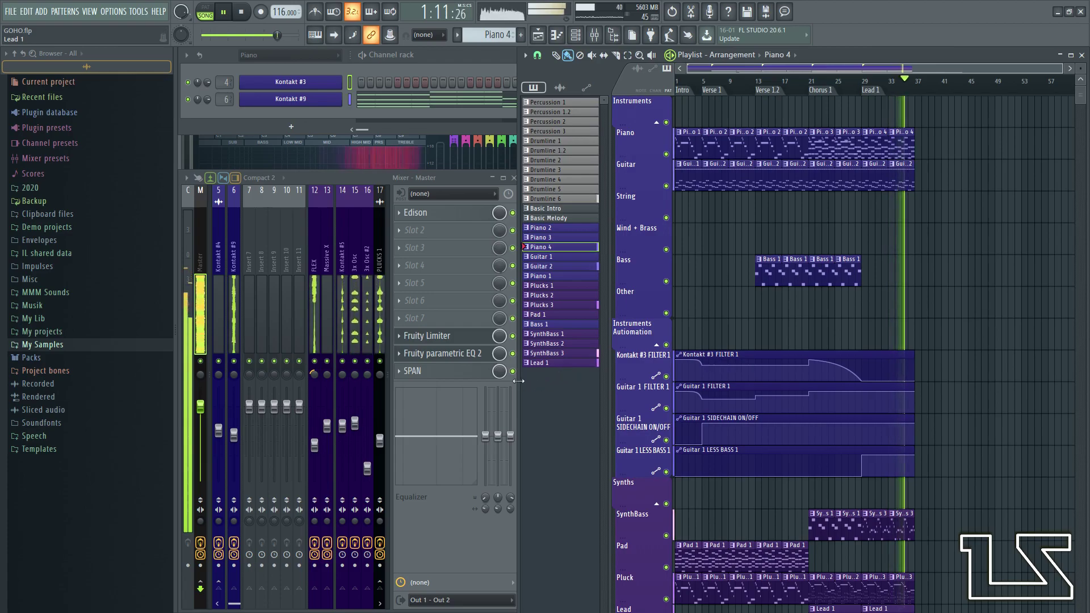
- Stop the song, set the playback position to the Lead 1 marker, and play the Piano 4 pattern in pattern mode
left_click_drag(989, 326, 900, 333)
scroll(890, 331, "up", 2)
scroll(840, 311, "up", 1)
key("space")
left_click(822, 86)
scroll(857, 209, "up", 1)
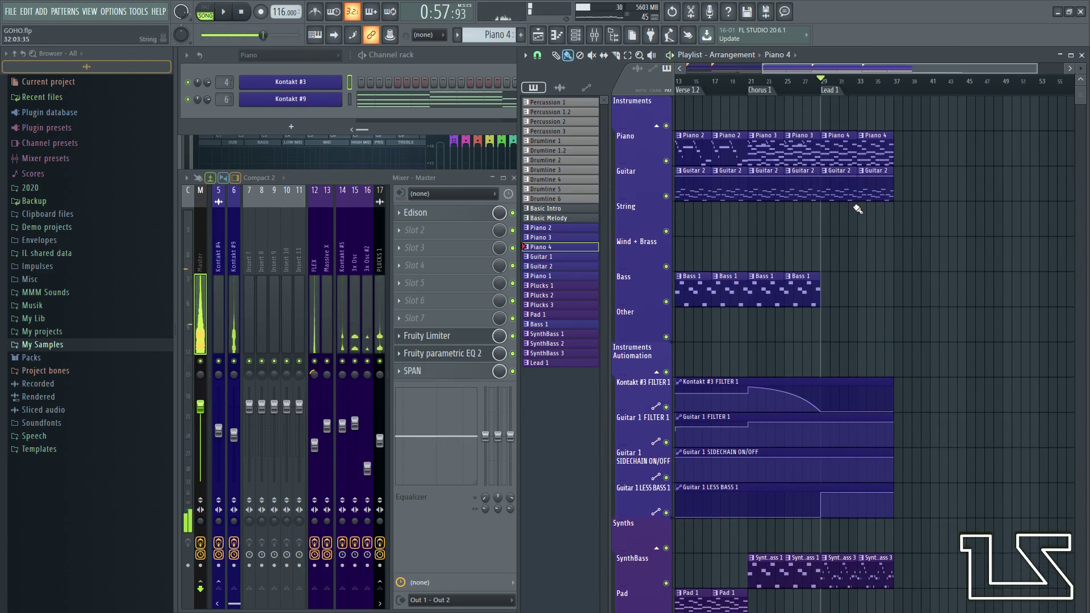
left_click(209, 14)
key("space")
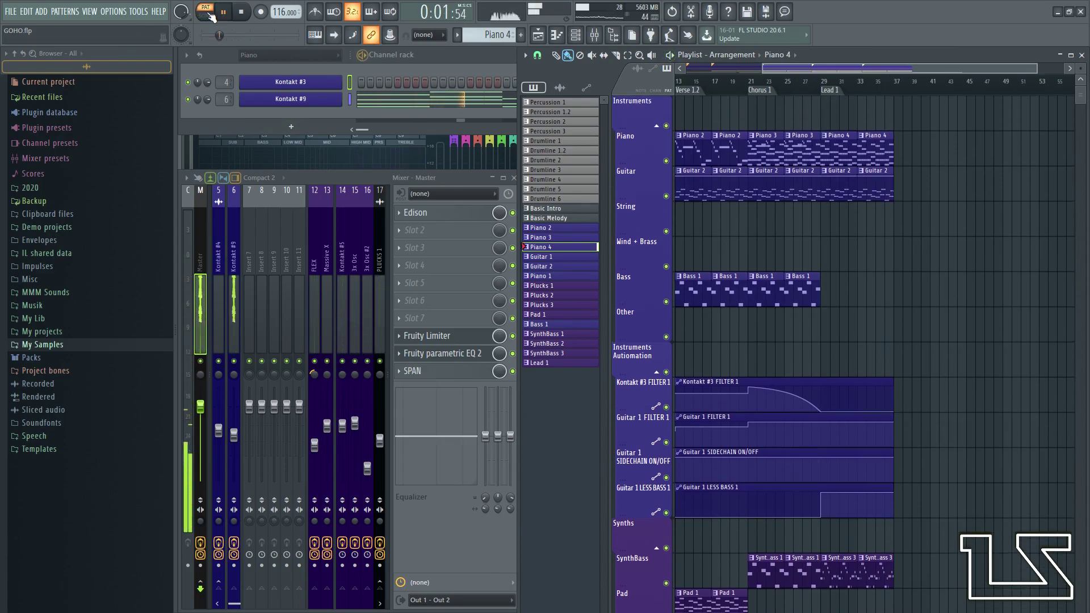
- Name mixer insert 11 "LAYERED PIANO 1" and give it a black colour
left_click(299, 311)
key("F2")
type("LAYERED PIANO 1")
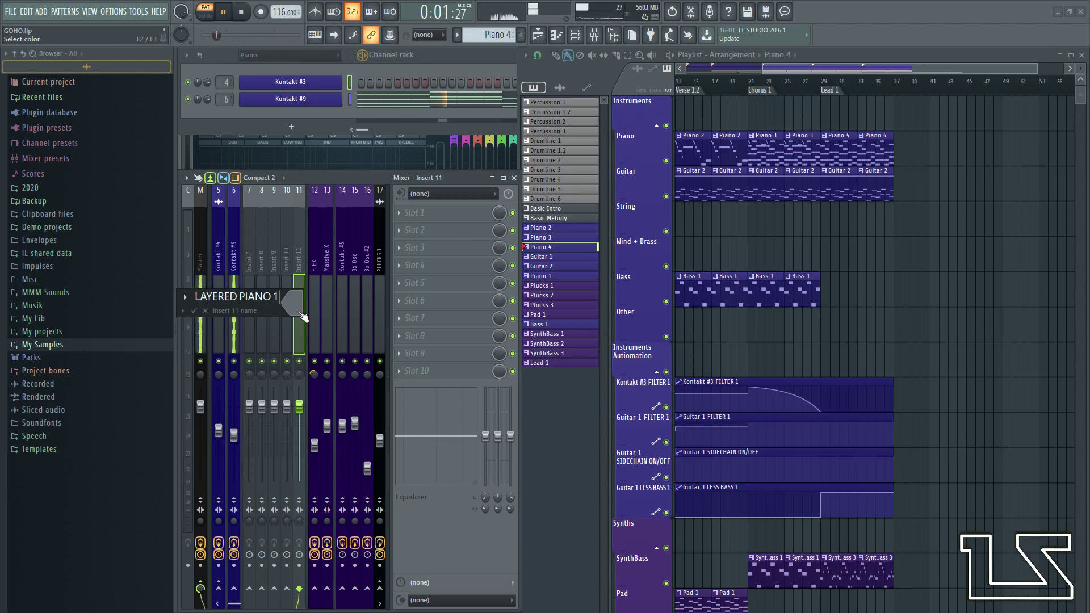
left_click(302, 312)
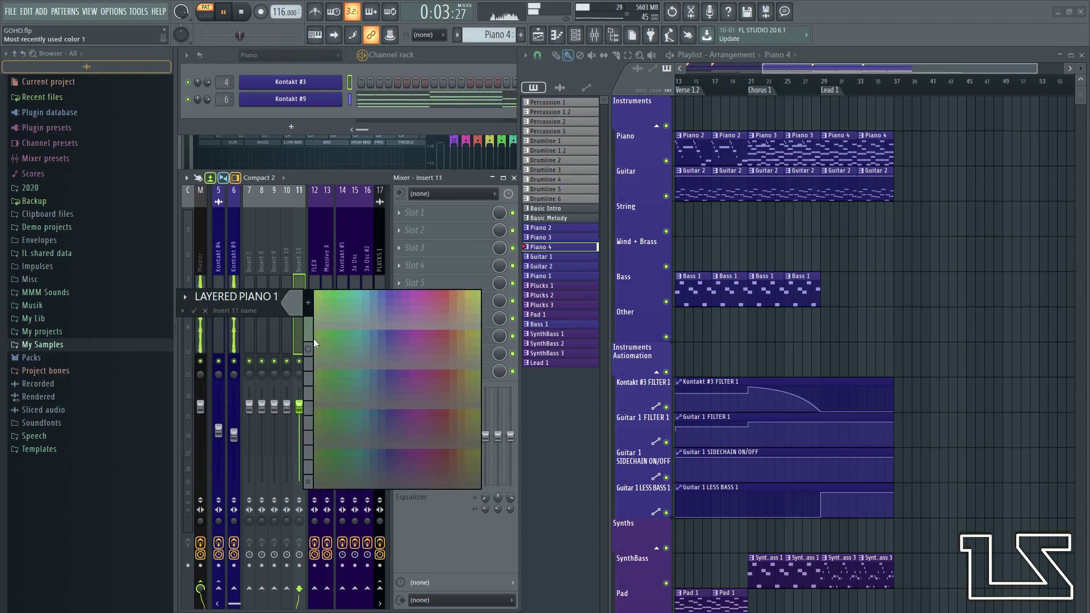
left_click(307, 295)
left_click_drag(664, 246, 664, 252)
left_click(438, 316)
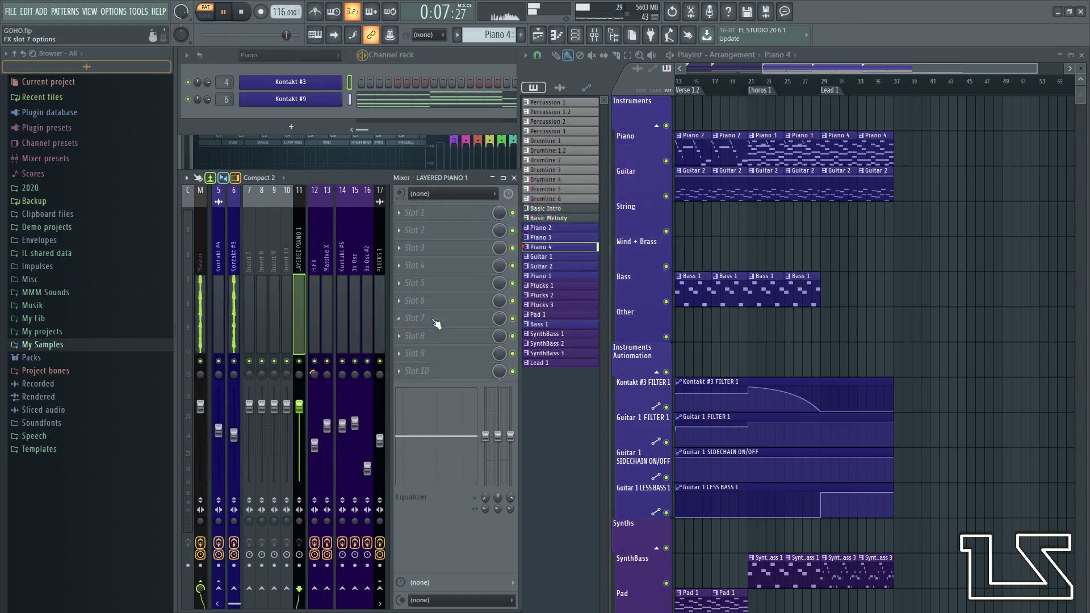
- Reopen the naming and colour settings of the LAYERED PIANO 1 mixer track and apply a recently used dark colour
left_click(365, 307)
left_click(378, 307)
left_click(296, 303)
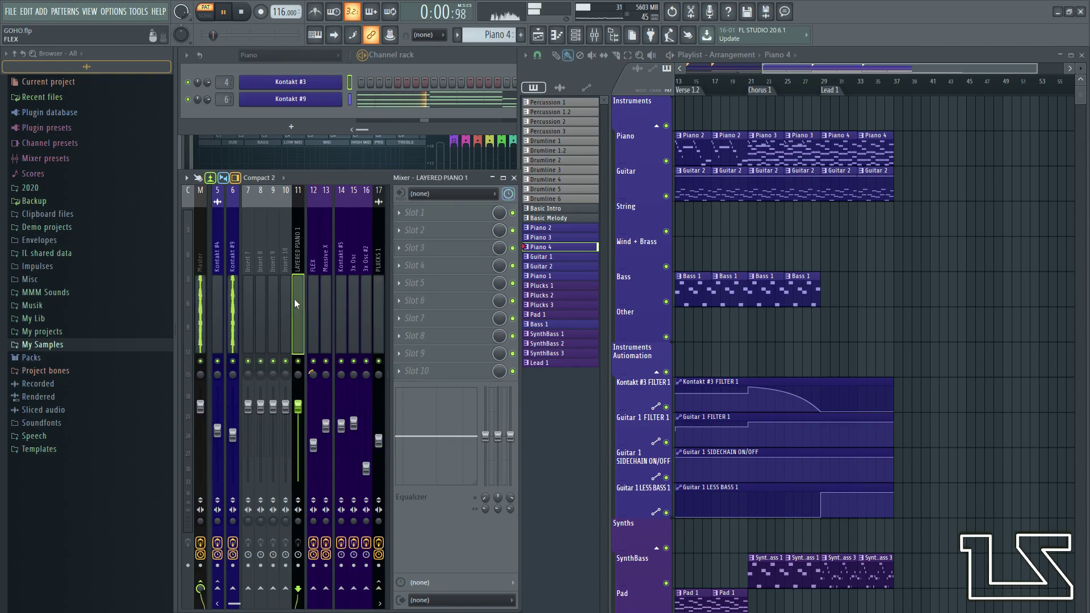
key("F2")
left_click(281, 296)
left_click(307, 337)
left_click(295, 301)
left_click(307, 351)
key("Return")
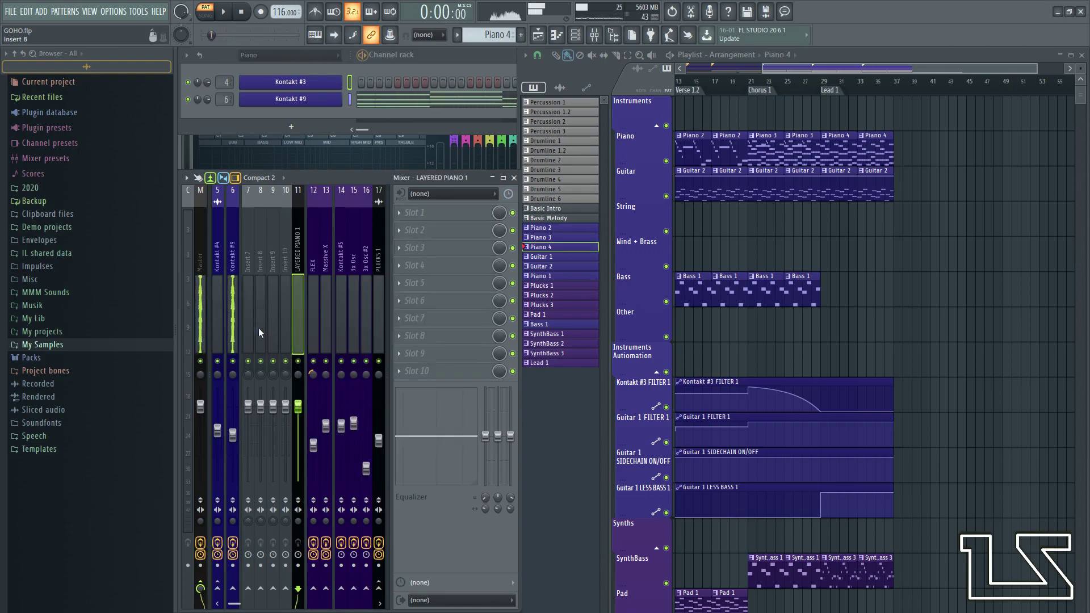
- Stop playback and route mixer inserts 7 to 10 only to the LAYERED PIANO 1 track
left_click_drag(244, 328, 288, 329)
key("space")
right_click(298, 588)
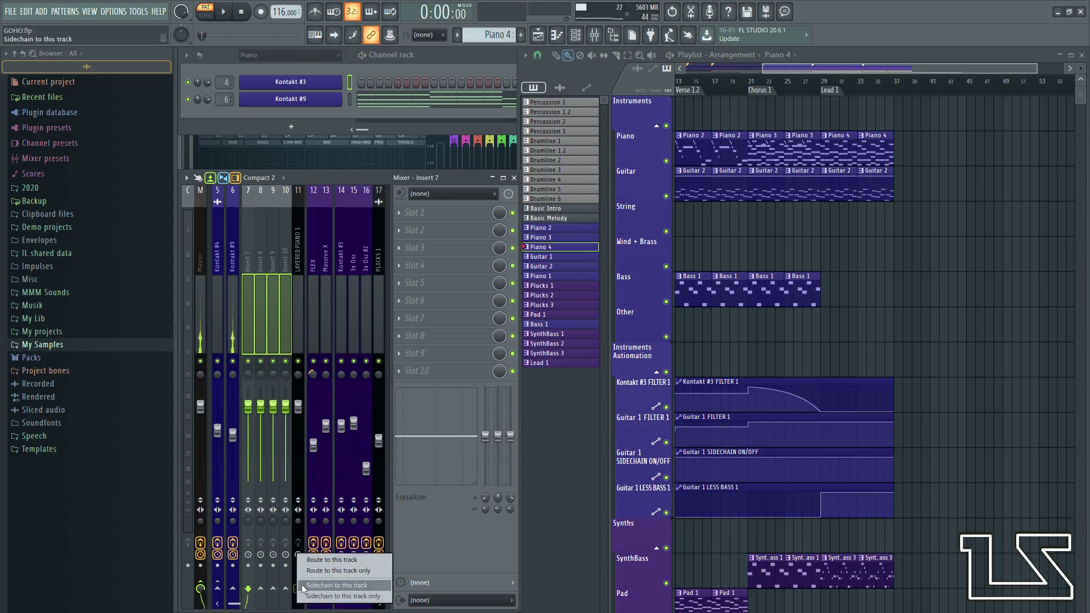
left_click(328, 570)
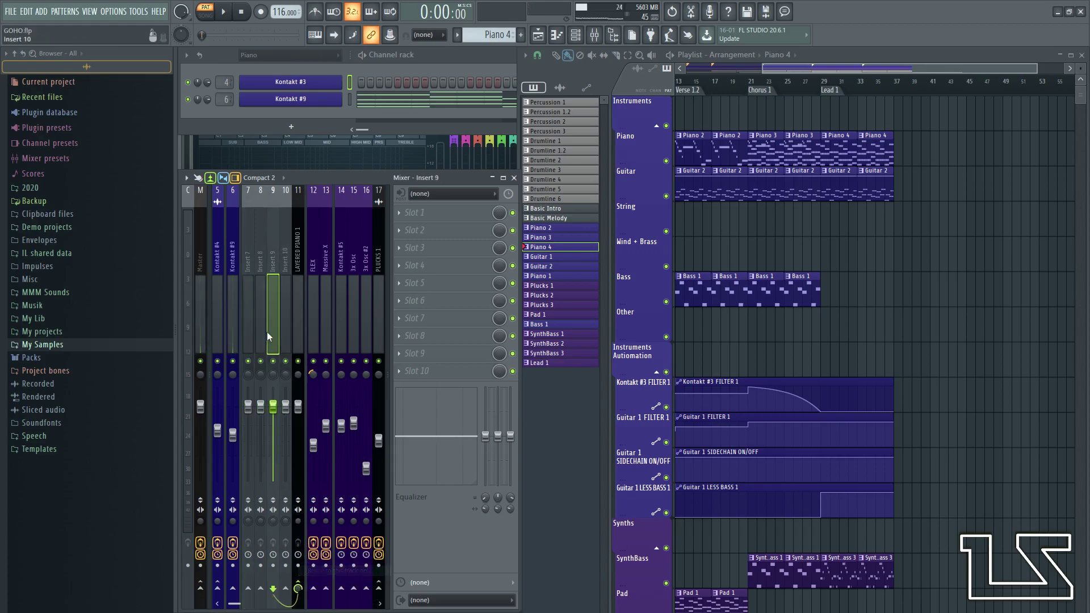
- Move the Piano 4 notes from the Kontakt #9 channel into a newly added Kontakt channel by cutting and pasting
right_click(311, 105)
left_click(471, 101)
left_click(292, 126)
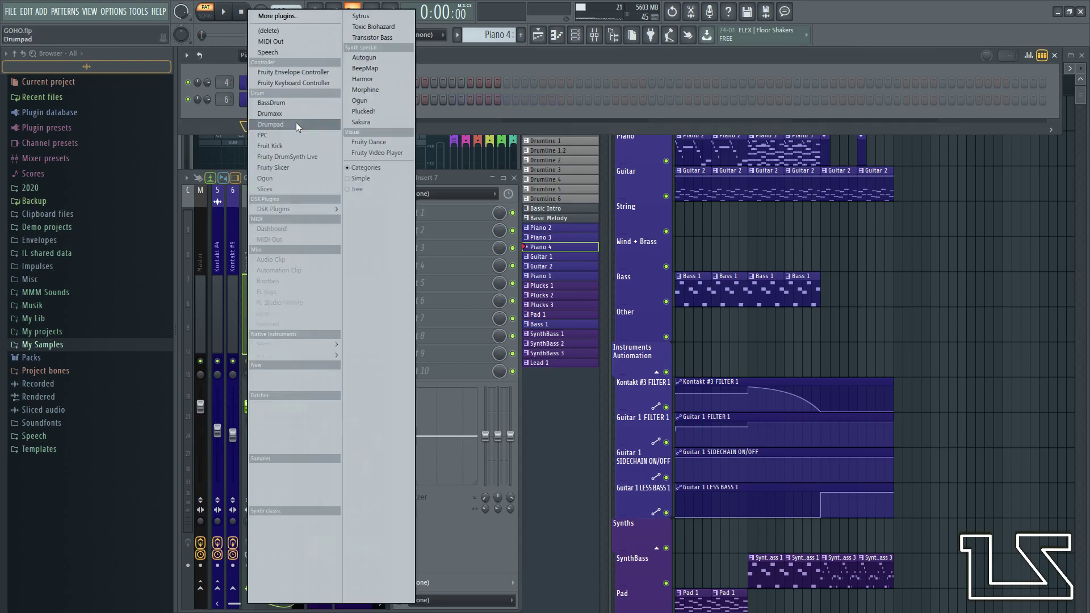
left_click(375, 355)
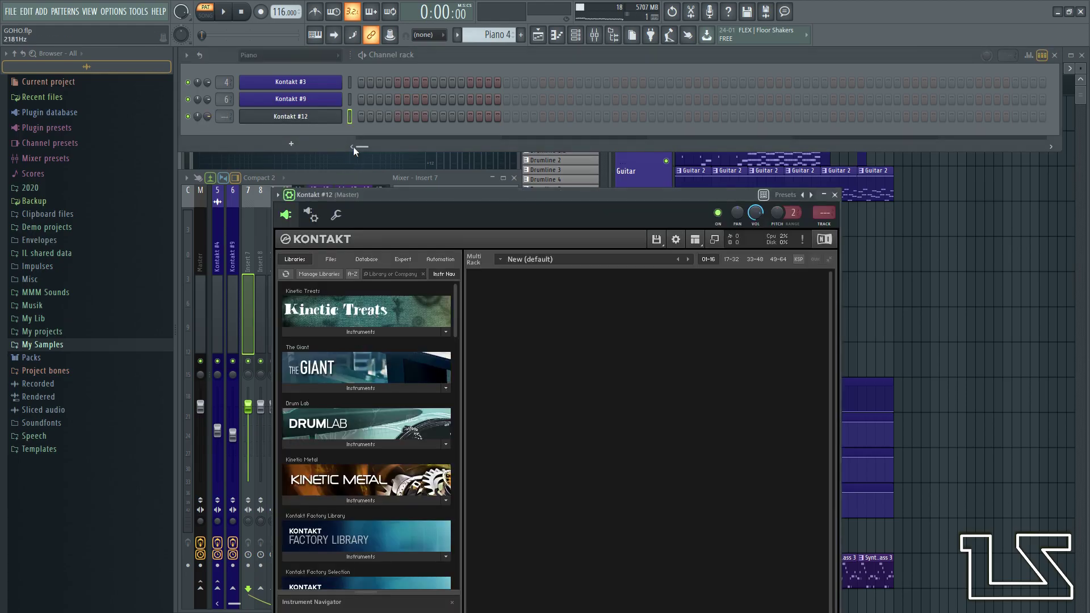
right_click(355, 114)
left_click(468, 138)
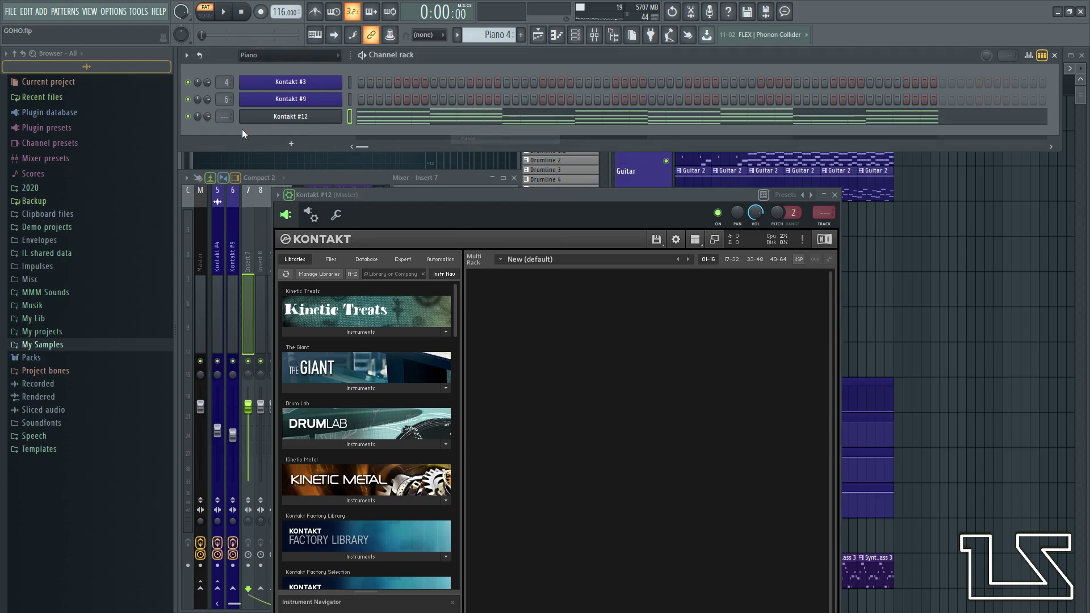
- Assign the Kontakt #12 channel to mixer track 7, colour it blue like Kontakt #9, and copy its name
mouse_move(225, 116)
left_mouse_down()
mouse_move(224, 91)
mouse_move(225, 100)
left_mouse_up()
right_click(309, 121)
left_click(390, 138)
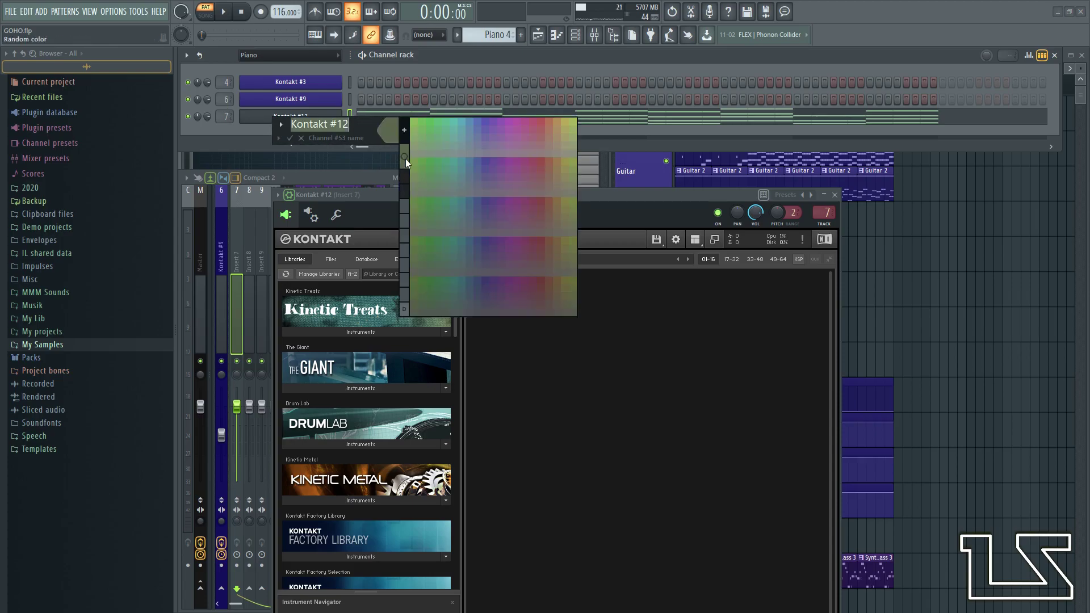
right_click(305, 100)
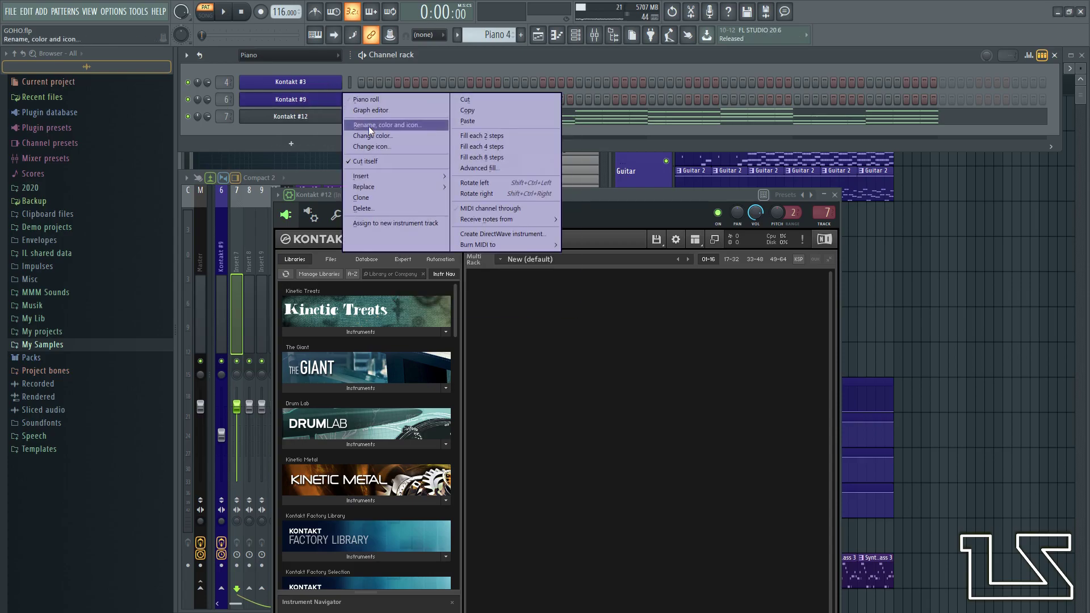
right_click(311, 120)
left_click(317, 121)
right_click(318, 121)
left_click(367, 137)
key("ctrl+c")
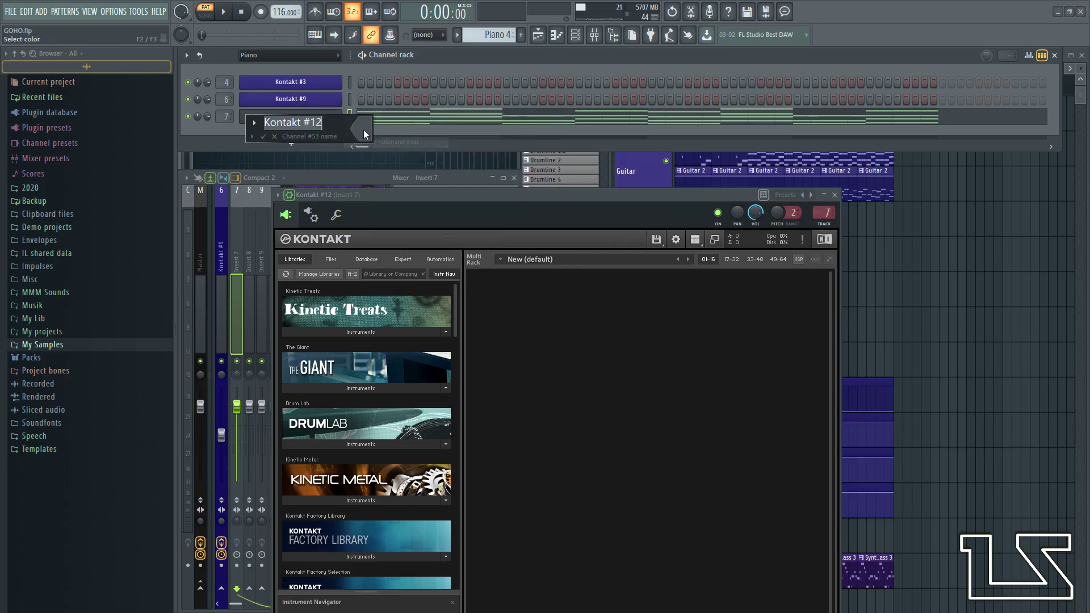
left_click(381, 169)
- Name mixer insert 7 "Kontakt #12" and colour it blue
left_click(231, 280)
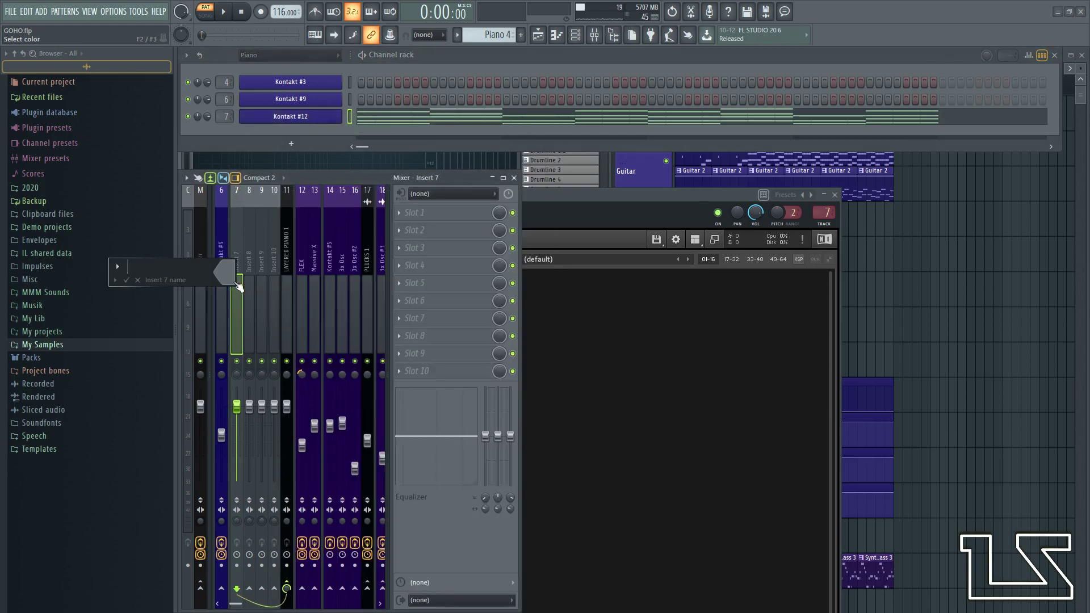
key("ctrl+v")
left_click(233, 282)
left_click(241, 321)
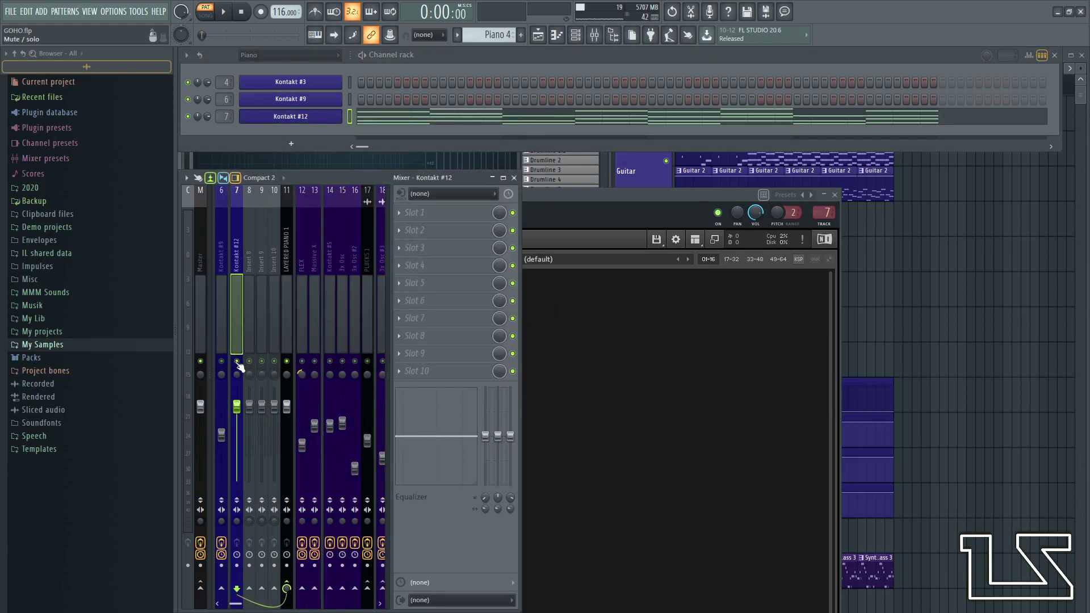
- Load The Giant - Cinematic.nki from The Giant library into the Kontakt #12 rack
left_click(573, 216)
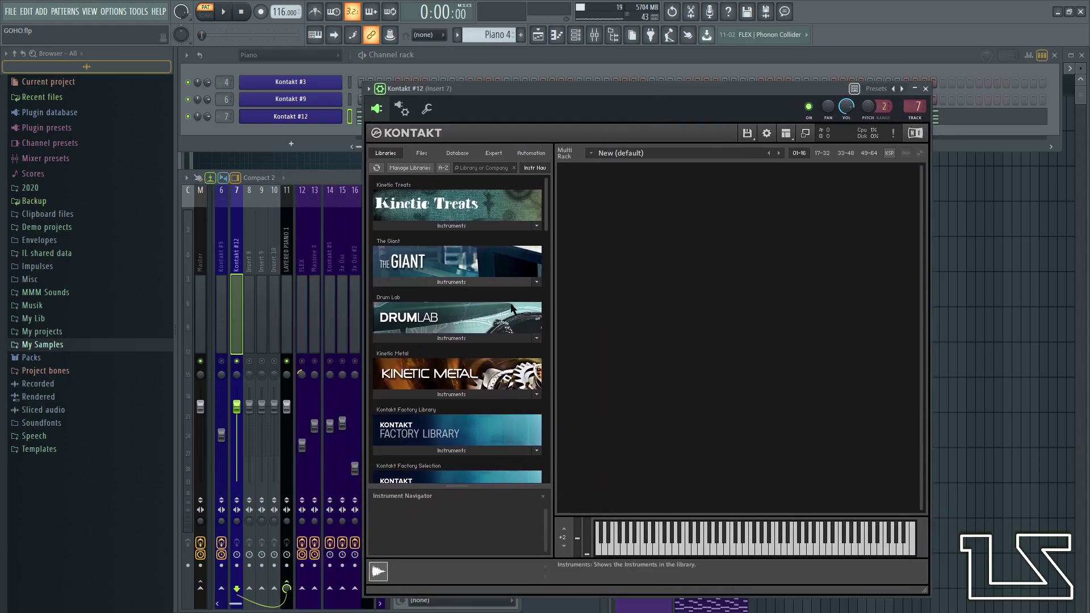
left_click(452, 282)
left_click_drag(404, 310, 647, 298)
left_click_drag(424, 299, 690, 292)
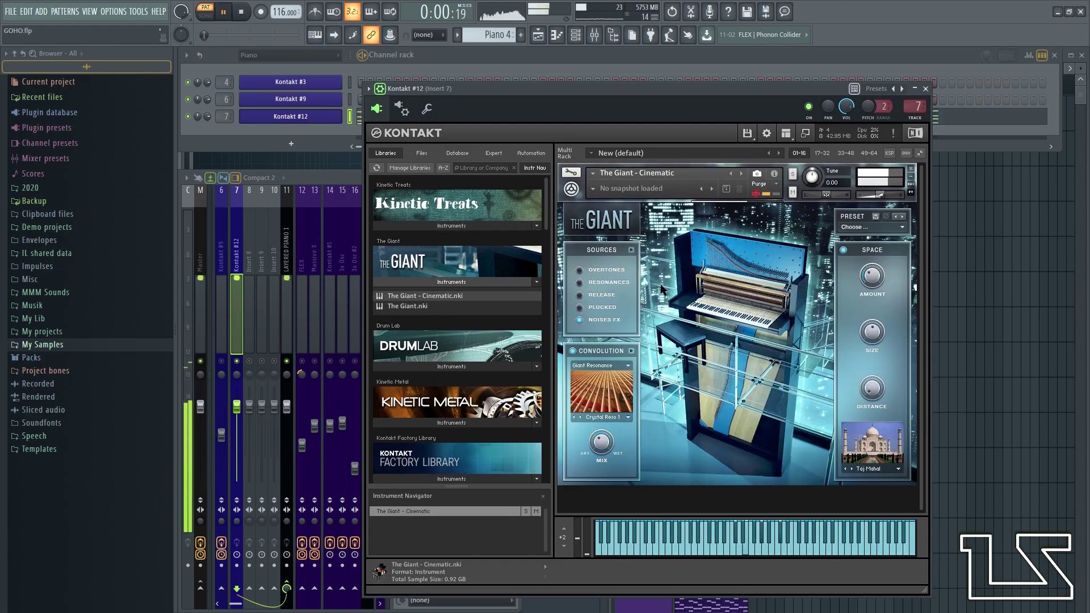
- Choose the Solitude preset in The Giant - Cinematic and audition it with the pattern
left_click(592, 173)
left_click(592, 173)
left_click(591, 172)
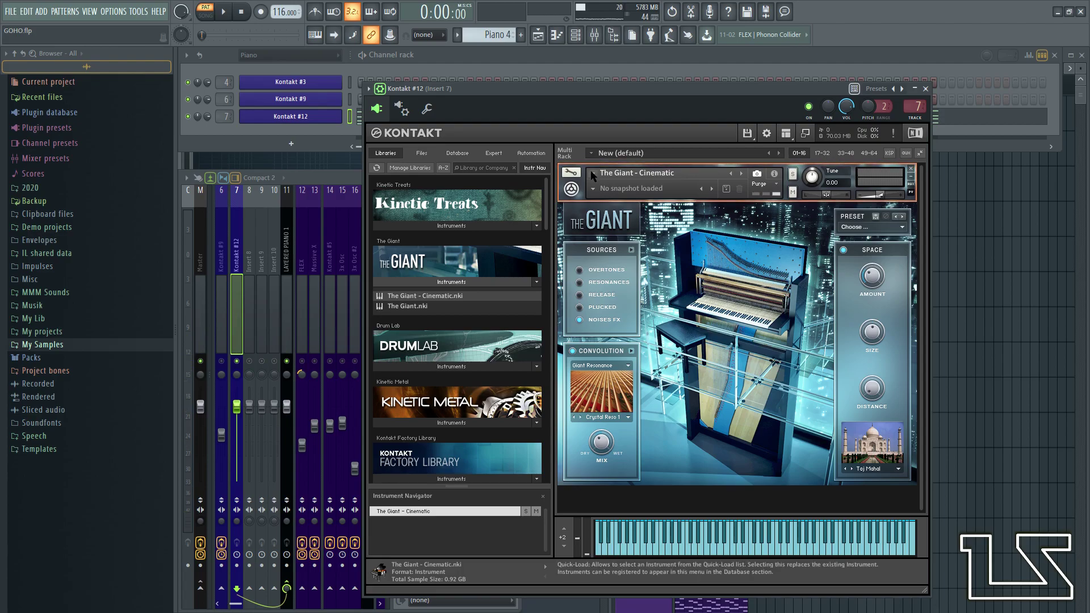
left_click(900, 226)
left_click(877, 319)
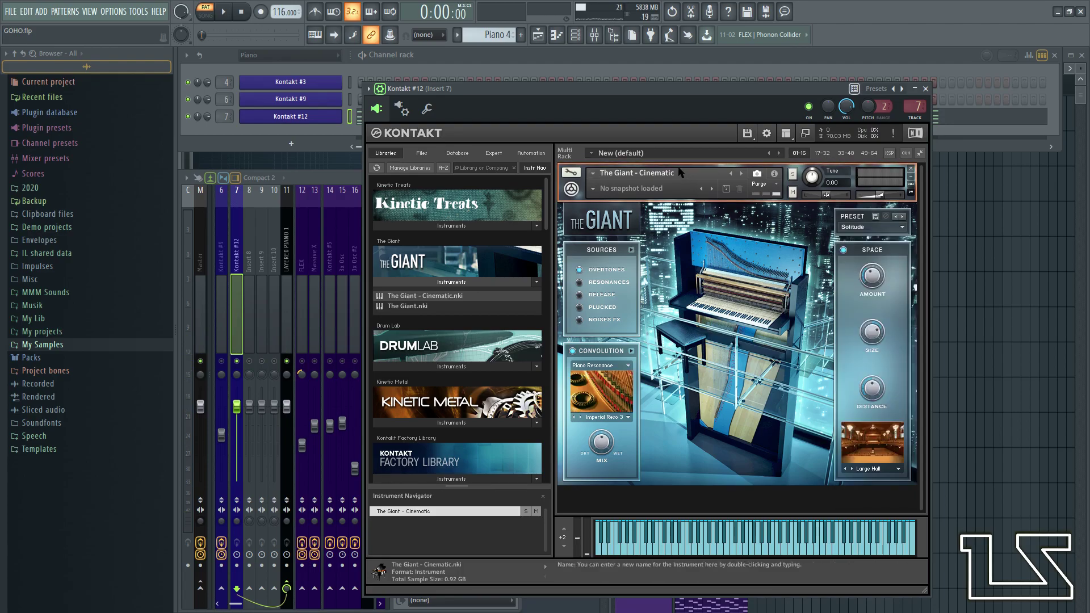
mouse_move(604, 98)
left_mouse_down()
mouse_move(659, 104)
mouse_move(604, 107)
left_mouse_up()
key("space")
key("space")
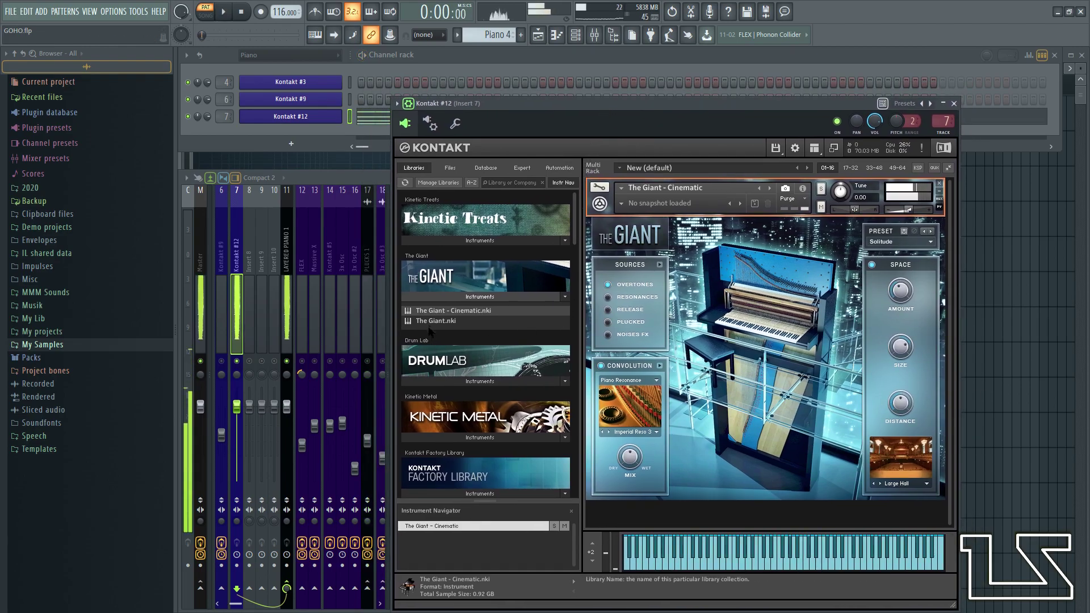
- Replace the Cinematic instrument in the Kontakt rack with The Giant.nki and play the pattern
left_click(939, 184)
left_click(546, 350)
left_click_drag(448, 321, 693, 335)
left_click_drag(533, 101, 544, 86)
key("space")
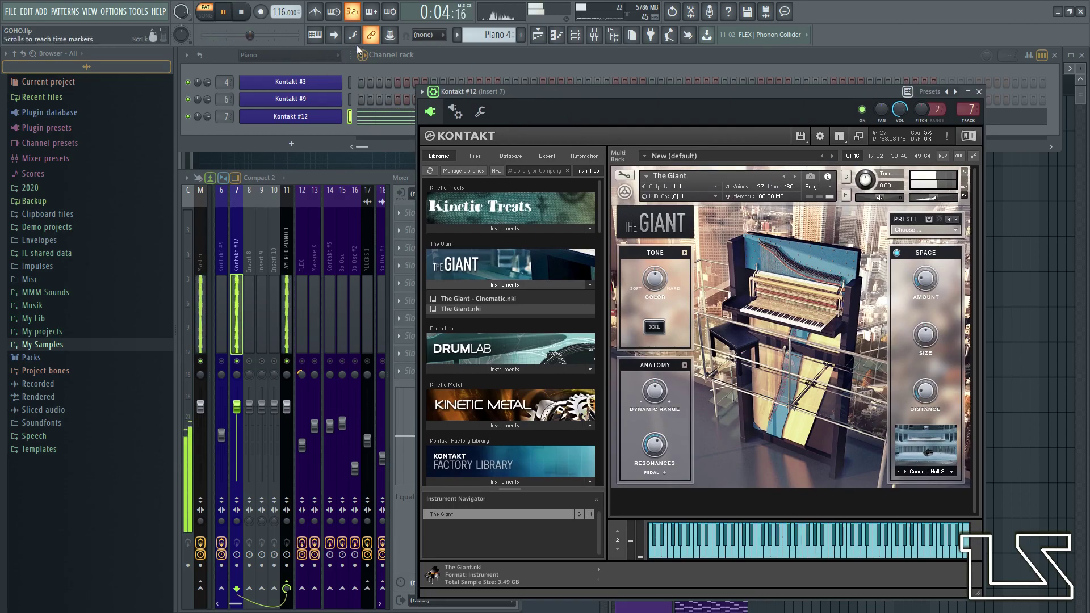
- Stop playback, switch to song mode, and set the playlist's loop selection over the Lead 1 section from bar 29 to bar 37
left_click_drag(1011, 192, 979, 208)
key("space")
key("l")
left_click(792, 90)
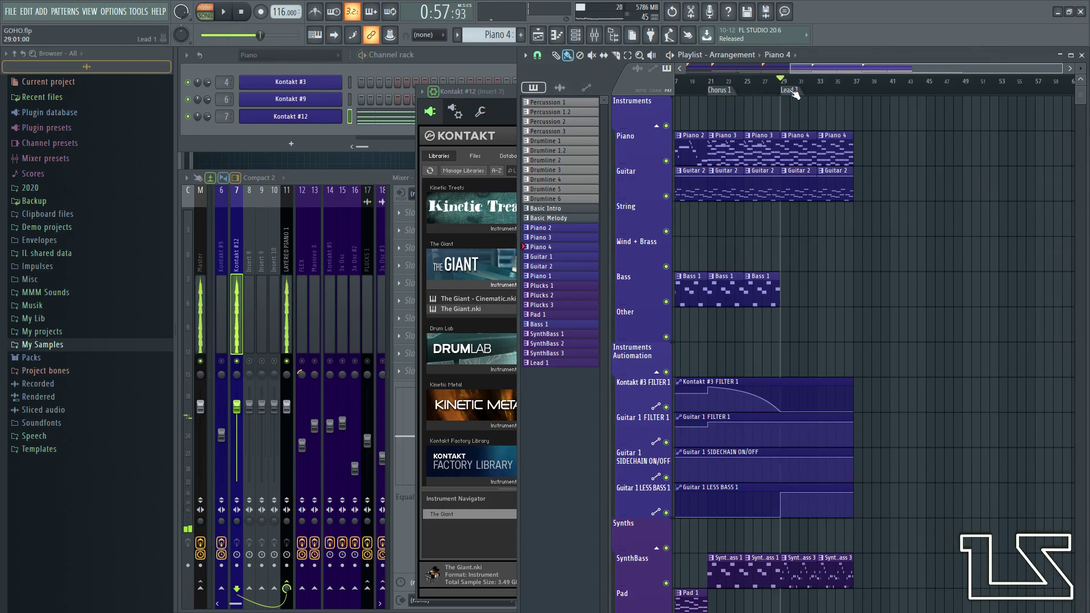
double_click(795, 94)
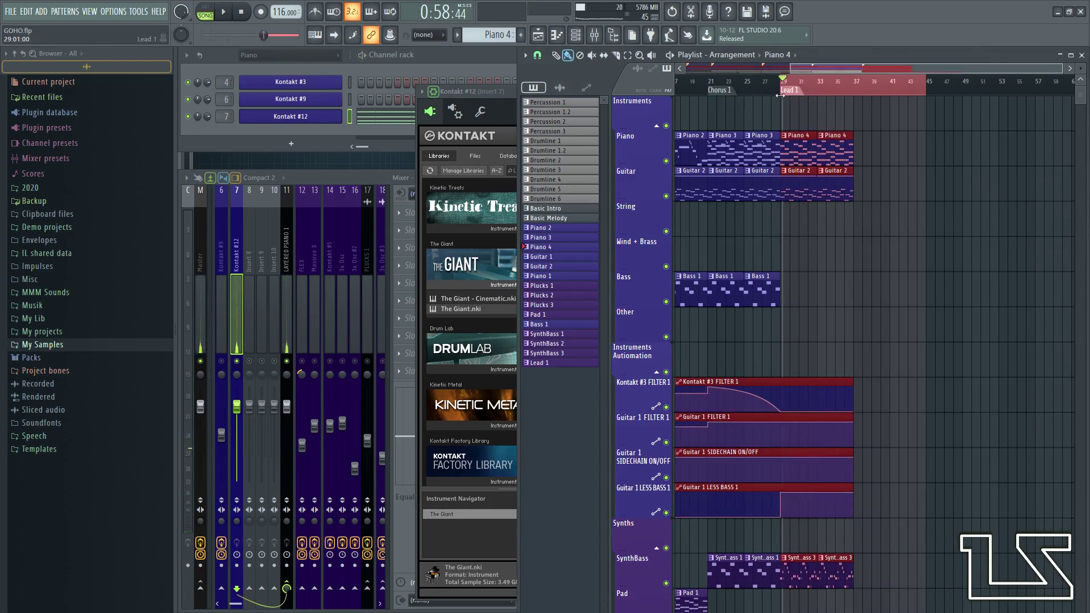
left_click_drag(816, 100, 848, 89)
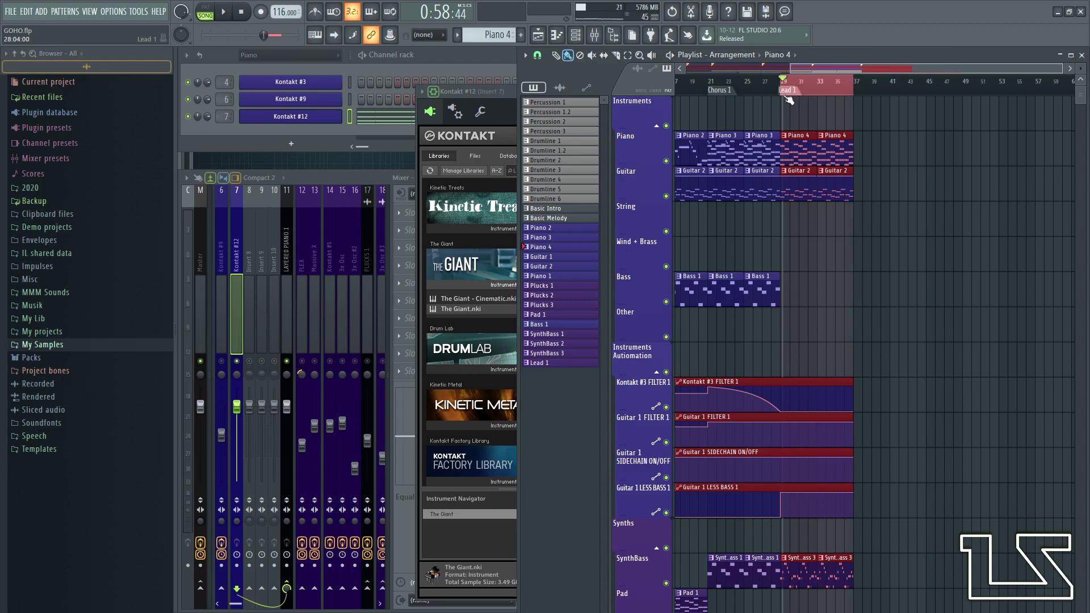
scroll(789, 97, "up", 5)
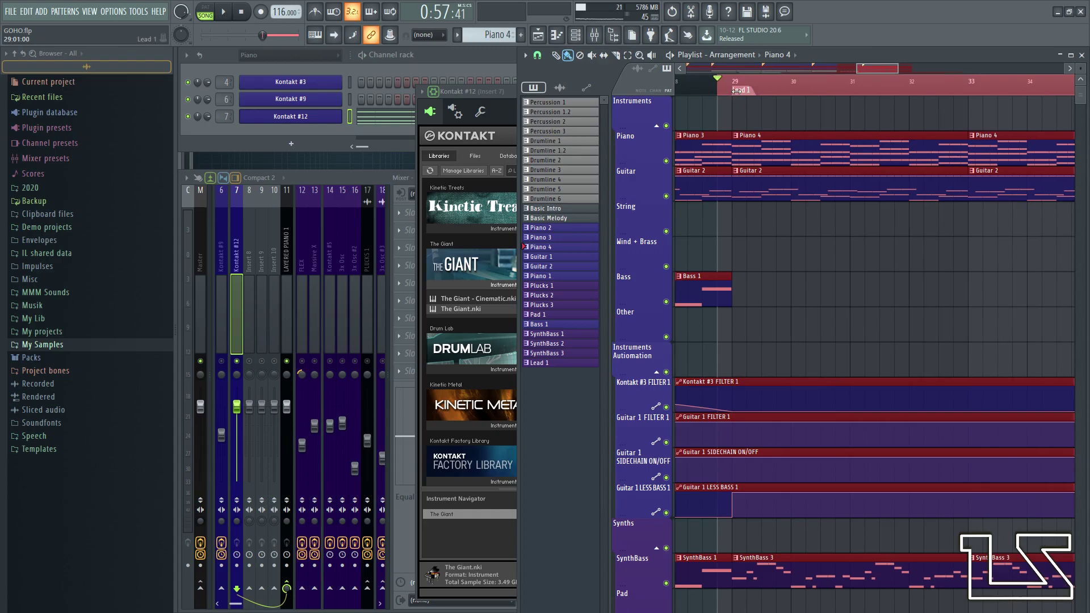
scroll(736, 91, "down", 5)
double_click(1001, 87)
left_click_drag(1001, 86, 860, 91)
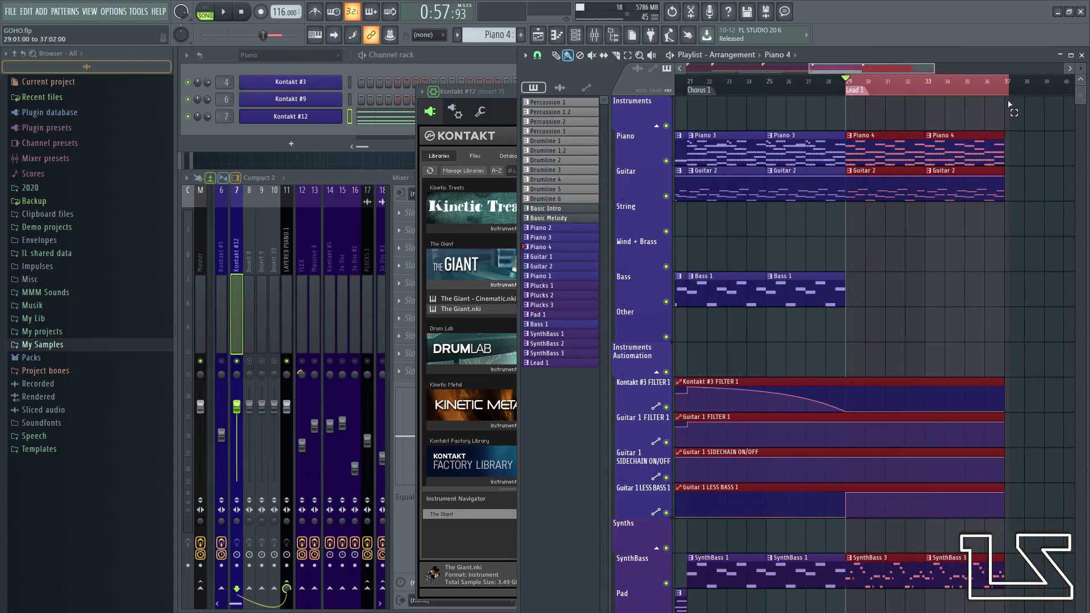
- Play the looped Lead 1 section with only the LAYERED PIANO 1 and Kontakt #12 mixer tracks soloed
key("space")
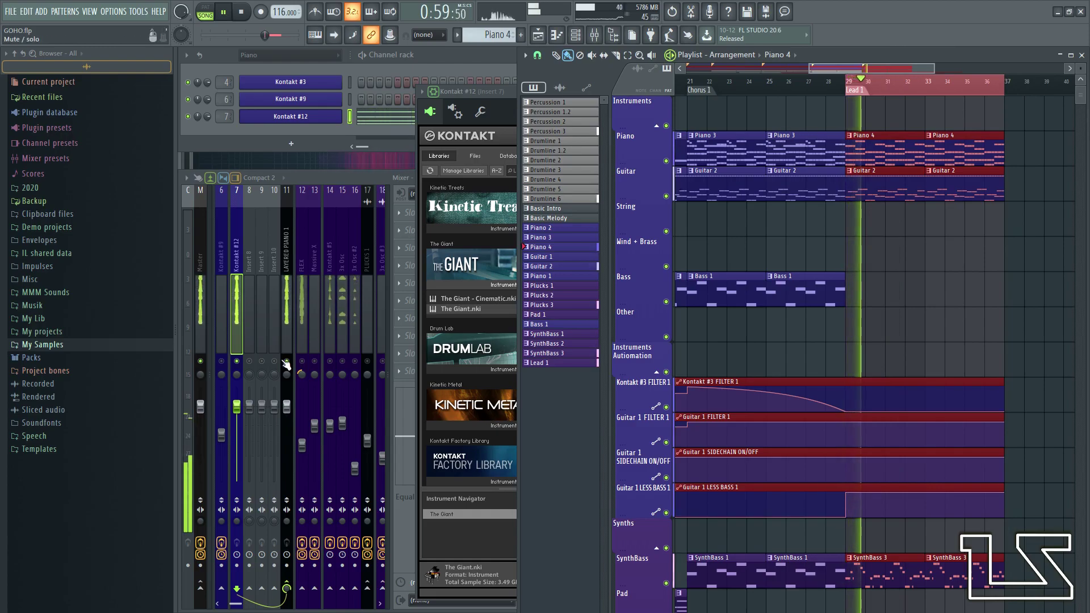
right_click(285, 361)
right_click(237, 361)
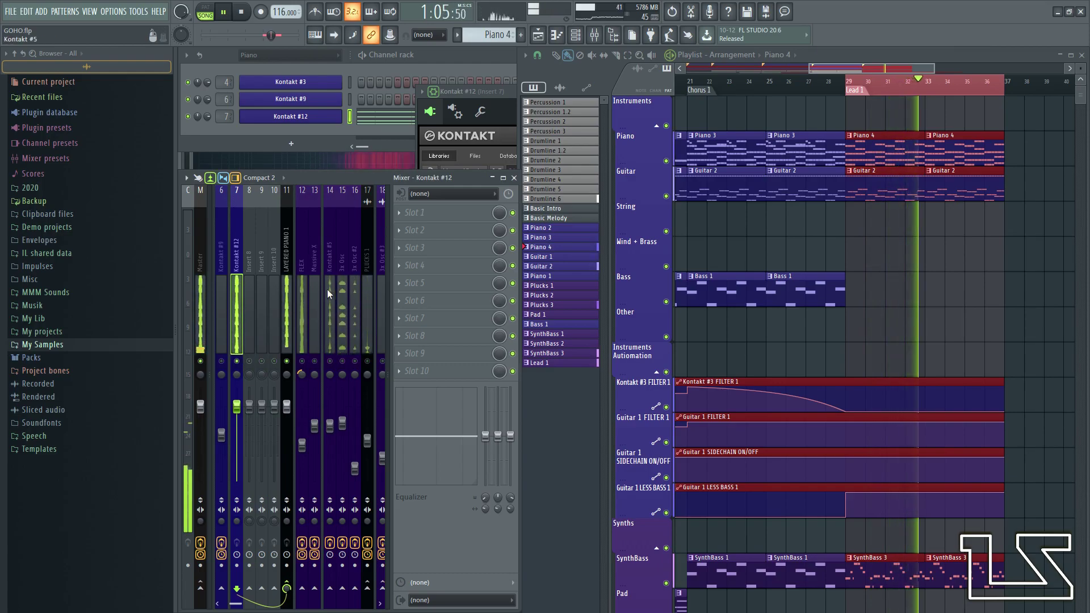
- Add Fruity Compressor to the first effect slot of LAYERED PIANO 1 and set its gain to 12.0 dB
left_click(291, 301)
left_click(441, 213)
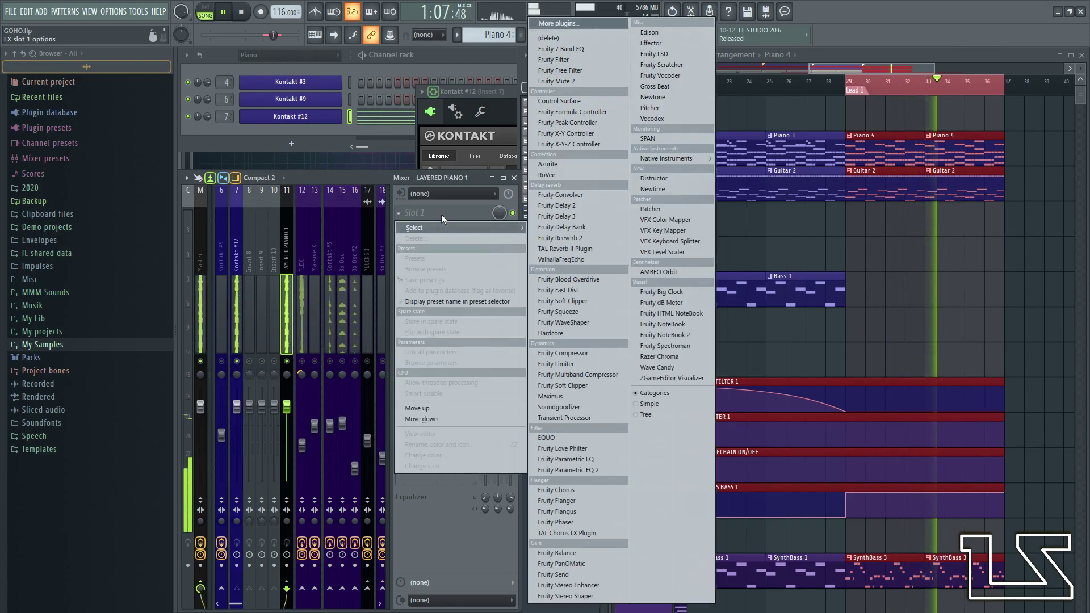
left_click(562, 353)
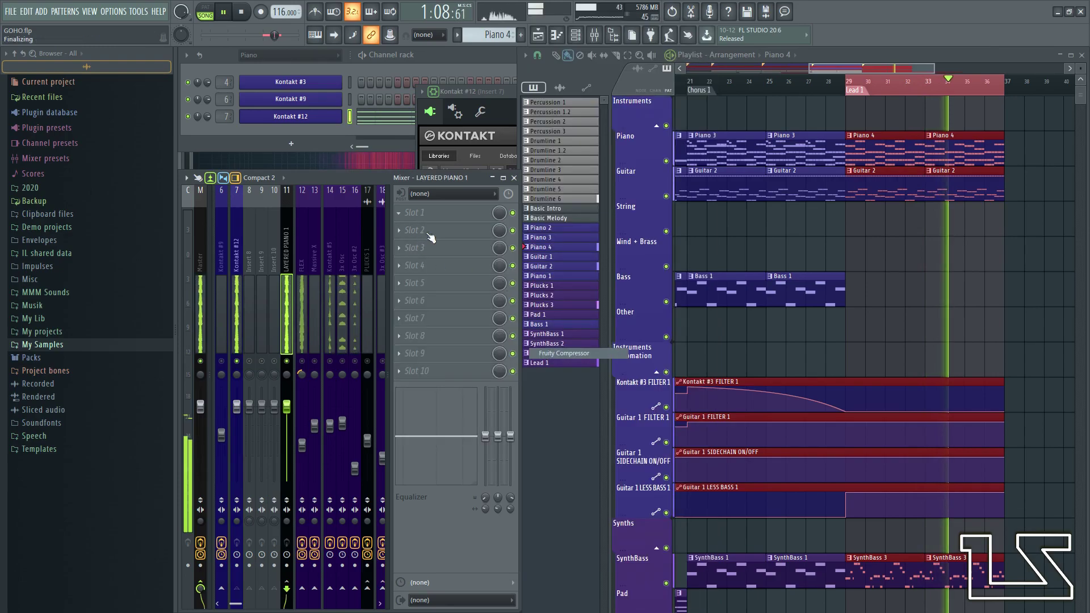
left_click_drag(389, 129, 389, 118)
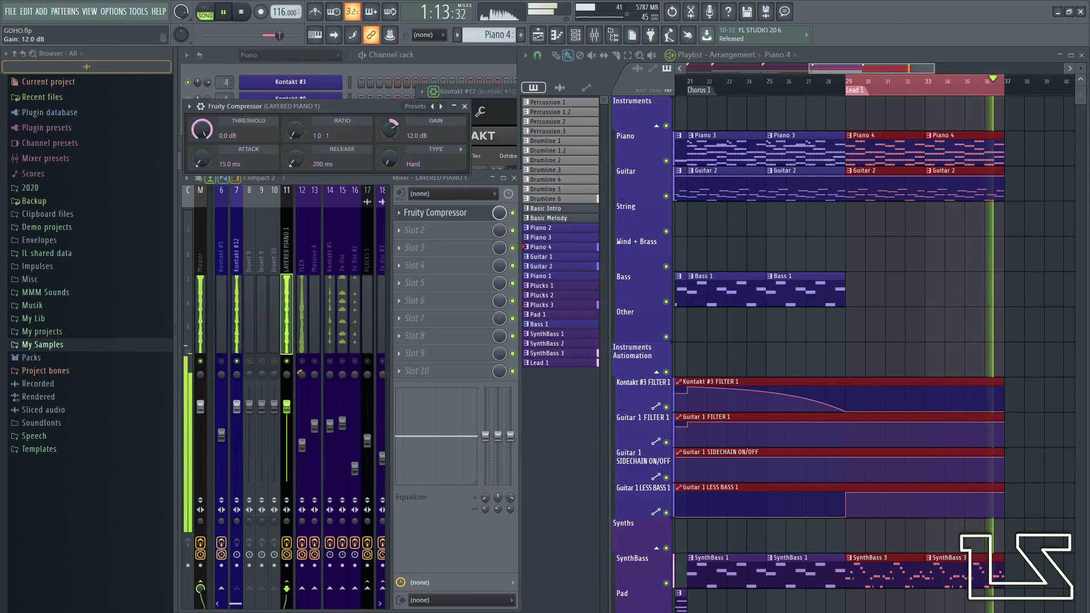
left_click(464, 107)
key("space")
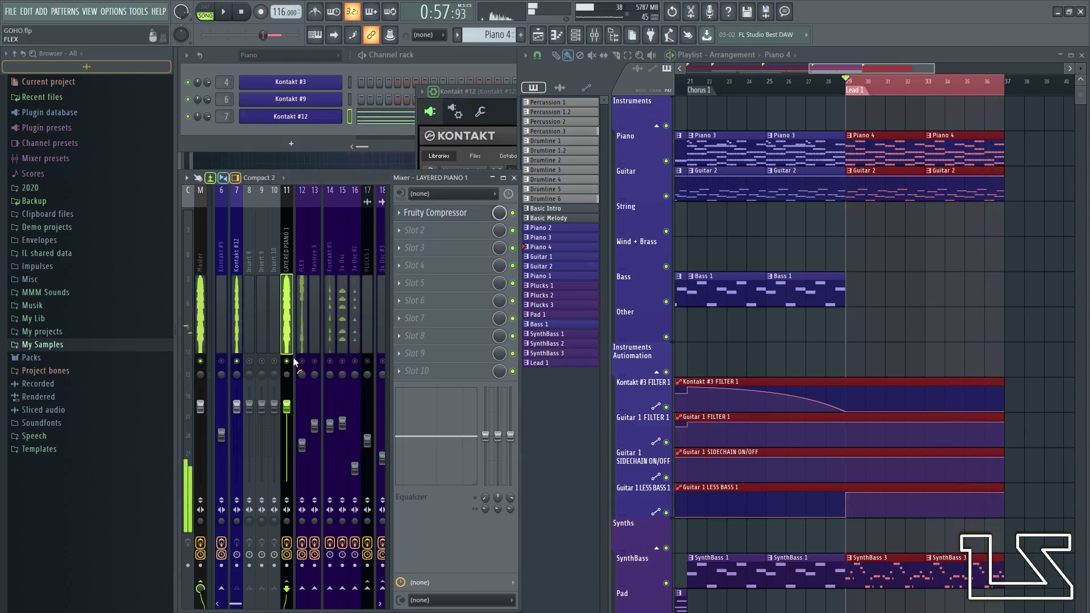
- Unsolo the mixer tracks, lower the LAYERED PIANO 1 fader to its minimum, and restart playback of the Lead 1 loop
left_click(274, 406)
left_click(288, 348)
key("ctrl+z")
key("space")
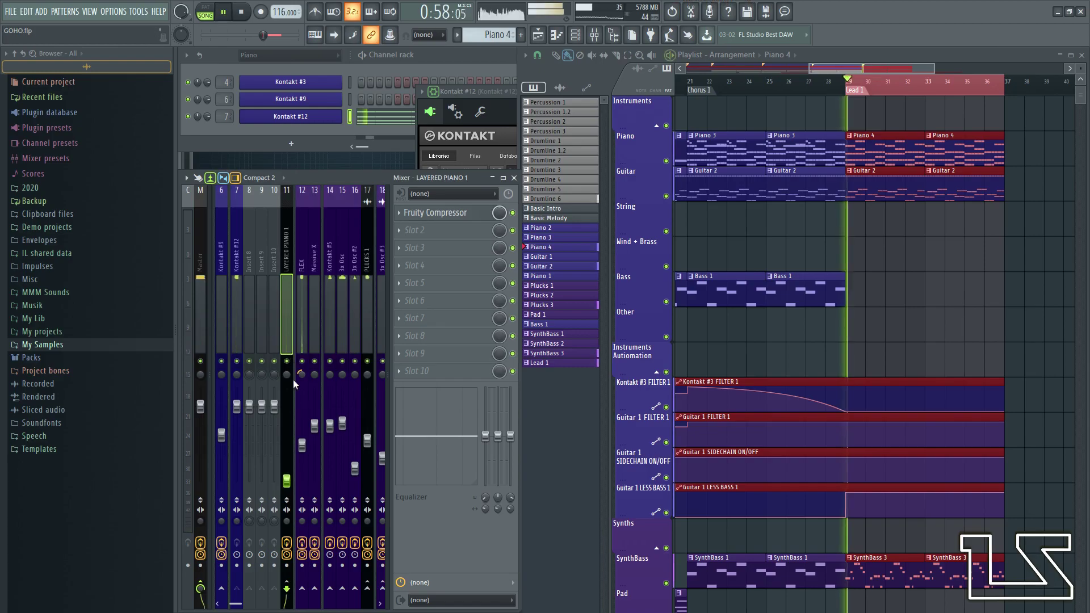
- Audition the LAYERED PIANO 1 track at a raised fader level, reset its fader to the default, and stop playback
left_click_drag(287, 409, 288, 422)
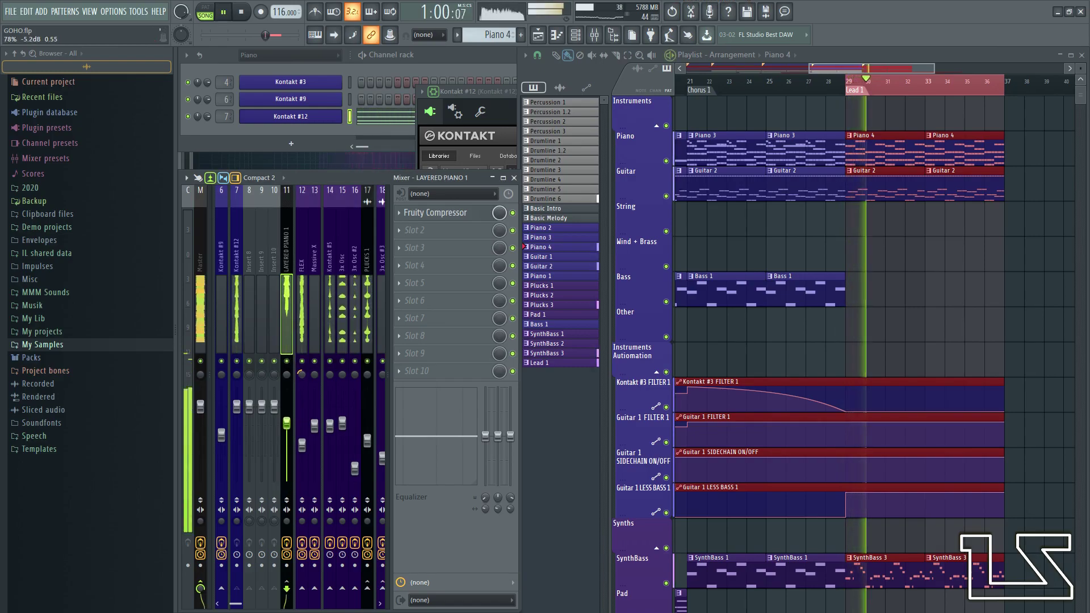
right_click(287, 427)
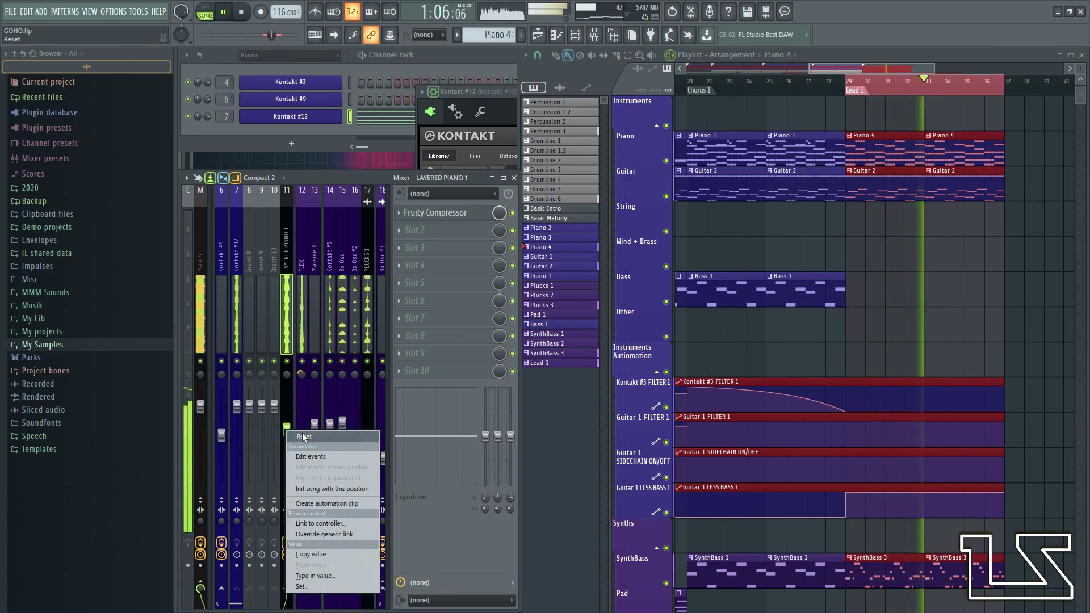
left_click(303, 436)
key("space")
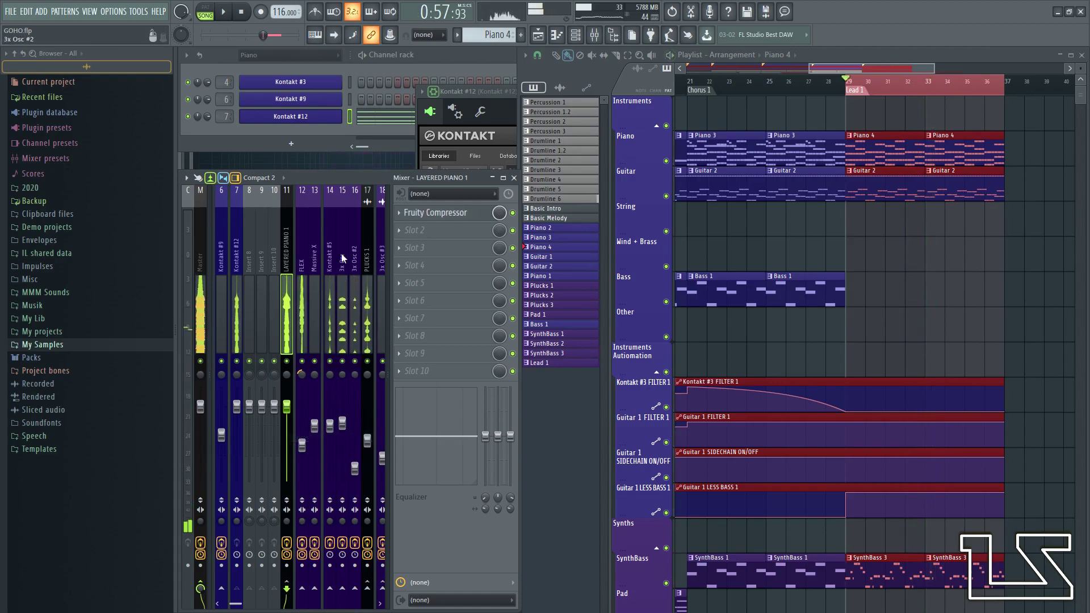
- Set the Fruity Compressor gain on LAYERED PIANO 1 to 6.2 dB and close the plugin
left_click(435, 213)
left_click_drag(389, 129, 389, 124)
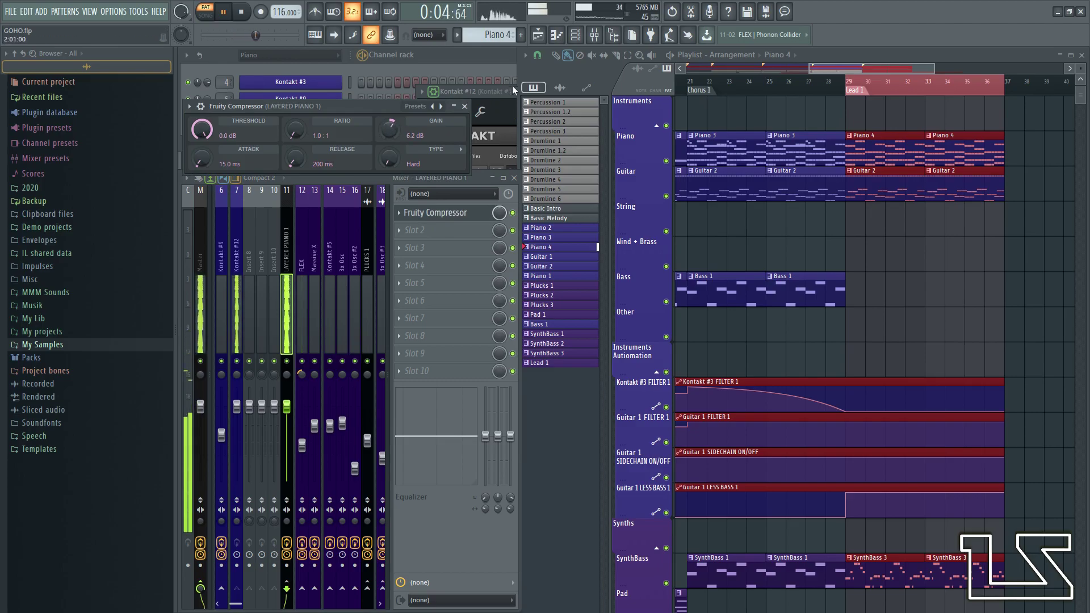
left_click(464, 106)
- Select the Kontakt #12 mixer track and set the tone color of its The Giant piano to 10
left_click(222, 317)
left_click(235, 320)
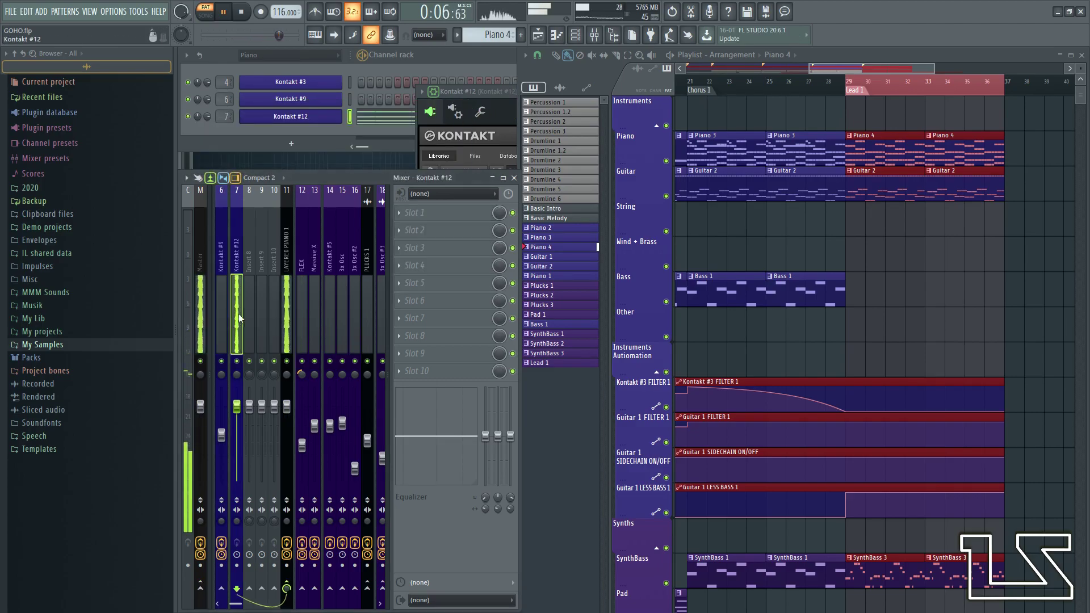
left_click(504, 91)
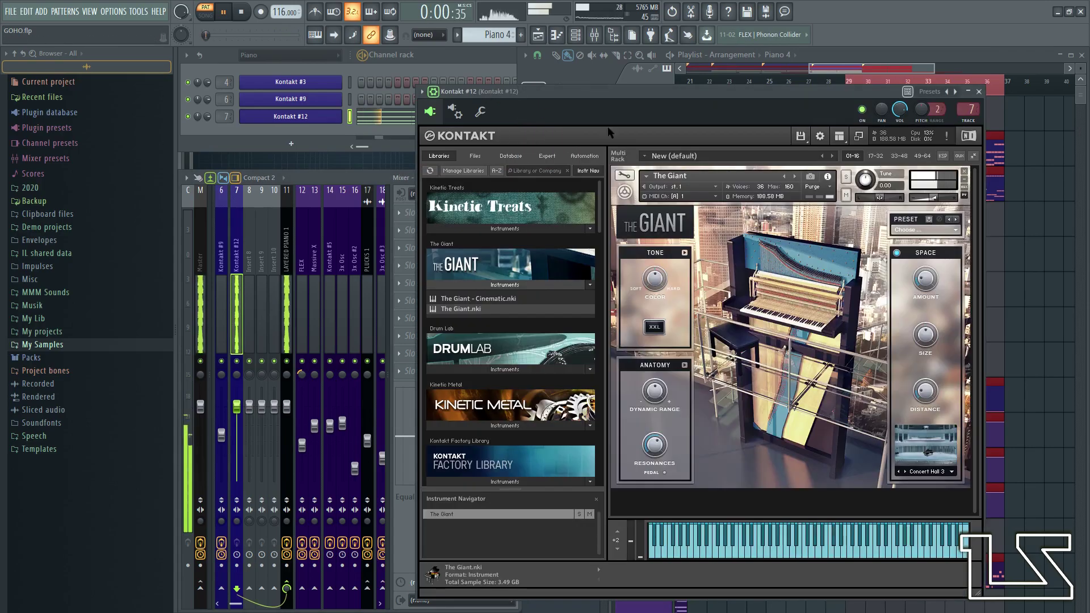
left_click_drag(654, 262, 655, 275)
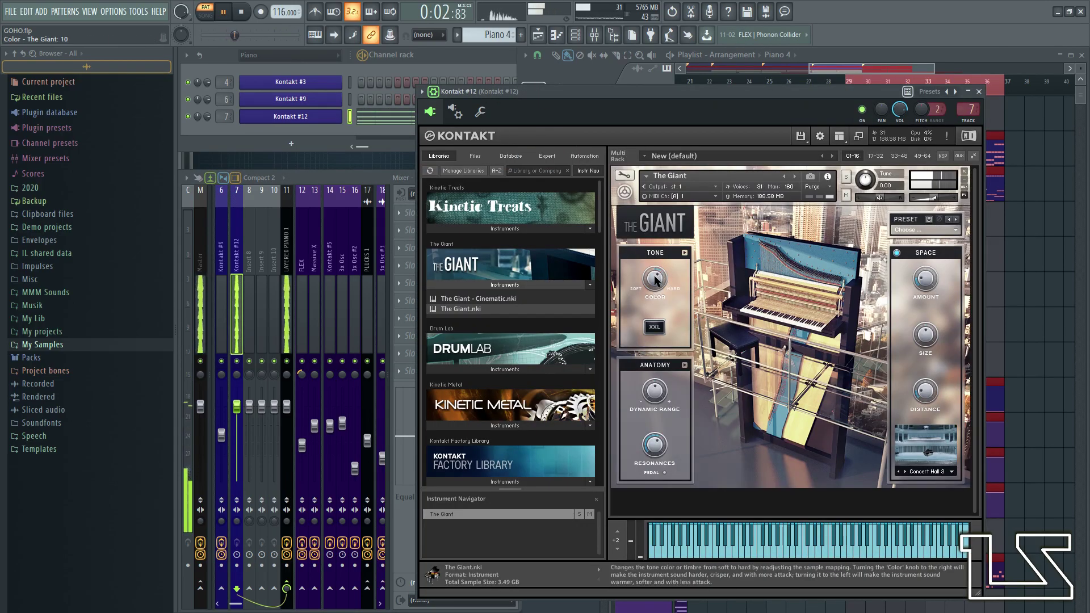
- Shape The Giant's tone with EQ Bass -8.8 dB, Body -0.70 dB, Air -1.6 dB, XXL amount 48.1 %, and low keys -6
left_click(684, 253)
left_click_drag(737, 283, 748, 306)
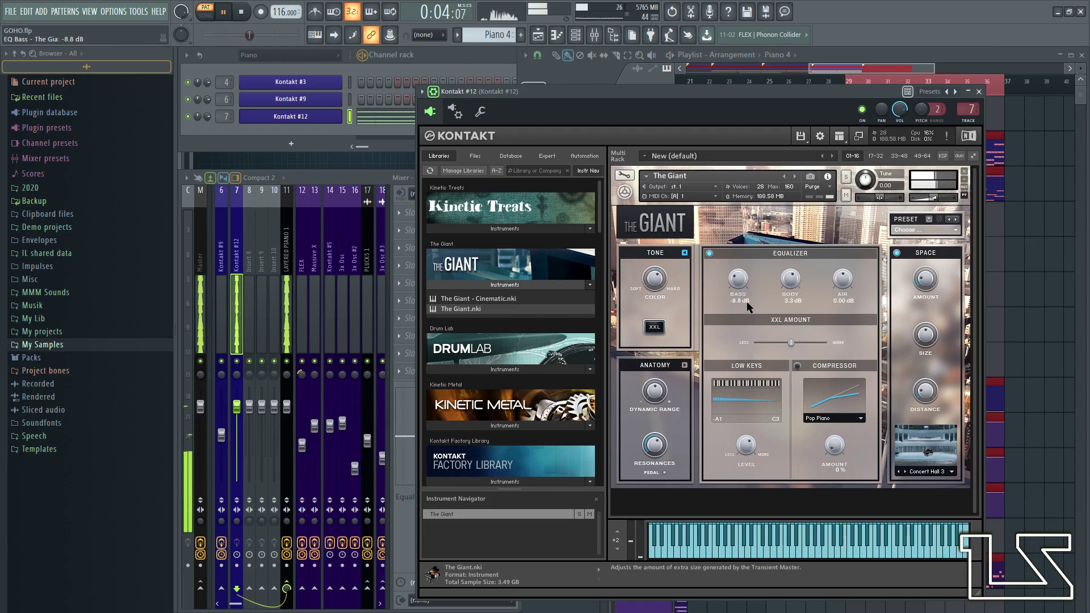
left_click_drag(842, 279, 795, 259)
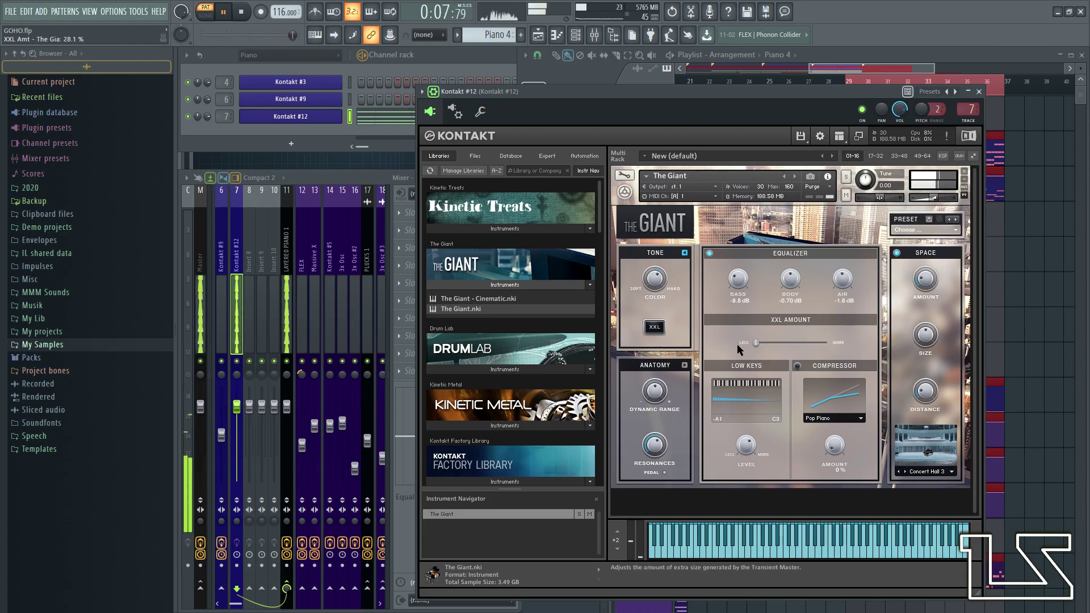
left_click_drag(824, 342, 788, 342)
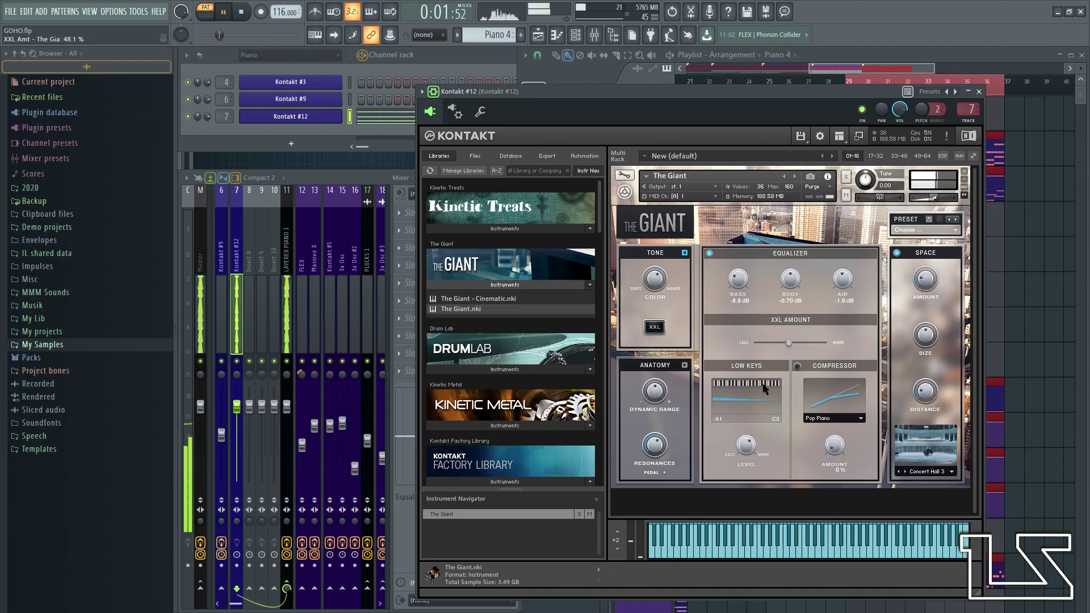
left_click_drag(774, 527, 739, 278)
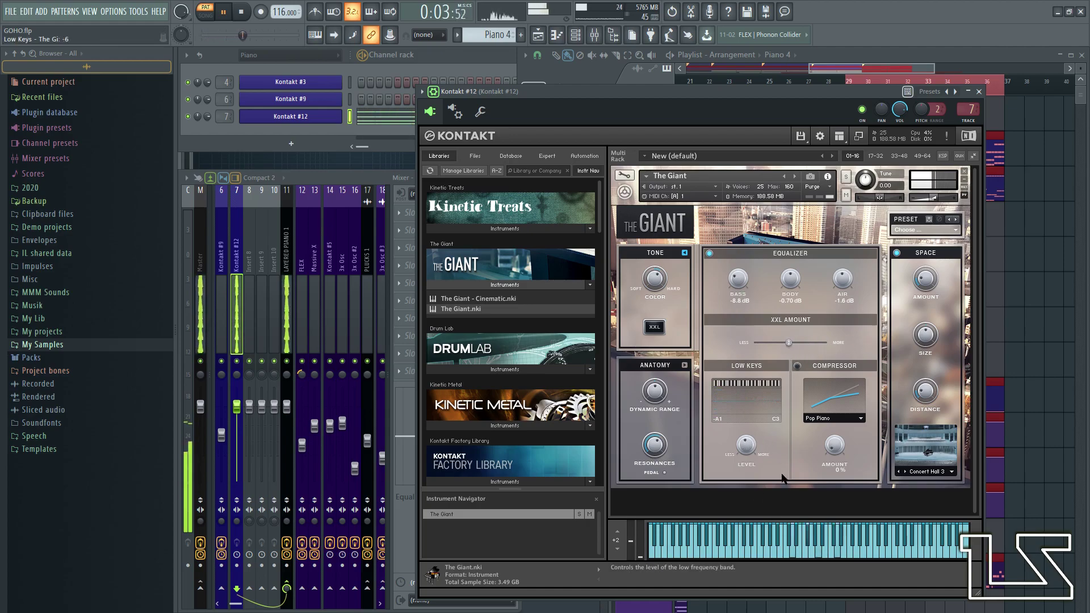
- Enable The Giant's compressor with a raised amount, switch its Space effect off, and close Kontakt with playback stopped
left_click(798, 366)
left_click_drag(839, 451, 840, 423)
left_click(897, 252)
left_click(684, 364)
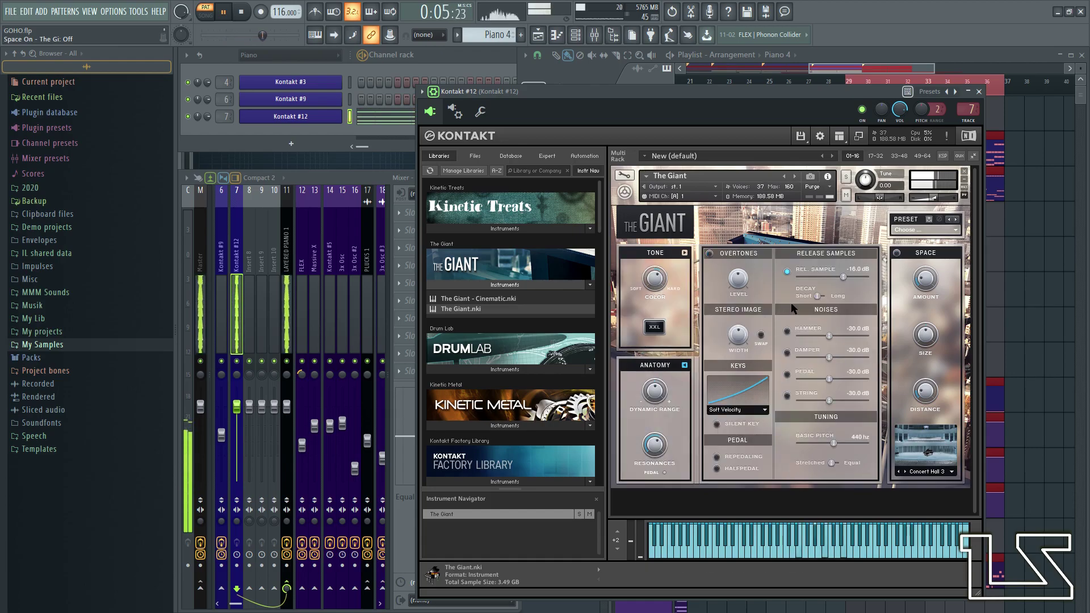
key("space")
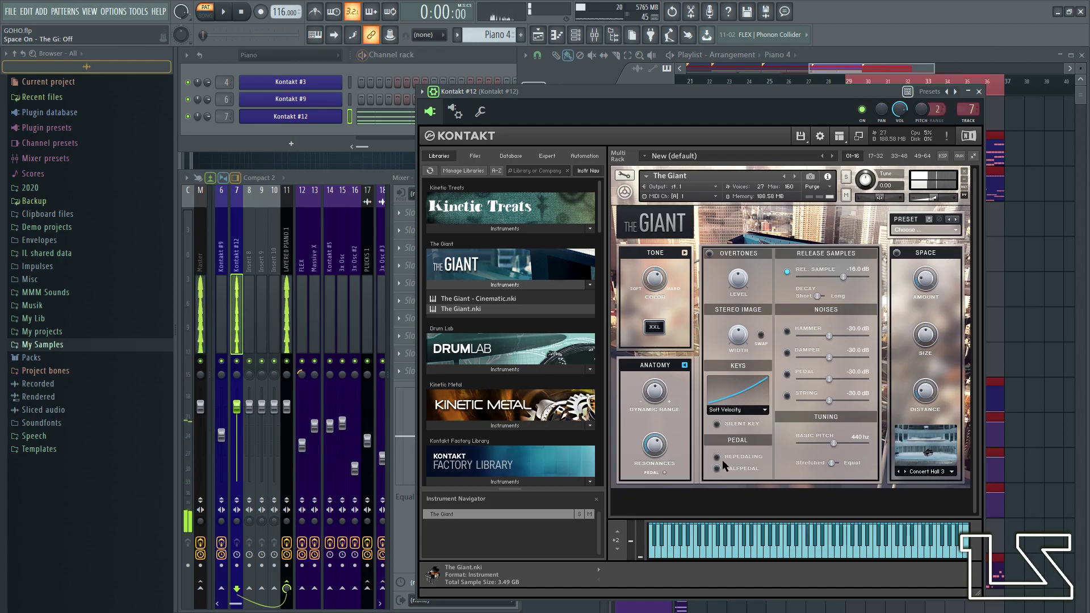
left_click(980, 92)
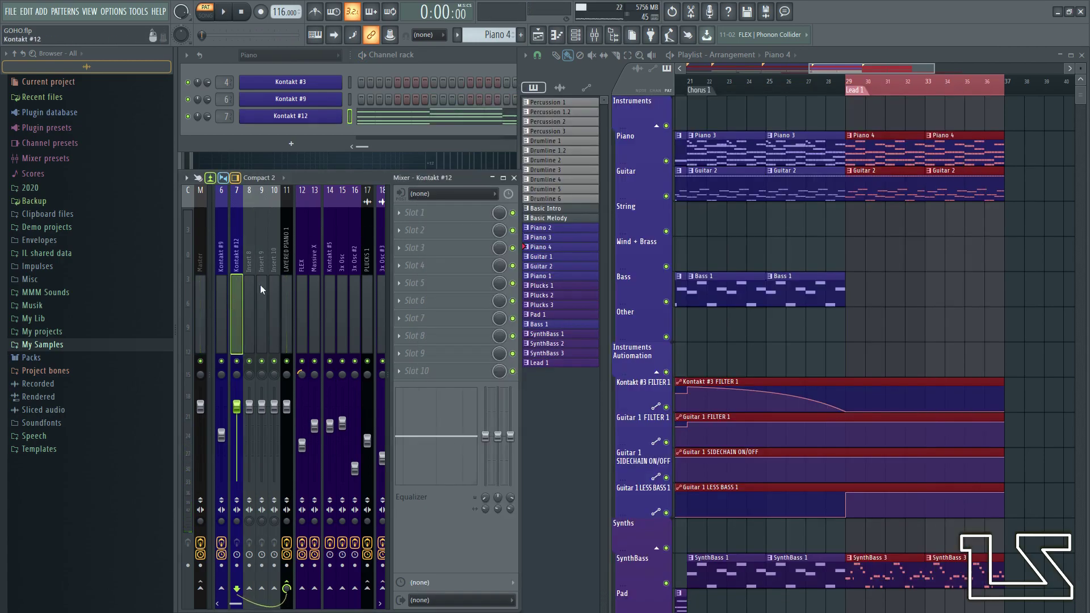
- Add Fruity Parametric EQ 2 to the first effect slot of Kontakt #12 and place its window over the playlist
left_click(448, 213)
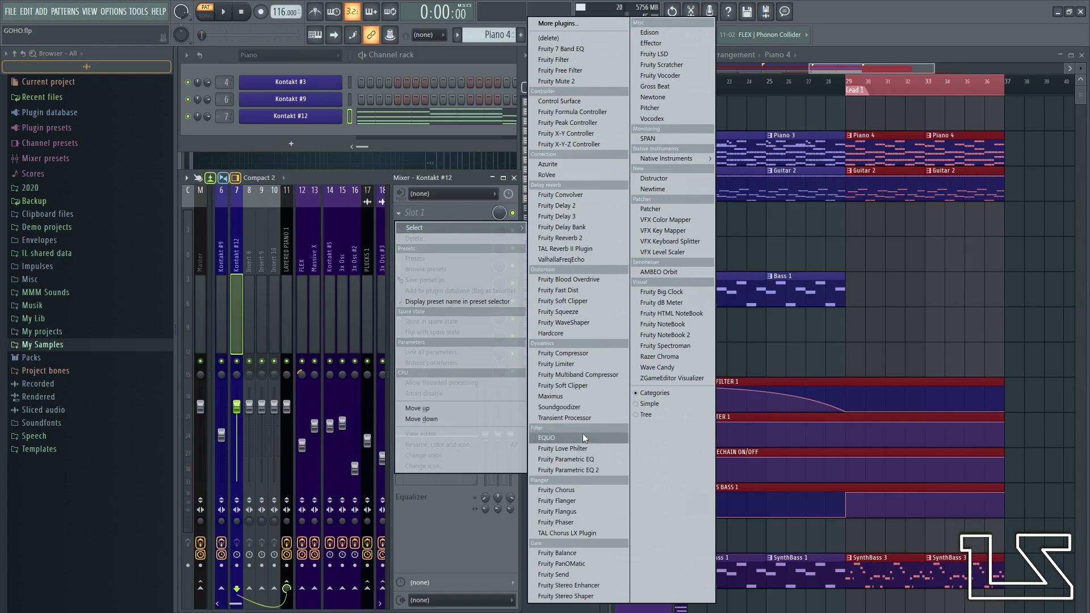
left_click(577, 470)
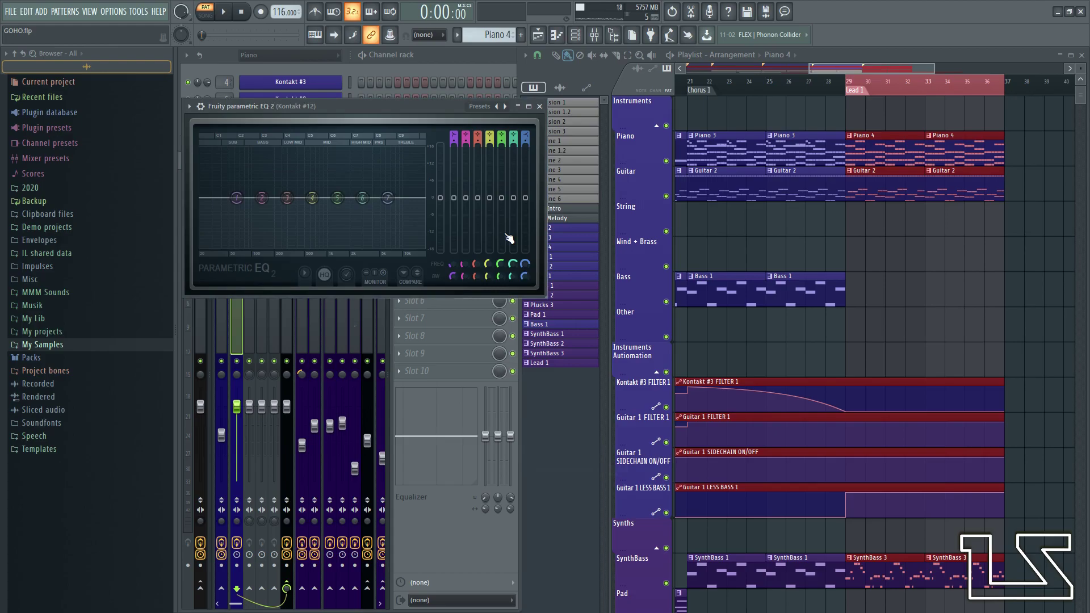
key("space")
left_click_drag(383, 105, 806, 236)
- In Kontakt #12's piano roll, duplicate the C#5 notes at the start of bar 4 one octave up to C#6
left_click(461, 121)
scroll(534, 279, "down", 1)
scroll(534, 277, "up", 5)
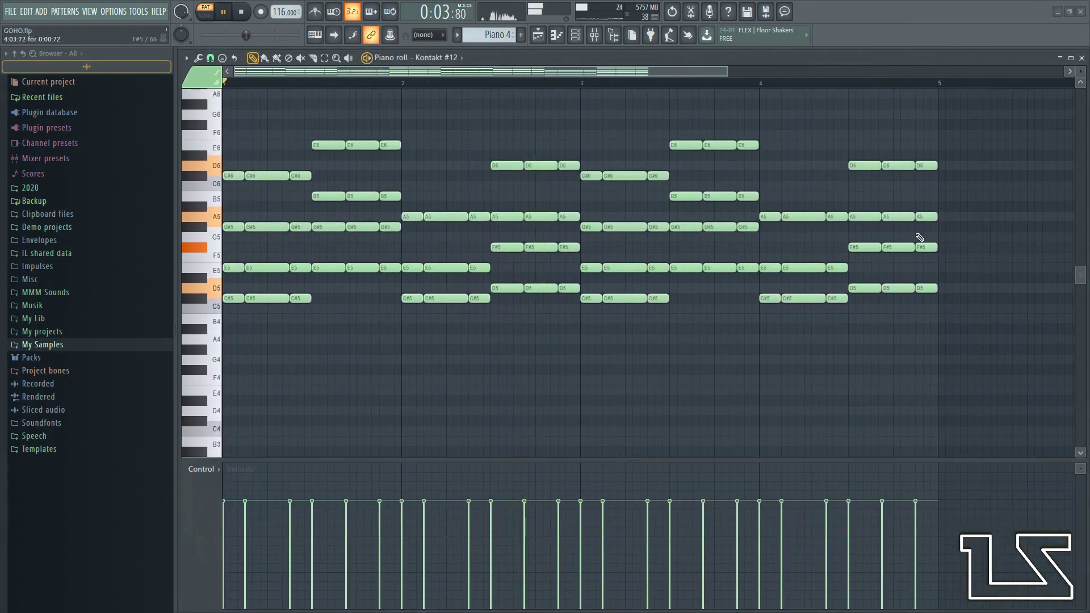
key("space")
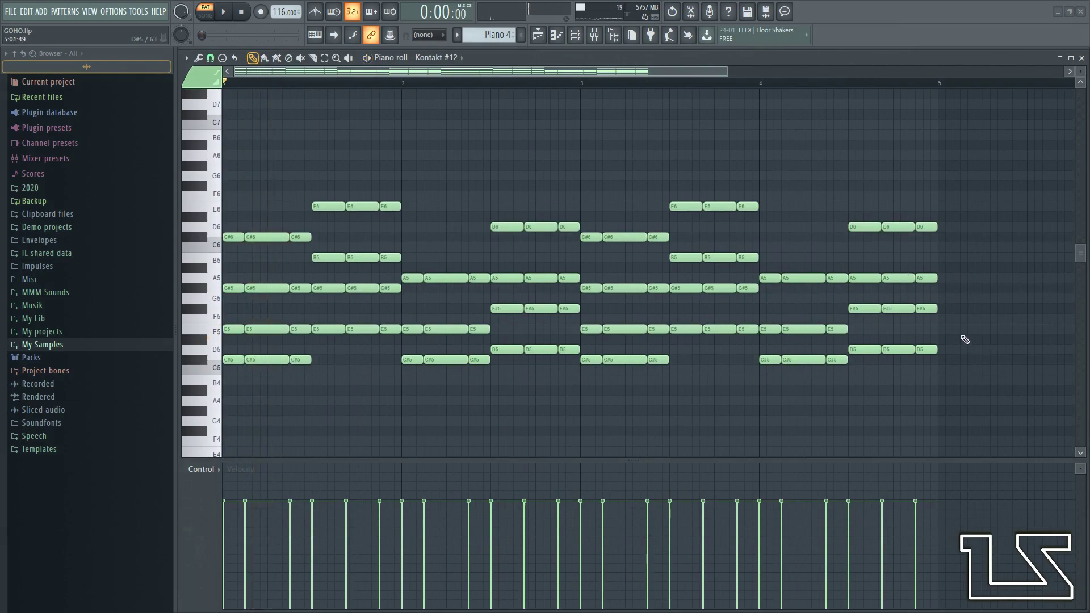
left_click_drag(941, 274, 844, 246)
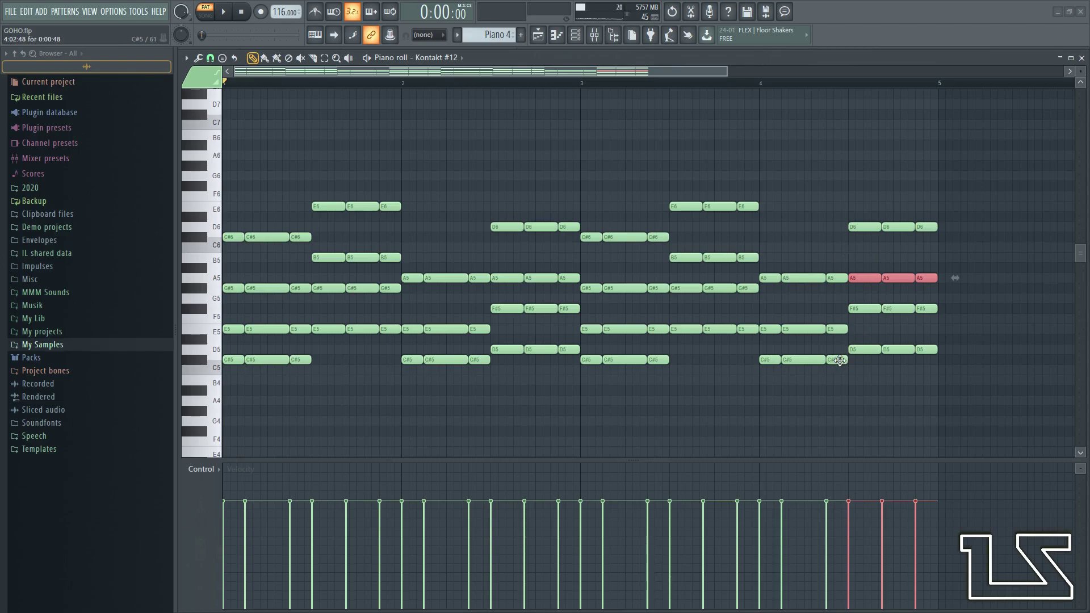
left_click_drag(843, 356, 761, 371)
key("ctrl+c")
key("ctrl+v")
left_click_drag(242, 361, 771, 234)
key("space")
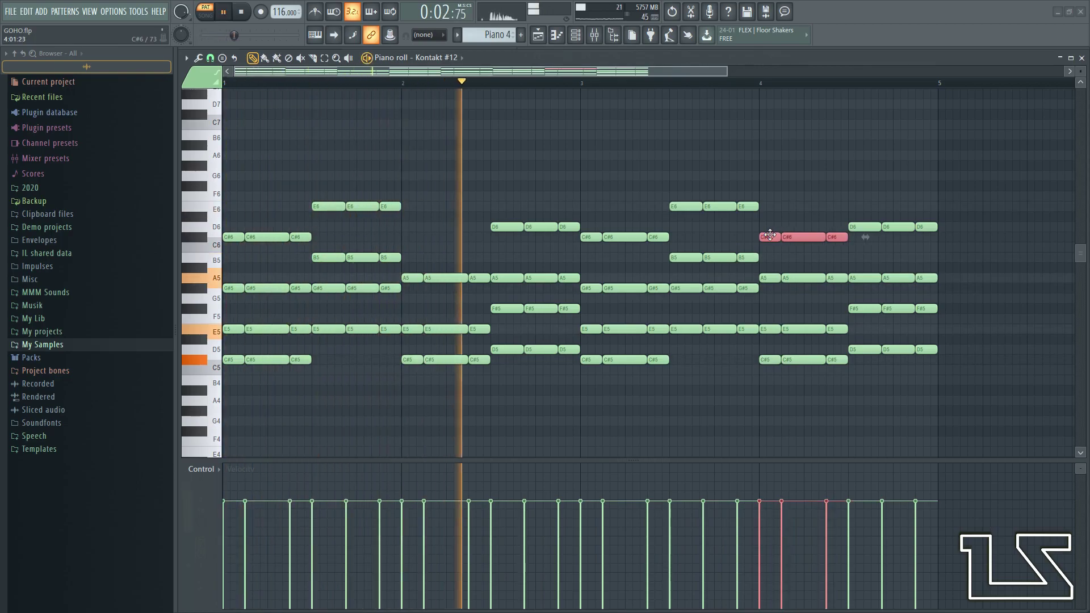
- Set the piano roll snap to 1/2 beat and paste the C#6 notes at the start of bar 2
scroll(769, 235, "up", 8)
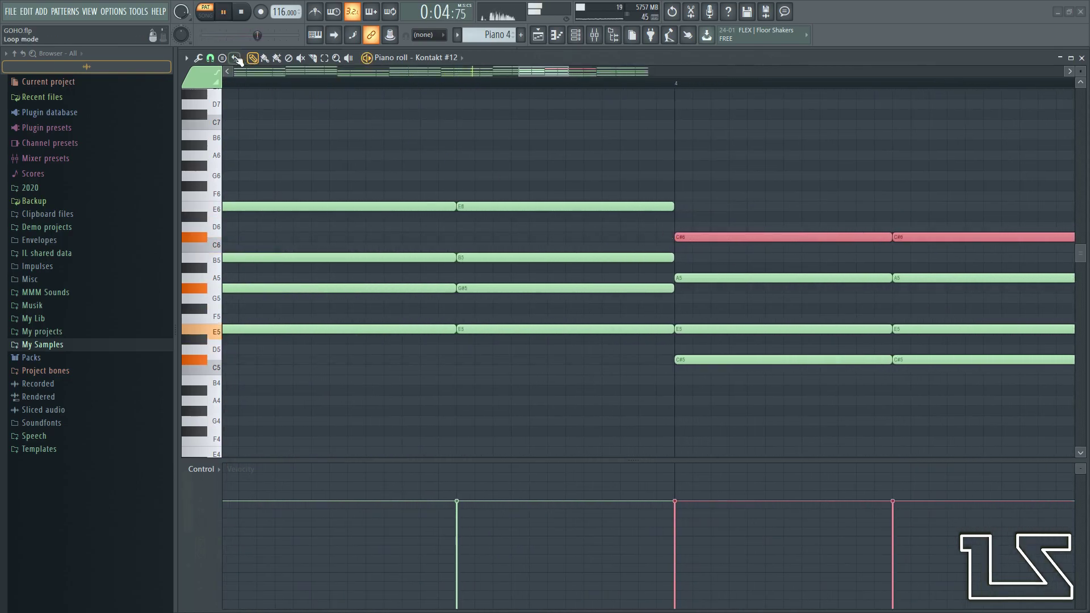
left_click(210, 58)
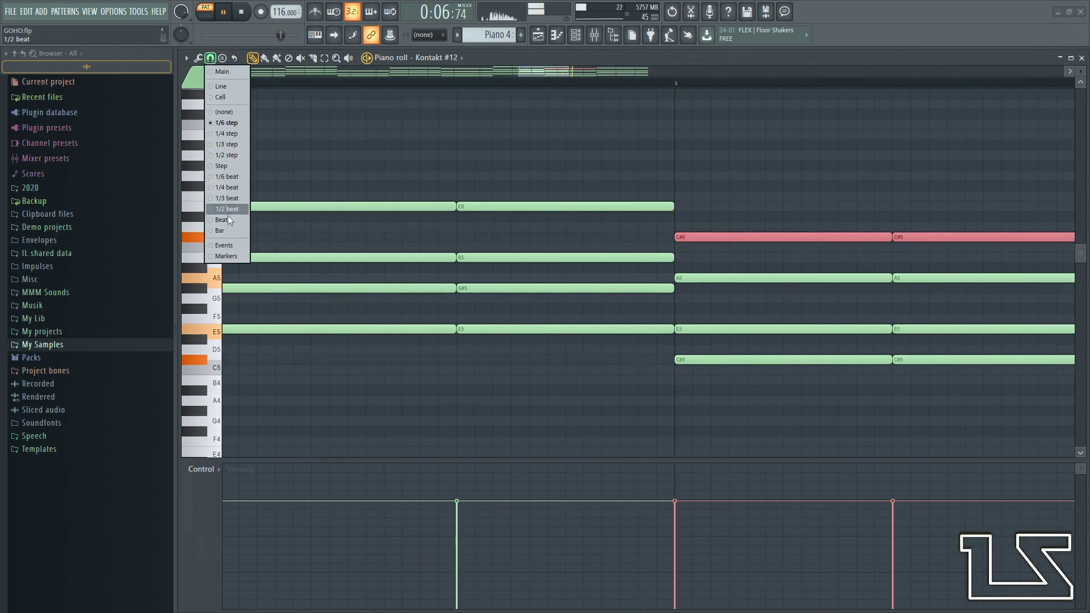
left_click(232, 209)
scroll(761, 292, "down", 7)
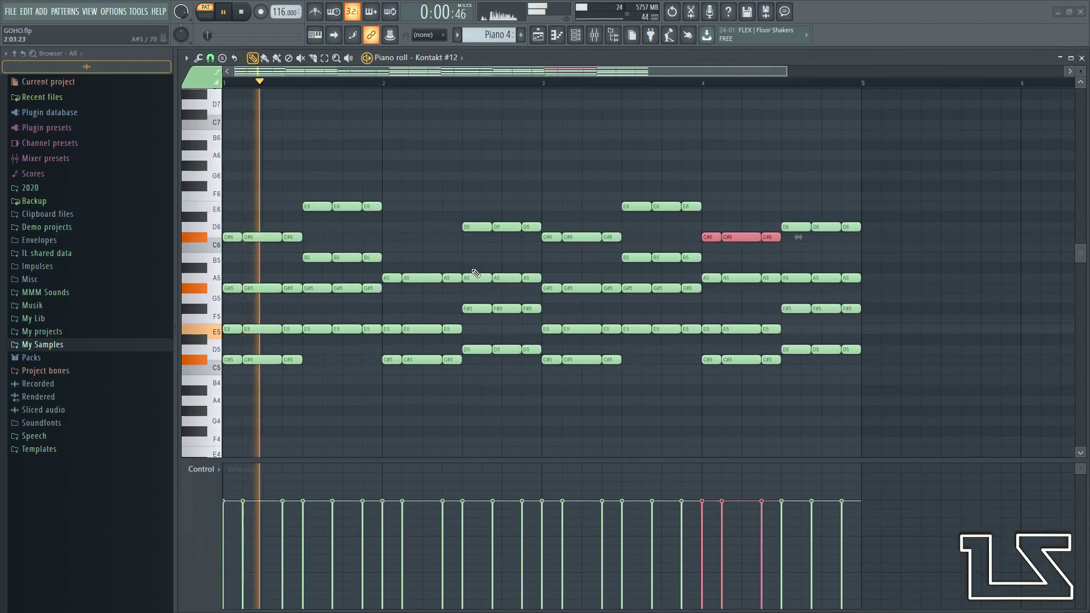
scroll(472, 267, "up", 5)
key("ctrl+v")
scroll(568, 278, "down", 6)
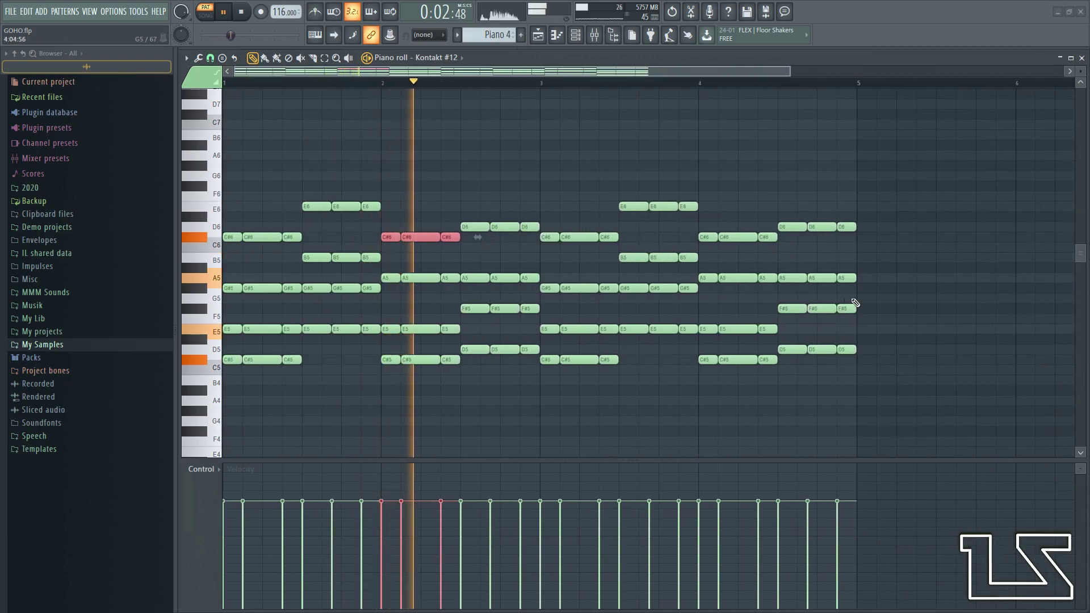
- Audition an octave-lower copy of the G#5 and A5 notes of bars 1 and 2 at G#4 and A4, and delete that copy
scroll(863, 302, "down", 1)
left_click_drag(930, 384, 934, 415)
left_click_drag(850, 309, 527, 322)
key("ctrl+c")
scroll(244, 259, "down", 3)
key("ctrl+v")
key("space")
left_click_drag(243, 256, 166, 390)
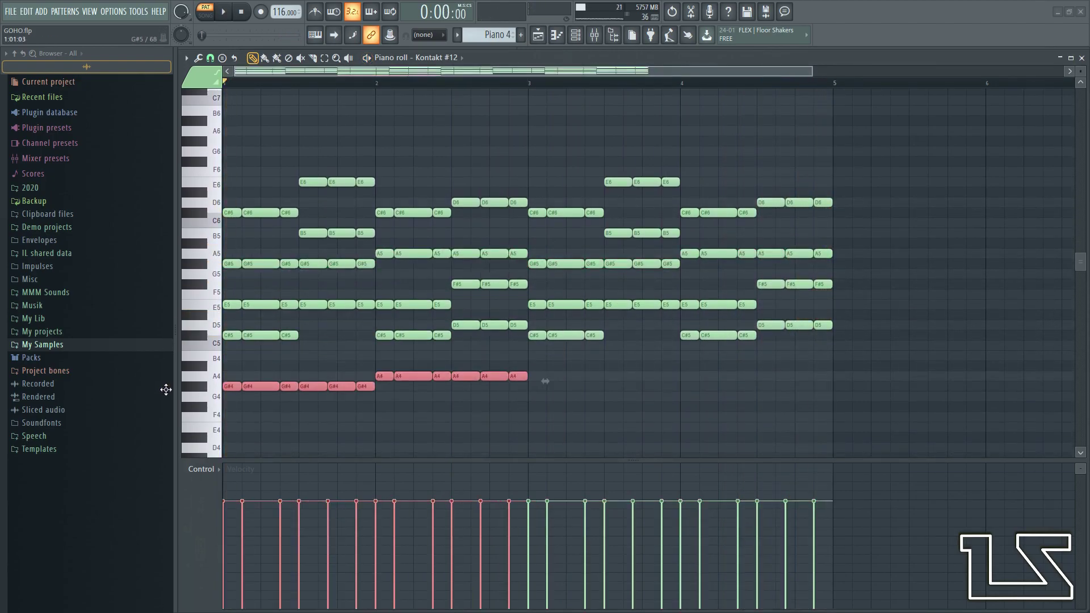
key("space")
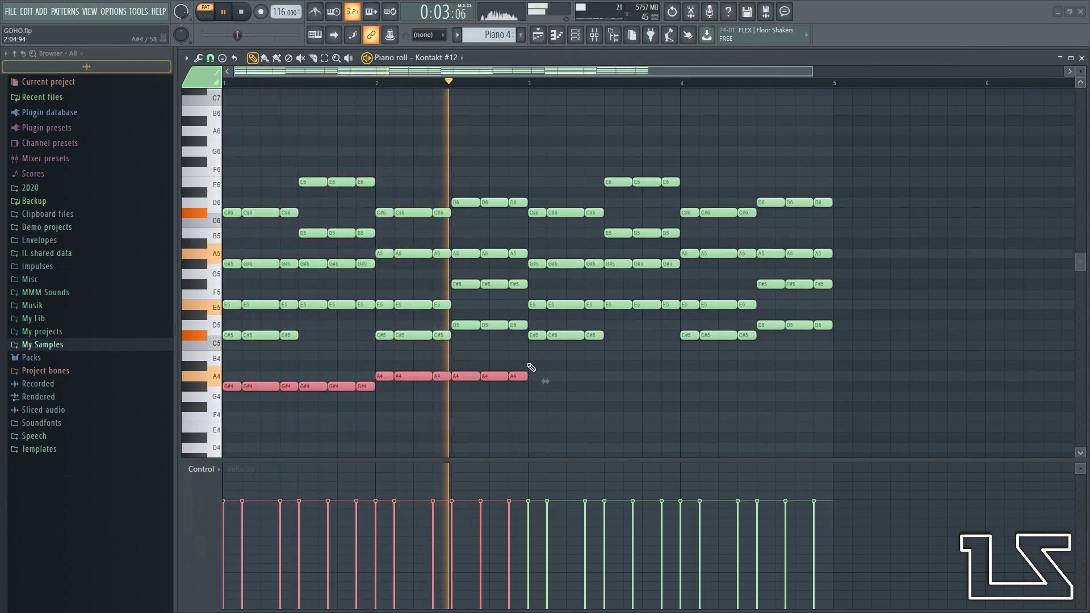
key("Delete")
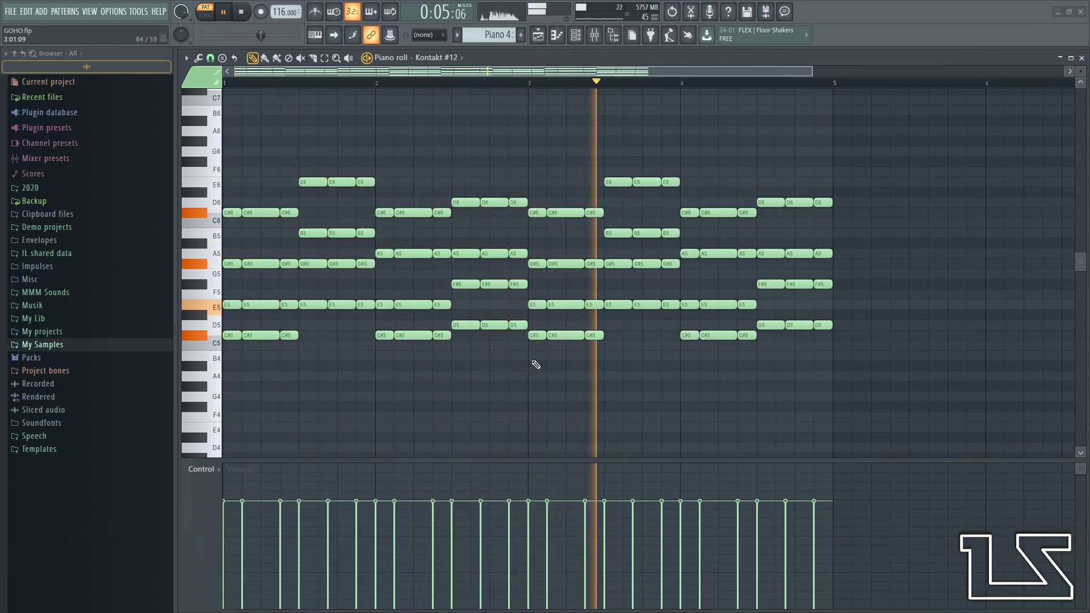
- During pattern playback, set band 1 of the Kontakt #12 EQ to -18.0 dB at 132 Hz and slightly dip band 4
key("space")
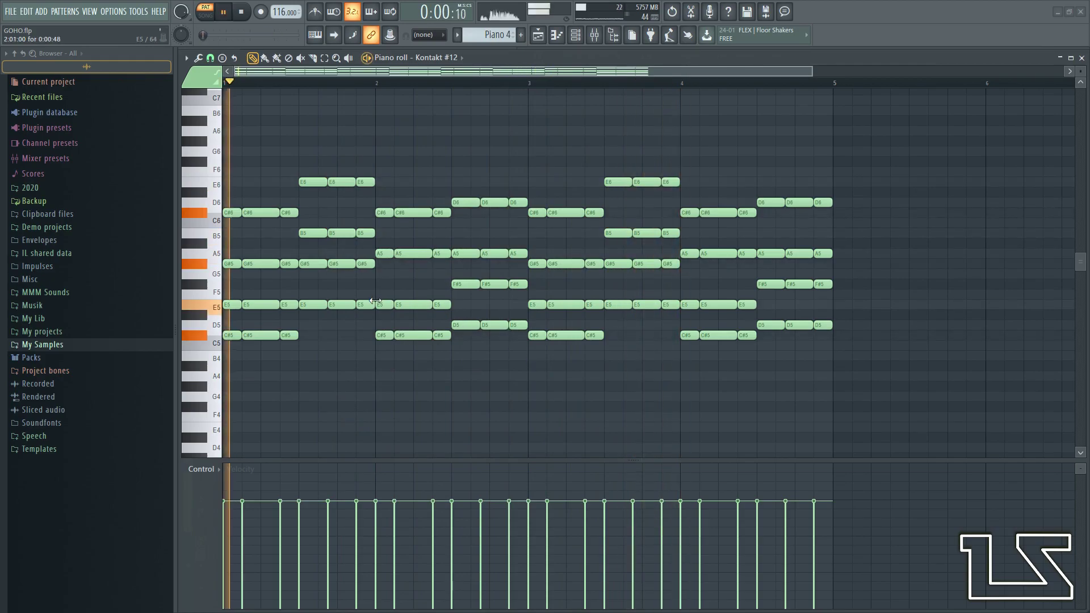
key("space")
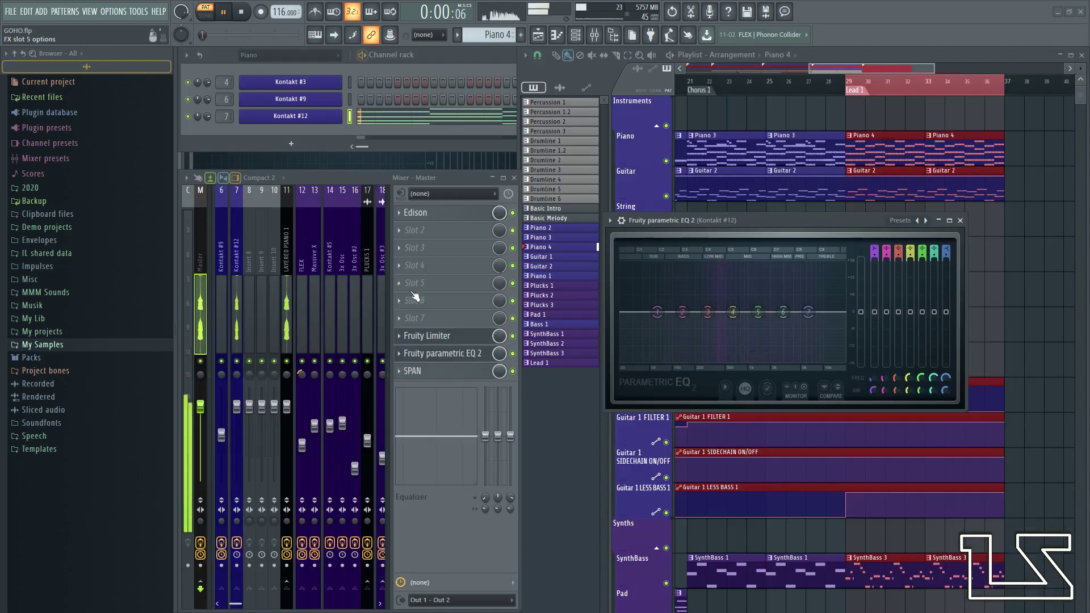
double_click(751, 224)
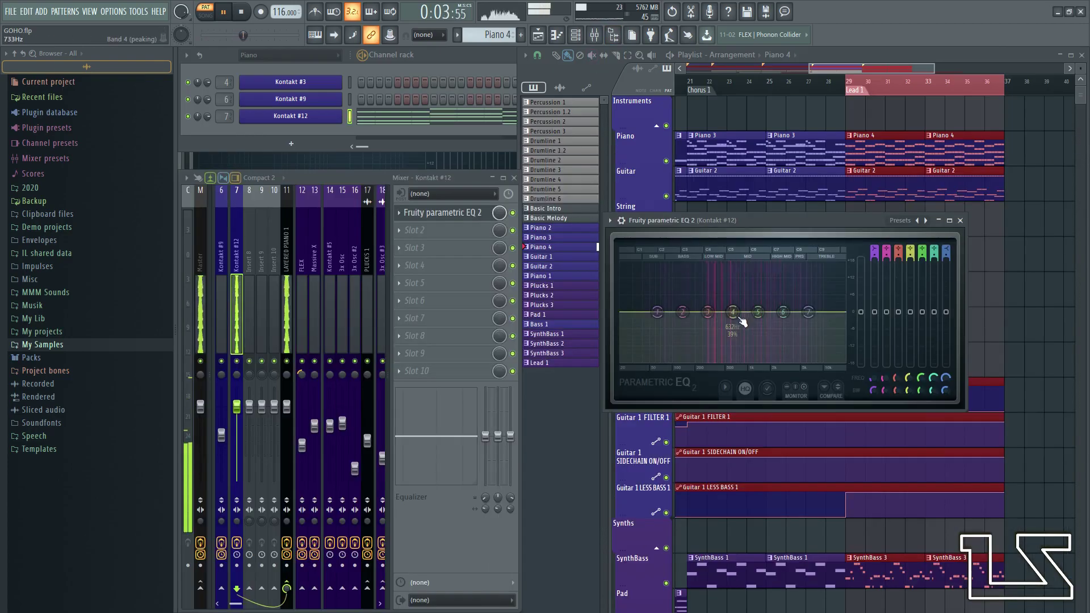
mouse_move(733, 311)
left_mouse_down()
mouse_move(736, 284)
mouse_move(720, 287)
mouse_move(724, 318)
left_mouse_up()
left_click_drag(657, 312, 680, 361)
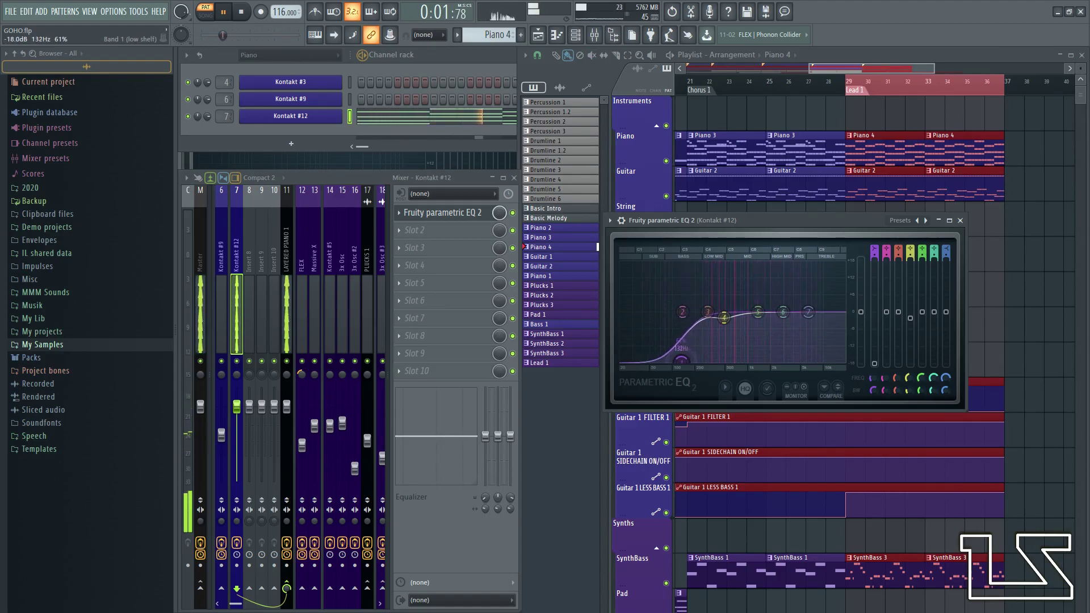
- Move EQ bands 5 and 7 to higher frequencies, set band 4 to -4.4 dB at 734 Hz, and close the EQ
left_click_drag(757, 312, 824, 315)
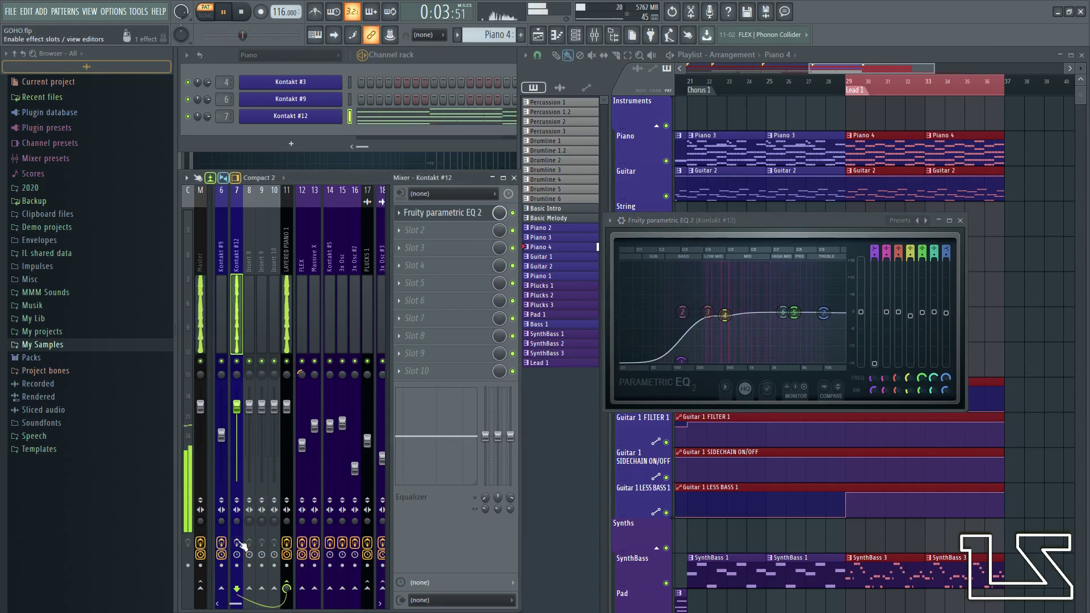
left_click_drag(725, 315, 737, 324)
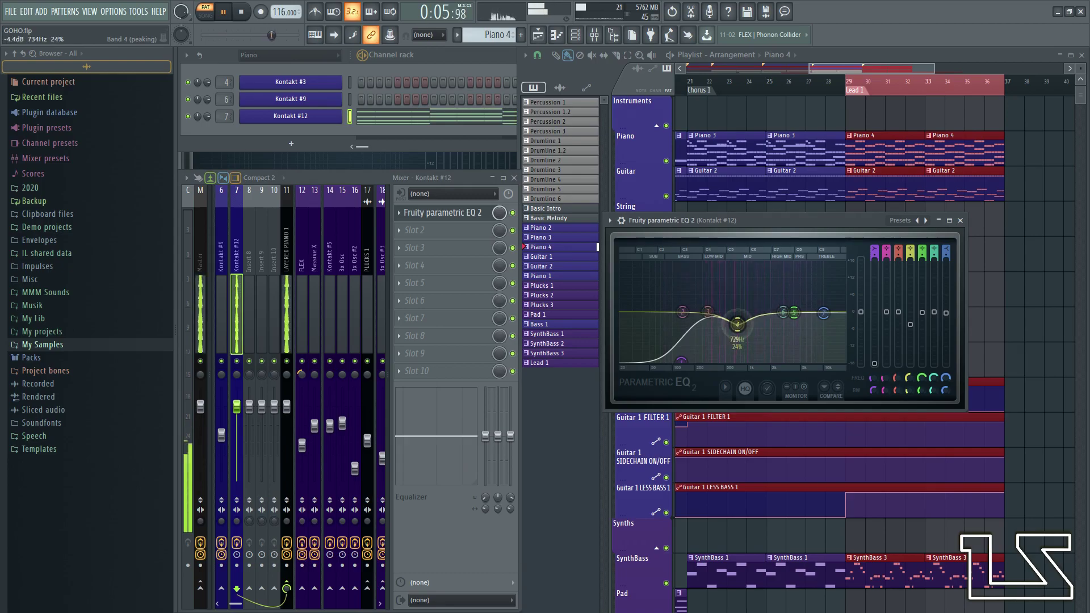
left_click(959, 221)
- Reopen Kontakt #12, try the Swap option of The Giant's stereo image, and set its width to -43.0 %
left_click(316, 121)
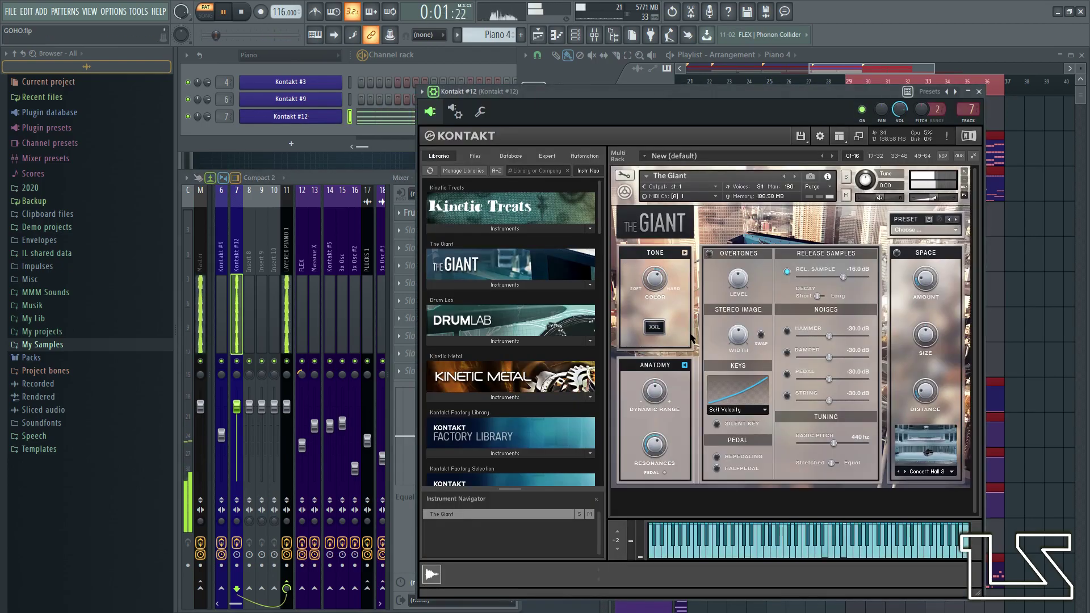
left_click(760, 335)
left_click(738, 335, "ctrl")
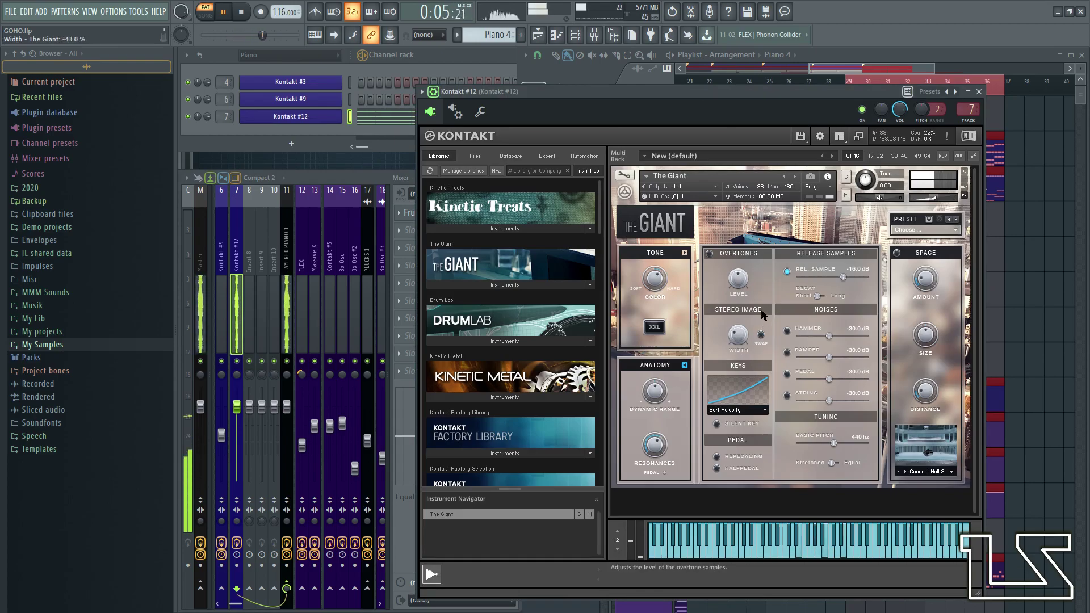
- Close Kontakt #12, stop playback, and add a new Kontakt sampler channel to the channel rack
left_click(663, 145)
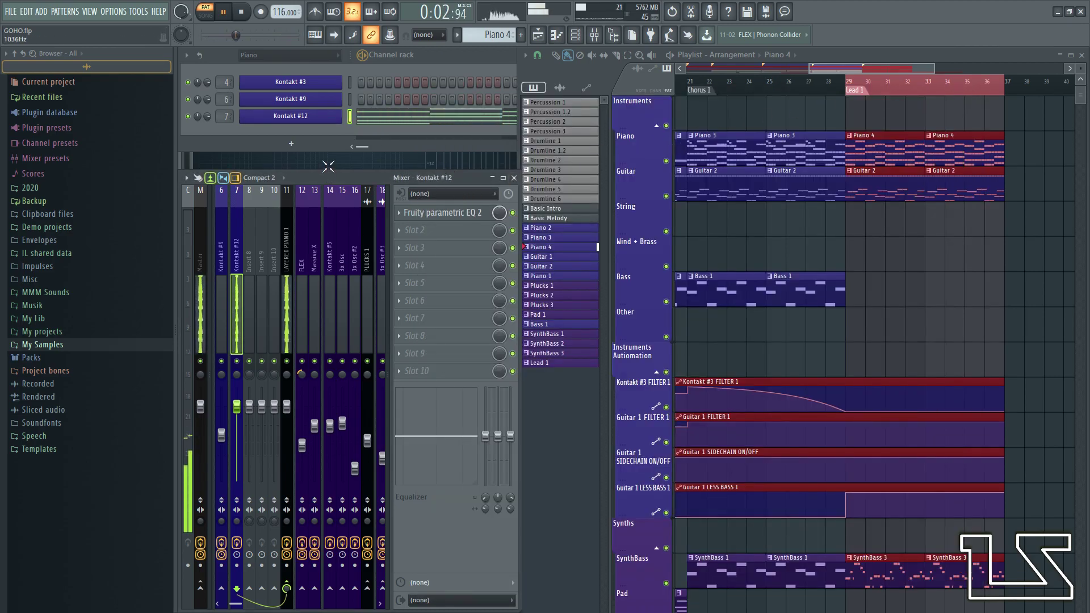
key("space")
left_click(291, 144)
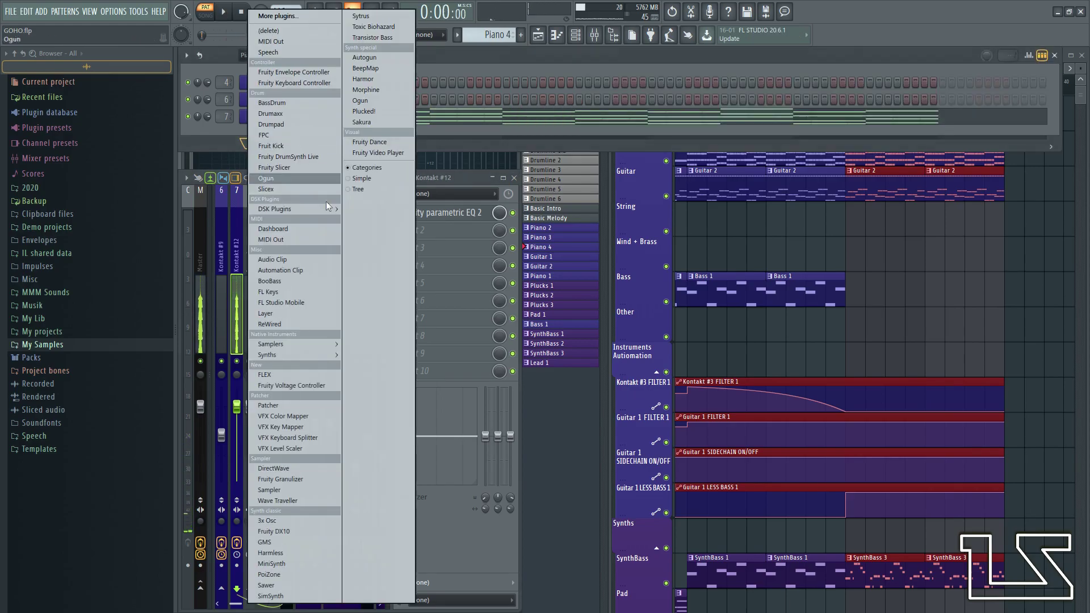
mouse_move(308, 343)
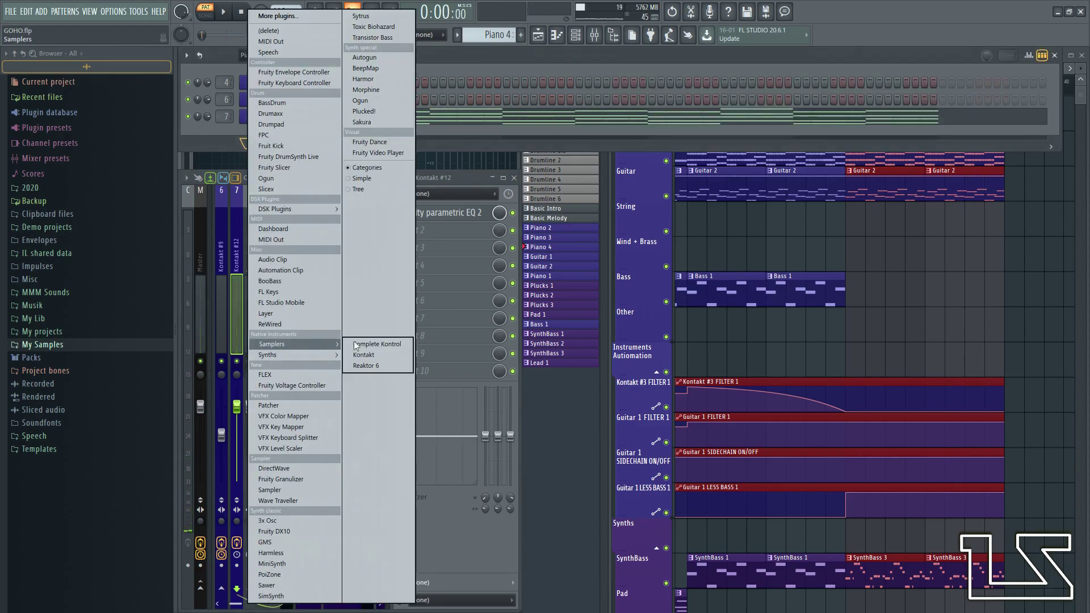
left_click(364, 355)
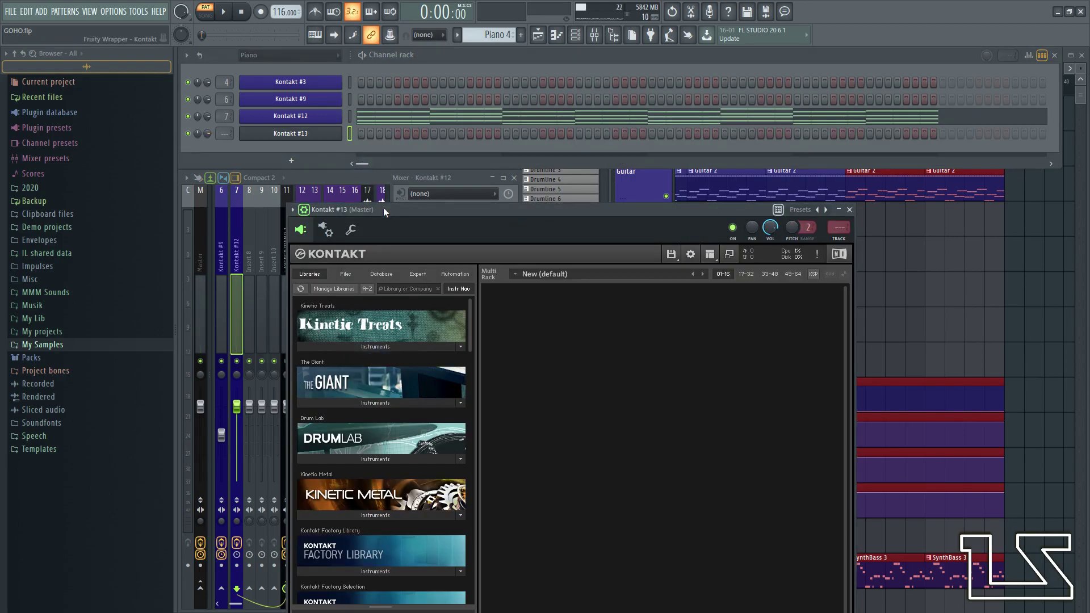
left_click_drag(384, 209, 475, 92)
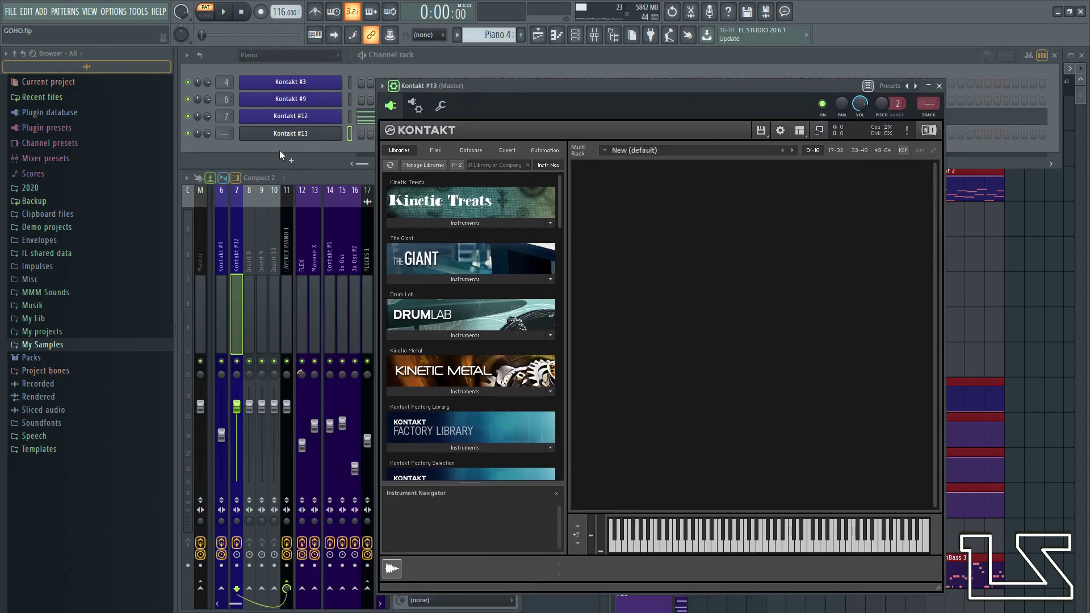
- Route Kontakt #13 to mixer track 8 and give it the dark blue color of the other Kontakt channels
left_click(226, 133)
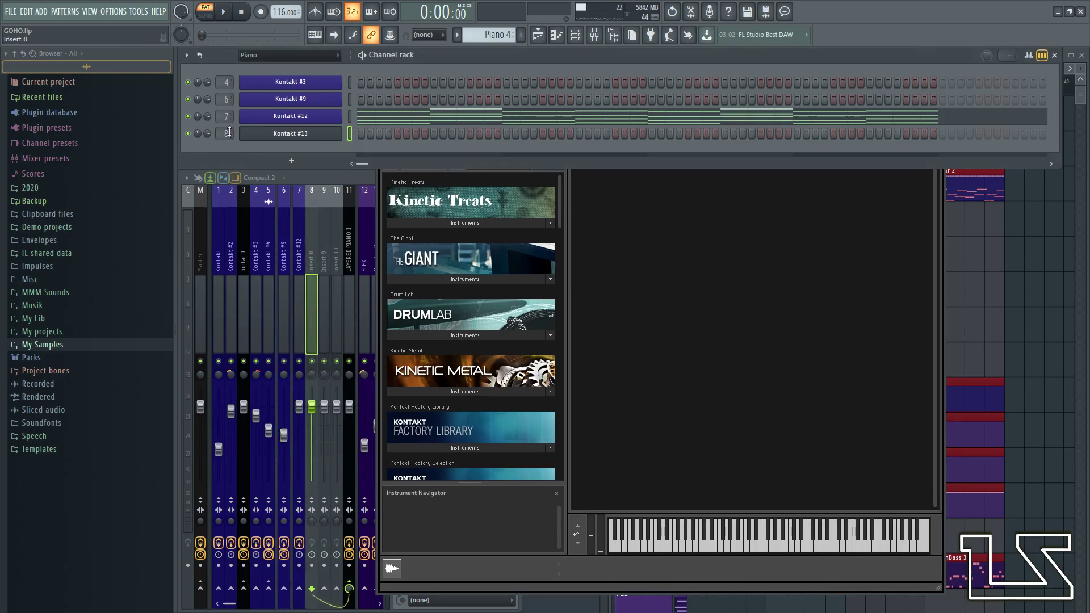
right_click(269, 139)
left_click(400, 164)
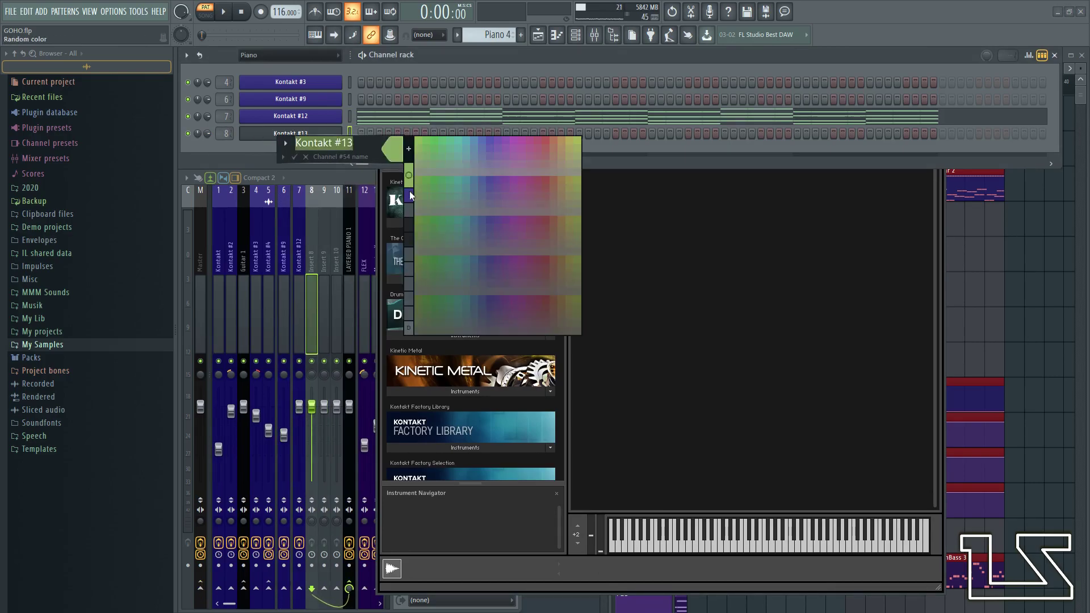
left_click(408, 190)
- Name mixer insert 8 Kontakt #13 and give it the channel's dark blue color
left_click(309, 305)
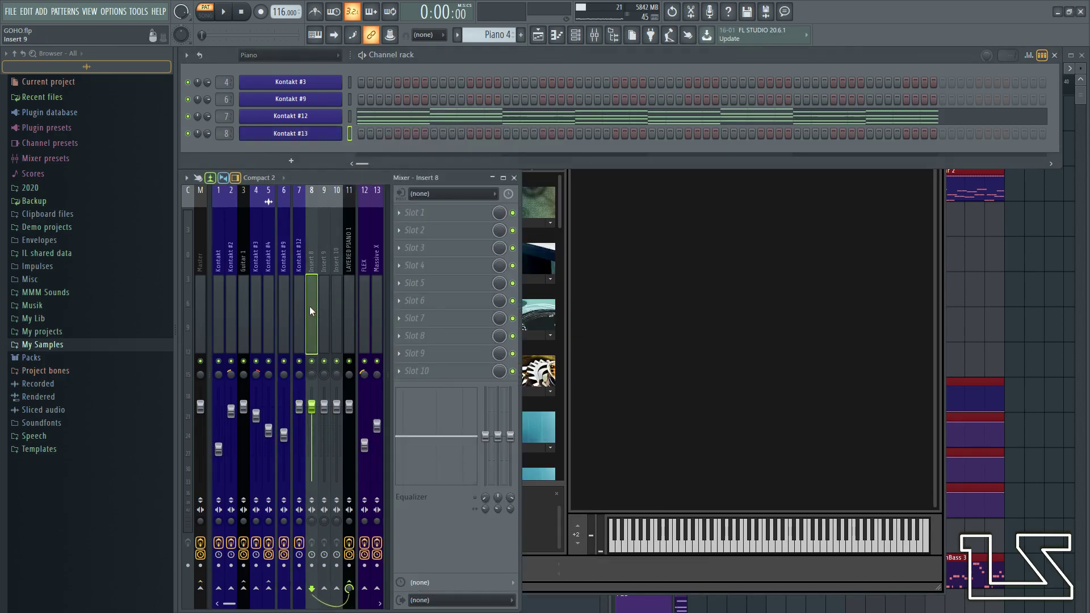
key("F2")
key("ctrl+v")
left_click(308, 305)
left_click(321, 343)
left_click(658, 214)
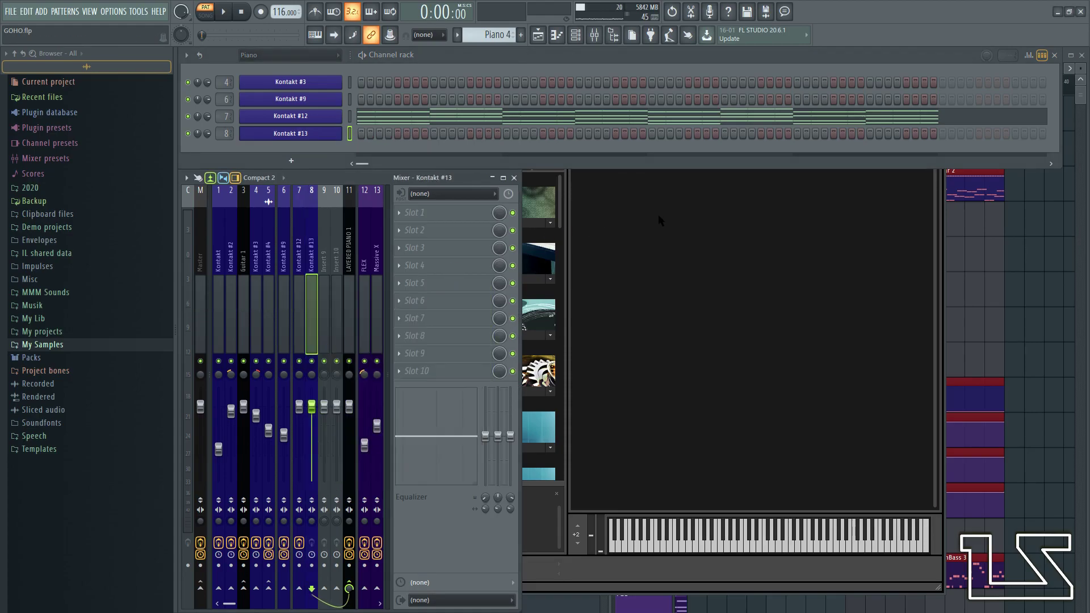
- Copy the notes of Kontakt #12 and paste them into Kontakt #13
left_click_drag(612, 83, 654, 70)
key("space")
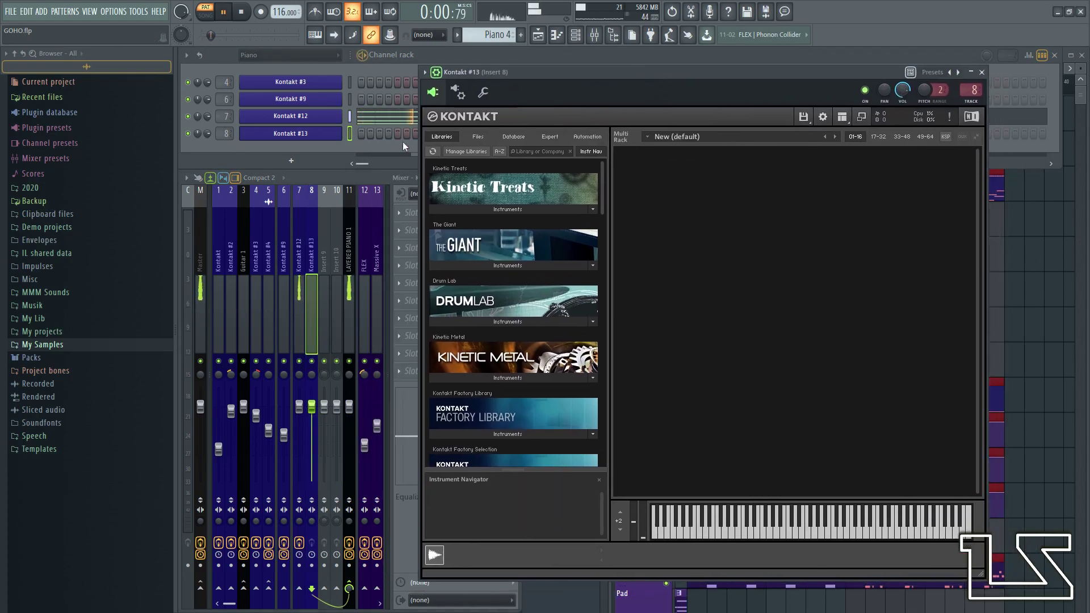
right_click(318, 116)
left_click(475, 129)
right_click(291, 134)
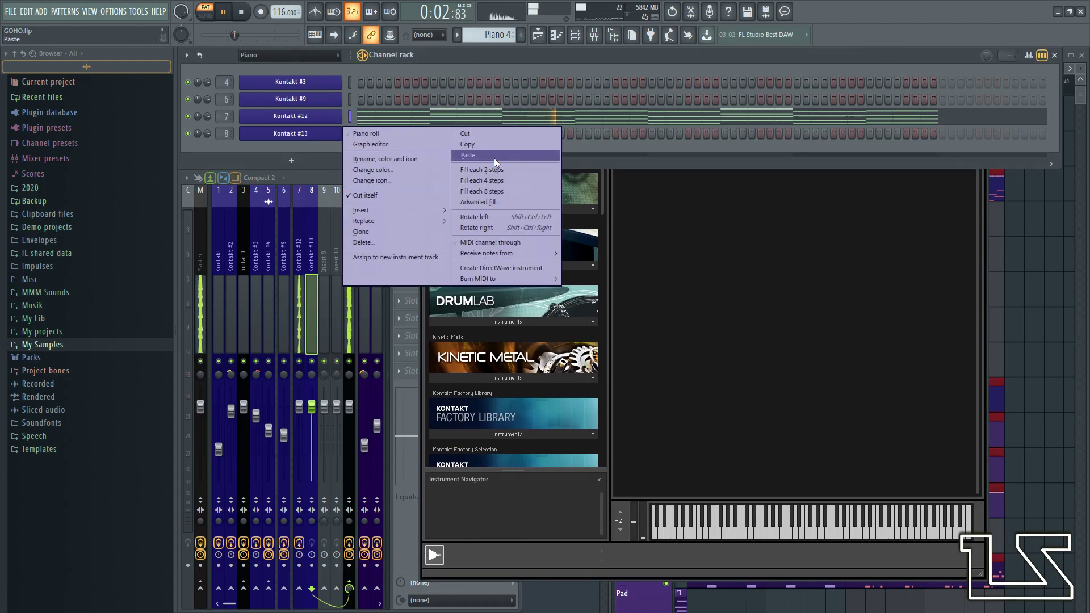
left_click(494, 157)
key("space")
- Pull down the Kontakt #13 mixer fader and load The Grandeur from the Kontakt library
left_click_drag(314, 416, 314, 488)
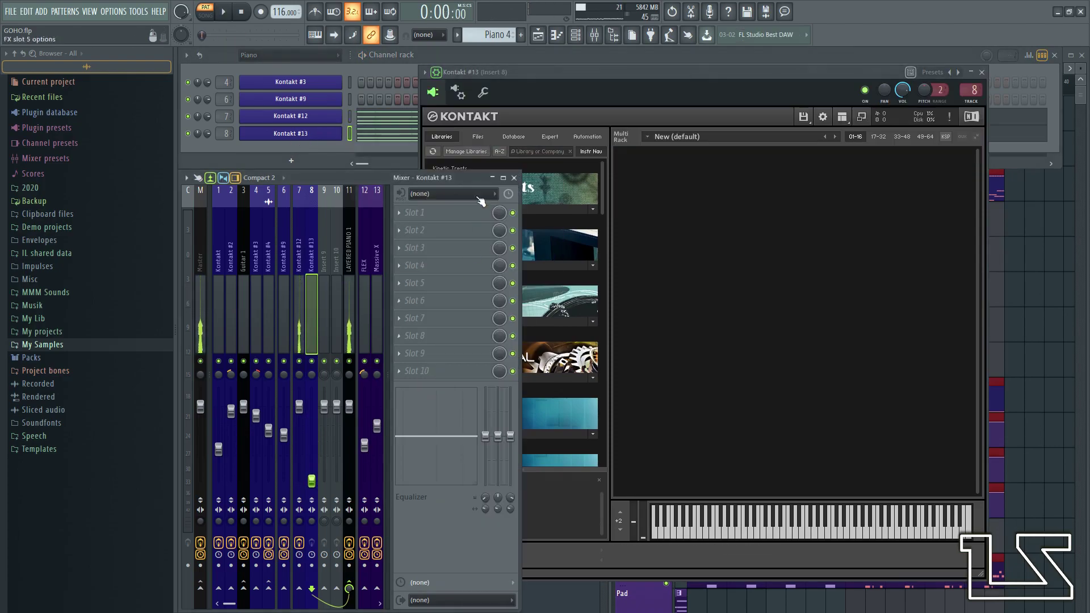
left_click(535, 74)
scroll(526, 390, "down", 10)
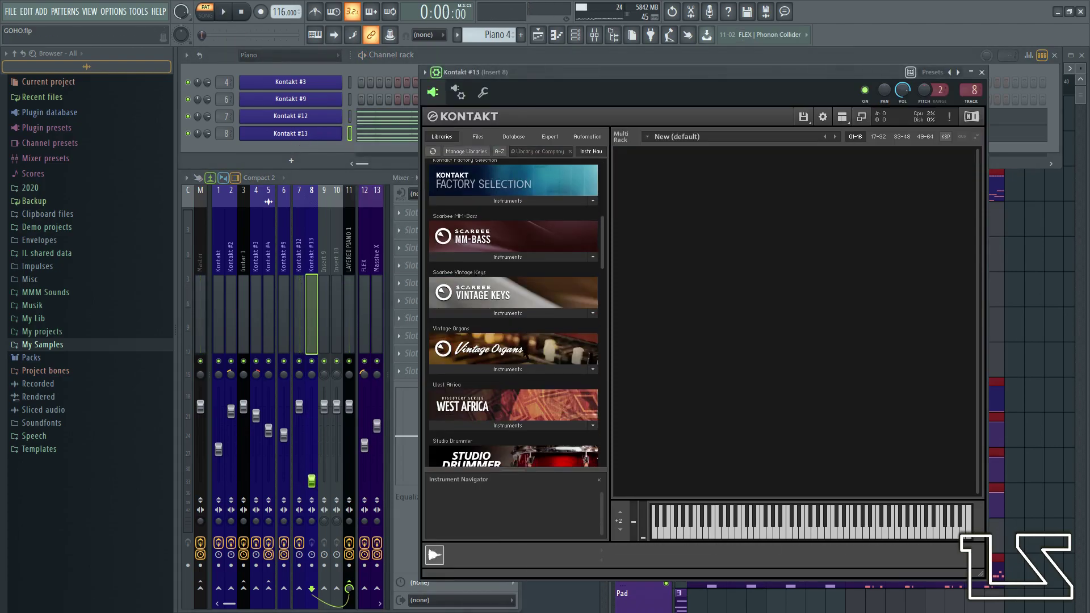
scroll(509, 345, "down", 4)
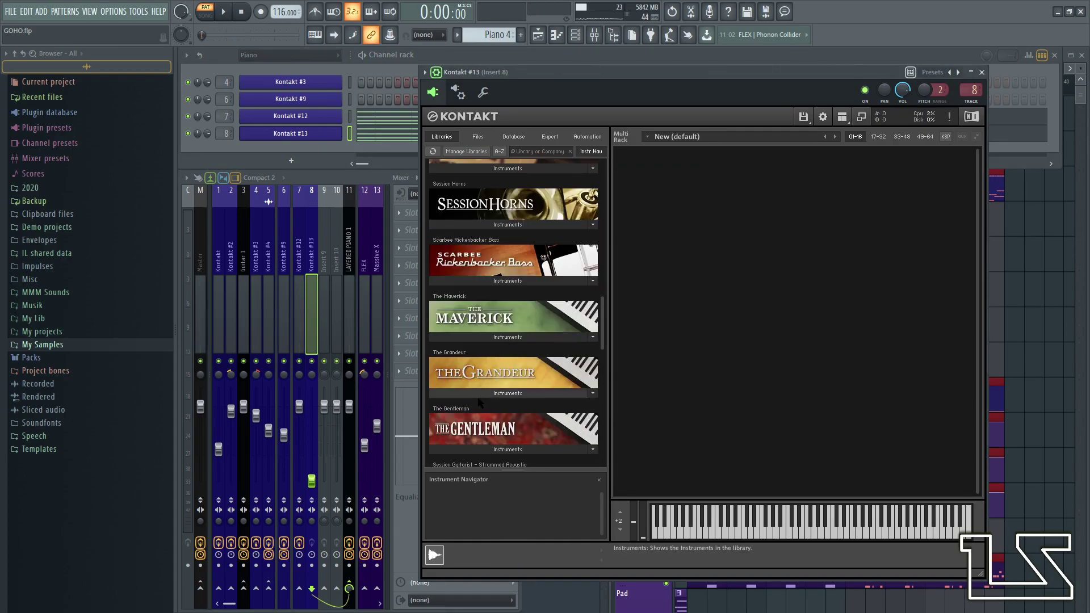
left_click(502, 393)
left_click_drag(454, 406, 451, 404)
left_click_drag(698, 371, 698, 371)
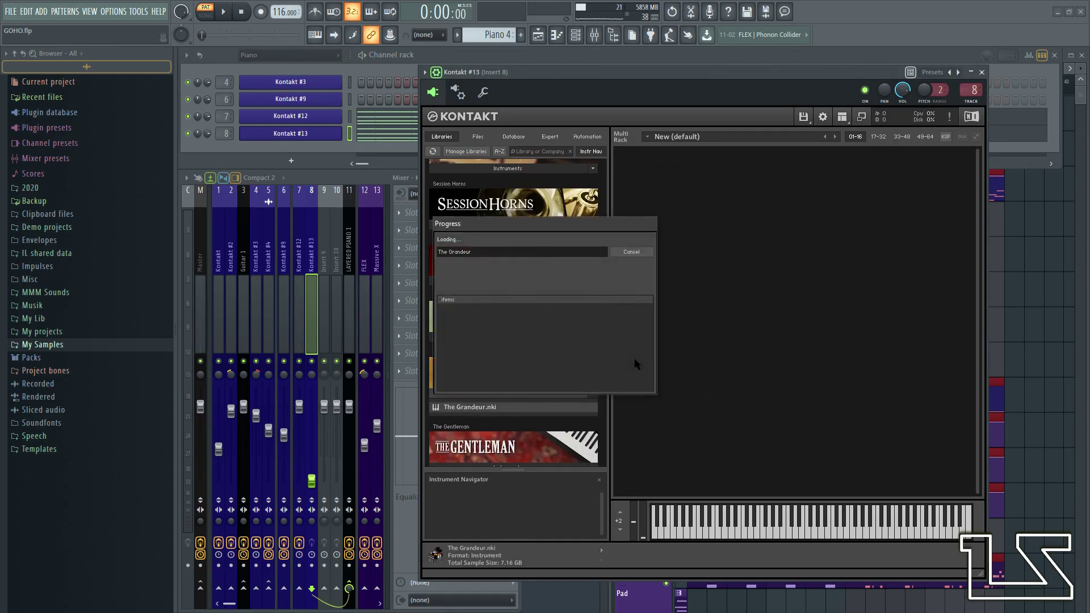
- During pattern playback, raise the Kontakt #13 fader partway, then enable Space and make the Color harder in The Grandeur
key("space")
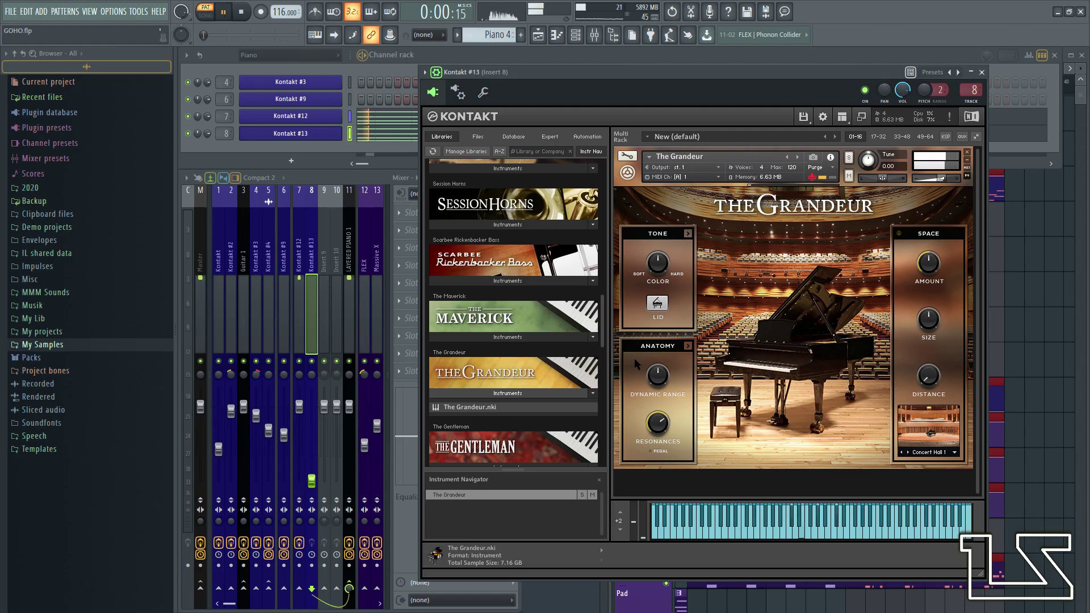
key("F9")
left_click_drag(311, 481, 312, 439)
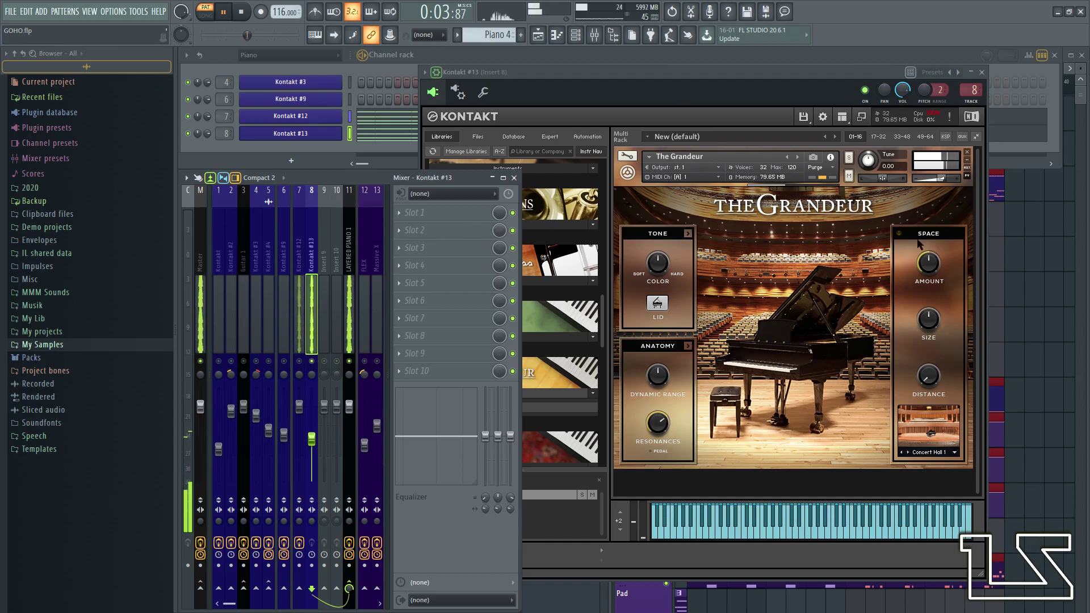
left_click(898, 233)
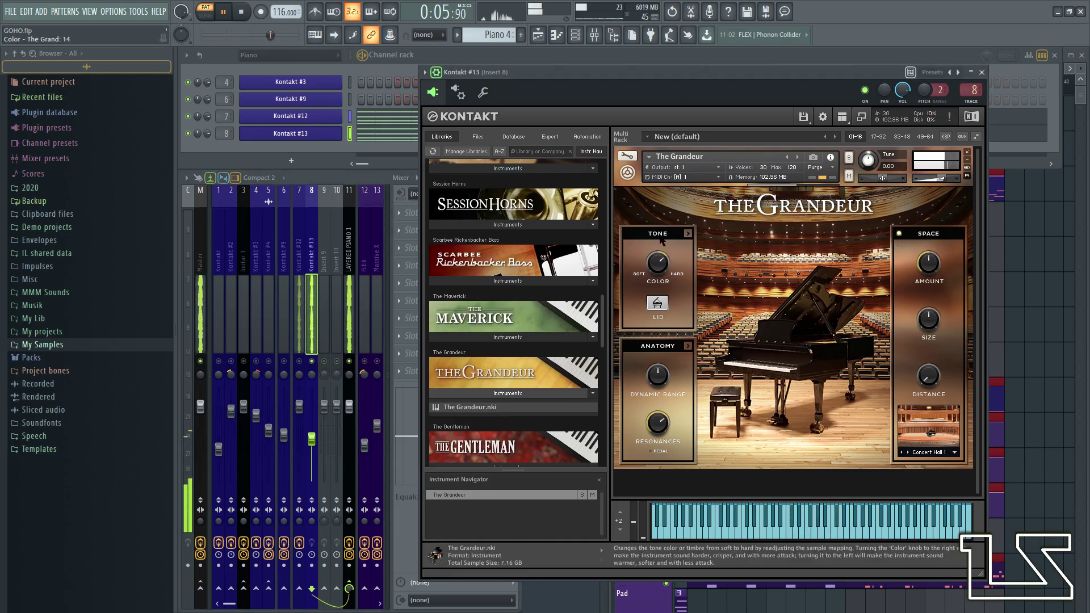
- Audition The Grandeur alone and with the other tracks by toggling solo, and try its Lid option
left_click(309, 365)
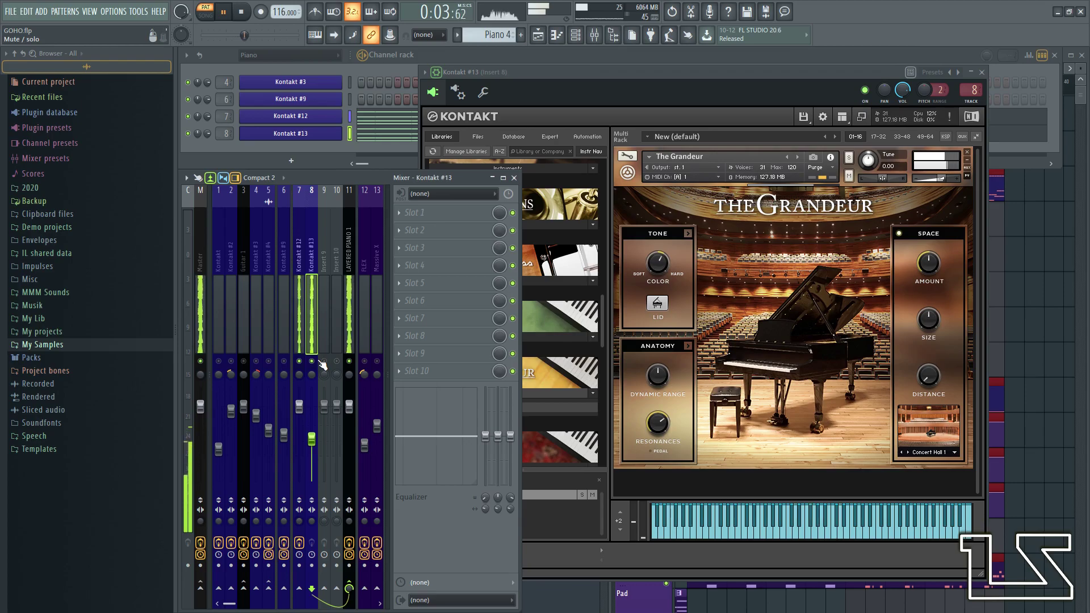
left_click(658, 306)
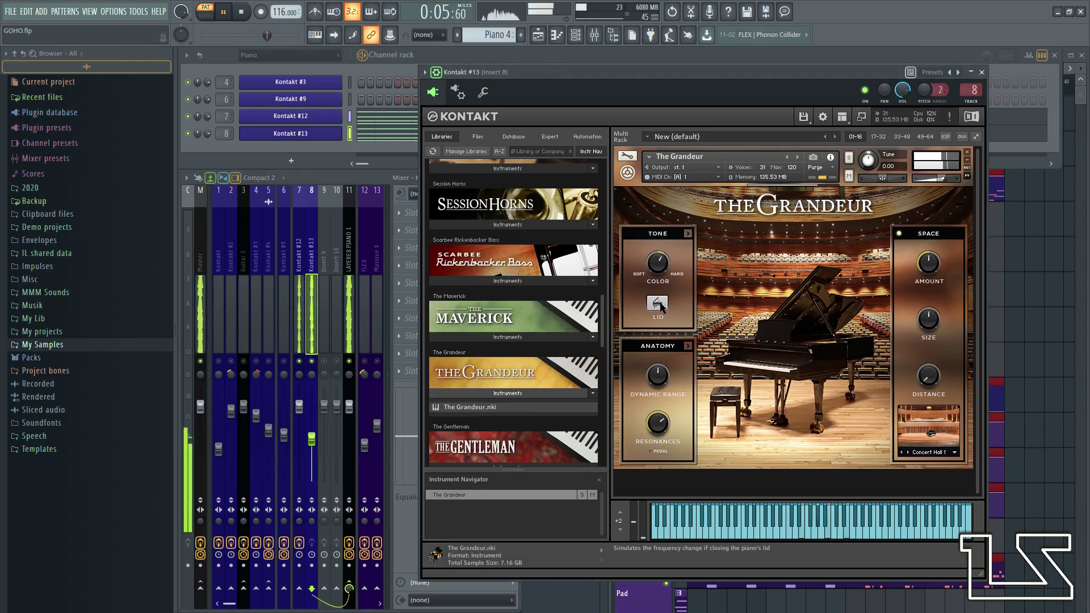
left_click(317, 366)
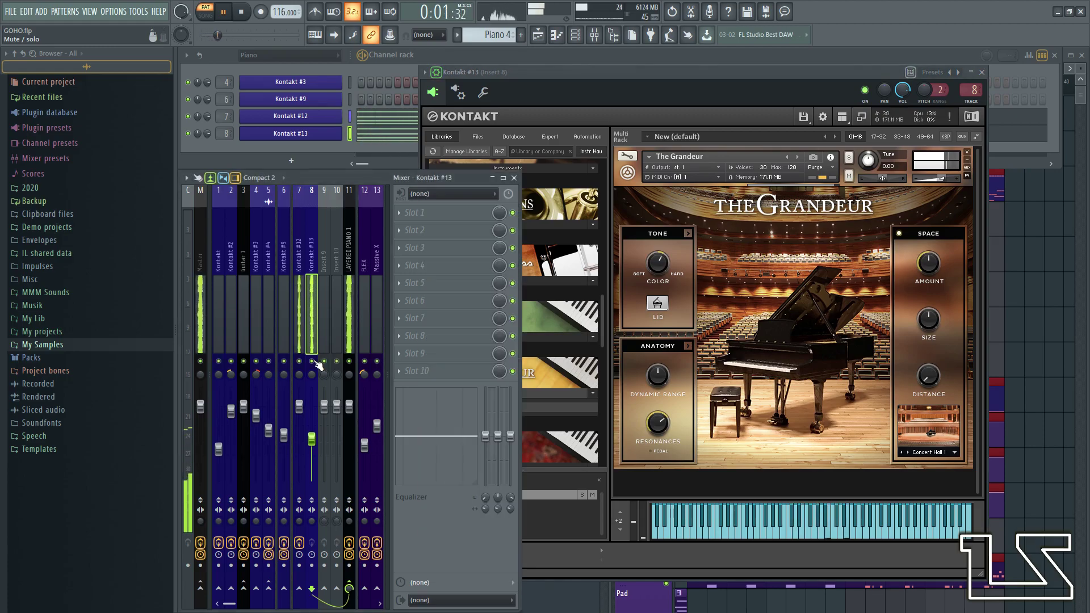
- Set The Grandeur's tone equalizer to Bass 5.0 dB, Body 1.3 dB, and Air 3.8 dB
left_click(688, 233)
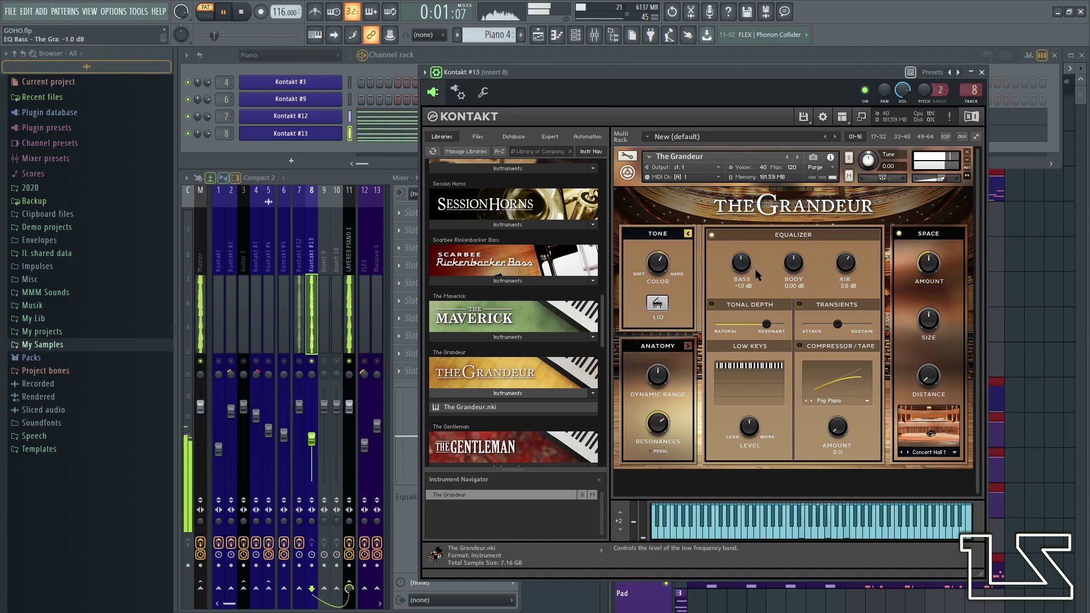
left_click_drag(753, 241, 802, 261)
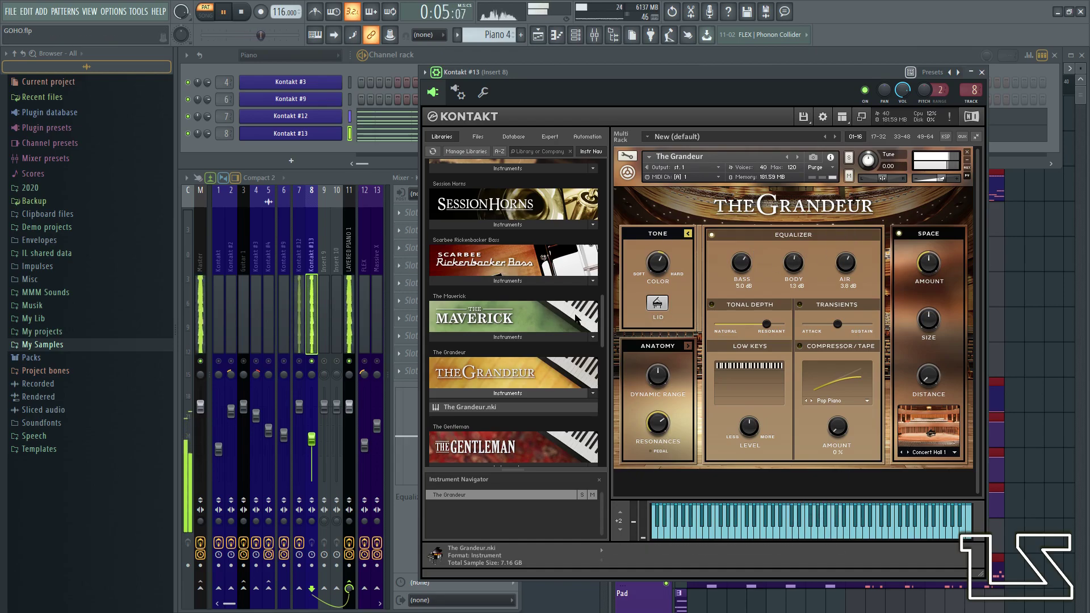
- Insert Fruity Parametric EQ 2 in the first effect slot of Kontakt #13 and check the channel's notes in the piano roll
left_click(307, 322)
left_click(435, 237)
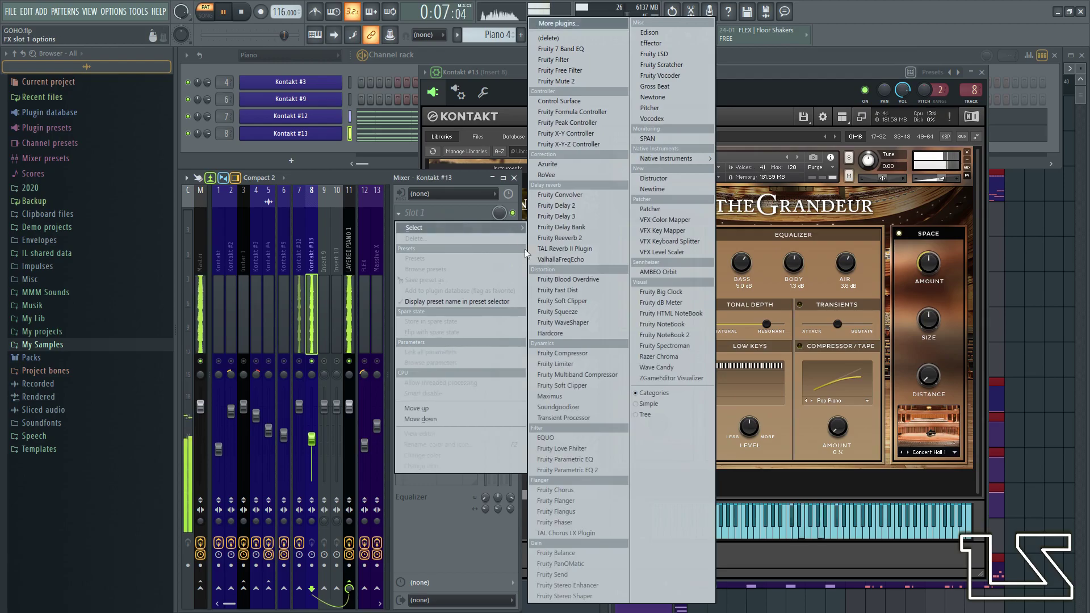
left_click(559, 437)
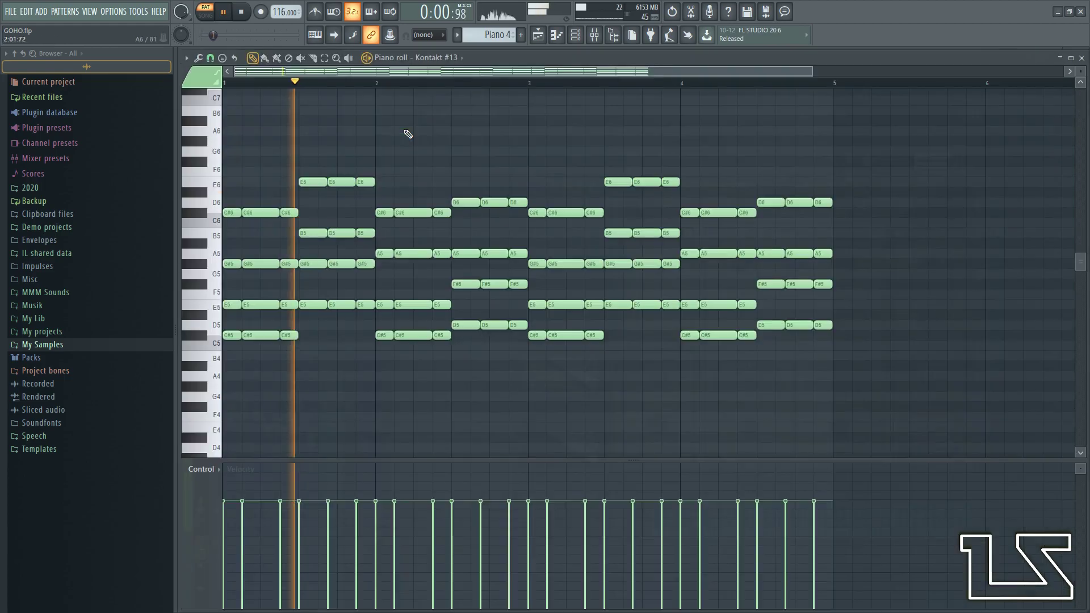
key("space")
left_click(275, 283)
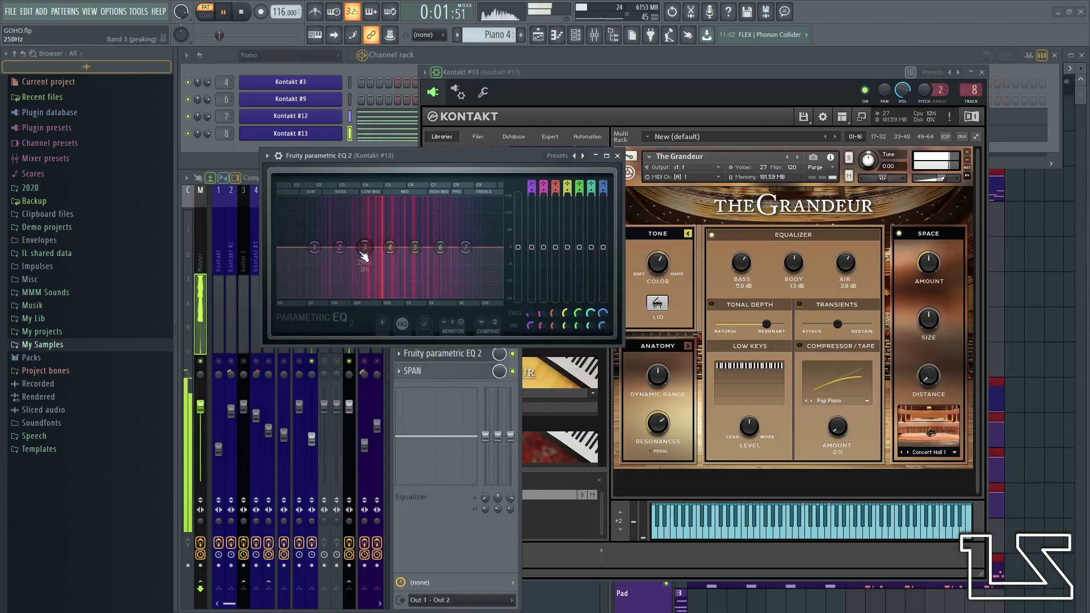
- Lower bands 1, 3, 4, and 7 of the Kontakt #13 EQ, slightly raise band 6, and close the Kontakt window
left_click_drag(365, 257, 332, 277)
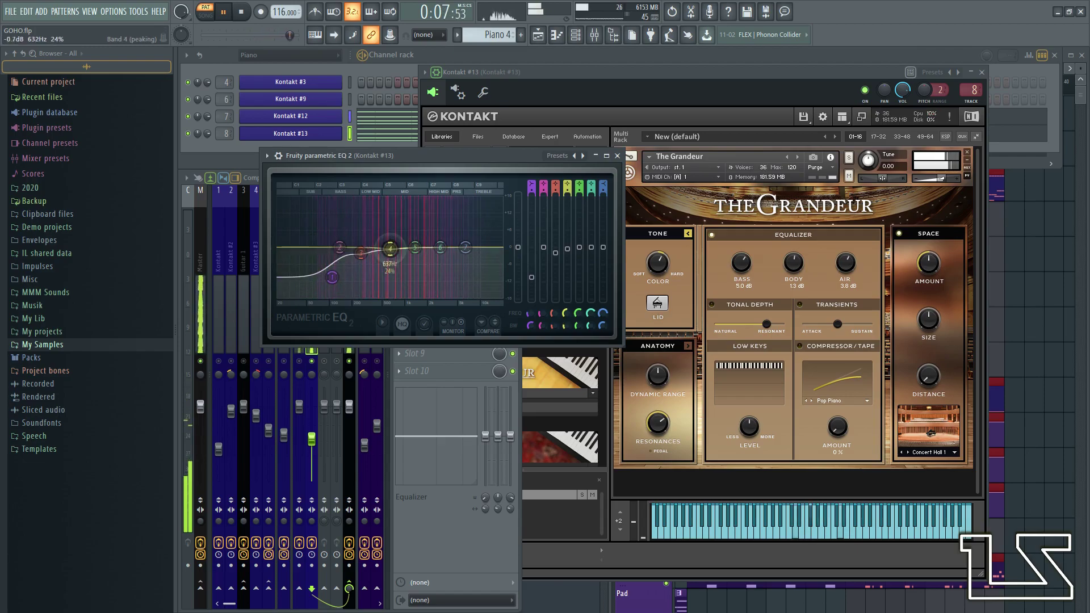
left_click_drag(387, 255, 465, 261)
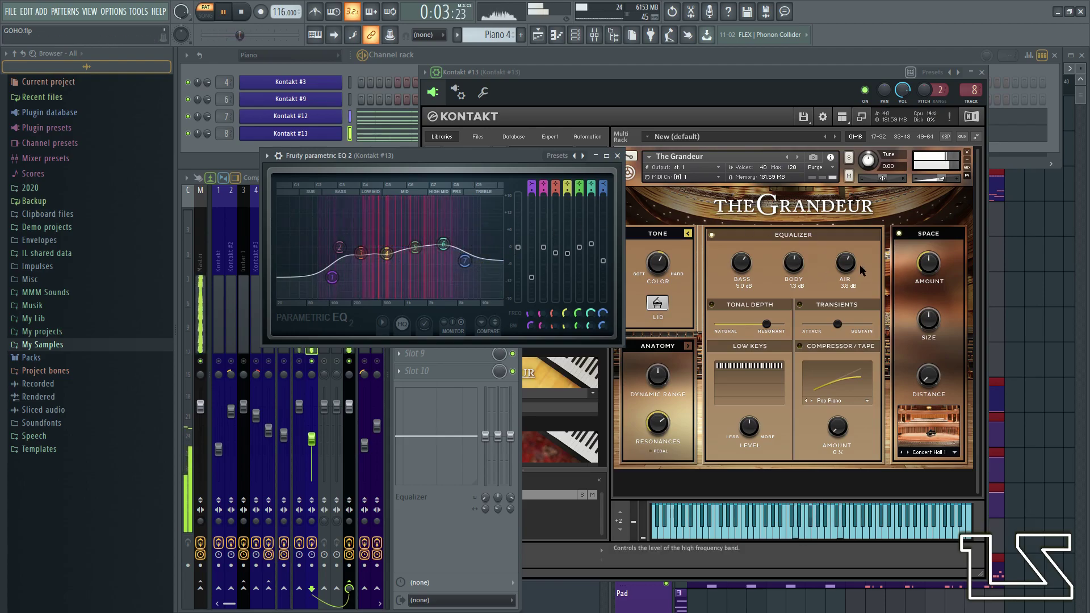
left_click_drag(845, 263, 851, 283)
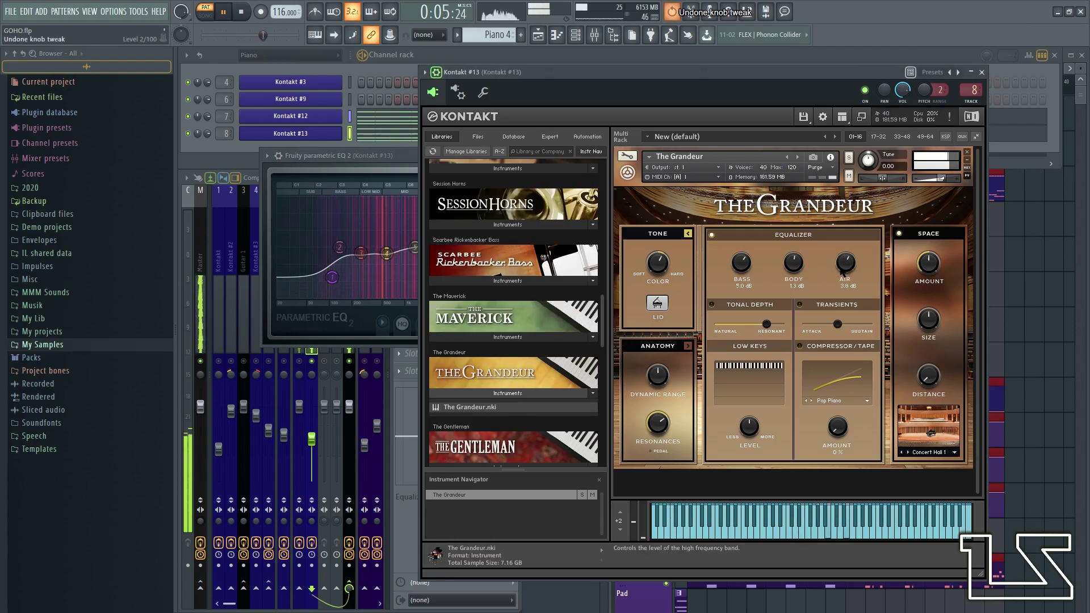
left_click(981, 72)
left_click(450, 446)
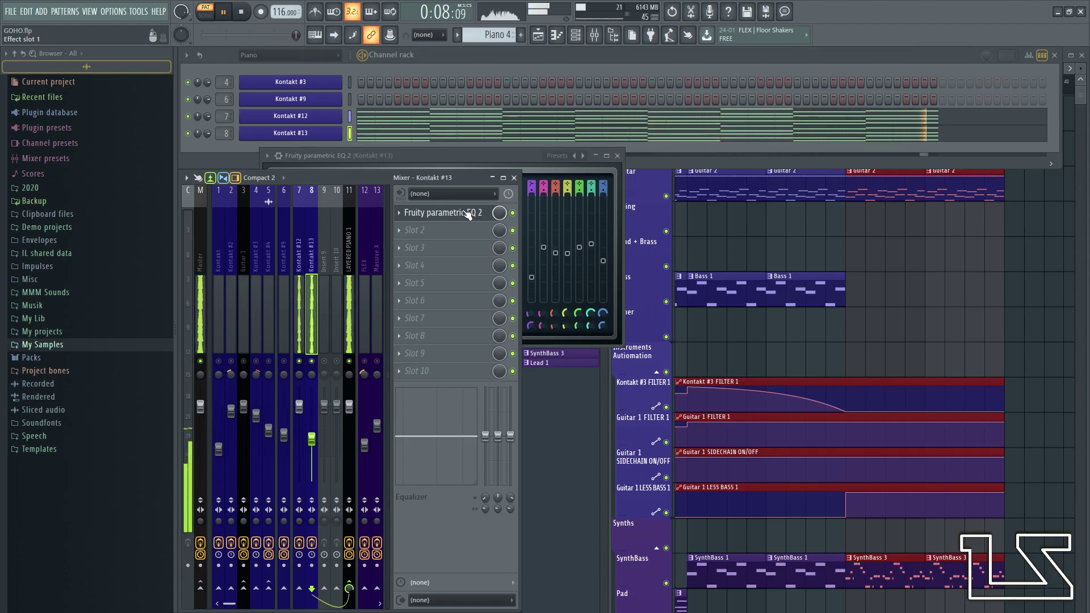
- Stop playback, add a 3x Osc channel, and place its window clear of the mixer and channel rack
key("space")
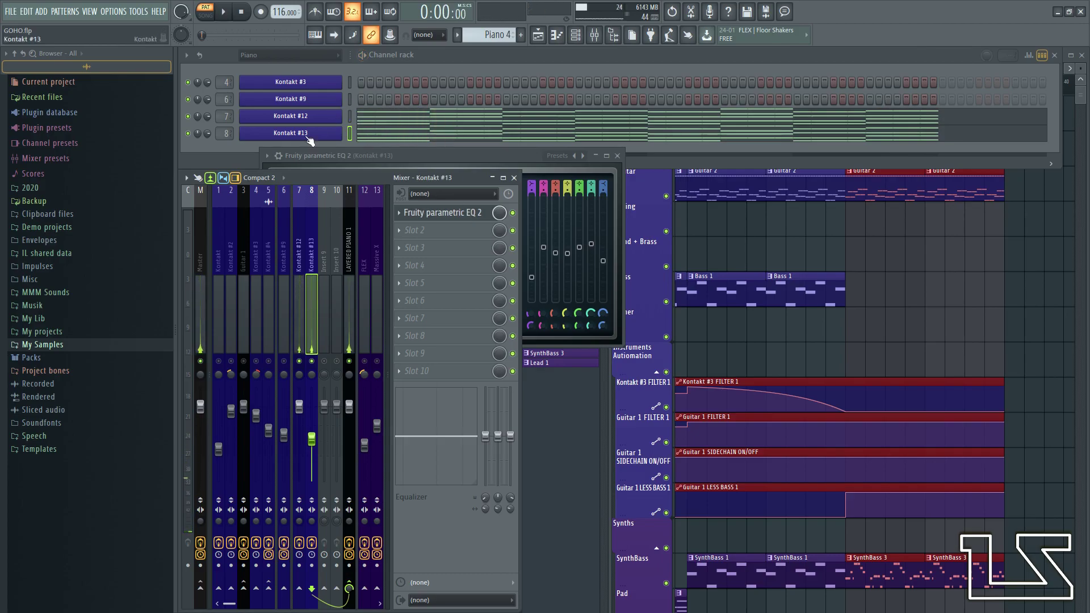
left_click(271, 153)
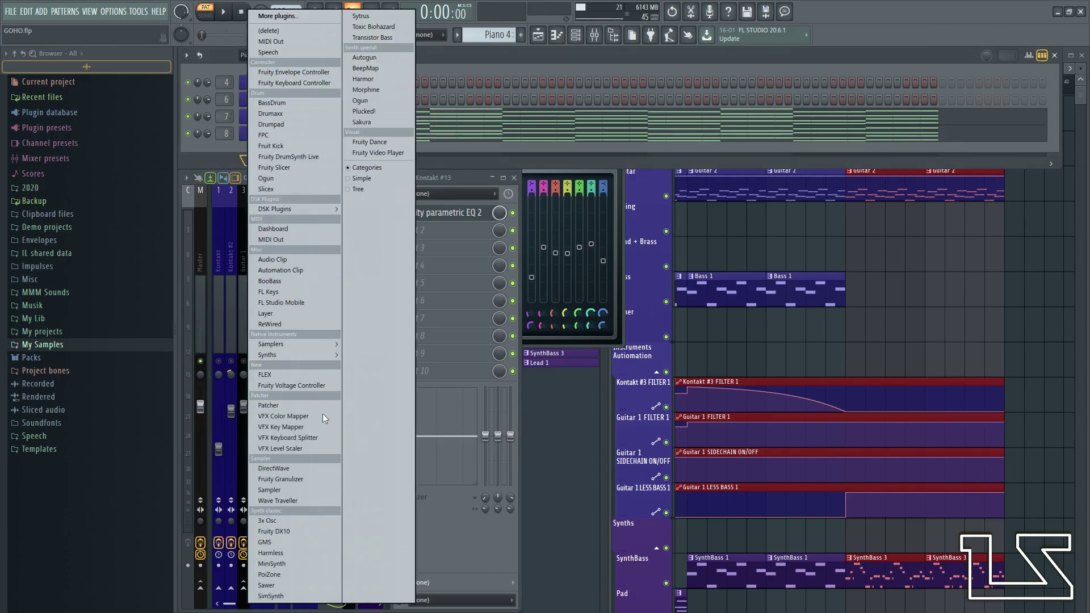
left_click(283, 519)
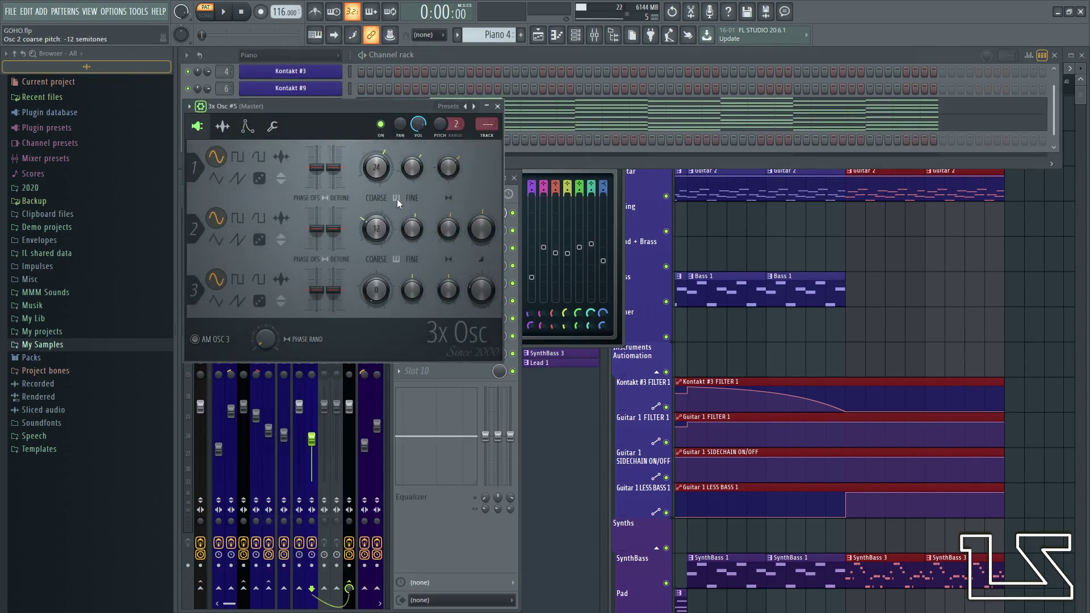
left_click_drag(362, 103, 750, 261)
- Copy the notes of Kontakt #13 into 3x Osc #5 while the pattern plays, and stop playback
key("space")
right_click(289, 122)
left_click(499, 136)
right_click(308, 141)
left_click(467, 162)
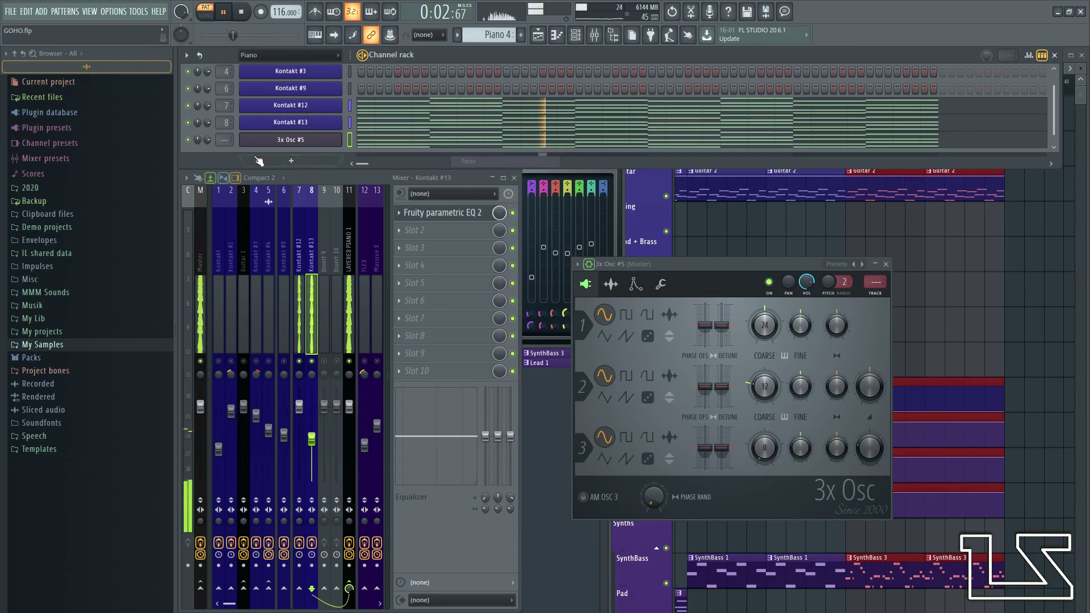
key("space")
- Route 3x Osc #5 to mixer track 9 and give it the dark blue color of the Kontakt channels
double_click(225, 140)
right_click(269, 142)
left_click(383, 164)
left_click(381, 162)
left_click(397, 206)
key("Return")
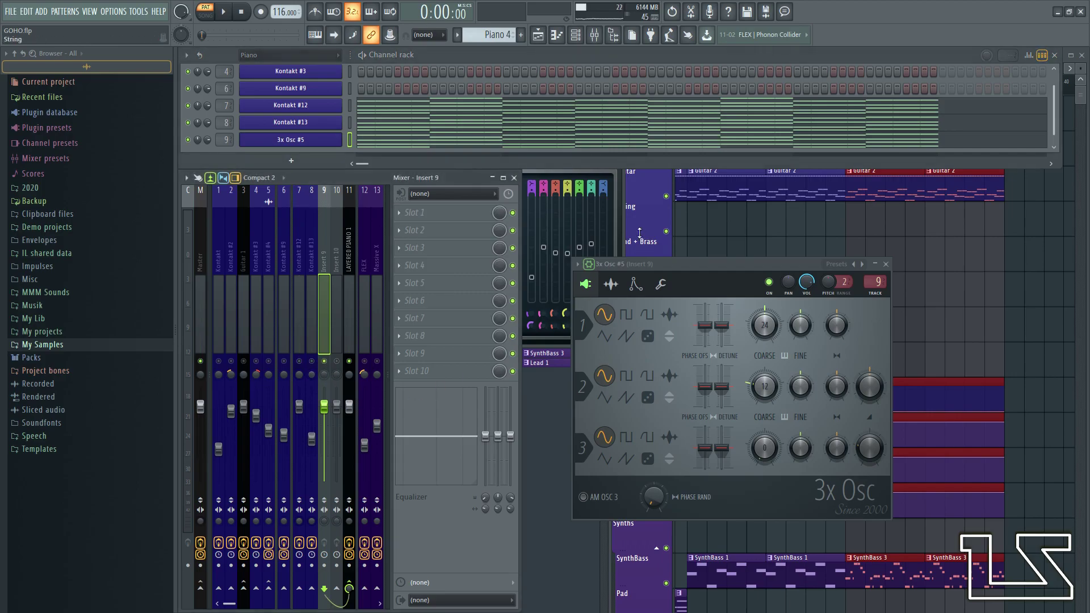
- Play the pattern, switch oscillator 1 of 3x Osc #5 to a square wave, and reduce the channel volume and track 9 level
key("space")
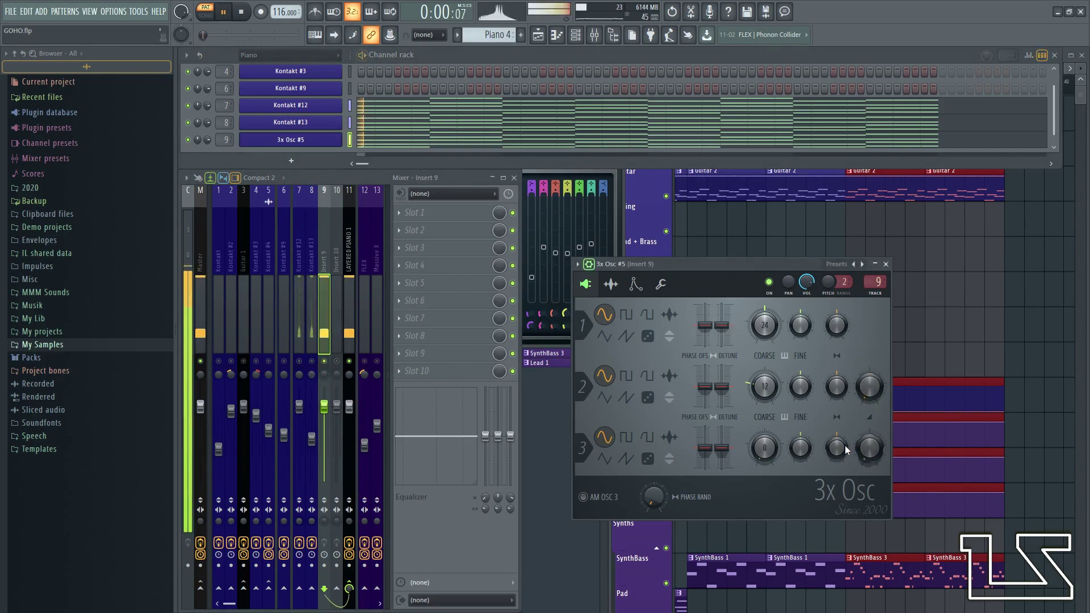
left_click(626, 314)
left_click_drag(323, 407, 323, 481)
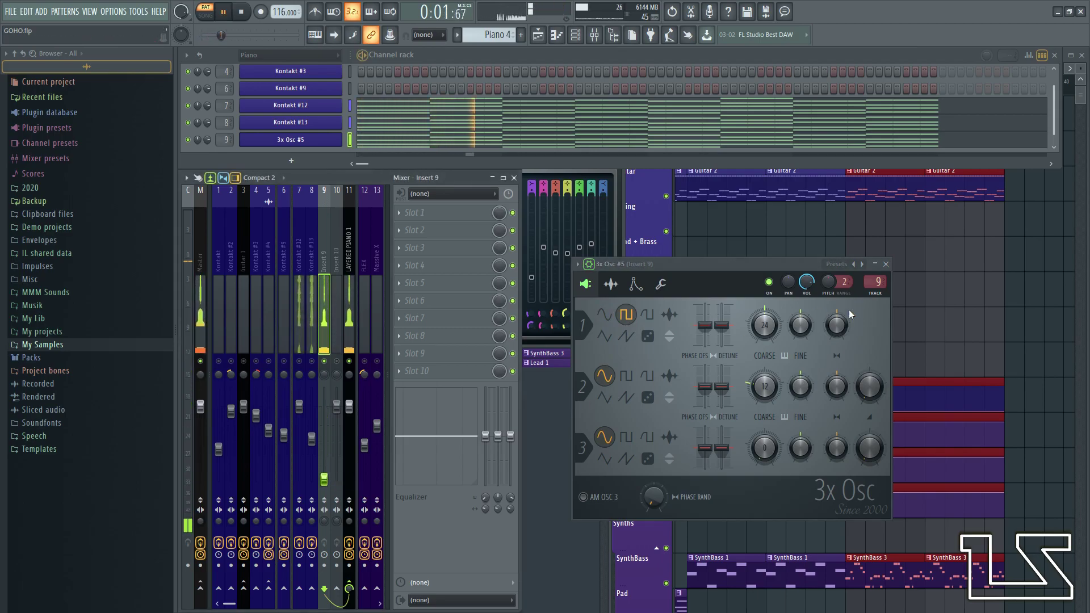
left_click_drag(805, 282, 805, 292)
left_click_drag(324, 479, 323, 445)
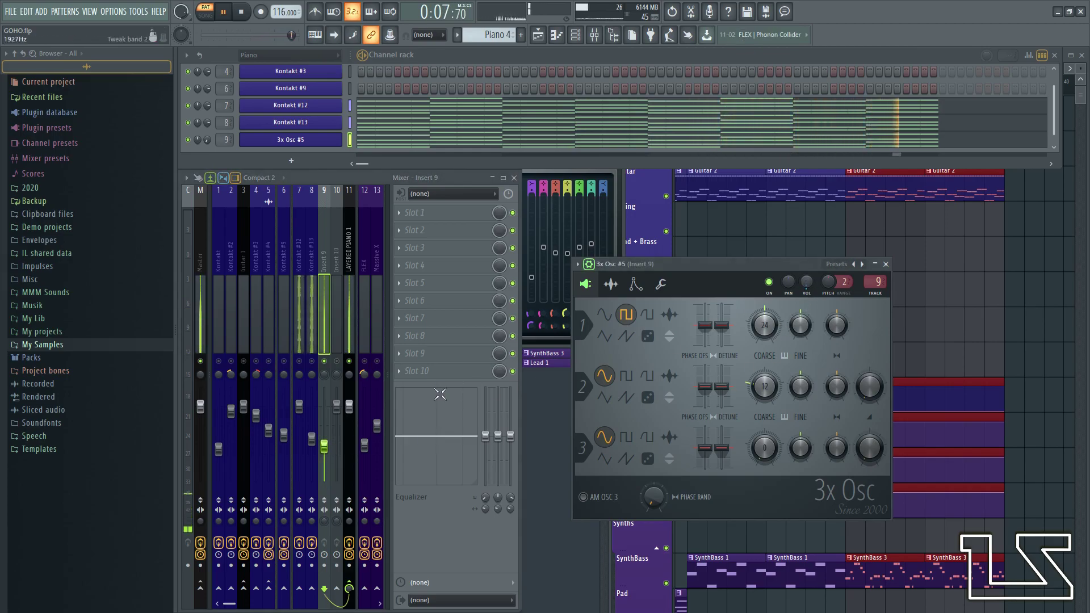
- Lower oscillator 1's coarse pitch to -12 semitones and rebalance the track 9 fader against the Kontakt layers
left_click_drag(324, 448, 324, 407)
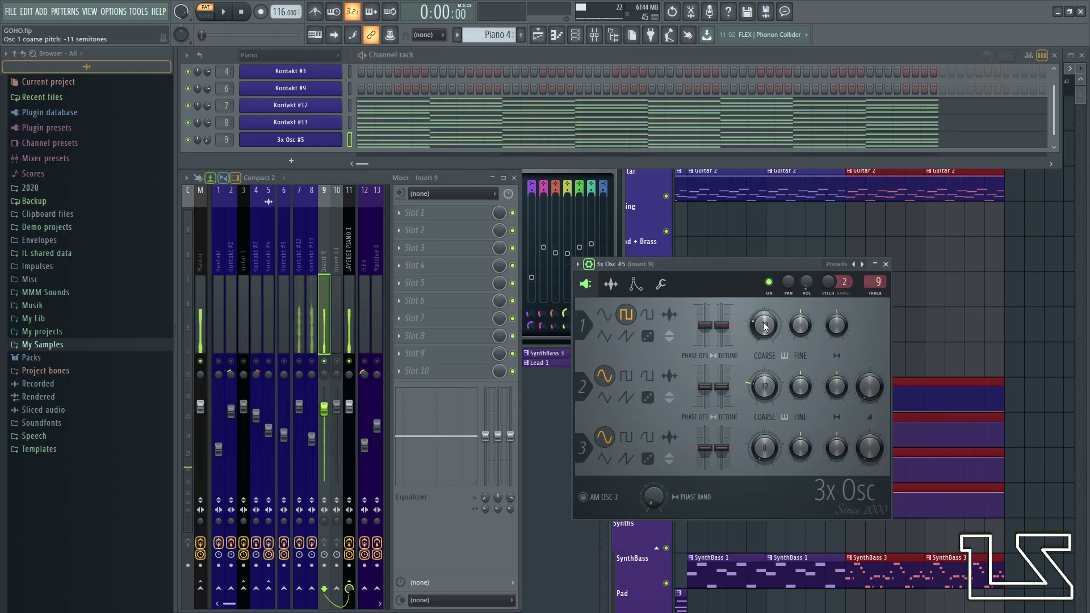
key("space")
key("space")
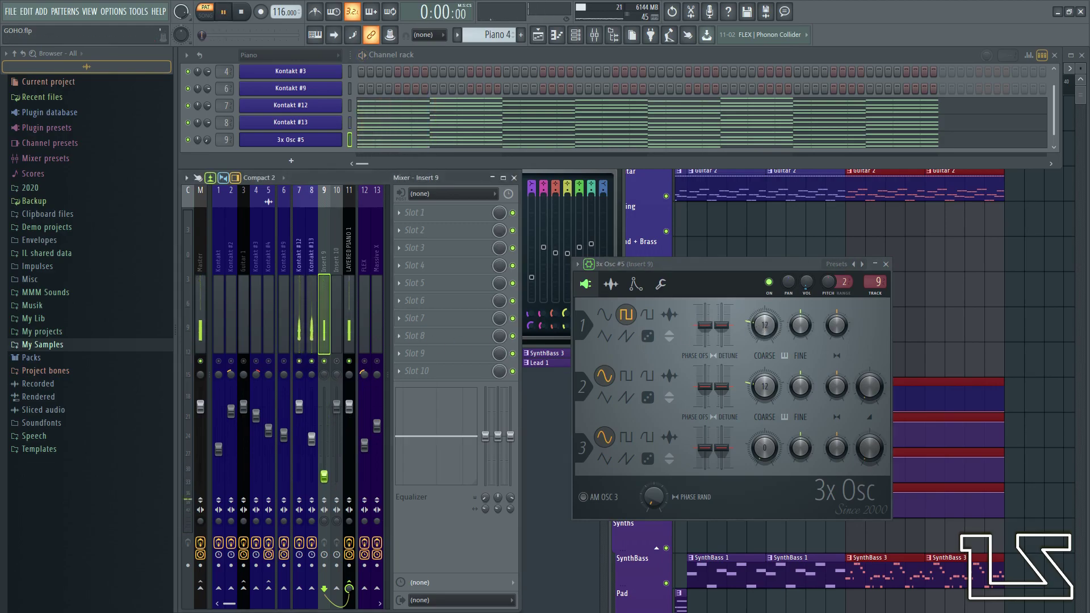
left_click_drag(324, 451, 324, 425)
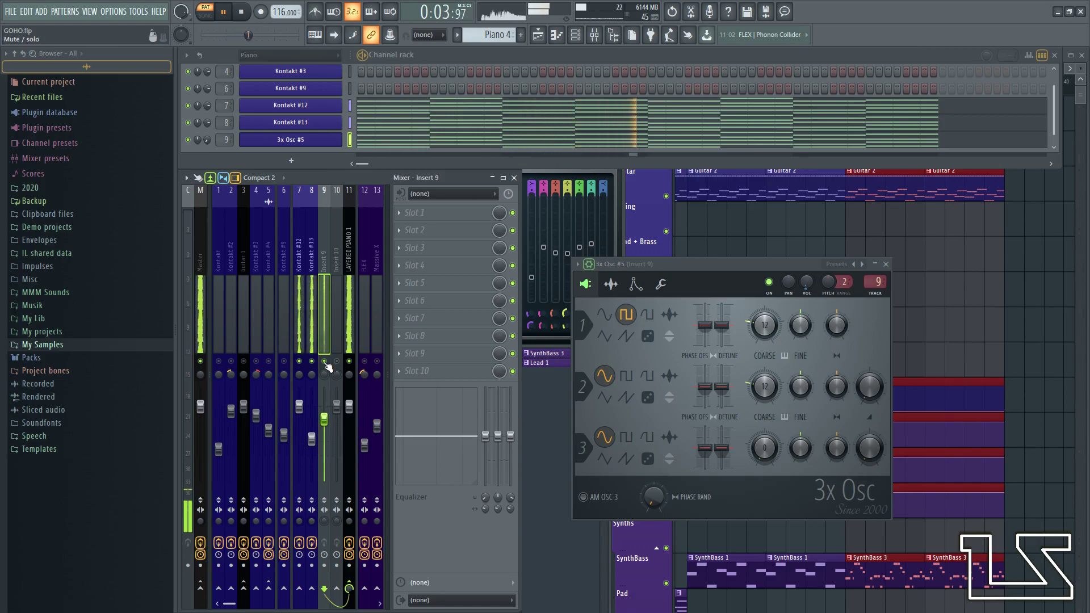
- Enable the volume envelope with minimum attack, decay and sustain and a short hold, and set oscillator 1's stereo detune to about +4 cents
left_click(636, 285)
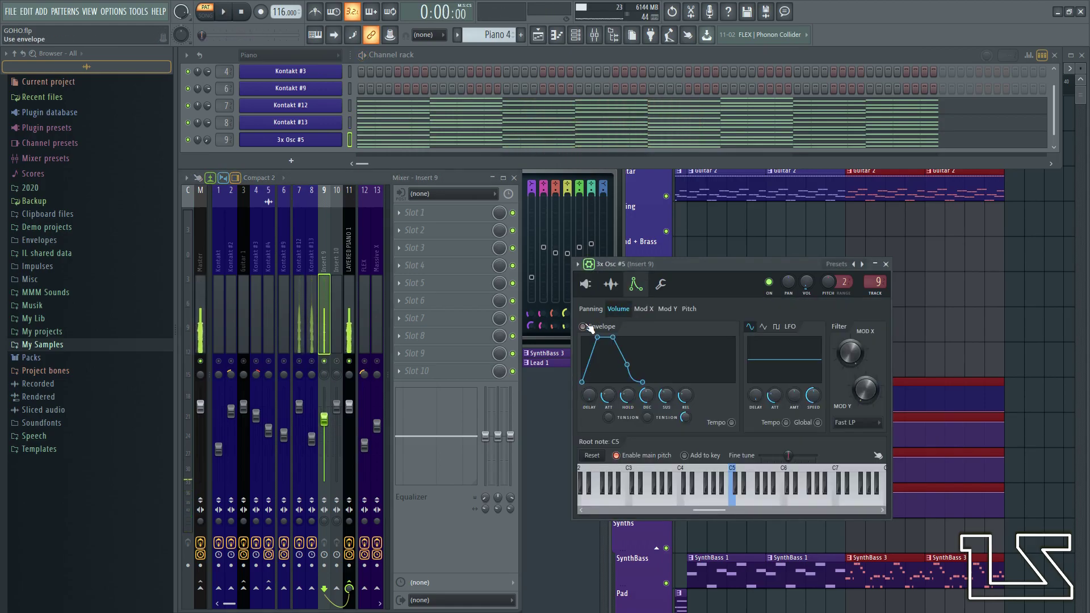
left_click_drag(608, 396, 609, 431)
key("space")
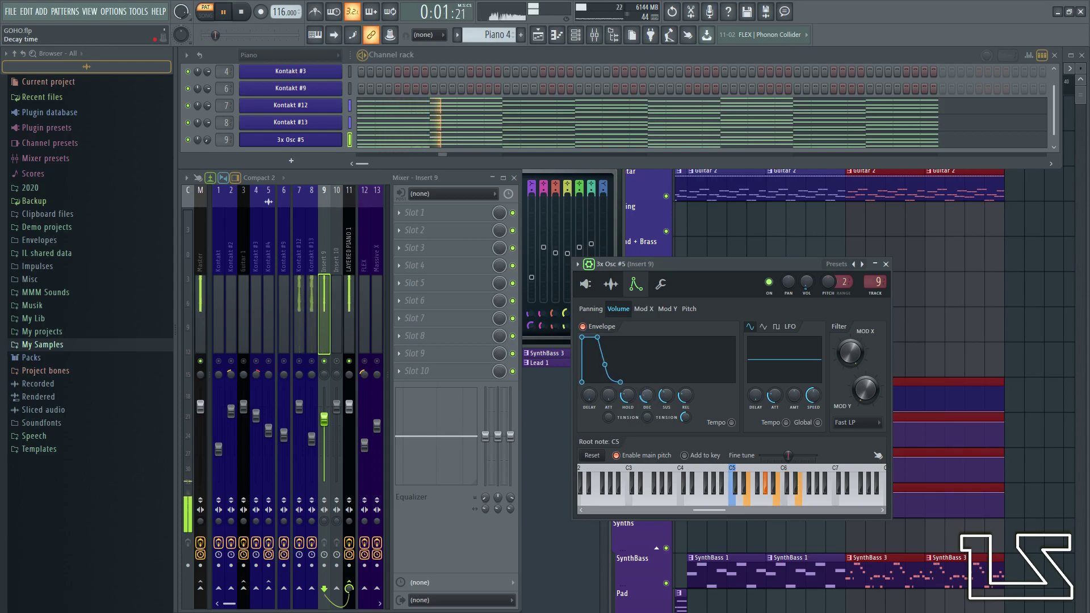
left_click_drag(667, 397, 666, 432)
left_click_drag(647, 396, 647, 431)
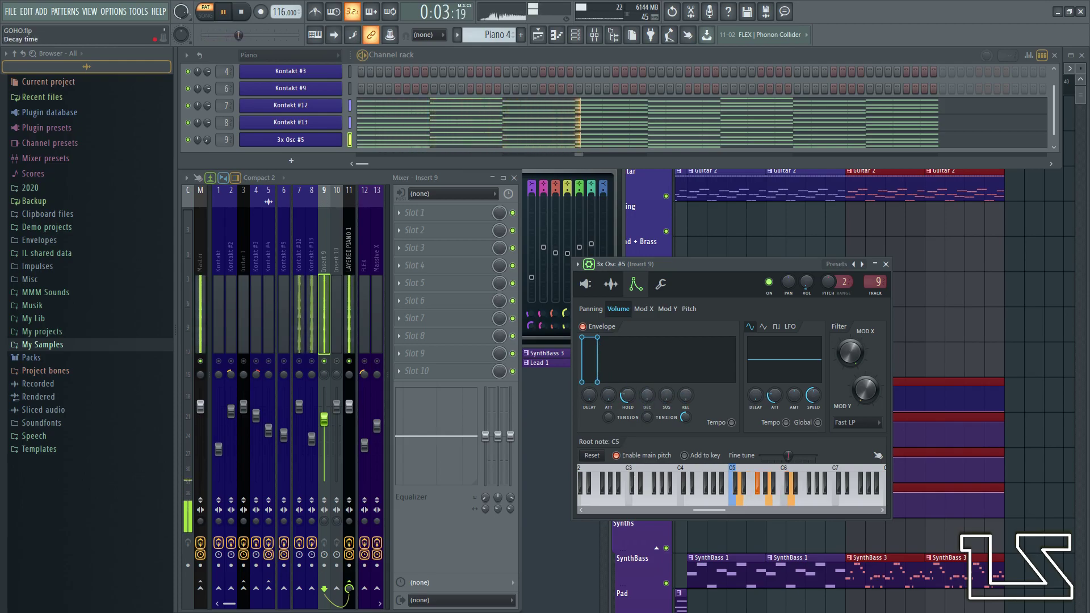
left_click_drag(627, 395, 627, 411)
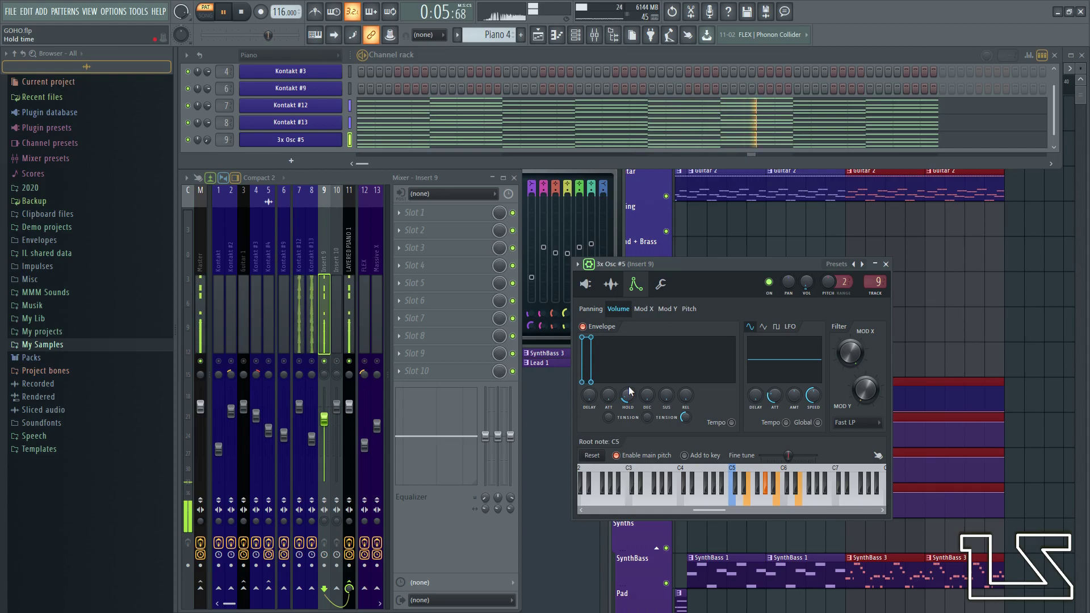
left_click(585, 283)
left_click_drag(722, 325, 721, 323)
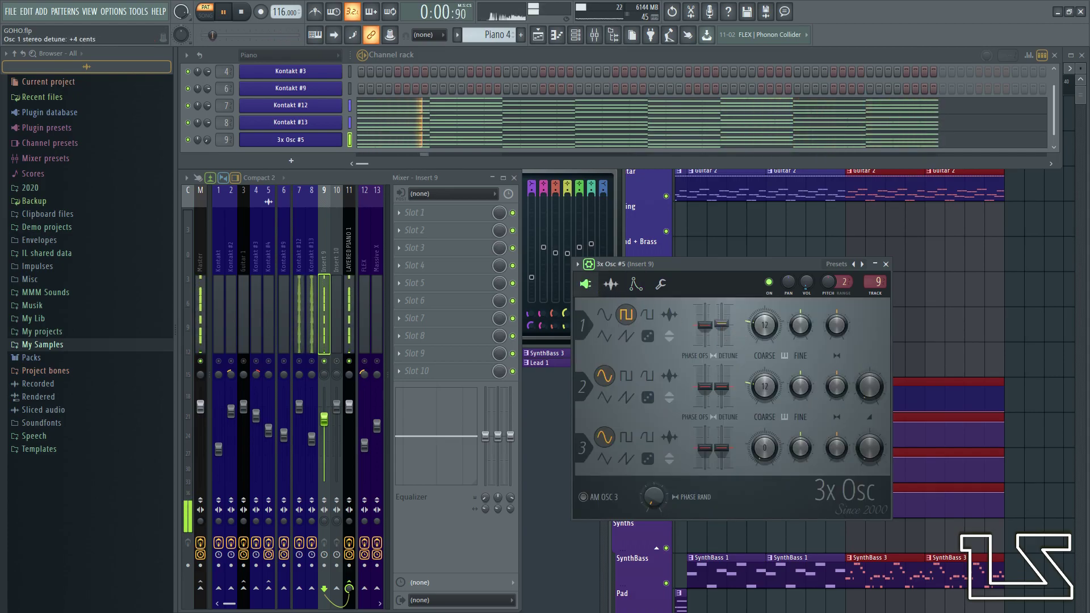
- Enable a strong Mod X envelope with no attack, hold or sustain and a short decay, plus a slight Mod Y envelope
left_click(635, 284)
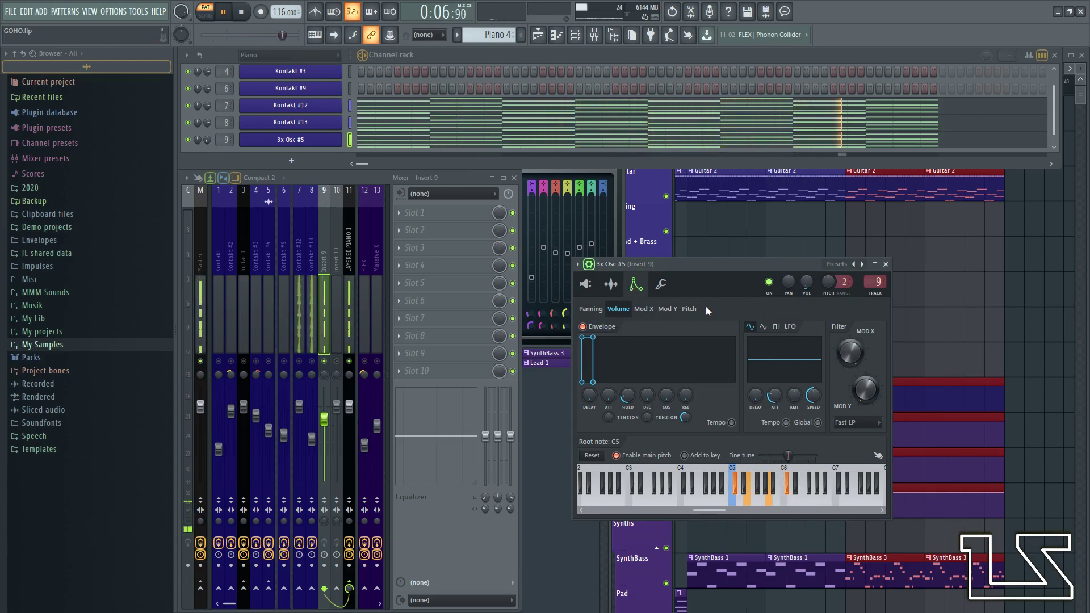
left_click(643, 308)
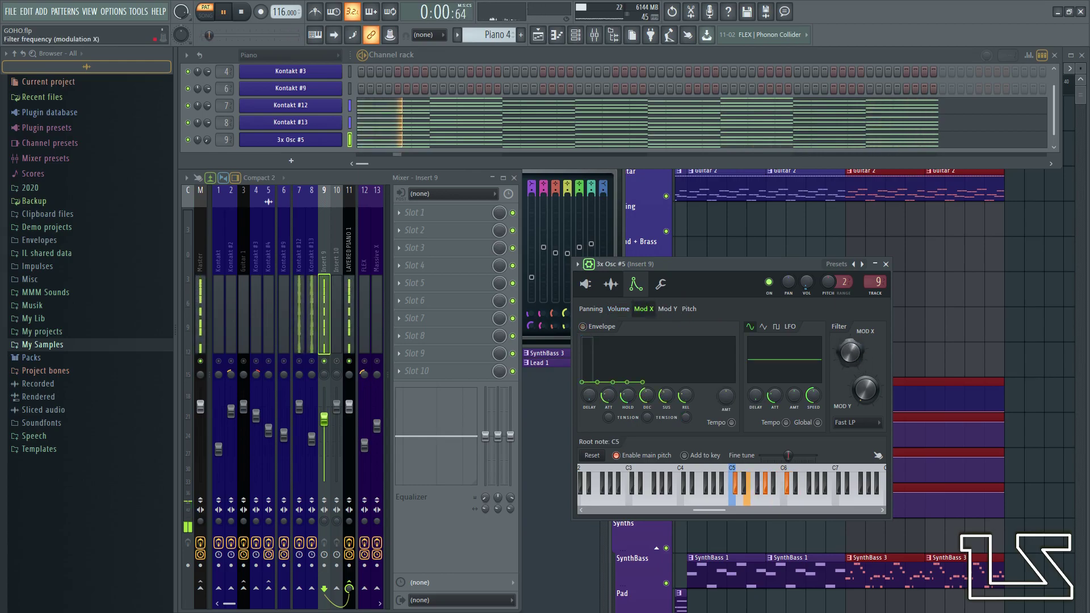
key("space")
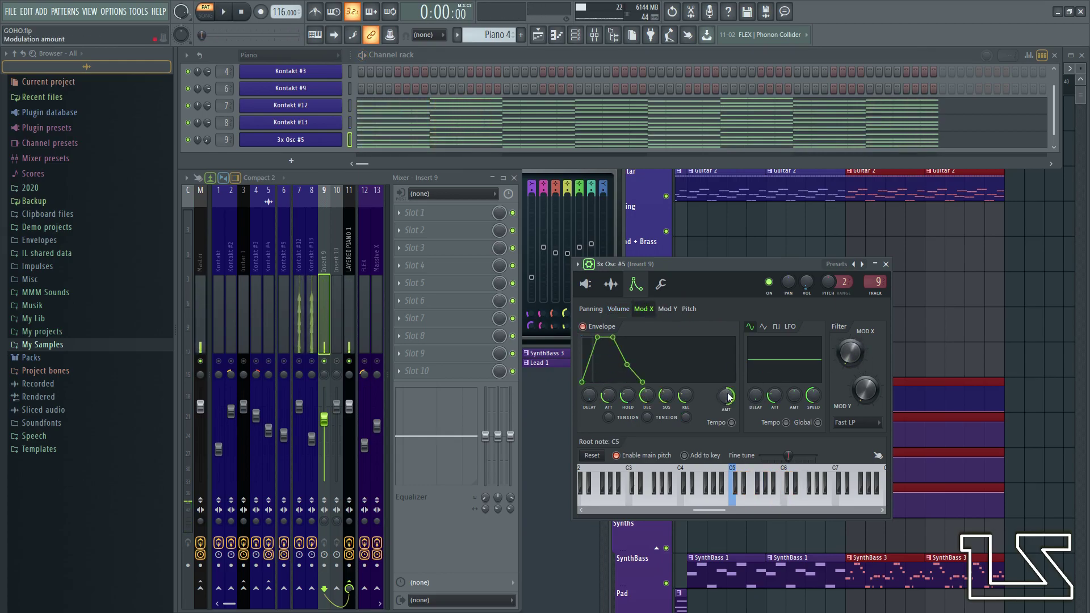
left_click_drag(627, 396, 666, 432)
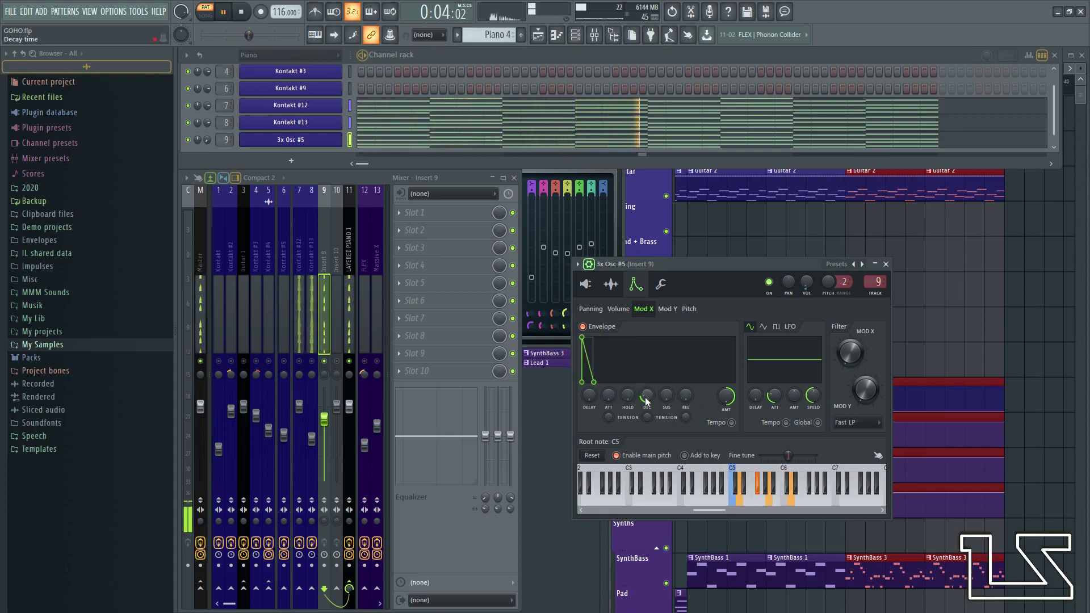
left_click_drag(645, 397, 633, 397)
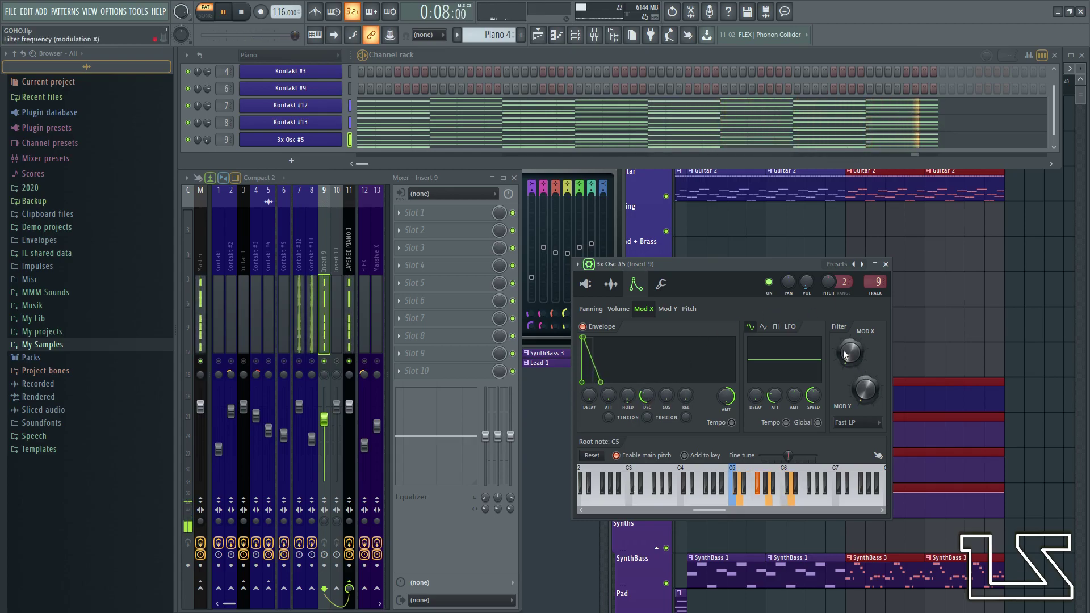
left_click(667, 309)
left_click_drag(598, 379, 597, 370)
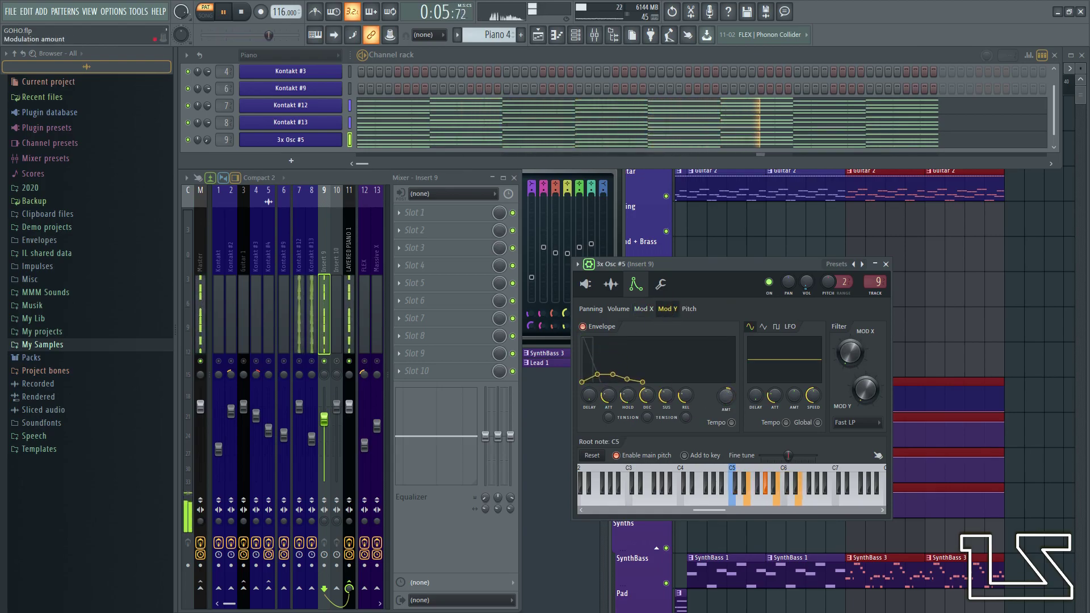
- Add a sine LFO to the panning of 3x Osc #5 by raising its amount and adjusting its speed
left_click(609, 310)
left_click(601, 310)
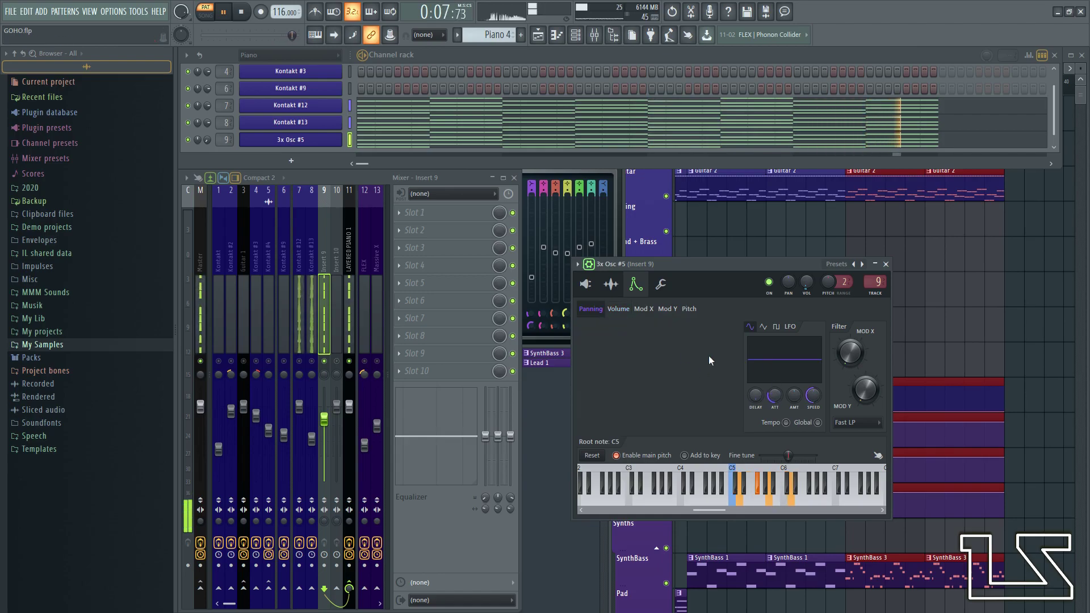
left_click_drag(788, 396, 813, 409)
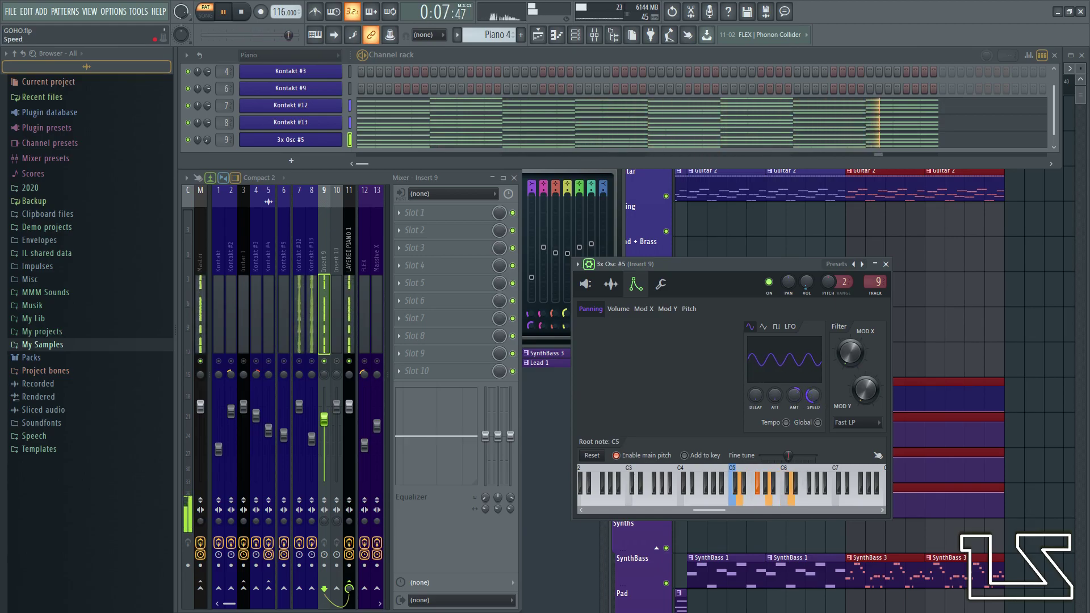
- Replay 3x Osc #5 together with Kontakt #12 and #13 and fade its mixer track back up to match them
key("space")
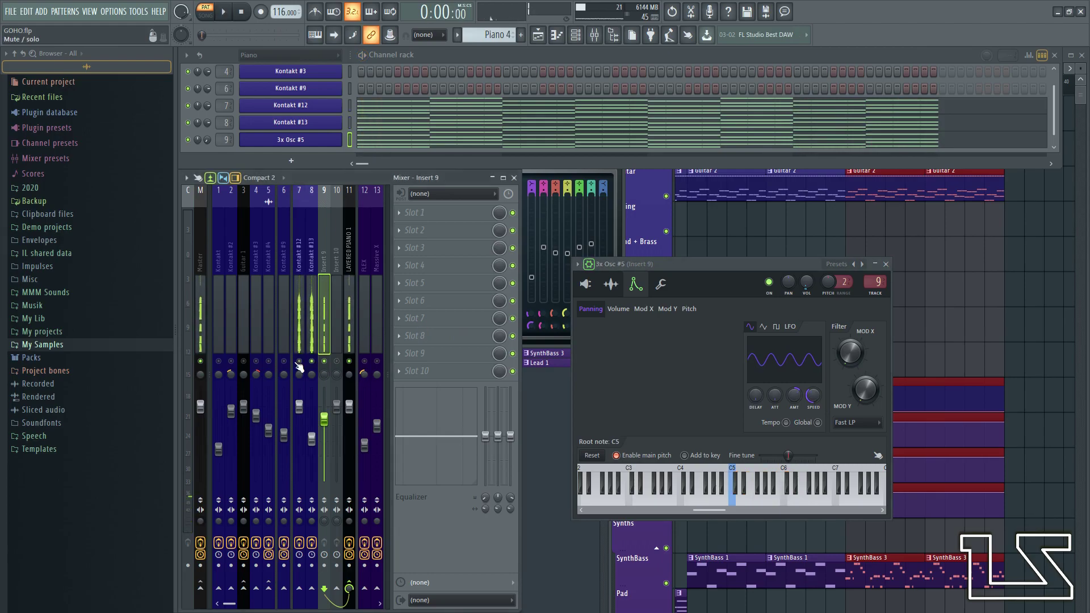
key("space")
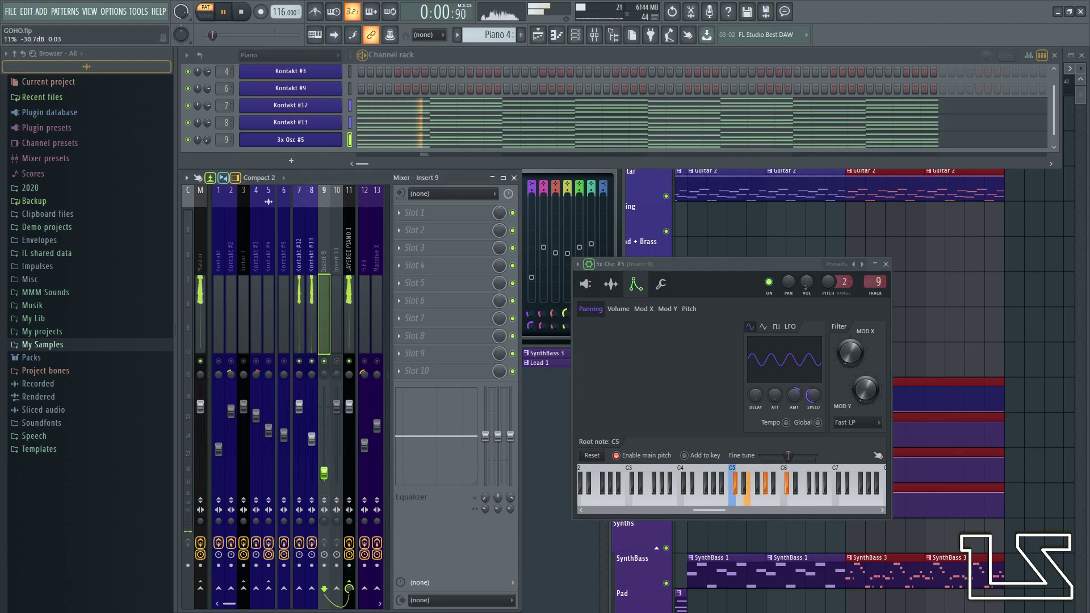
left_click_drag(324, 425, 324, 419)
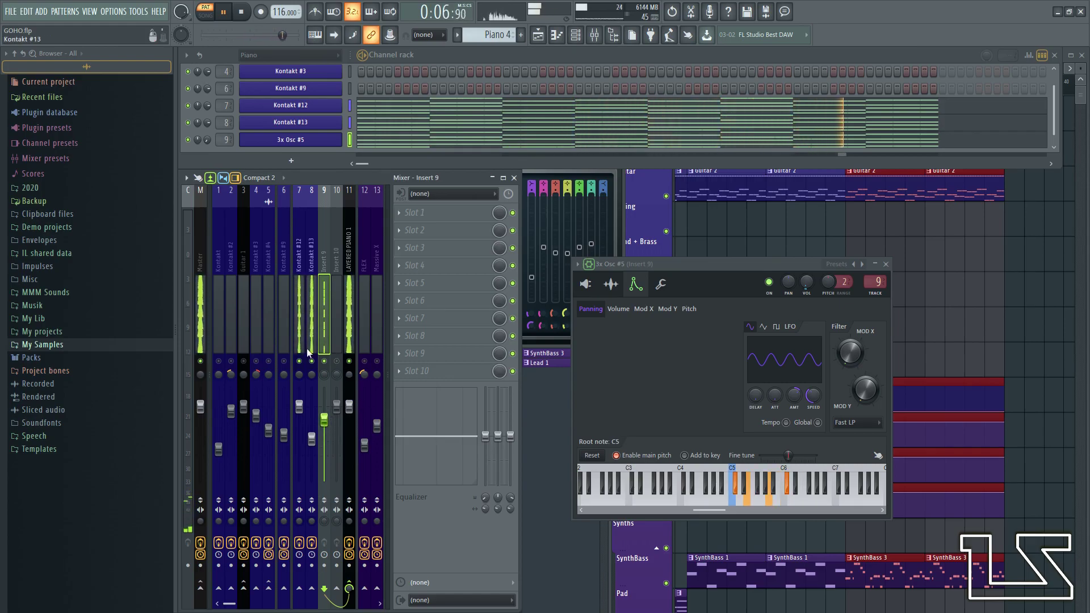
- Rename mixer track 9 as 3x Osc #5 to match its channel, and stop playback
right_click(335, 139)
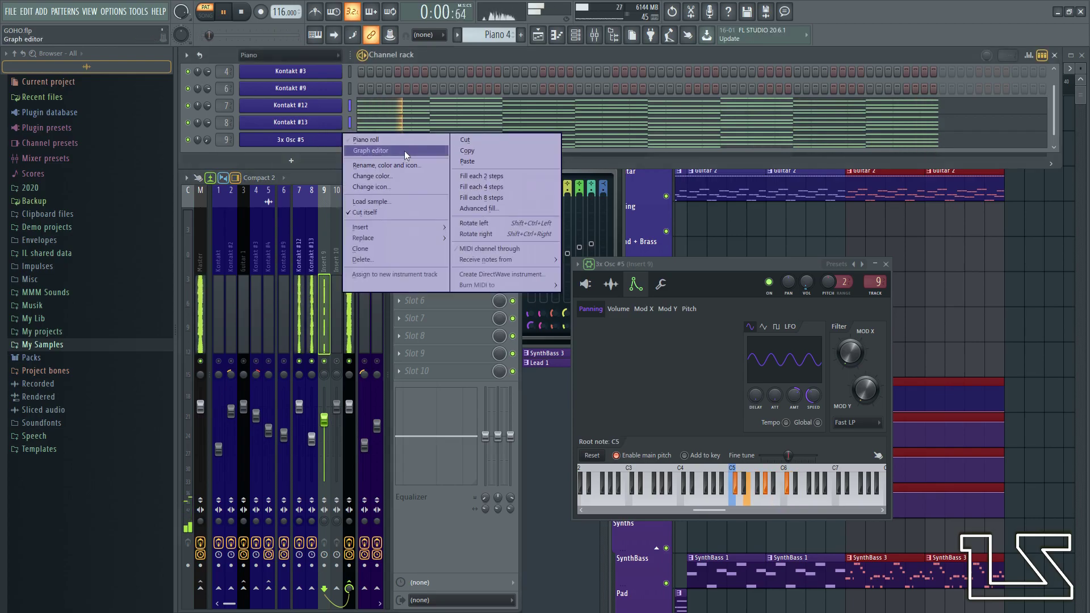
left_click(397, 161)
left_click(405, 198)
key("Return")
left_click(315, 301)
left_click(323, 302)
key("F2")
key("ctrl+v")
left_click(323, 301)
left_click(331, 336)
key("Return")
key("Return")
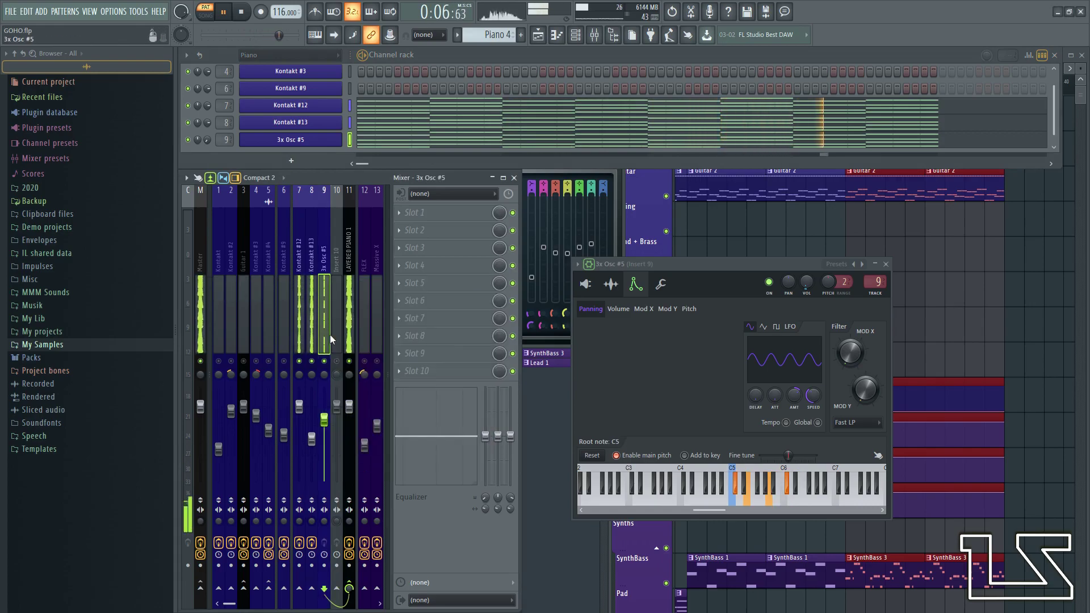
key("space")
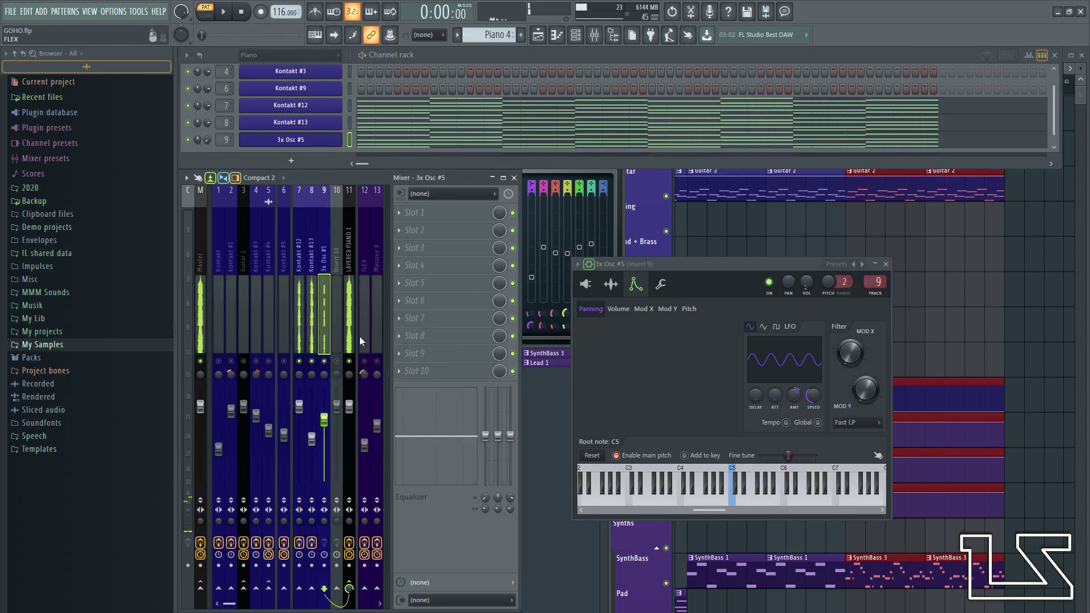
- Bring the playlist into view and readjust the decay, sustain and hold of 3x Osc #5's volume envelope during playback
key("F5")
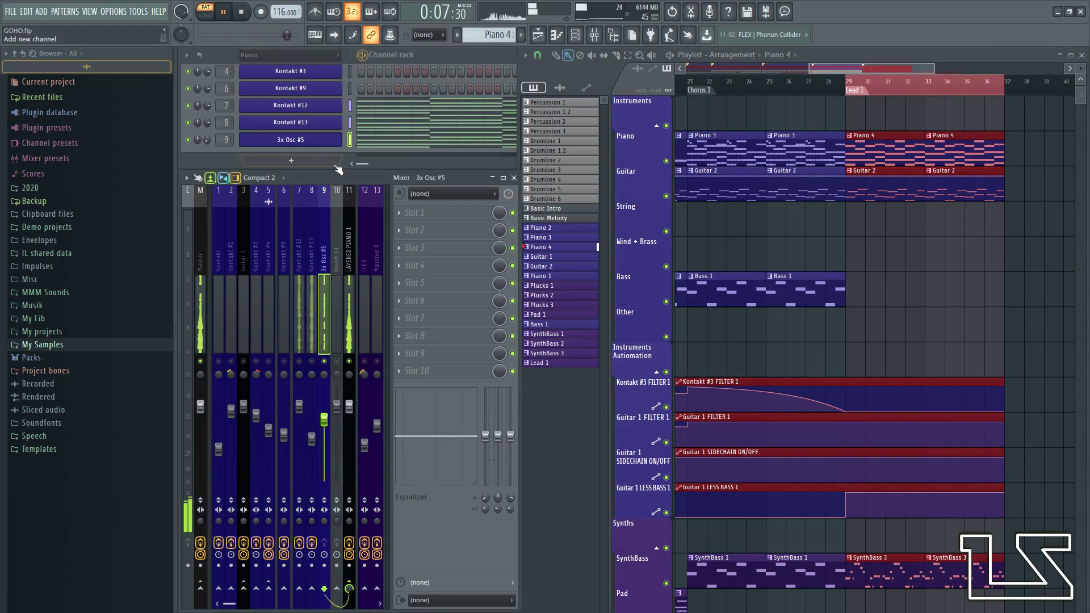
left_click(290, 139)
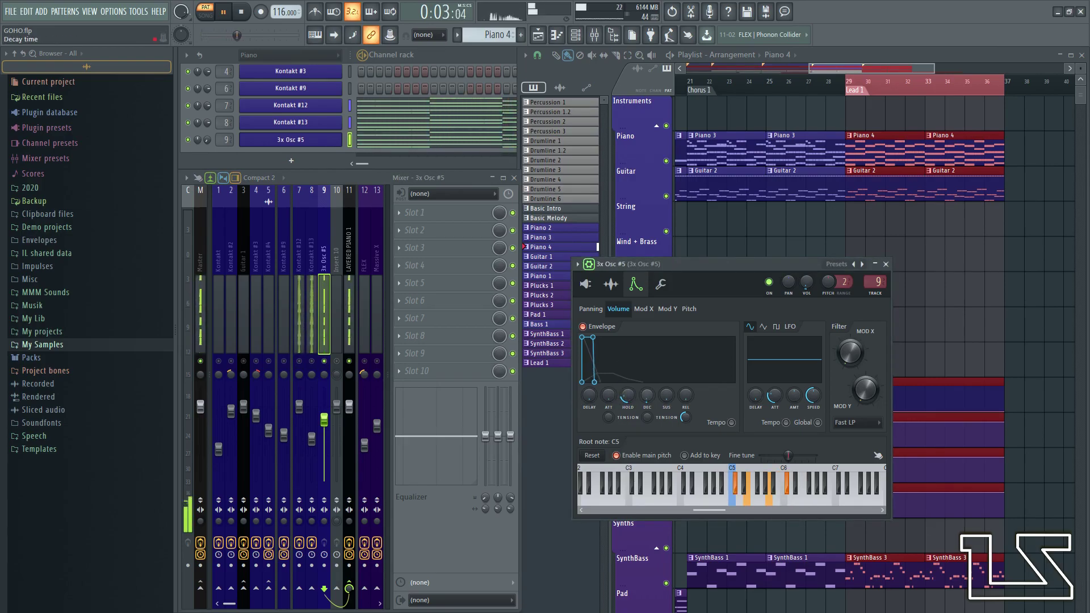
left_click_drag(643, 399, 666, 383)
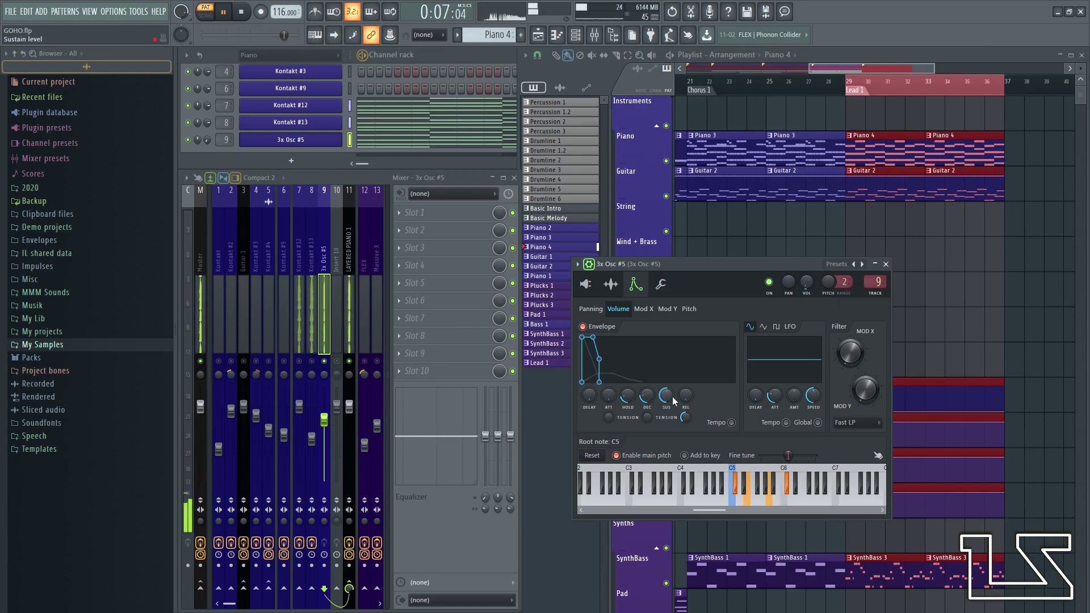
left_click_drag(666, 396, 627, 396)
left_click(721, 287)
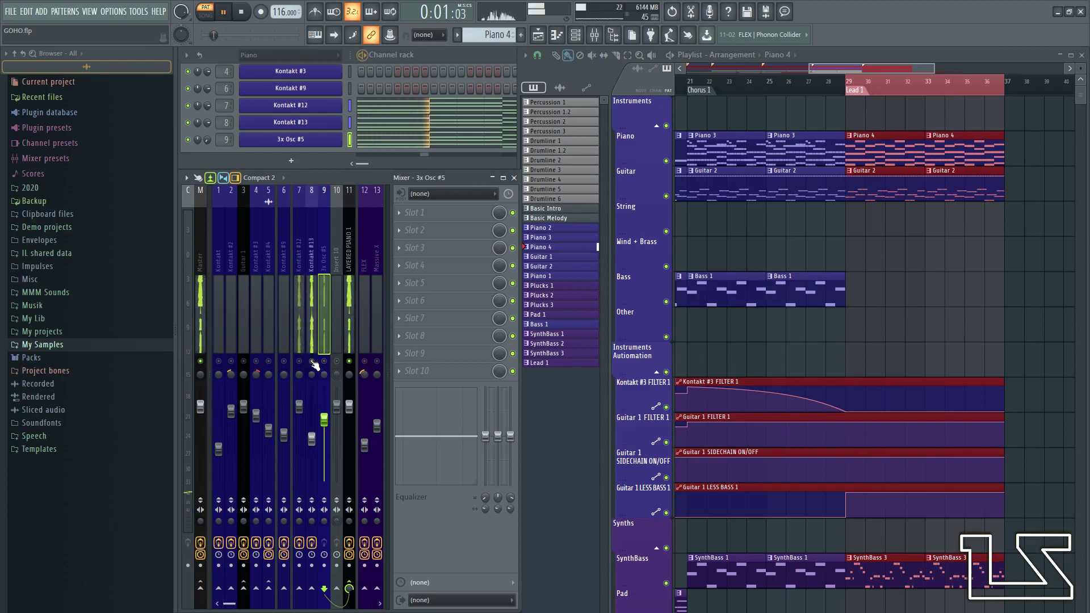
- Move band 6 of the Kontakt #13 EQ up to 10000 Hz at roughly flat gain, and close the EQ
left_click(312, 290)
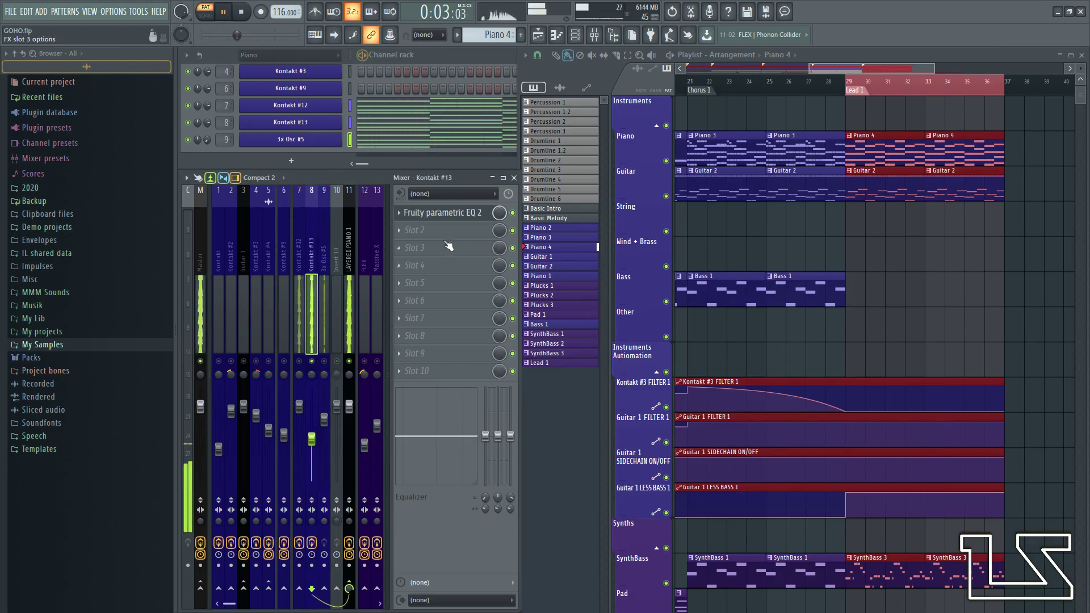
left_click(485, 213)
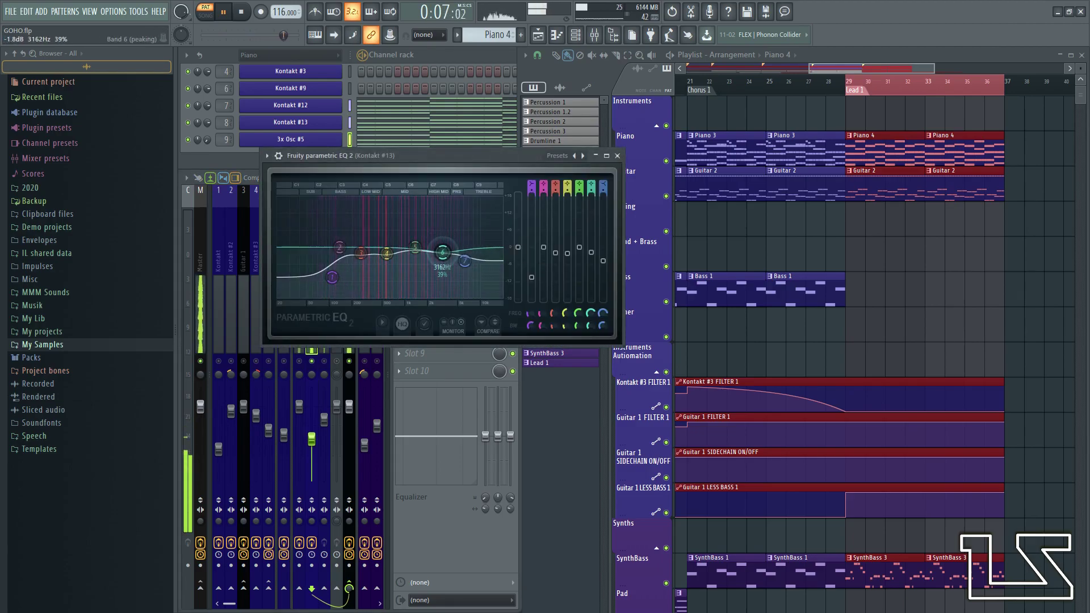
left_click_drag(445, 244, 472, 247)
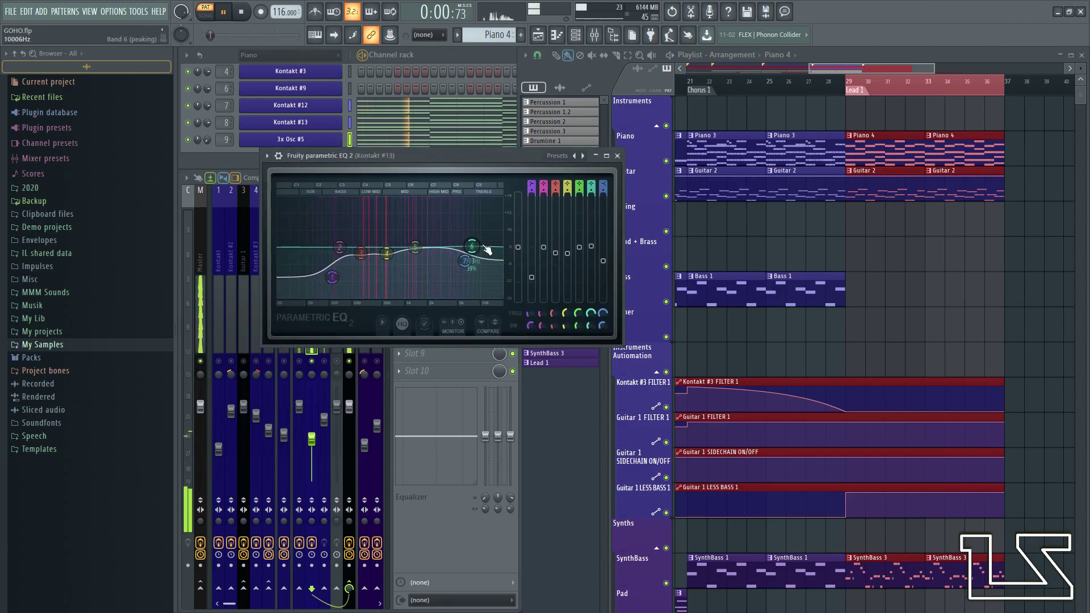
left_click(617, 156)
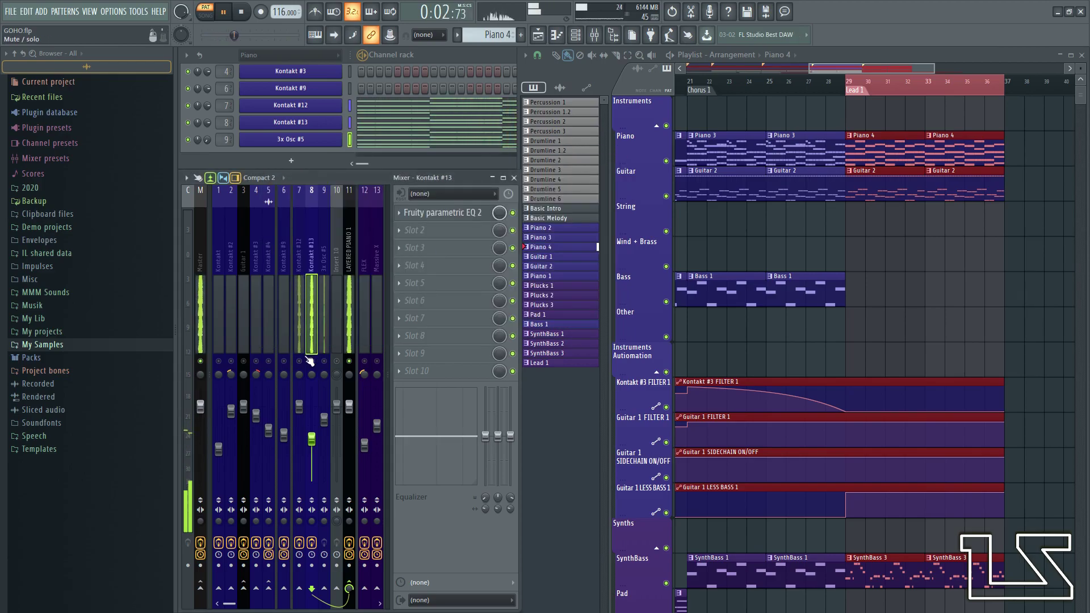
- Add a Fruity Parametric EQ 2 to the 3x Osc #5 mixer track and load the saved low-cut and high-cut preset
left_click(301, 323)
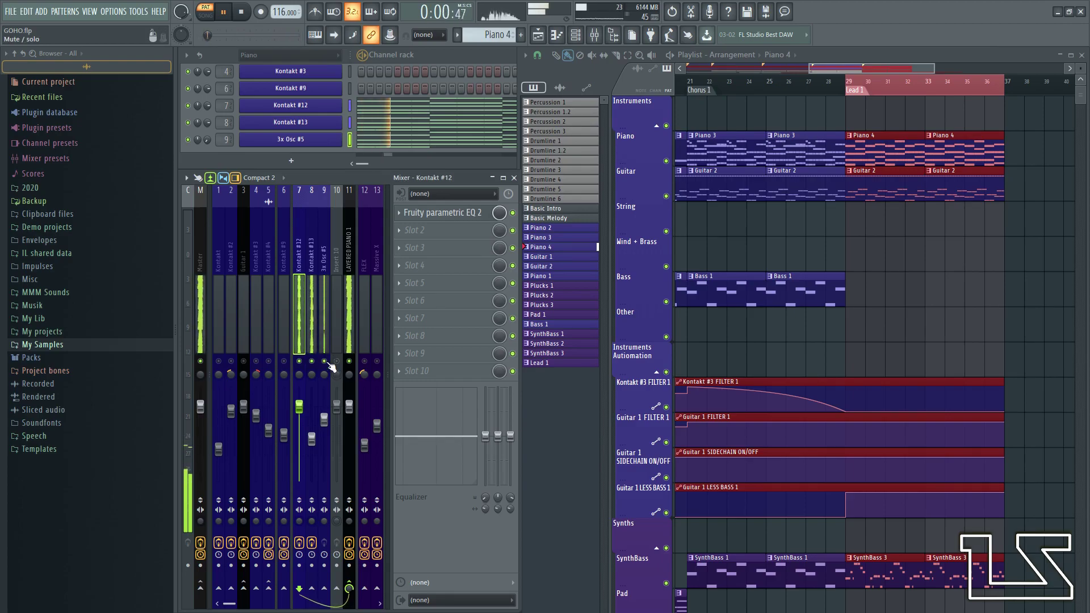
left_click(328, 339)
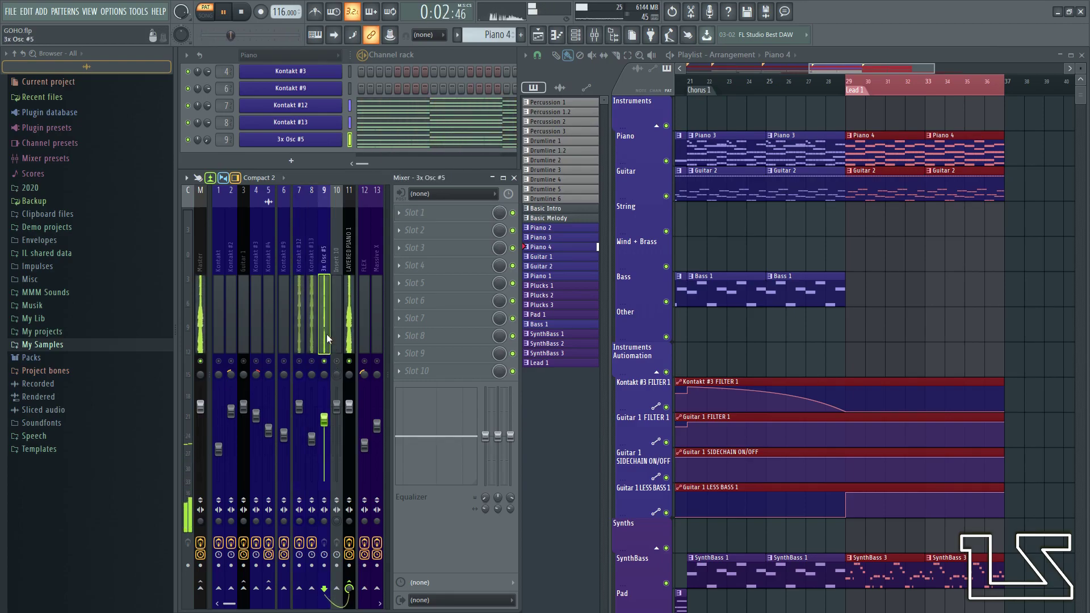
left_click(478, 241)
left_click(570, 469)
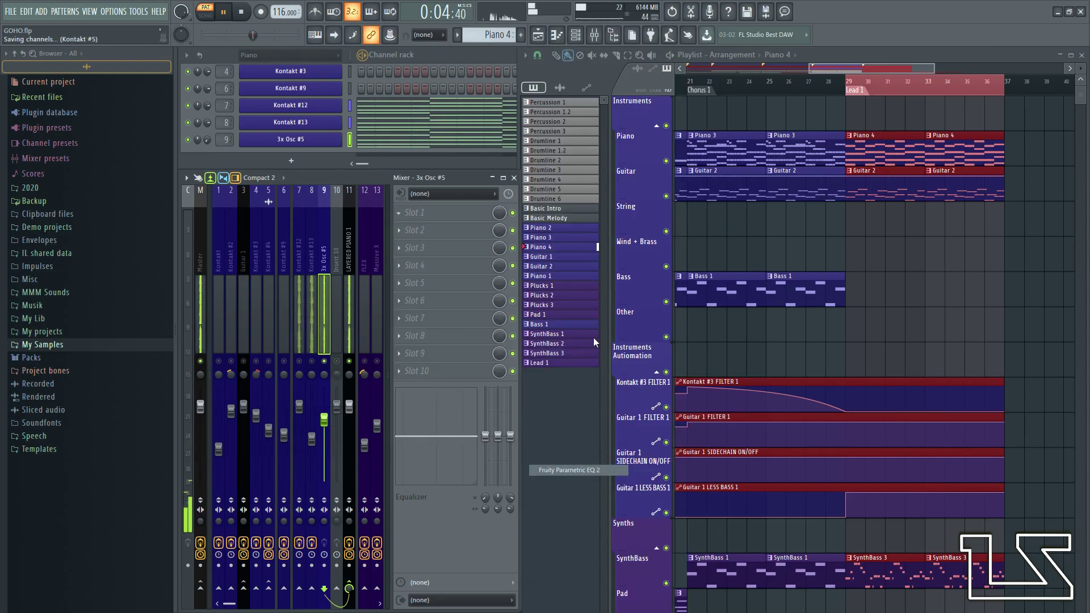
left_click(560, 166)
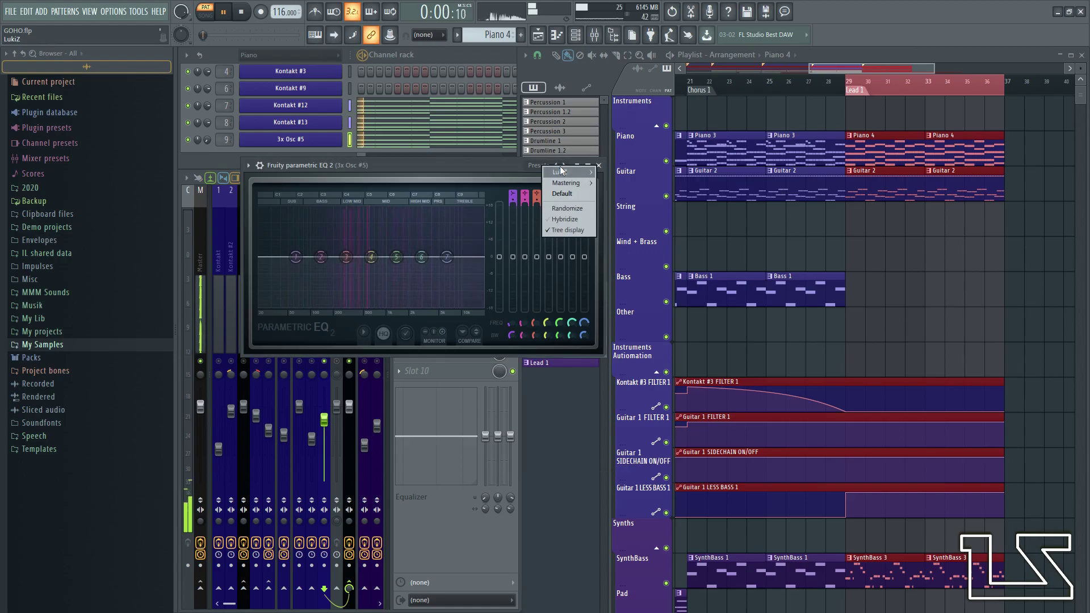
mouse_move(562, 172)
mouse_move(662, 173)
left_click(717, 183)
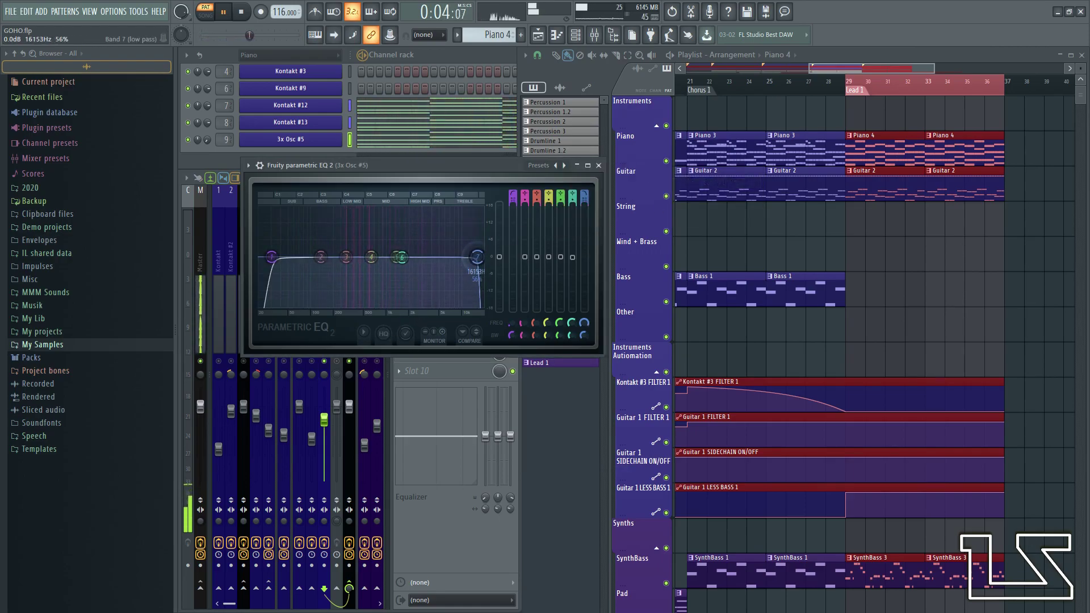
- Shape the 3x Osc #5 EQ with a steeper low cut and a band 5 dip of about -2.4 dB at 7067 Hz
left_click_drag(271, 257, 329, 292)
left_click_drag(404, 259, 450, 263)
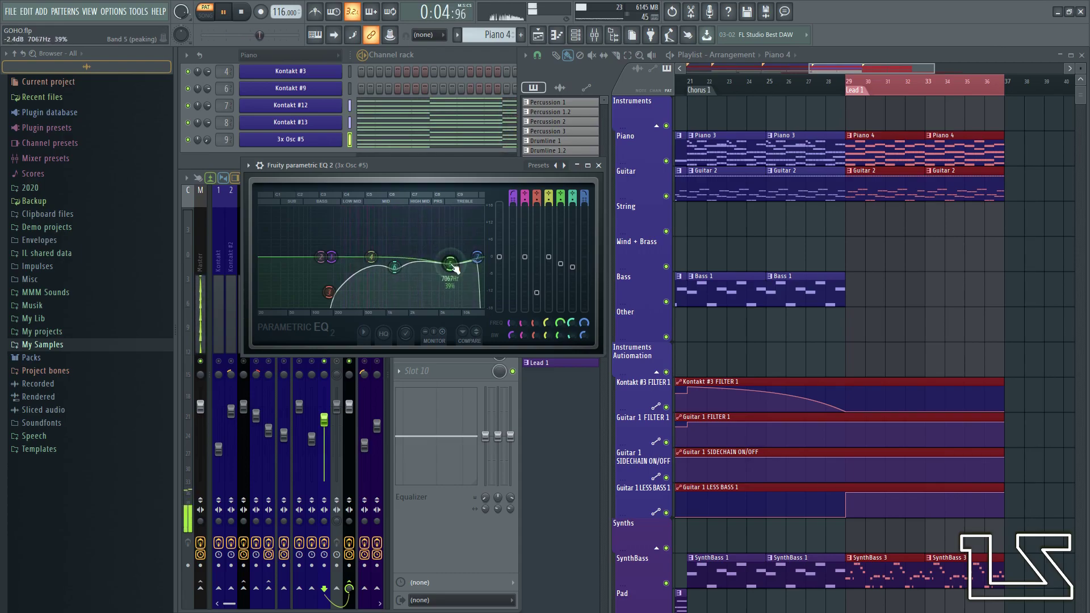
left_click(417, 523)
- Replay the three layers, readjust 3x Osc #5's channel volume, and lower its mixer track slightly below unity
key("space")
left_click(310, 361)
key("space")
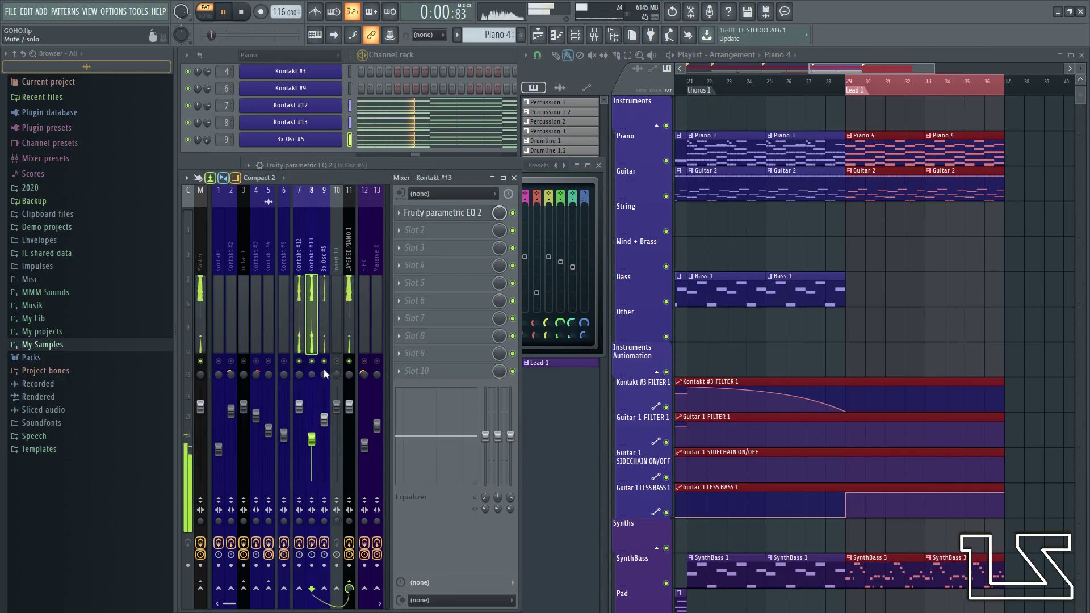
left_click(321, 345)
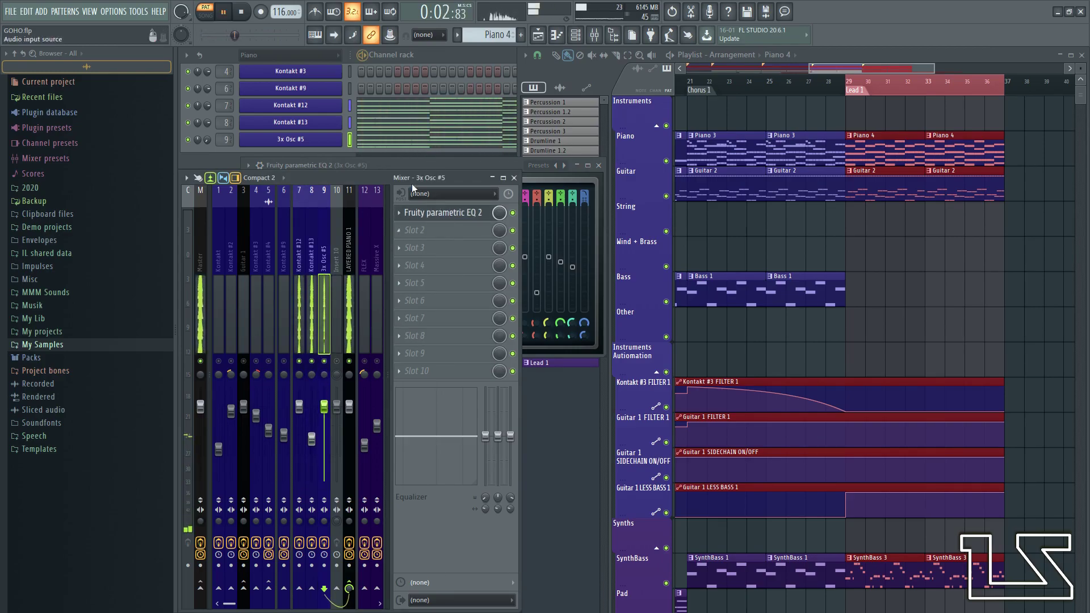
left_click(305, 140)
left_click_drag(807, 282, 806, 280)
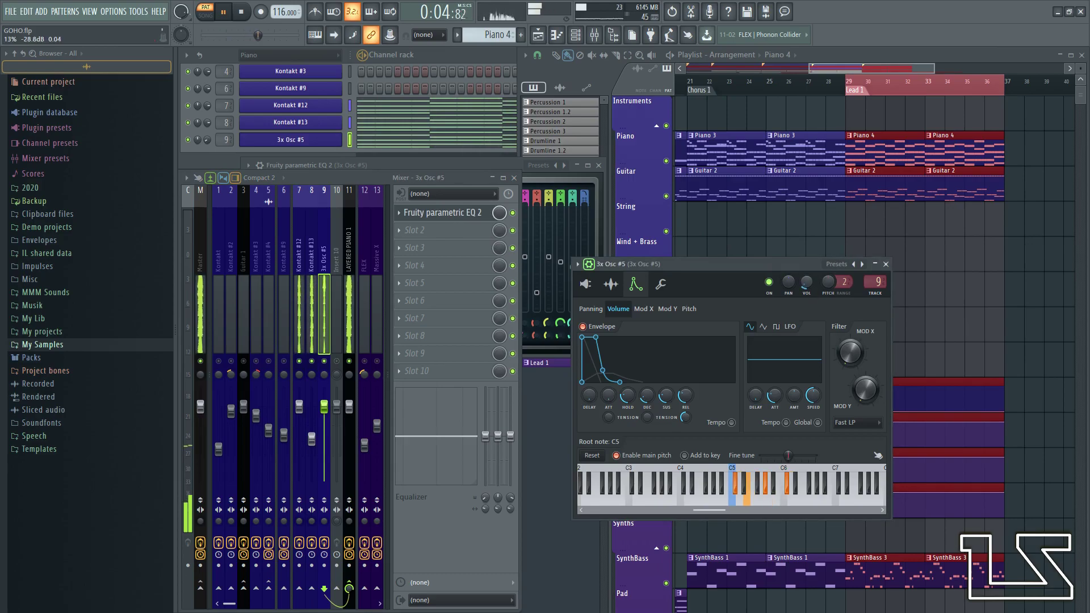
left_click(885, 264)
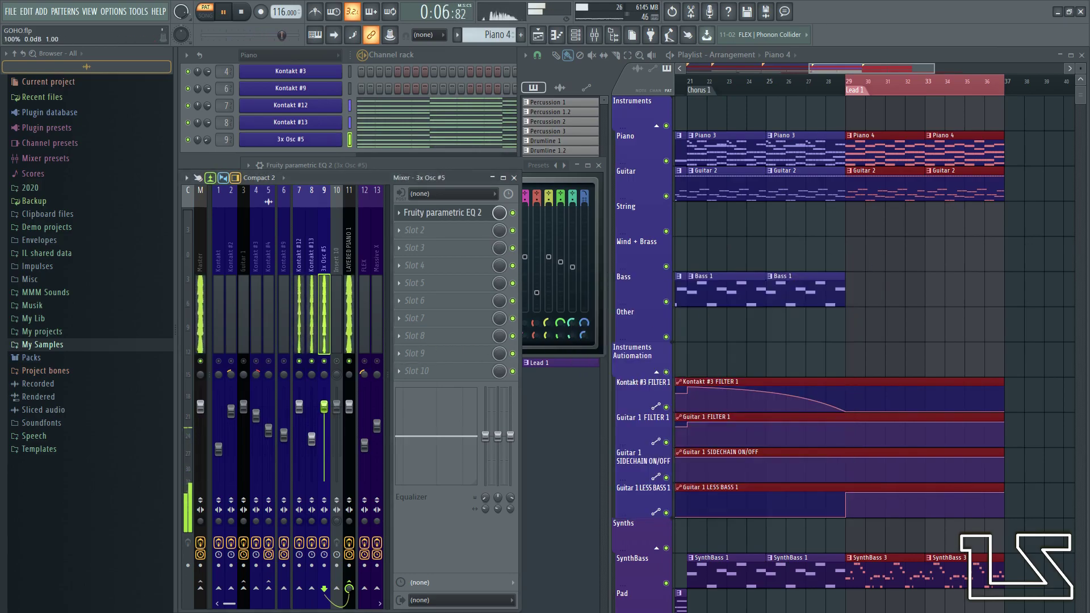
left_click_drag(324, 452, 324, 428)
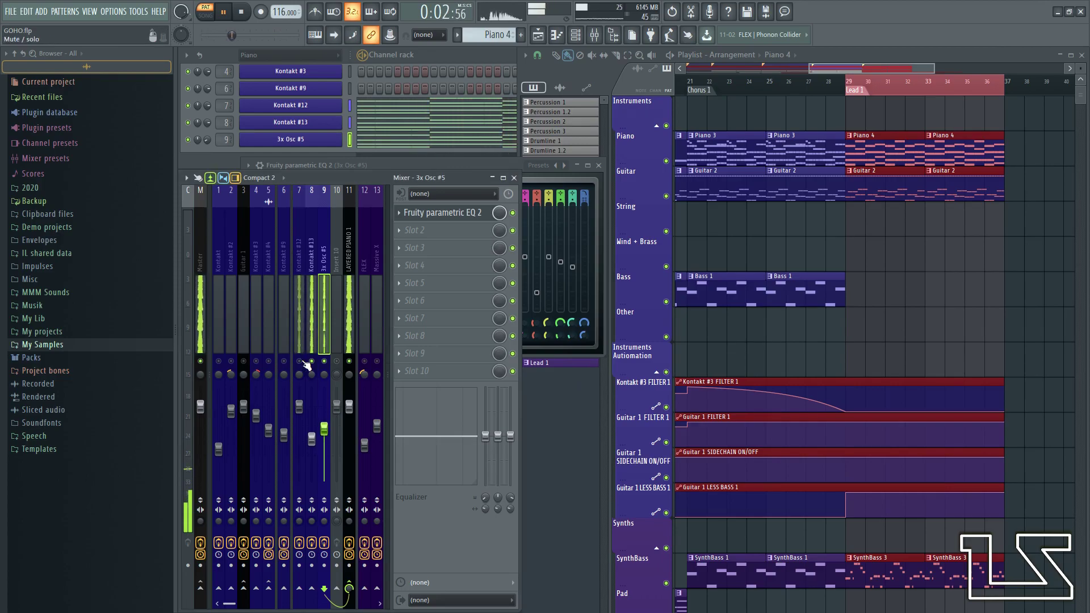
- In the Kontakt #12 EQ, cut band 3 by about 3.2 dB at 565 Hz, and close the EQ
left_click(297, 339)
left_click(441, 212)
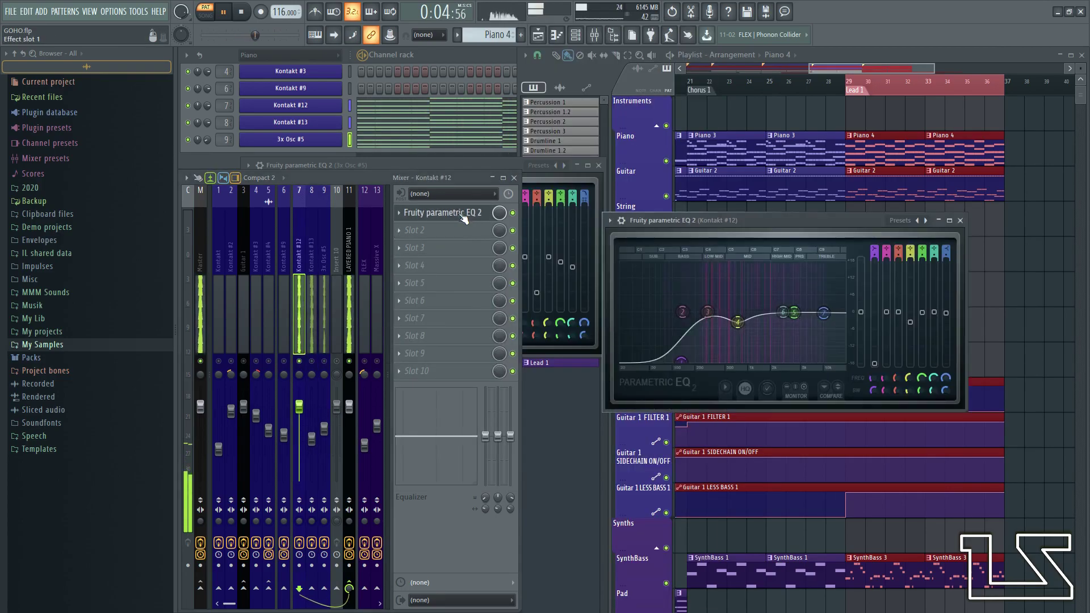
left_click_drag(707, 312, 729, 320)
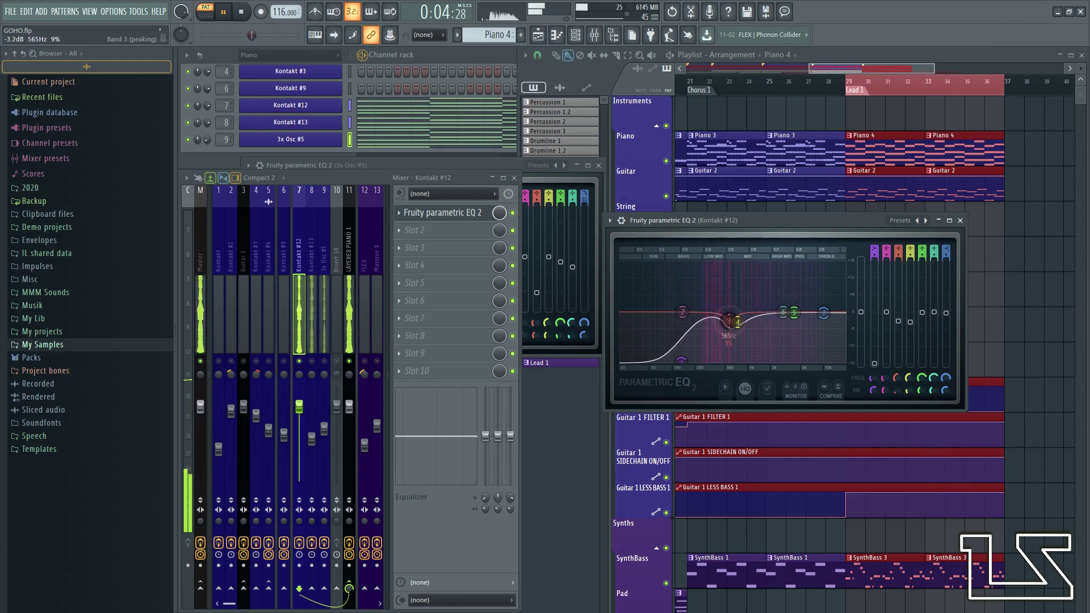
left_click(960, 220)
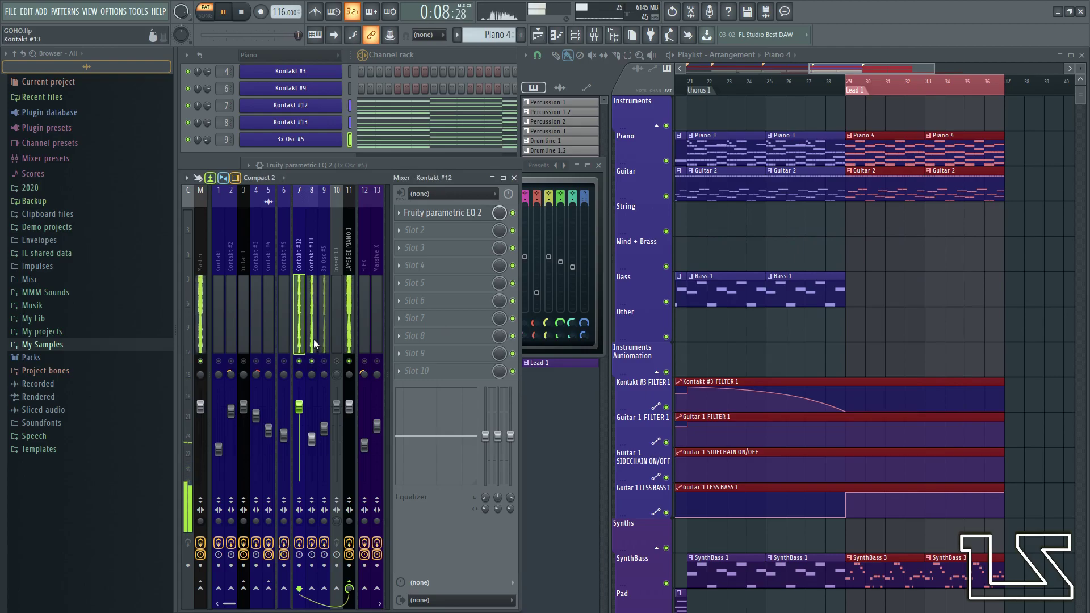
- Pull the Kontakt #13 and 3x Osc #5 mixer tracks down, then fade each back up to rebalance them against Kontakt #12
left_click_drag(312, 440, 313, 488)
left_click_drag(323, 427, 324, 482)
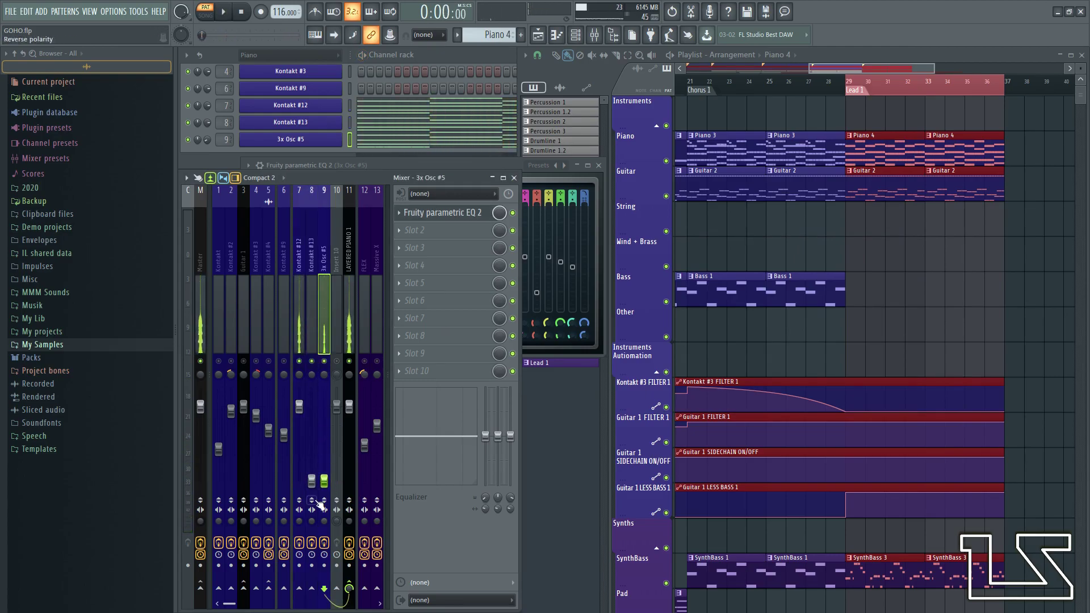
left_click_drag(324, 481, 324, 444)
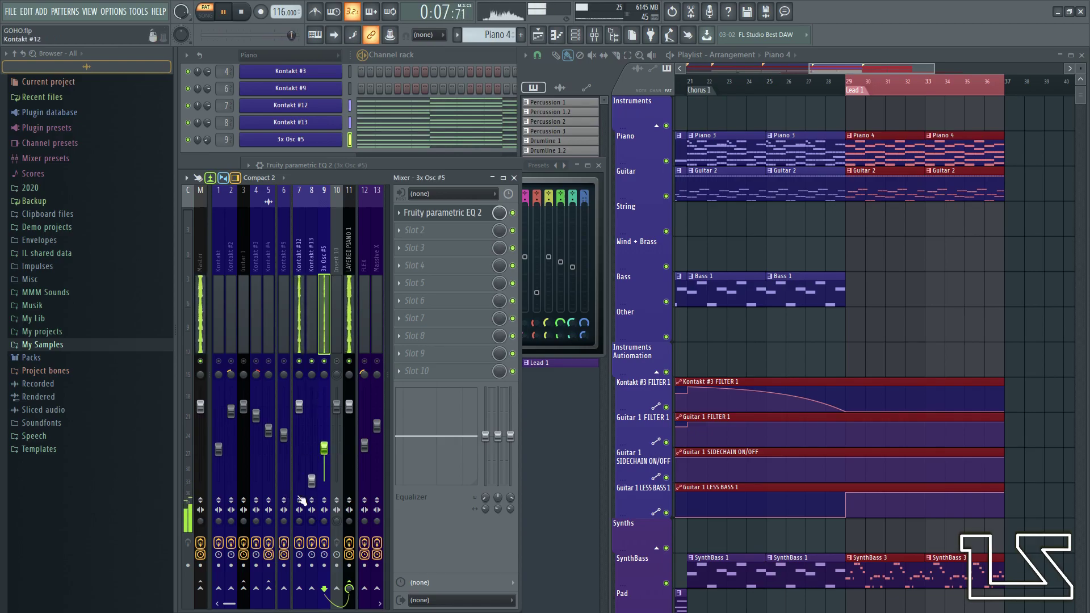
left_click_drag(312, 479, 312, 447)
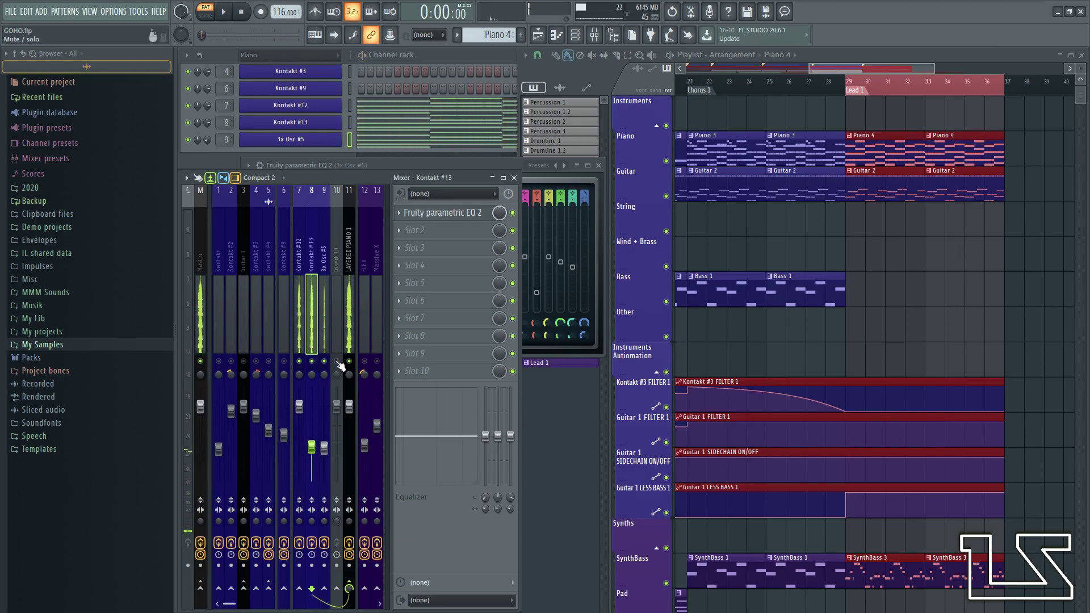
- Select empty mixer track 10, add a FLEX instrument to the channel rack, and move its window clear of the channels
left_click(337, 329)
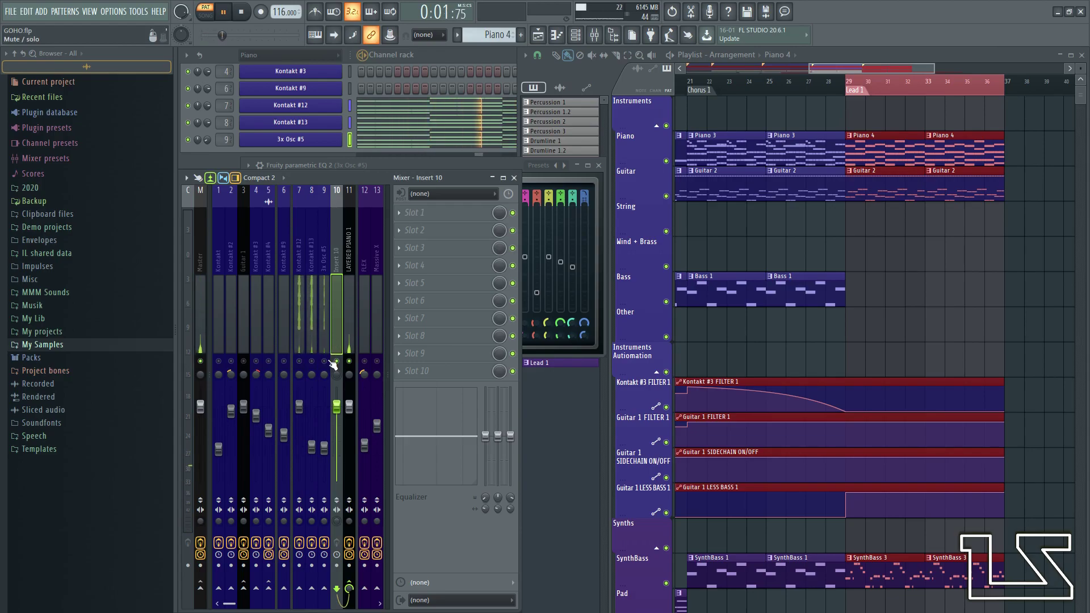
left_click(210, 154)
left_click(244, 160)
left_click(296, 375)
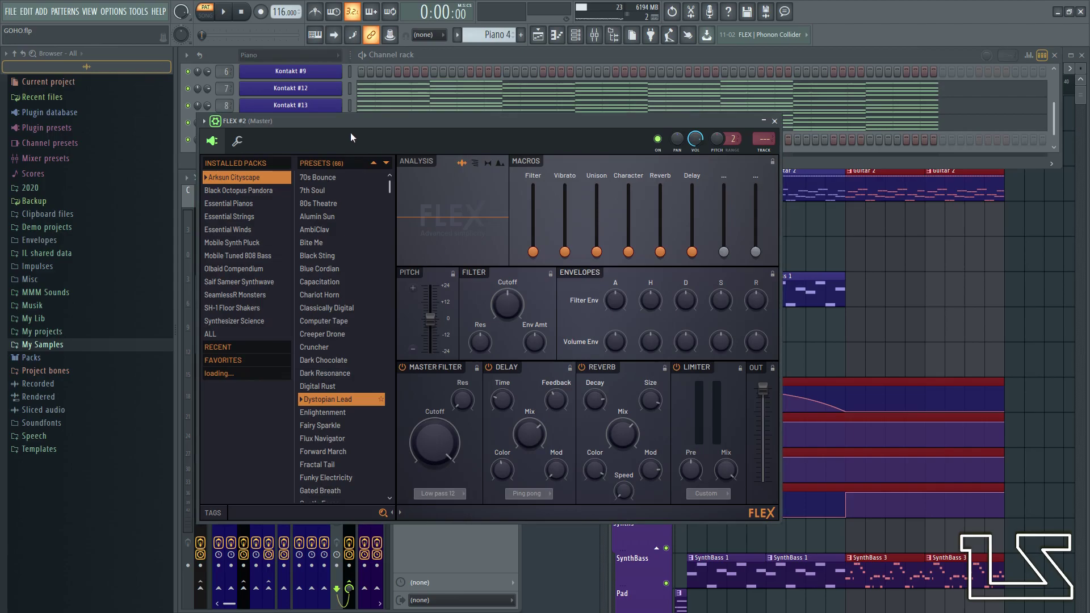
left_click_drag(350, 132, 611, 249)
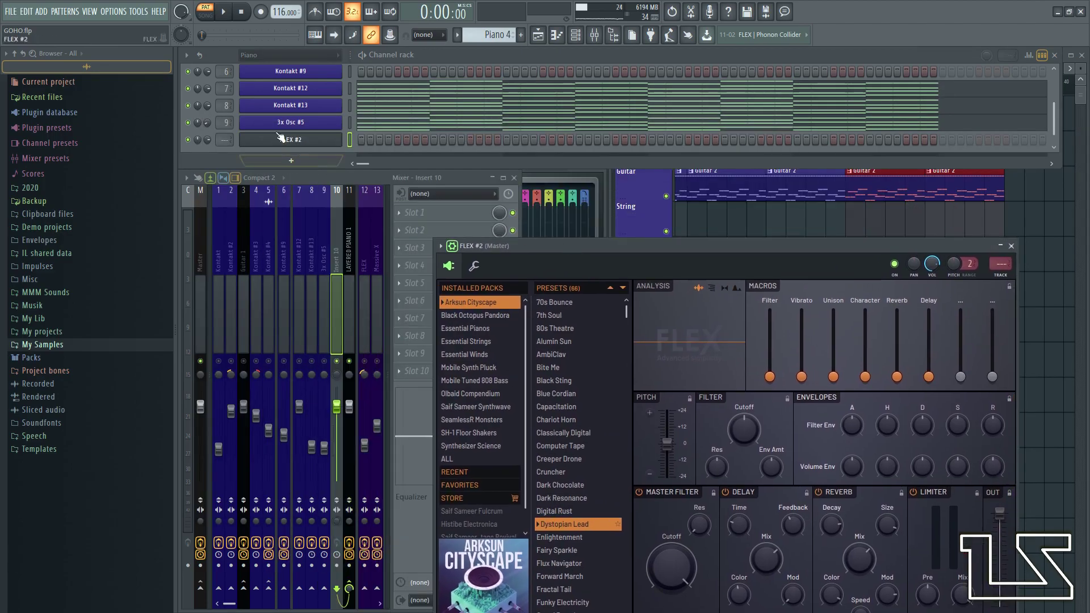
- Route the FLEX #2 channel to mixer track 10 and color it the same purple-blue as the other piano channels
left_click(253, 89)
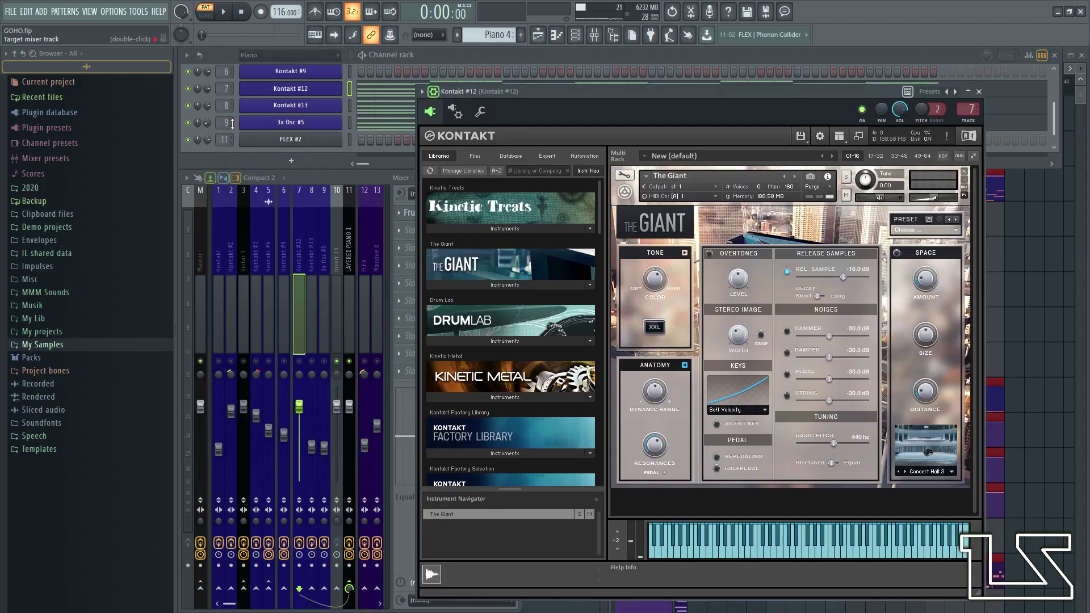
left_click(249, 140)
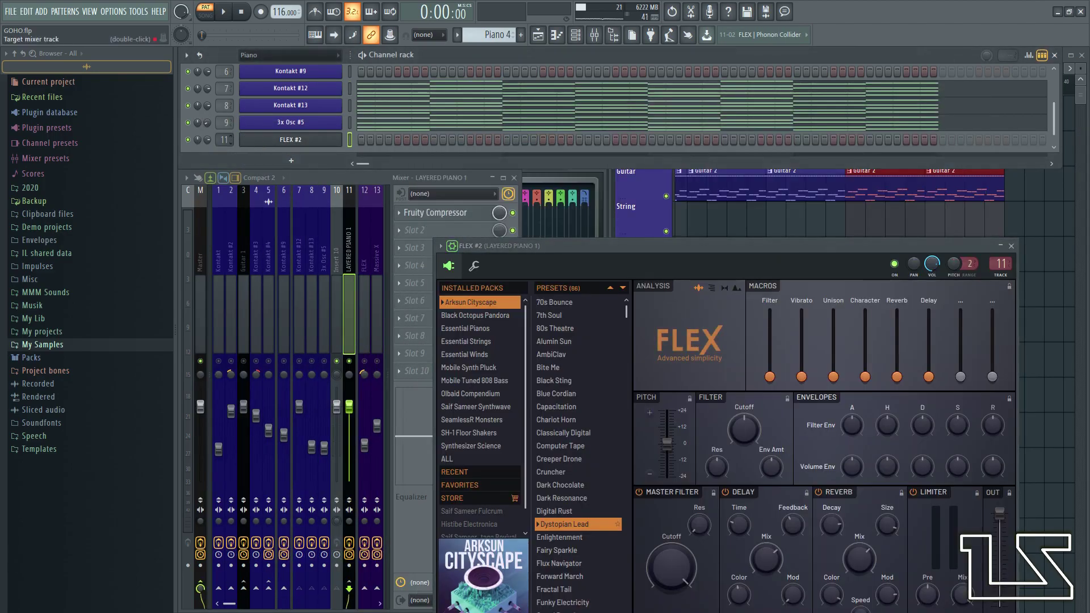
right_click(340, 140)
left_click(381, 167)
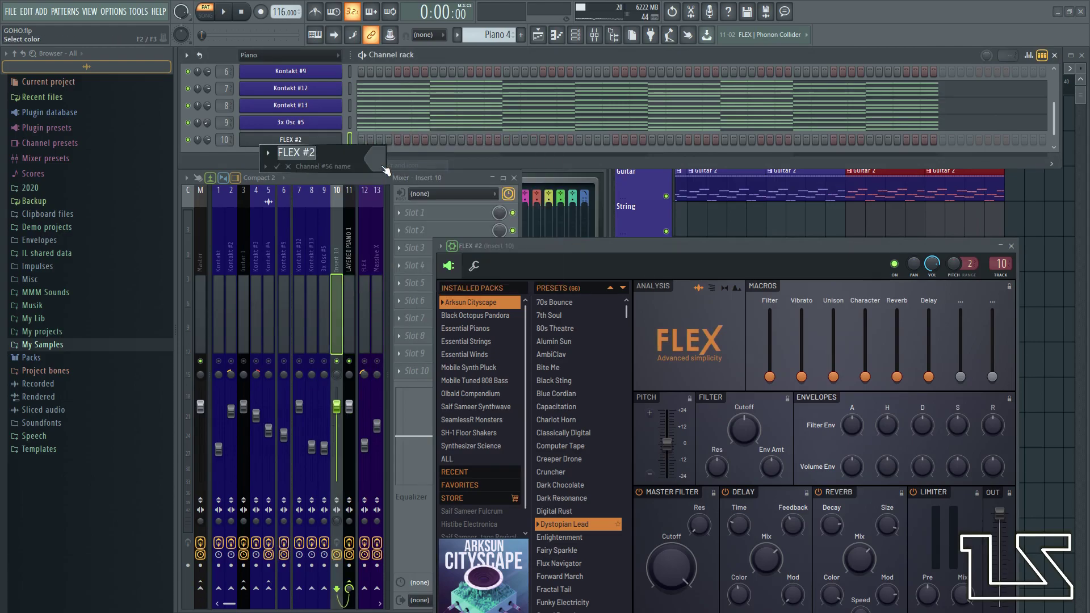
left_click(383, 167)
left_click(390, 205)
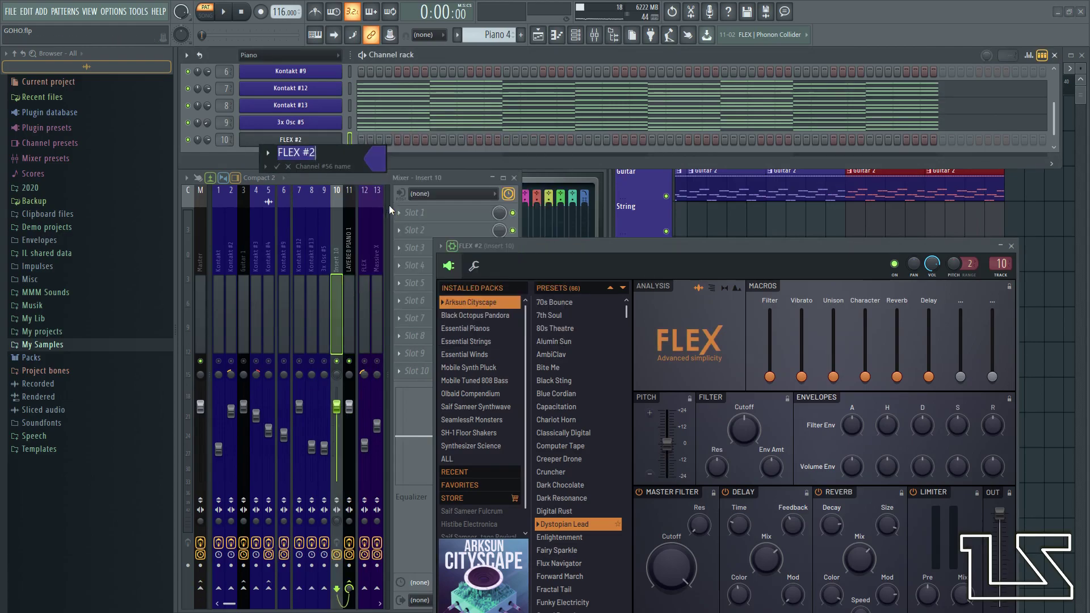
key("Return")
- Name mixer track 10 FLEX #2 and give it the purple-blue color of the neighboring tracks
left_click(327, 298)
left_click(335, 300)
key("F2")
left_click(334, 301)
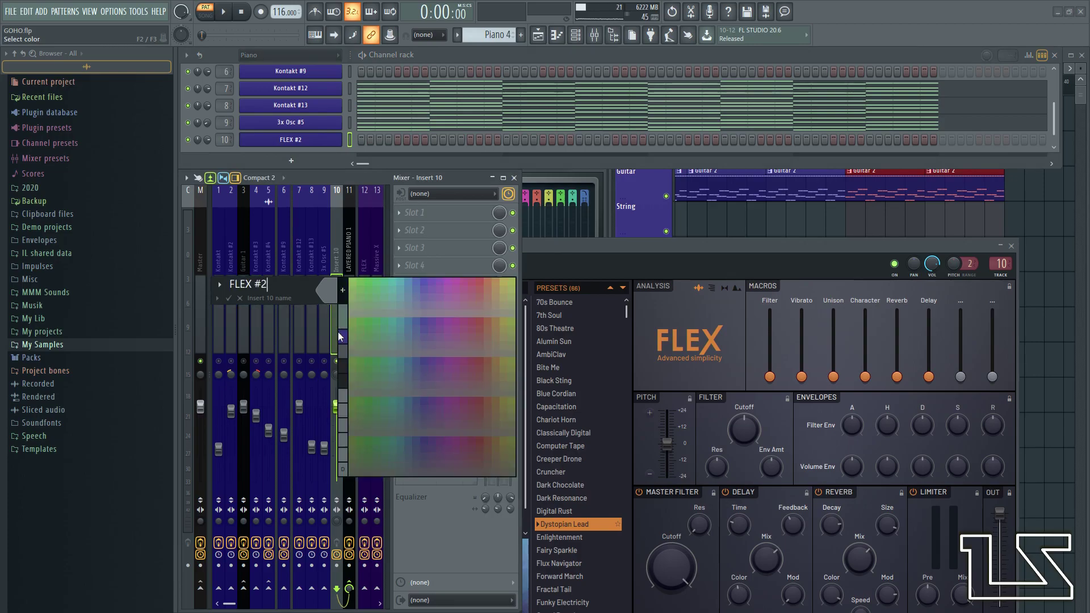
left_click(341, 337)
key("Return")
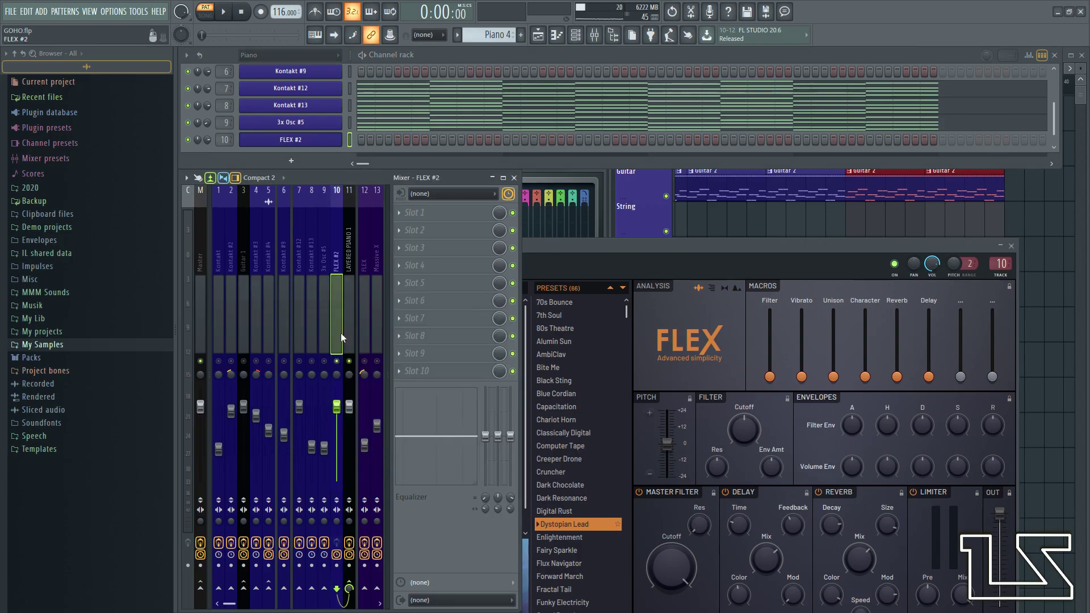
- Copy the notes of 3x Osc #5 into the FLEX #2 channel
right_click(325, 124)
left_click(457, 136)
right_click(317, 141)
left_click(466, 162)
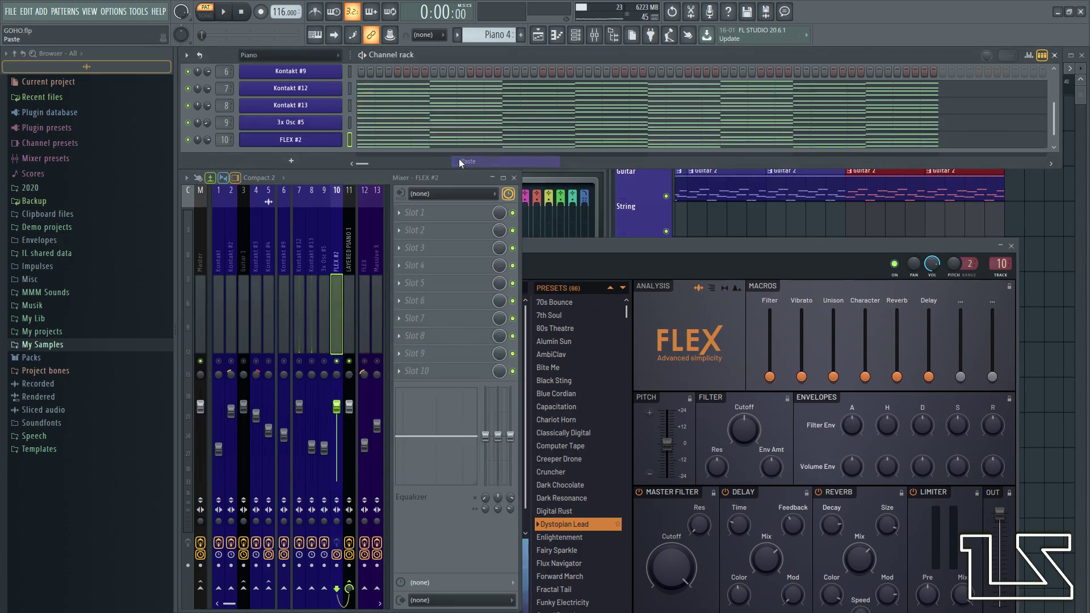
- Switch off and lock FLEX's delay and reverb, and load the SY Cicada preset from the Black Octopus Pandora pack
left_click(818, 492)
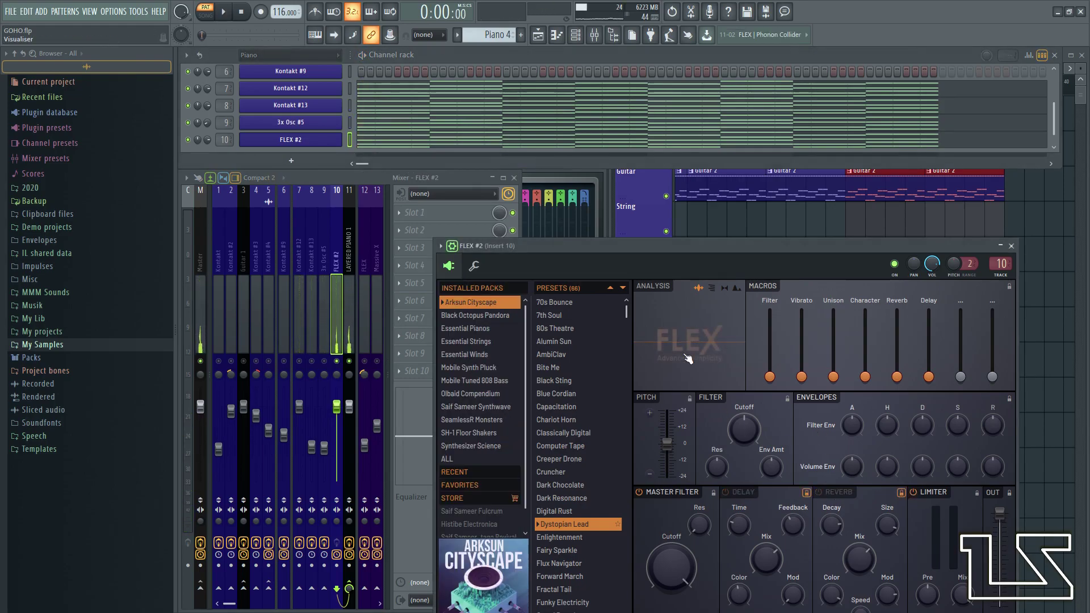
left_click(482, 315)
scroll(553, 471, "down", 20)
left_click(567, 434)
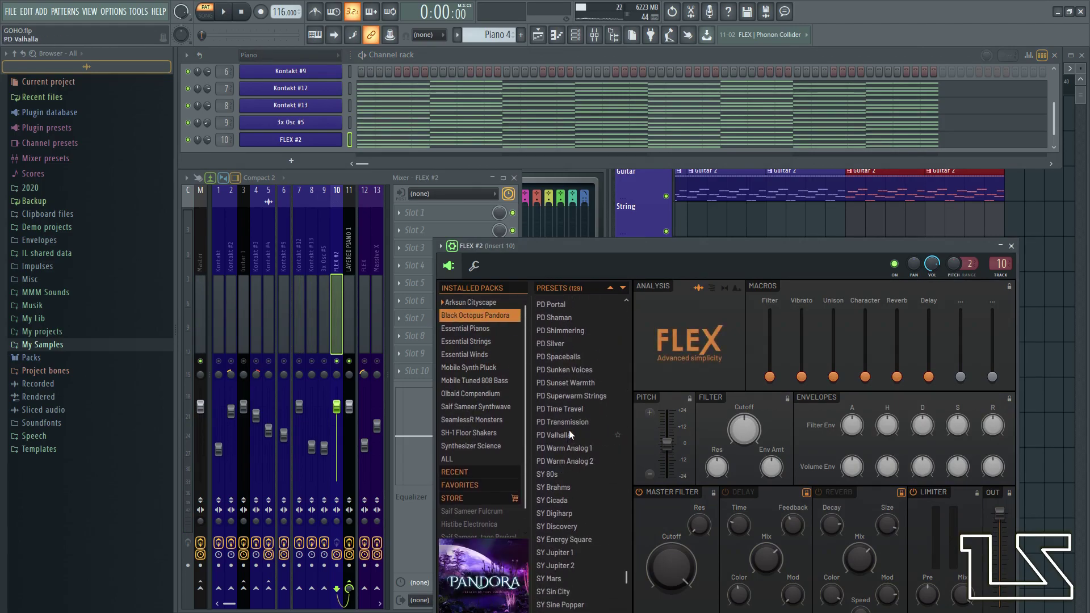
left_click(560, 499)
- Lower the FLEX #2 mixer track to about -30.5 dB, start playback, and raise the FLEX pitch to +12
left_click_drag(590, 246, 623, 193)
left_click_drag(337, 406, 336, 471)
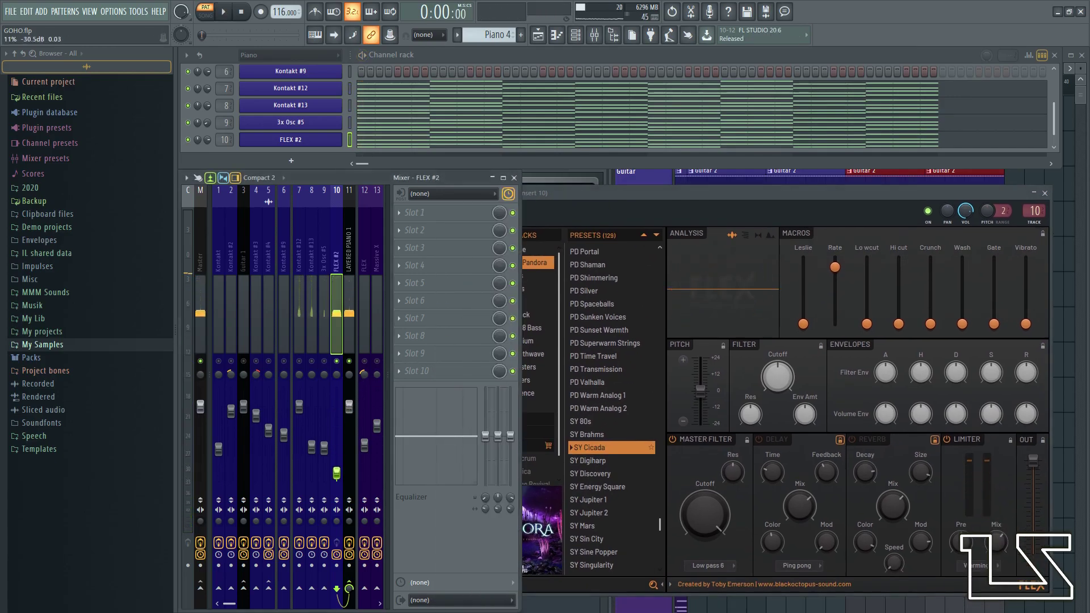
key("space")
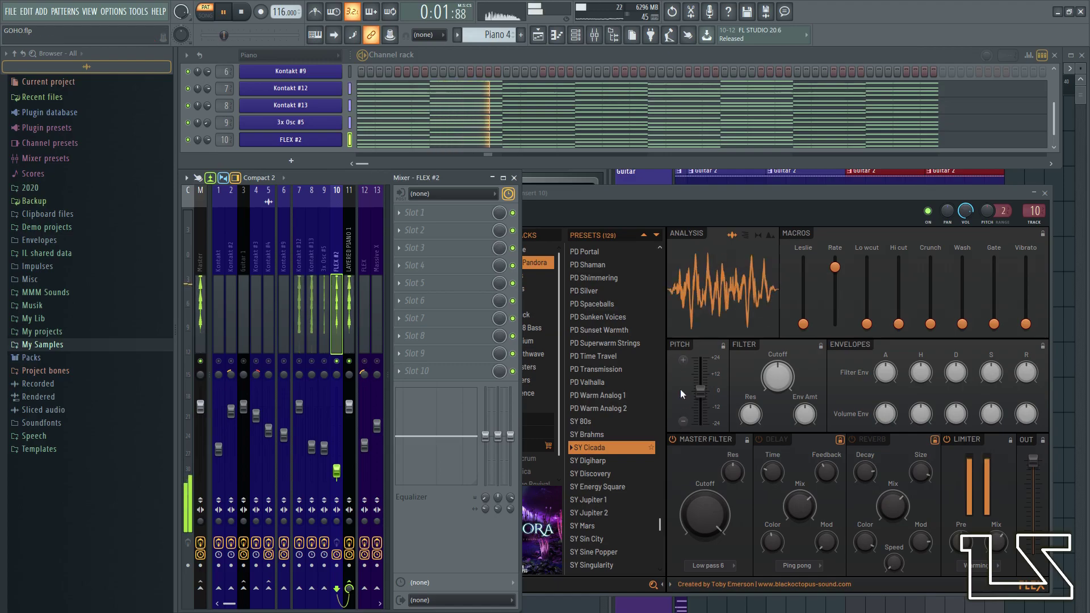
left_click(533, 404)
- Reduce FLEX's output volume to about 26%, raise its mixer track to about -10.8 dB, and reposition the FLEX window
left_click(338, 472)
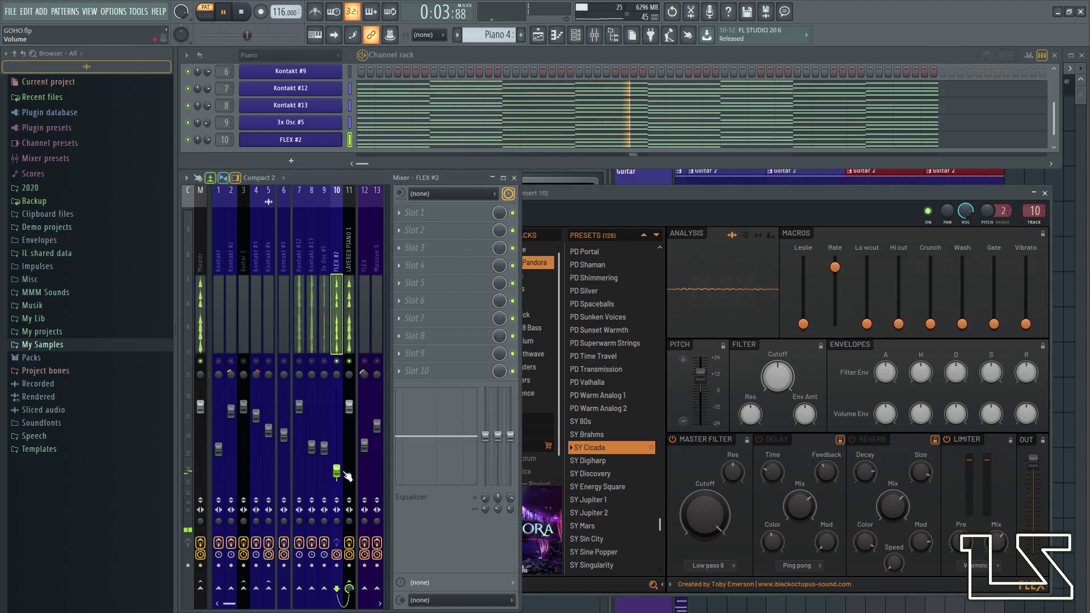
left_click_drag(1032, 461, 1032, 533)
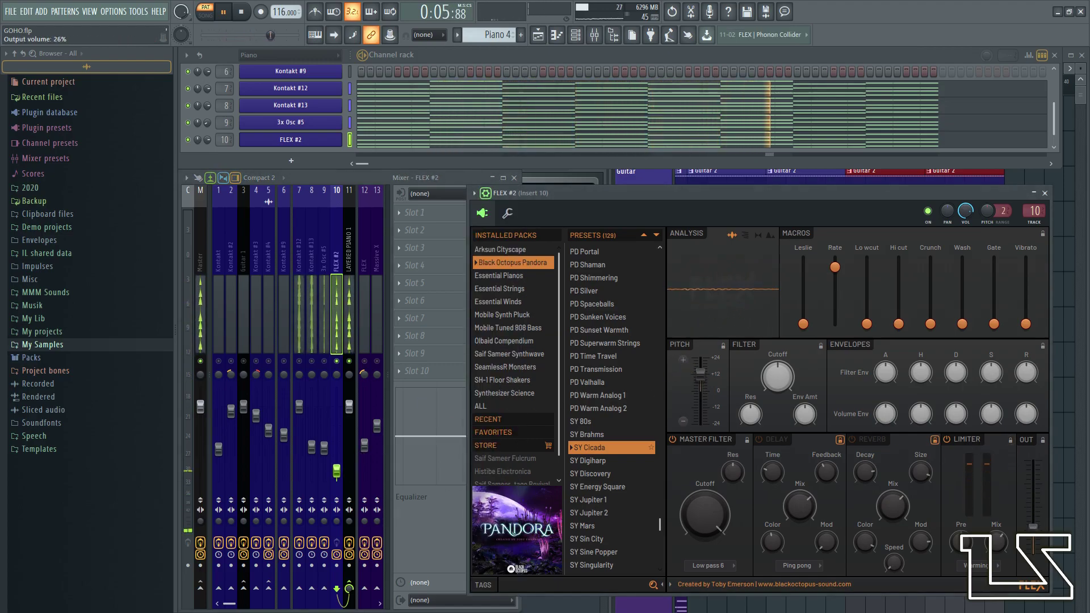
left_click_drag(338, 471, 337, 439)
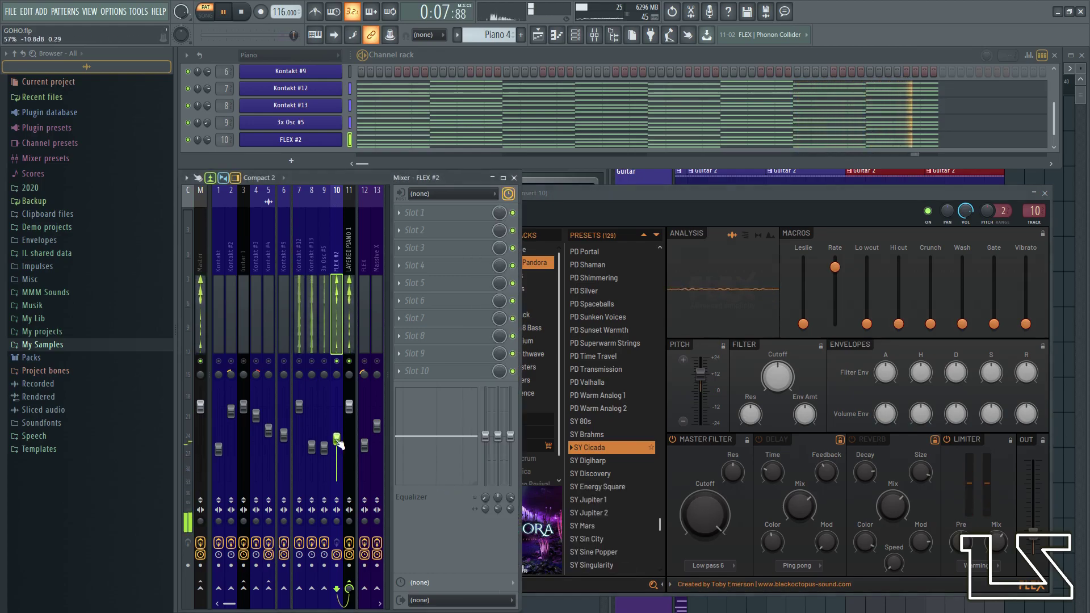
left_click_drag(720, 205, 586, 158)
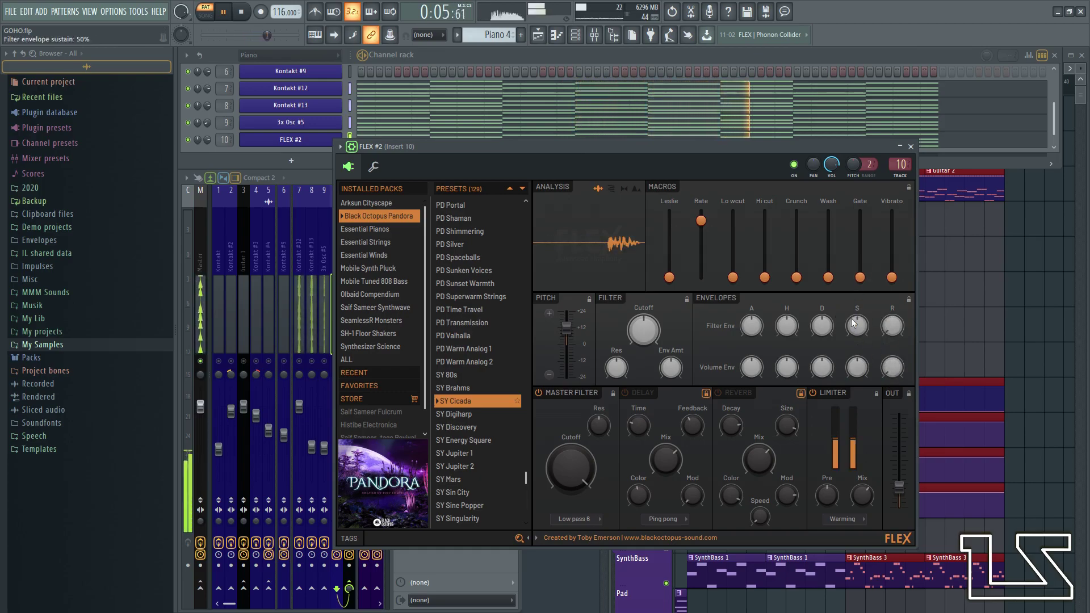
- Try different FLEX envelope settings, undo the knob tweaks, reset the filter envelope decay, and close FLEX
left_click_drag(788, 326, 787, 354)
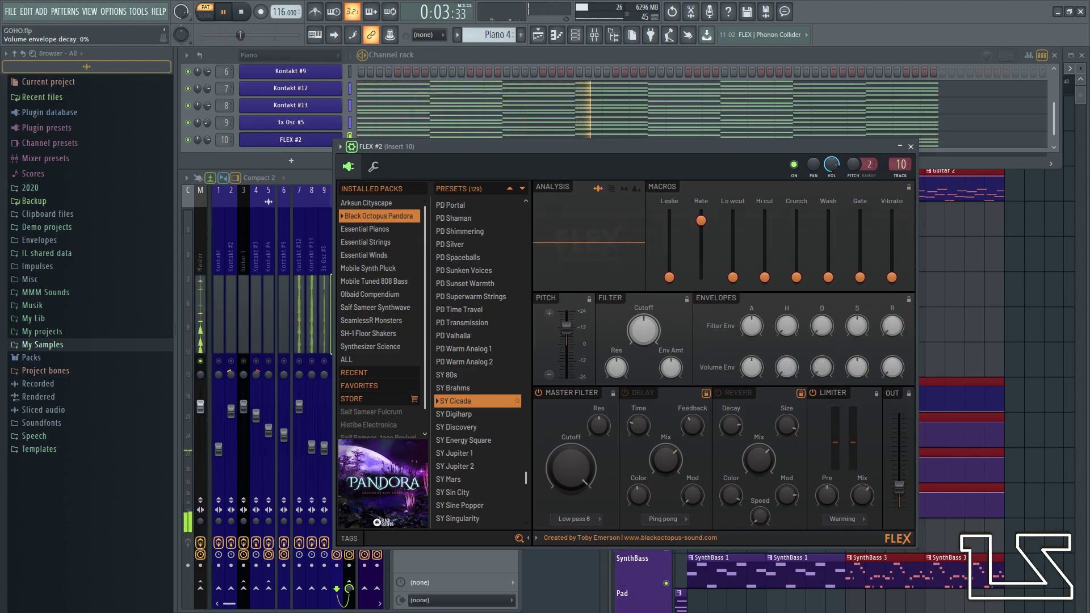
key("ctrl+z")
key("ctrl+z")
right_click(821, 328)
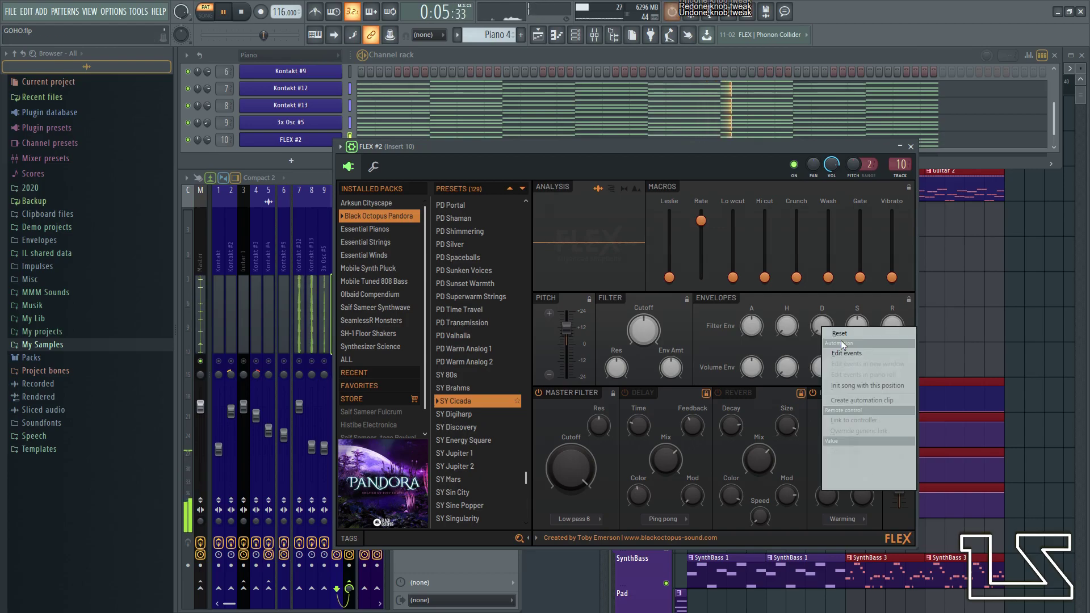
left_click(832, 333)
left_click(910, 146)
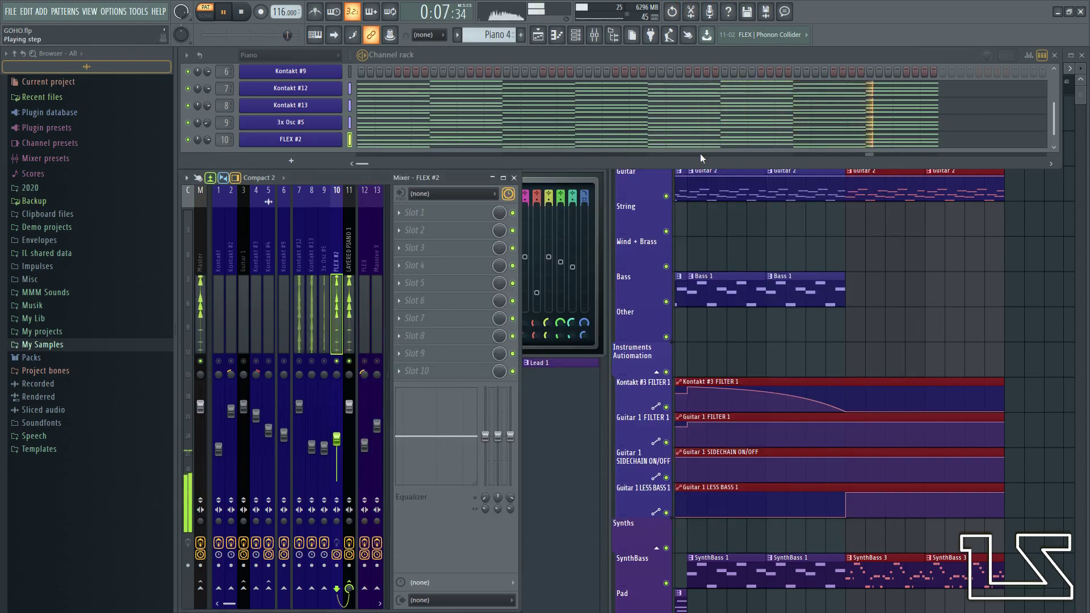
- Play the layers together and lower the FLEX #2 mixer track to sit under the pianos
key("space")
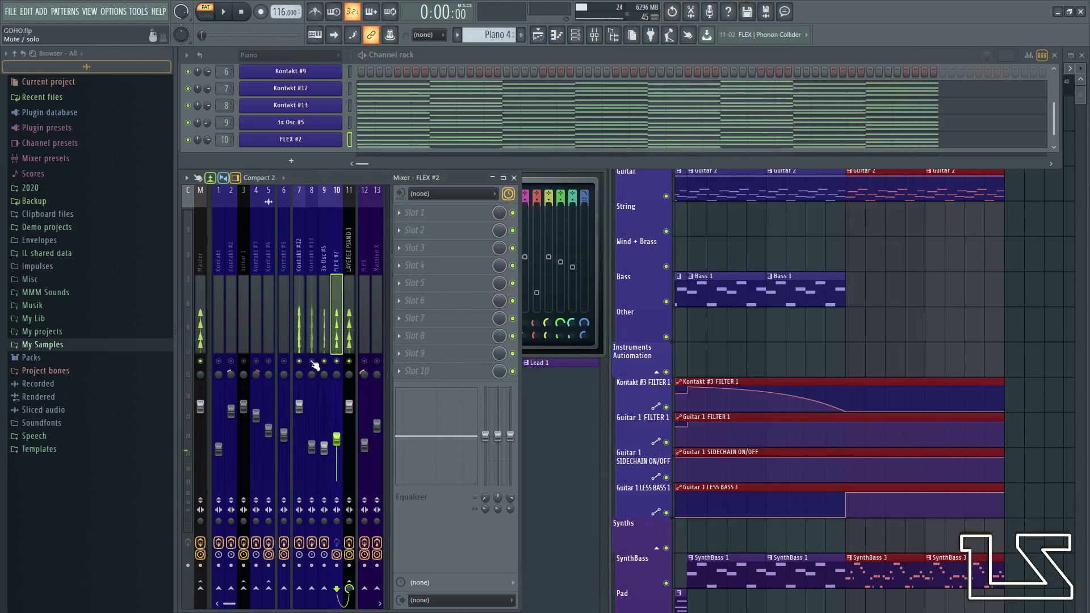
key("space")
left_click_drag(342, 489, 343, 453)
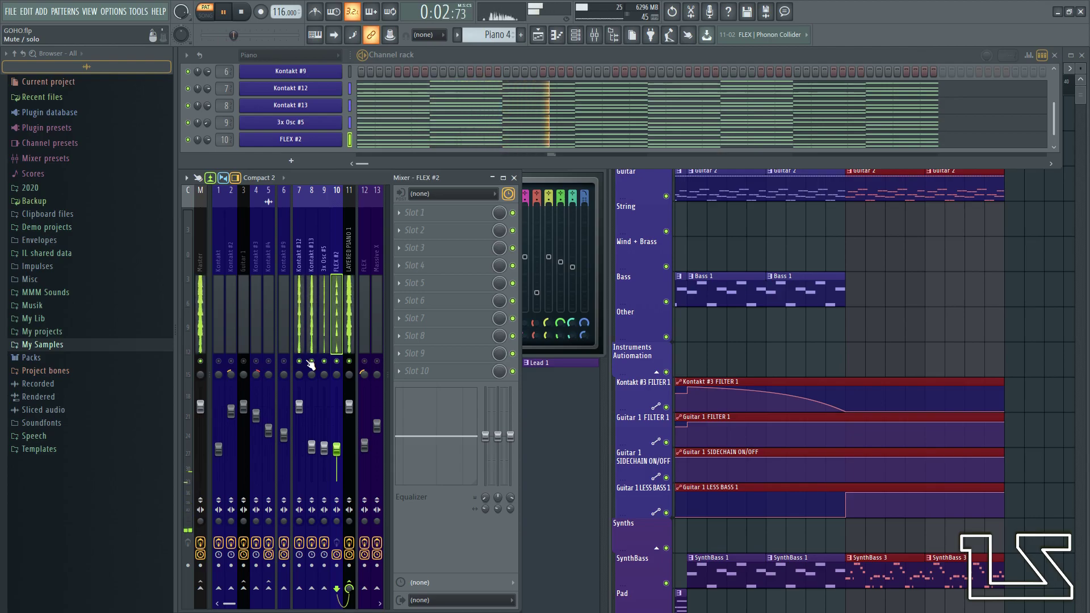
key("space")
- Add a Layer channel and name it LAYERED PIANO 1 after the matching mixer track
double_click(350, 264)
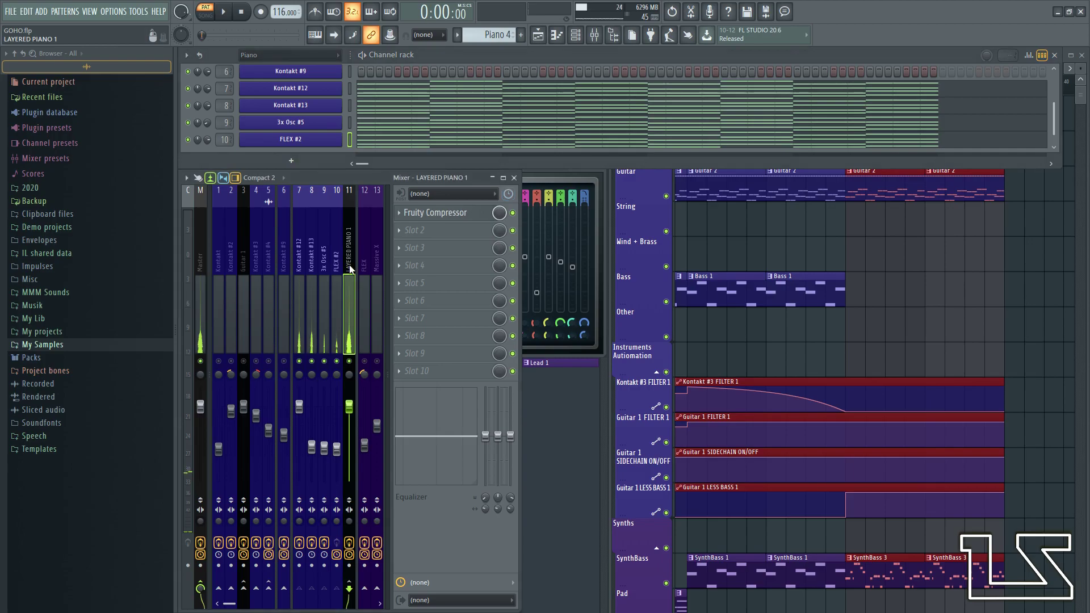
key("Return")
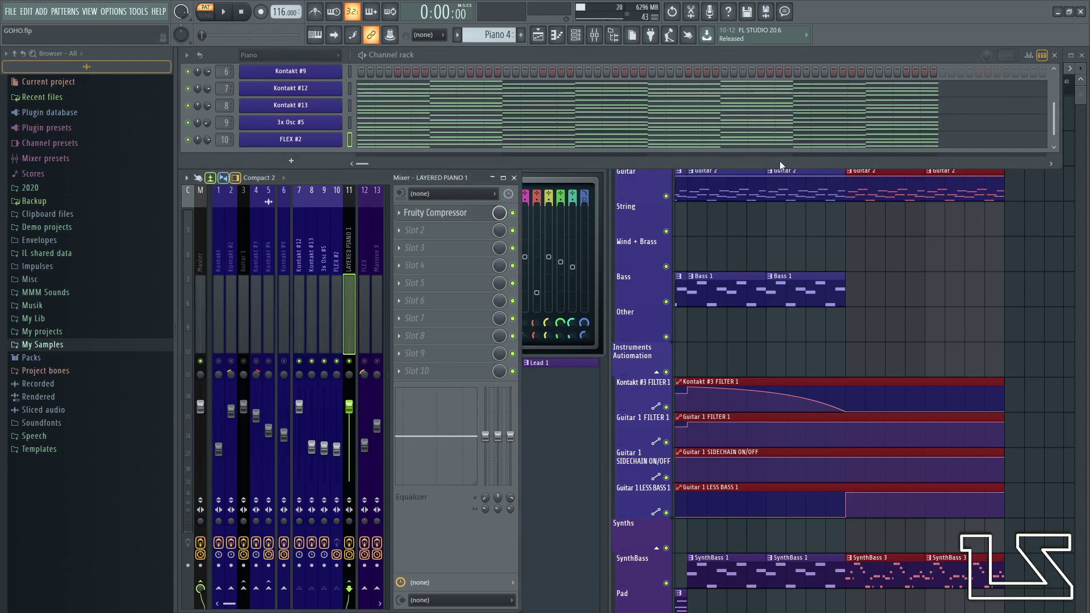
left_click(291, 160)
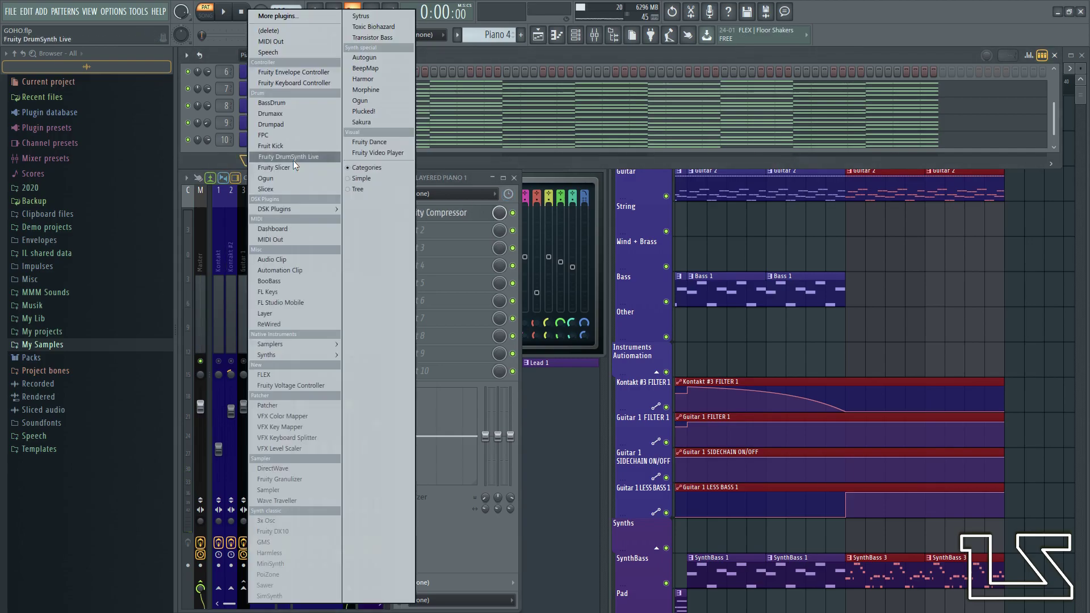
left_click(262, 313)
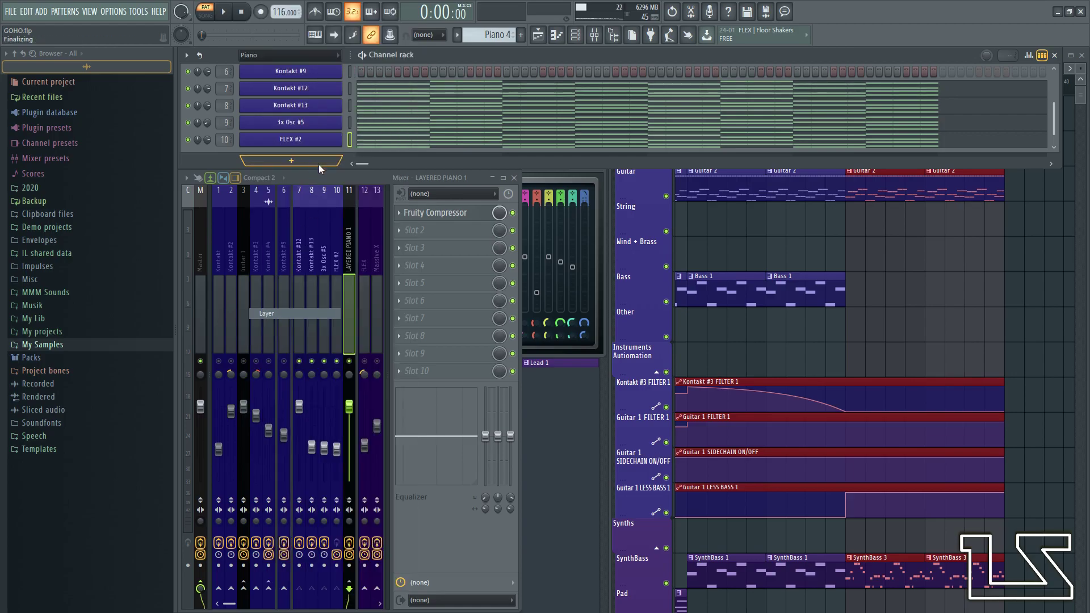
right_click(324, 141)
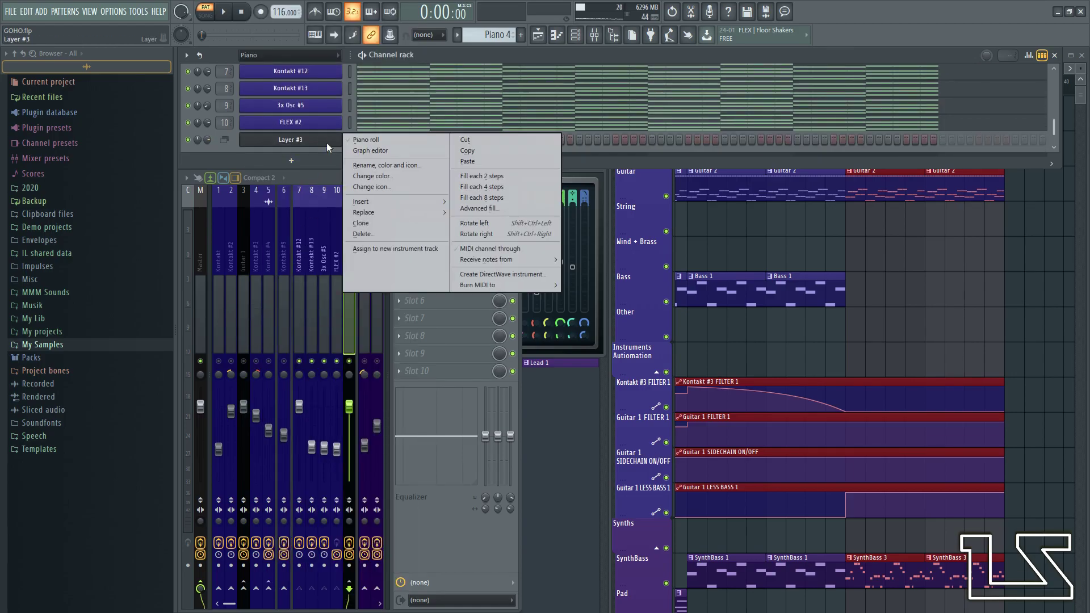
left_click(363, 166)
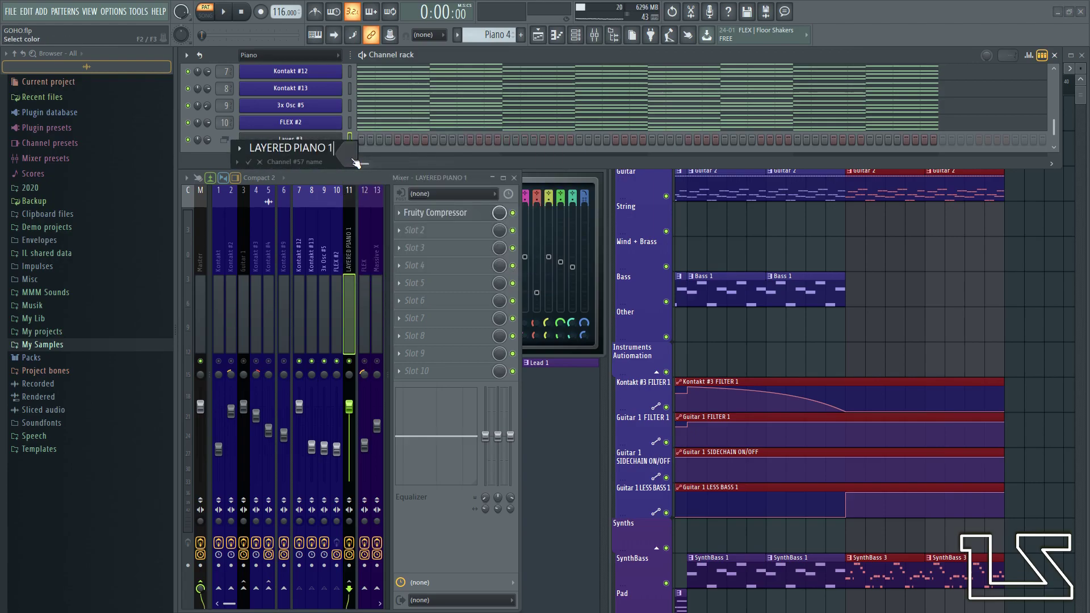
key("Return")
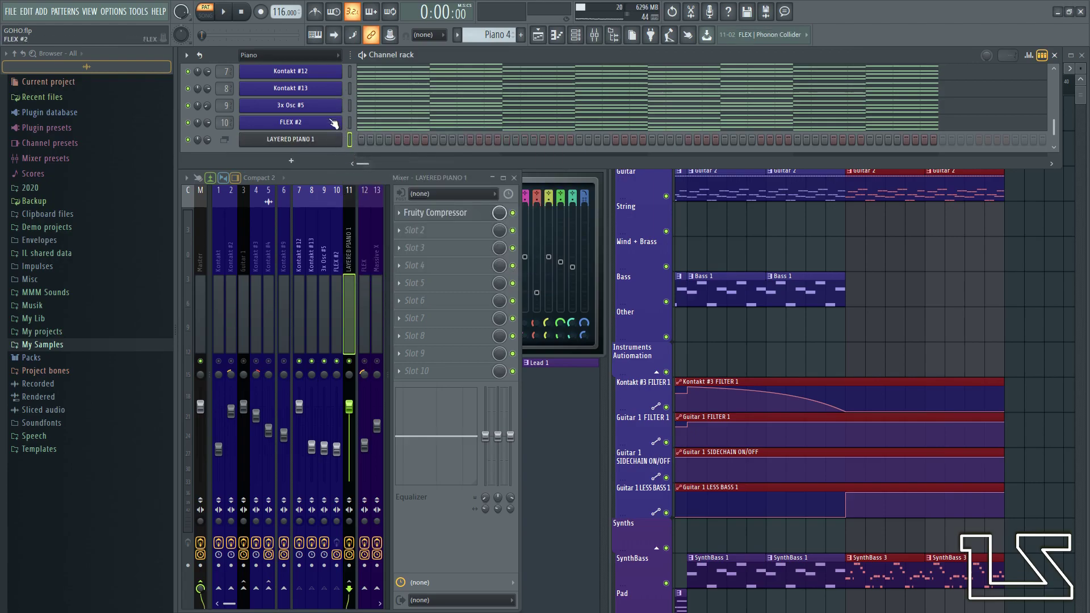
- Set Kontakt #12, Kontakt #13, 3x Osc #5 and FLEX #2 as children of the LAYERED PIANO 1 layer
left_click(328, 141)
left_click_drag(373, 139, 717, 246)
left_click_drag(350, 71, 359, 122)
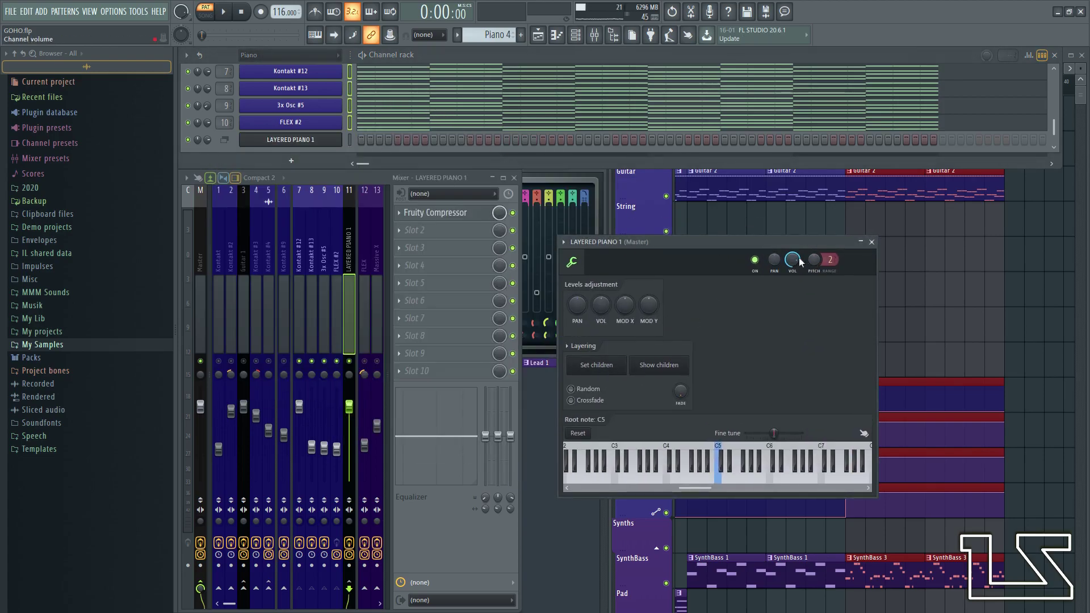
- Cut the notes from the four child channels, paste them into the LAYERED PIANO 1 layer, and play it back
right_click(340, 119)
left_click(465, 123)
right_click(340, 102)
left_click(465, 107)
right_click(340, 83)
left_click(477, 89)
right_click(340, 67)
left_click(491, 73)
right_click(344, 137)
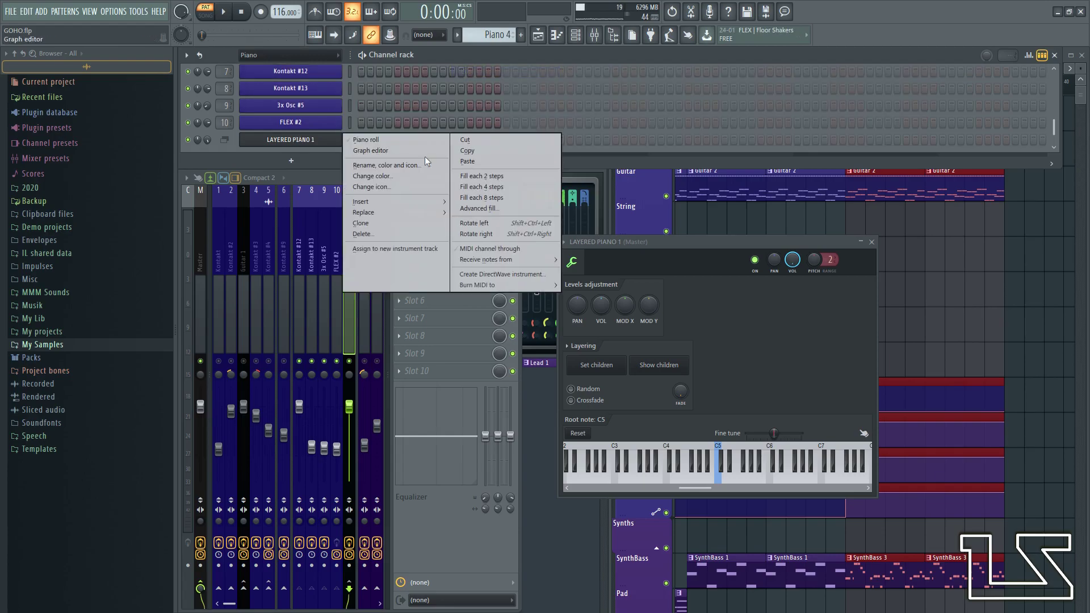
left_click(485, 162)
key("space")
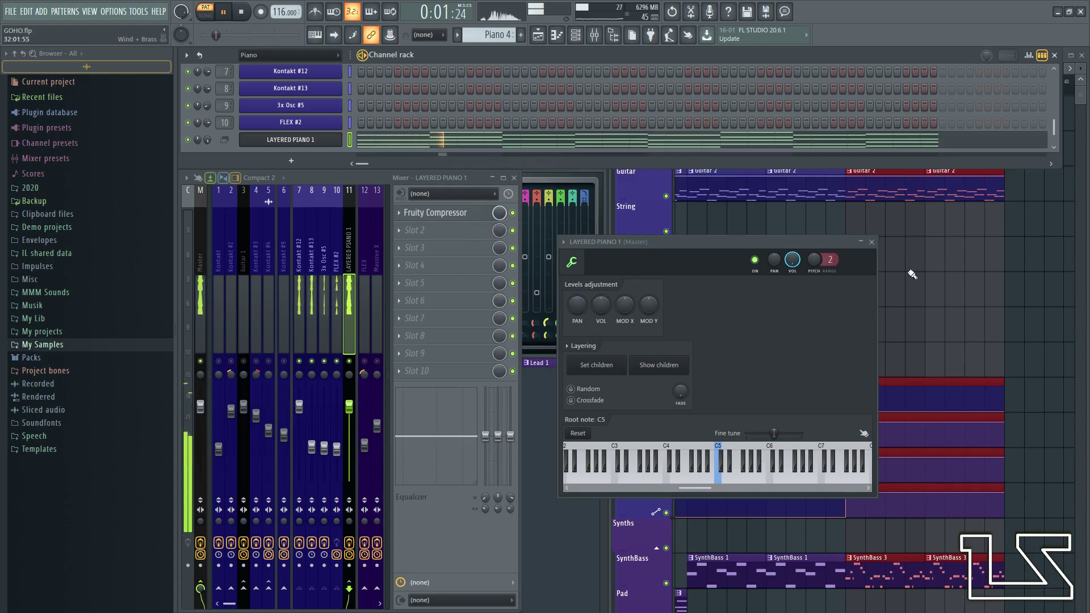
left_click(872, 242)
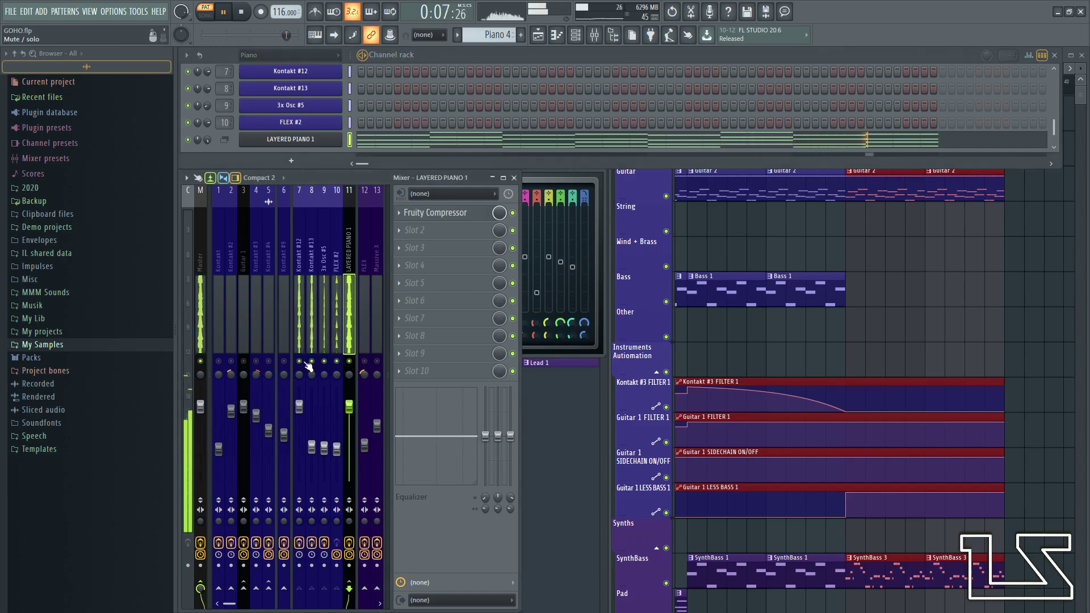
- Solo the 3x Osc #5 track, add Fruity Stereo Enhancer, reset its stereo separation, and offset the phase about 41 ms left
left_click(326, 366)
left_click(415, 230)
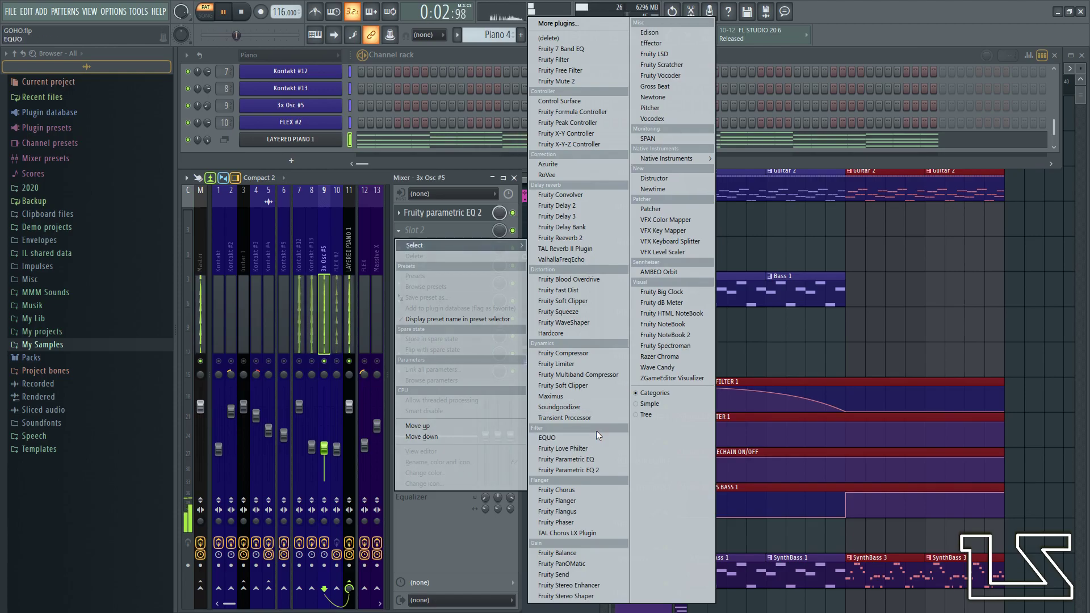
left_click(578, 582)
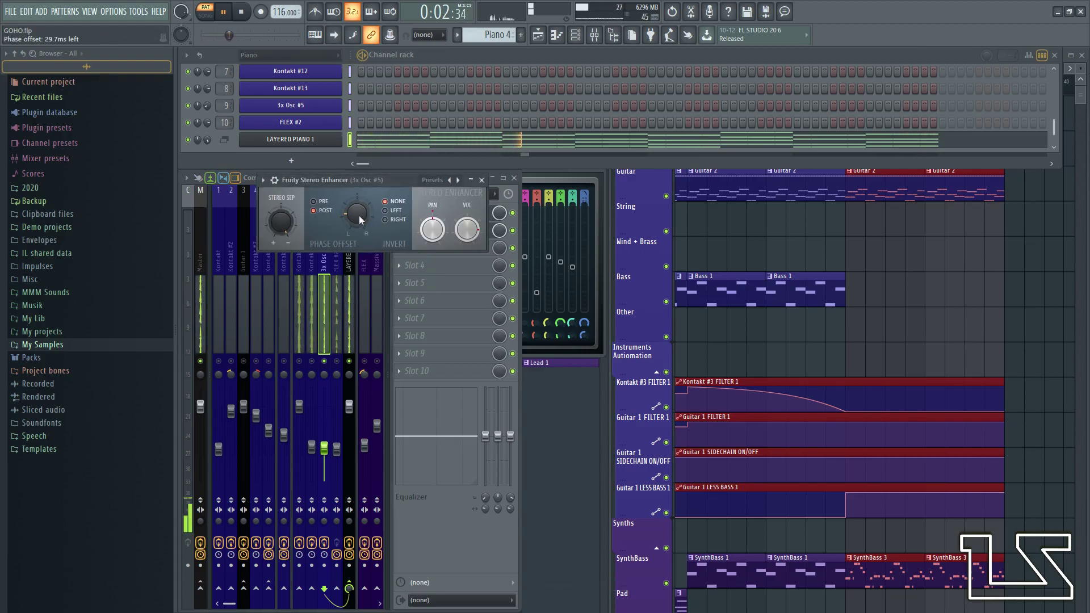
right_click(286, 221)
left_click(303, 230)
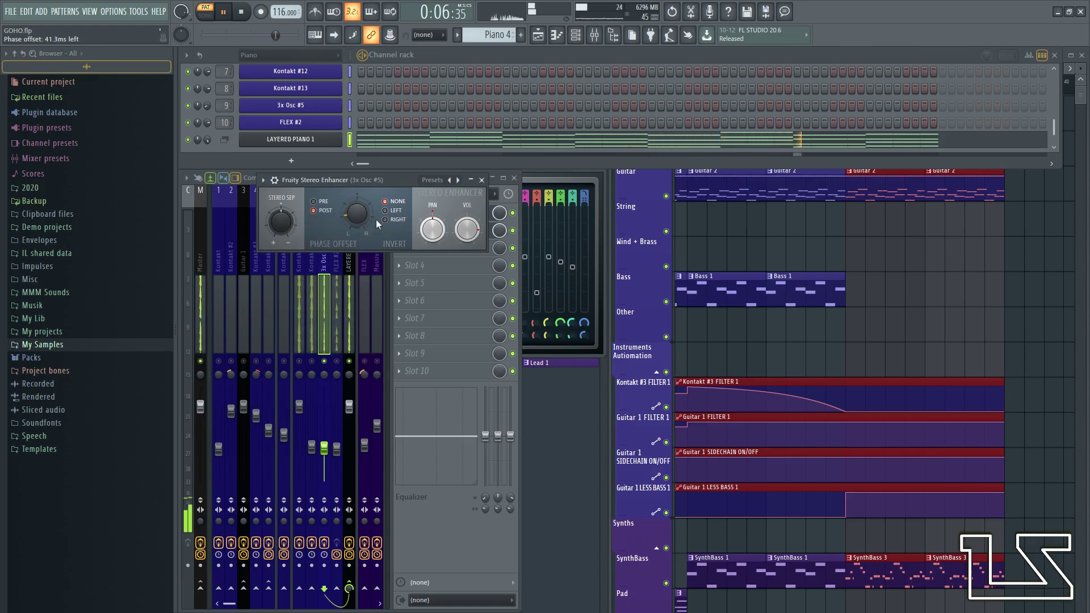
- Solo the FLEX #2 mixer track and load Fruity Parametric EQ 2 in its first effect slot
left_click(336, 361)
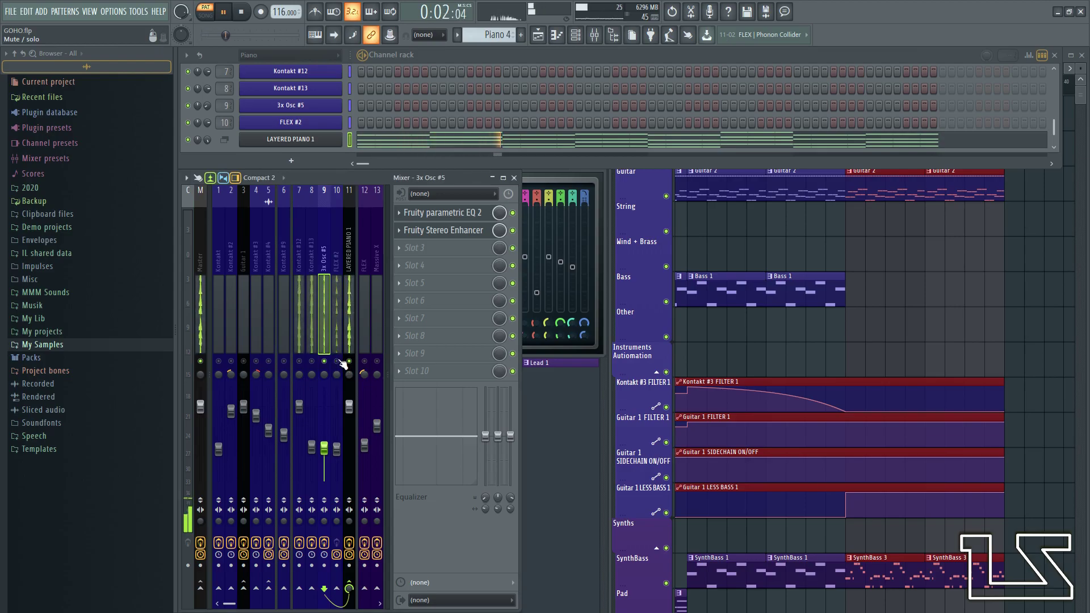
left_click(338, 340)
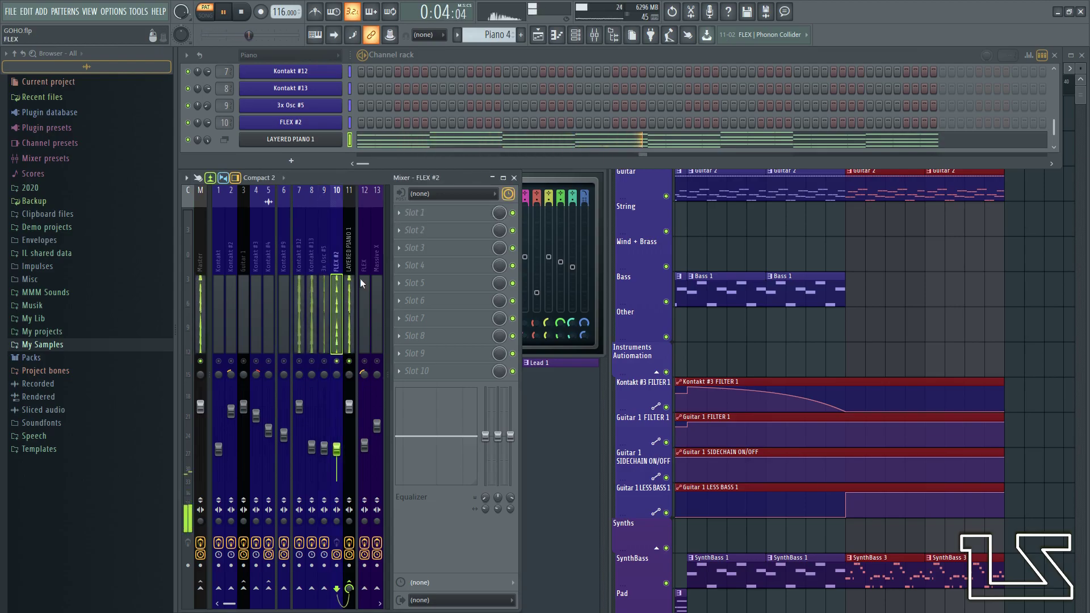
left_click(458, 212)
left_click(585, 469)
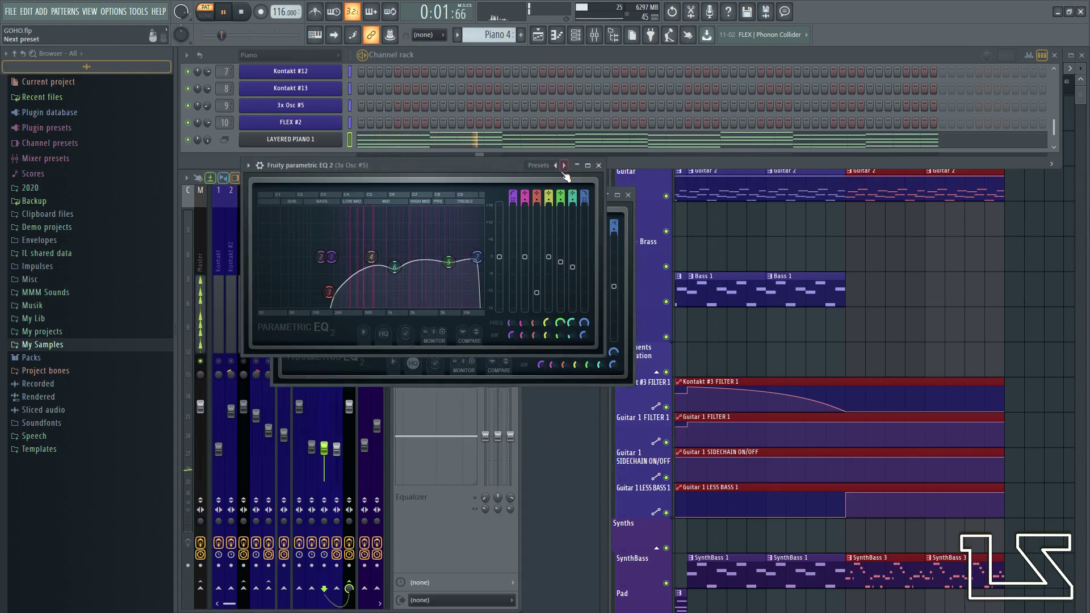
left_click(598, 166)
left_click(335, 305)
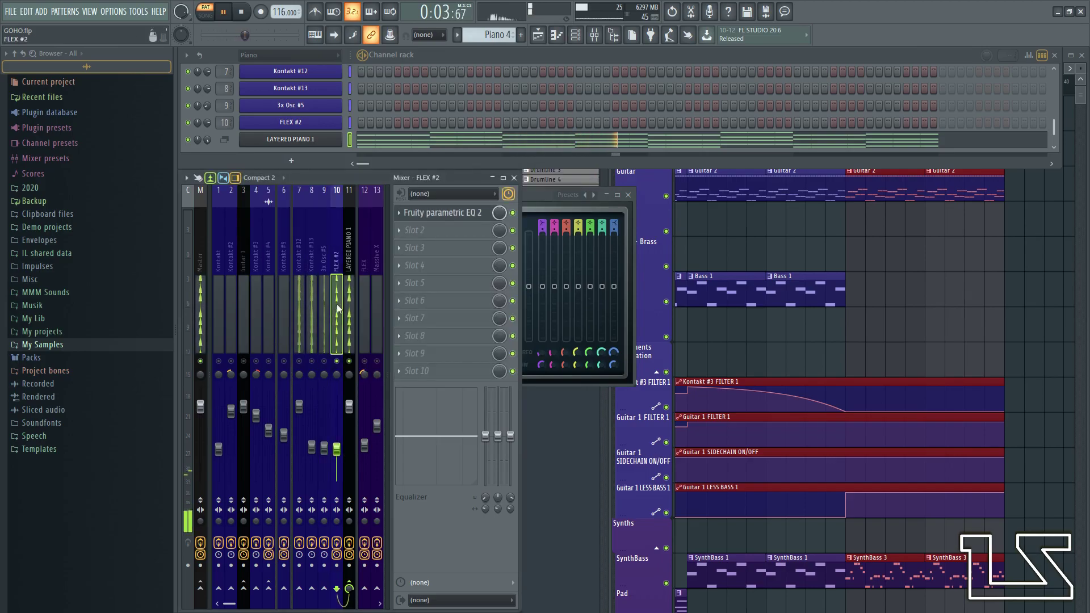
- Shape FLEX #2's EQ with gentle dips in the bass, low mids and treble, and lower its mixer track to about -17.5 dB
left_click(440, 214)
left_click_drag(400, 286, 354, 293)
left_click_drag(451, 286, 490, 292)
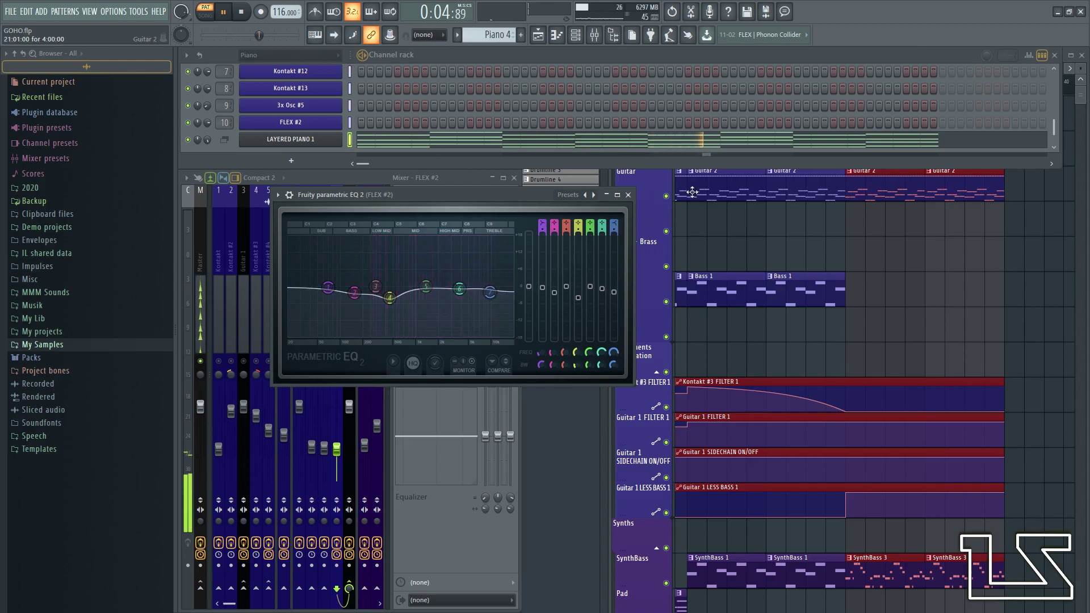
left_click(627, 195)
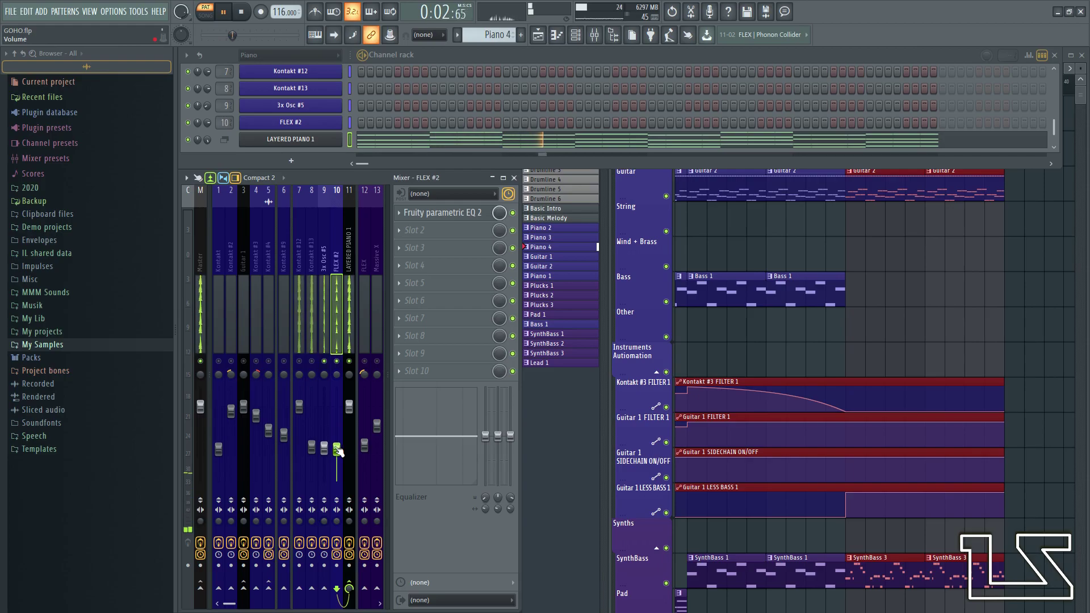
left_click(295, 351)
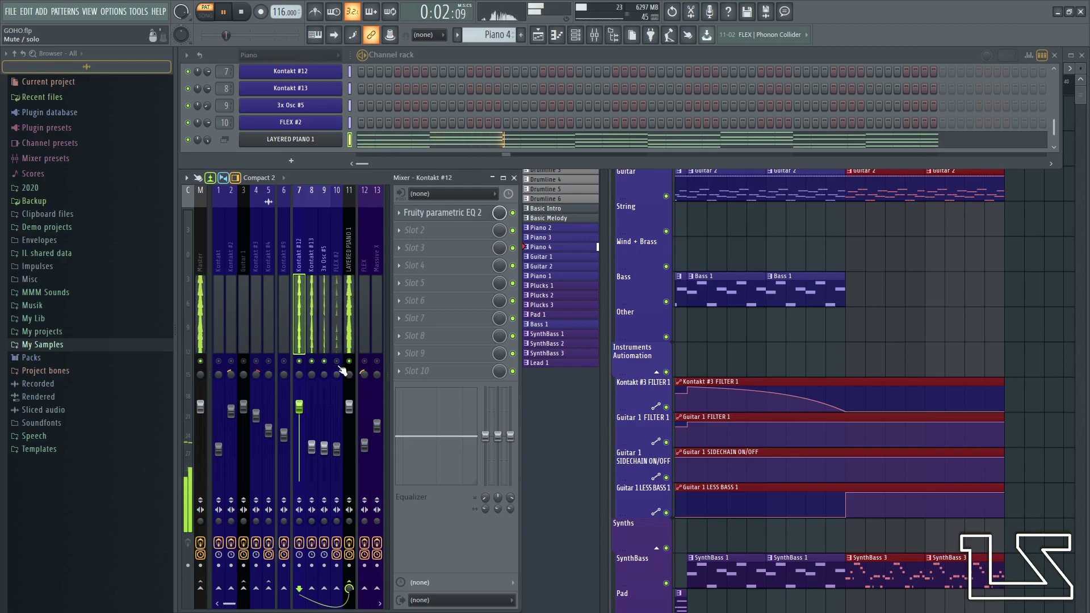
left_click_drag(337, 448, 337, 454)
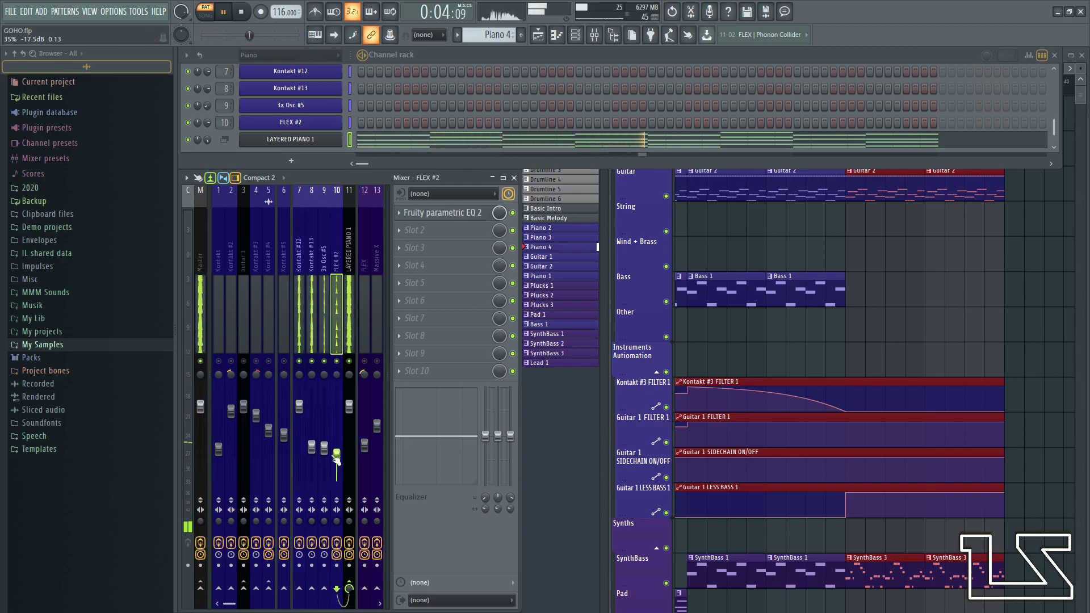
- Solo the Kontakt #13 track, add Fruity Balance in its second effect slot, and replace it with Patcher
left_click(315, 364)
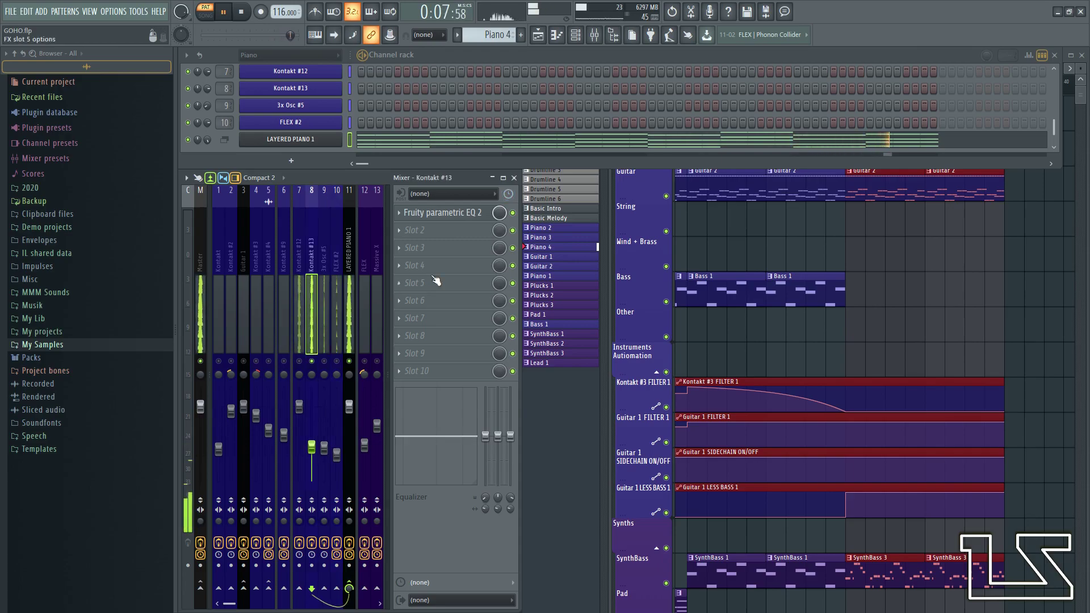
left_click(440, 228)
left_click(564, 552)
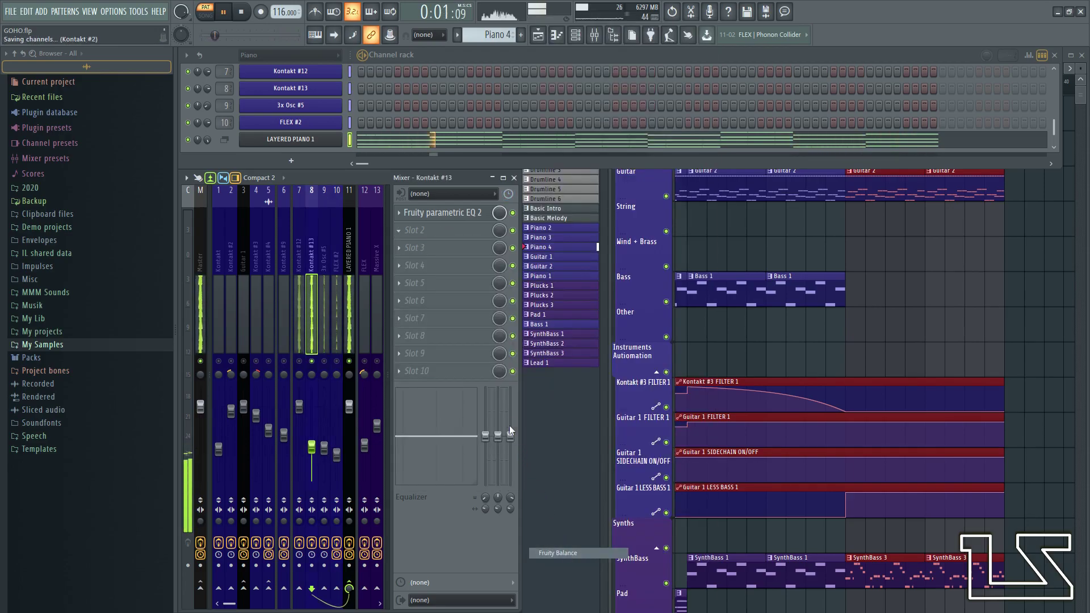
left_click(400, 233)
mouse_move(422, 249)
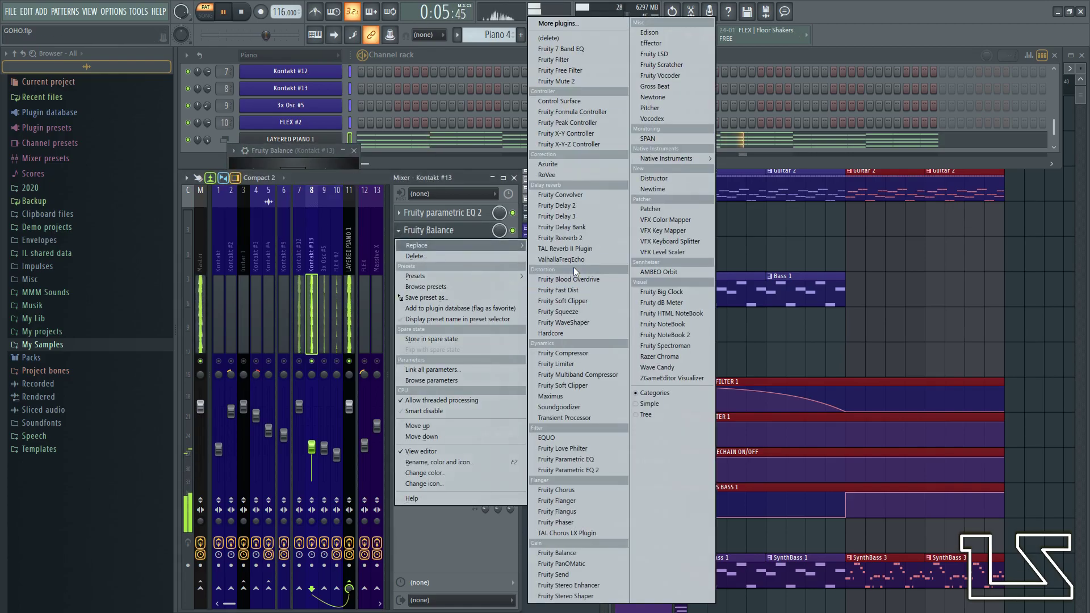
left_click(662, 208)
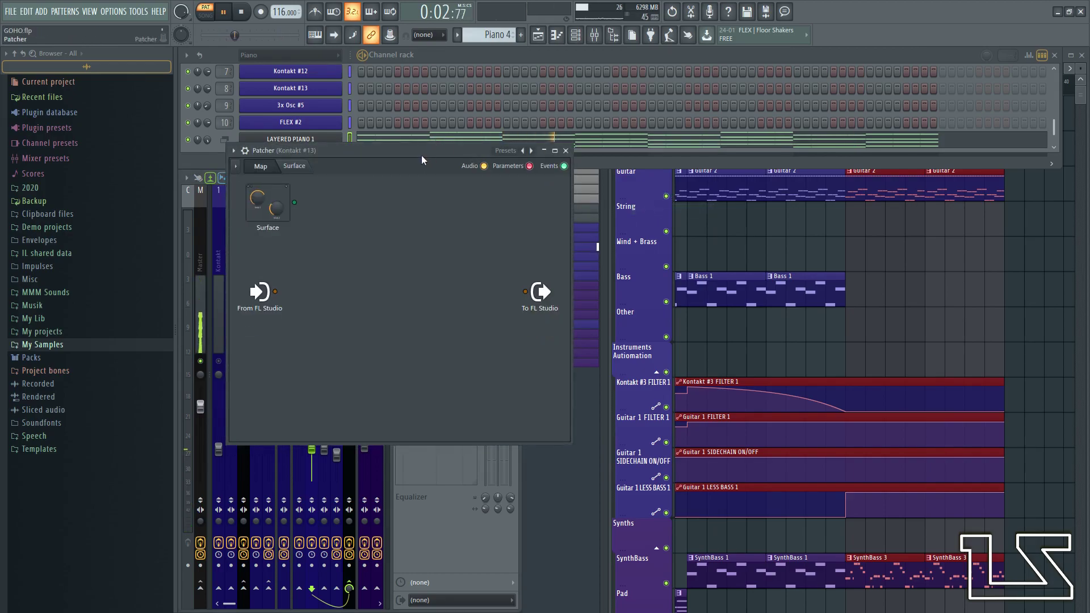
left_click_drag(421, 155, 577, 216)
- Load the Left-Right EQ by LukiZ preset from the LukiZ category in Kontakt #13's Patcher
left_click(660, 208)
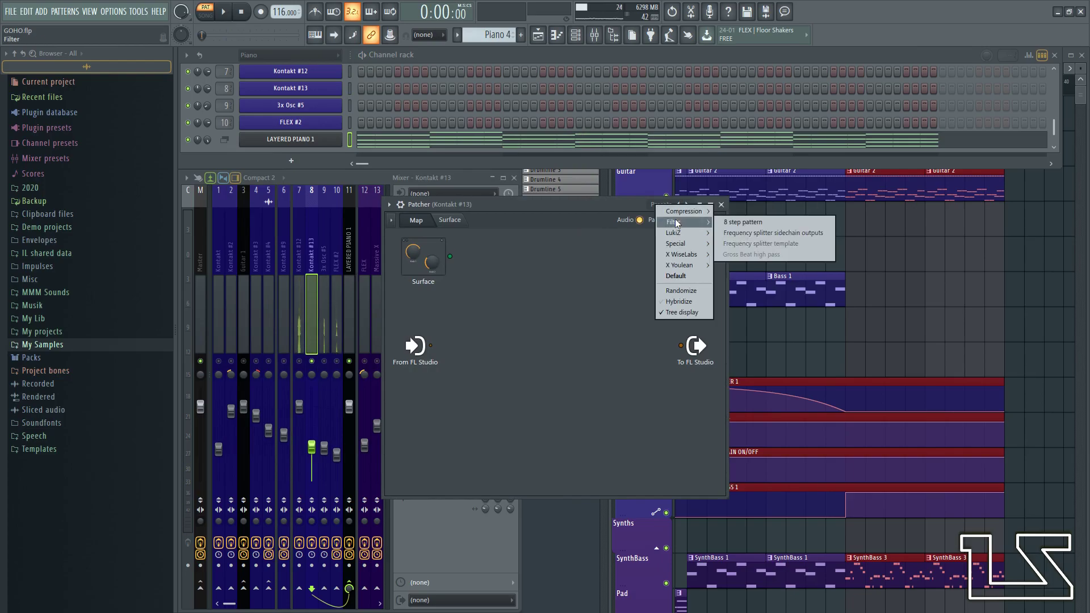
mouse_move(687, 232)
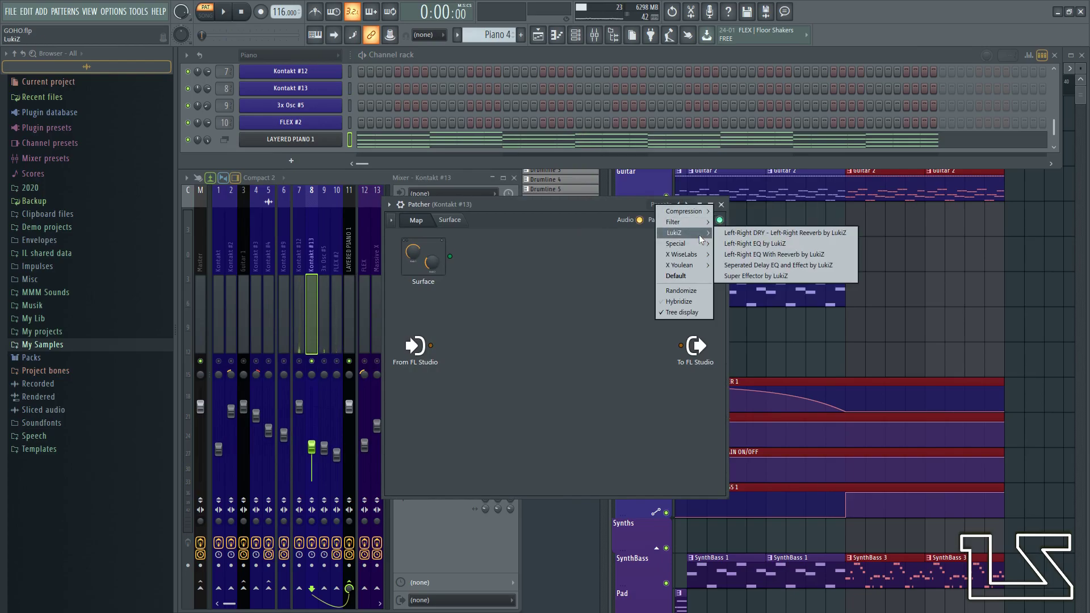
left_click(766, 244)
- Open the Patcher's Right EQ, start playback, and strongly boost band 6 in the treble
double_click(563, 265)
key("space")
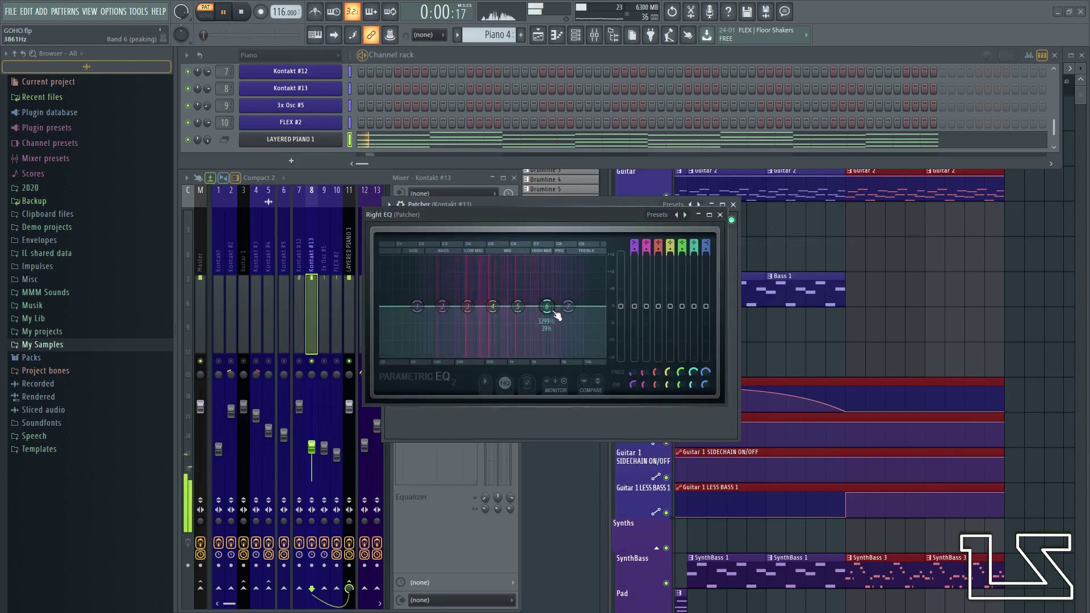
left_click_drag(582, 288, 585, 277)
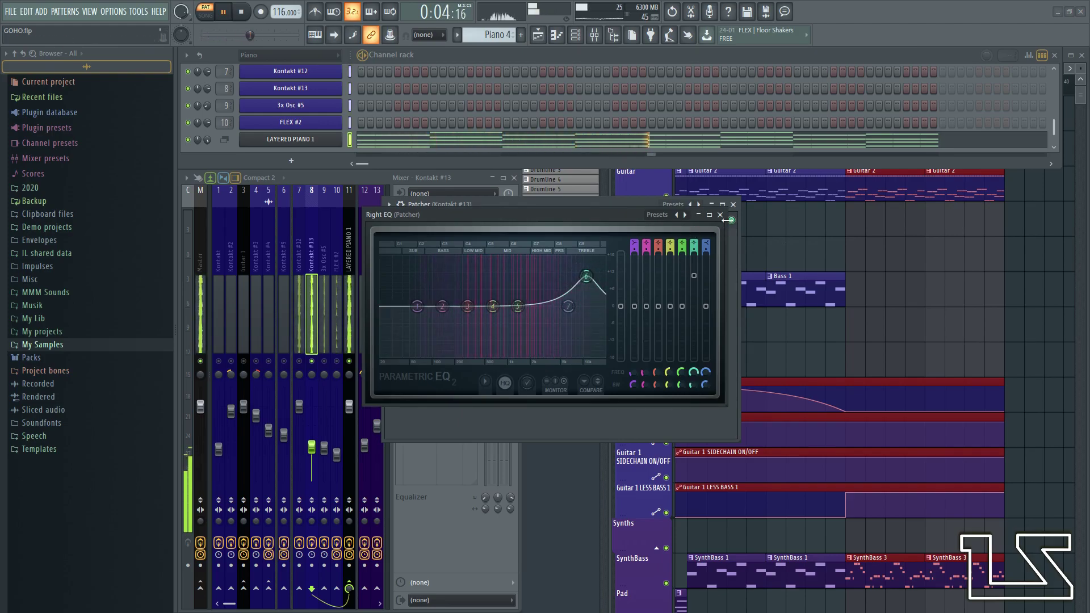
- Boost an upper-mid band in the Left EQ of Kontakt #13's Patcher, and close the Patcher
left_click(720, 215)
double_click(559, 322)
mouse_move(550, 312)
left_mouse_down()
mouse_move(544, 278)
mouse_move(547, 291)
left_mouse_up()
left_click(719, 215)
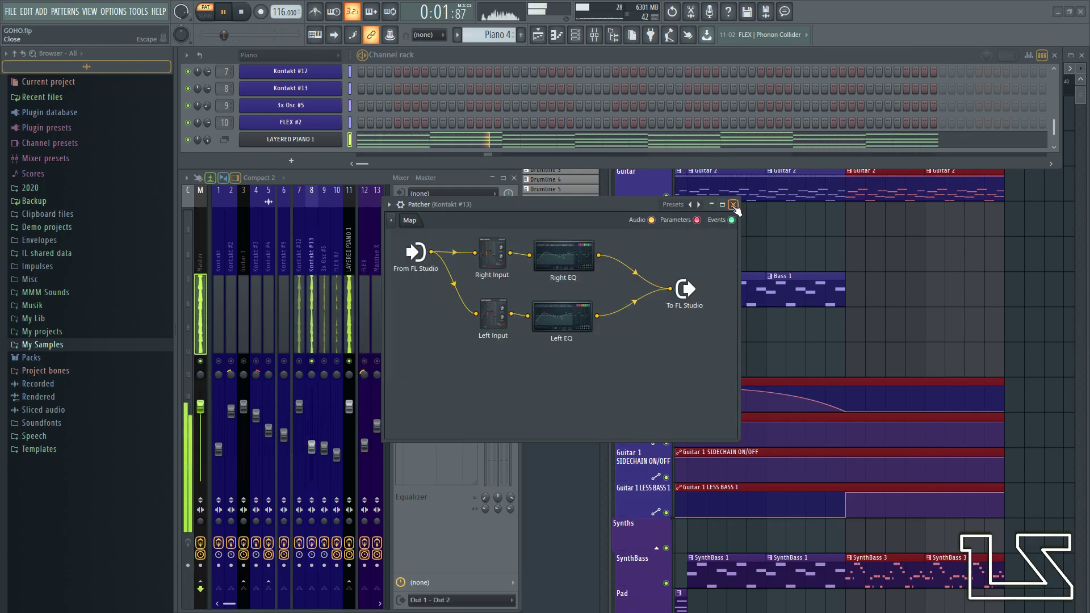
left_click(733, 204)
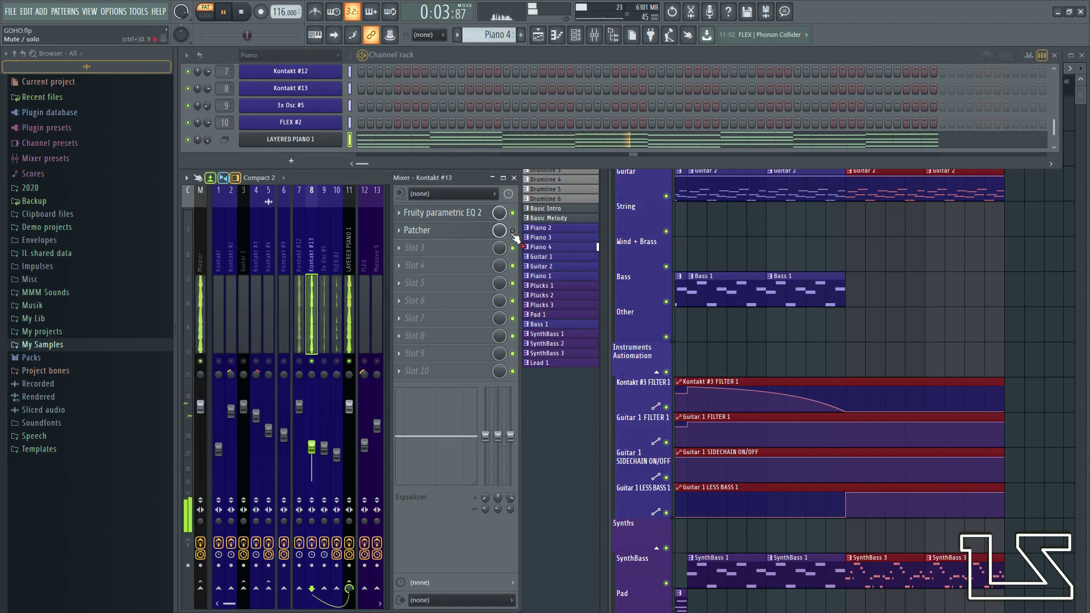
- Re-enable the Kontakt #12, 3x Osc #5 and FLEX #2 mixer tracks so they play alongside Kontakt #13
left_click(300, 362)
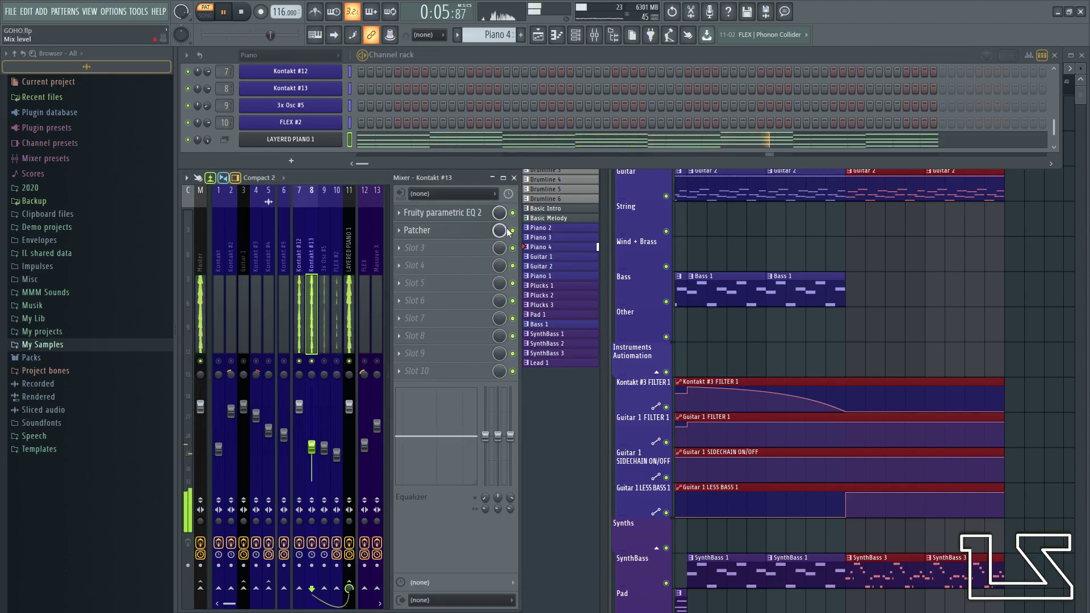
left_click(325, 361)
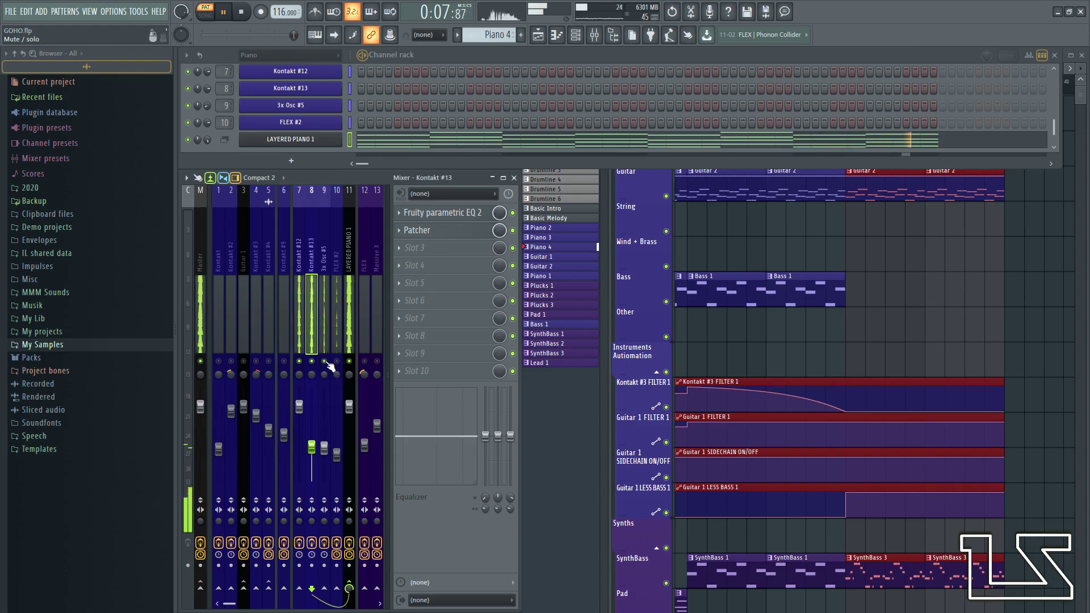
left_click(323, 332)
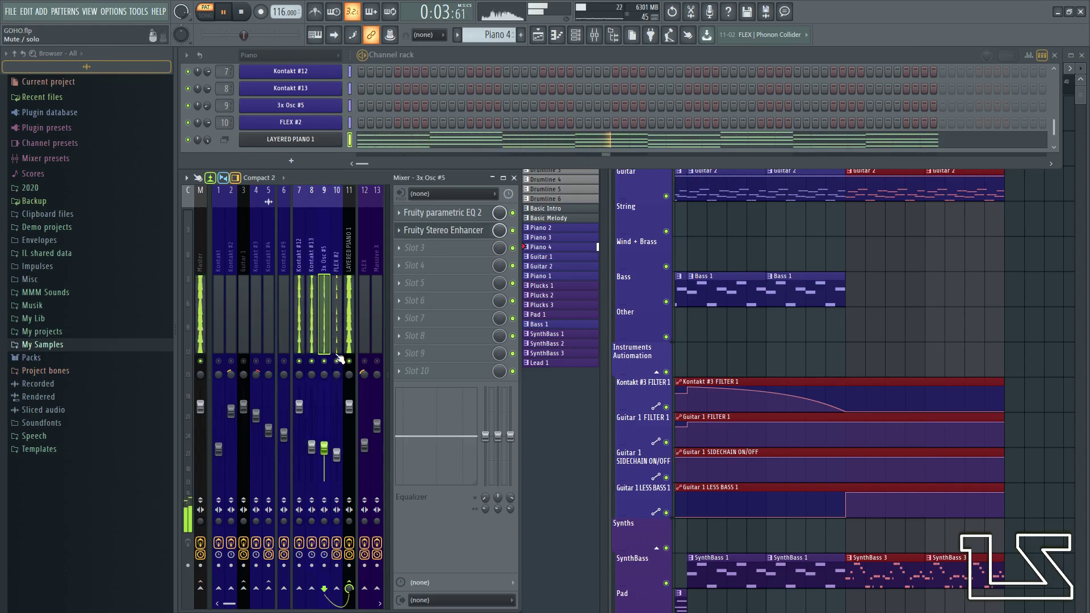
- Check Kontakt #12's existing EQ and add another Fruity Parametric EQ 2 to its second effect slot
left_click(299, 328)
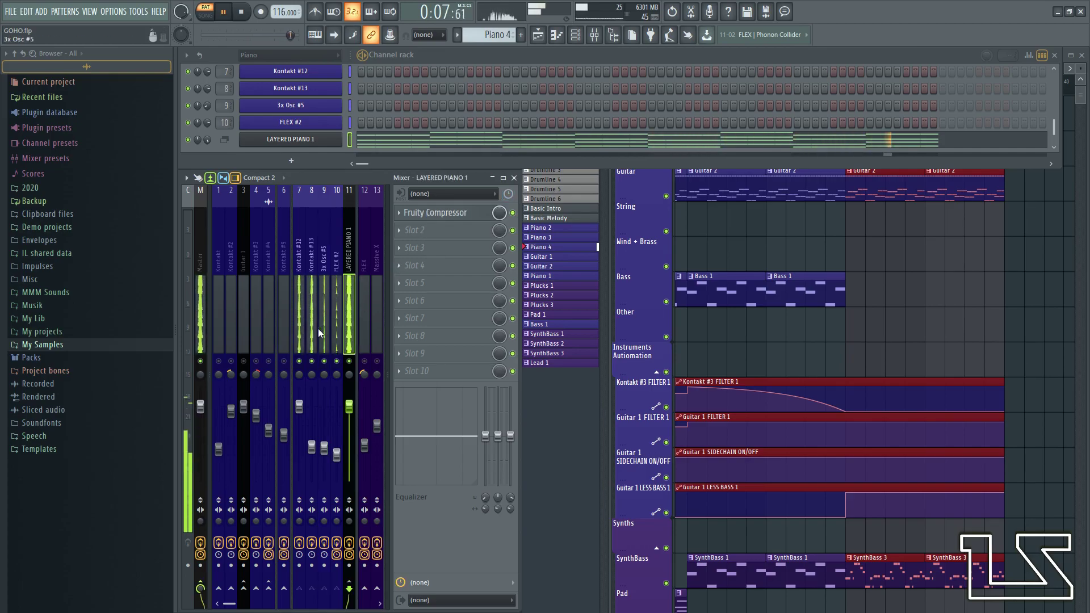
left_click(442, 212)
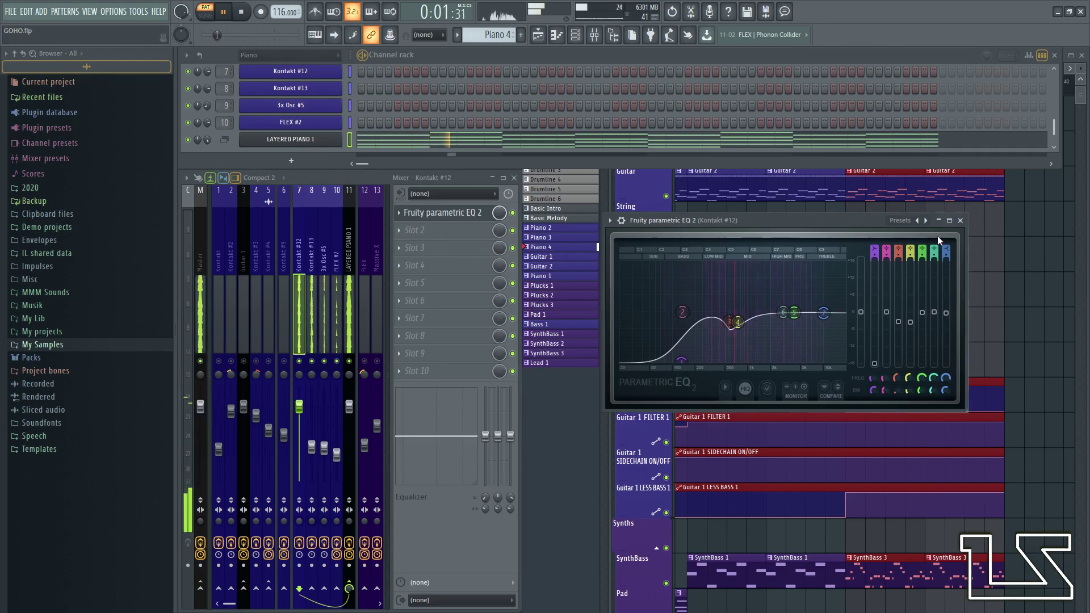
left_click(960, 222)
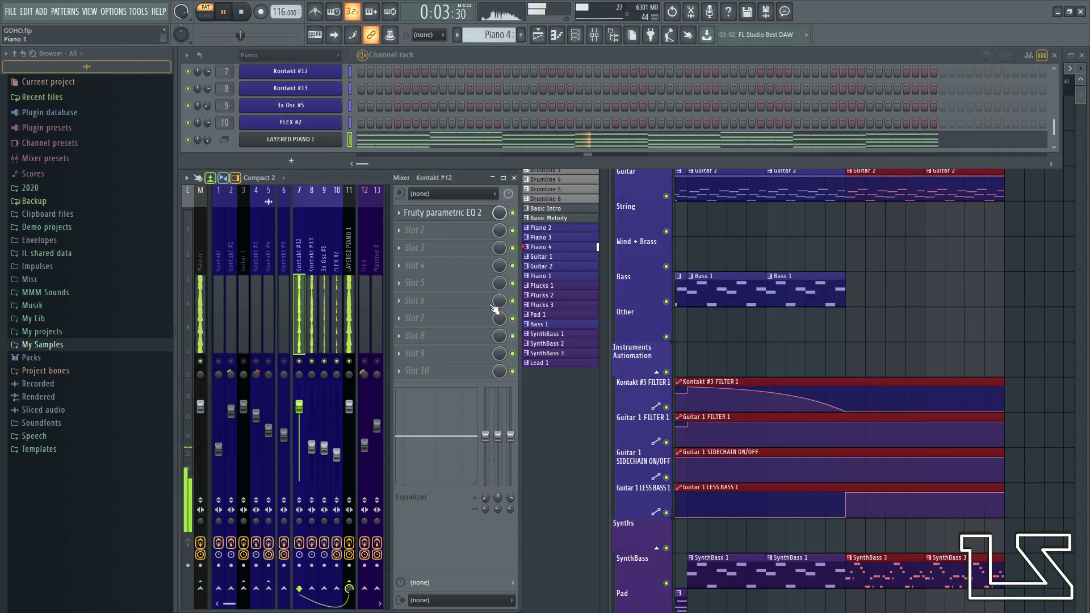
left_click(413, 248)
left_click(557, 467)
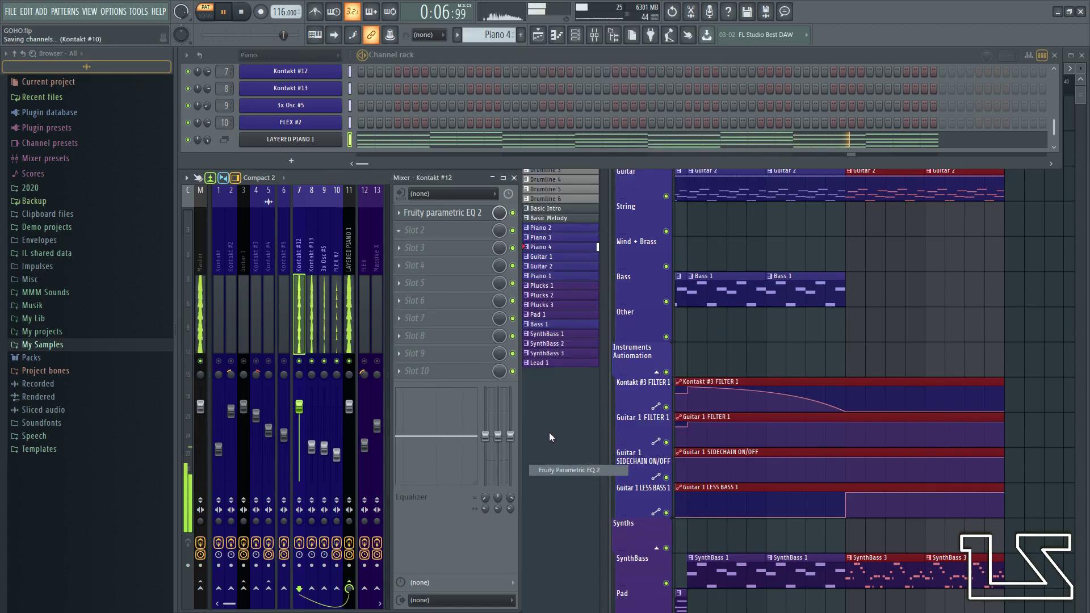
- Load a preset with low and high cuts in Kontakt #12's second EQ, and raise the low cut toward the low mids
left_click(492, 121)
mouse_move(520, 124)
left_click(669, 135)
left_click_drag(426, 213, 433, 214)
left_click_drag(227, 213, 294, 214)
left_click_drag(321, 121, 718, 214)
- Shift band 3 of Kontakt #13's first EQ slightly higher in the low mids, and close that EQ
left_click(312, 316)
left_click(448, 213)
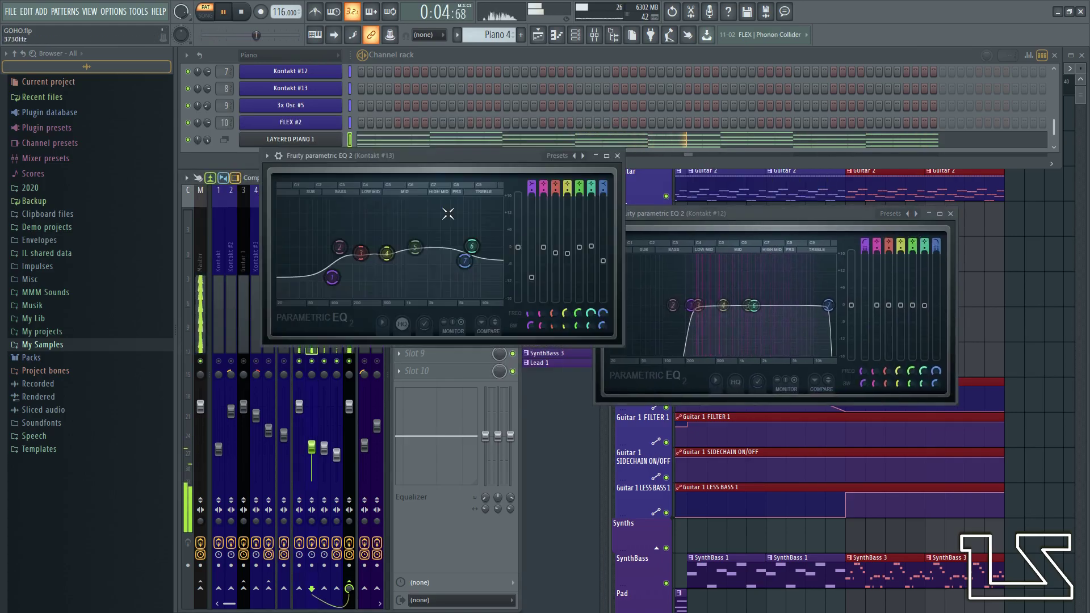
mouse_move(361, 253)
left_mouse_down()
mouse_move(368, 268)
mouse_move(377, 250)
left_mouse_up()
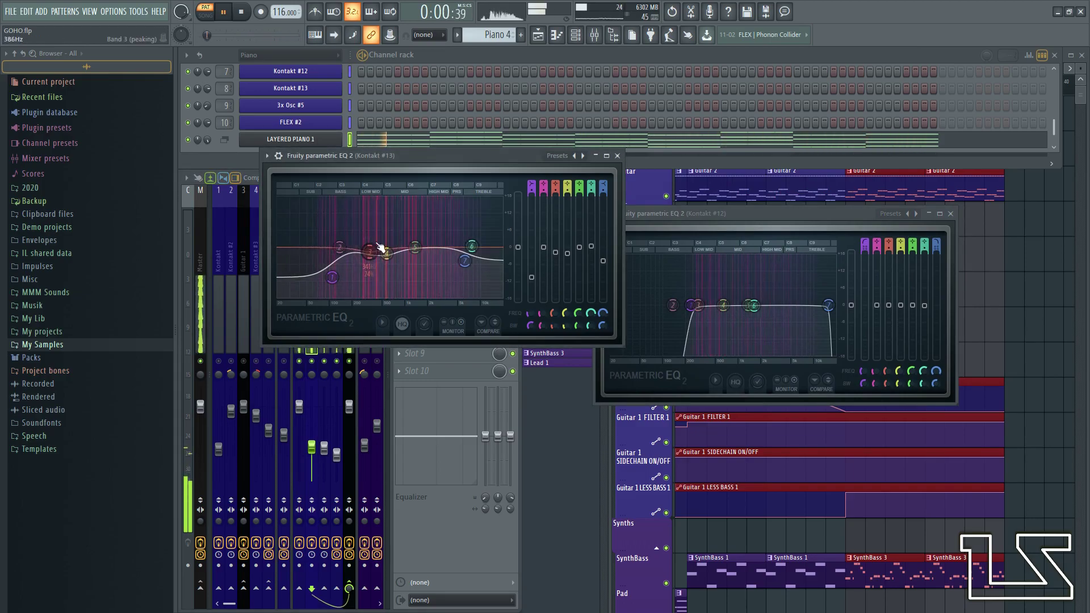
left_click(617, 155)
- Lower the high cut of Kontakt #12's second EQ to about 8567 Hz, and solo the track
left_click_drag(683, 212, 511, 170)
mouse_move(657, 264)
left_mouse_down()
mouse_move(590, 264)
mouse_move(648, 264)
mouse_move(636, 263)
left_mouse_up()
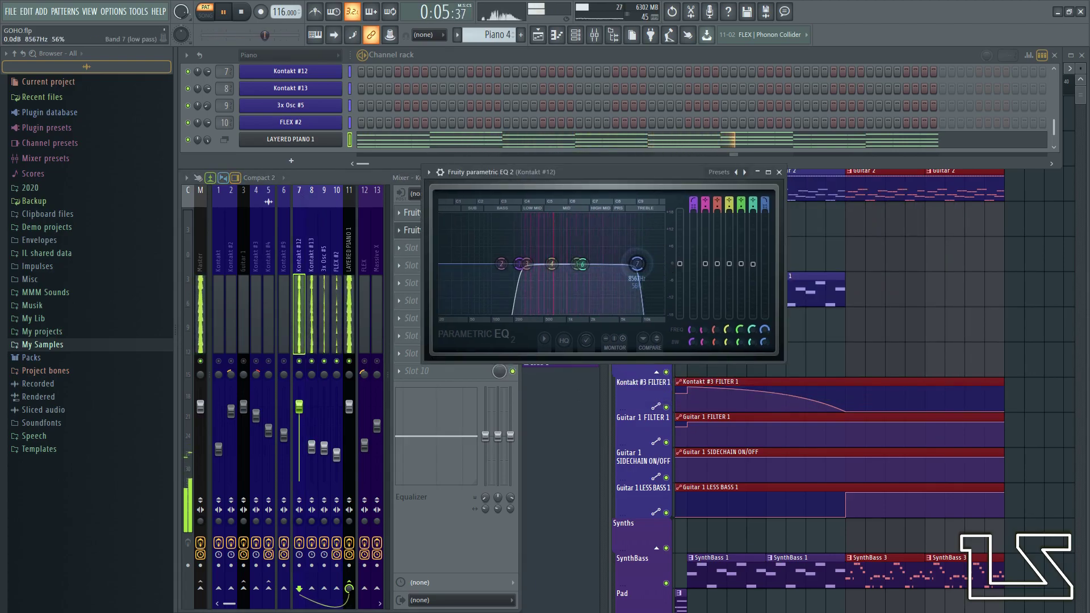
left_click(294, 361)
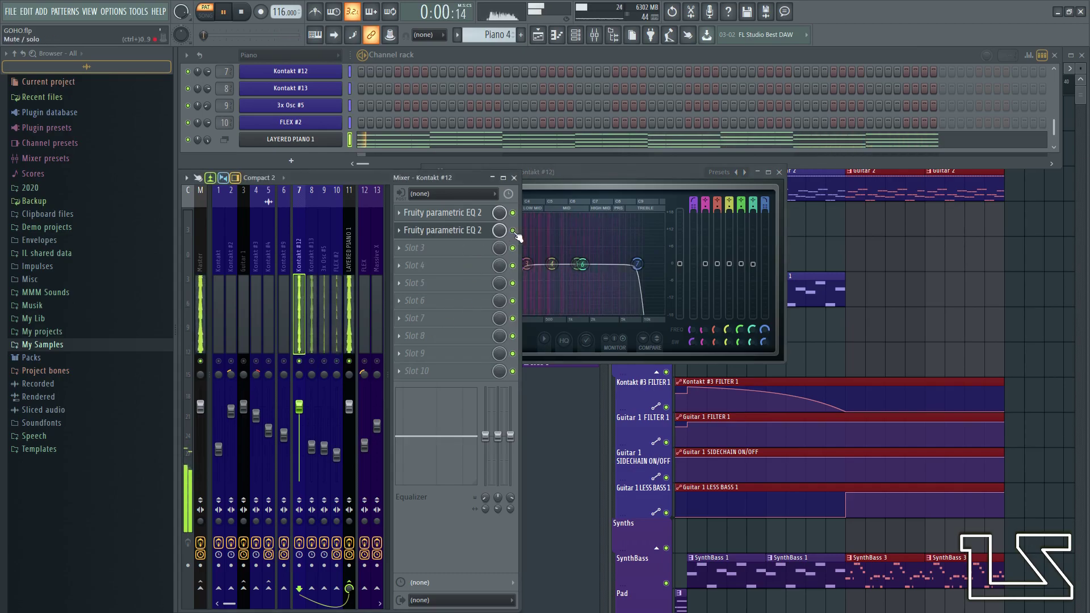
- Dip band 3 in the low mids of Kontakt #12's second EQ, and toggle the effect to compare
left_click(571, 195)
left_click_drag(531, 272, 552, 283)
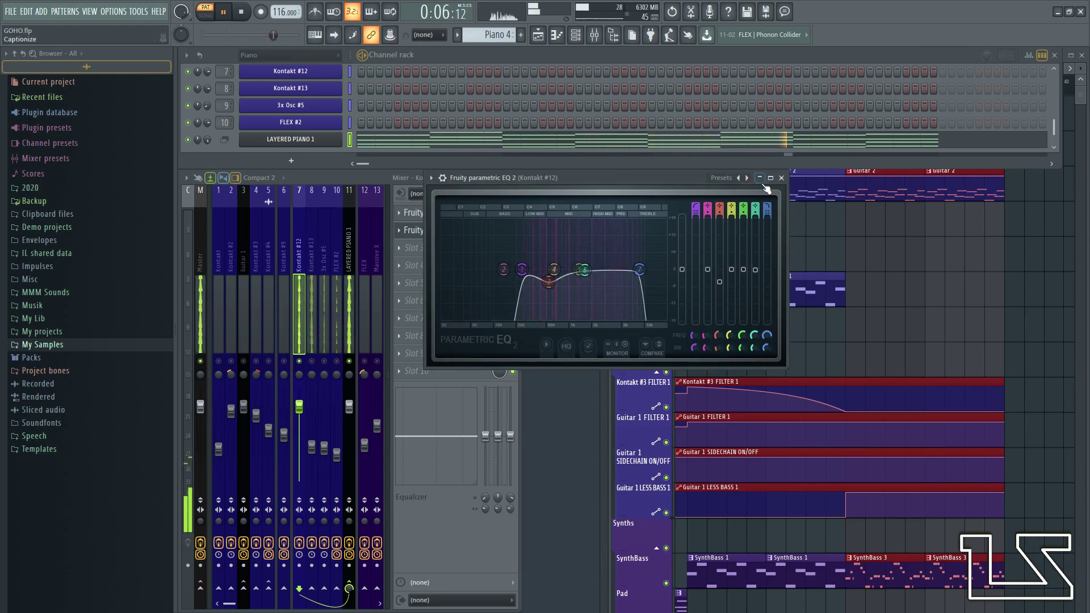
left_click_drag(639, 269, 638, 270)
left_click(780, 178)
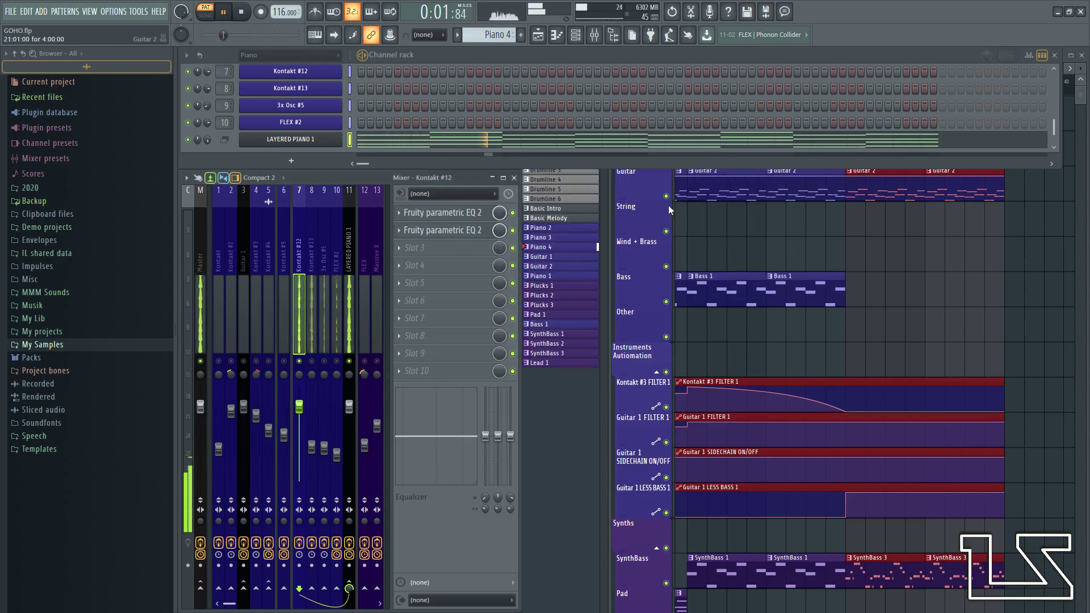
left_click(513, 230)
- Try a narrow boost and cut with band 6 around 643 Hz in Kontakt #12's second EQ, and reset the band
left_click(470, 236)
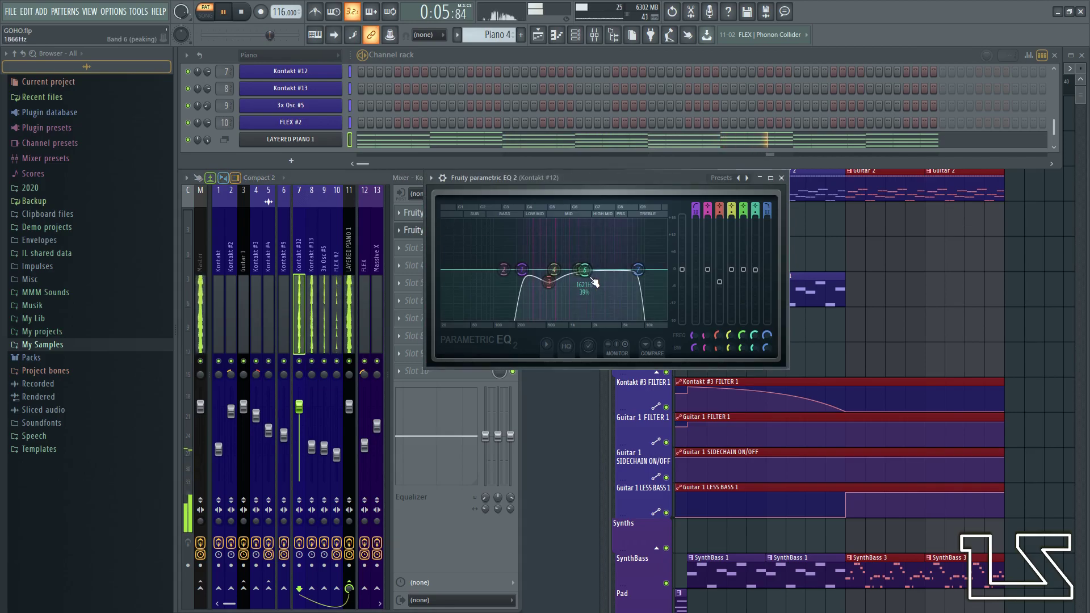
scroll(588, 274, "down", 5)
left_click_drag(585, 271, 555, 220)
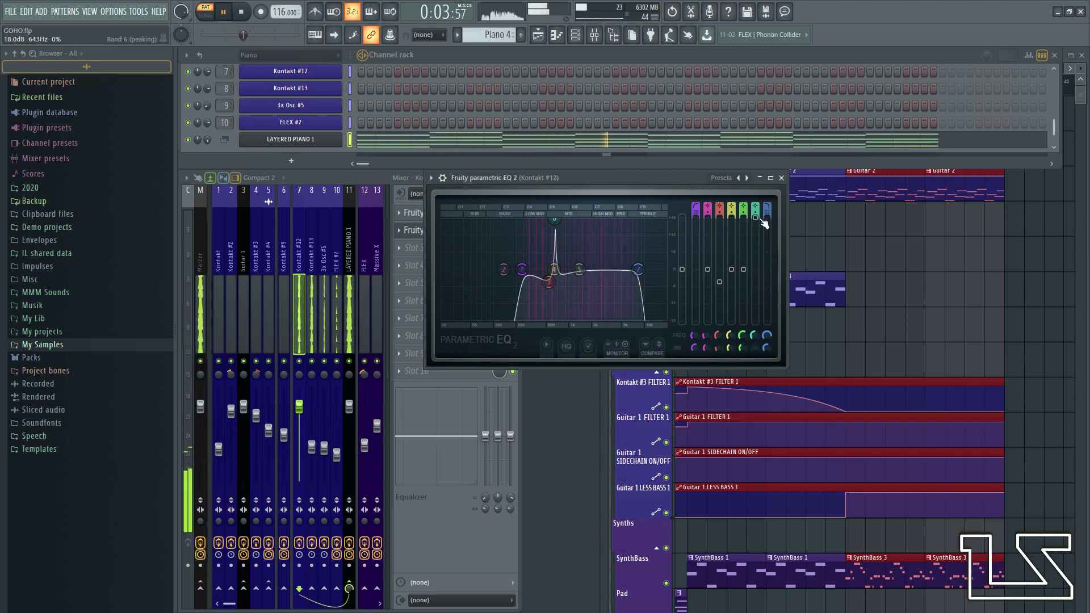
left_click_drag(758, 219, 758, 291)
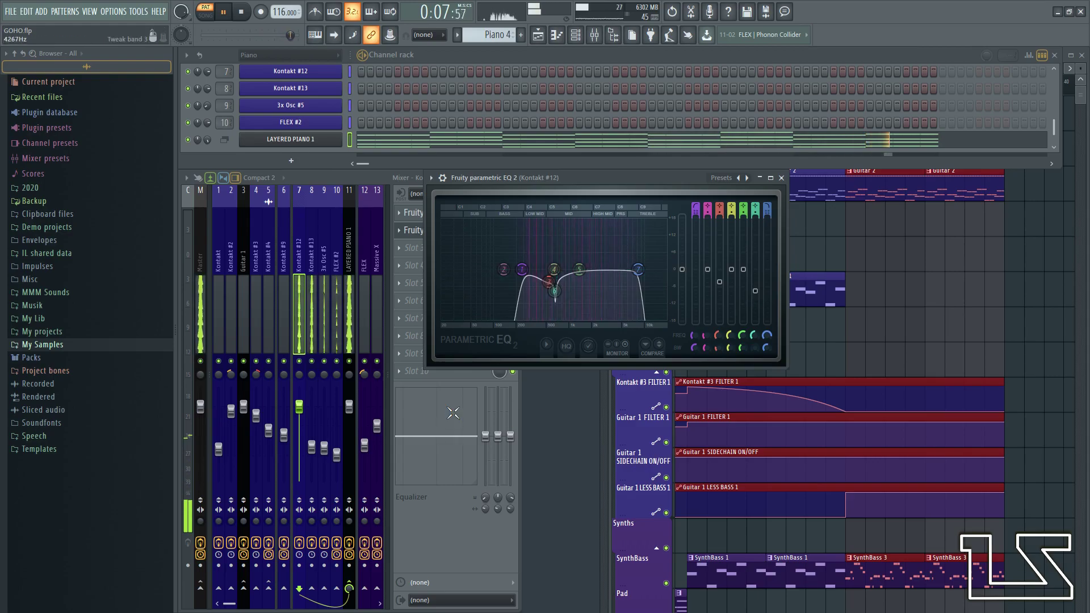
right_click(555, 290)
left_click(566, 306)
left_click(782, 178)
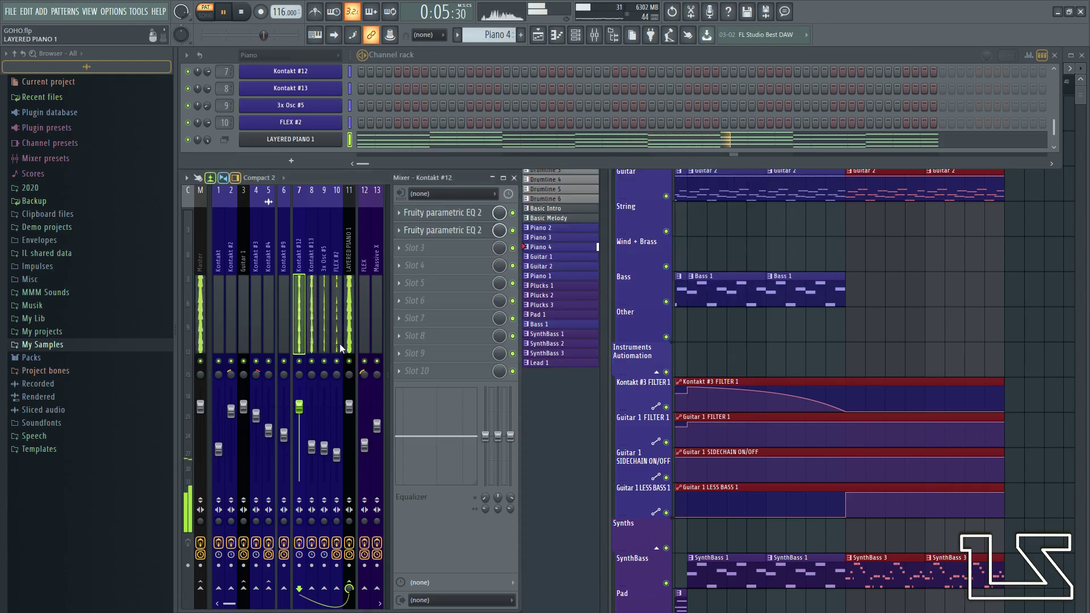
- Add a Fruity Parametric EQ 2 to Kontakt #13's third effect slot
left_click(315, 349)
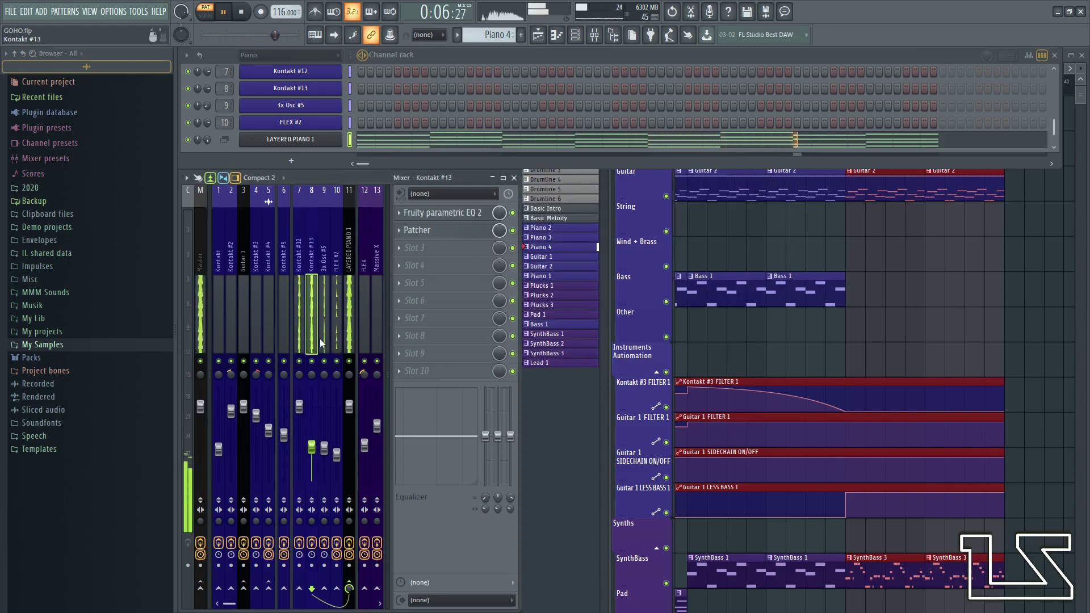
left_click(420, 249)
left_click(547, 471)
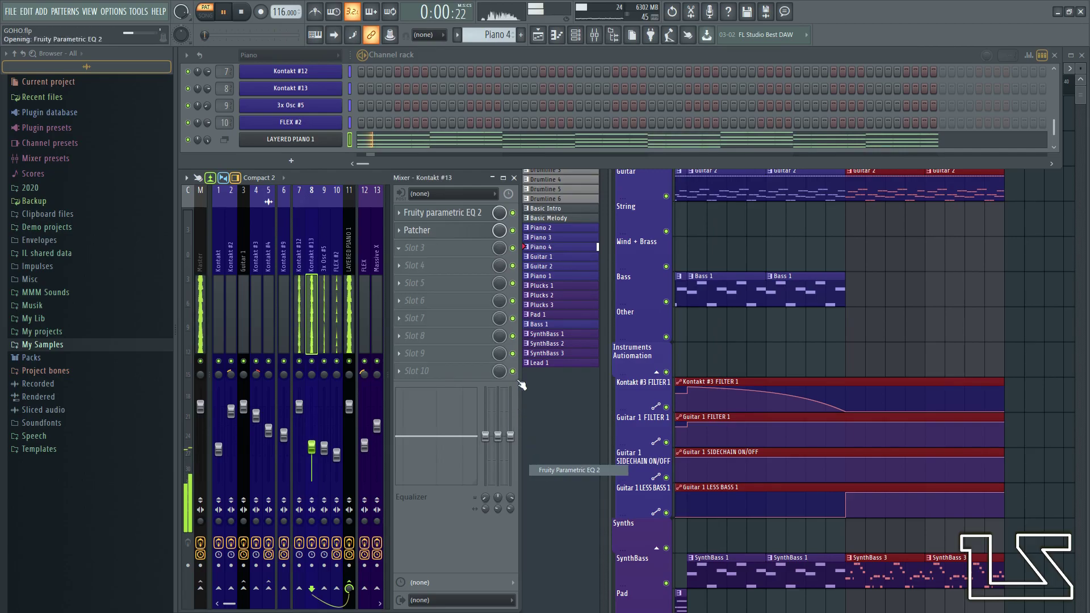
left_click_drag(387, 167, 585, 245)
- Load a preset with low and high cuts in Kontakt #13's new EQ, tighten both cuts, and slightly dip band 6 in the mids
right_click(732, 244)
mouse_move(769, 260)
left_click(891, 262)
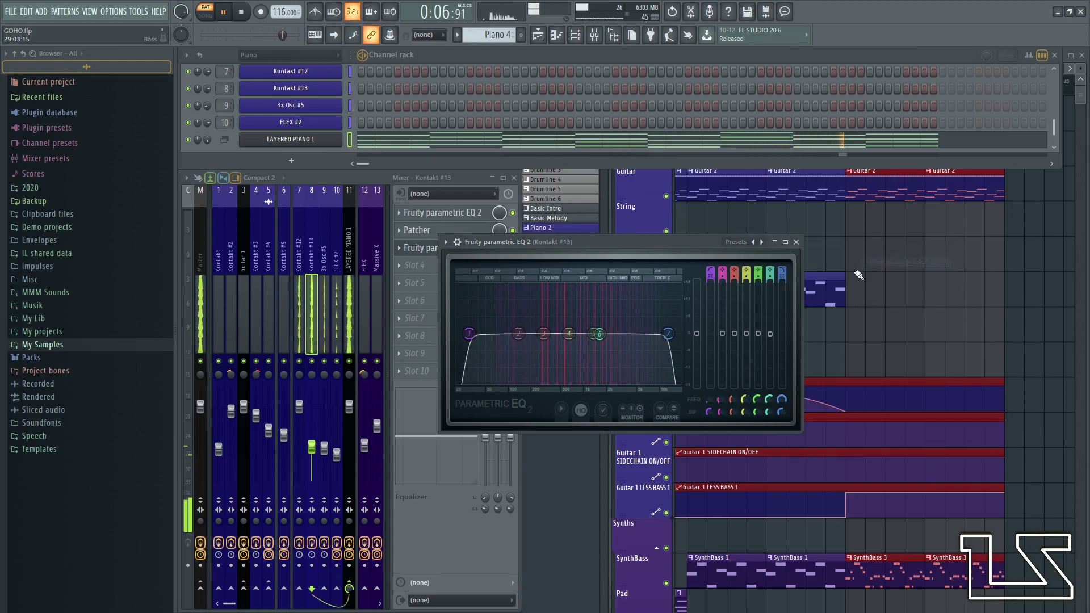
left_click_drag(469, 333, 534, 334)
left_click_drag(668, 333, 564, 340)
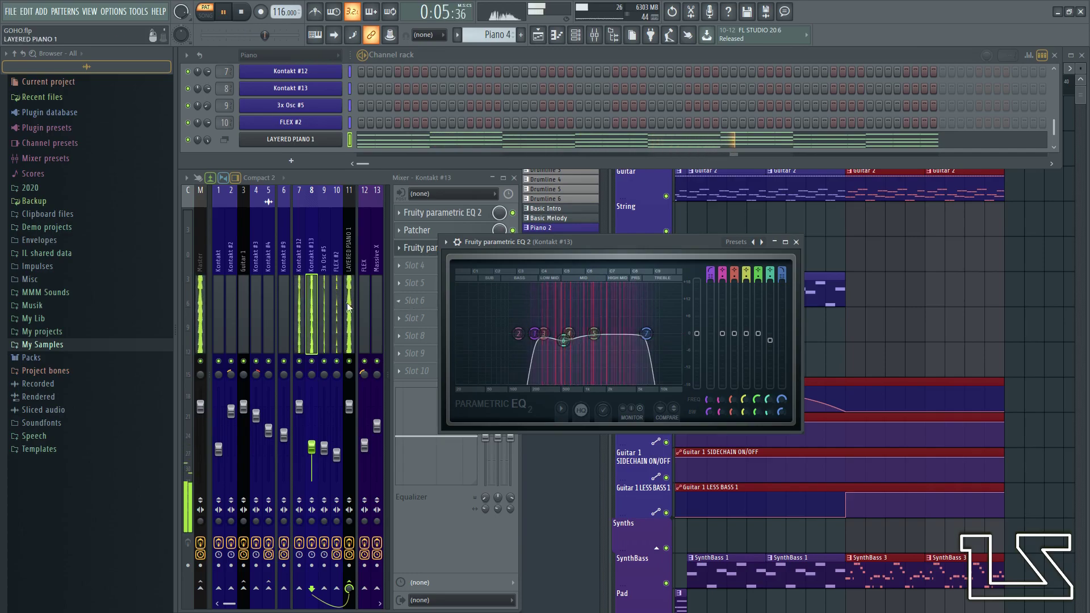
- Reset band 3 in Kontakt #12's second EQ
left_click(299, 291)
left_click(417, 213)
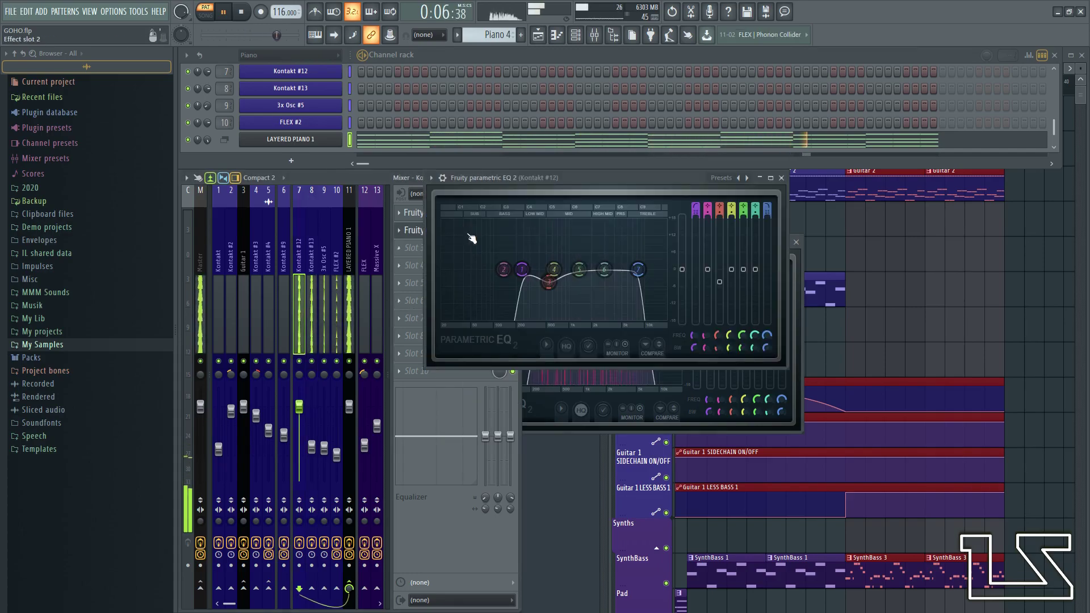
right_click(547, 281)
left_click(570, 299)
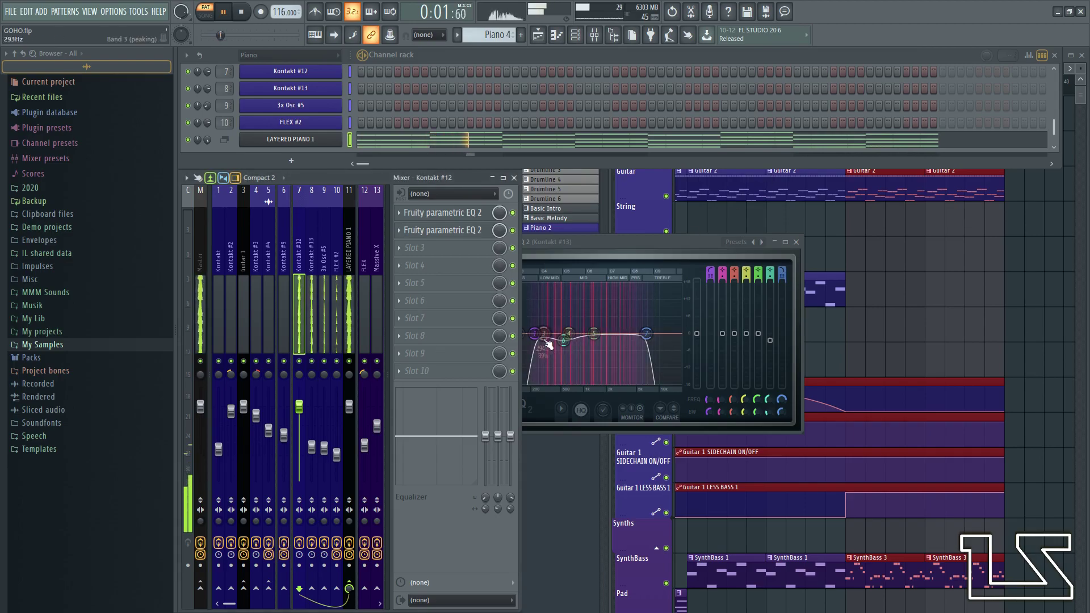
- Reset band 6 in Kontakt #13's third-slot EQ and raise its low cut slightly
right_click(563, 340)
left_click(580, 355)
left_click_drag(535, 333, 542, 334)
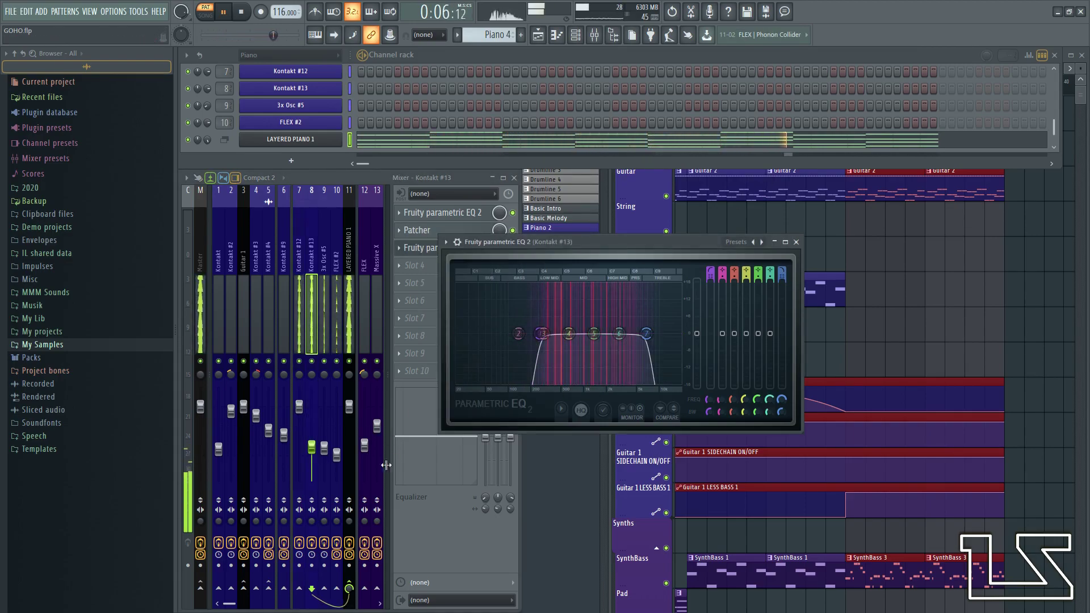
- Compare Kontakt #13's third-slot EQ with its flat spare state, return to the cut curve, and close the EQ
left_click_drag(489, 243, 663, 303)
left_click(849, 471)
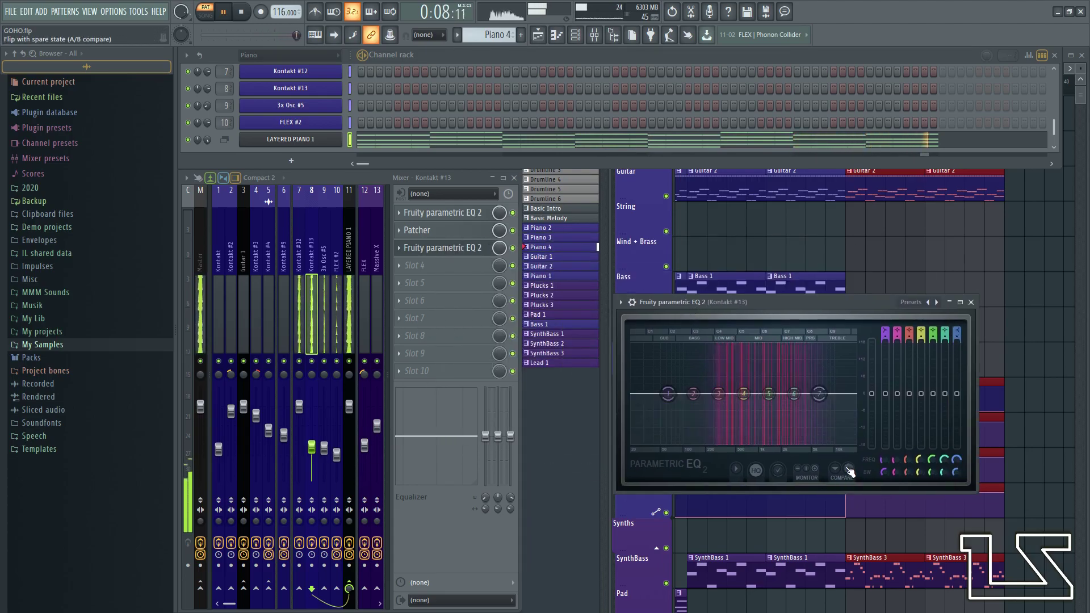
left_click(848, 470)
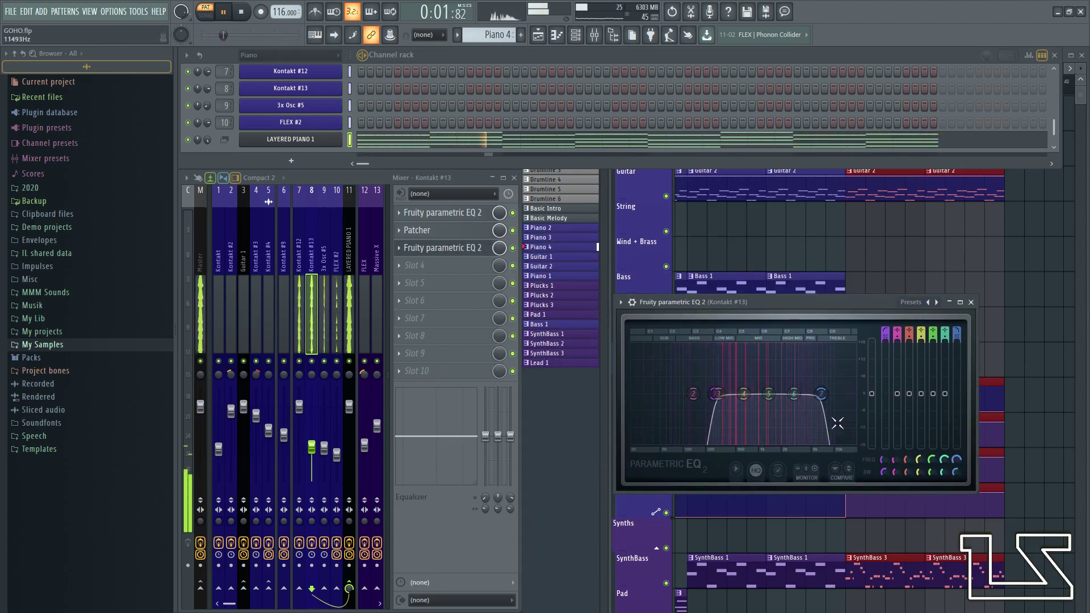
left_click(971, 302)
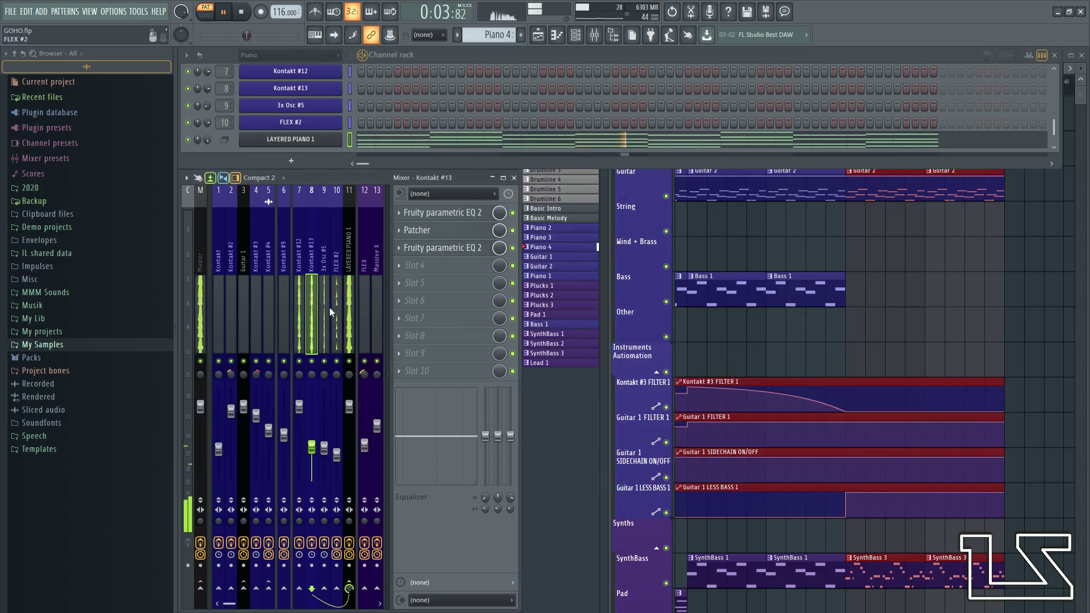
- Add a Fruity Parametric EQ 2 to 3x Osc #5's third effect slot and load a preset with low and high cuts
left_click(319, 308)
left_click(415, 248)
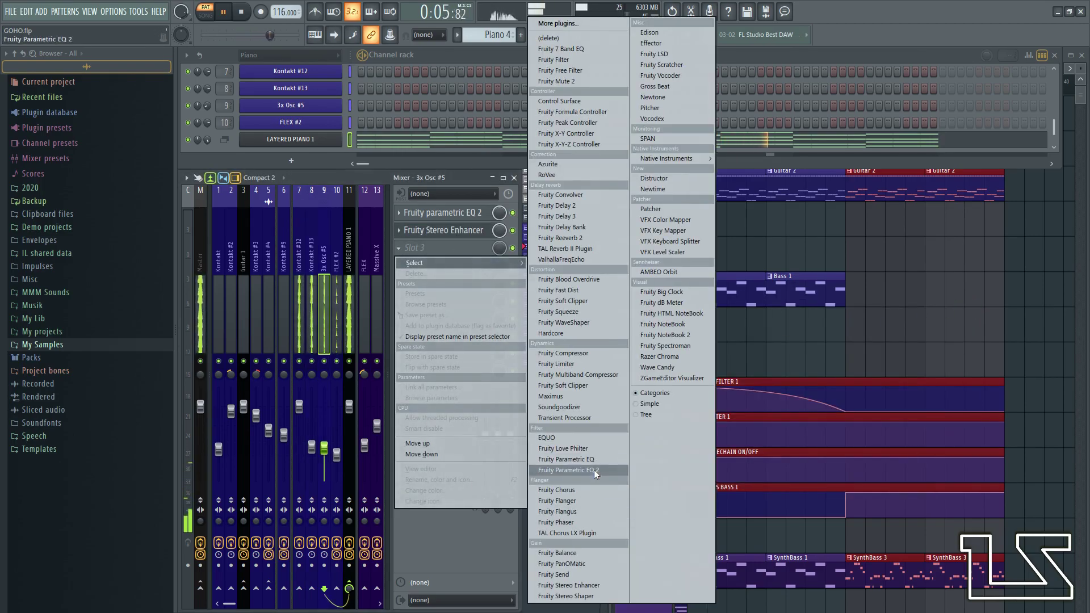
left_click(595, 469)
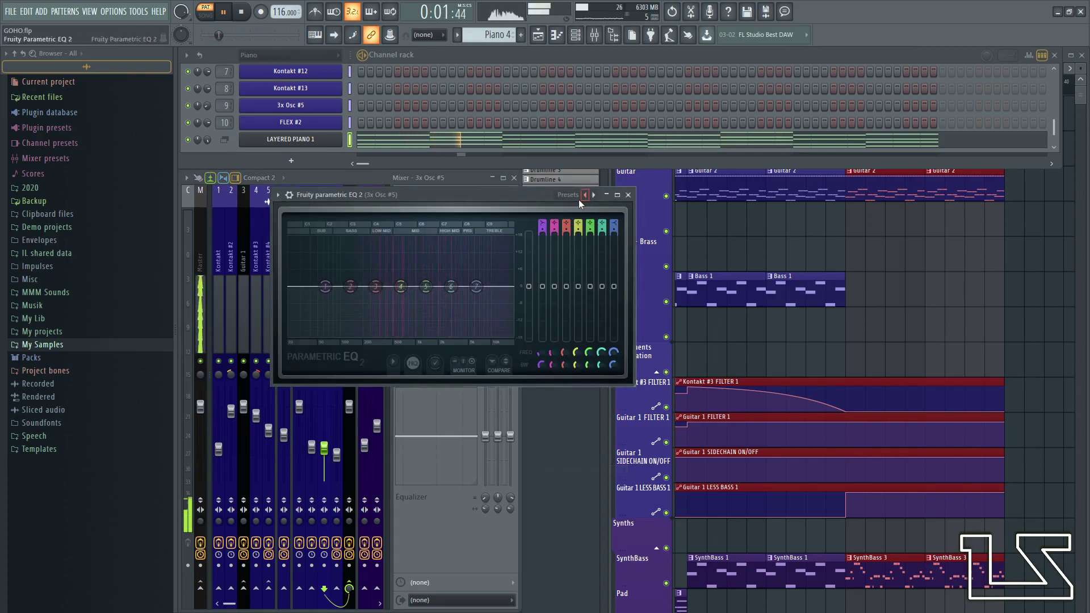
left_click(576, 197)
mouse_move(594, 203)
mouse_move(653, 196)
left_click(736, 213)
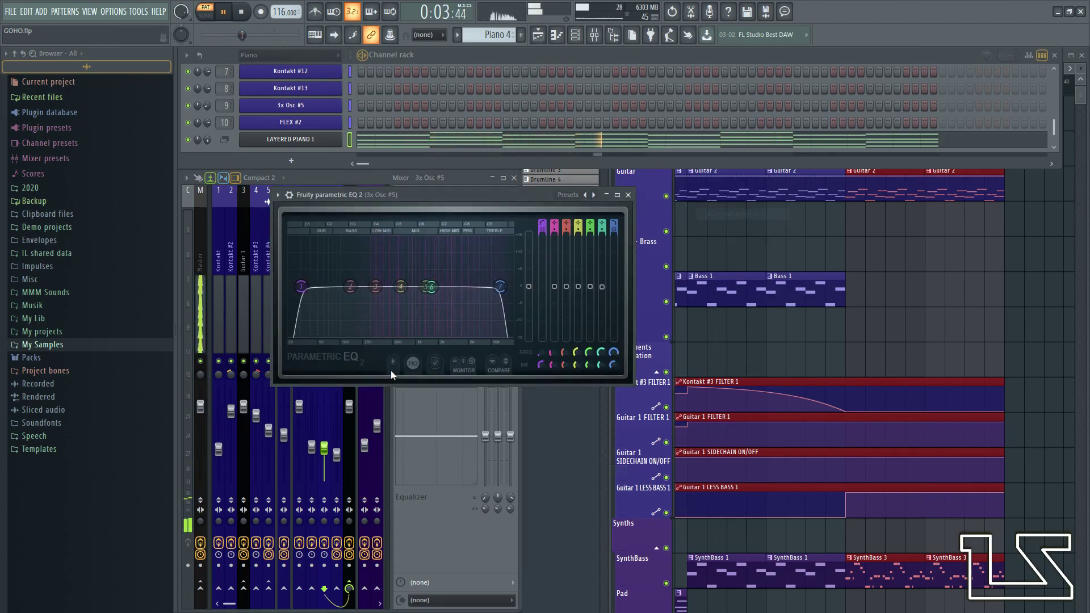
- Raise the low cut of 3x Osc #5's new EQ to just above 1 kHz, and set its high cut to about 17 kHz
left_click_drag(500, 287, 504, 286)
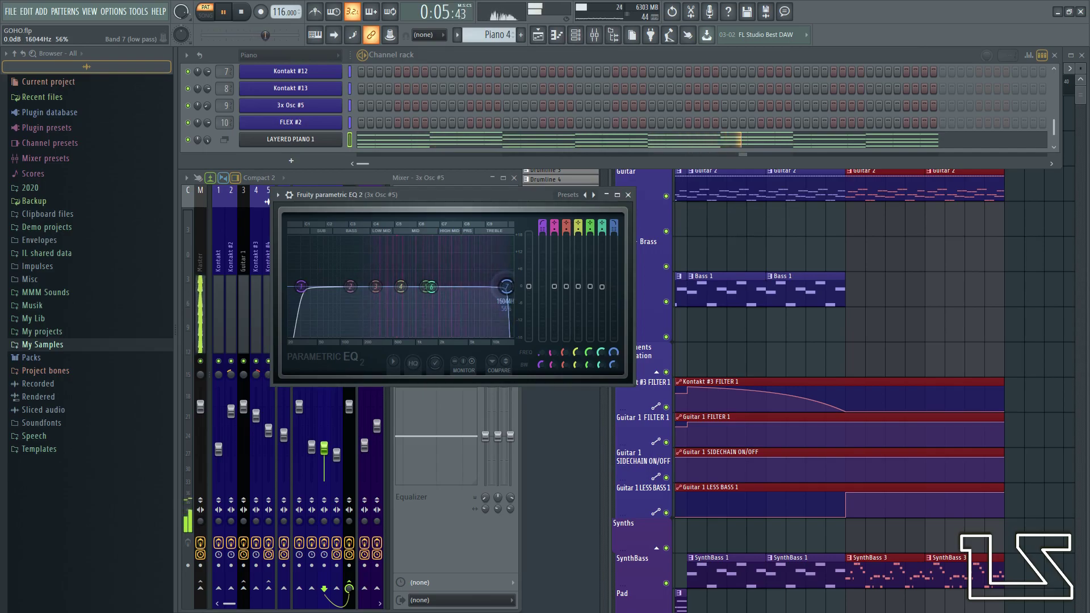
left_click_drag(301, 287, 428, 287)
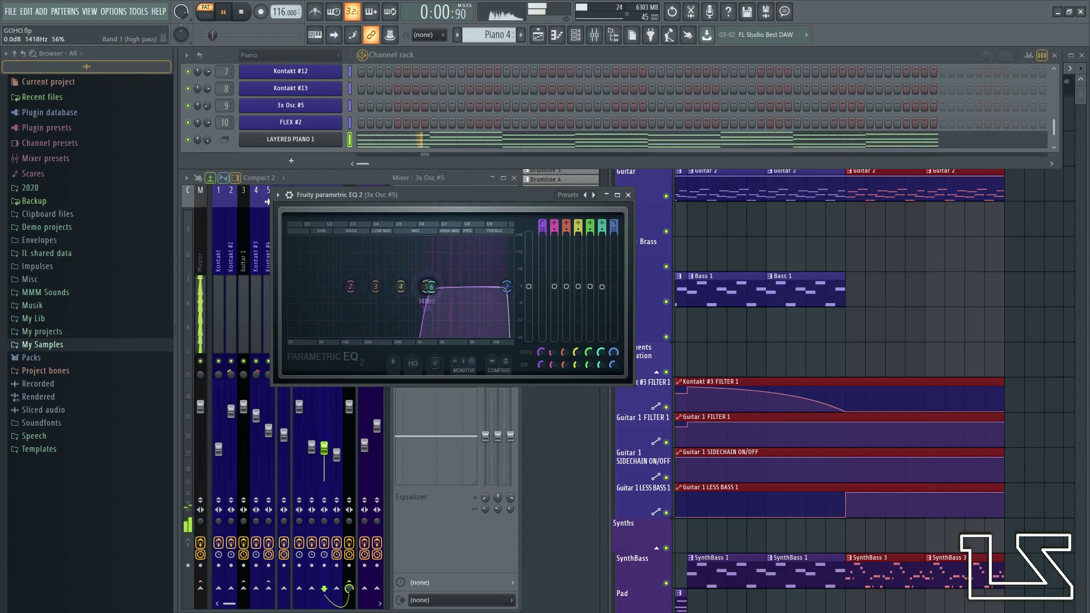
mouse_move(506, 286)
left_mouse_down()
mouse_move(477, 286)
mouse_move(511, 286)
left_mouse_up()
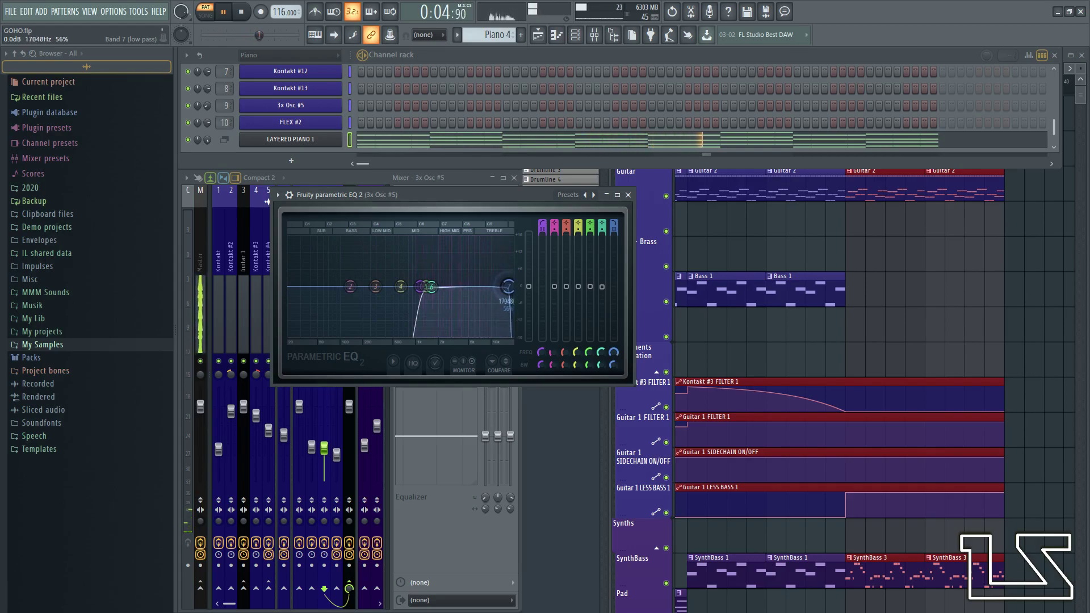
- Raise the low cut of 3x Osc #5's third-slot EQ to about 1.2 kHz and close the EQ
left_click_drag(463, 196, 631, 246)
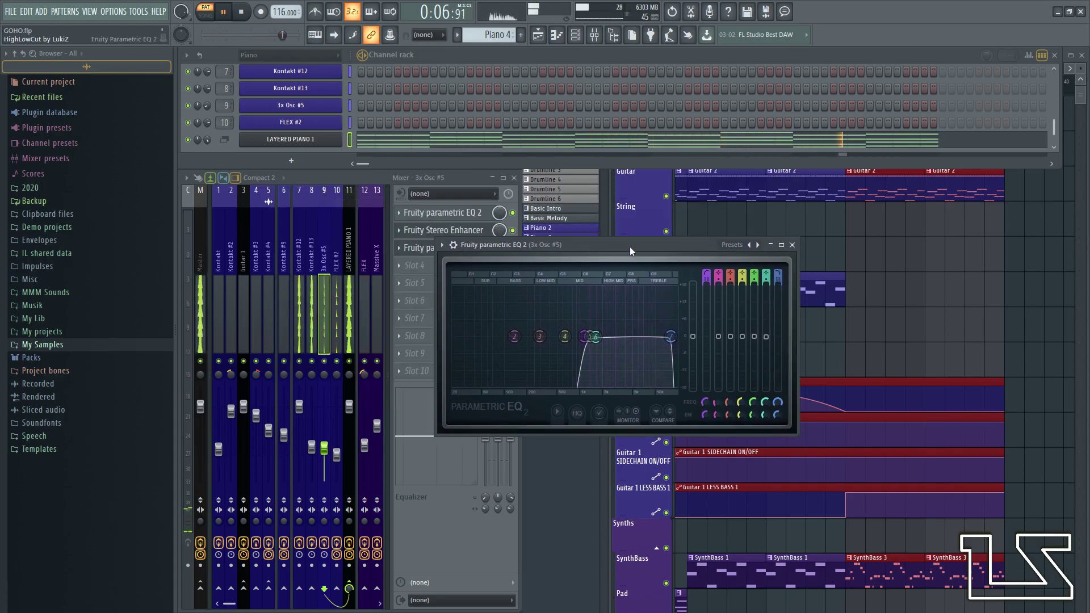
left_click_drag(589, 339, 592, 341)
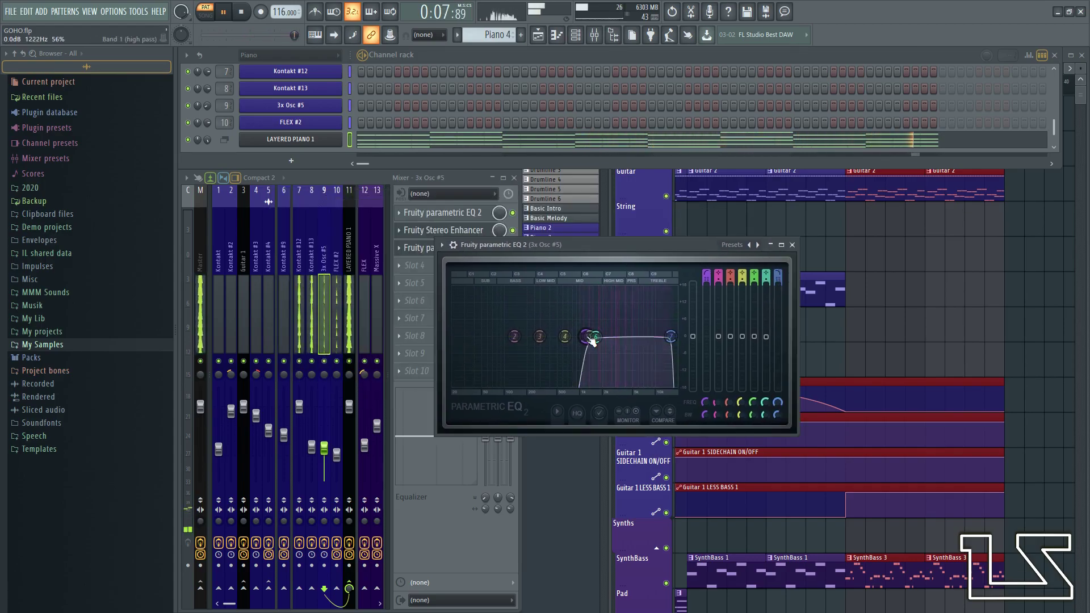
left_click(792, 245)
- Add a Fruity Parametric EQ 2 to FLEX #2's second effect slot and load the HighLowCut preset
left_click(336, 255)
left_click(455, 229)
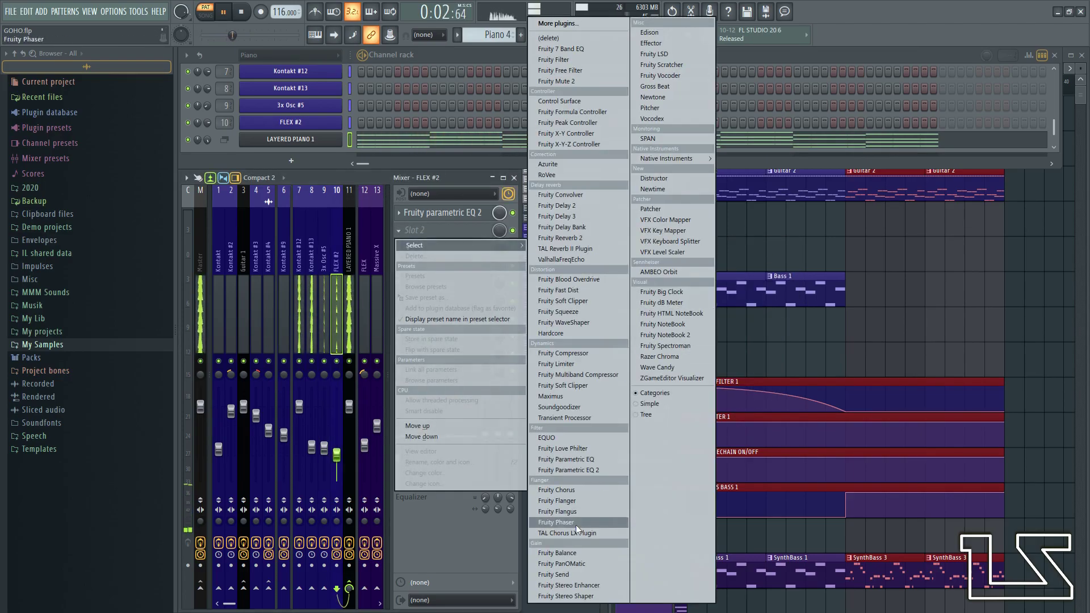
left_click(574, 470)
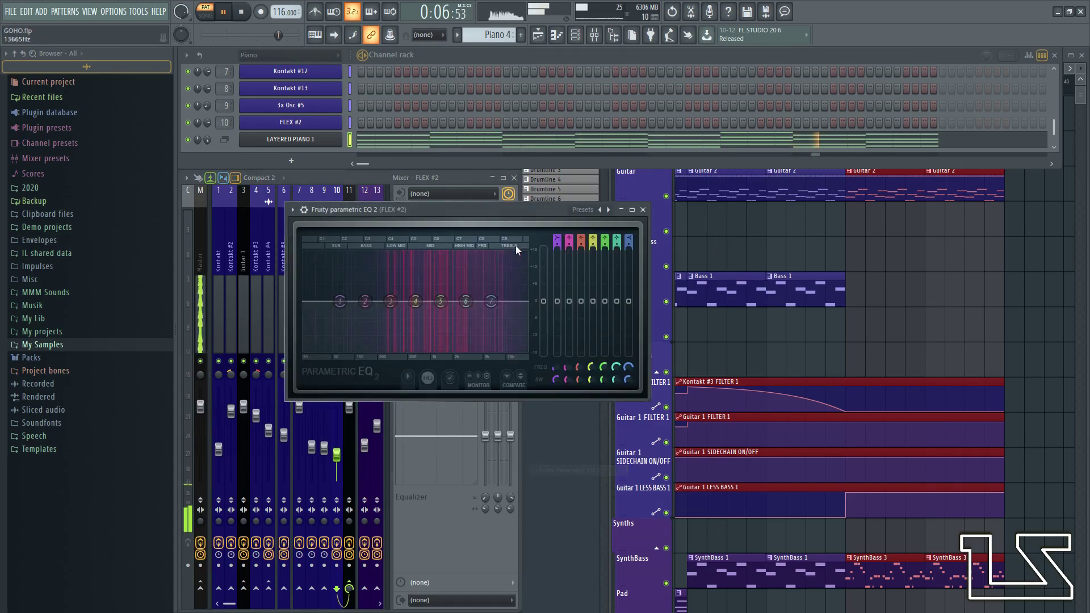
left_click(577, 211)
mouse_move(607, 216)
left_click(730, 226)
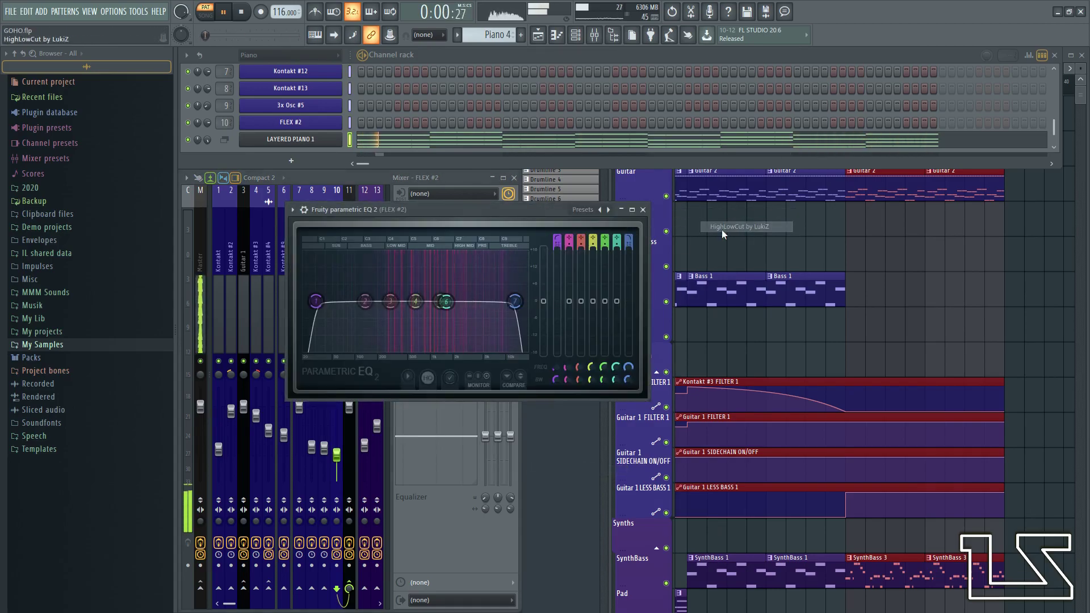
- Raise the high cut of FLEX #2's new EQ slightly and move its low cut up into the bass range
left_click_drag(515, 301, 521, 302)
left_click_drag(316, 302, 354, 301)
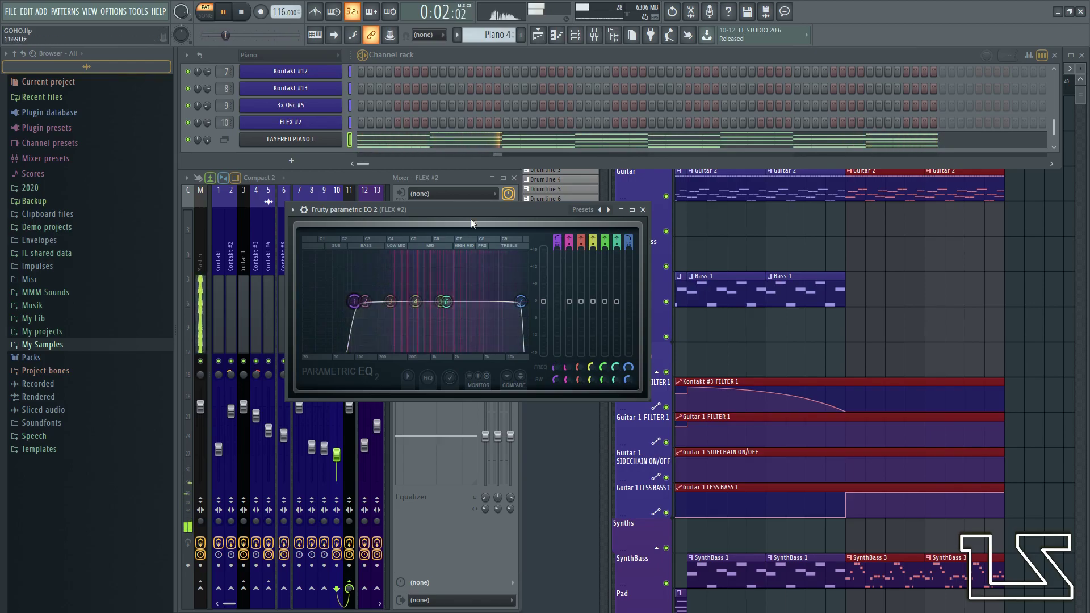
left_click_drag(456, 210, 679, 252)
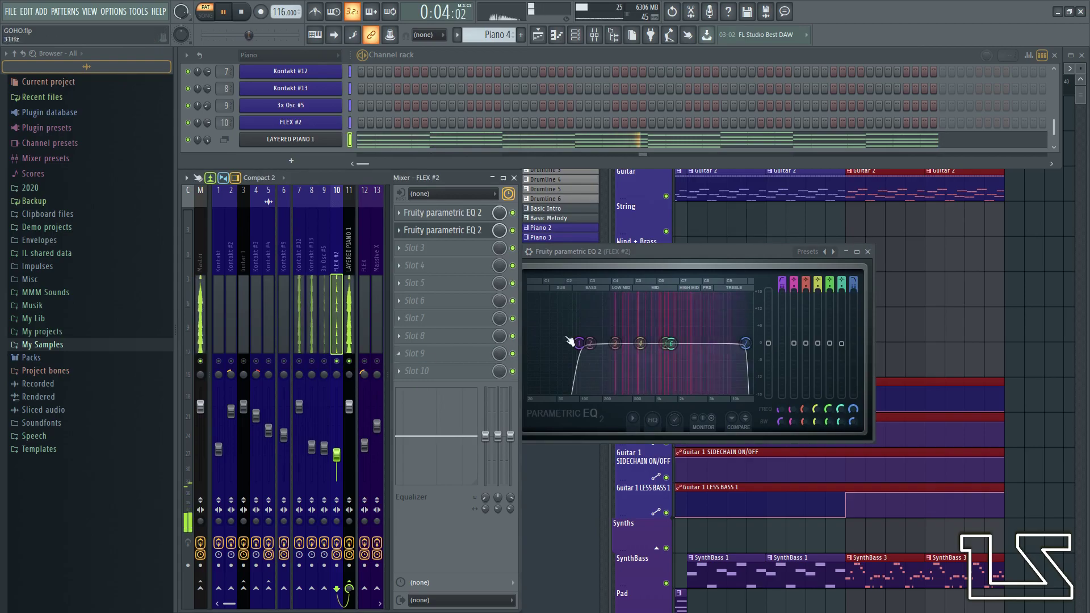
mouse_move(583, 344)
left_mouse_down()
mouse_move(697, 344)
mouse_move(596, 344)
left_mouse_up()
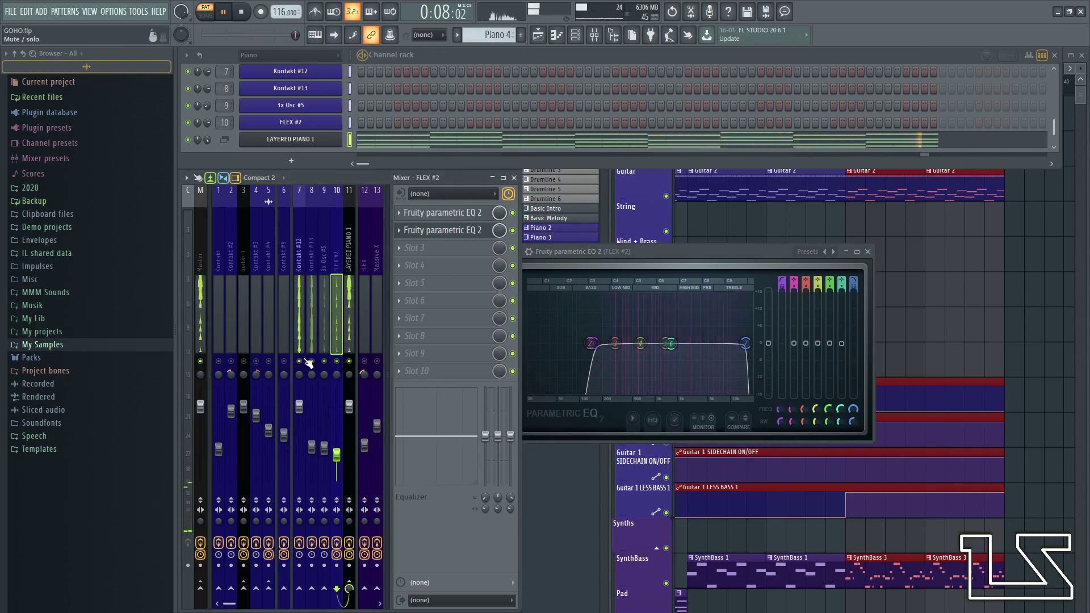
- Raise FLEX #2's fader, and set its second EQ's low cut to about 380 Hz with band 4 at about -9.9 dB near 342 Hz
left_click_drag(336, 448, 336, 412)
left_click_drag(591, 344, 657, 342)
key("space")
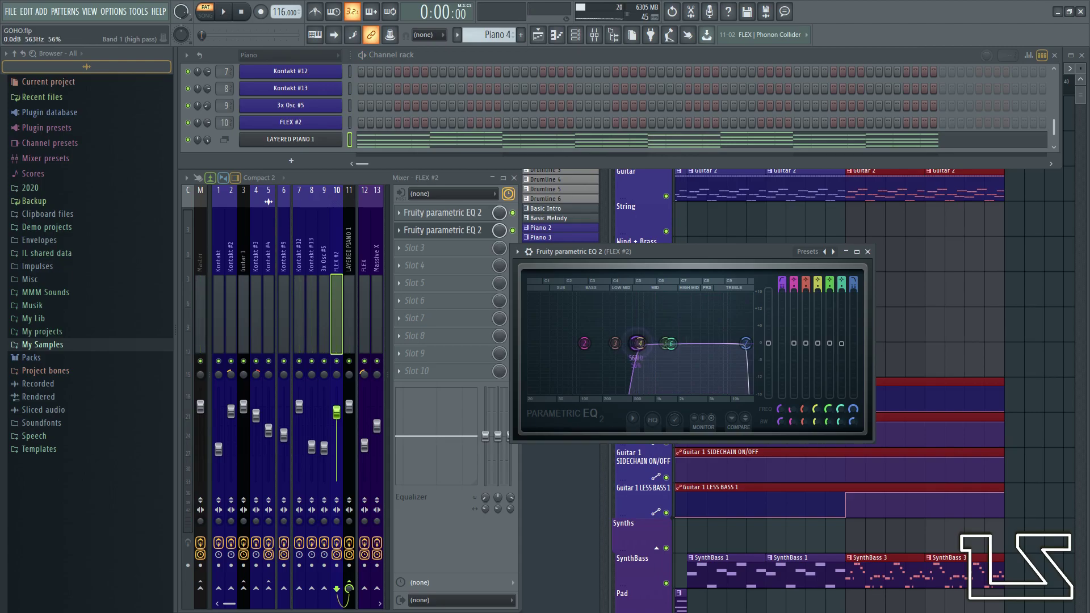
left_click_drag(633, 343, 631, 343)
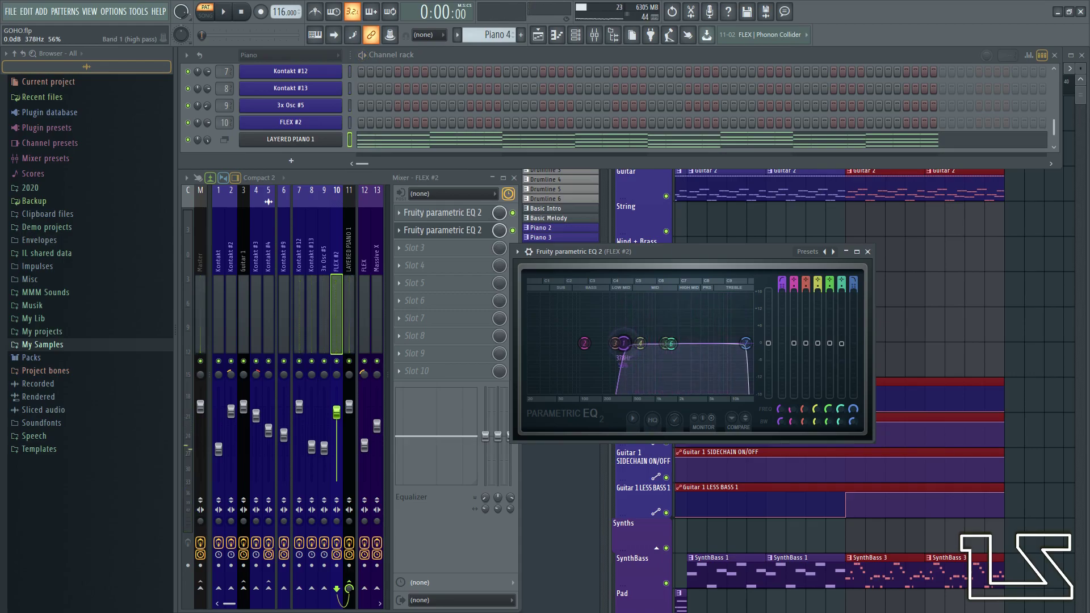
left_click_drag(634, 346, 632, 348)
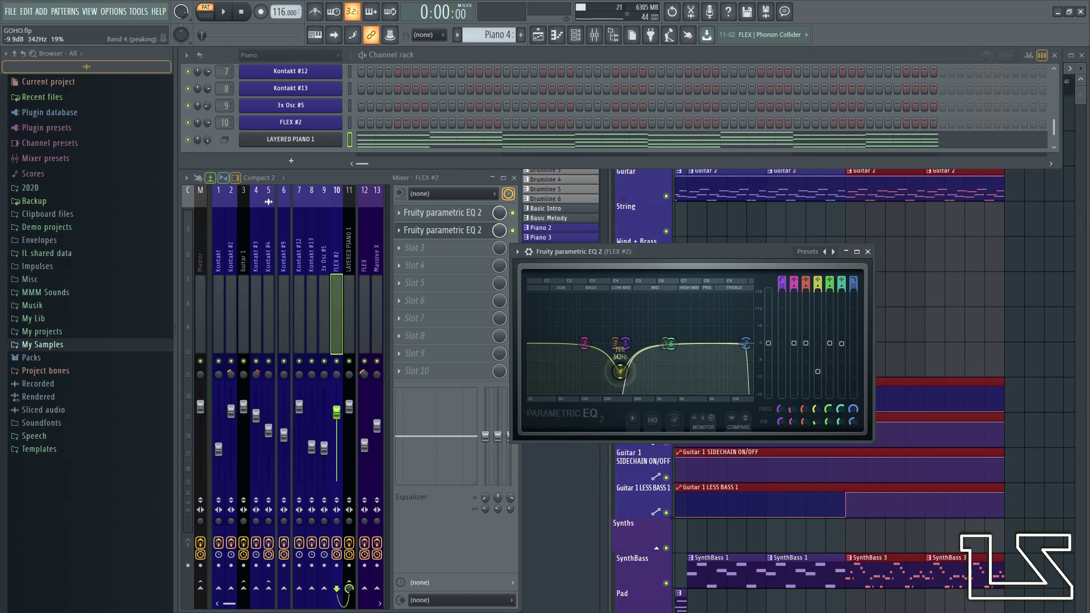
left_click_drag(625, 343, 626, 343)
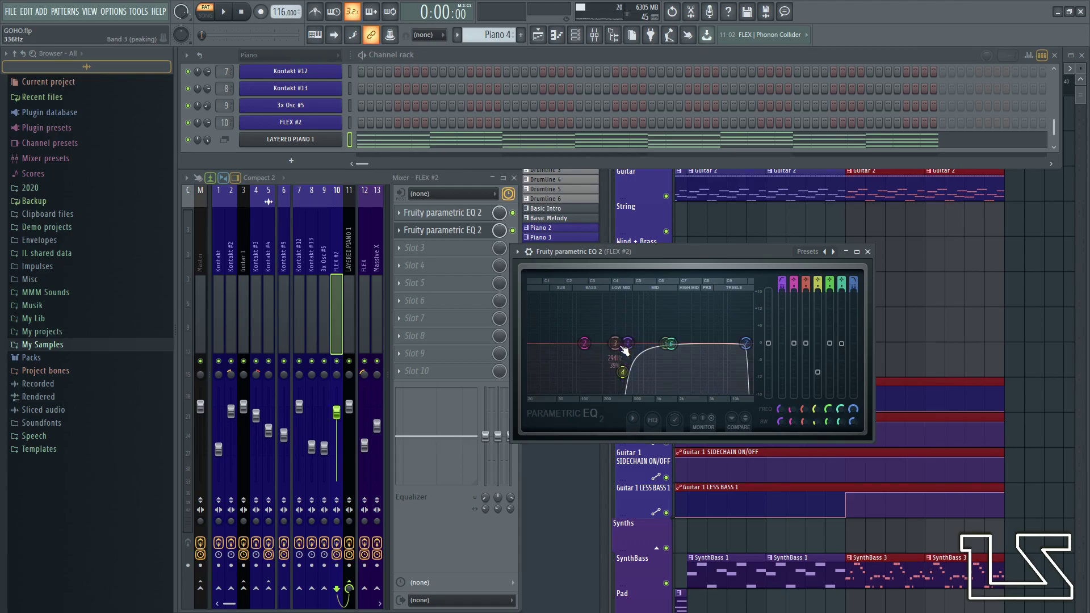
- Raise the low cut of FLEX #2's second EQ further and lower the track's fader to about -12.6 dB during playback
key("space")
left_click_drag(627, 343, 638, 343)
key("space")
key("space")
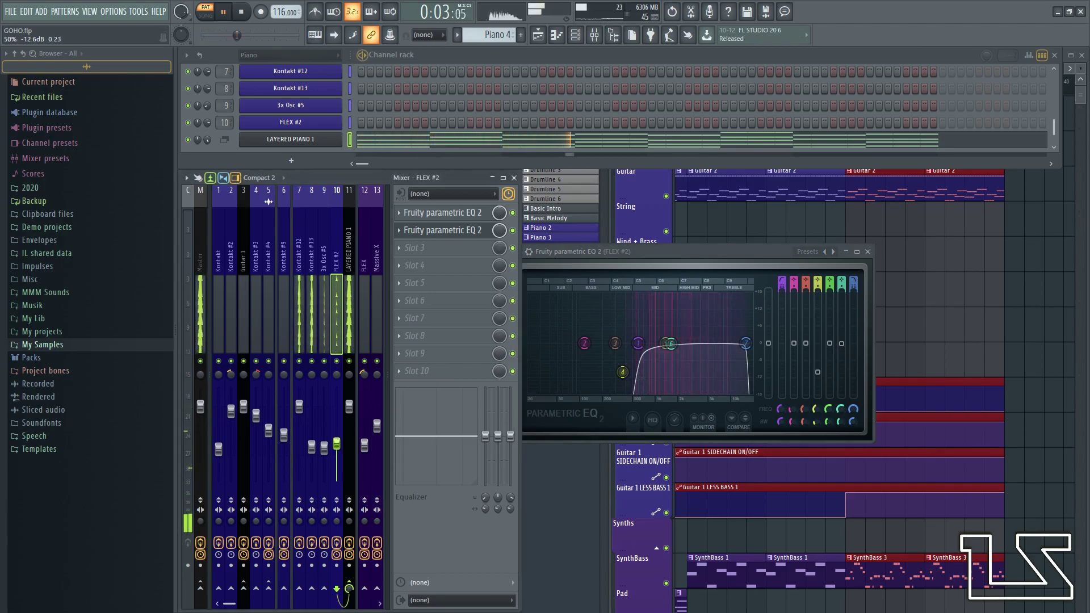
- Raise the low cut of FLEX #2's second EQ to about 950 Hz and lower band 3 moderately
mouse_move(637, 343)
left_mouse_down()
mouse_move(669, 343)
mouse_move(647, 347)
left_mouse_up()
key("space")
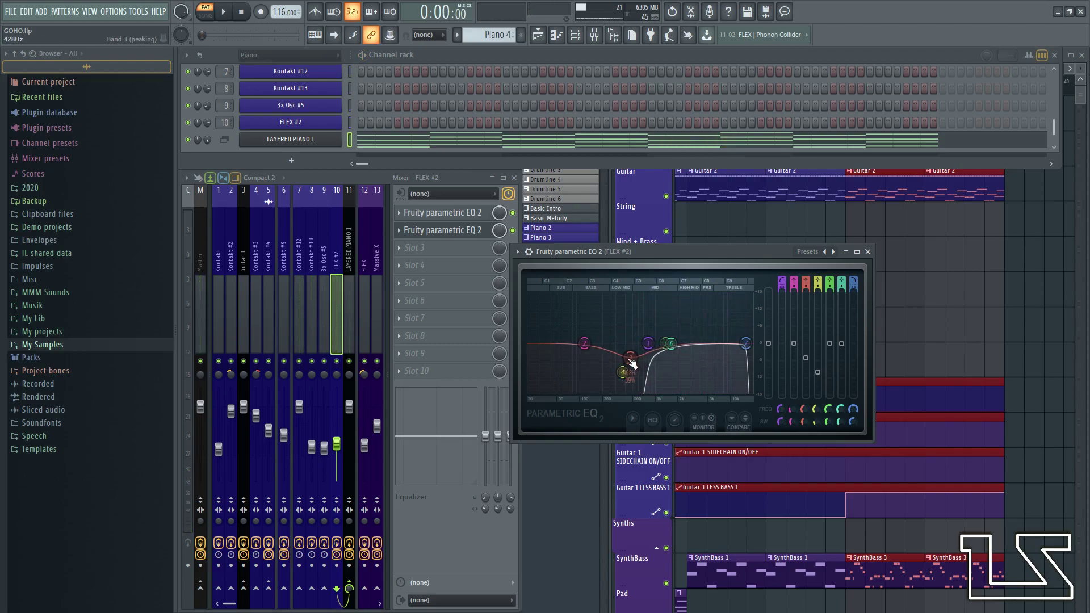
left_click_drag(650, 344, 652, 344)
key("space")
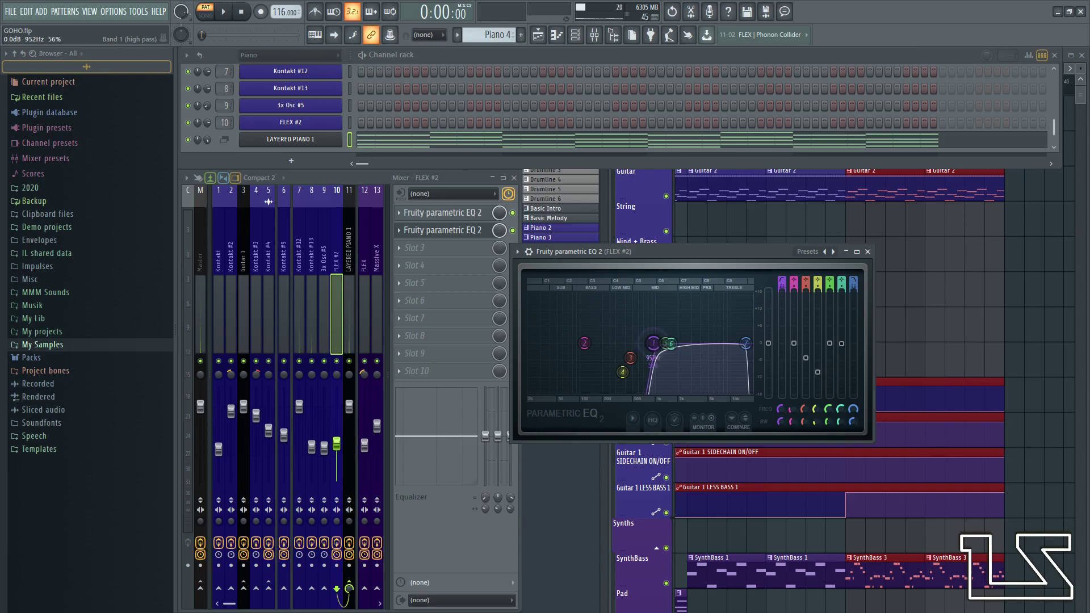
key("space")
- Readjust the low cut of FLEX #2's second EQ while playing the pattern, settling it a little lower
left_click_drag(653, 344, 649, 343)
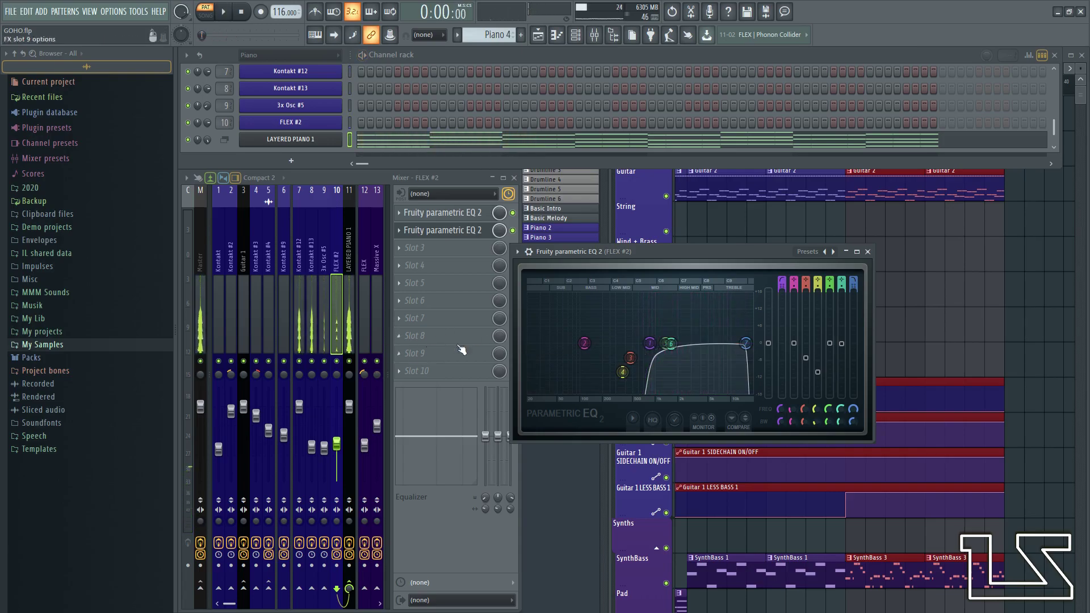
left_click_drag(654, 347, 657, 349)
key("space")
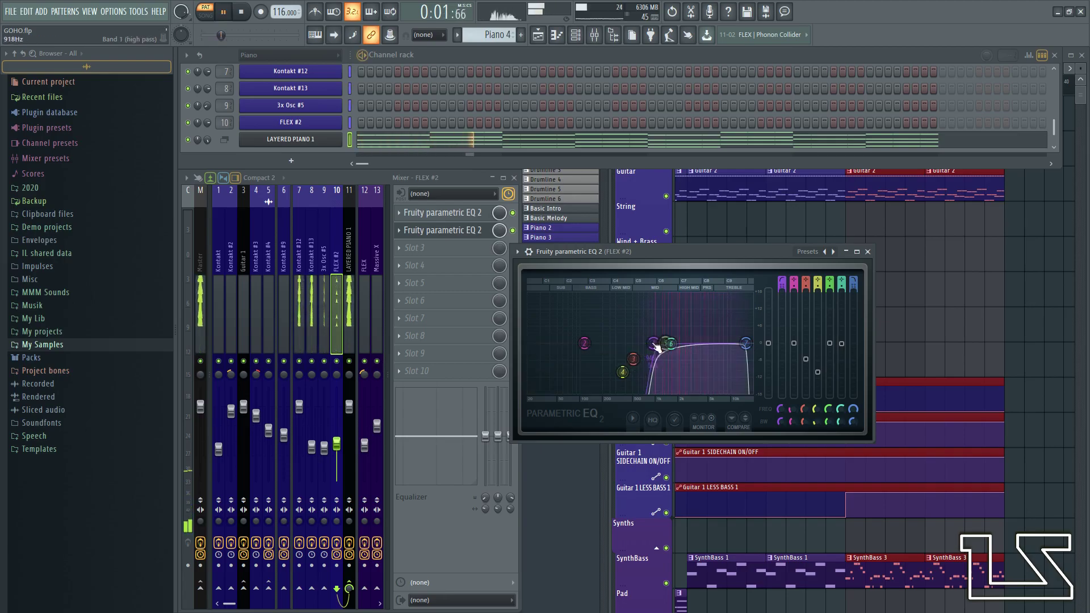
key("space")
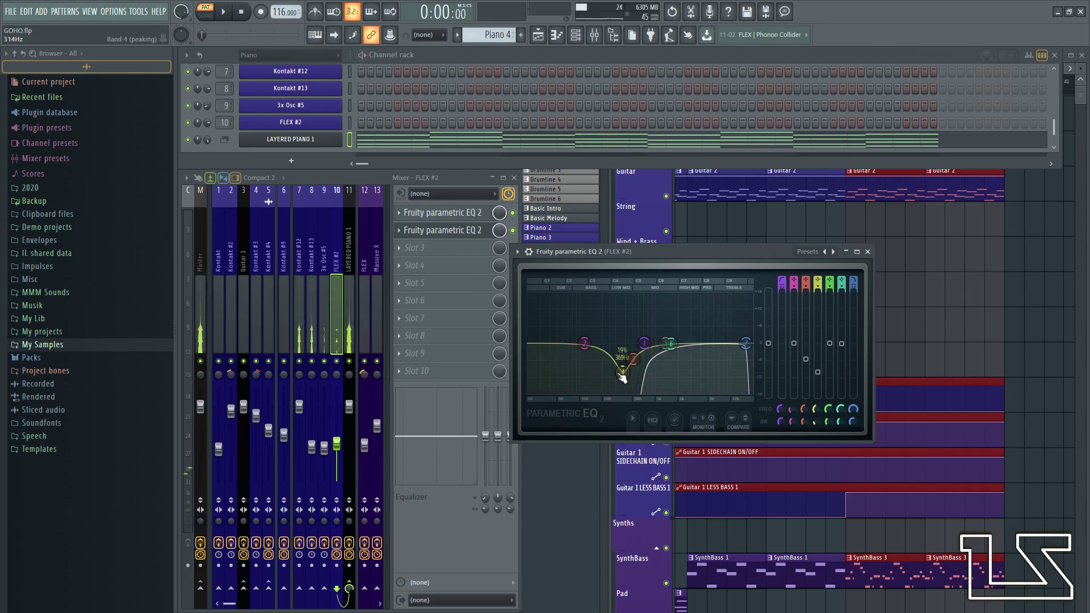
- Lower band 3 of FLEX #2's second EQ further, listen to the layered sound, and close the EQ
left_click_drag(633, 358, 636, 365)
key("space")
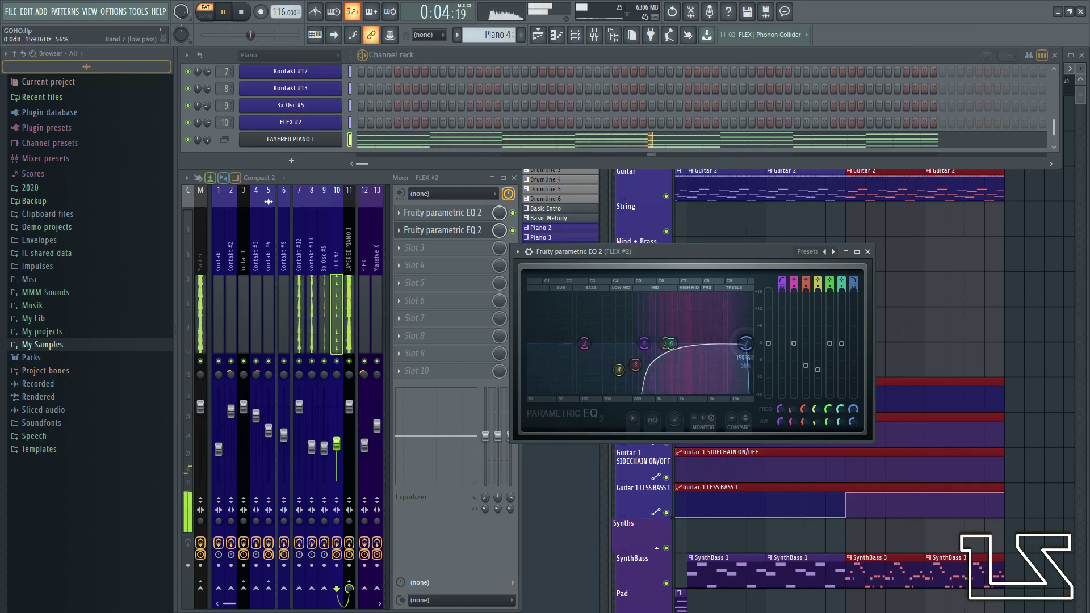
key("space")
key("space")
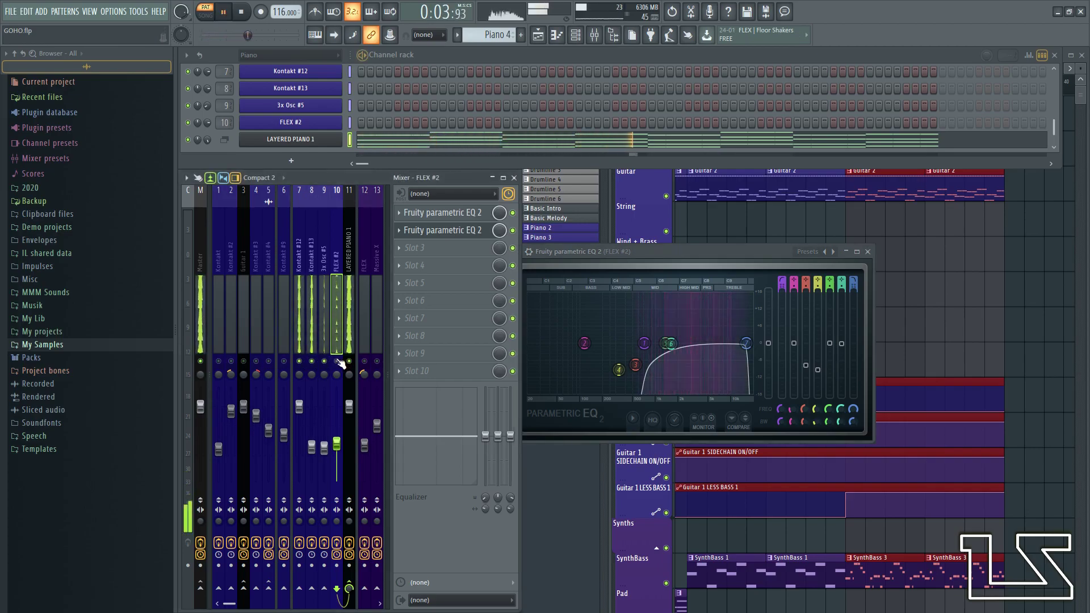
left_click(867, 251)
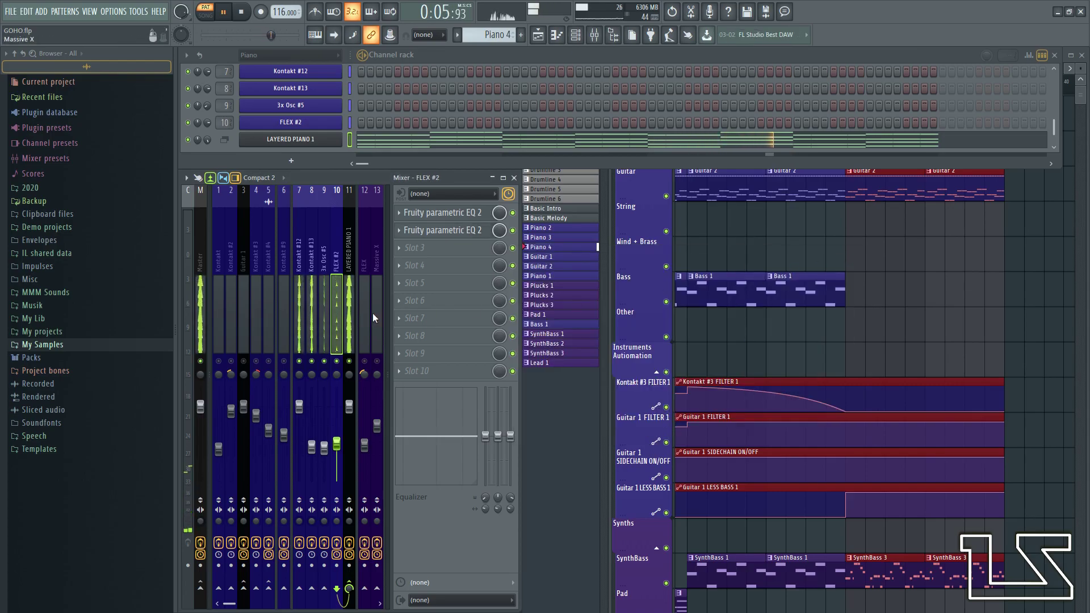
- Toggle the mutes of 3x Osc #5, Kontakt #13 and Kontakt #12 to compare the layers during playback
left_click(324, 361)
left_click(312, 361)
left_click(299, 361)
key("space")
- Select the LAYERED PIANO 1 mixer track and compare the layers with their effects bypassed and enabled
left_click(347, 335)
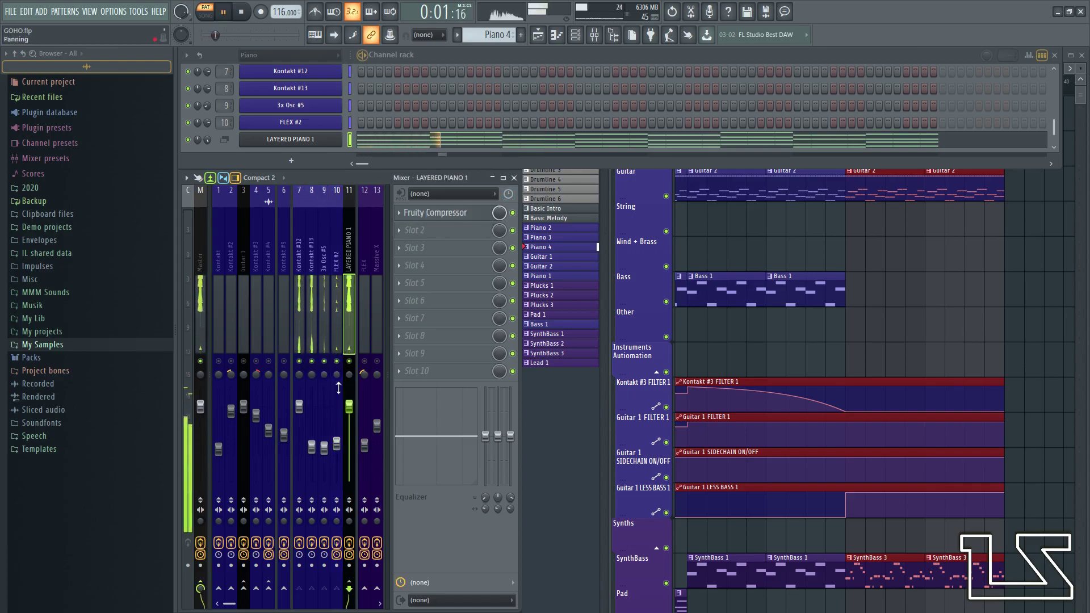
key("space")
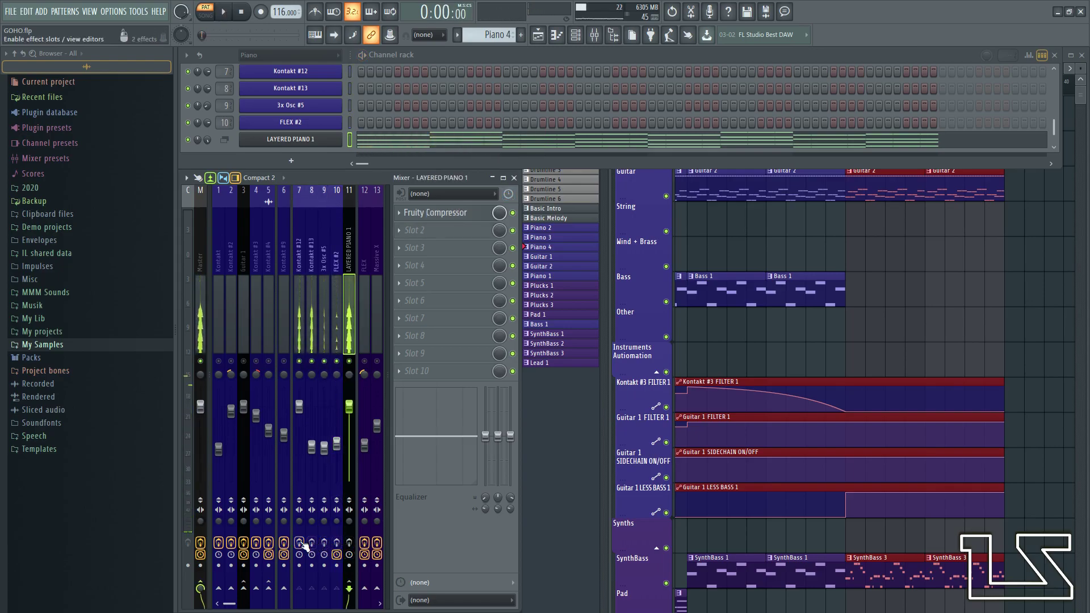
key("space")
key("space")
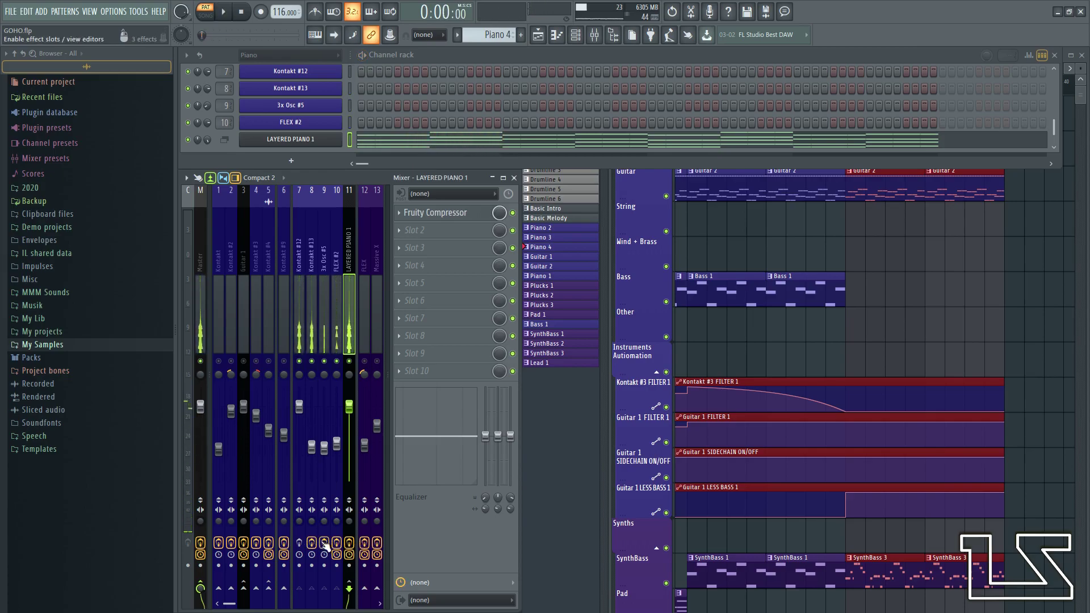
key("space")
key("space")
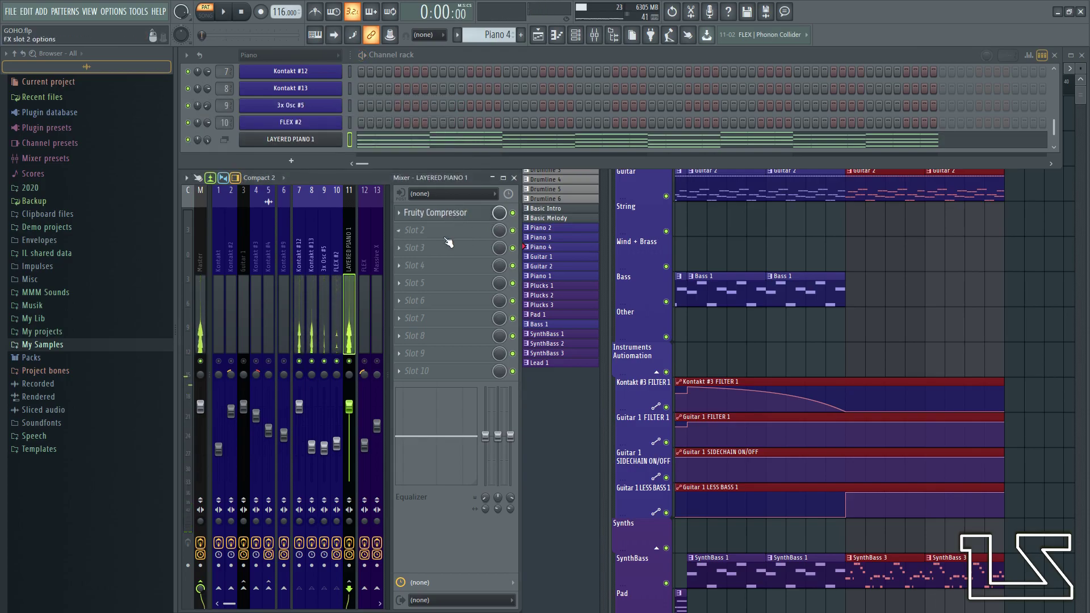
- Set LAYERED PIANO 1's Fruity Compressor to 9.6 dB gain, a 10.2:1 ratio and a threshold of about -28.8 dB
left_click(435, 212)
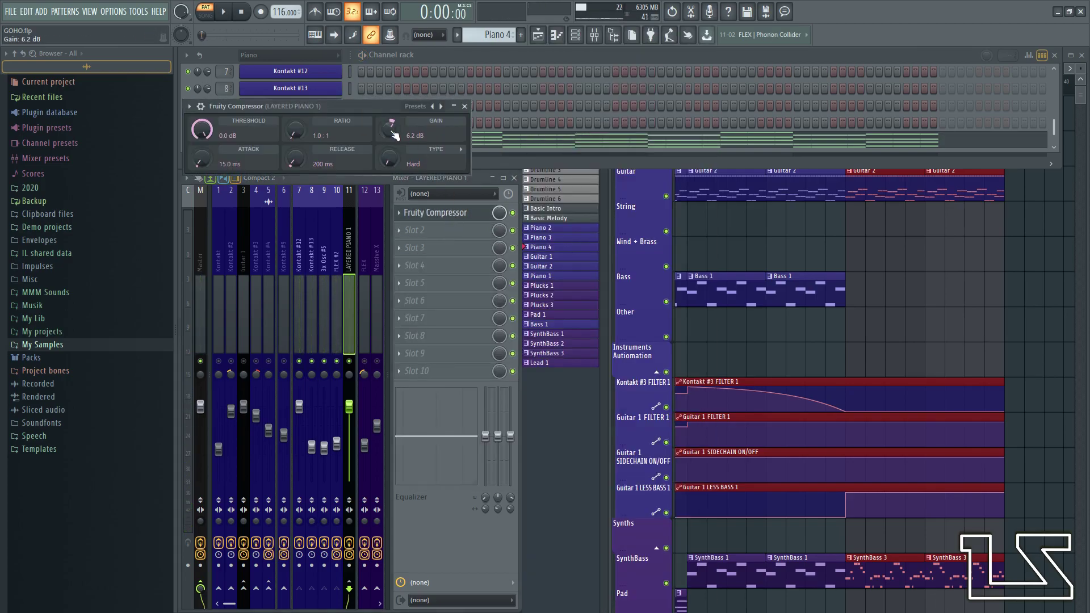
key("space")
key("space")
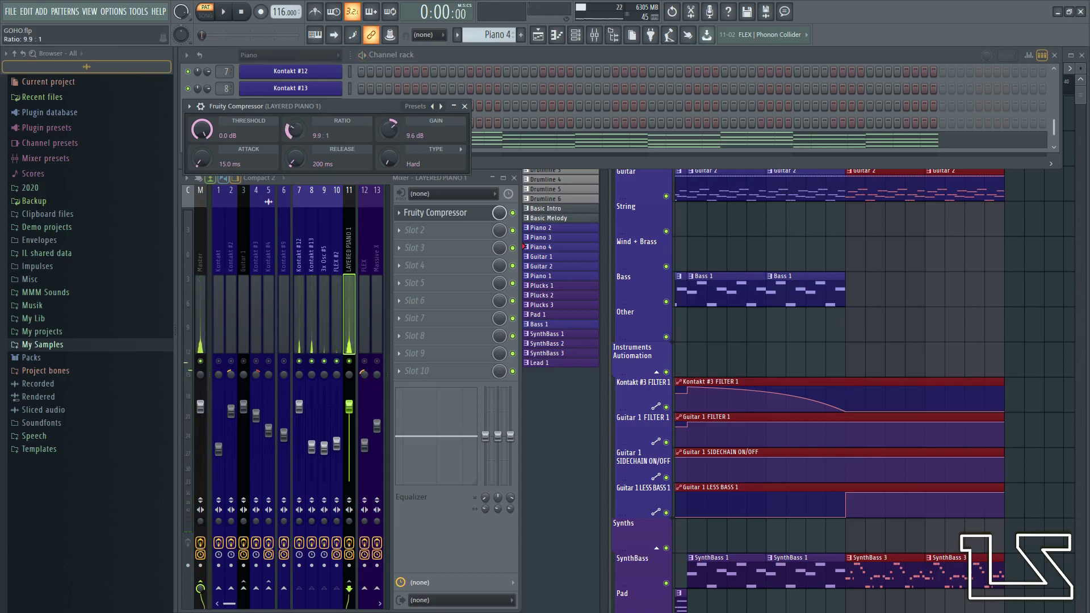
key("space")
mouse_move(216, 128)
left_mouse_down()
mouse_move(216, 142)
mouse_move(200, 120)
mouse_move(228, 123)
left_mouse_up()
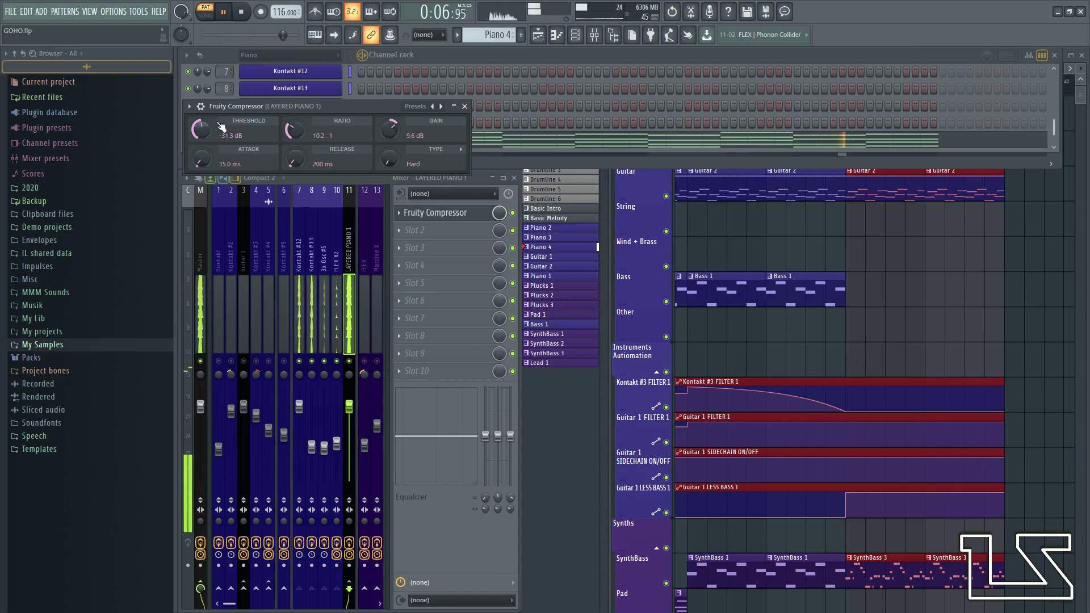
- Move LAYERED PIANO 1's Fruity Compressor down to the second effect slot and close its window
left_click_drag(244, 107, 474, 315)
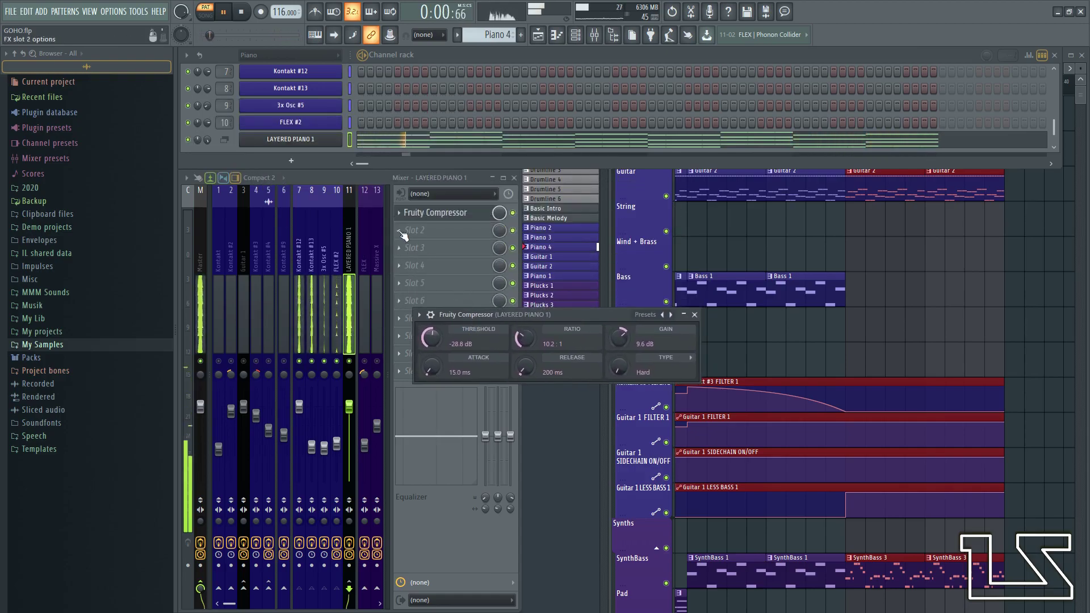
left_click(399, 214)
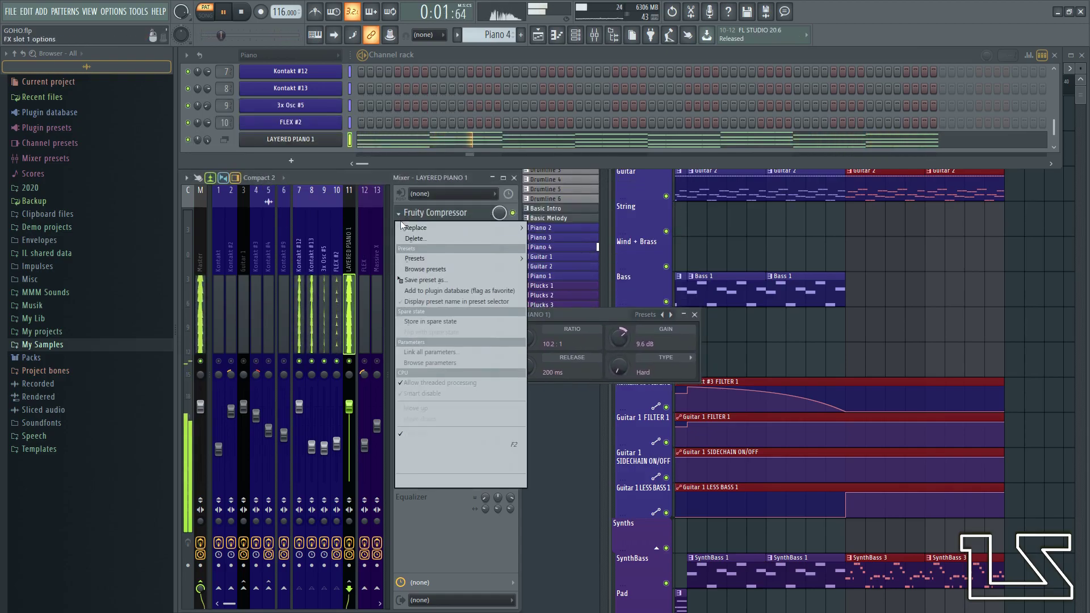
left_click(440, 416)
left_click(693, 315)
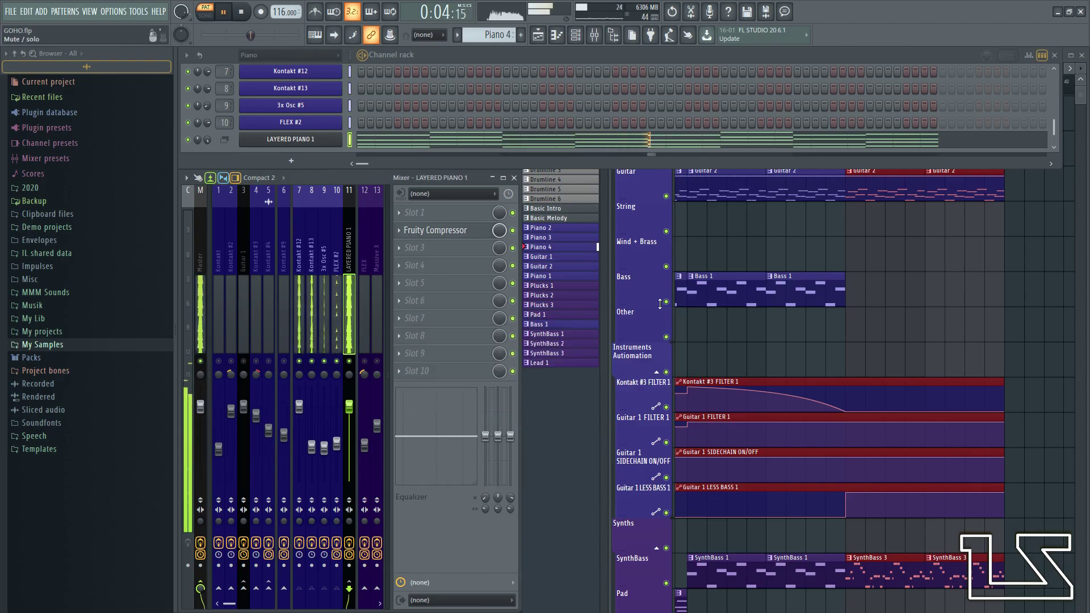
- Add a Fruity Parametric EQ 2 to LAYERED PIANO 1's first effect slot and load the HighLowCut preset
left_click(469, 218)
left_click(559, 469)
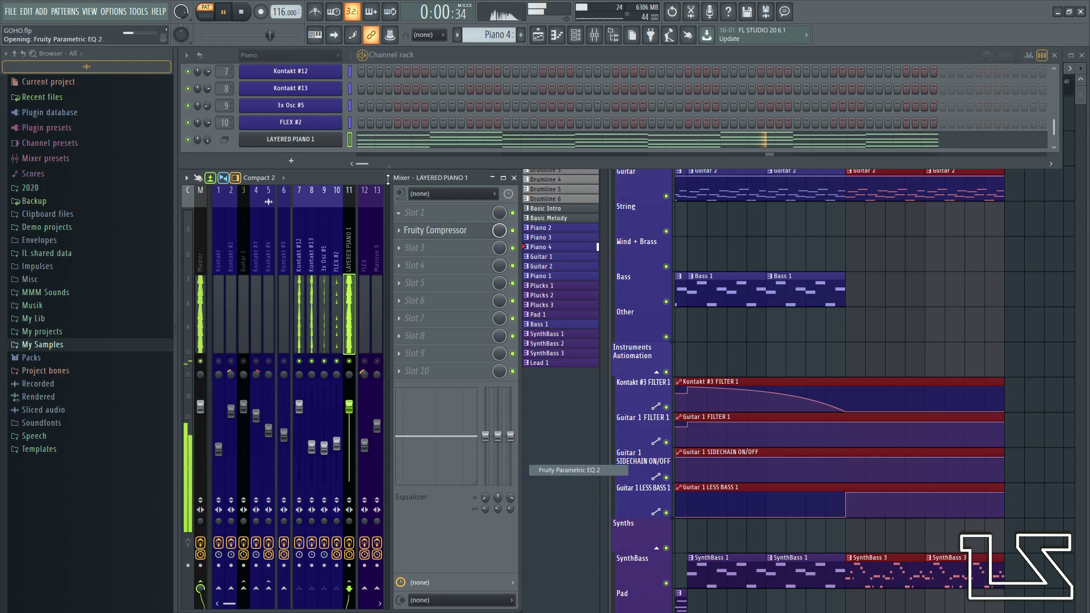
left_click_drag(386, 157, 568, 203)
left_click(658, 203)
mouse_move(690, 210)
mouse_move(740, 209)
left_click(821, 220)
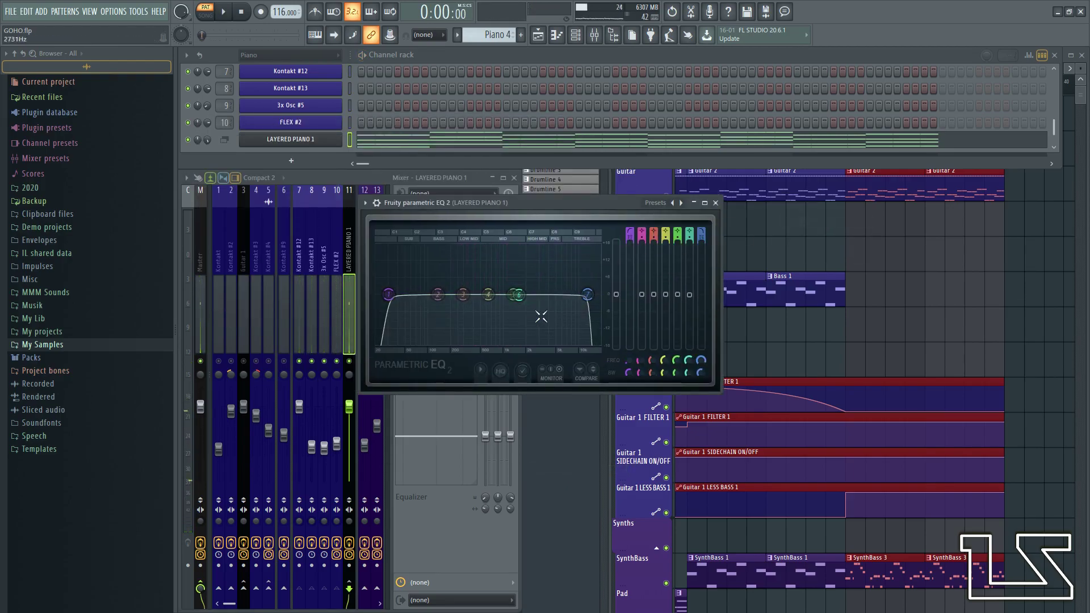
- Shape LAYERED PIANO 1's EQ: raise the low cut, dip band 4 near 493 Hz and band 5, and slightly boost band 6 near 2366 Hz
left_click_drag(388, 295, 448, 294)
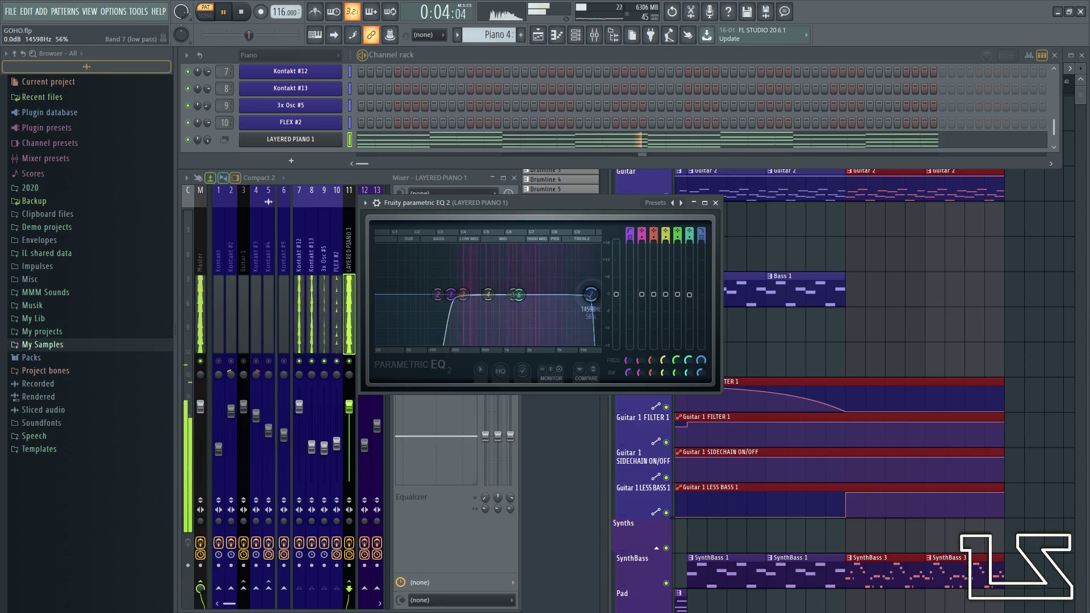
mouse_move(488, 294)
left_mouse_down()
mouse_move(514, 266)
mouse_move(462, 267)
mouse_move(477, 304)
left_mouse_up()
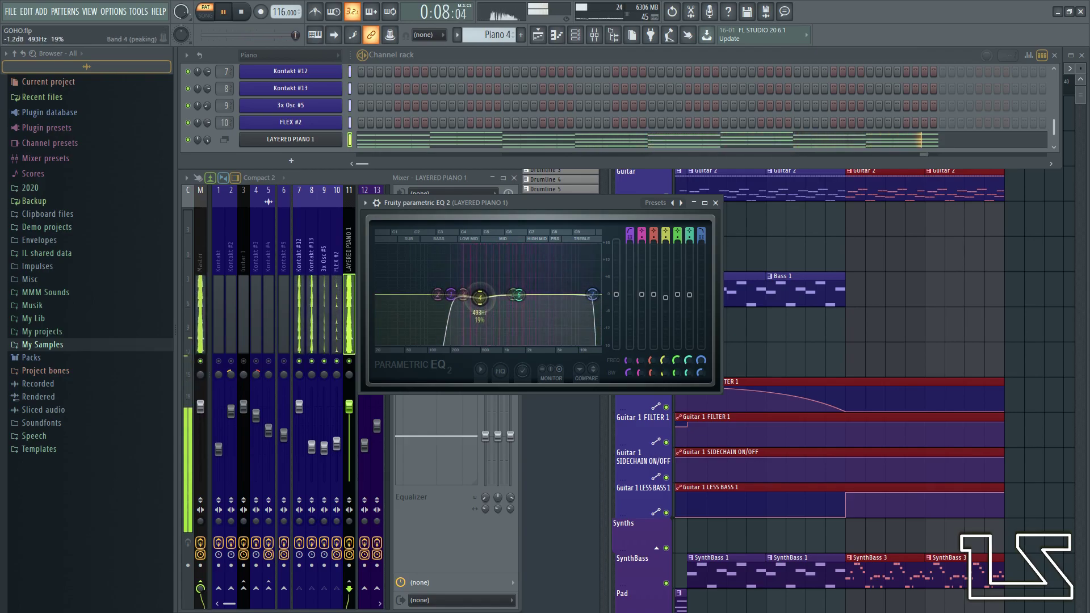
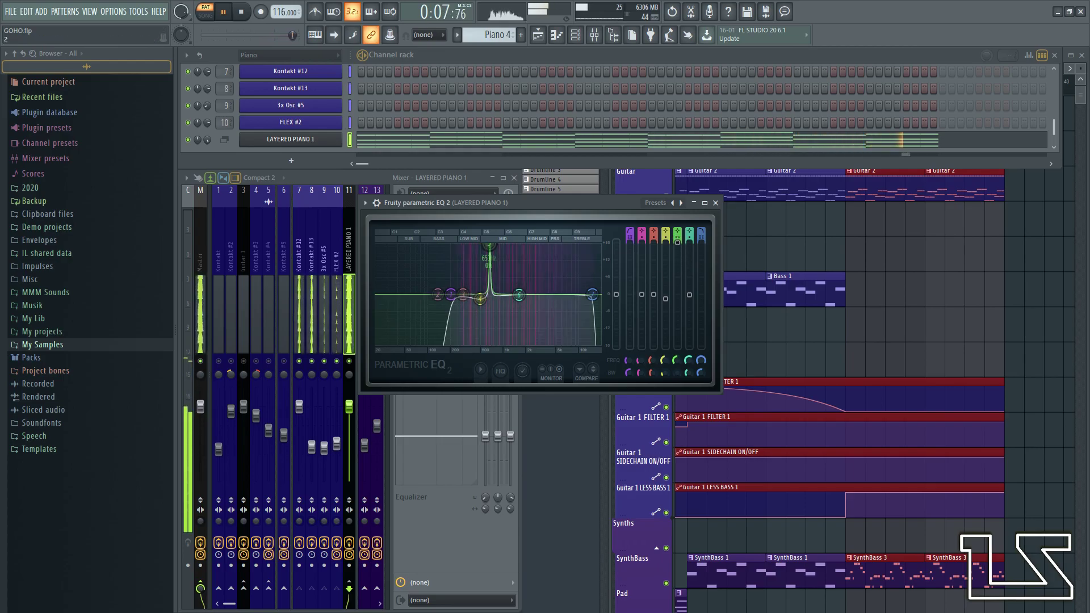
left_click_drag(490, 247, 538, 287)
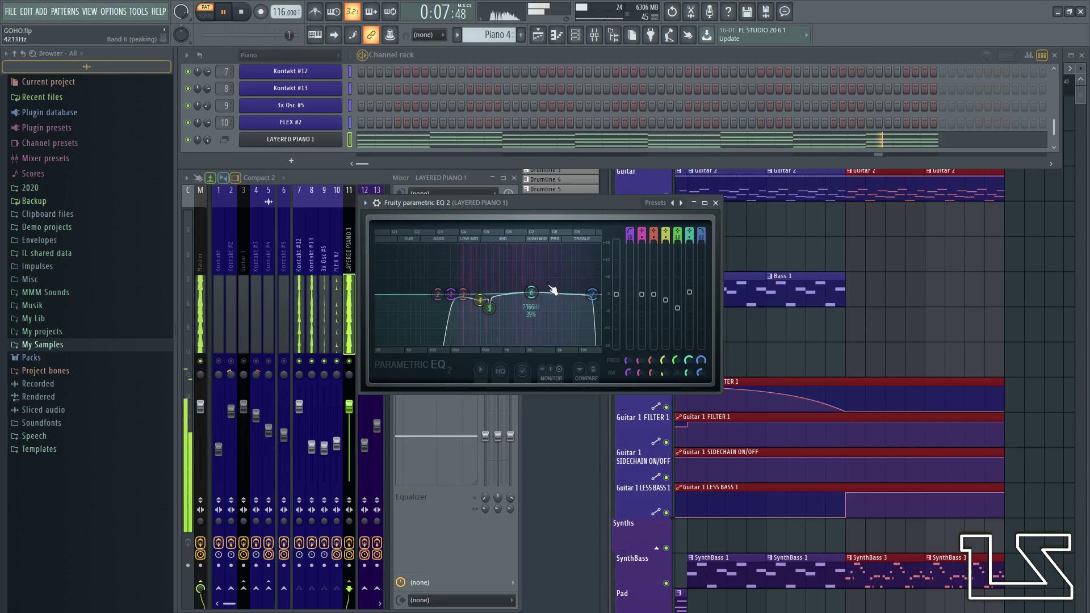
key("space")
left_click(716, 204)
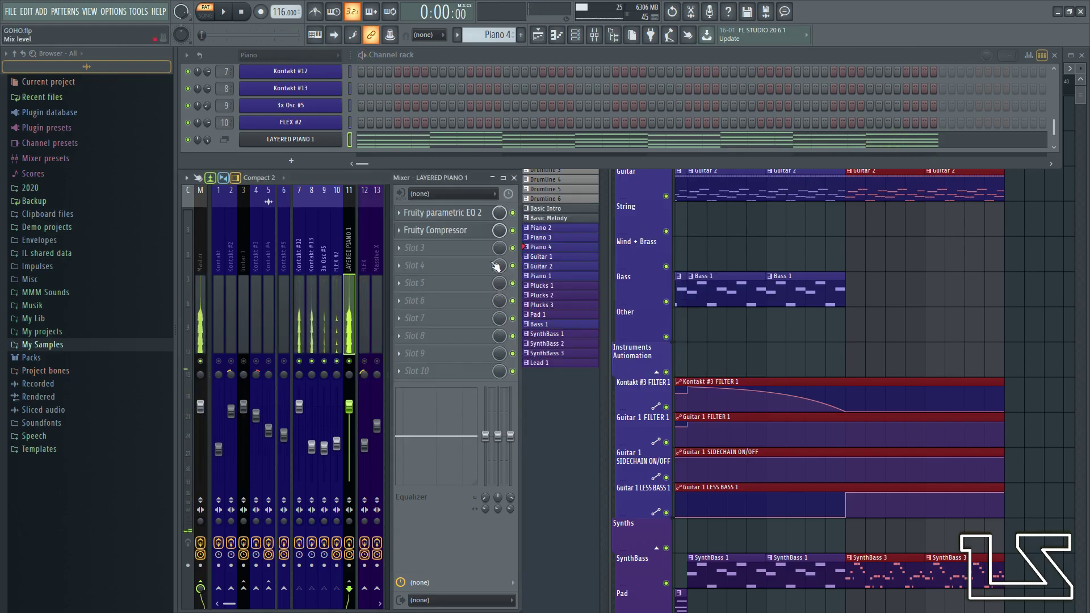
- Play the song's Lead 1 section and pull LAYERED PIANO 1's fader down to silence
middle_click(878, 274)
key("space")
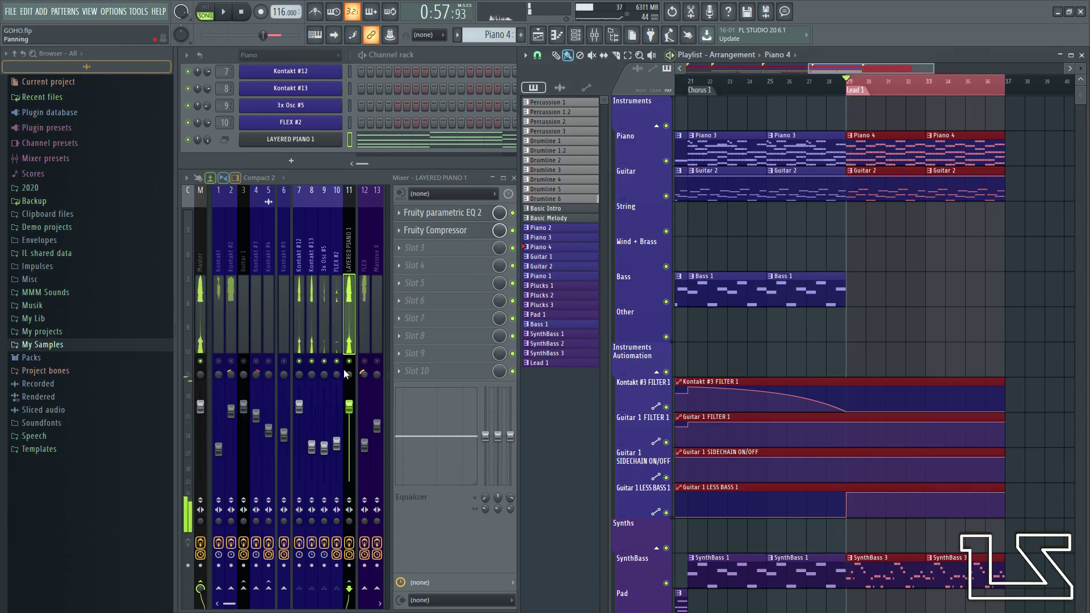
key("space")
left_click_drag(349, 409, 349, 479)
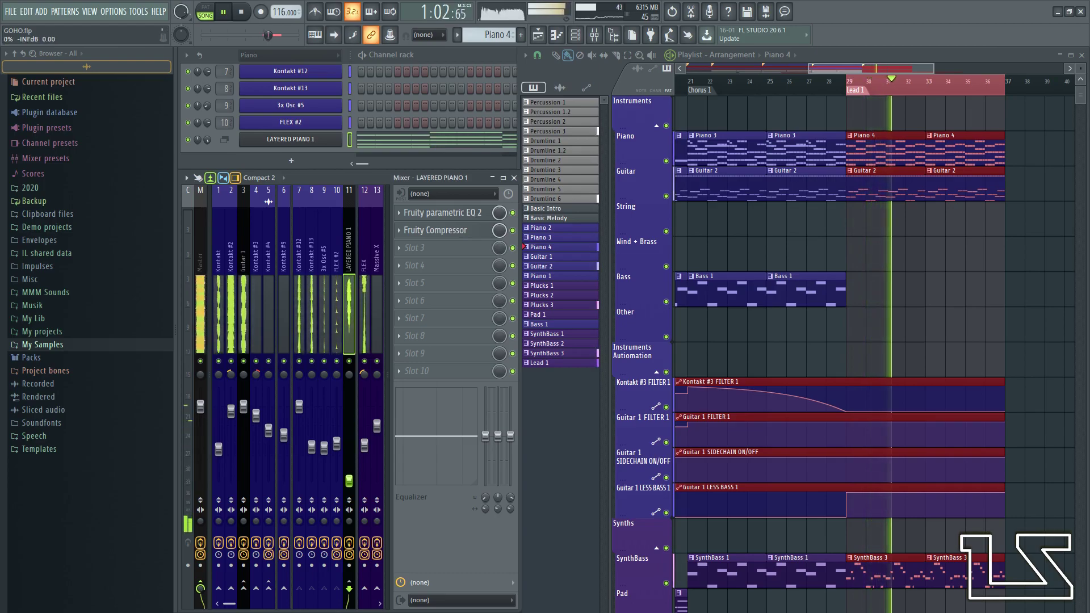
- Set LAYERED PIANO 1's Fruity Compressor gain to 16.7 dB and bring the track's fader back up to a moderate level
left_click(458, 238)
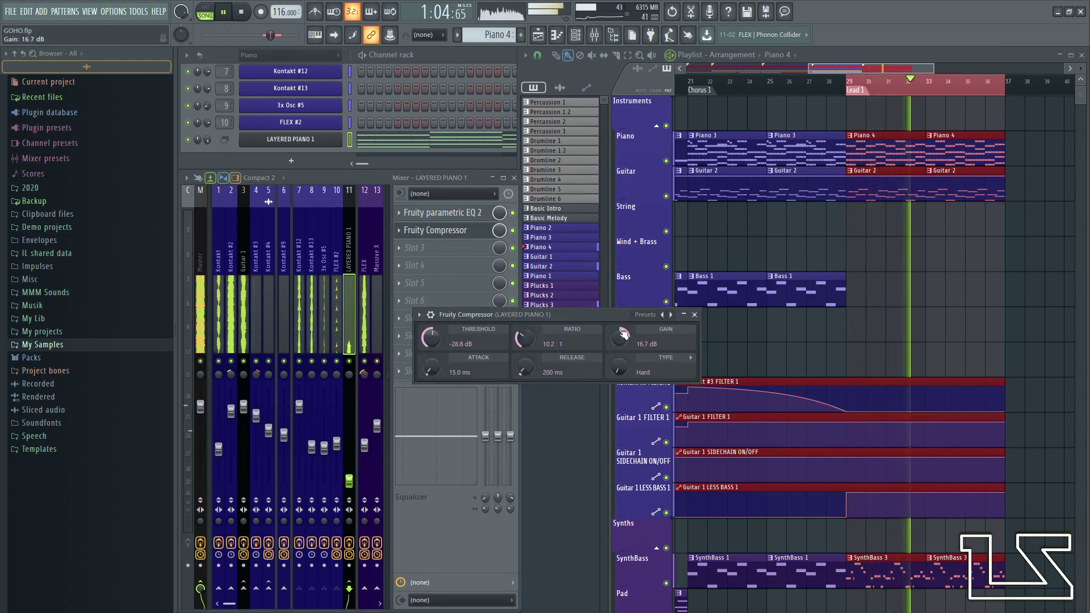
left_click(694, 314)
left_click_drag(349, 481, 349, 431)
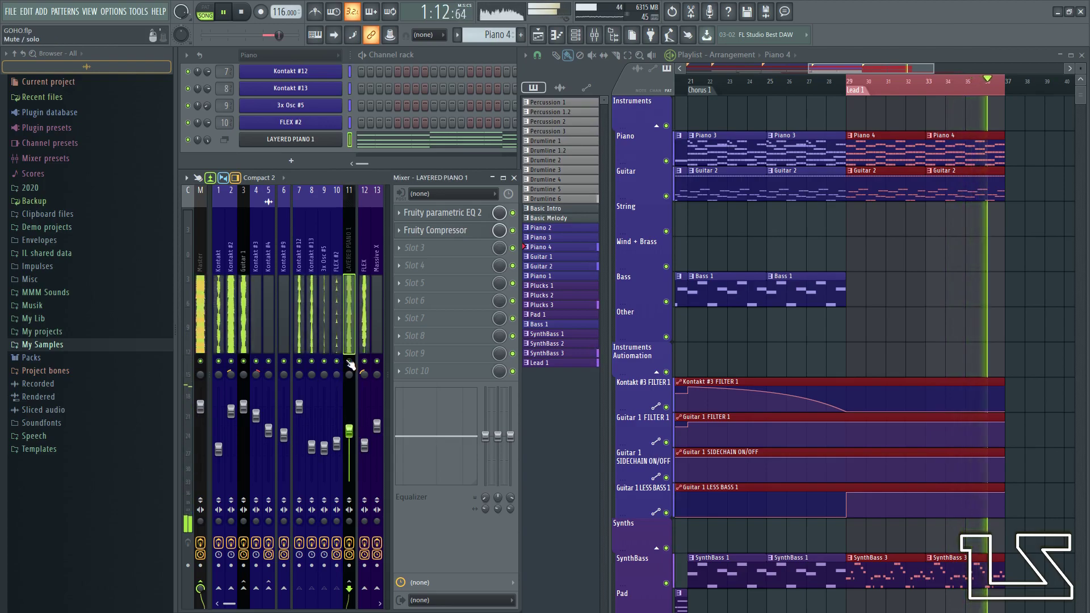
- Check the other mixer tracks during playback and set LAYERED PIANO 1's fader to about -6.3 dB
scroll(379, 310, "down", 11)
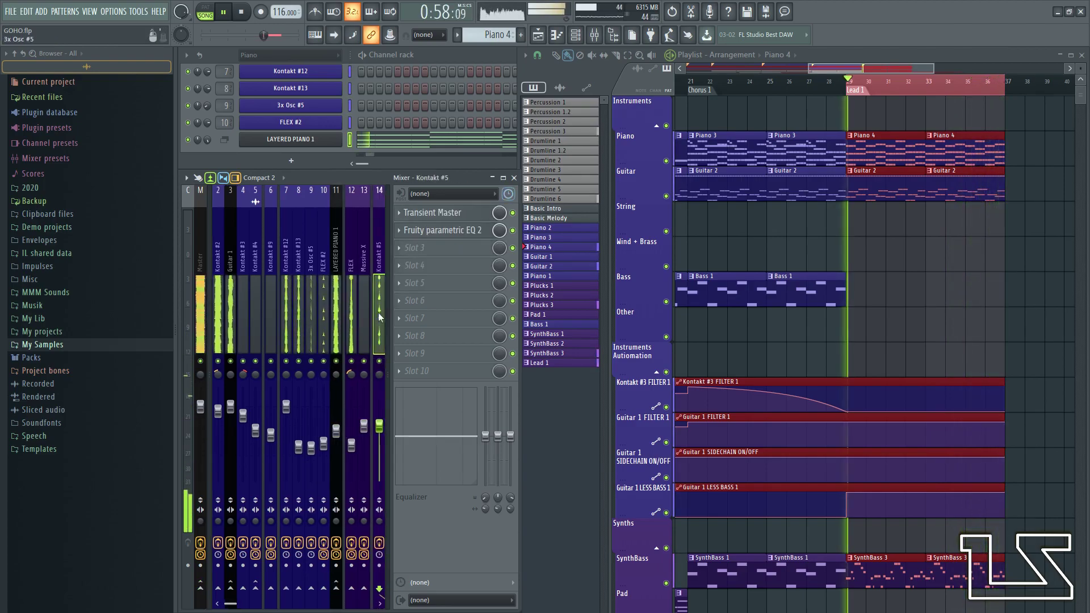
scroll(335, 321, "up", 3)
key("space")
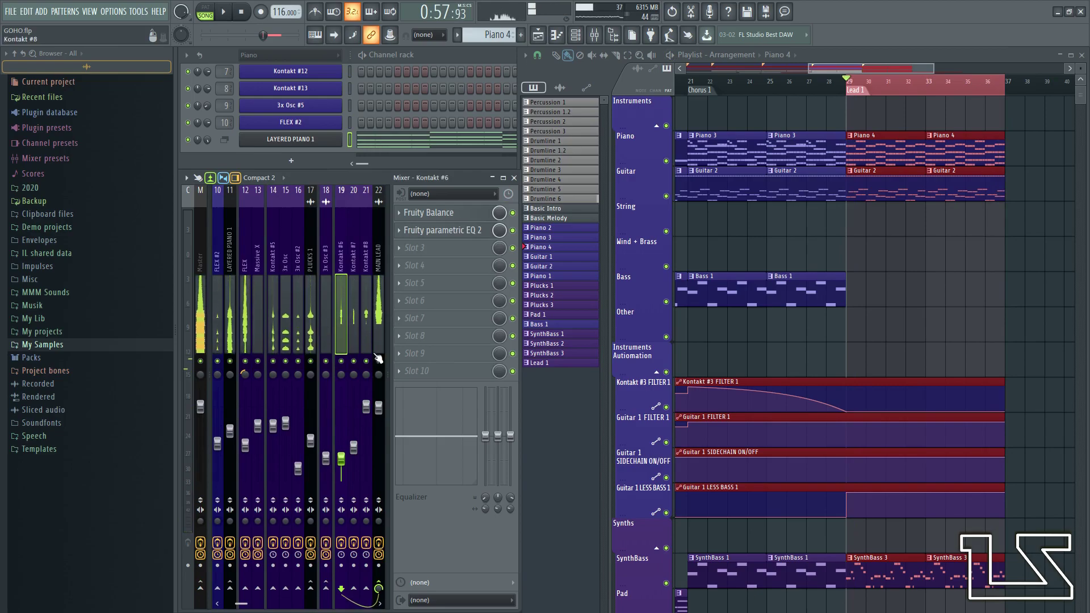
key("space")
scroll(262, 340, "up", 11)
left_click_drag(299, 431, 302, 422)
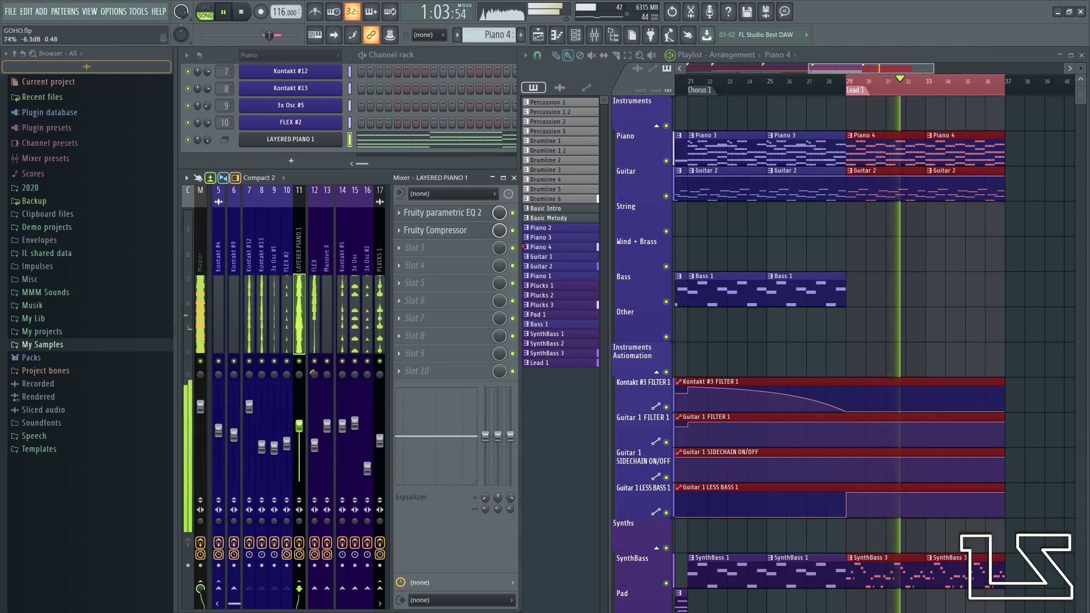
- Solo the piano layers and restore the full mix to compare how they sit in it
right_click(274, 362)
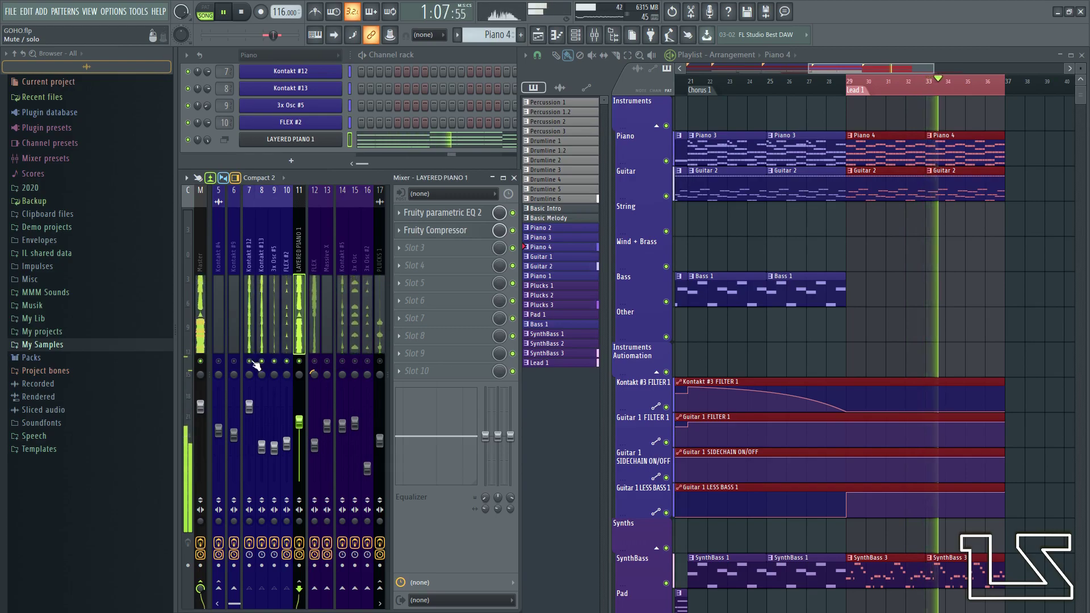
right_click(250, 362)
right_click(250, 362)
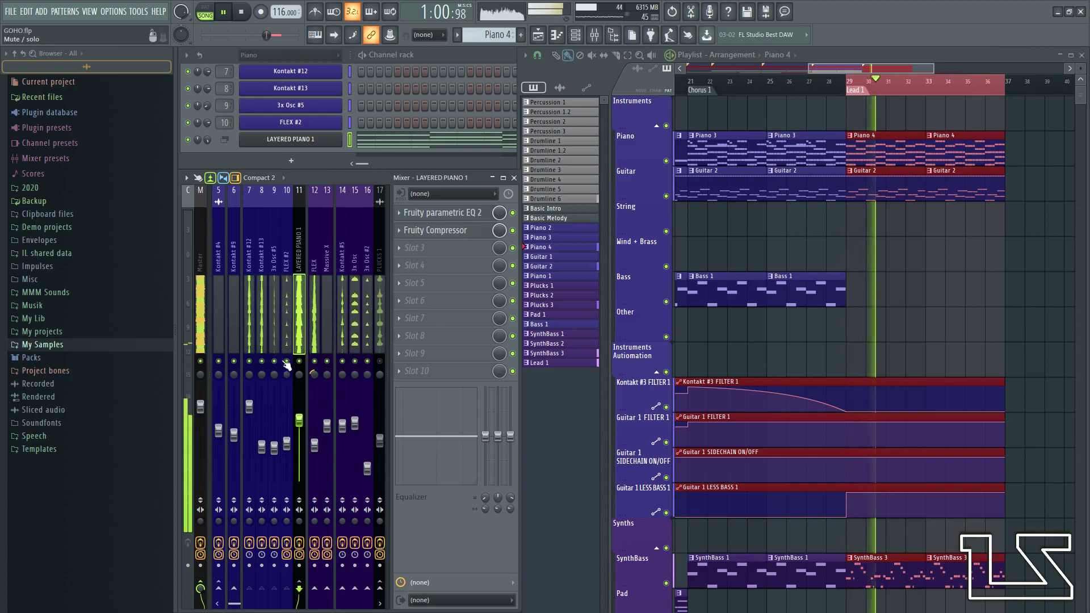
- Add a Fruity Limiter to LAYERED PIANO 1's tenth effect slot and stop playback
left_click(468, 369)
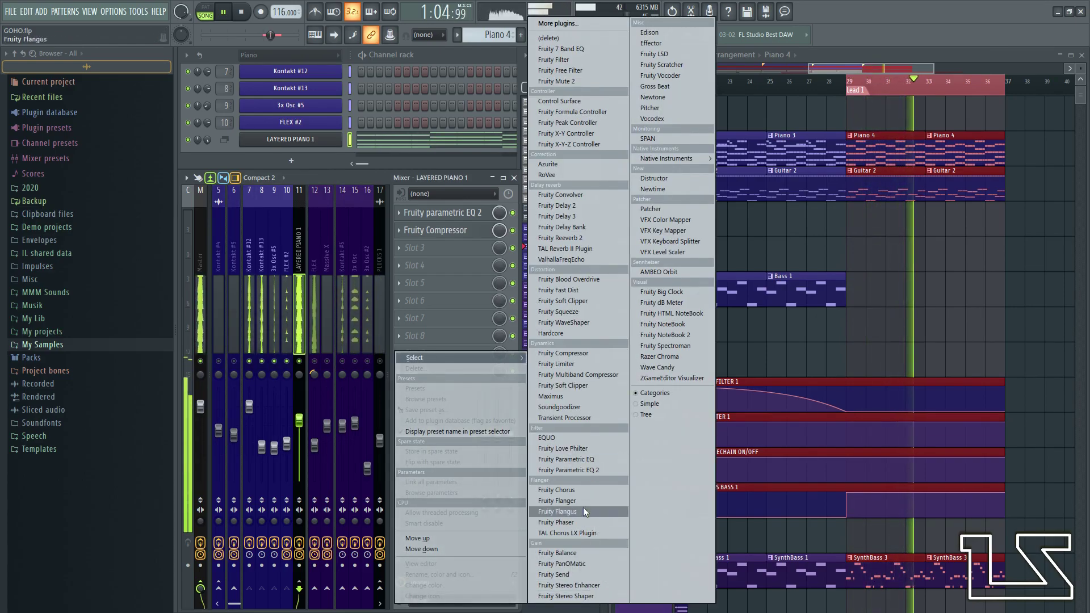
left_click(566, 364)
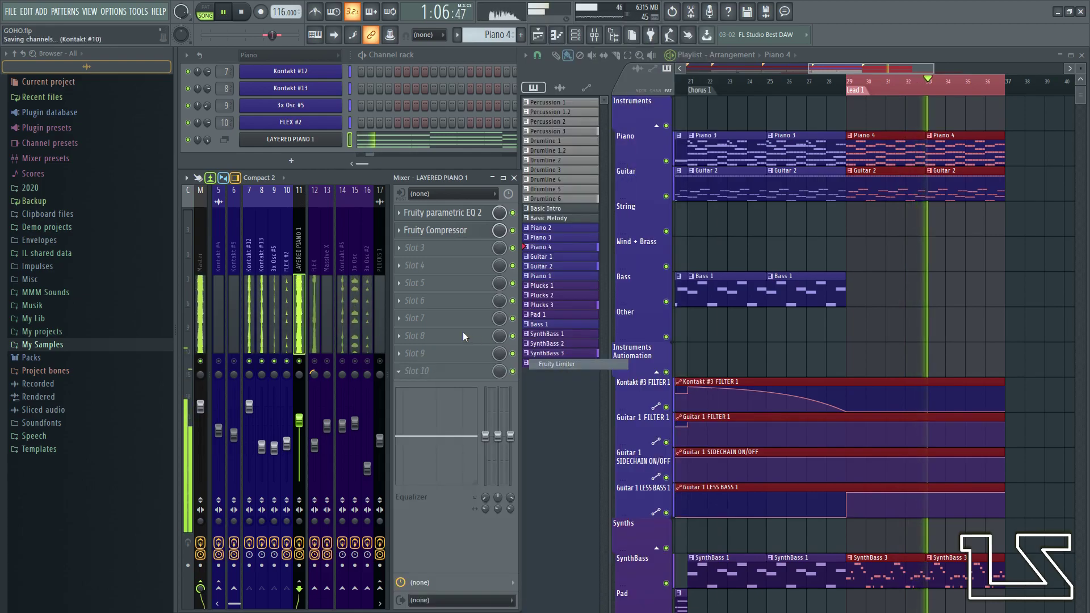
key("space")
left_click_drag(350, 122, 768, 192)
- Expand the mixer, select the KICK 1 track and sidechain it to LAYERED PIANO 1
scroll(374, 274, "down", 4)
left_click(338, 292)
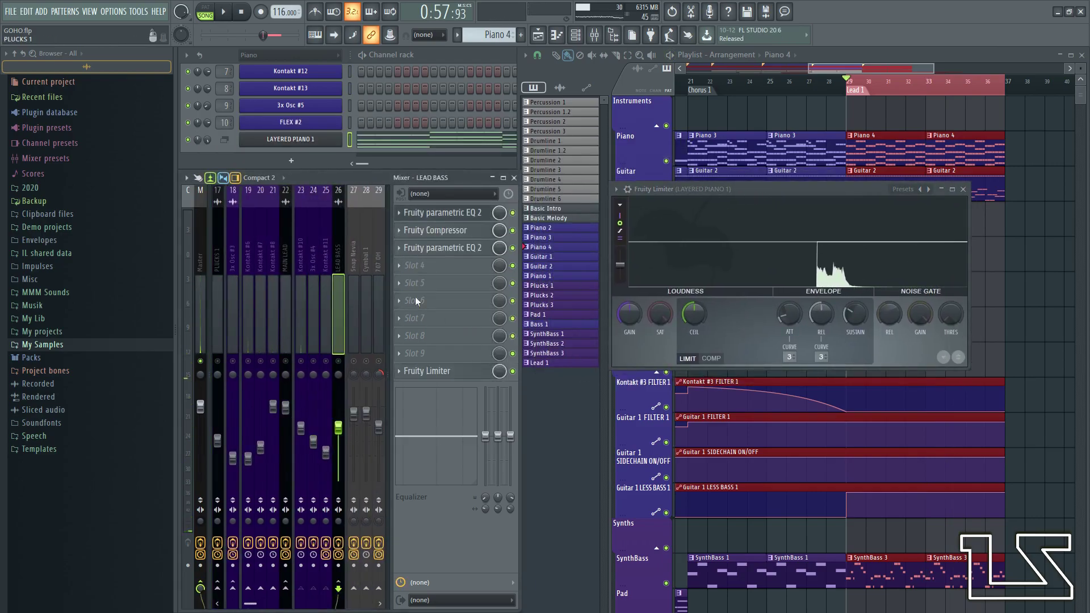
scroll(335, 296, "down", 2)
left_click(324, 298)
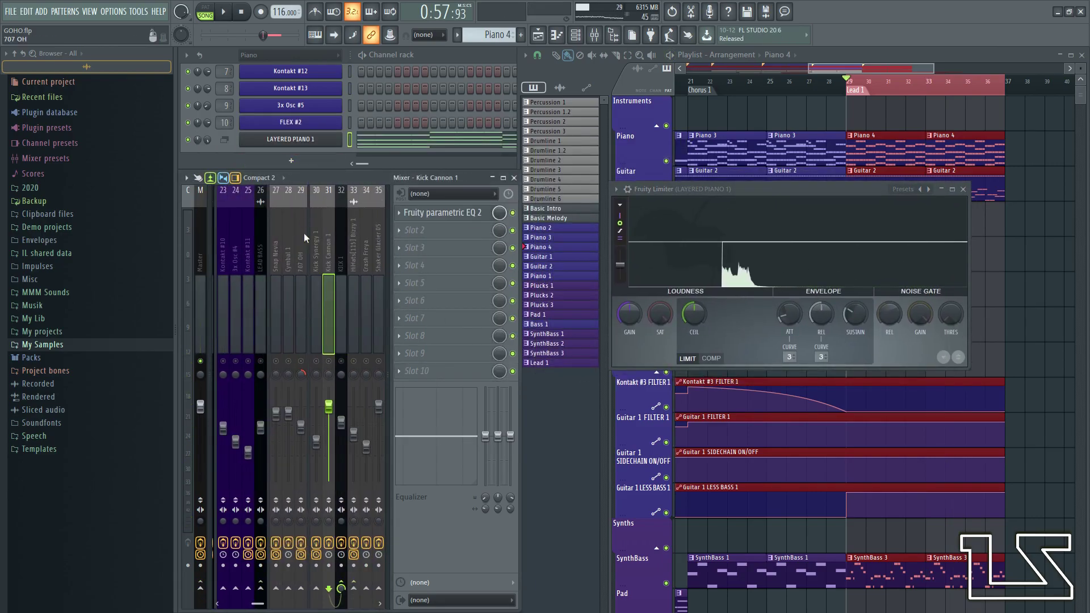
double_click(335, 178)
left_click(628, 257)
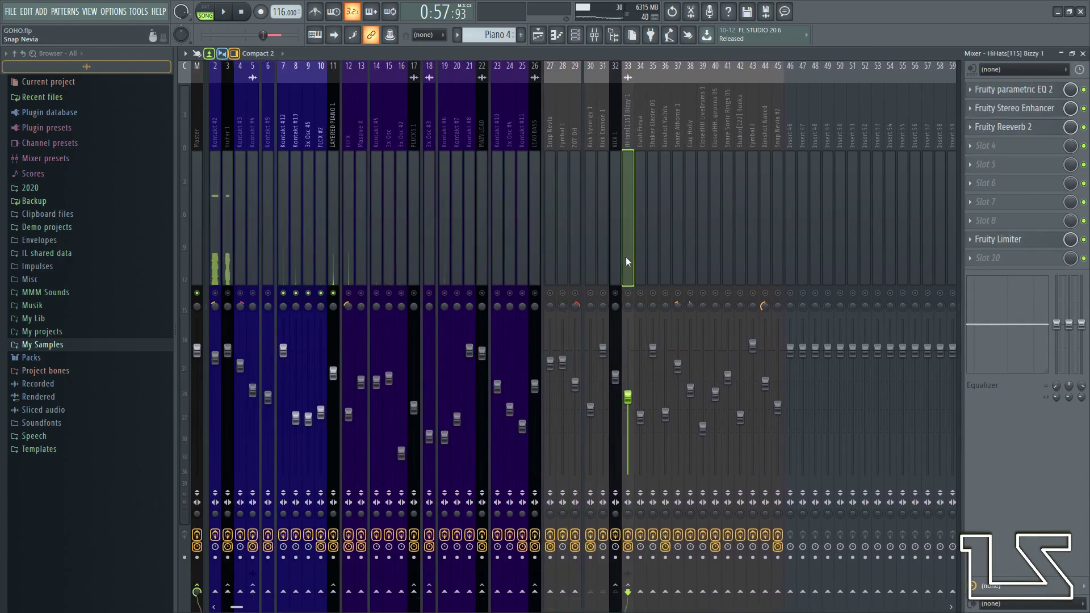
left_click(616, 264)
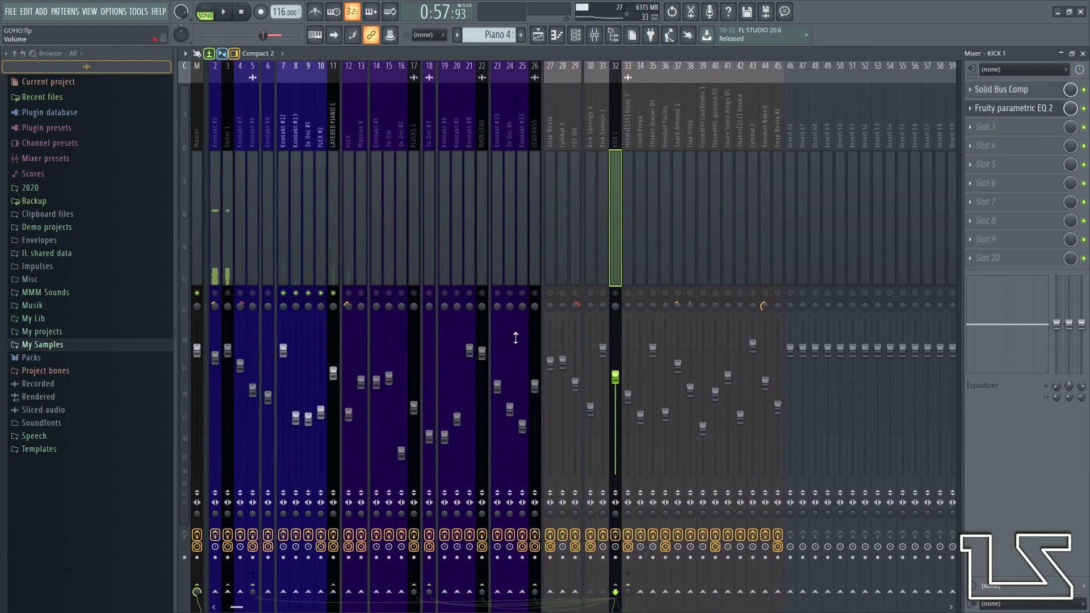
right_click(339, 597)
left_click(358, 586)
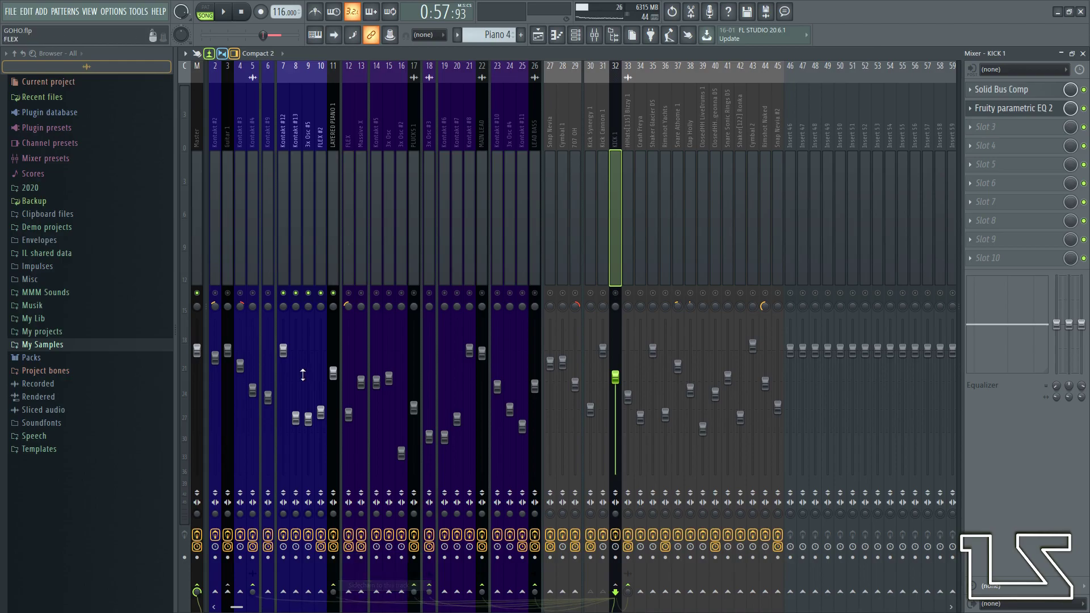
- Unmute the kick tracks alongside the piano layers, select LAYERED PIANO 1 and play them together briefly
left_click(603, 294)
key("space")
left_click(334, 251)
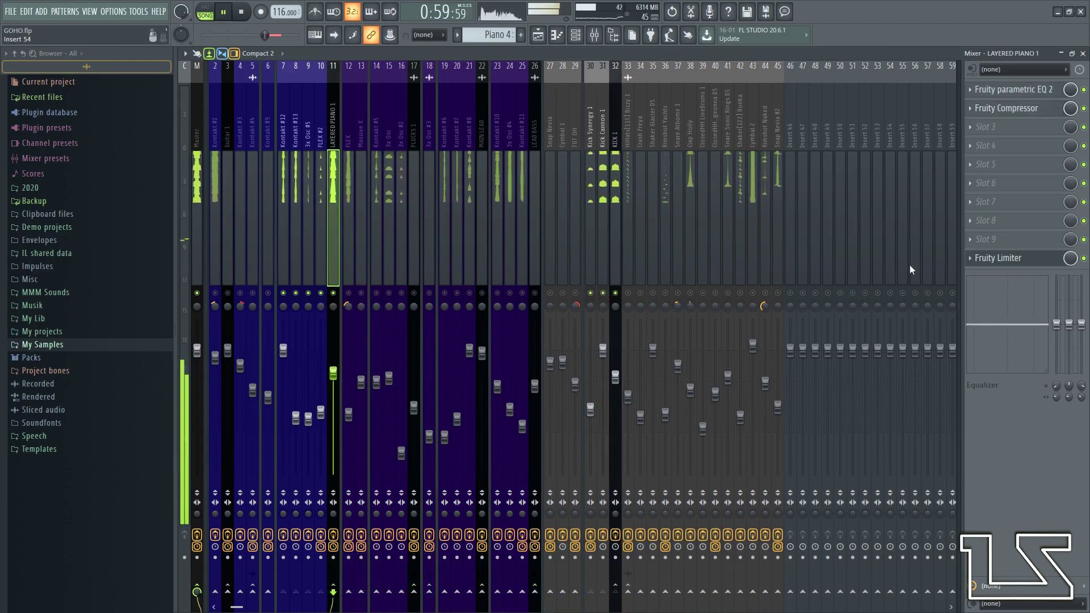
key("space")
- Switch LAYERED PIANO 1's Fruity Limiter to COMP mode with KICK 1 as sidechain input, and lower its threshold to duck the pianos
left_click(997, 257)
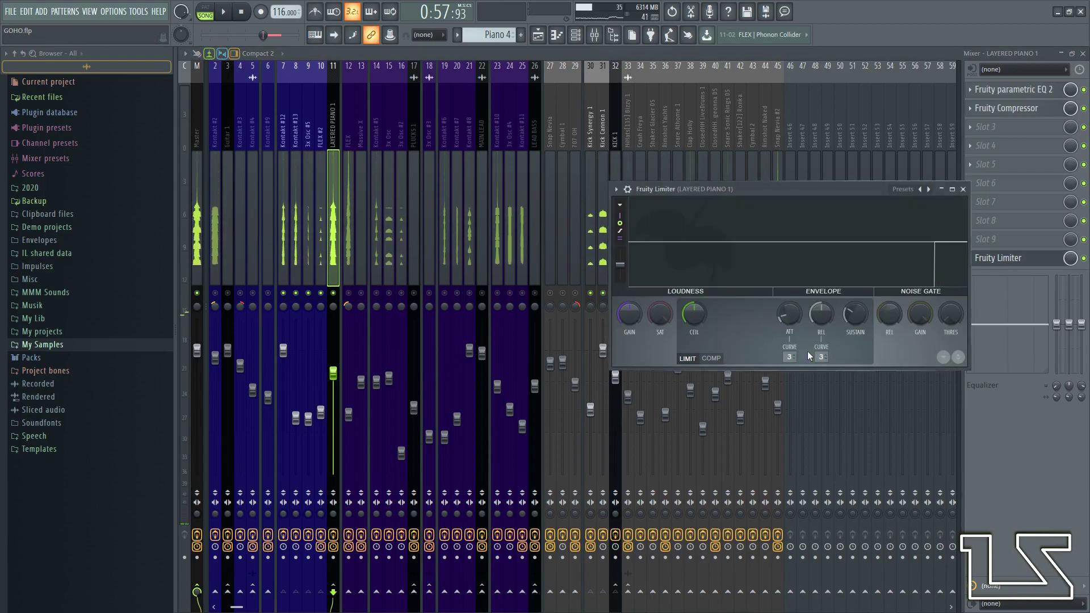
left_click(711, 358)
left_click(821, 356)
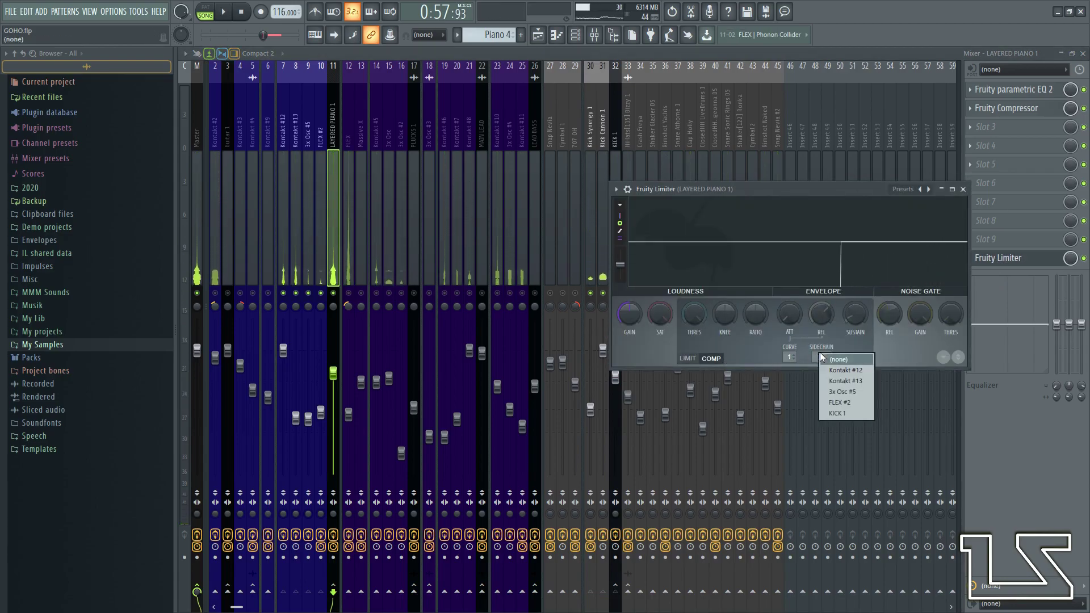
left_click(847, 413)
left_click_drag(696, 316, 693, 352)
key("space")
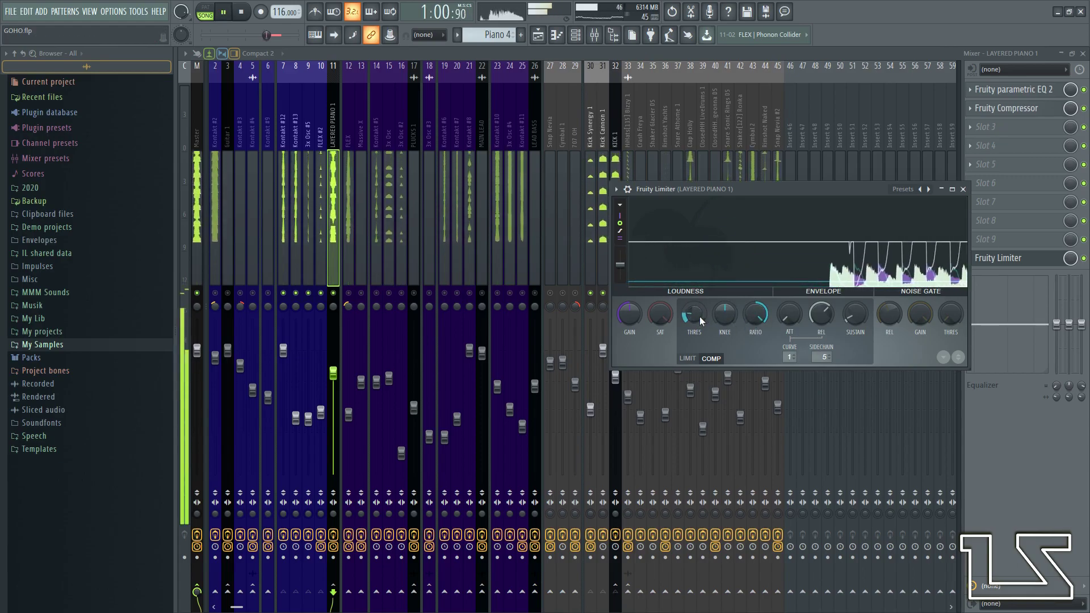
left_click(963, 190)
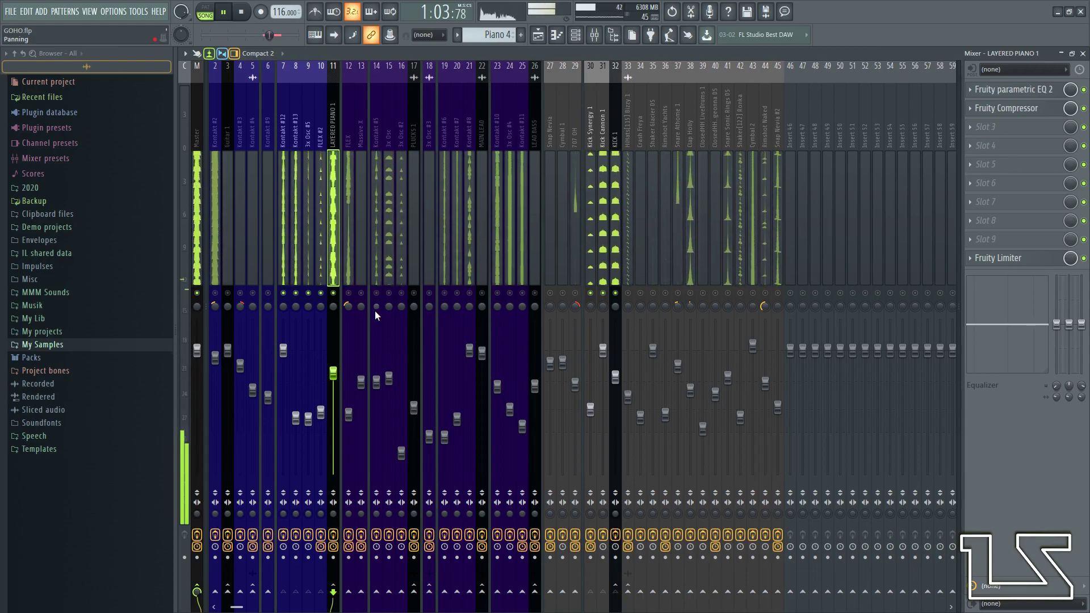
- Play the layered pianos with the kick tracks repeatedly to judge the sidechain ducking
key("space")
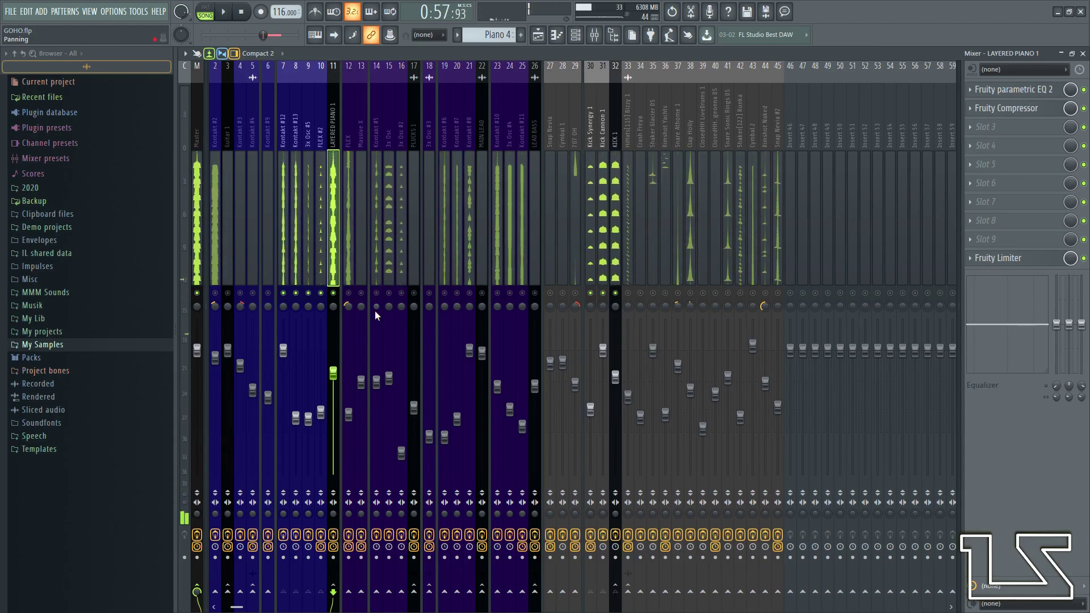
key("space")
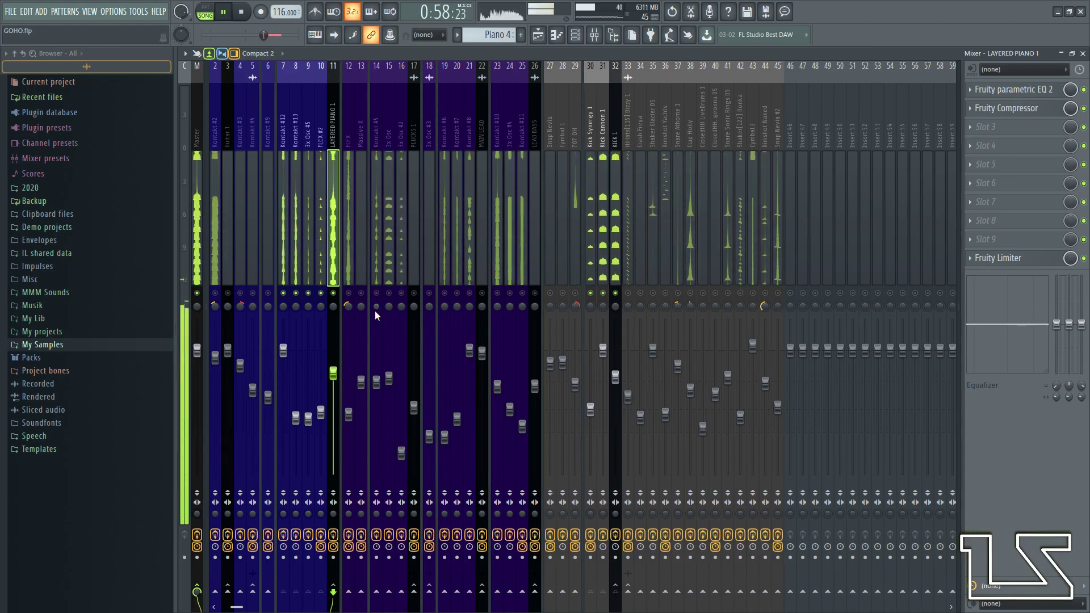
key("space")
key("space")
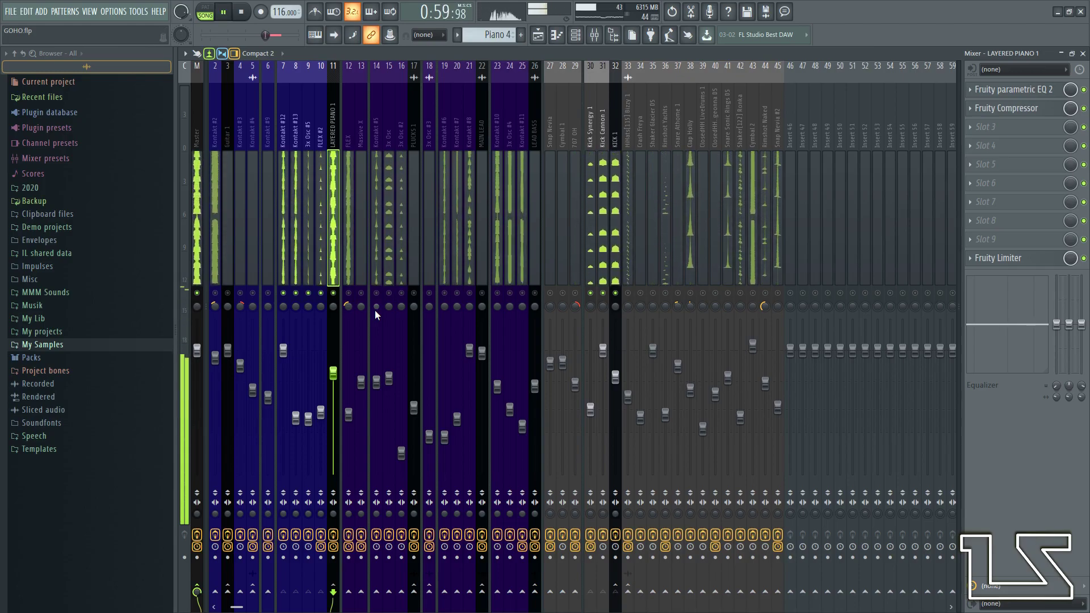
key("space")
- Unmute all mixer tracks and play the full mix
right_click(497, 293)
right_click(497, 294)
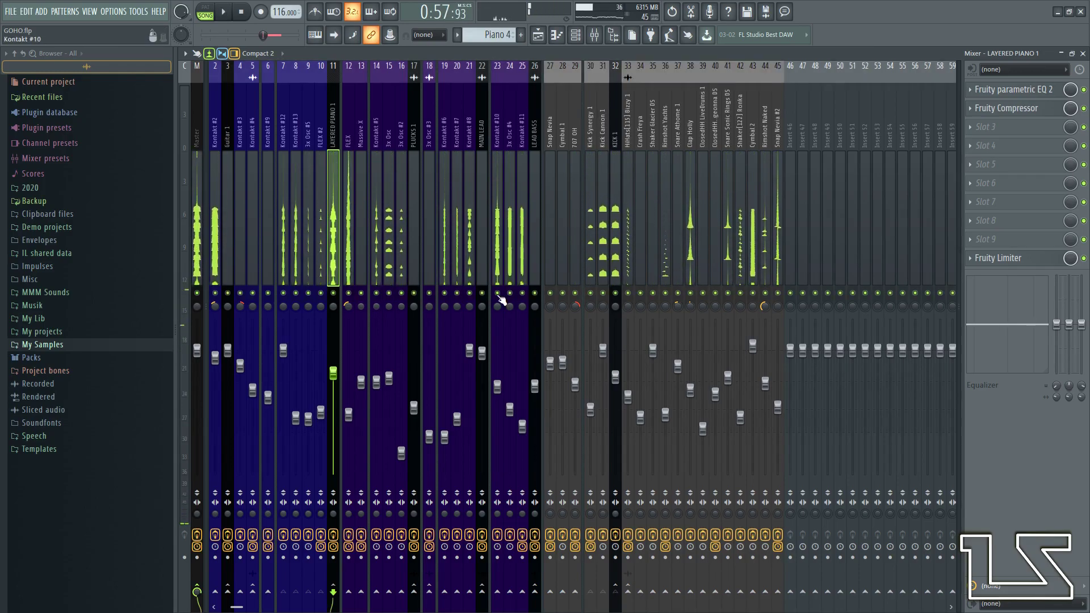
key("space")
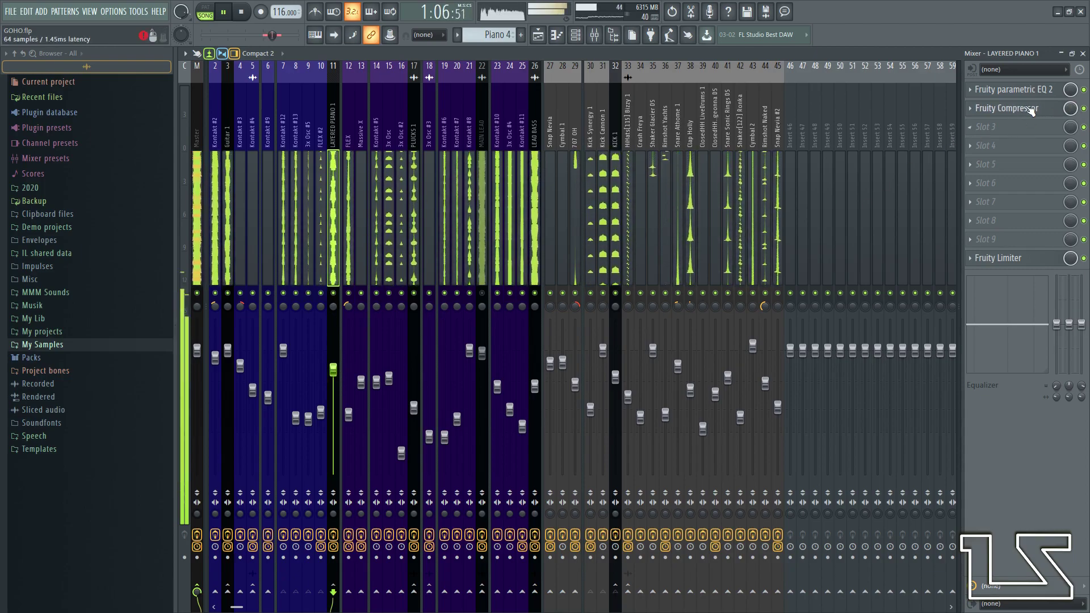
- Set LAYERED PIANO 1's Fruity Compressor ratio to 5.0:1 and close its window
left_click(973, 107)
left_click_drag(523, 339, 524, 354)
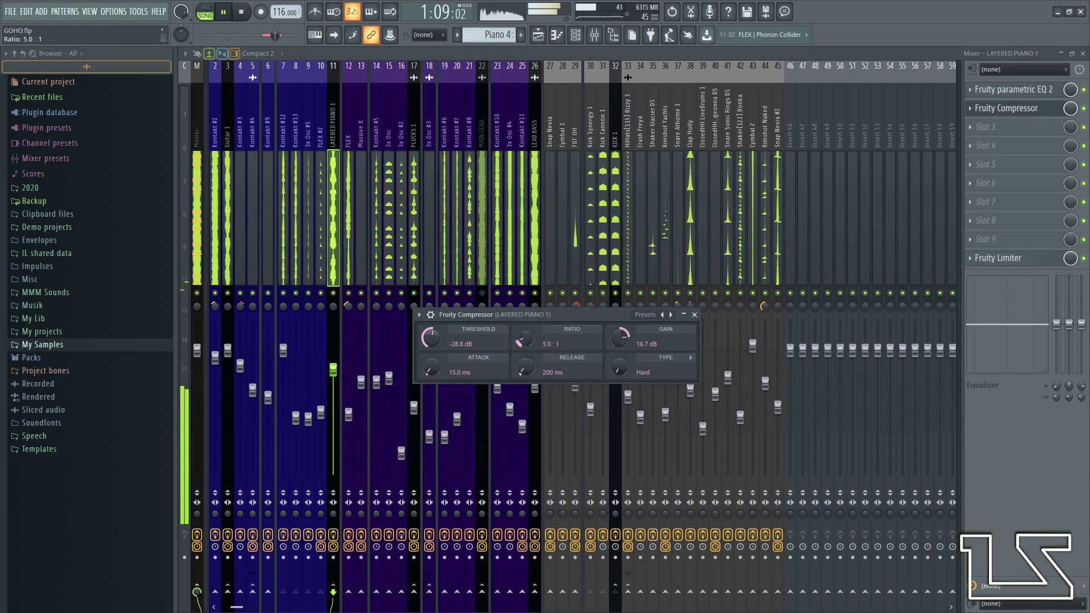
left_click(694, 314)
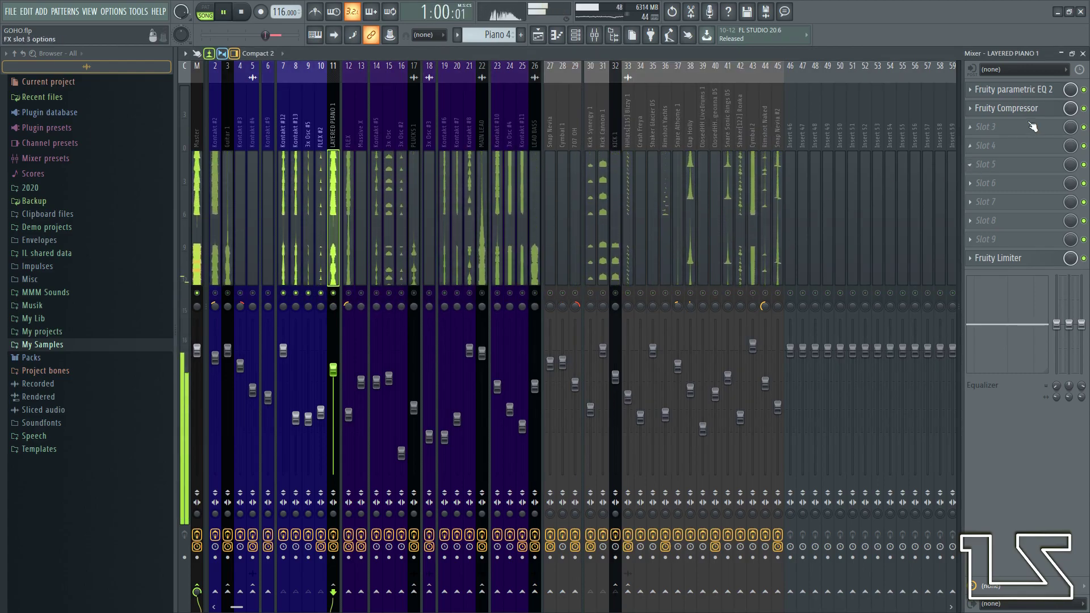
- Add a second Fruity Parametric EQ 2 to LAYERED PIANO 1's third effect slot and cut the lows with band 1
left_click(987, 126)
left_click(813, 470)
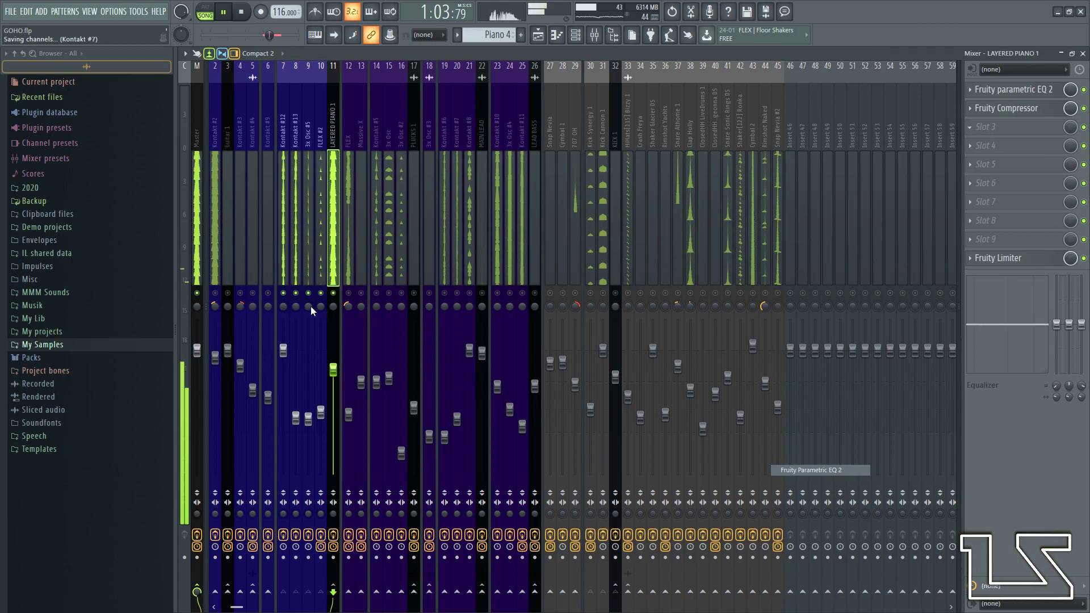
left_click_drag(267, 234, 338, 277)
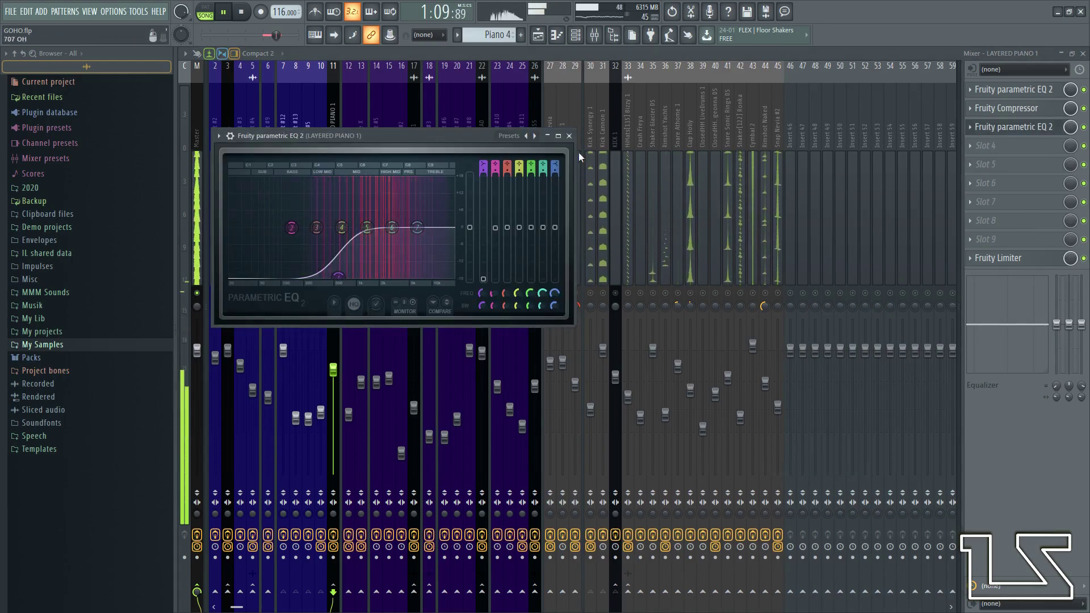
- Close the equalizer, return all mixer tracks to the mix and try a higher volume for LAYERED PIANO 1
left_click(569, 136)
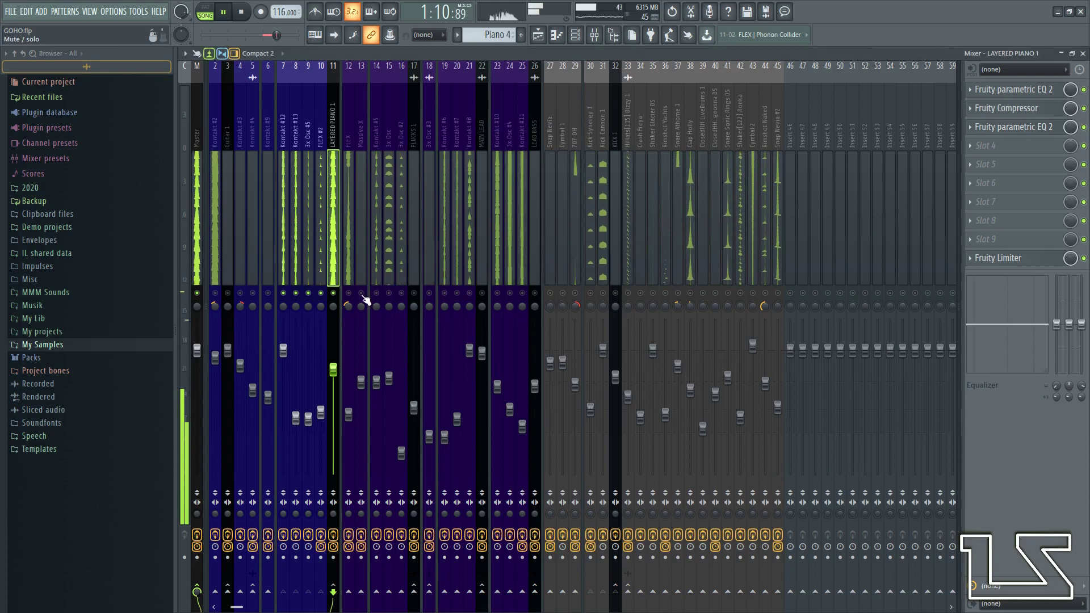
right_click(333, 293)
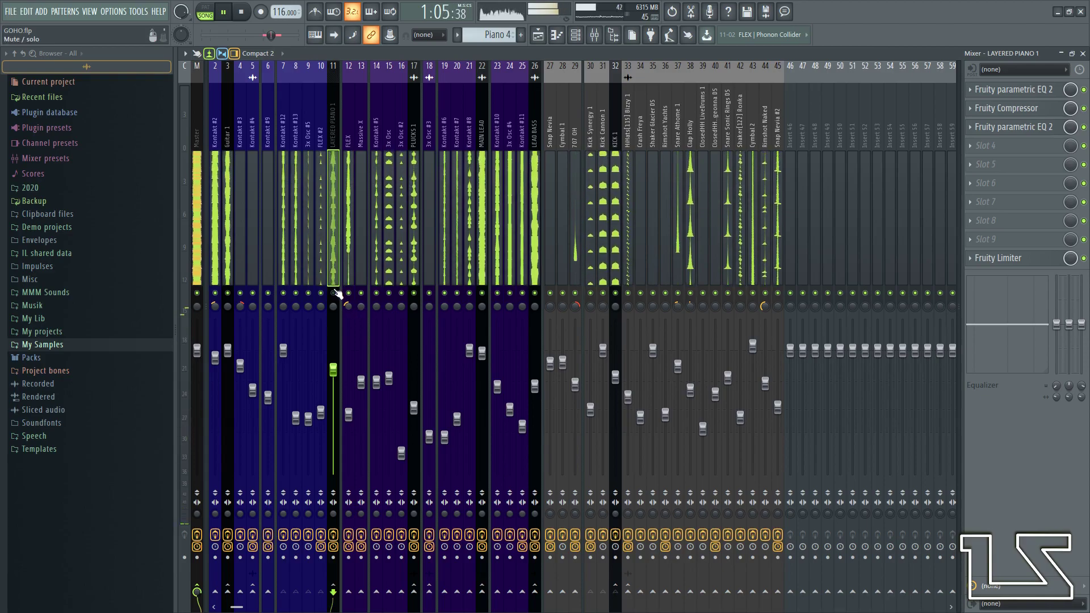
mouse_move(334, 368)
left_mouse_down()
mouse_move(335, 328)
mouse_move(335, 347)
left_mouse_up()
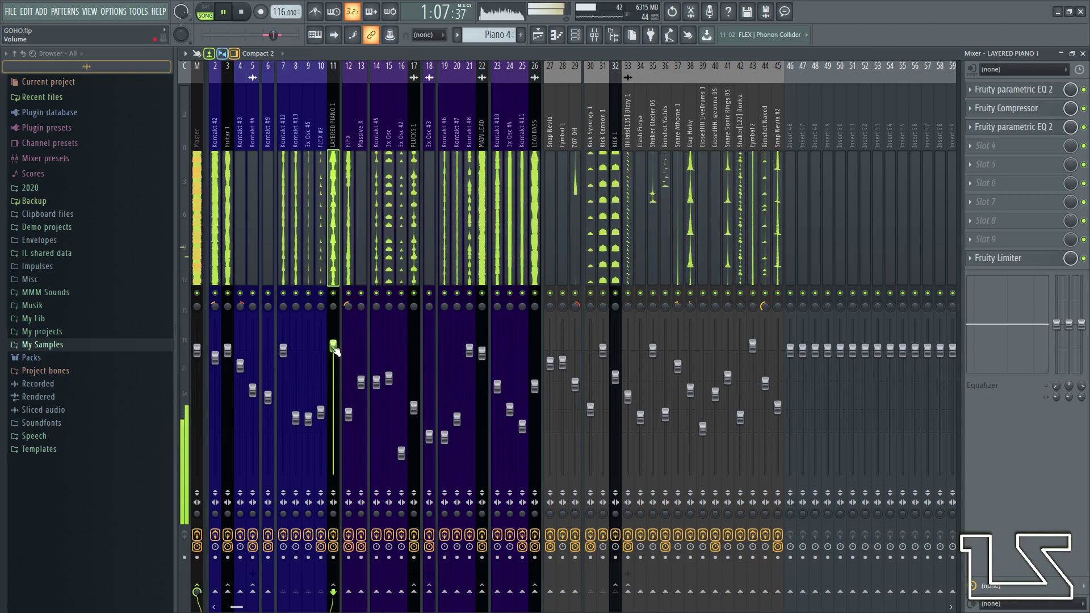
key("ctrl+z")
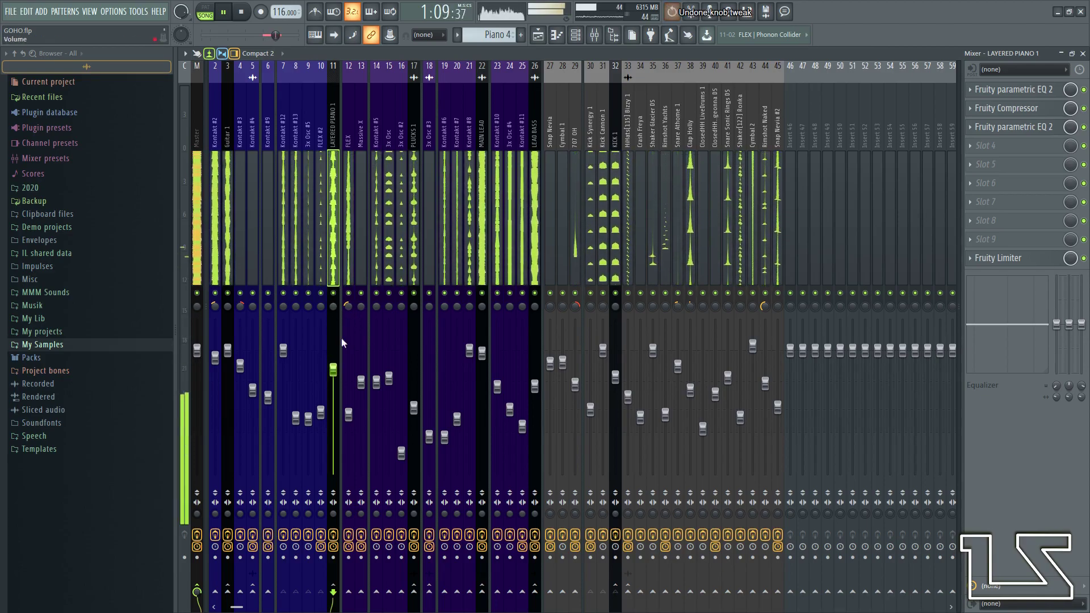
- Solo Kontakt #12, Kontakt #13, 3x Osc #5 and FLEX #2 with LAYERED PIANO 1 and play them
right_click(321, 293)
left_click(308, 293)
left_click(296, 294)
left_click(284, 293)
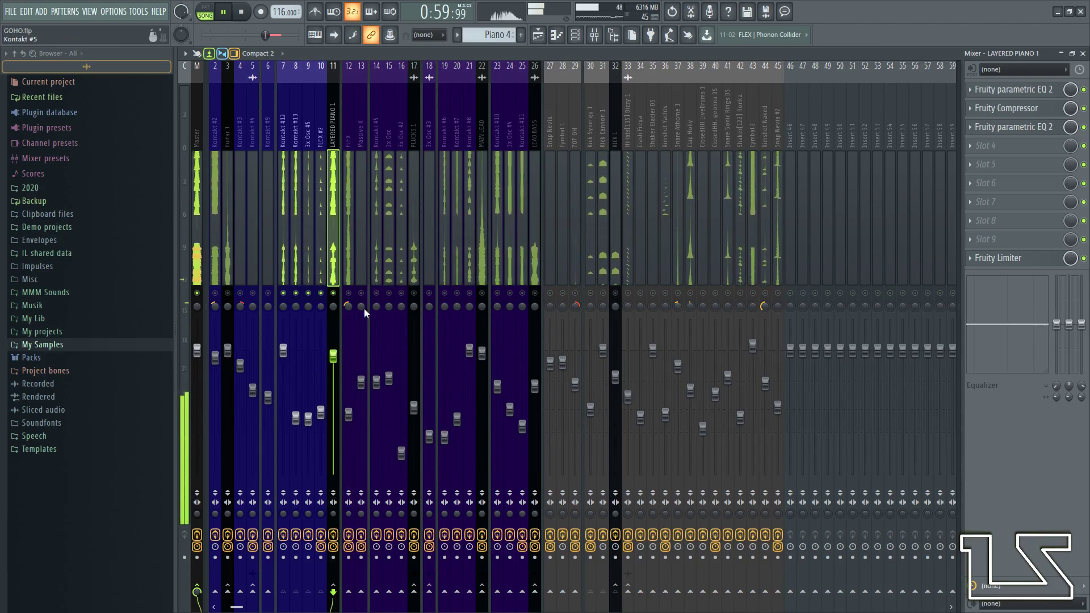
key("space")
left_click(283, 293)
left_click(308, 293)
left_click(321, 293)
key("space")
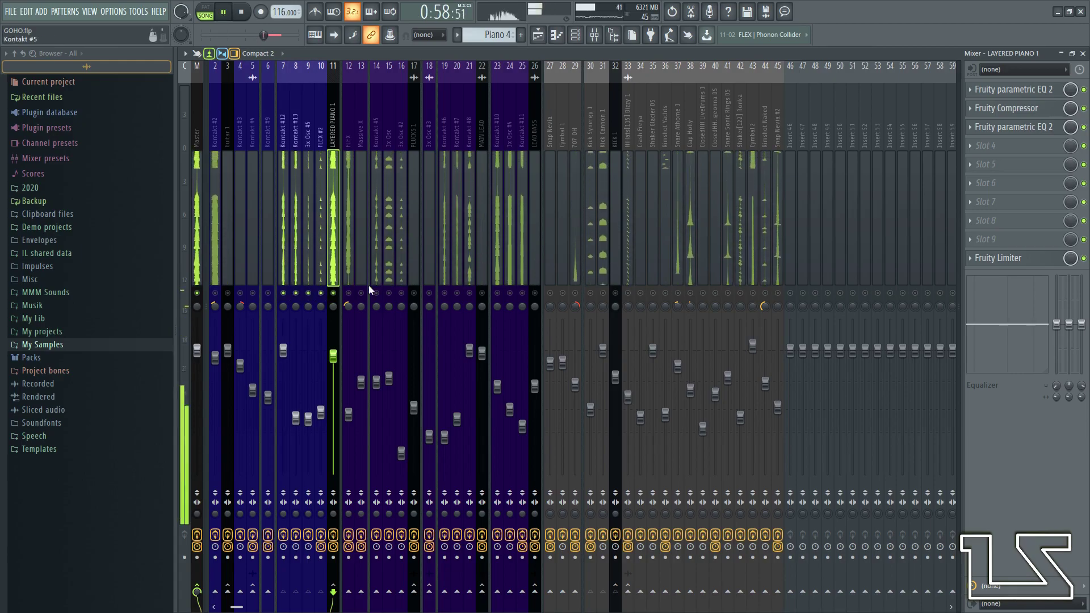
- Stop playback and add Fruity Reeverb 2 to LAYERED PIANO 1's fourth effect slot
key("space")
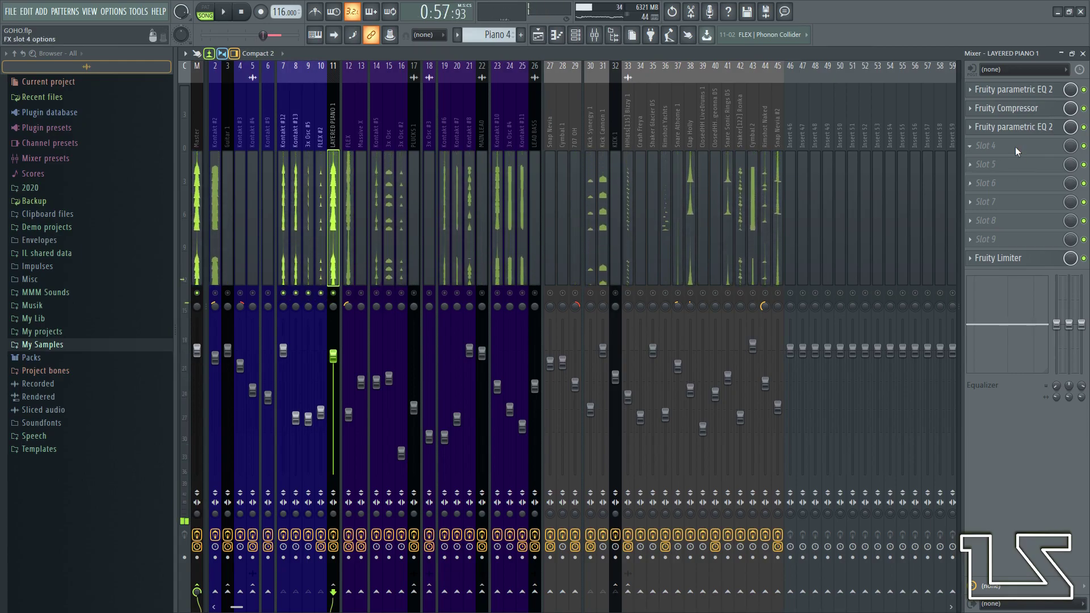
left_click(986, 146)
left_click_drag(821, 238, 815, 237)
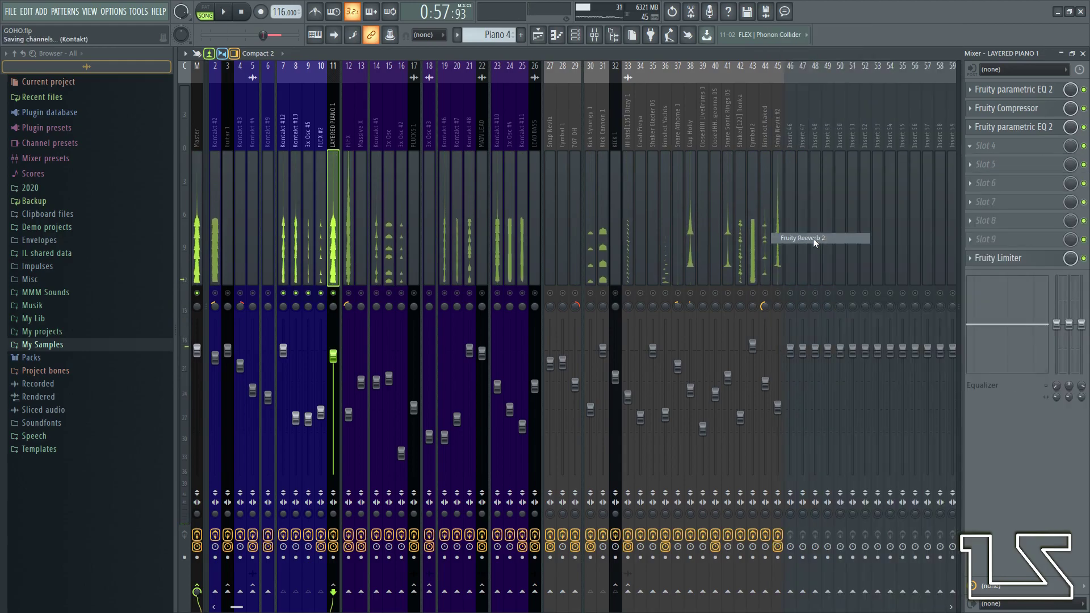
- Lower band 1's cutoff frequency in the third-slot Fruity Parametric EQ 2, audition it and close the window
left_click(1023, 128)
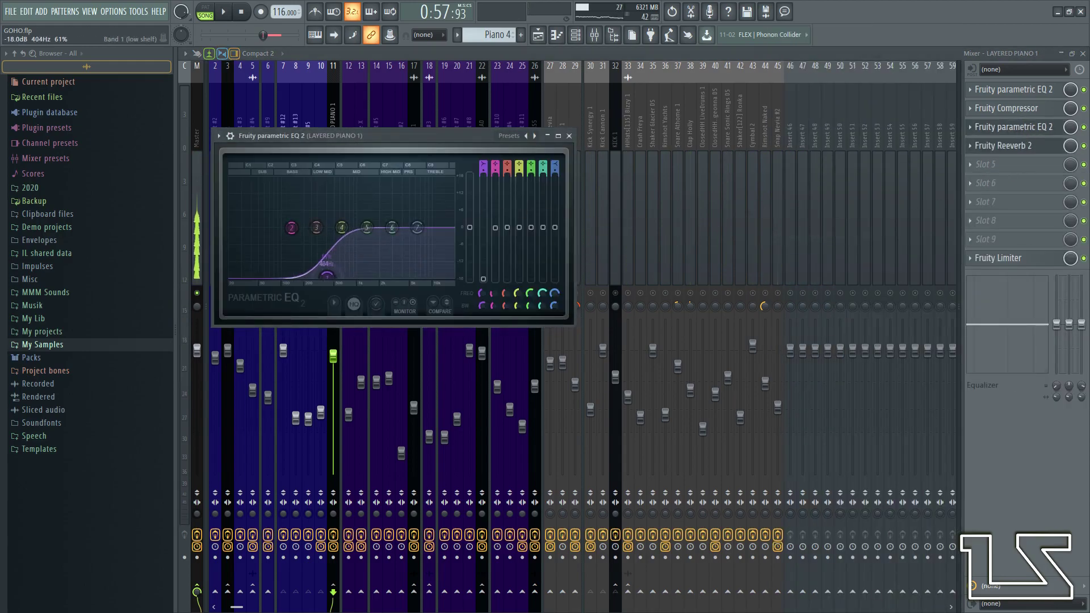
left_click_drag(328, 277, 311, 276)
key("space")
key("space")
left_click(570, 136)
- Raise Fruity Reeverb 2's low cut, set its wet level to 78% while listening and close the window
left_click(1003, 146)
left_click_drag(336, 229, 336, 214)
key("space")
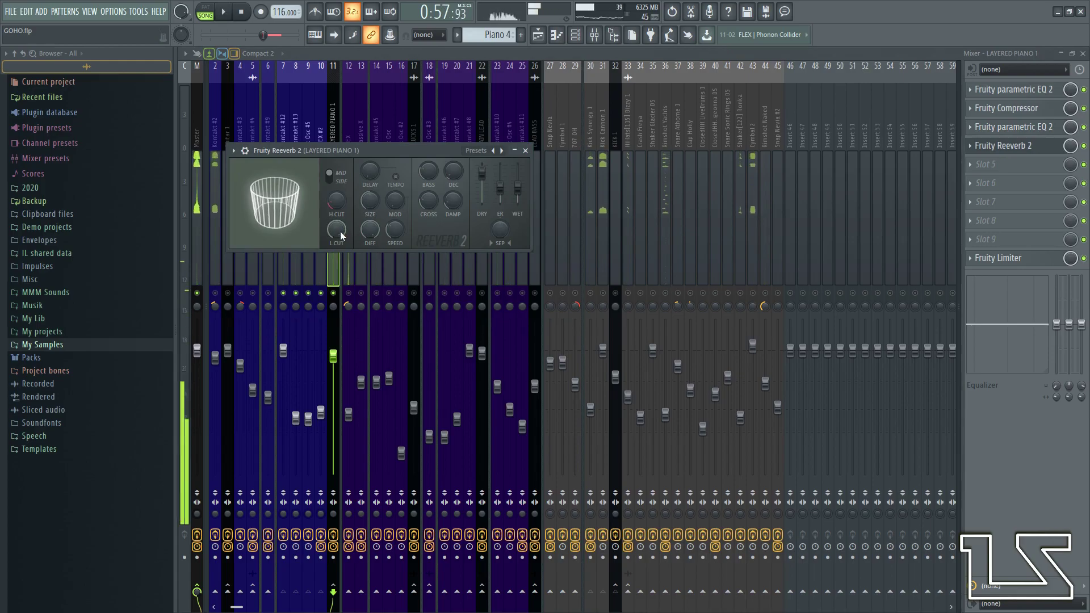
key("space")
key("space")
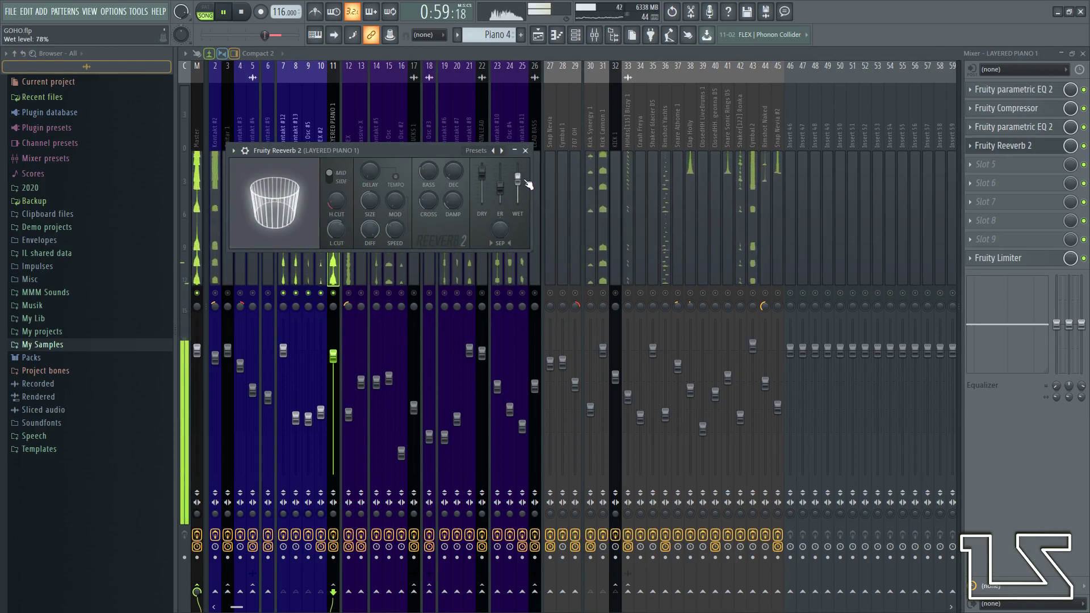
left_click(525, 151)
- Unmute Kick Synergy 1, Kick Cannon 1 and KICK 1 and examine the sidechain ducking in LAYERED PIANO 1's Fruity Limiter
left_click(590, 293)
left_click(602, 293)
left_click(616, 293)
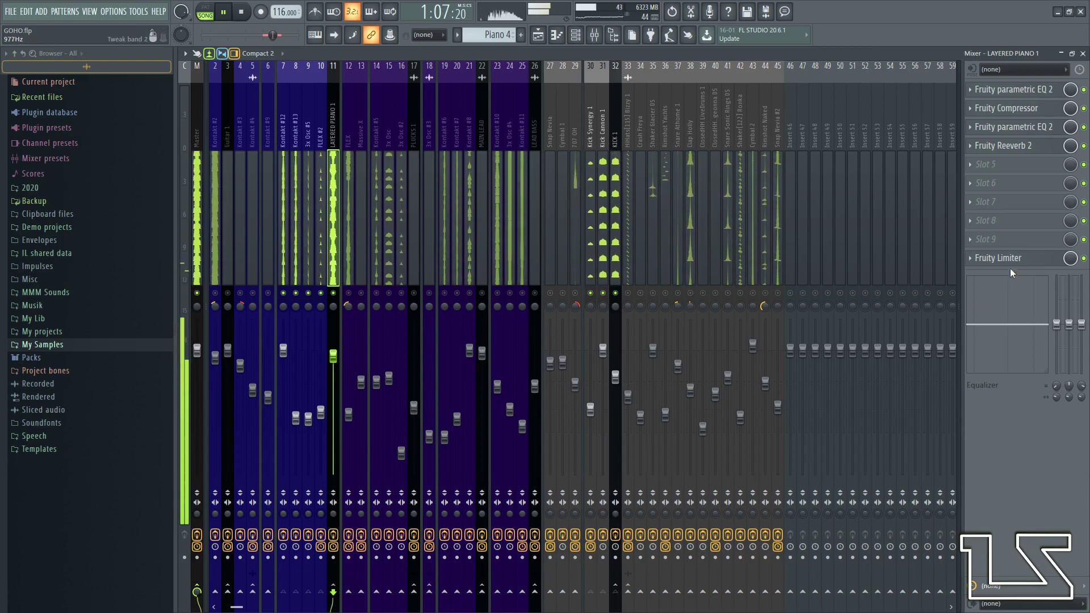
left_click(997, 257)
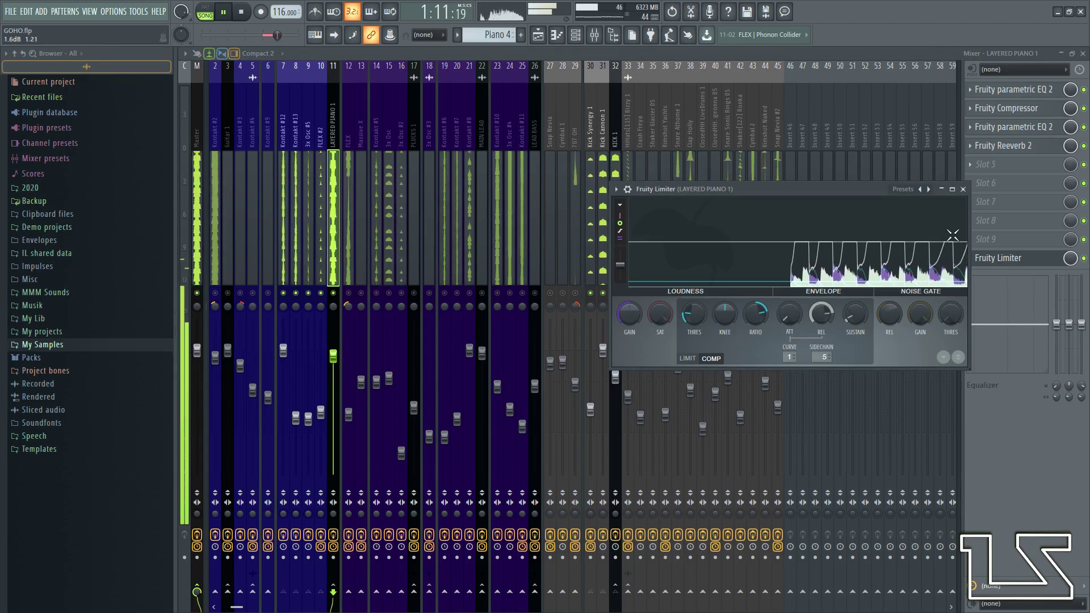
left_click(962, 190)
key("space")
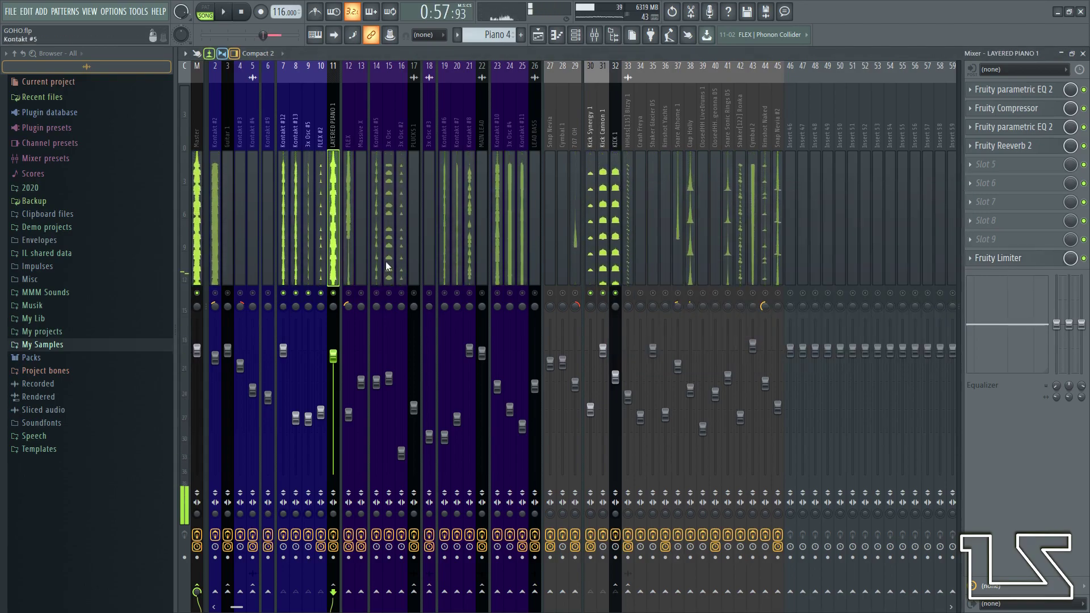
- Solo Kontakt #5, 3x Osc and 3x Osc #2 with the PLUCKS 1 bus and play them briefly
right_click(376, 292)
left_click_drag(388, 293, 409, 291)
key("space")
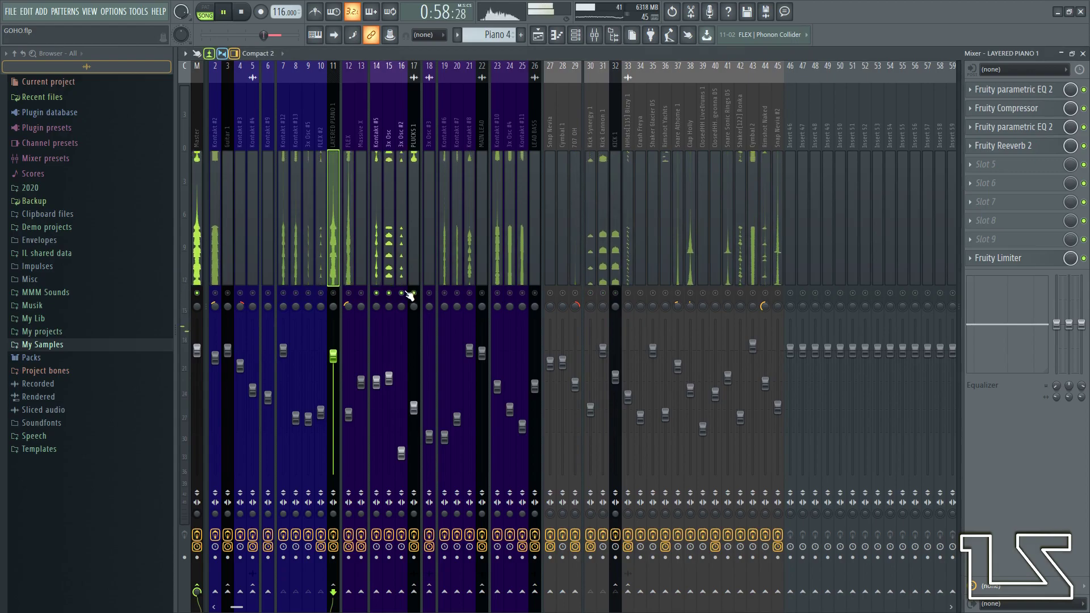
key("space")
- Cancel the solo, mute Guitar 1, Kontakt #3, Kontakt #4 and the other melodic buses, and hear LAYERED PIANO 1 with the rest
right_click(325, 292)
right_click(326, 293)
left_click(331, 293)
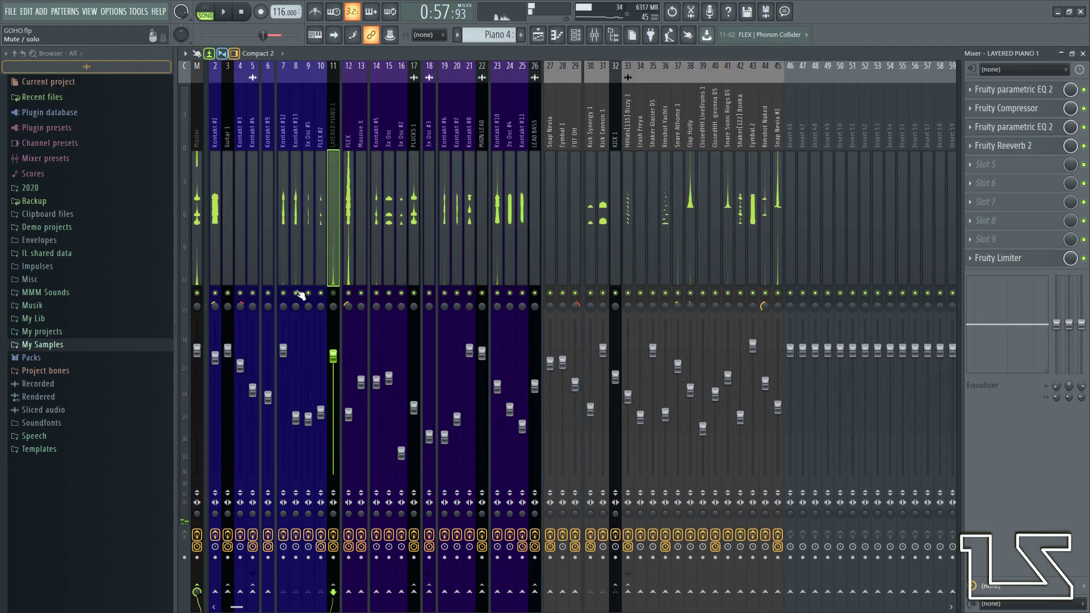
left_click_drag(295, 278, 114, 261)
left_click(240, 294)
left_click(253, 294)
left_click(265, 294)
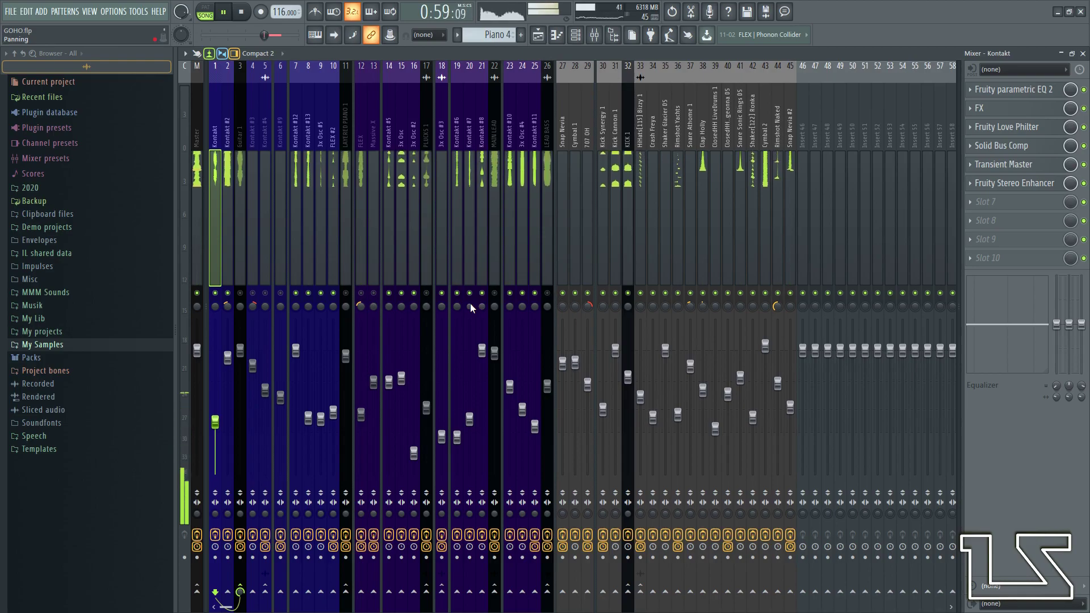
left_click(346, 293)
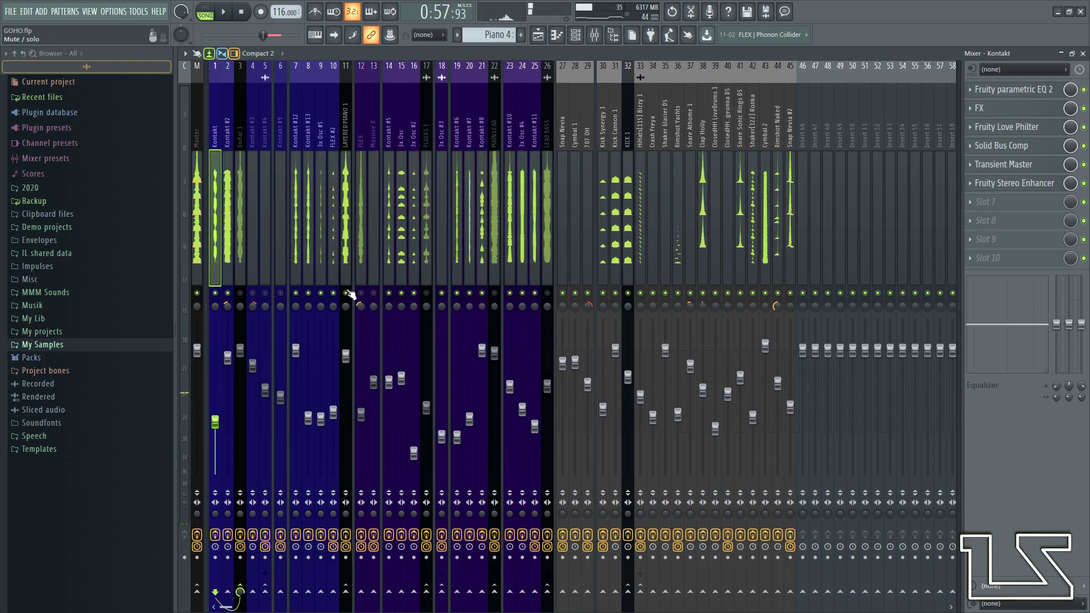
- Raise the compressor threshold slightly in LAYERED PIANO 1's Fruity Limiter and close its window
left_click(347, 243)
left_click(1026, 262)
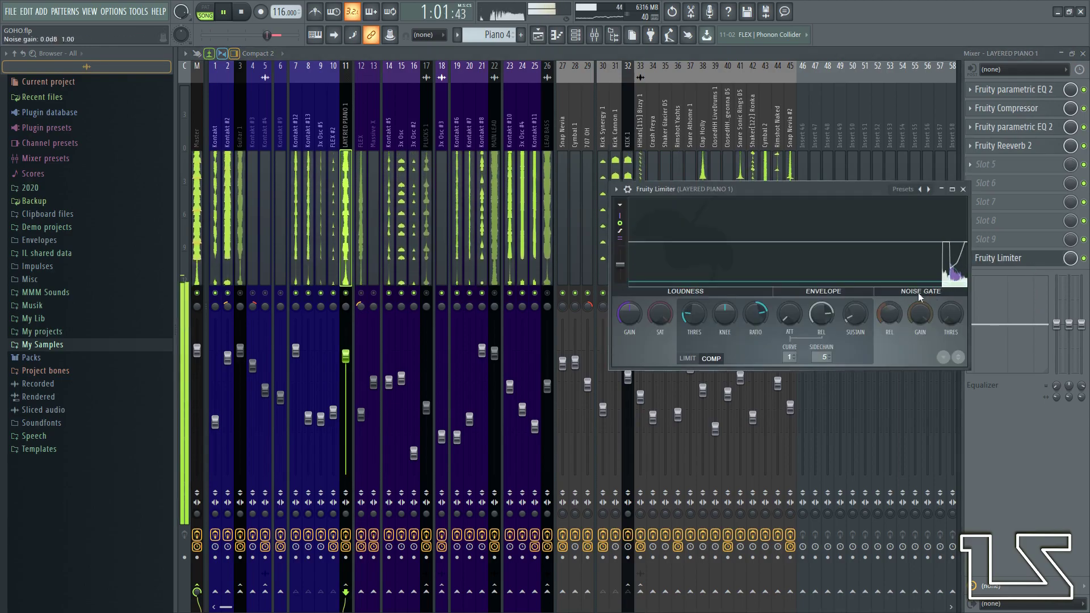
left_click_drag(694, 314, 694, 305)
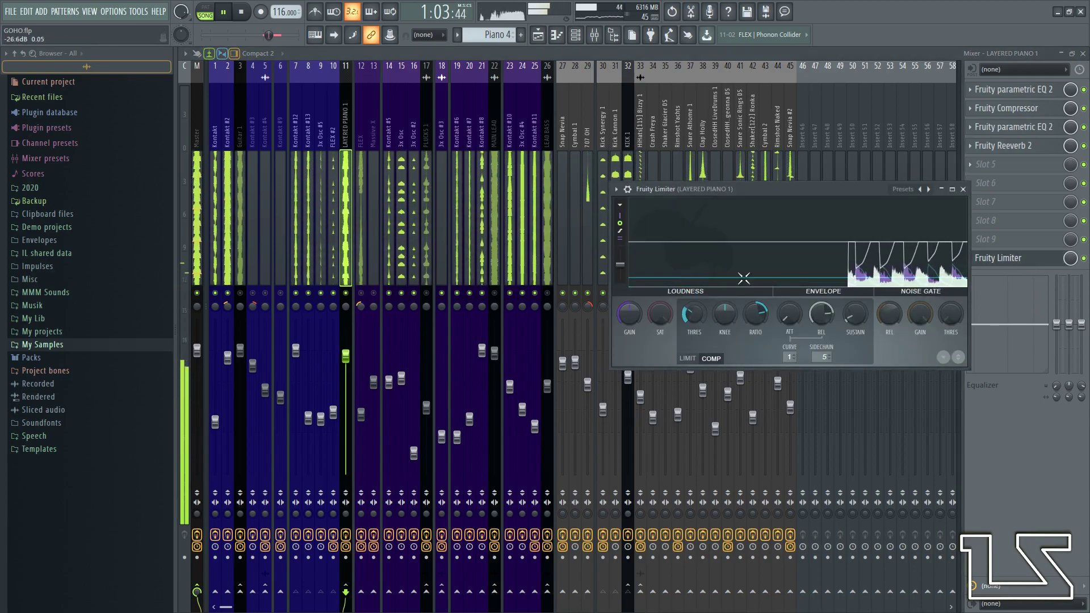
left_click(963, 189)
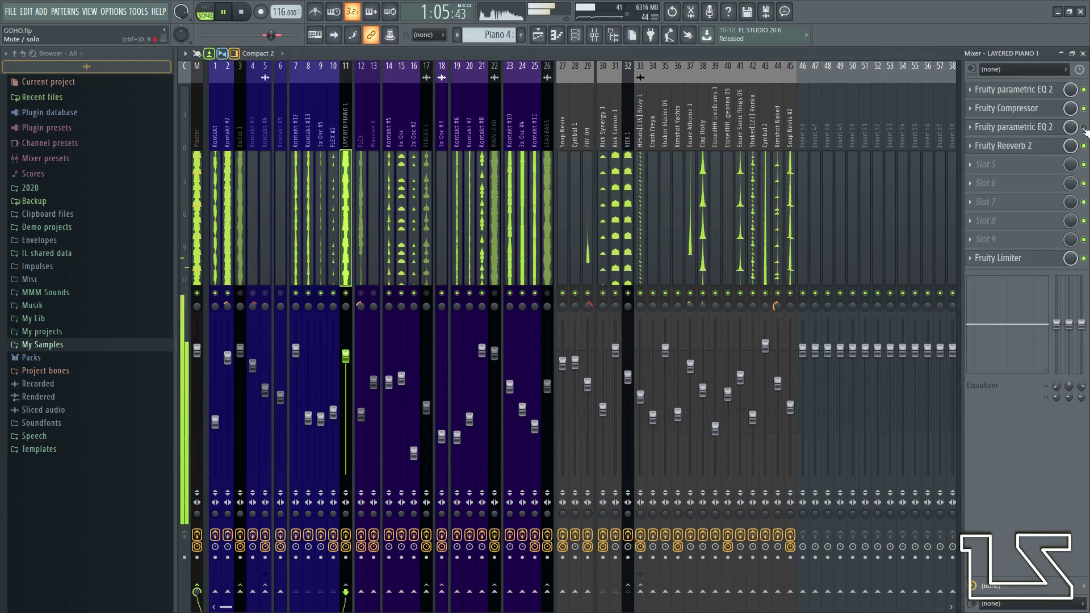
- Unmute FLEX, Guitar 1, PLUCKS 1 and LEAD BASS one after another during playback to compare them with the pianos
left_click(361, 293)
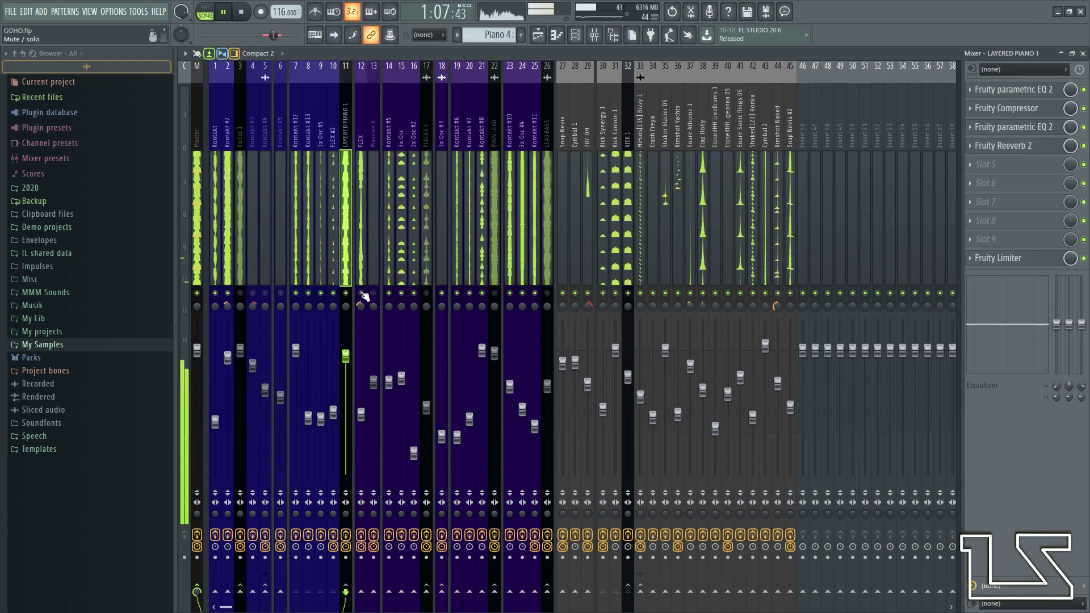
key("space")
key("space")
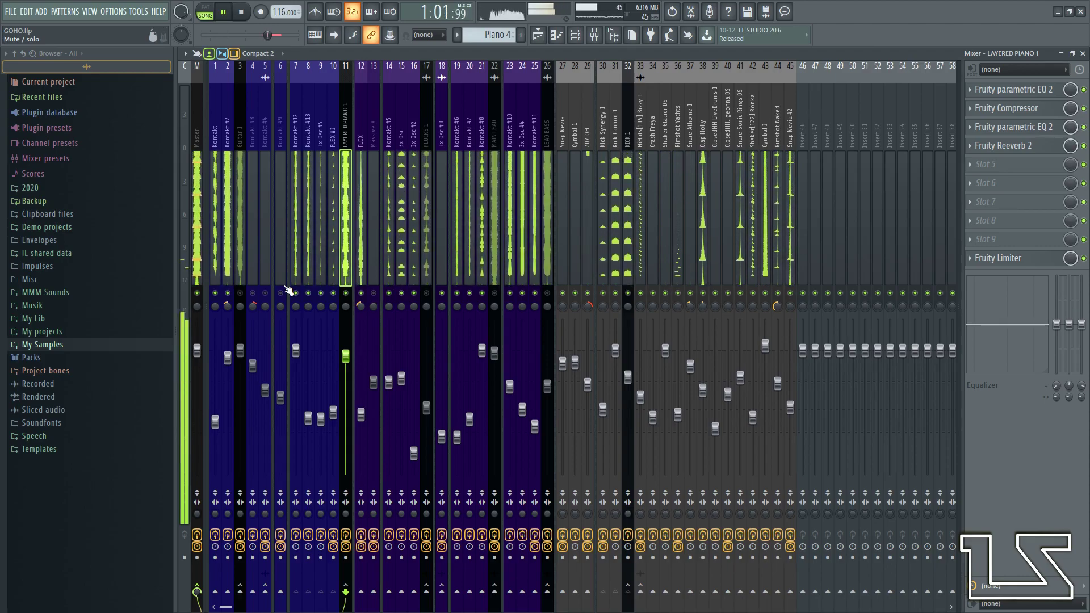
left_click(240, 294)
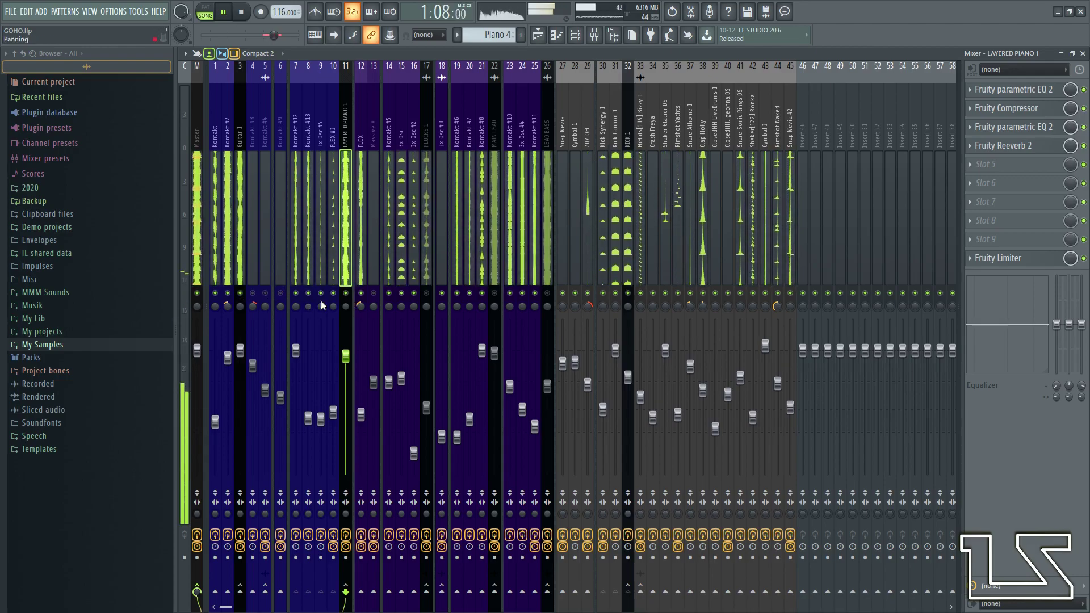
left_click(426, 293)
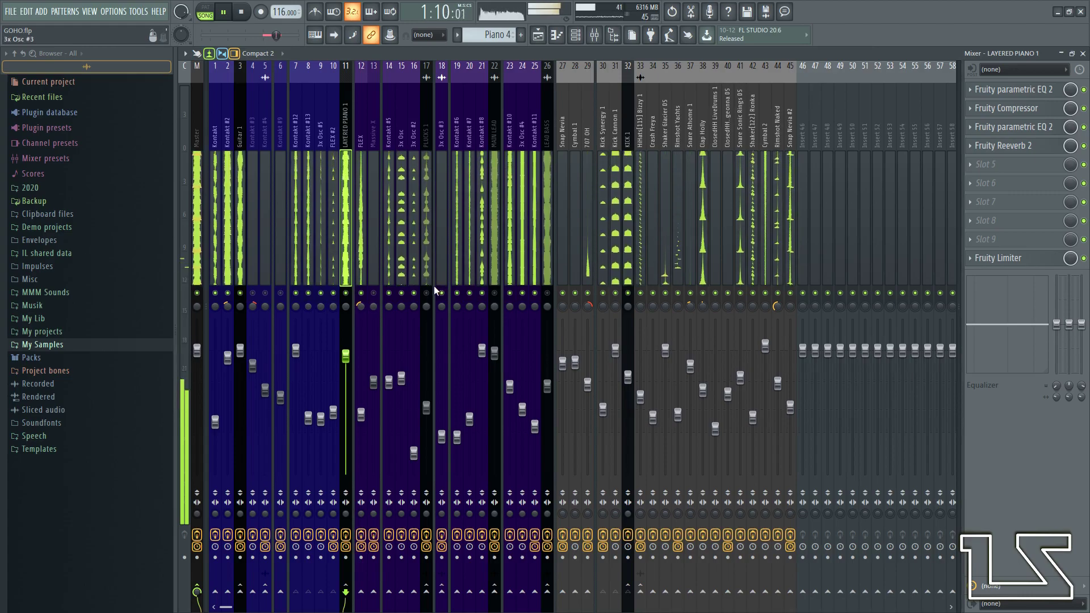
left_click(428, 293)
left_click(428, 293)
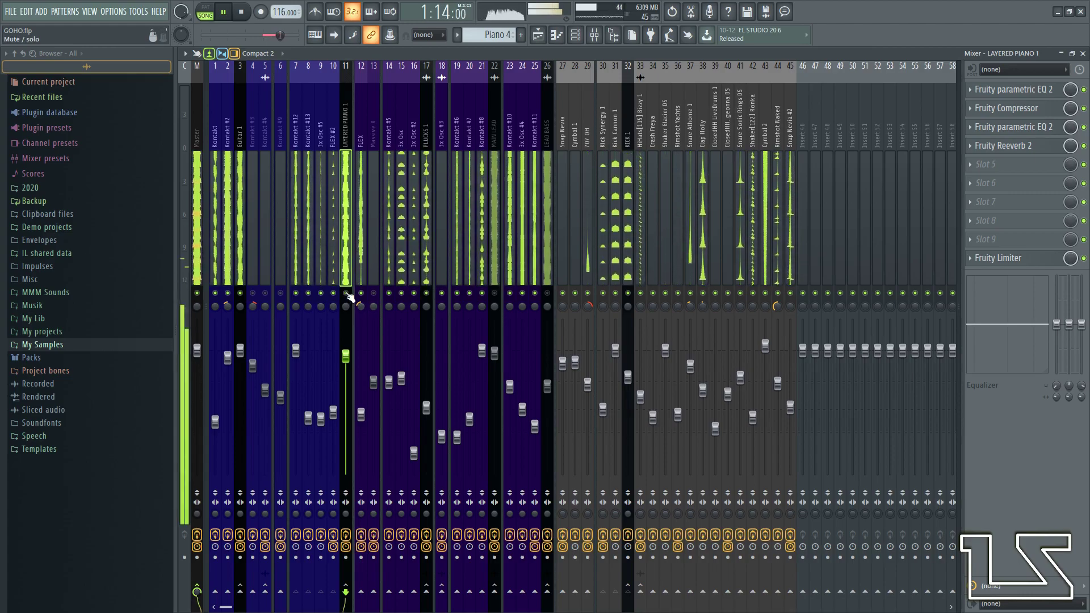
left_click(547, 293)
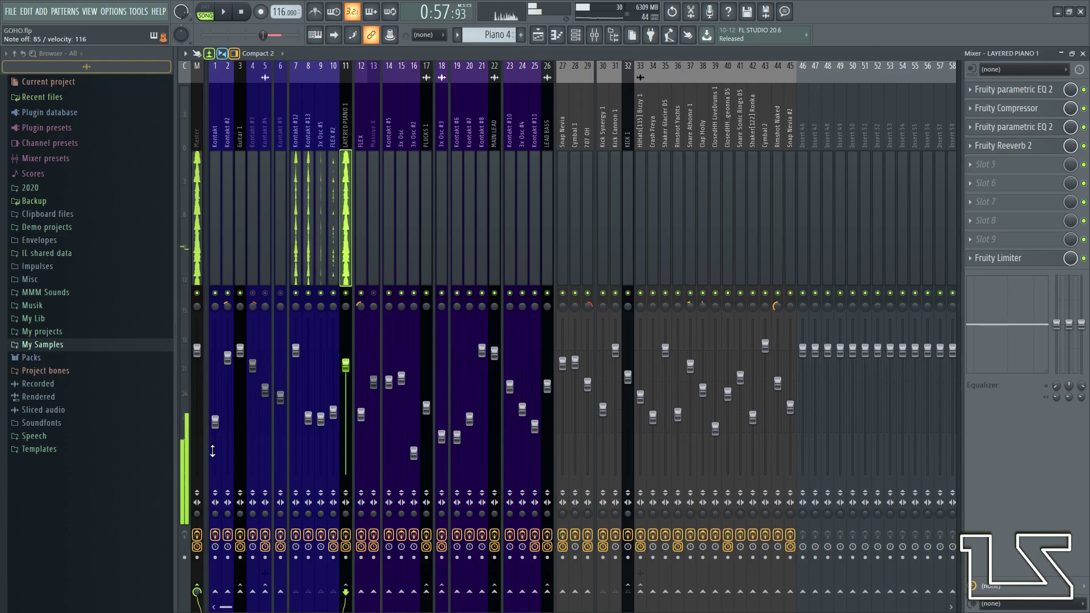
- Unmute all remaining mixer tracks, including Massive X, and play the full mix
key("space")
right_click(373, 293)
right_click(371, 301)
right_click(373, 294)
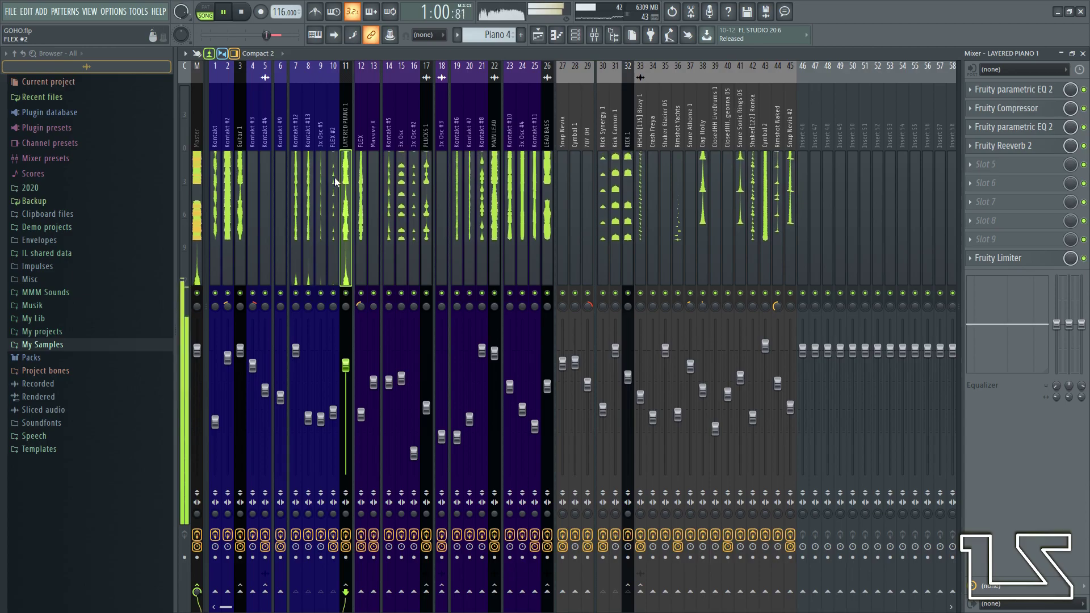
- Restore the mixer to its smaller size and show the whole arrangement in the playlist
double_click(883, 52)
left_click_drag(840, 221, 1045, 261)
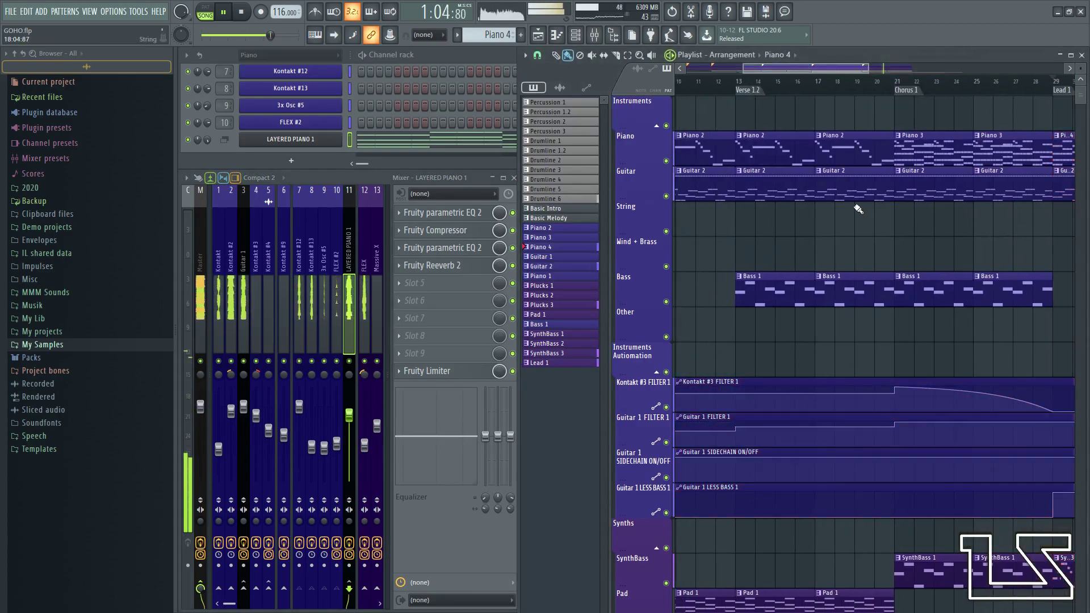
left_click(855, 209, "ctrl")
scroll(801, 193, "down", 4)
right_click(794, 228, "ctrl")
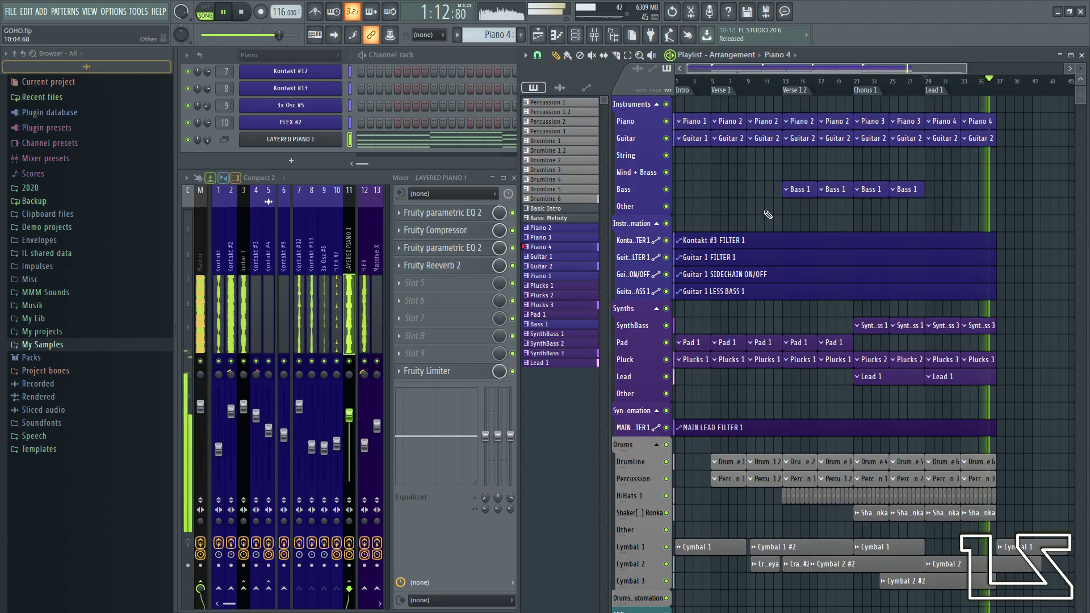
- Play the arrangement through to its end in the playlist and stop playback
key("space")
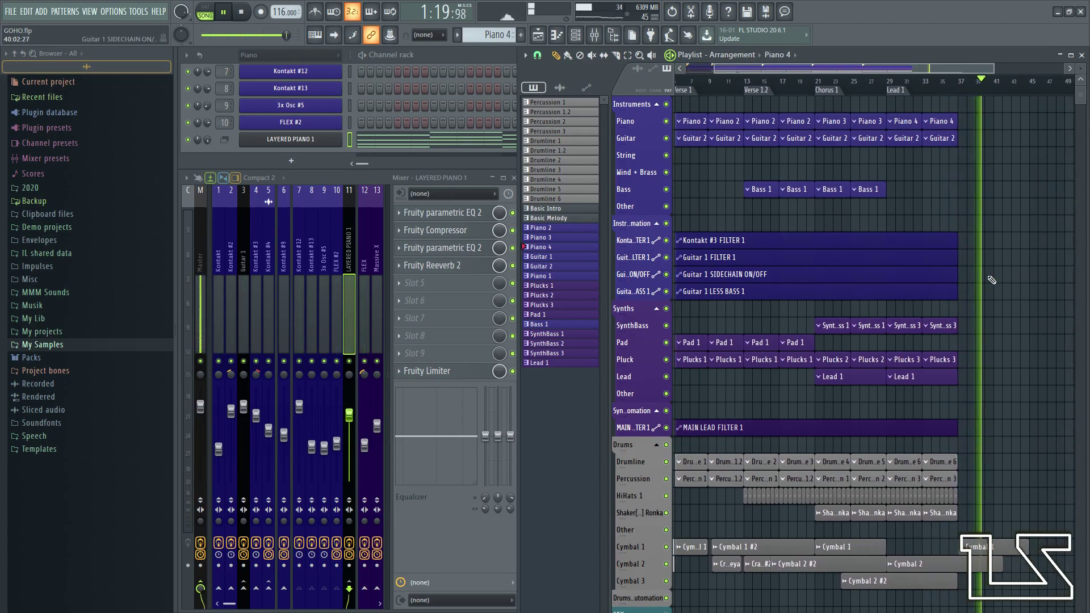
scroll(991, 280, "up", 3)
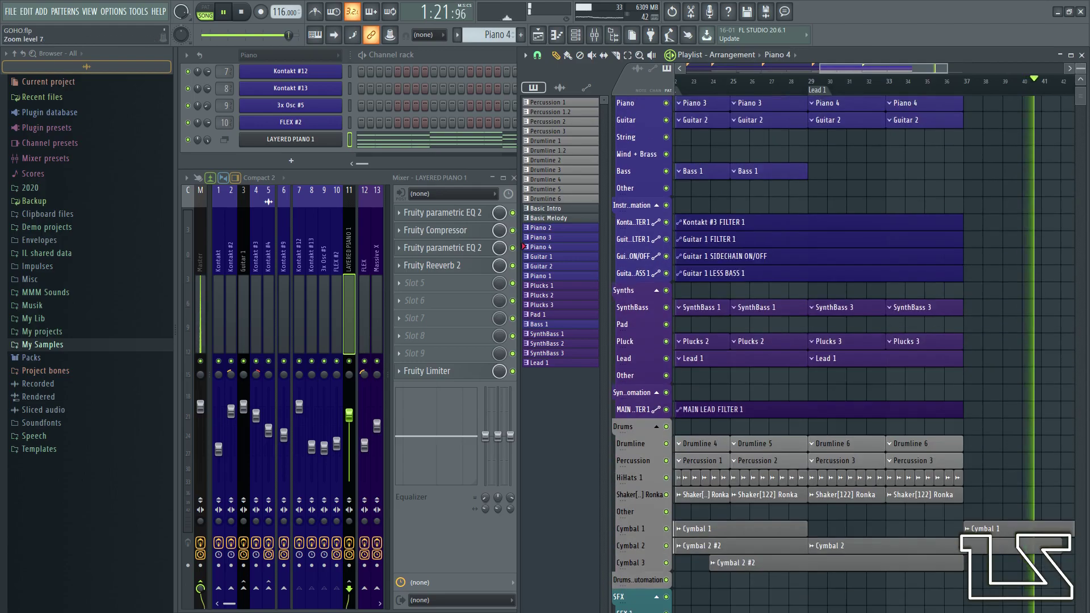
scroll(920, 190, "up", 2)
key("space")
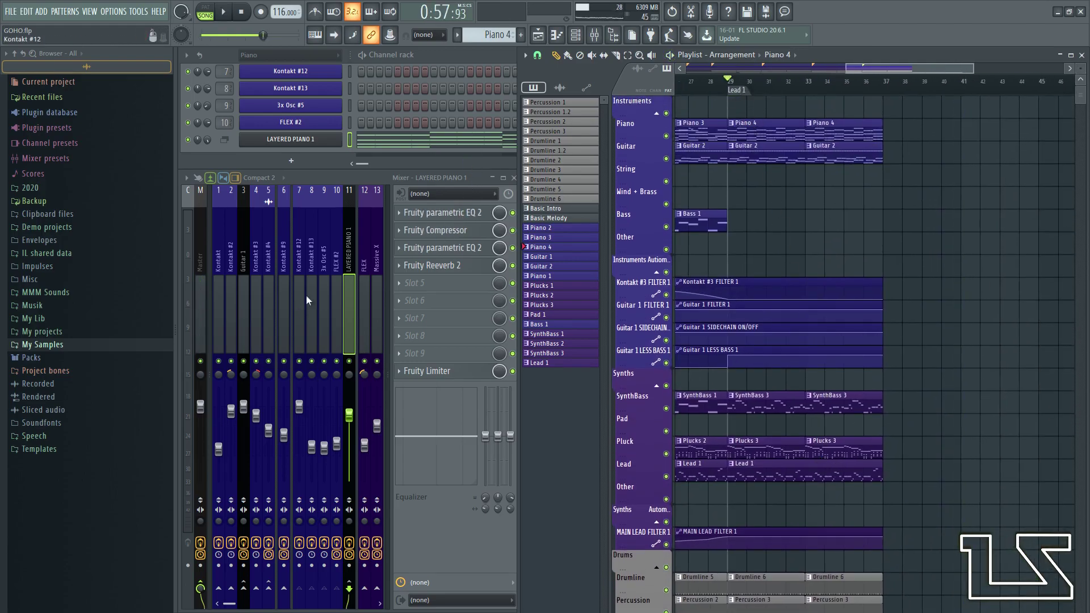
- Add Fruity Parametric EQ 2 to slot 5 of LAYERED PIANO 1 and load a preset with low and high cuts
left_click(281, 318)
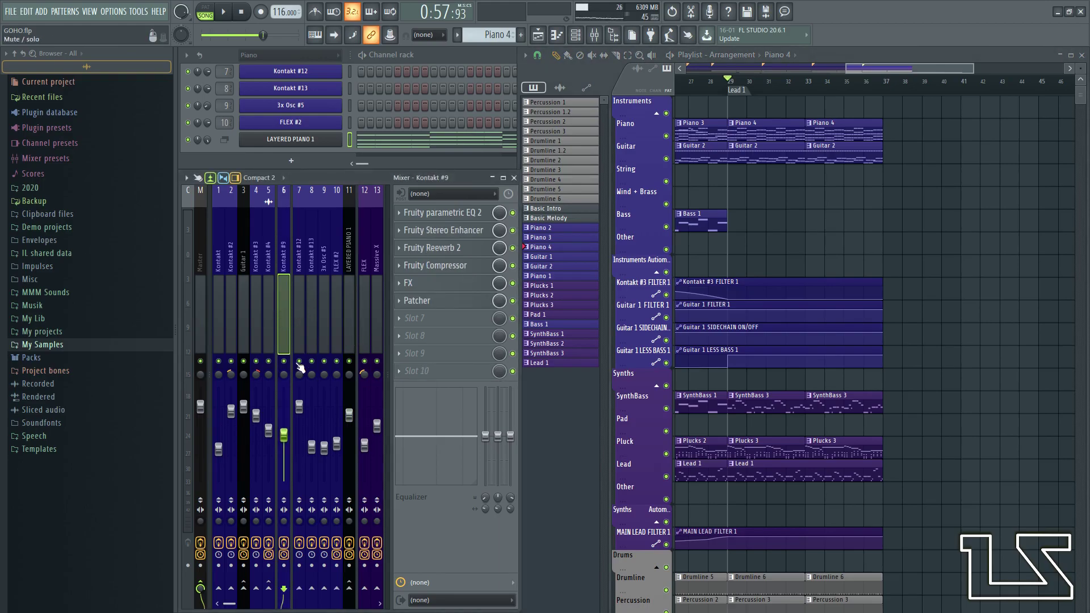
left_click(350, 312)
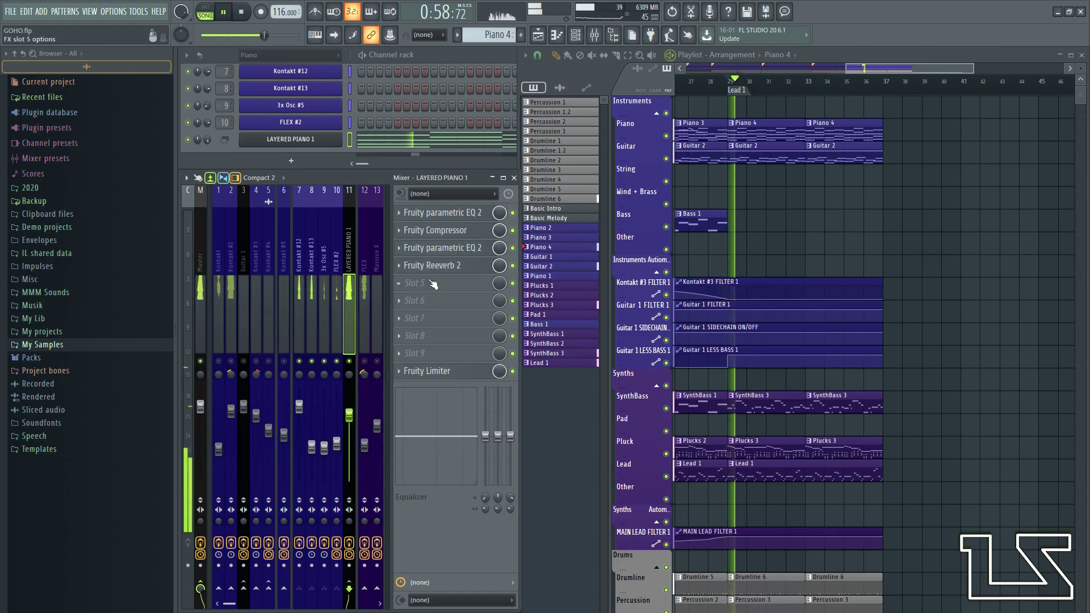
left_click(434, 283)
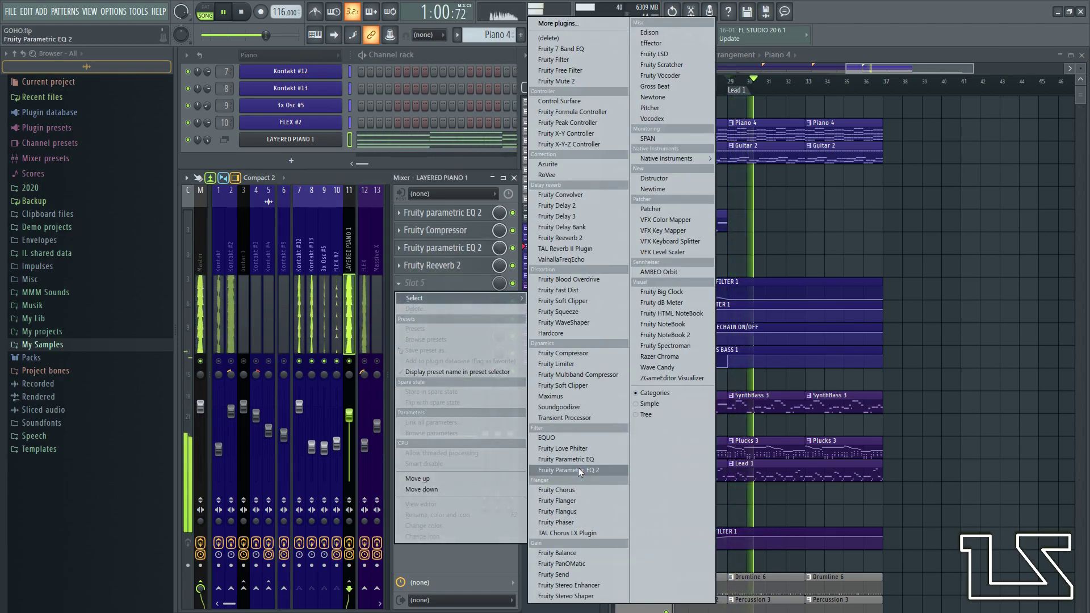
left_click(577, 471)
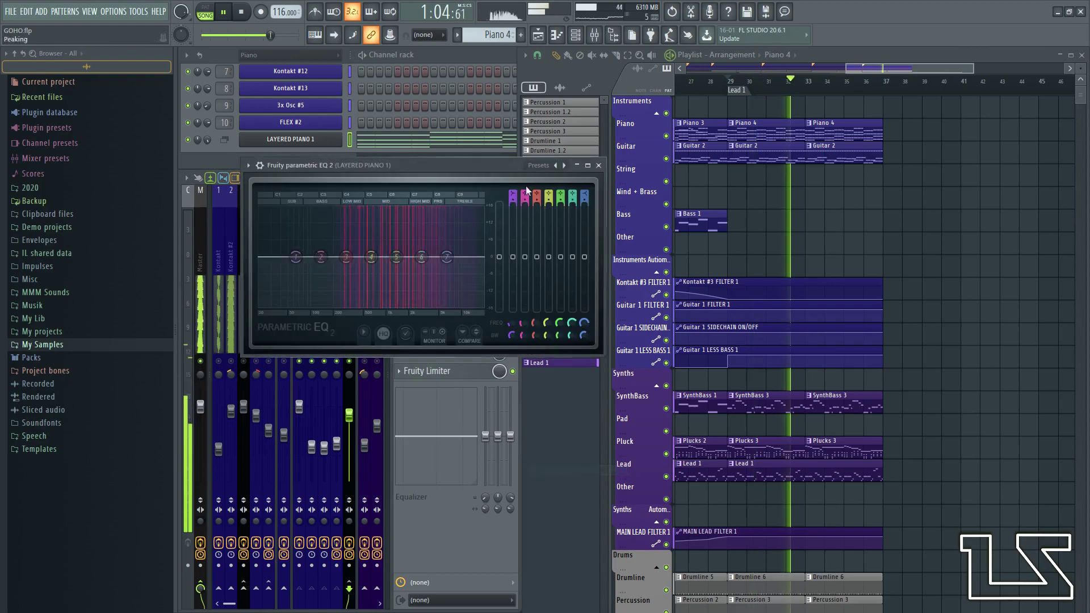
left_click(540, 167)
mouse_move(562, 173)
left_click(692, 179)
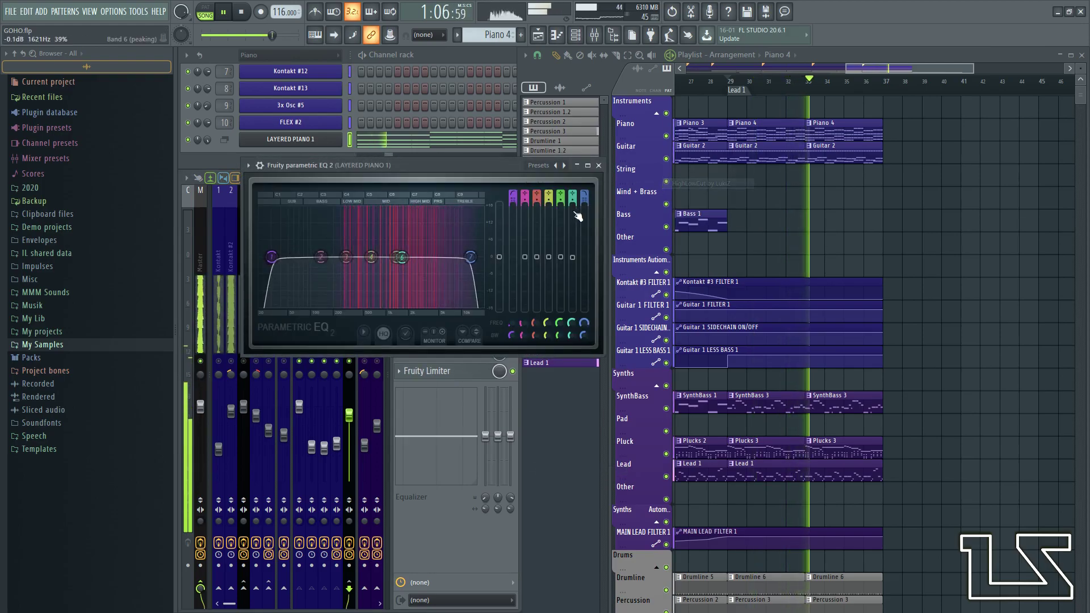
- Turn off HQ mode in the new EQ and raise its low-pass and high-pass cutoffs, moving the high-pass into the low mids
left_click(383, 334)
left_click_drag(470, 257, 478, 257)
left_click_drag(271, 257, 346, 257)
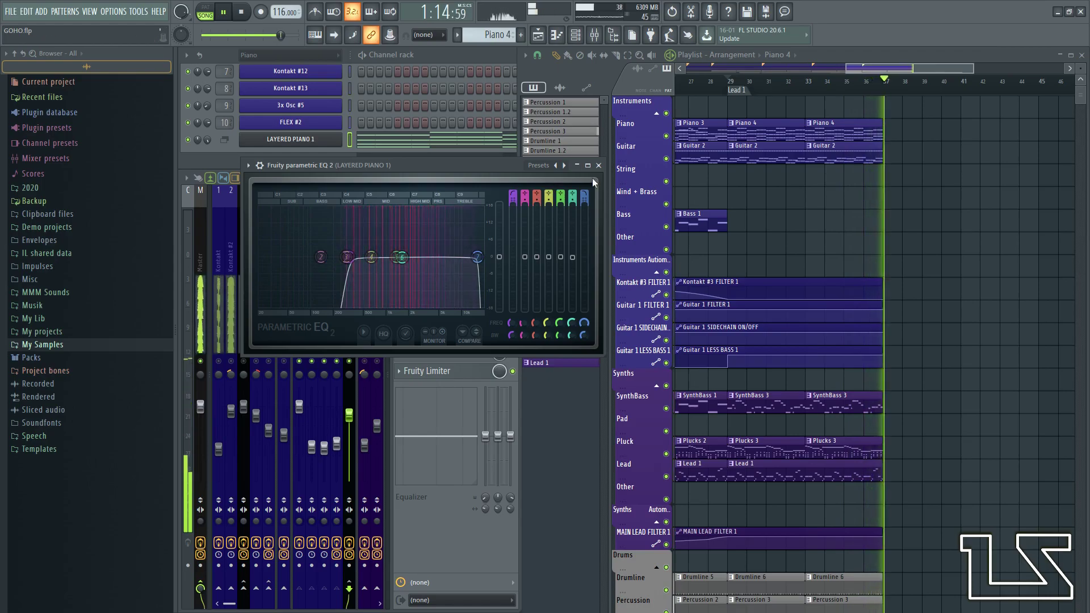
left_click(599, 166)
key("space")
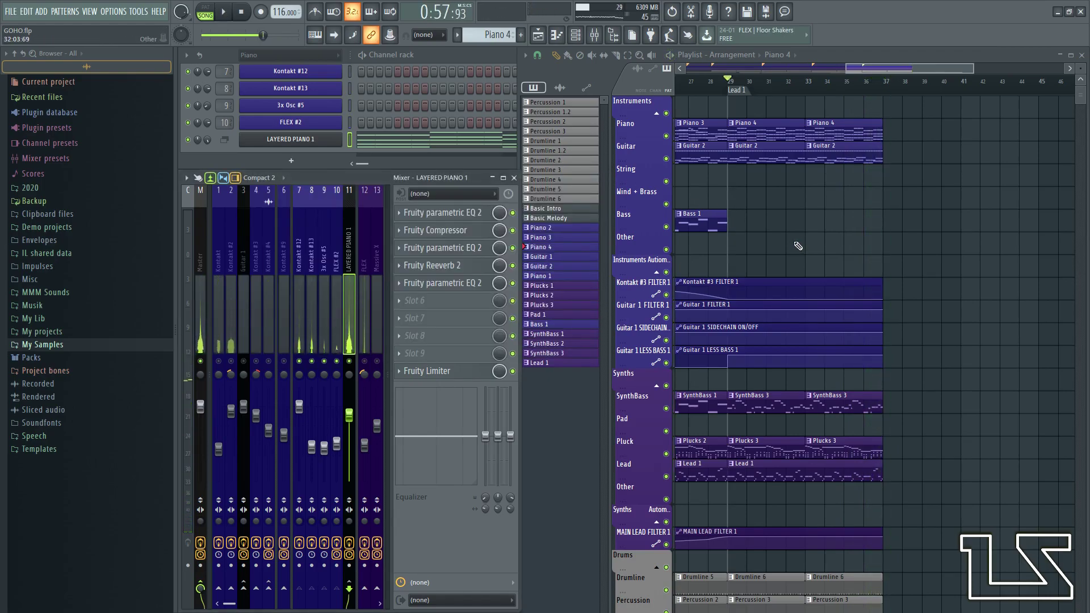
- Select the Guitar 2 pattern, set a playlist loop over the Lead 1 section from bar 29 to 37 and play it
left_click(742, 161)
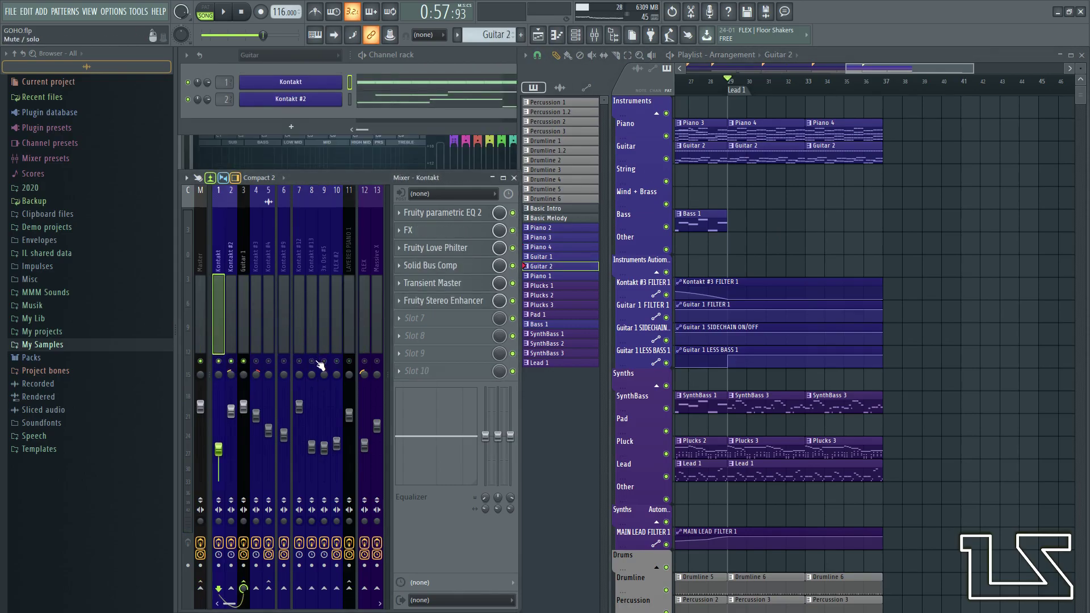
scroll(321, 365, "down", 20)
scroll(333, 363, "down", 5)
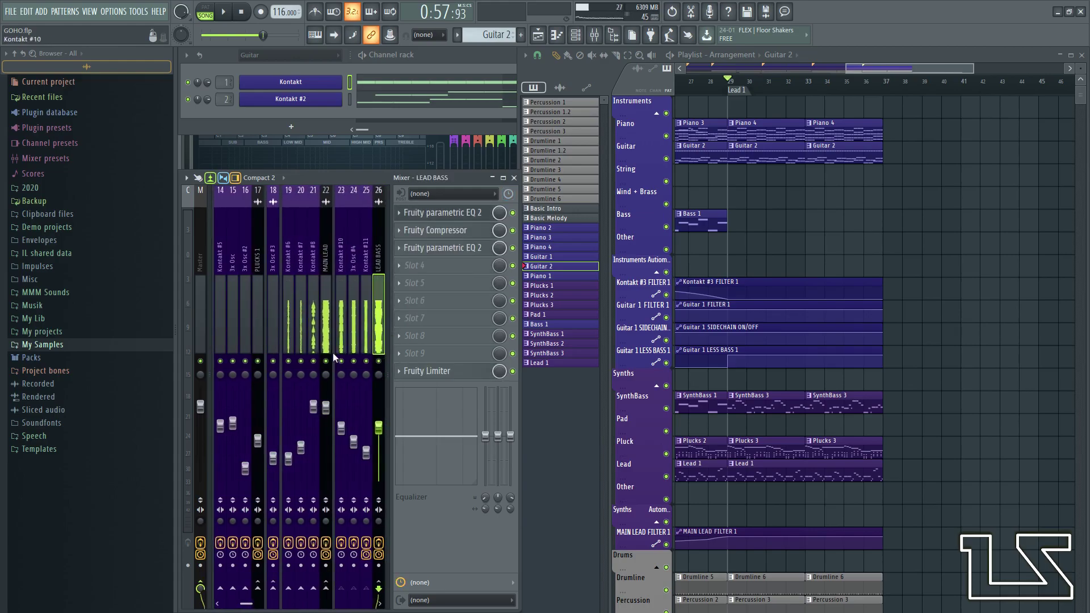
left_click(744, 93)
left_click_drag(908, 91, 886, 94)
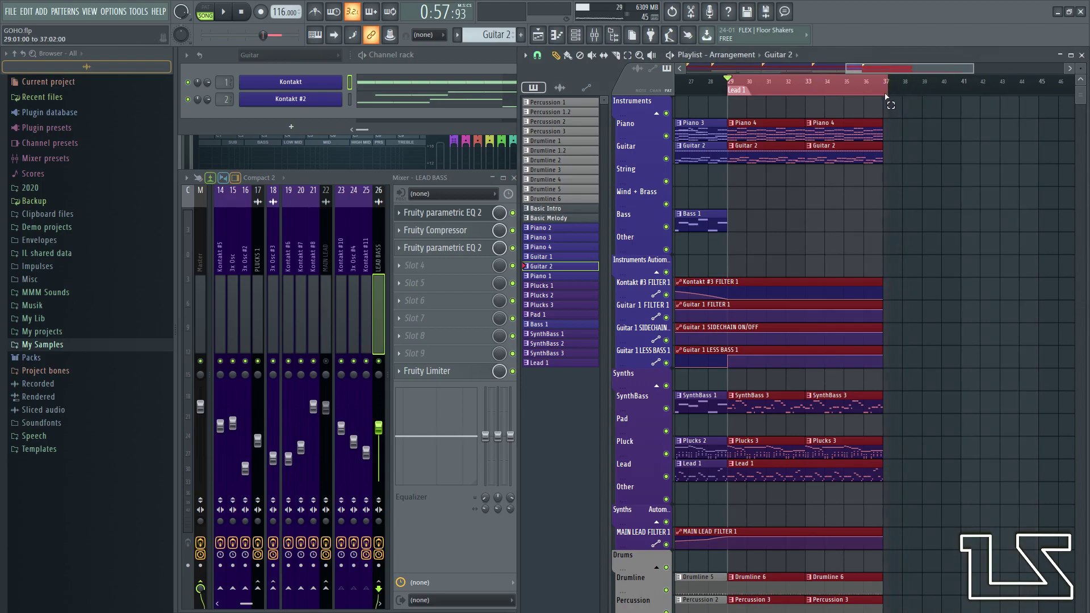
key("space")
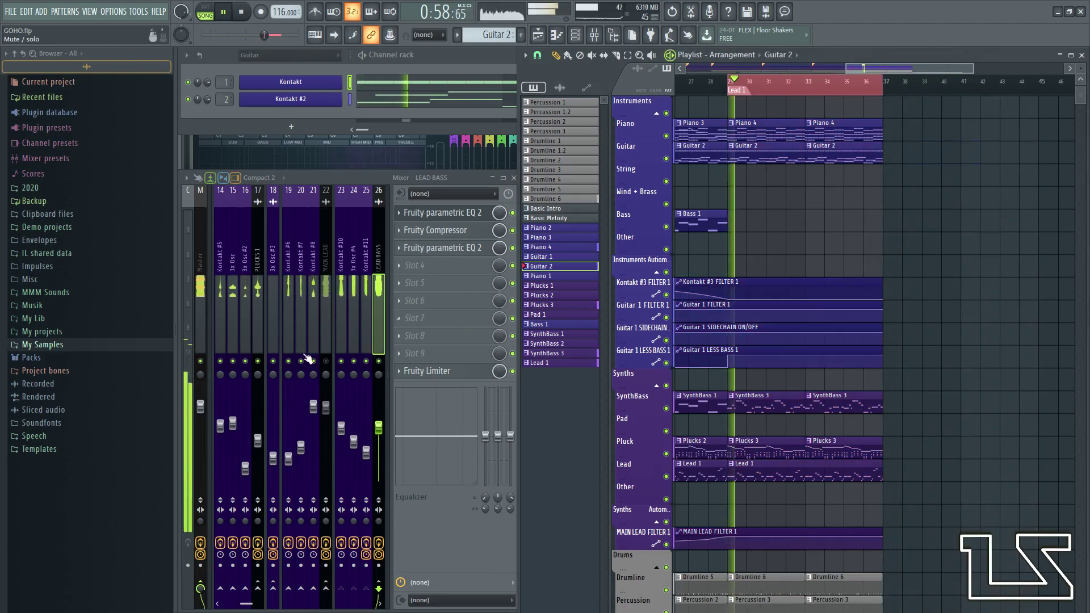
- Fine-tune the high-pass cutoff of the slot 5 EQ on LAYERED PIANO 1 to about 283 Hz
scroll(322, 325, "up", 5)
left_click(247, 339)
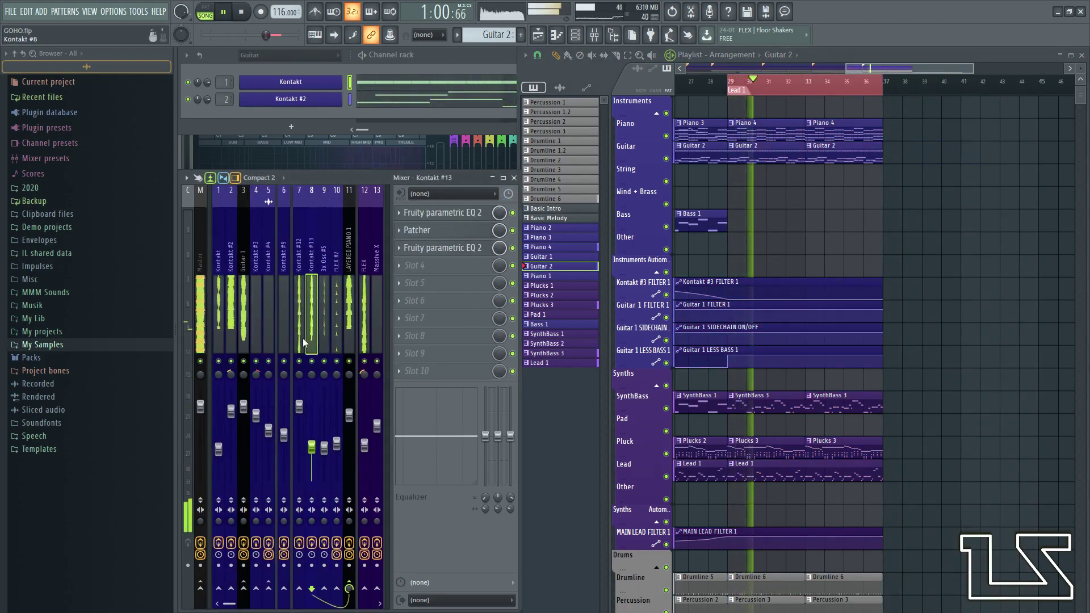
left_click(350, 346)
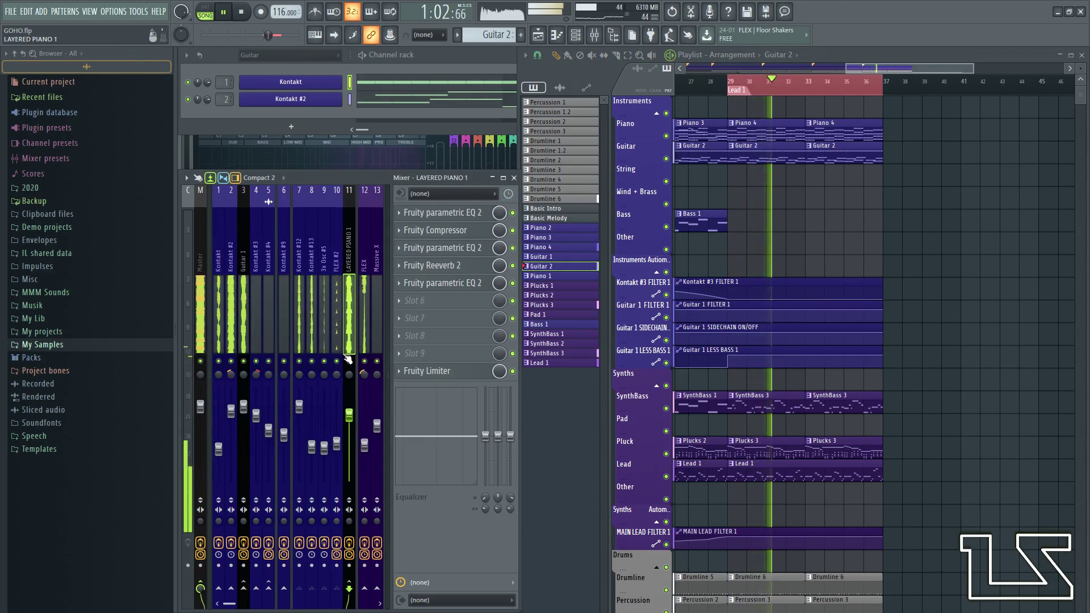
left_click(438, 282)
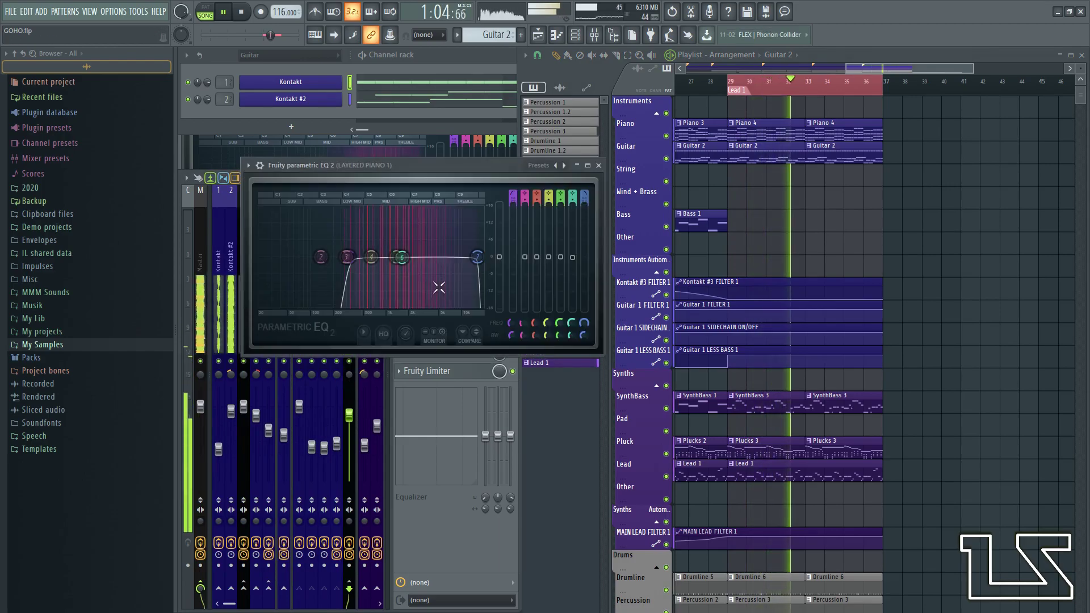
mouse_move(349, 258)
left_mouse_down()
mouse_move(363, 258)
mouse_move(282, 257)
mouse_move(347, 257)
left_mouse_up()
left_click(438, 532)
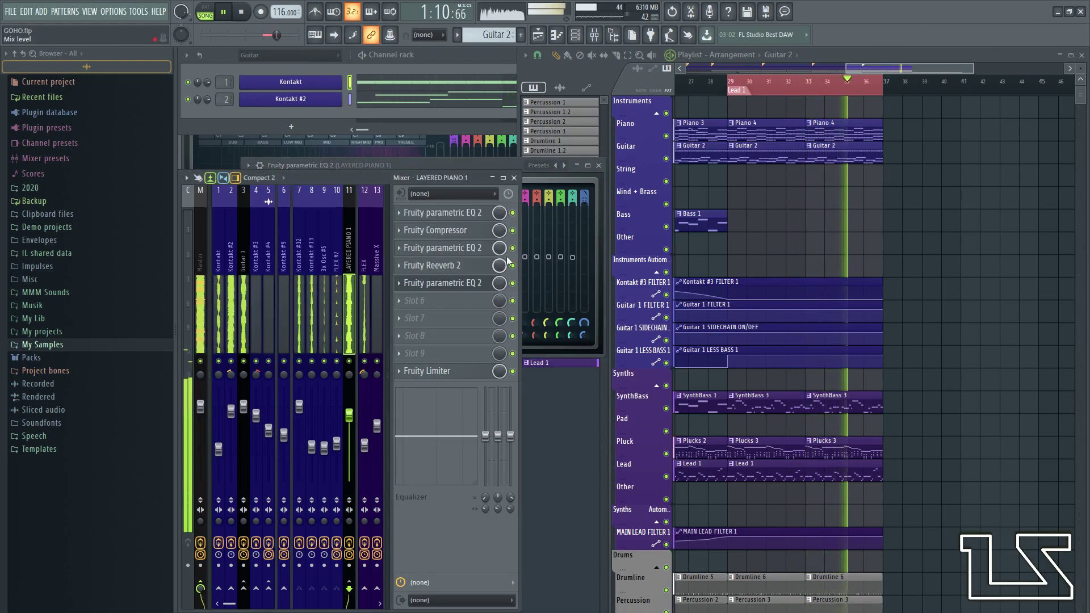
left_click(437, 283)
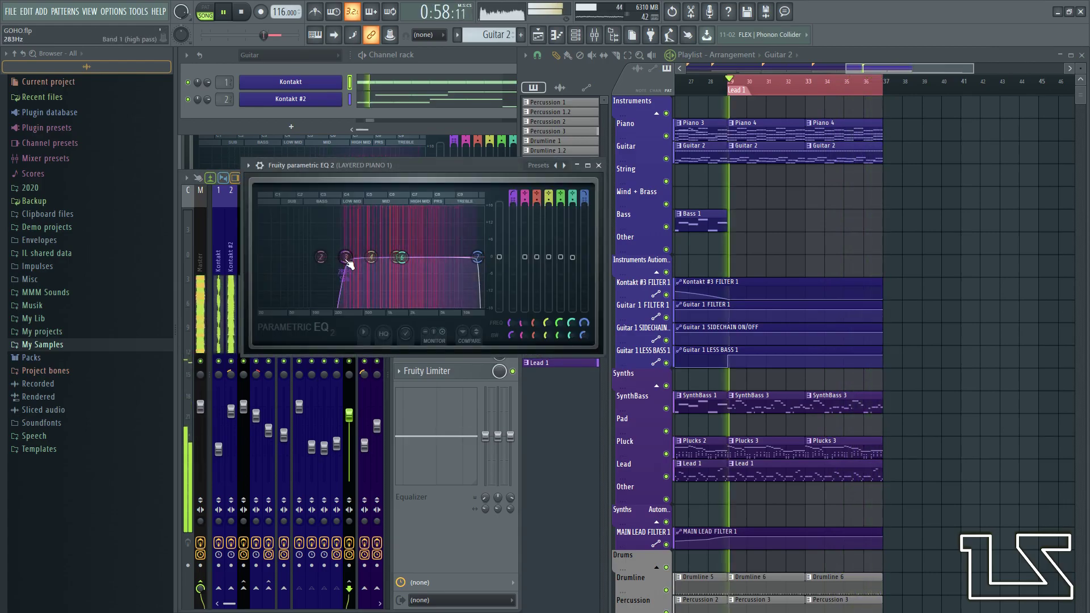
- Dip band 6 slightly in the slot 5 EQ on LAYERED PIANO 1 and lower its low-pass cutoff to about 12.75 kHz
left_click_drag(401, 257, 474, 257)
left_click(426, 536)
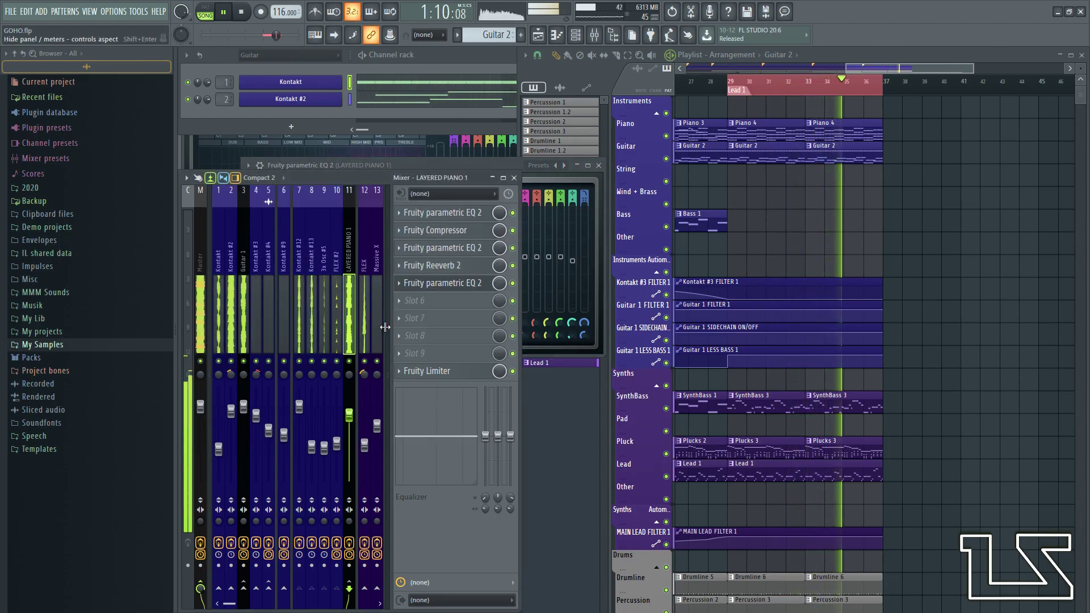
left_click(476, 284)
left_click(476, 284)
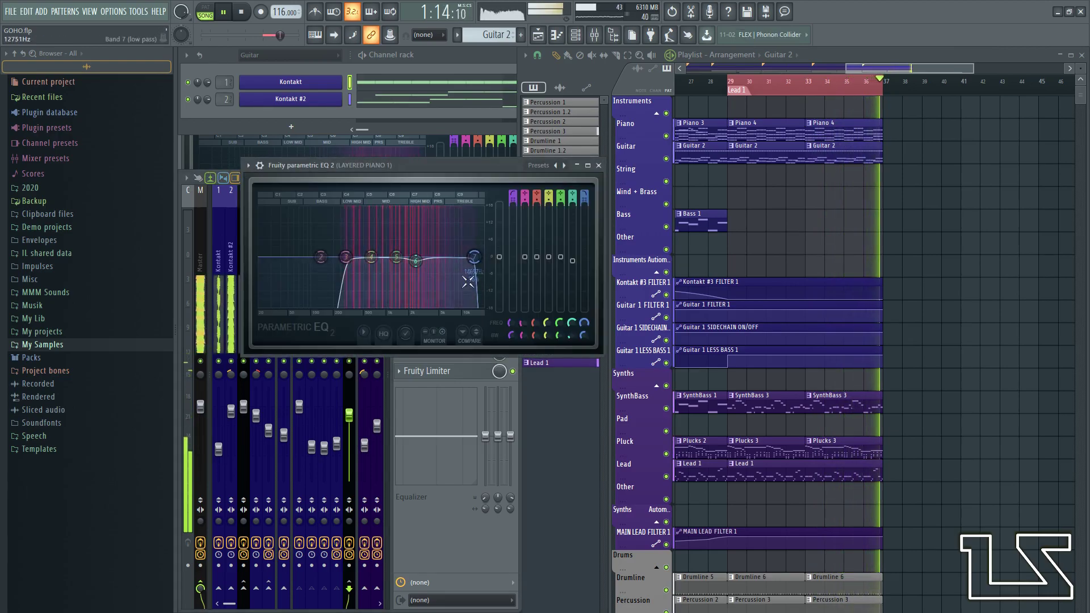
left_click(437, 536)
- Select the Guitar 1 mixer track and bypass and re-enable its parametric EQs during playback to compare the sound
left_click(230, 318)
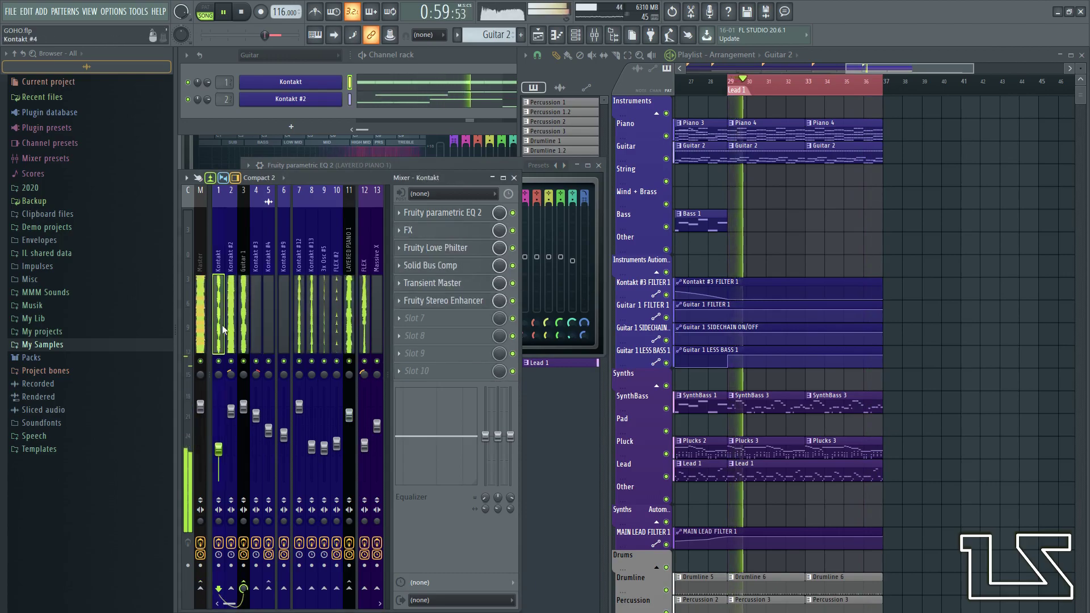
left_click(244, 341)
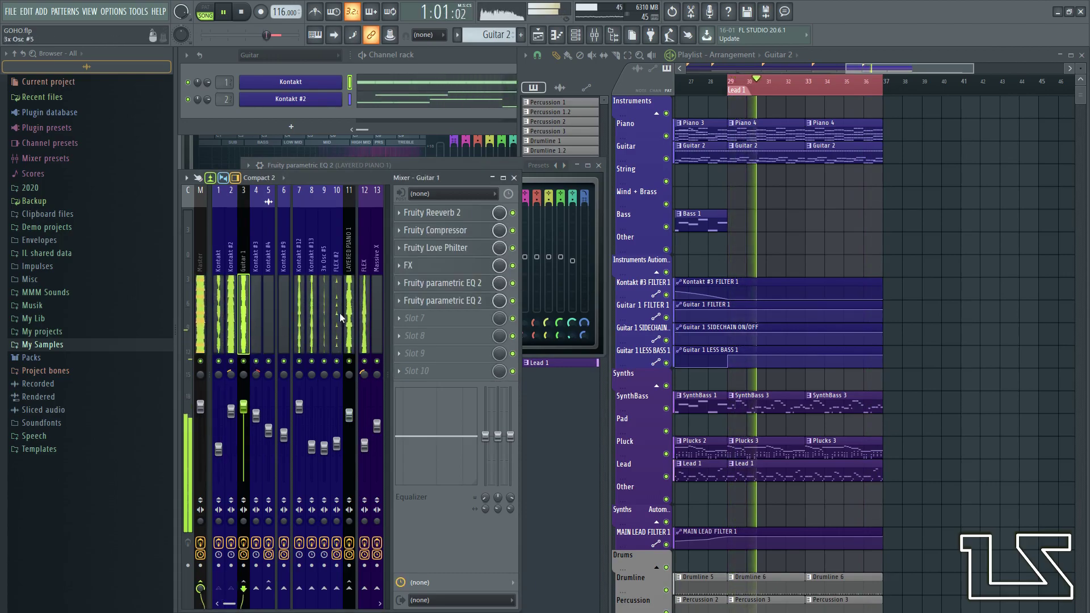
left_click(512, 300)
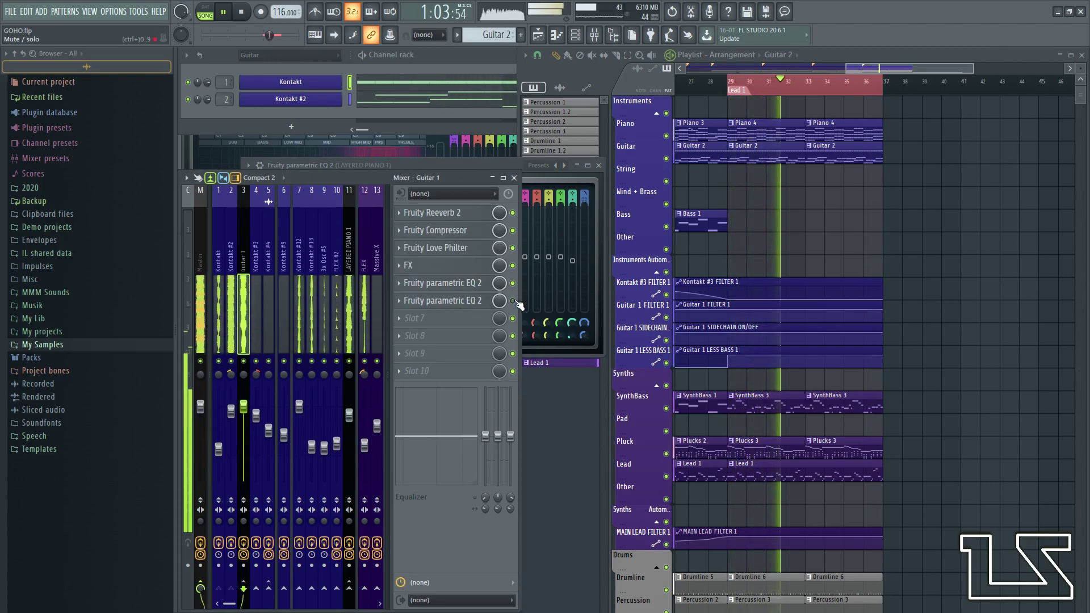
left_click(513, 283)
left_click(512, 301)
- Narrow the slot 6 Parametric EQ 2 on Guitar 1 by lowering its low-pass cutoff and raising its high-pass cutoff
left_click(448, 300)
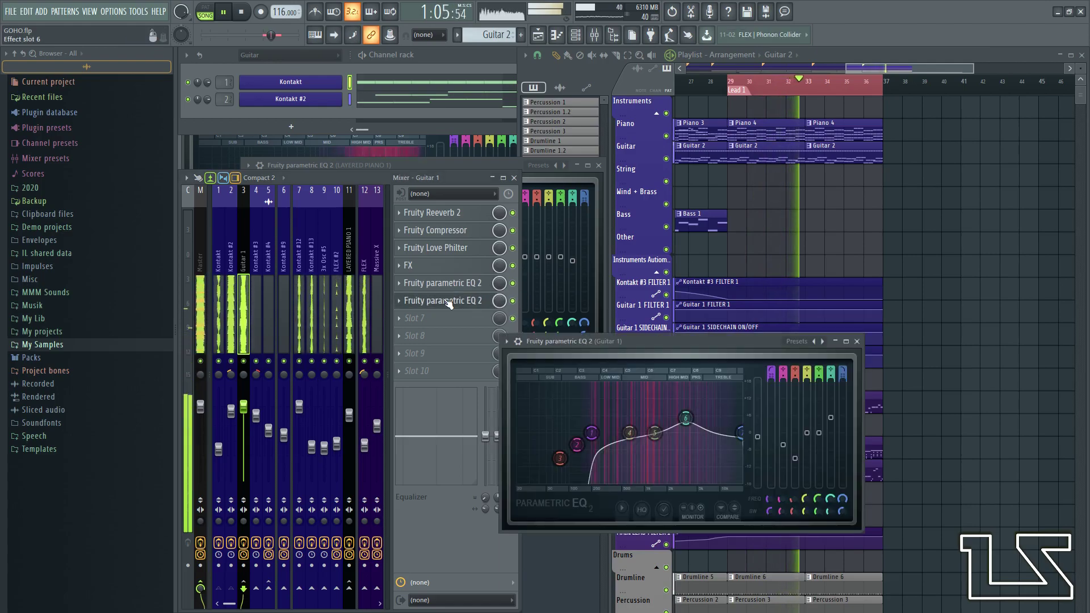
mouse_move(742, 433)
left_mouse_down()
mouse_move(704, 432)
mouse_move(723, 433)
left_mouse_up()
left_click_drag(592, 433, 595, 433)
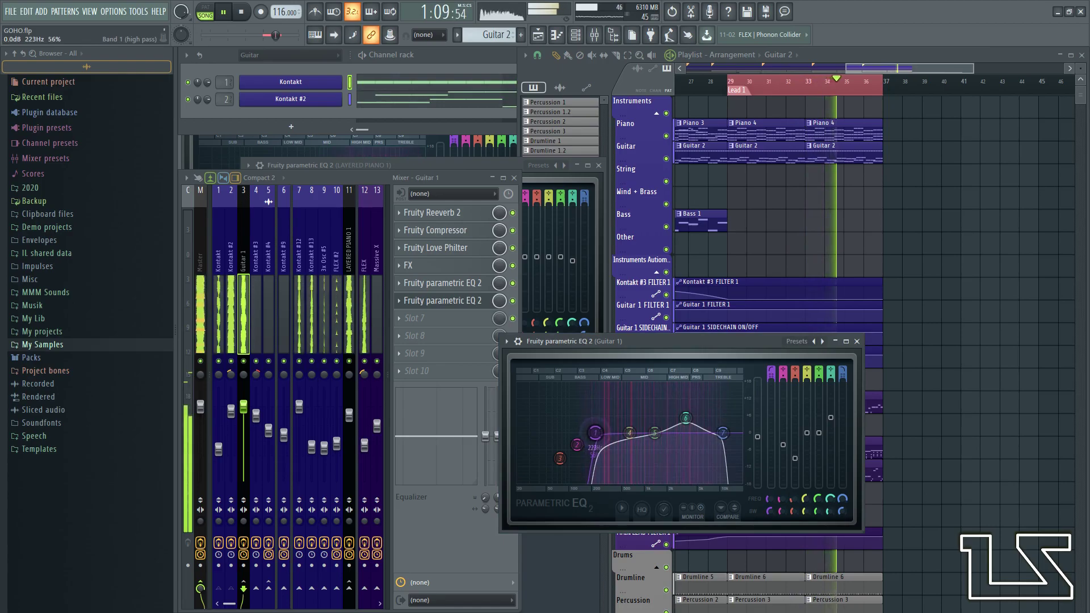
key("space")
key("space")
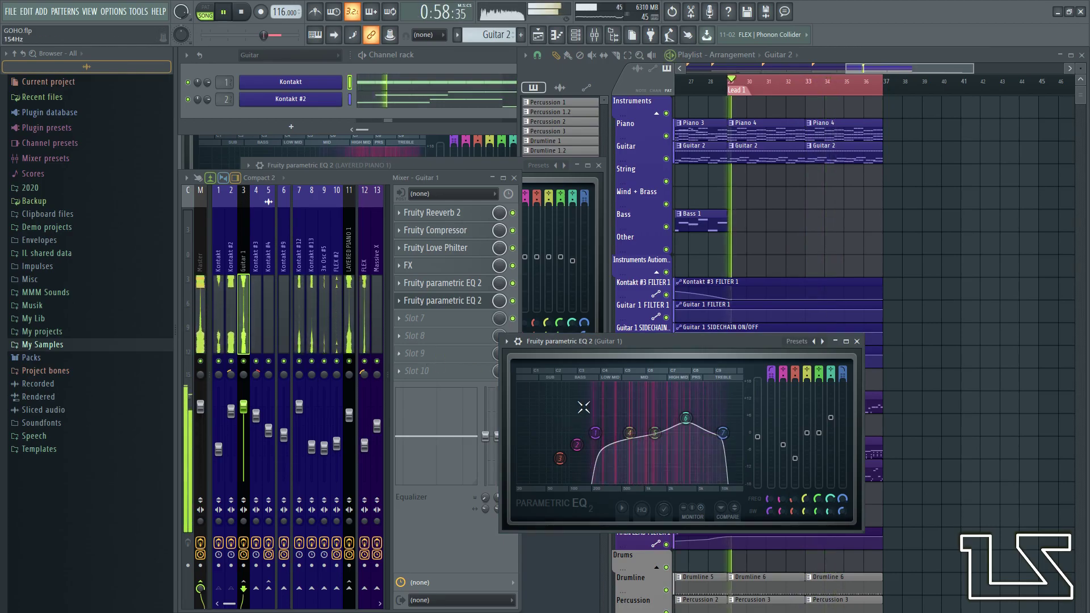
left_click_drag(594, 433, 599, 432)
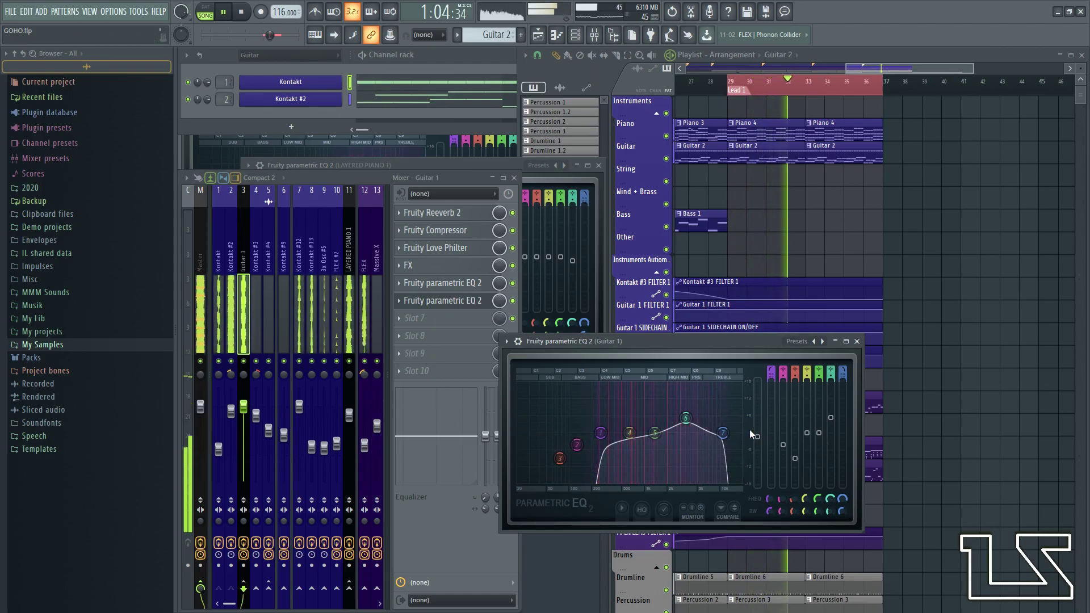
left_click_drag(758, 436, 757, 408)
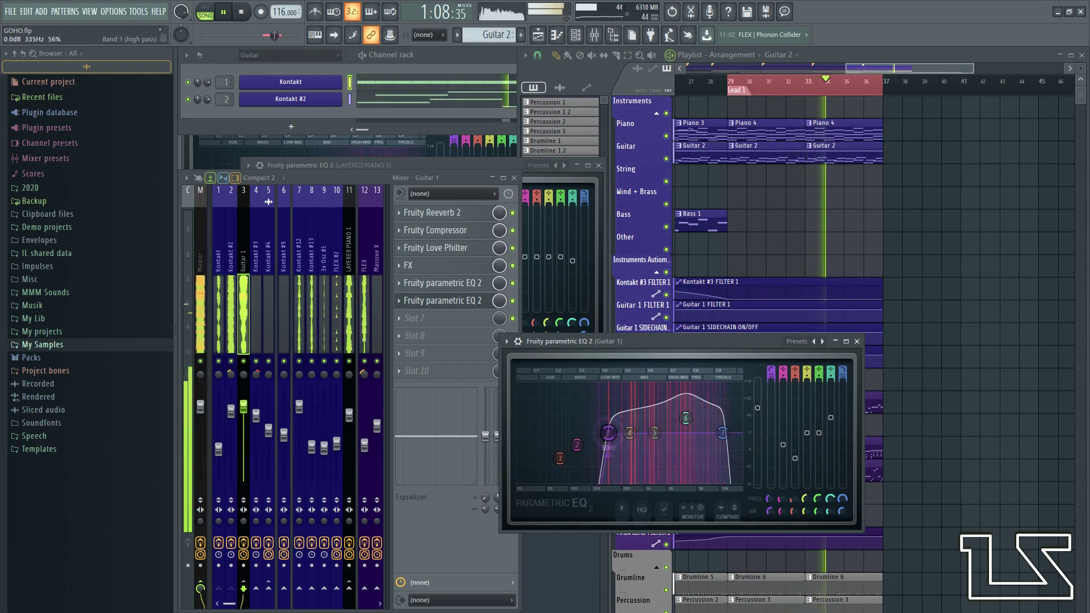
right_click(758, 409)
left_click(766, 417)
- Fine-tune the low-pass cutoff of Guitar 1's slot 6 EQ, close the EQ and stop playback
left_click_drag(724, 433, 728, 434)
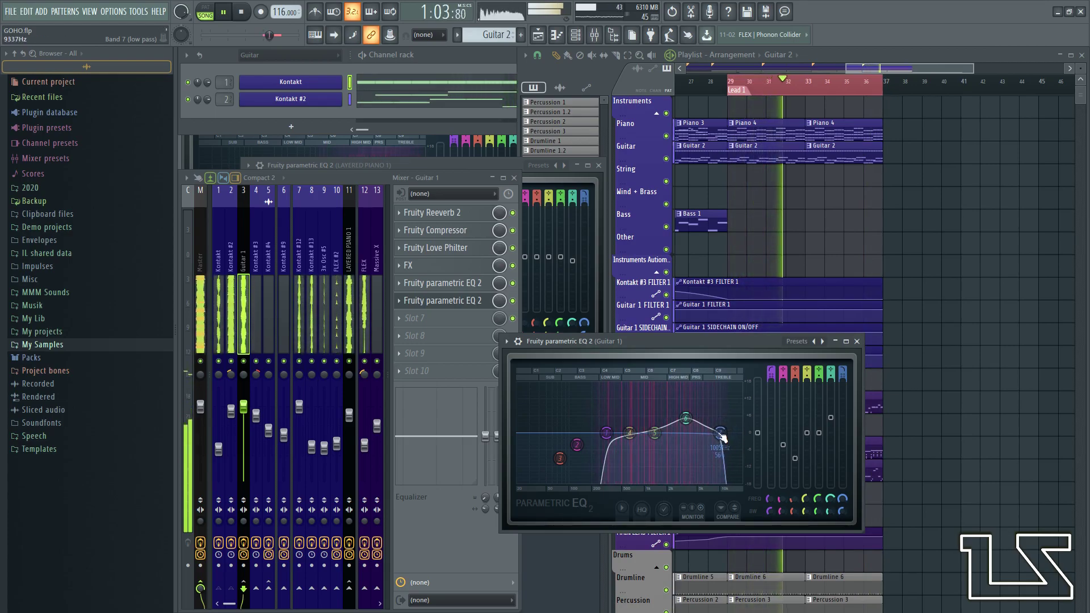
left_click(857, 341)
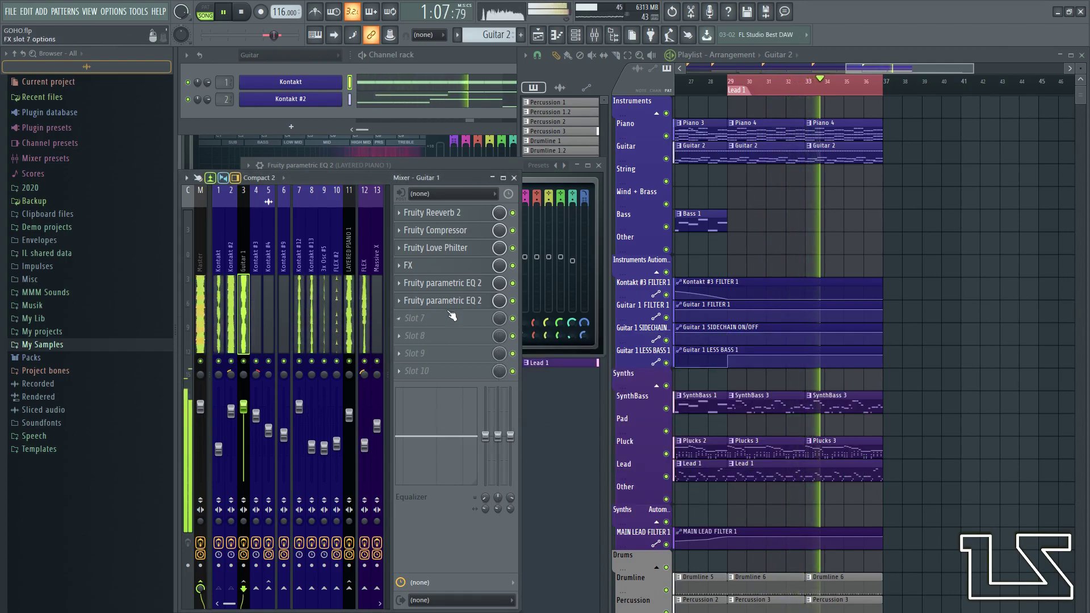
key("space")
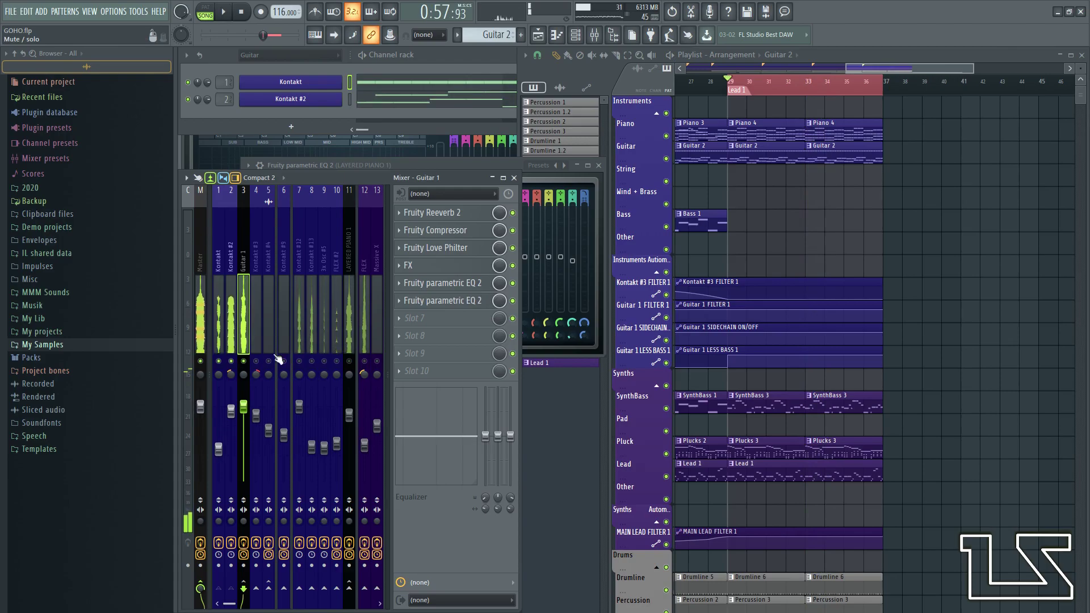
- Lower the low-pass band 7 and set the high-pass band 1 to about 298 Hz in Guitar 1's last parametric EQ during playback
key("space")
left_click(437, 300)
mouse_move(716, 447)
left_mouse_down()
mouse_move(726, 447)
mouse_move(704, 433)
mouse_move(721, 432)
mouse_move(711, 432)
left_mouse_up()
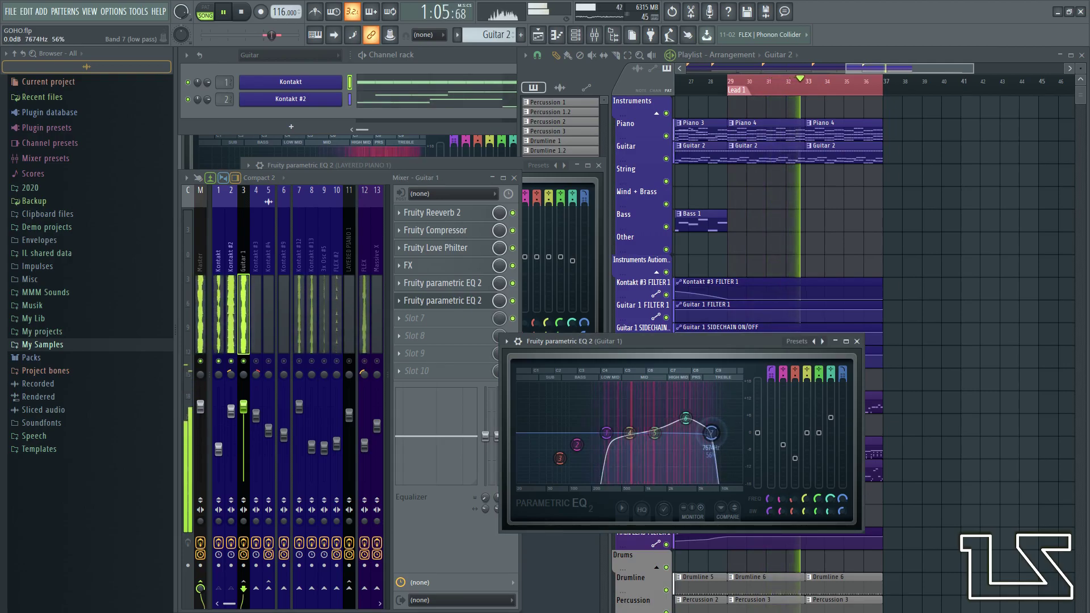
left_click_drag(606, 434, 604, 433)
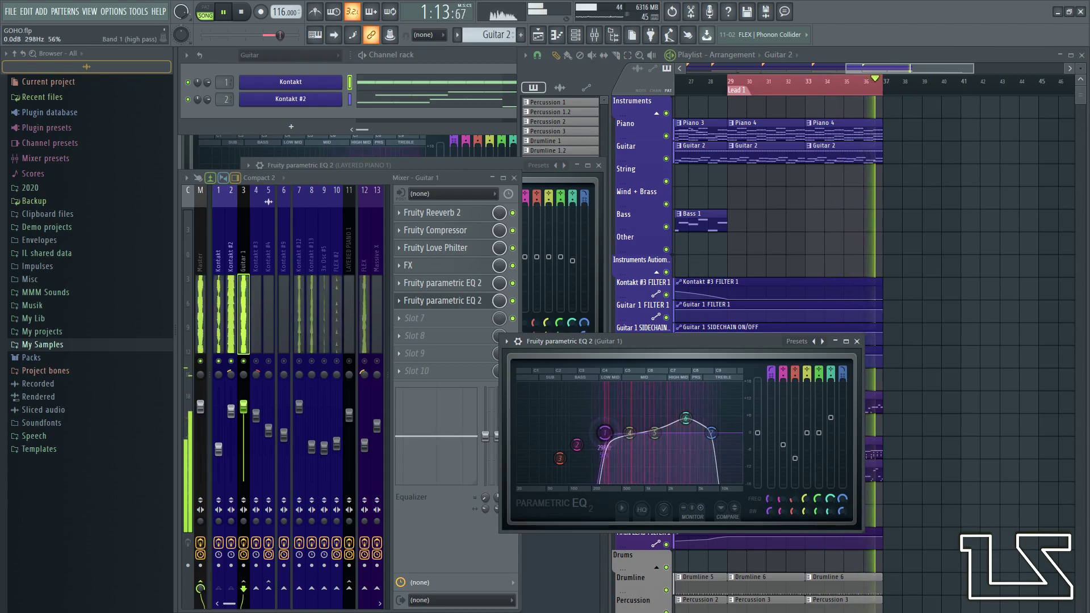
key("space")
- Set high-pass band 1 to about 311 Hz and slightly lower band 4's gain in Guitar 1's last parametric EQ
left_click_drag(372, 358, 339, 354)
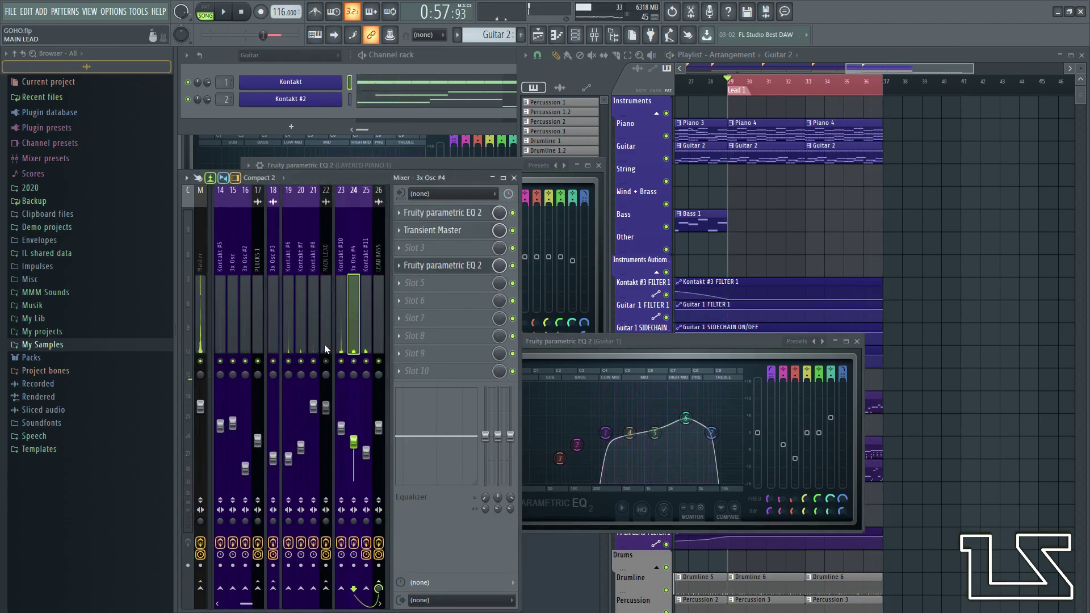
key("space")
scroll(193, 332, "up", 20)
left_click(244, 329)
left_click(460, 300)
left_click(460, 301)
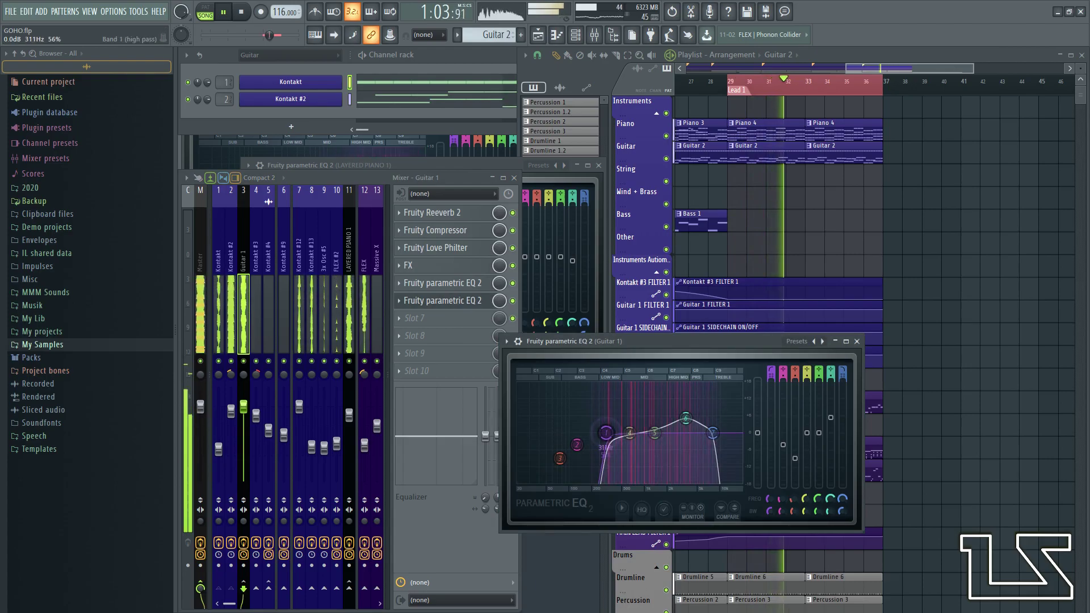
left_click(630, 434)
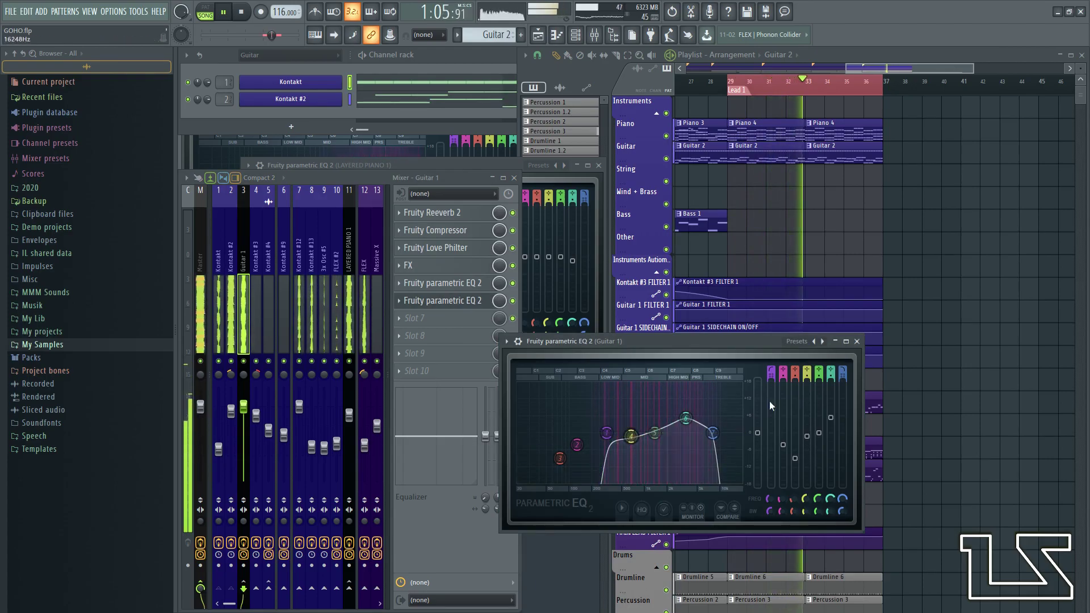
left_click(448, 300)
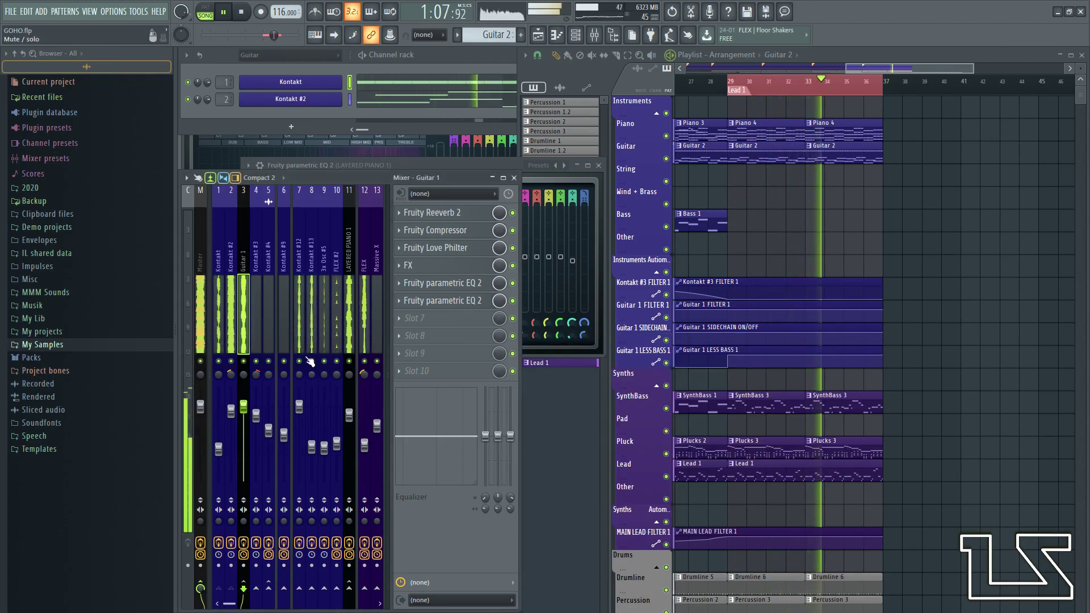
- Raise the cutoff of high-pass band 1 in the FLEX track's parametric EQ
left_click_drag(389, 307, 282, 315)
left_click(442, 212)
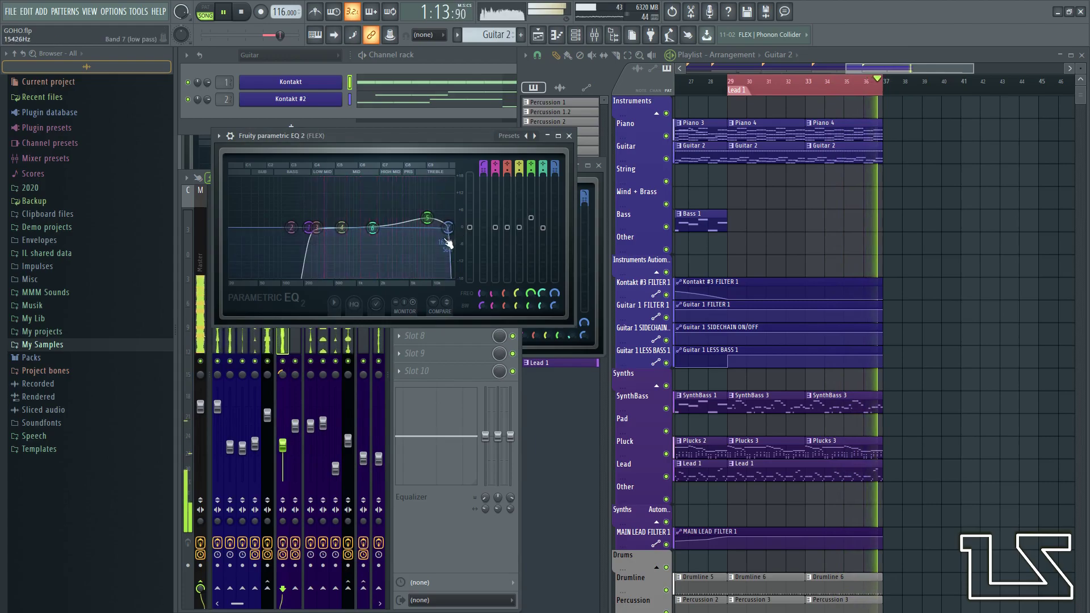
left_click_drag(307, 232, 324, 227)
left_click(459, 495)
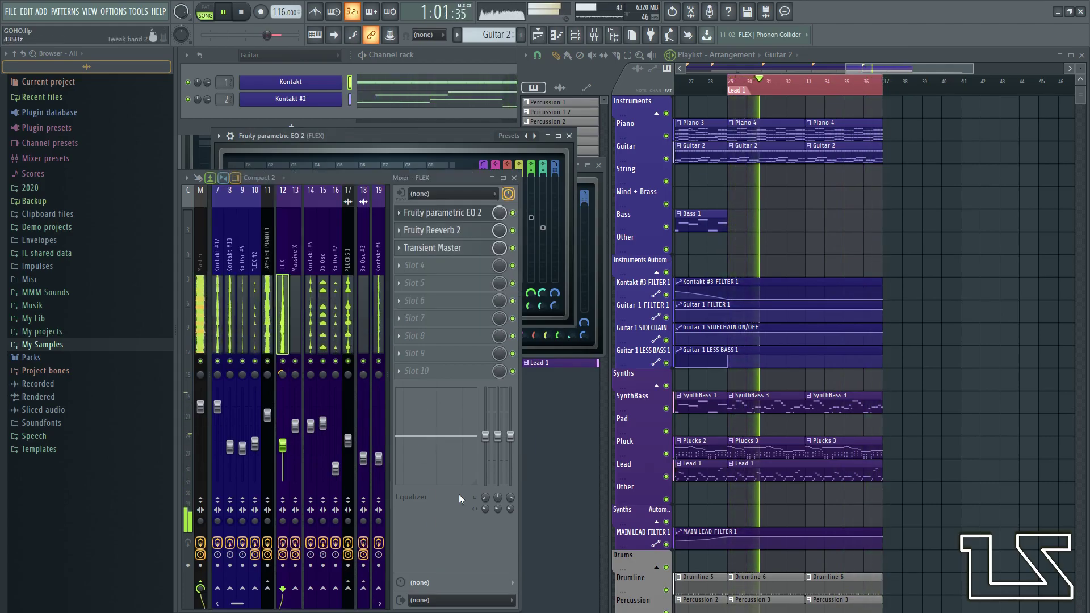
- Move the playback start in the arrangement to Chorus 1 and play from there
left_click_drag(695, 288, 876, 209)
key("space")
left_click(810, 93)
key("space")
- Set the FLEX track's EQ high-pass band 1 to about 378 Hz and lower its low-pass band 7 to about 14 kHz
left_click(457, 219)
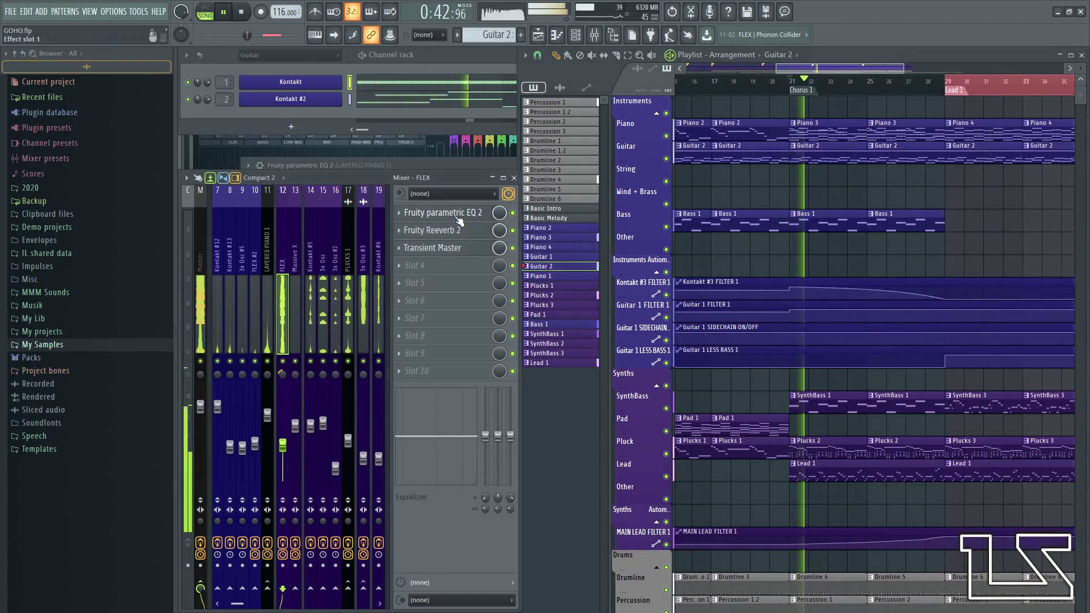
left_click(457, 218)
mouse_move(324, 228)
left_mouse_down()
mouse_move(293, 227)
mouse_move(325, 227)
left_mouse_up()
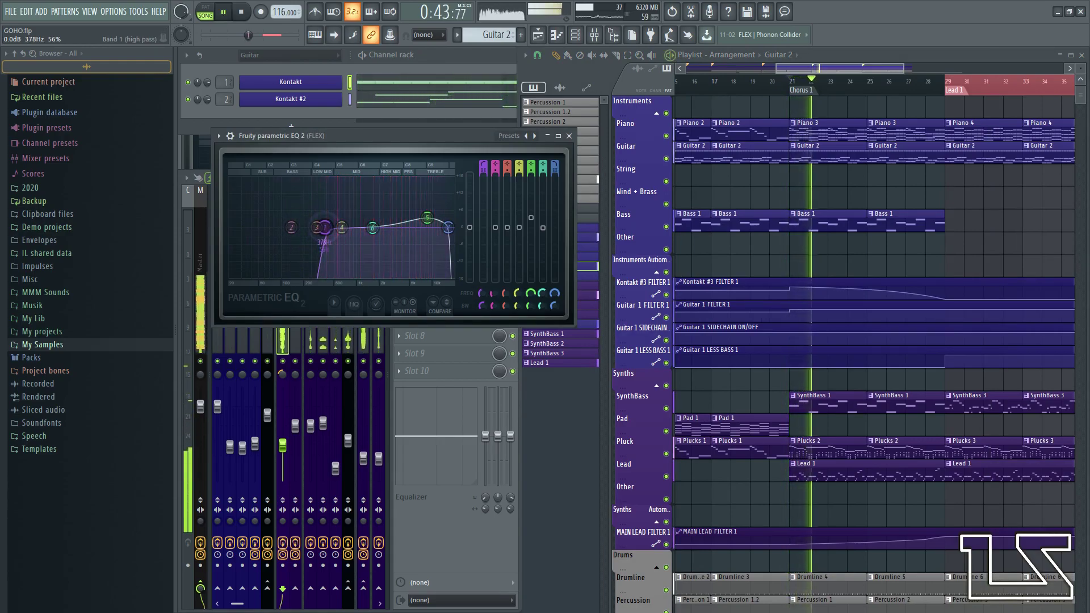
left_click_drag(454, 231, 449, 233)
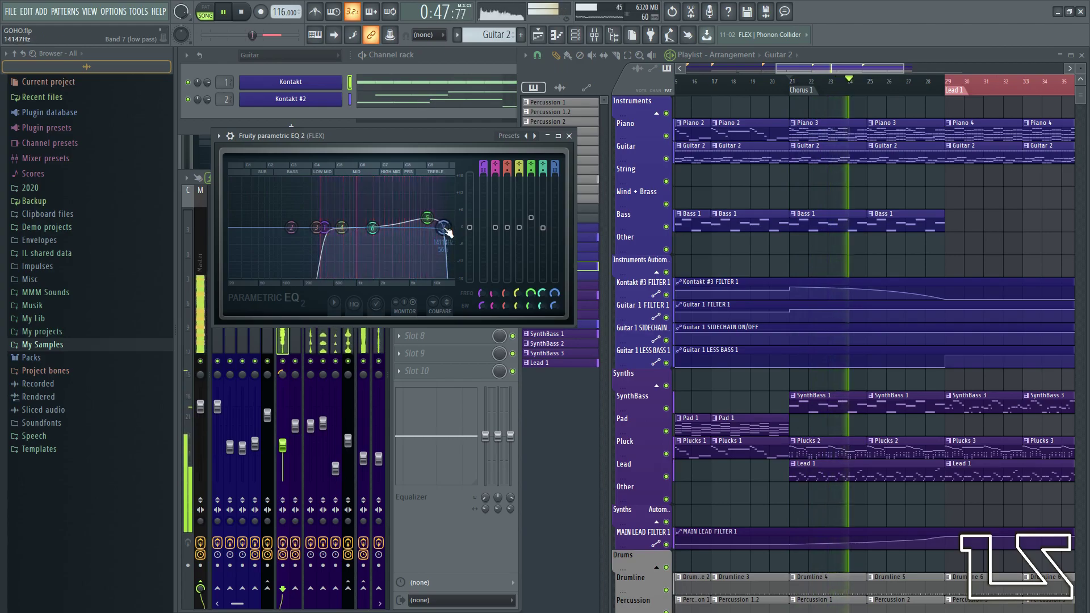
left_click(418, 525)
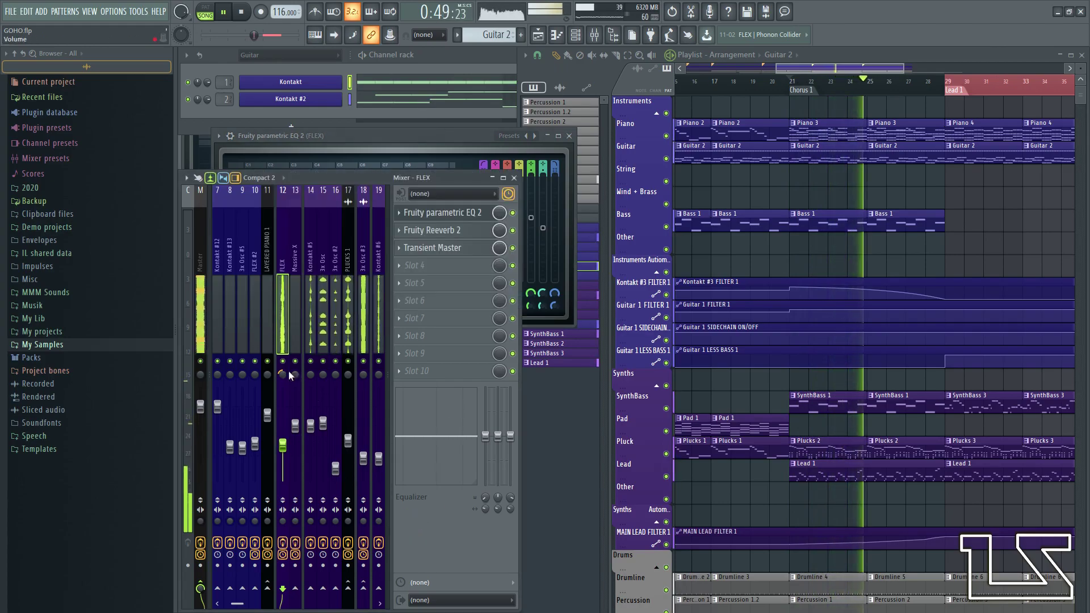
- Slightly reduce the band 5 boost in the FLEX track's parametric EQ after checking the Kontakt #9 track
left_click(216, 309)
left_click(282, 312)
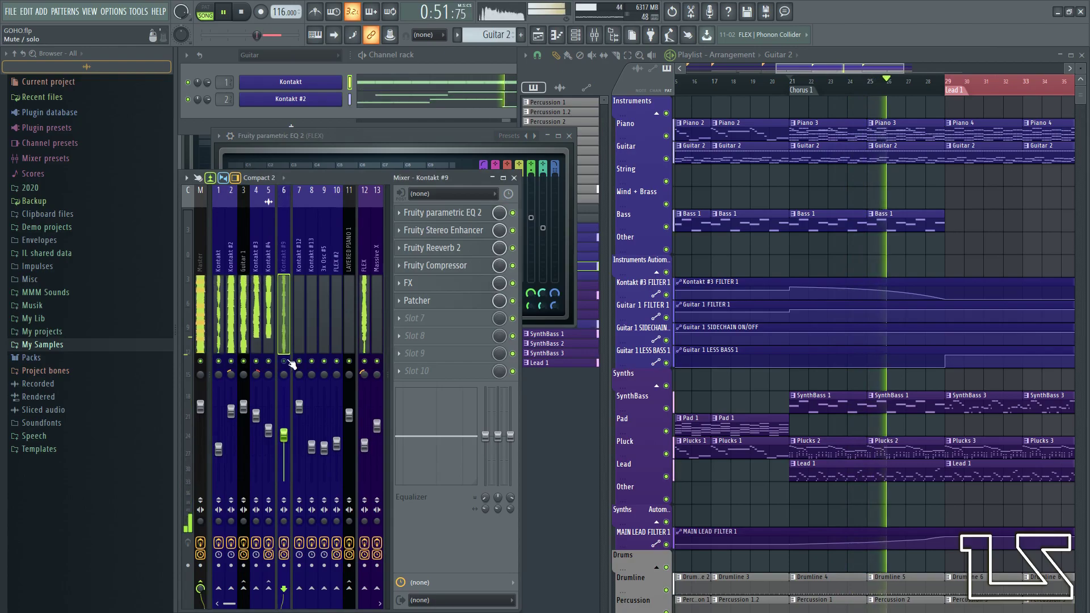
left_click(364, 319)
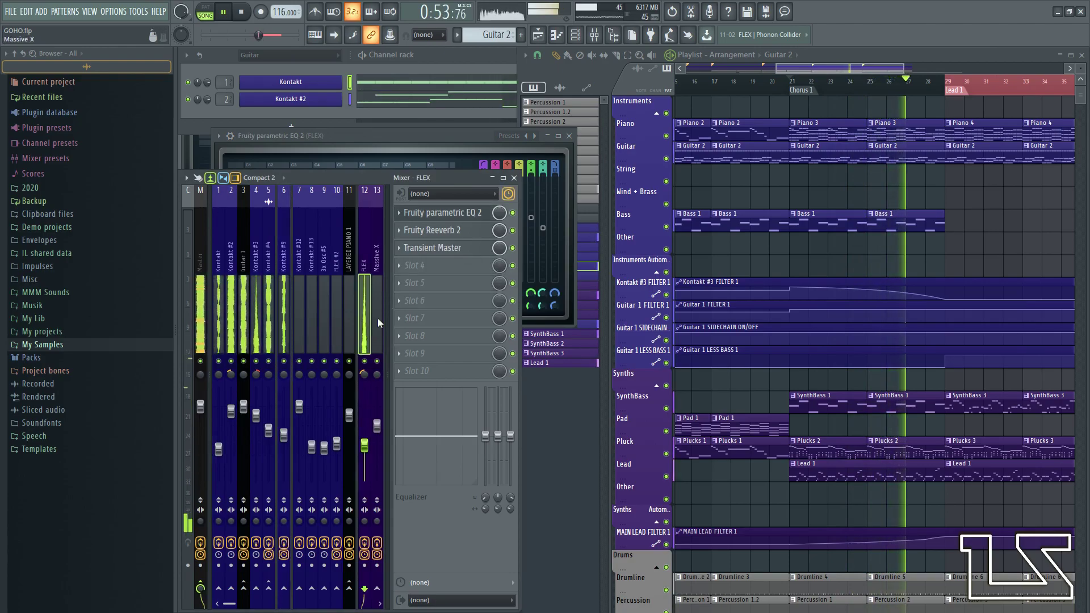
left_click(477, 215)
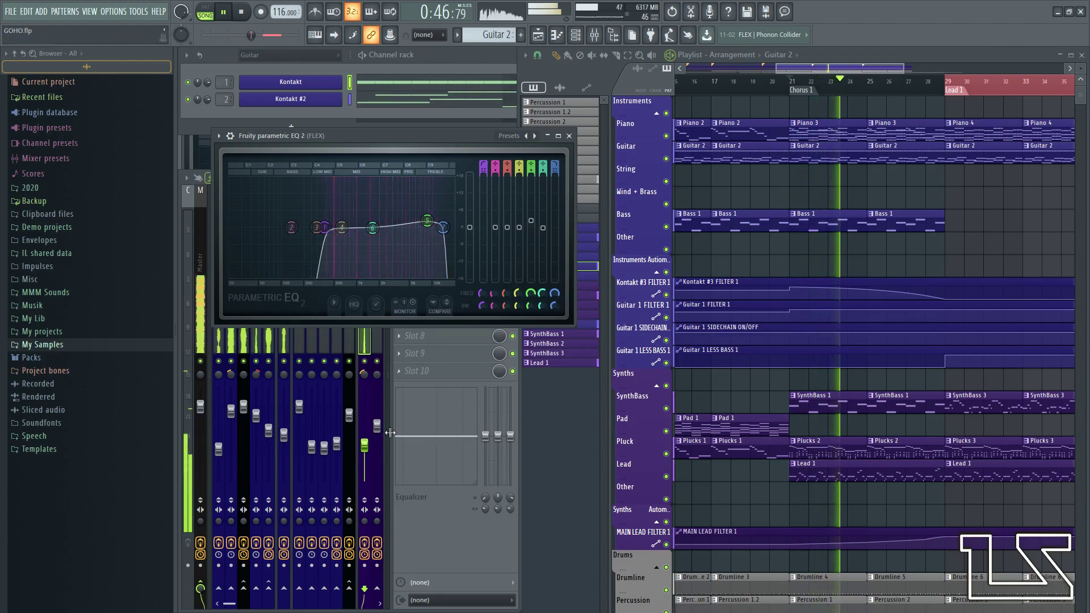
- Set high-pass band 1 to about 427 Hz in the Kontakt #9 track's parametric EQ during playback
left_click(285, 338)
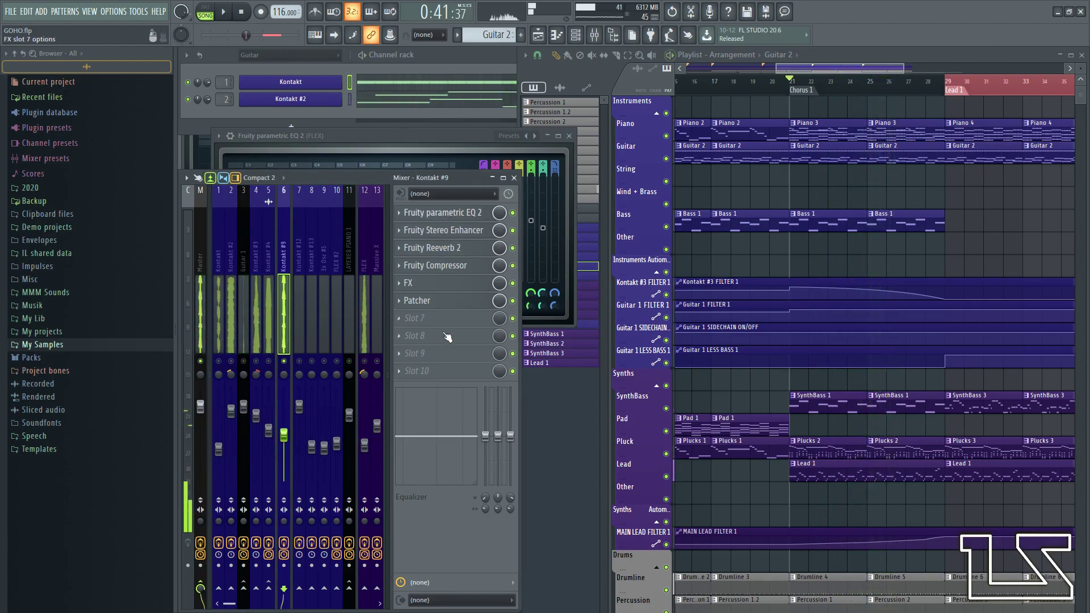
left_click(446, 214)
key("space")
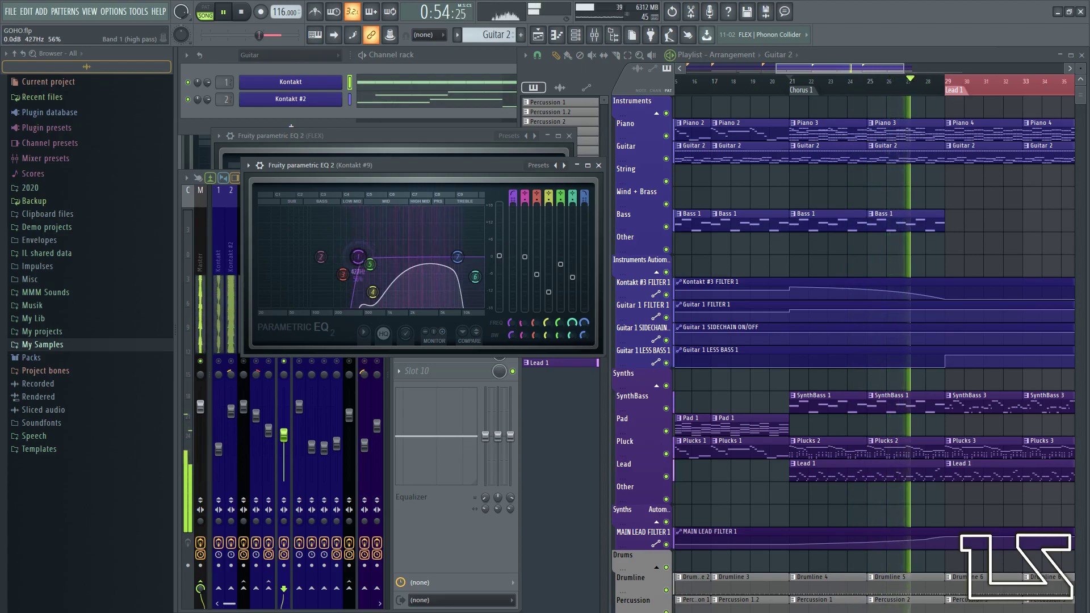
left_click(286, 363)
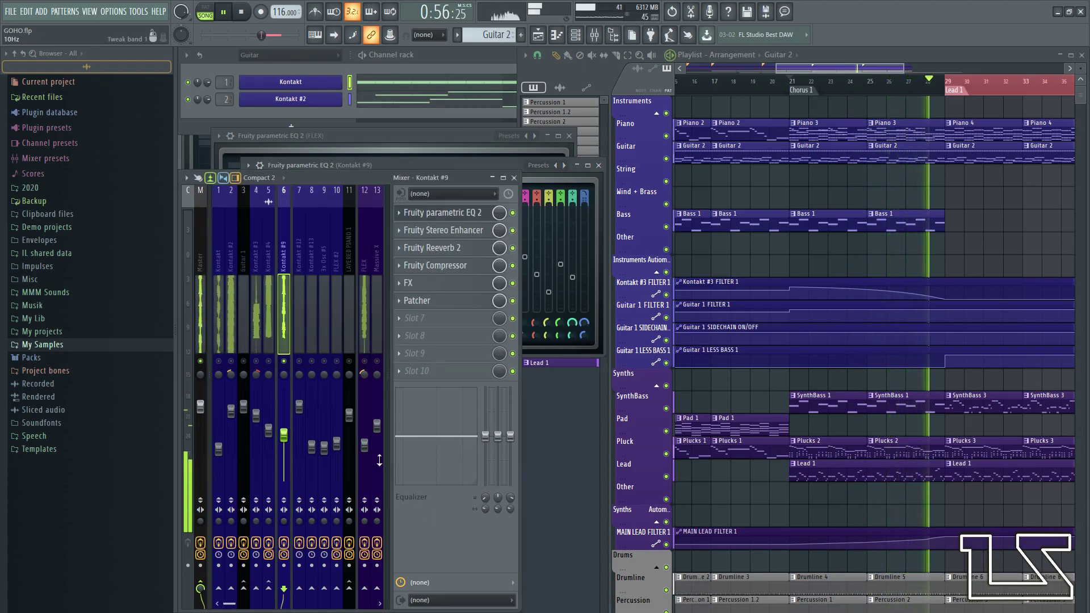
- Look through the pluck, lead and bass mixer tracks and examine their levels and effect chains
scroll(341, 323, "down", 5)
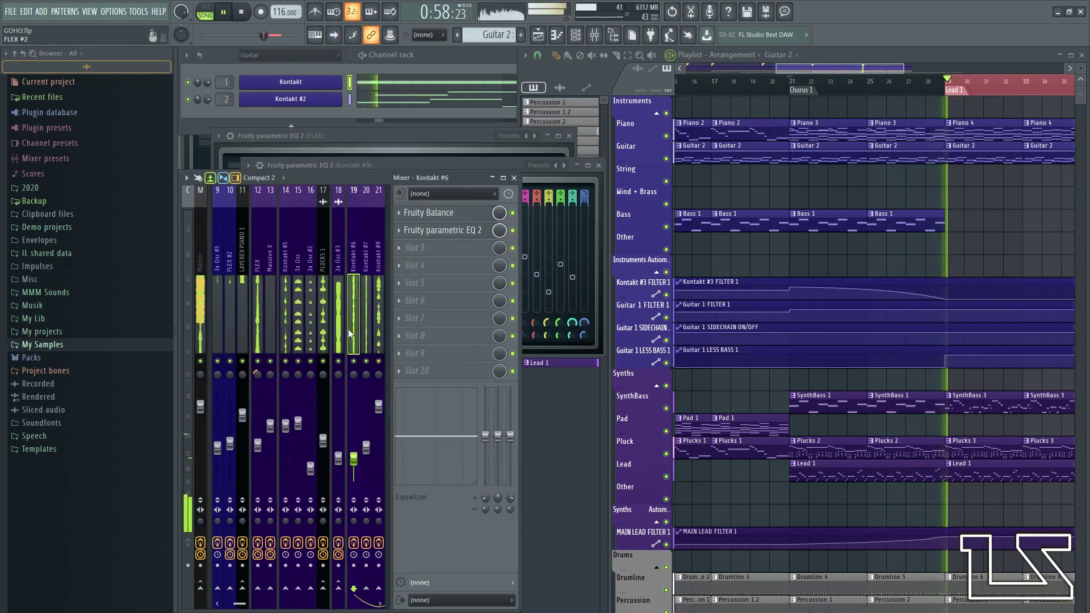
key("space")
left_click(365, 335)
left_click(329, 341)
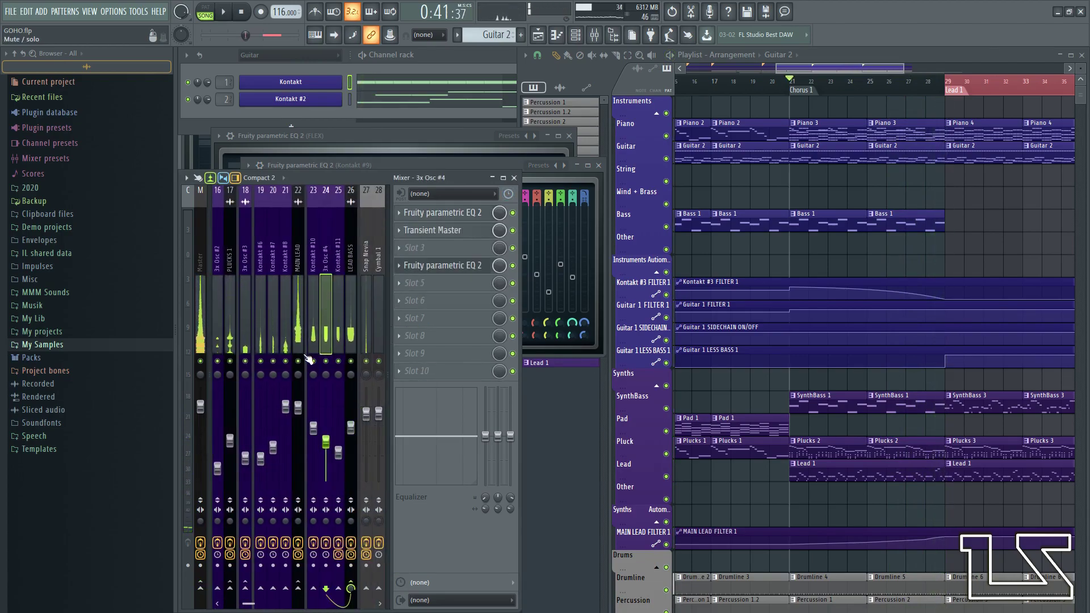
left_click(300, 339)
scroll(249, 323, "up", 4)
left_click(218, 313)
scroll(215, 318, "up", 1)
- Slightly raise the Kontakt #9 track's volume and remove Fruity Reeverb 2 from its effect chain
left_click(255, 332)
left_click(269, 333)
left_click(285, 333)
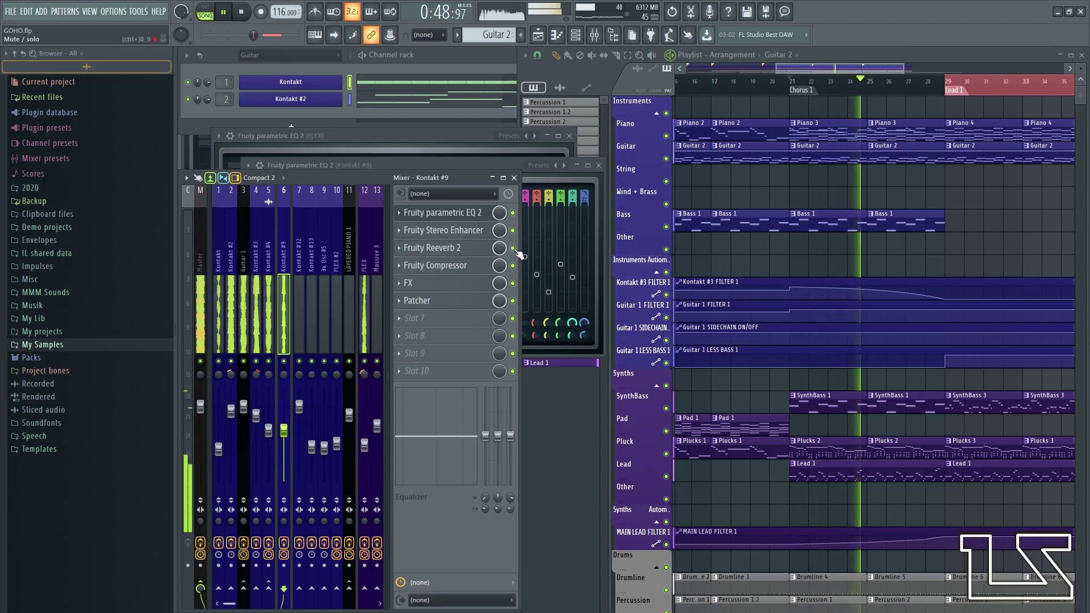
left_click(399, 248)
left_click(420, 271)
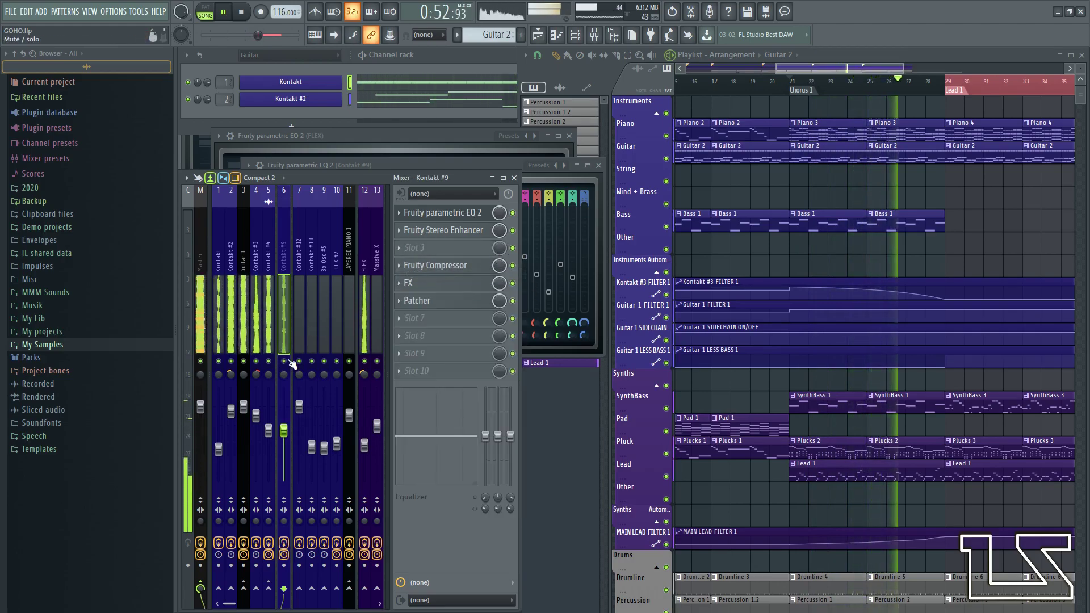
left_click_drag(287, 431, 288, 431)
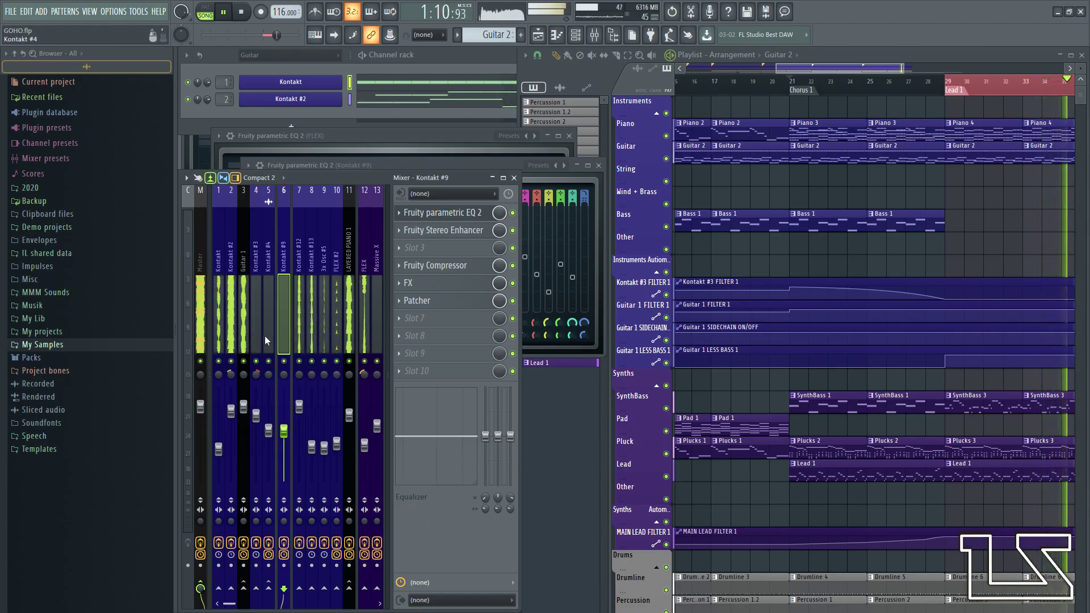
- Set high-pass band 1 to about 294 Hz in the LAYERED PIANO 1 track's last parametric EQ
left_click(335, 335)
left_click(350, 325)
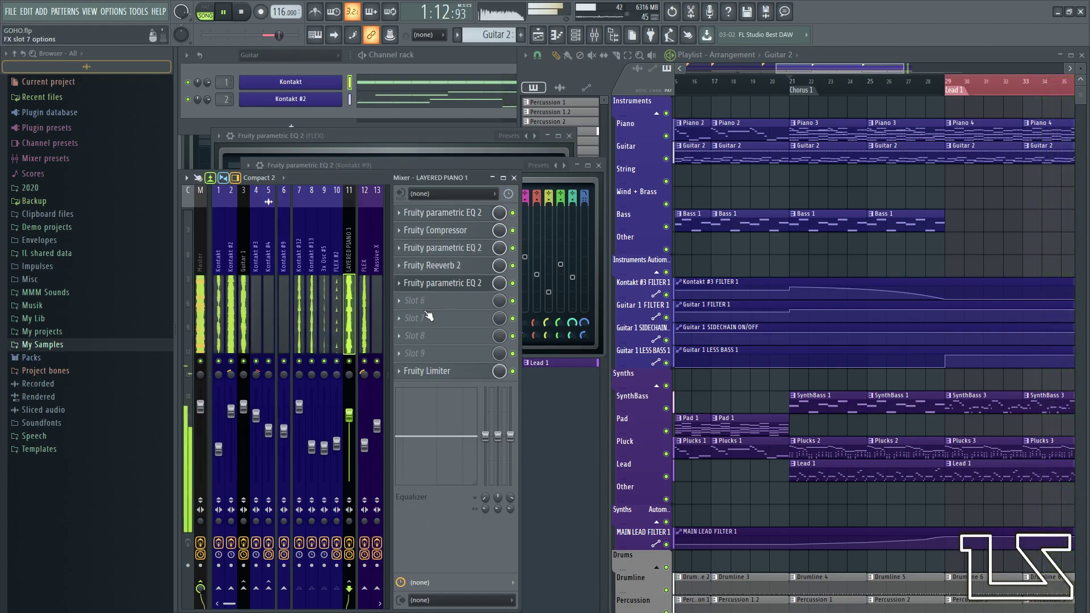
left_click(457, 284)
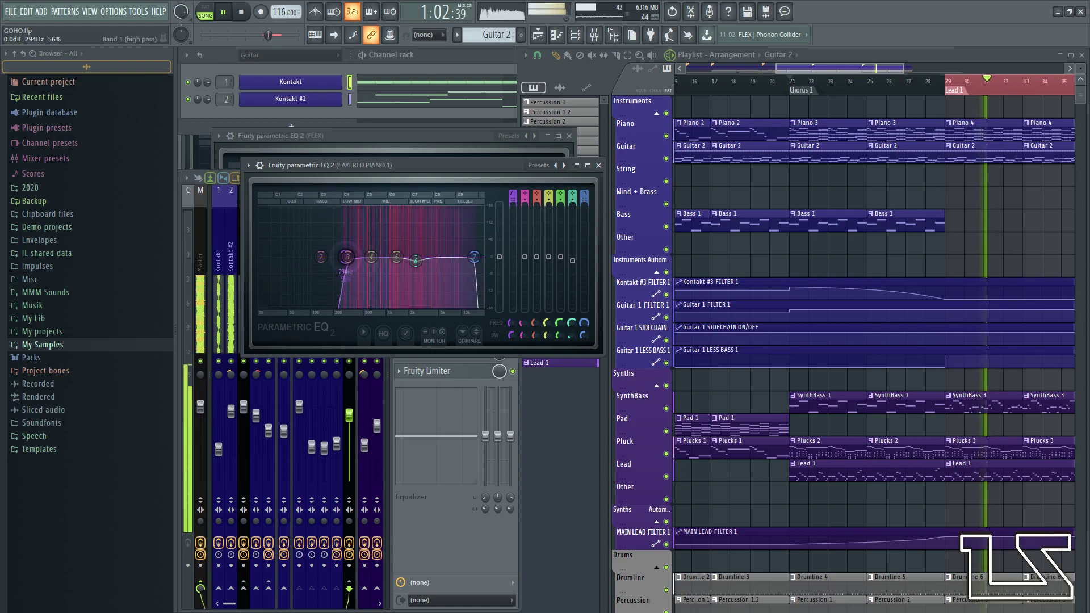
left_click(373, 490)
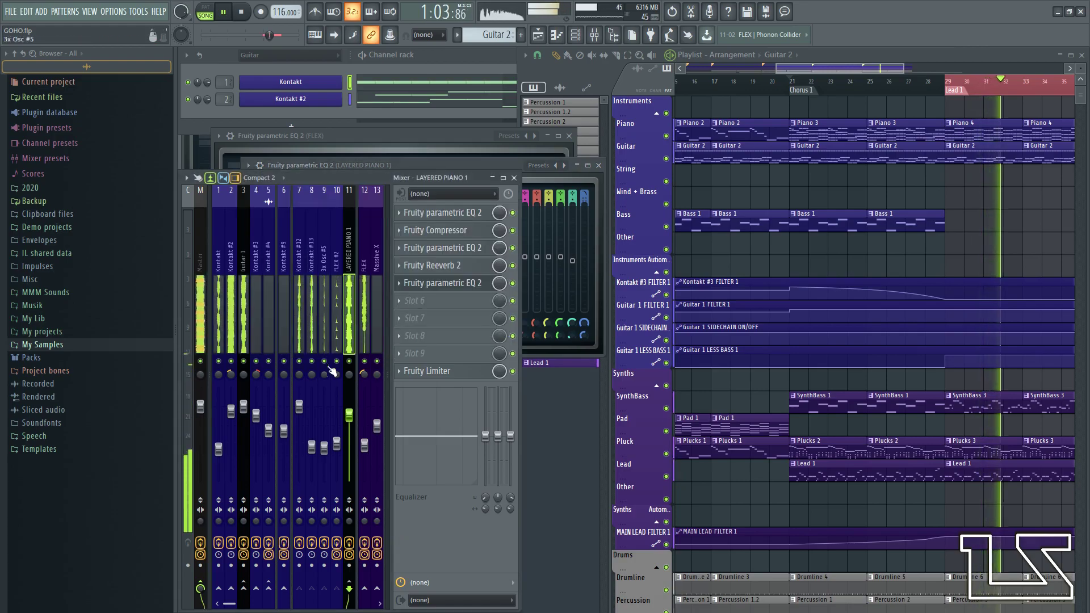
- Mute the Kontakt #12 and Kontakt #13 tracks for comparison and unmute them again
left_click(299, 361)
left_click(312, 361)
left_click(337, 361)
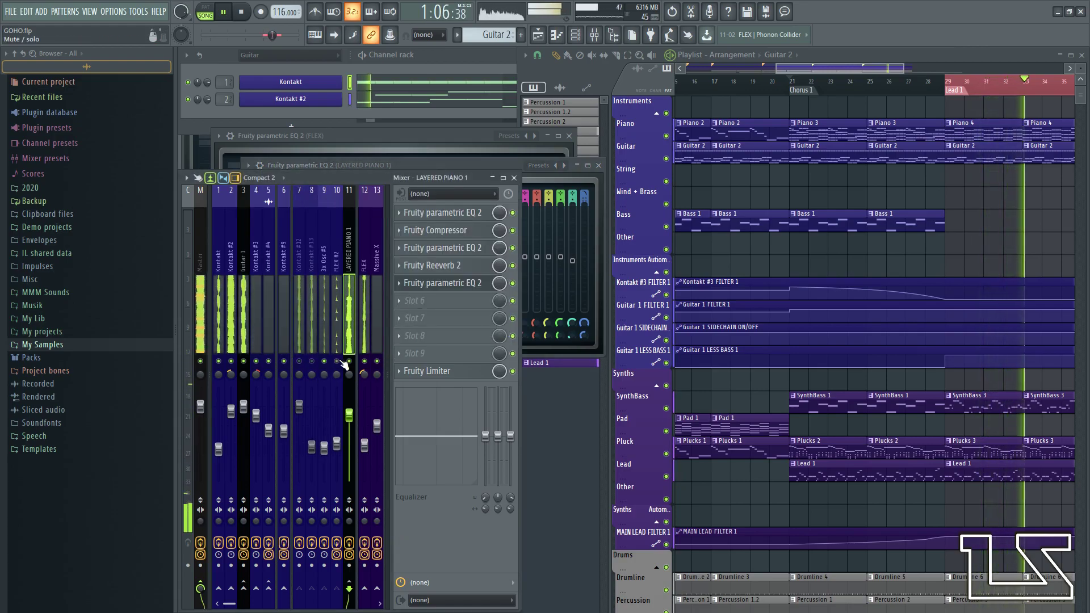
left_click(299, 361)
left_click(312, 361)
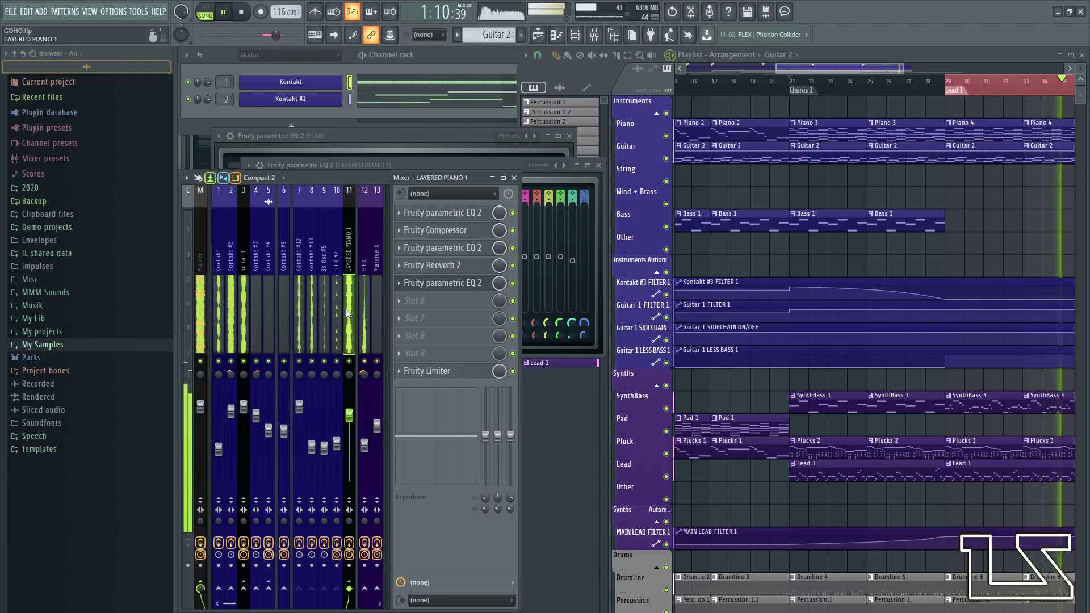
- Replay the chorus while checking the Kontakt #13 and Kontakt #3 tracks, comparing the mix with Kontakt #3 muted
left_click(217, 323)
left_click(311, 324)
key("space")
key("space")
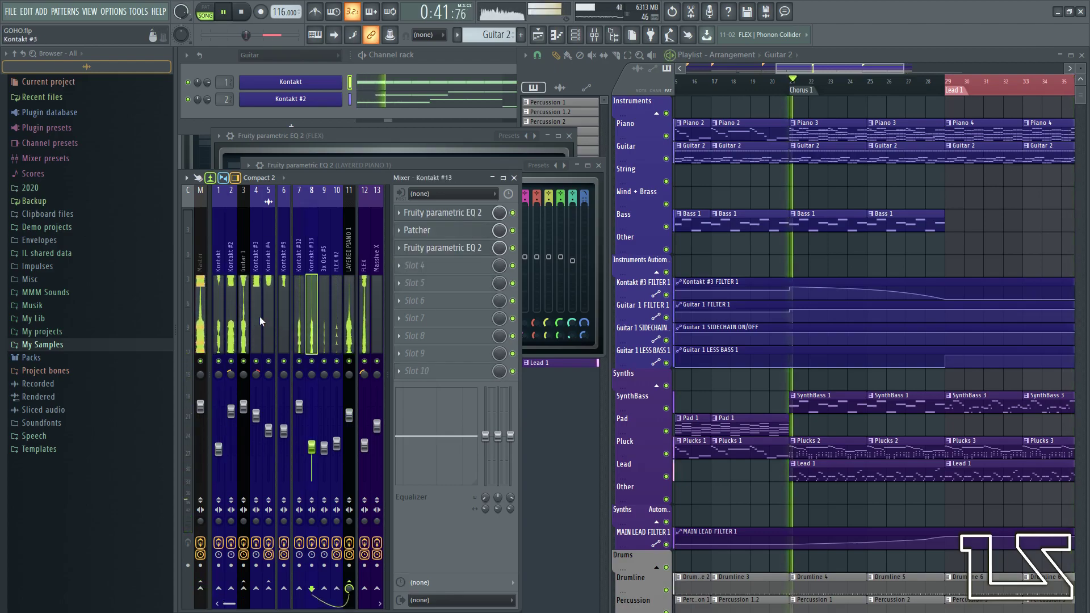
left_click(256, 317)
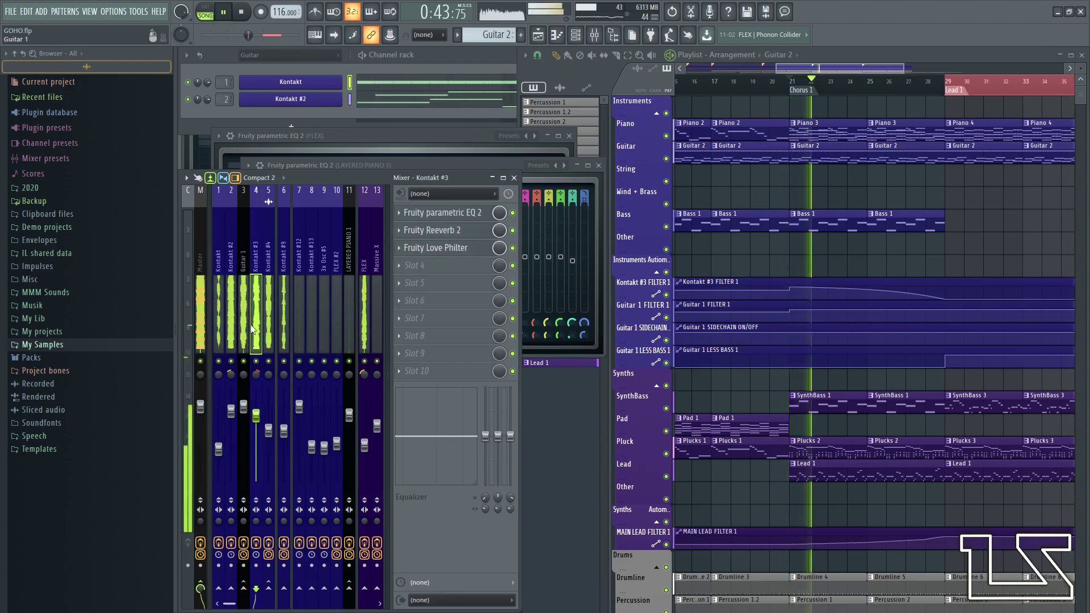
key("space")
key("space")
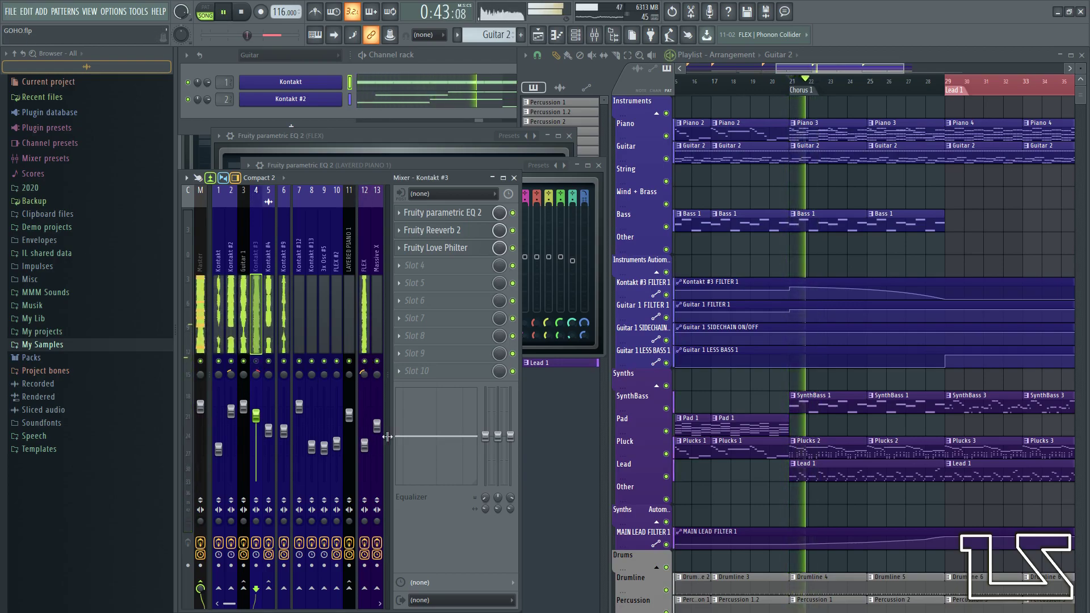
- Slightly raise the FLEX track's volume and mute the track to compare the chorus with Kontakt #9
left_click(365, 445)
key("space")
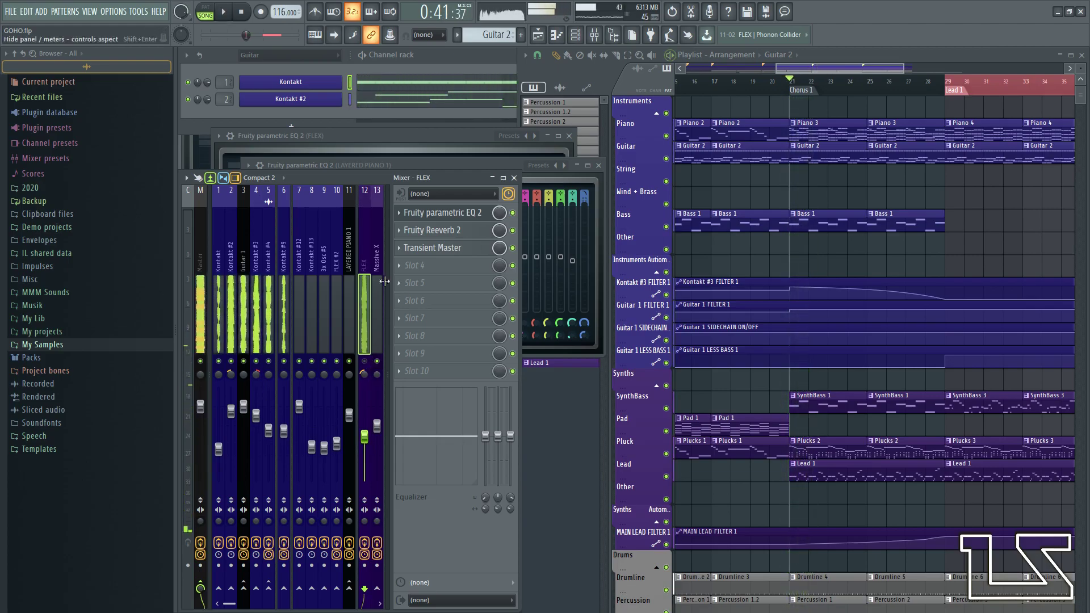
left_click(278, 319)
key("space")
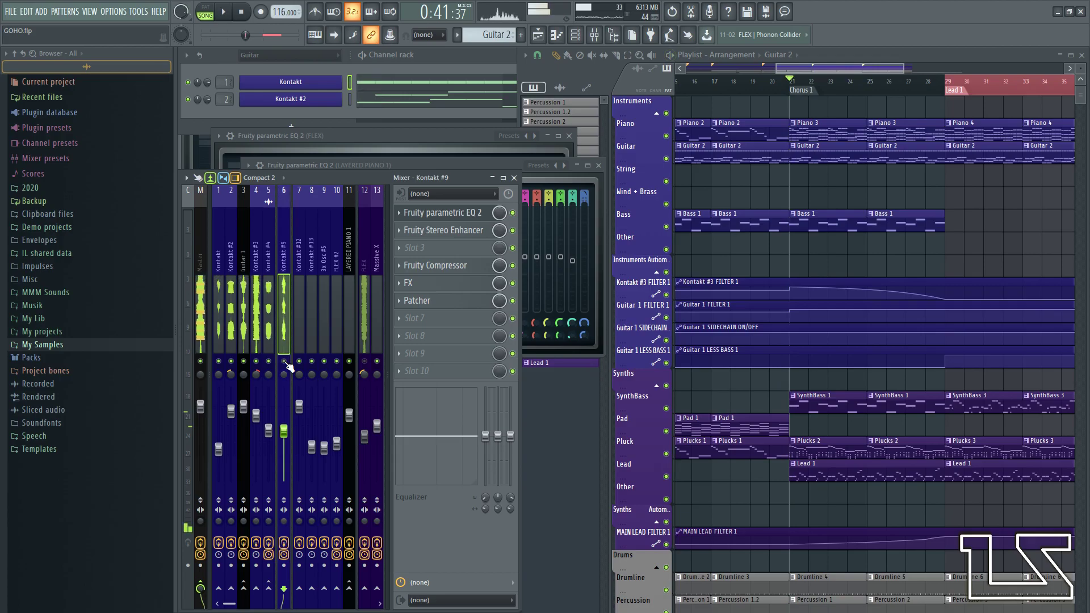
- Nudge high-pass band 1 up and set low-pass band 7 to about 11.6 kHz in the Kontakt #3 track's parametric EQ
key("space")
left_click(260, 363)
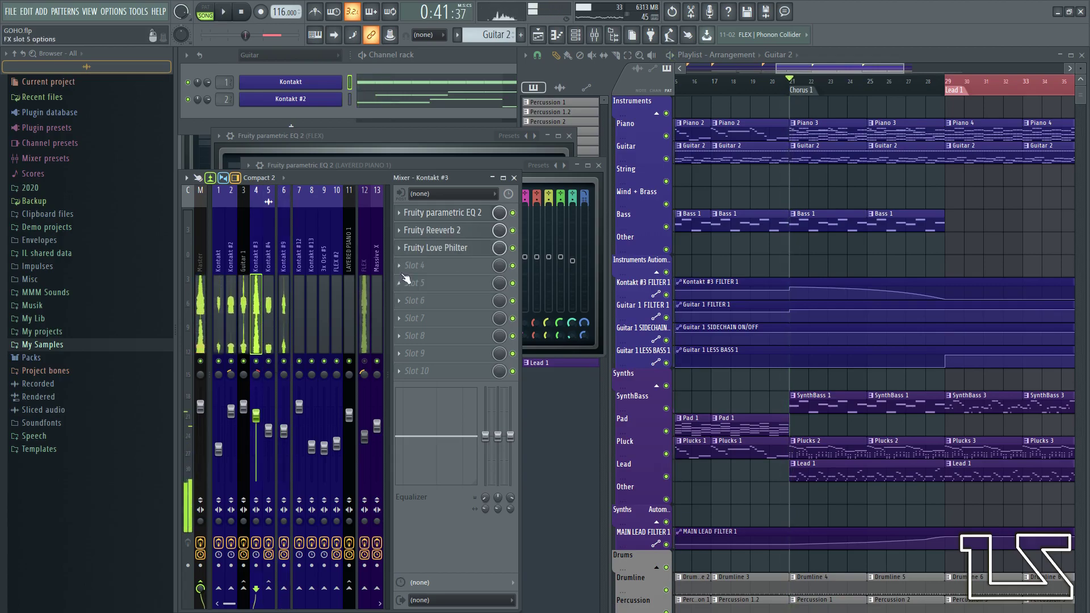
left_click(454, 215)
key("space")
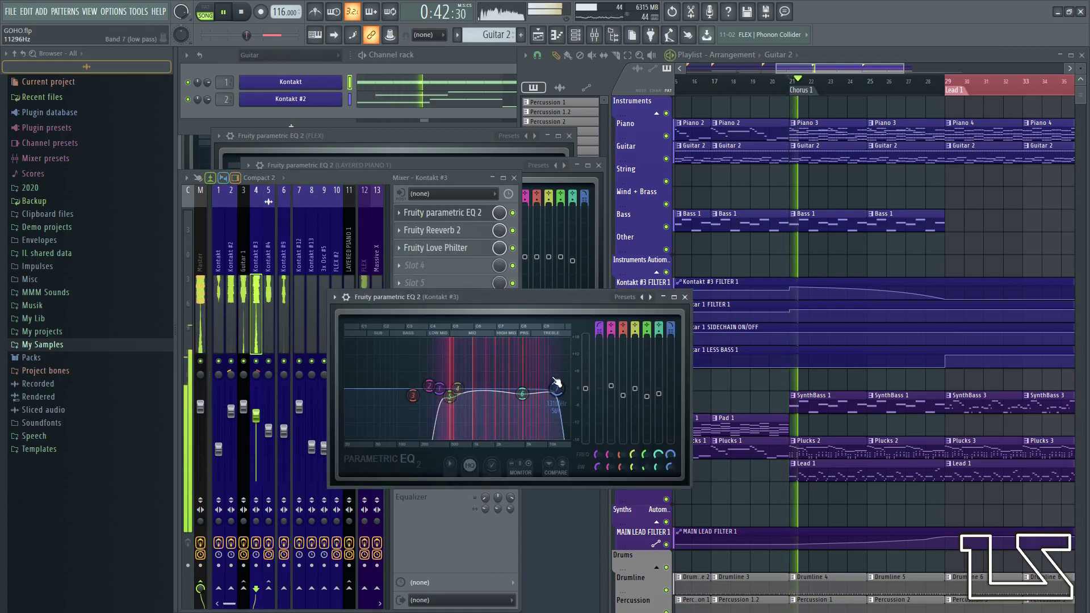
key("space")
key("space")
left_click_drag(439, 389, 442, 389)
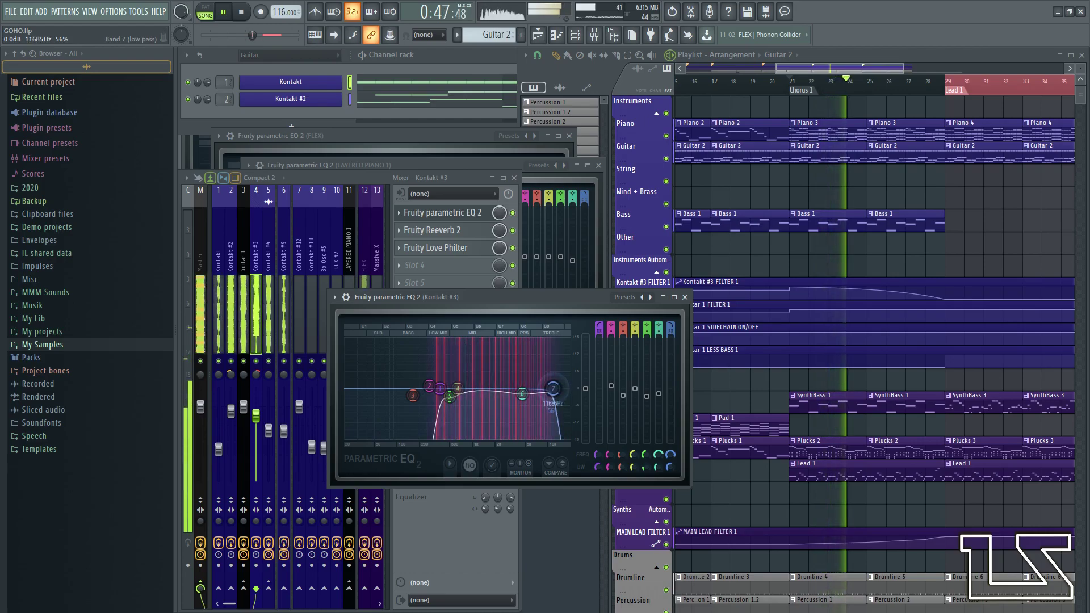
left_click(685, 297)
- Lower low-pass band 7 to about 1.5 kHz in the Kontakt #4 track's parametric EQ and compare it against the spare state
left_click(271, 304)
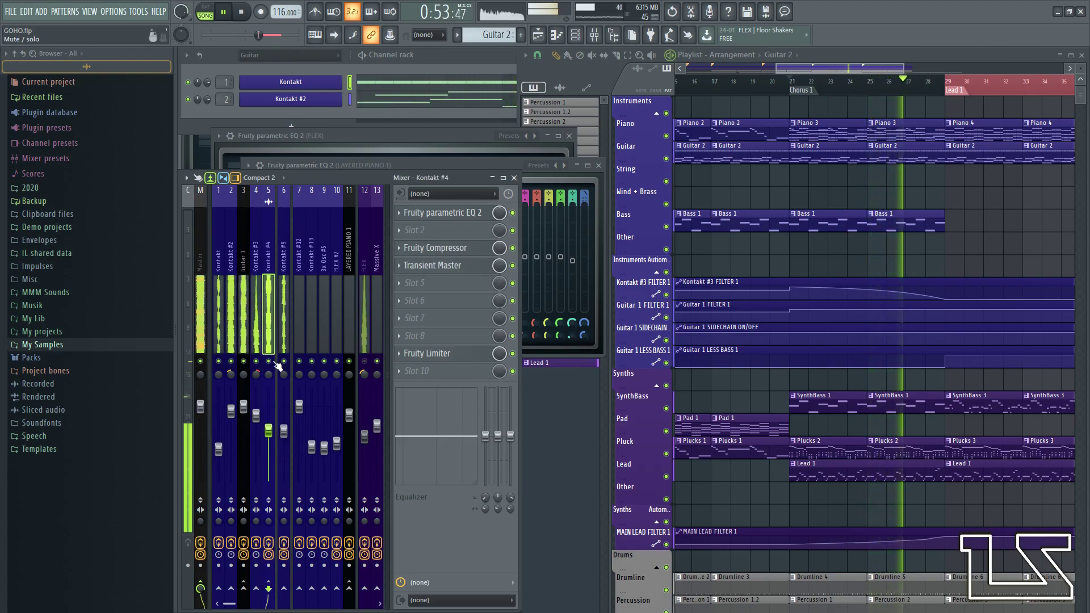
left_click(441, 212)
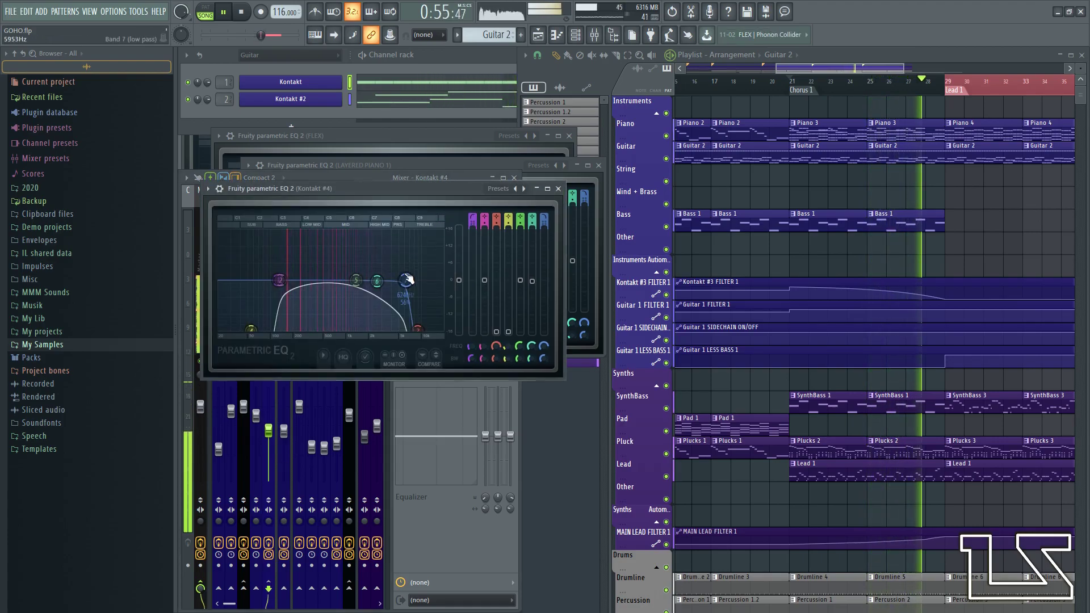
key("space")
key("space")
left_click_drag(367, 280, 360, 280)
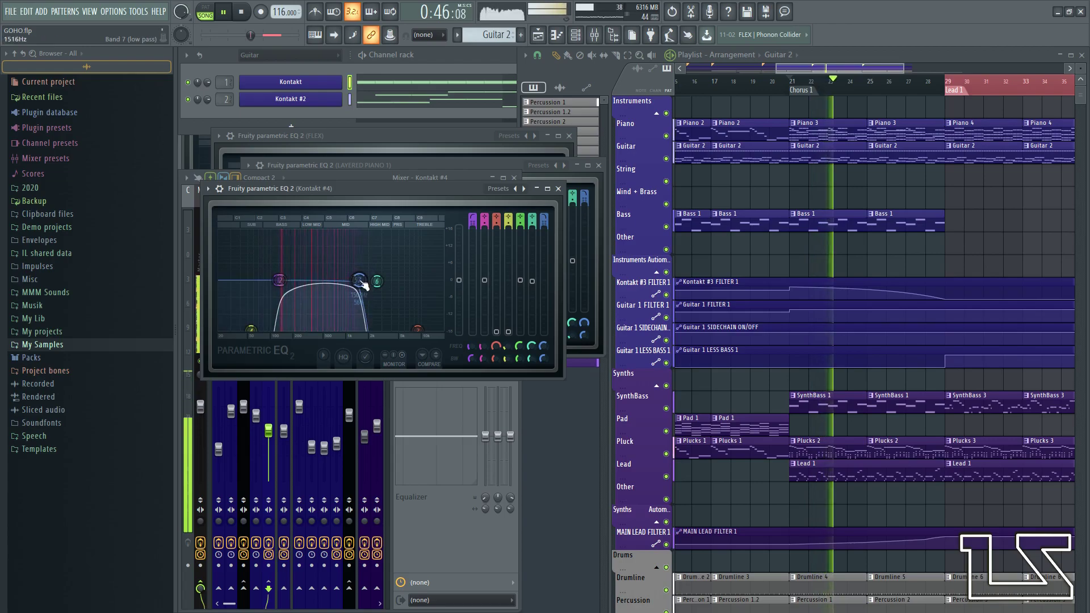
left_click(437, 355)
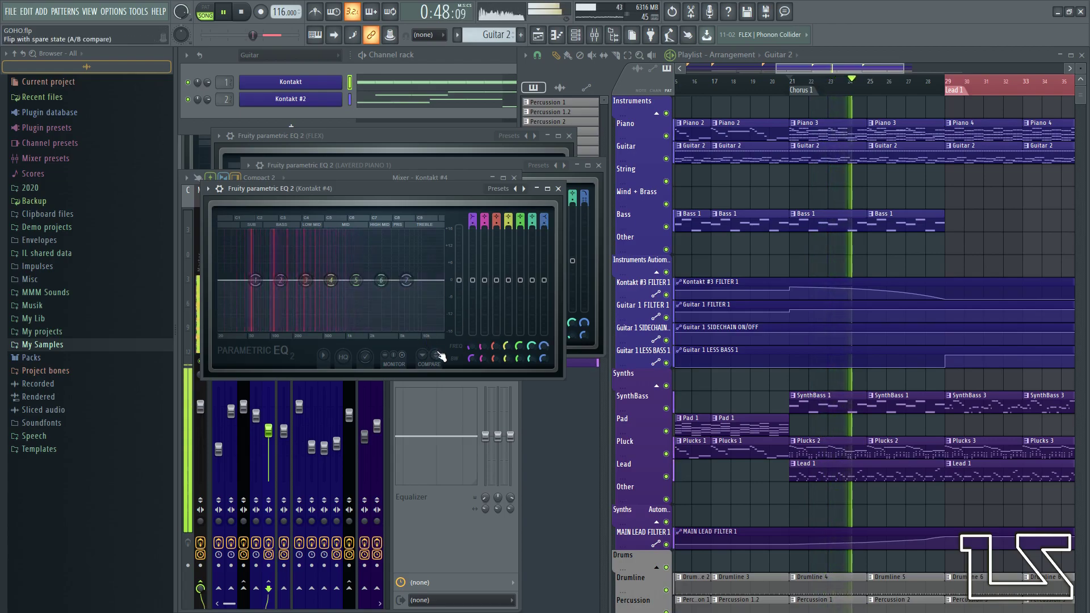
left_click(438, 355)
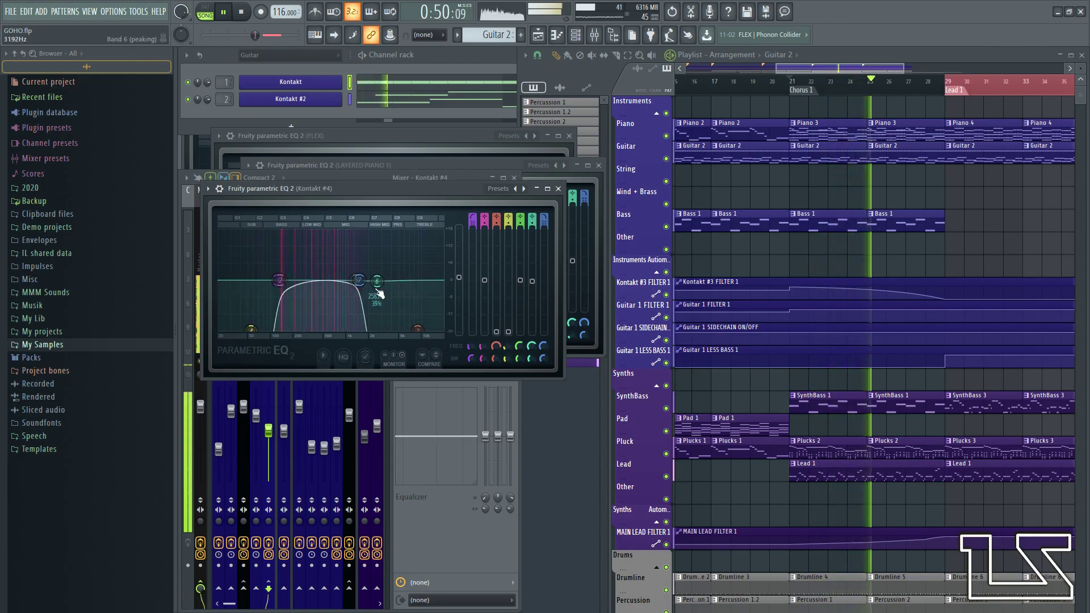
left_click(277, 416)
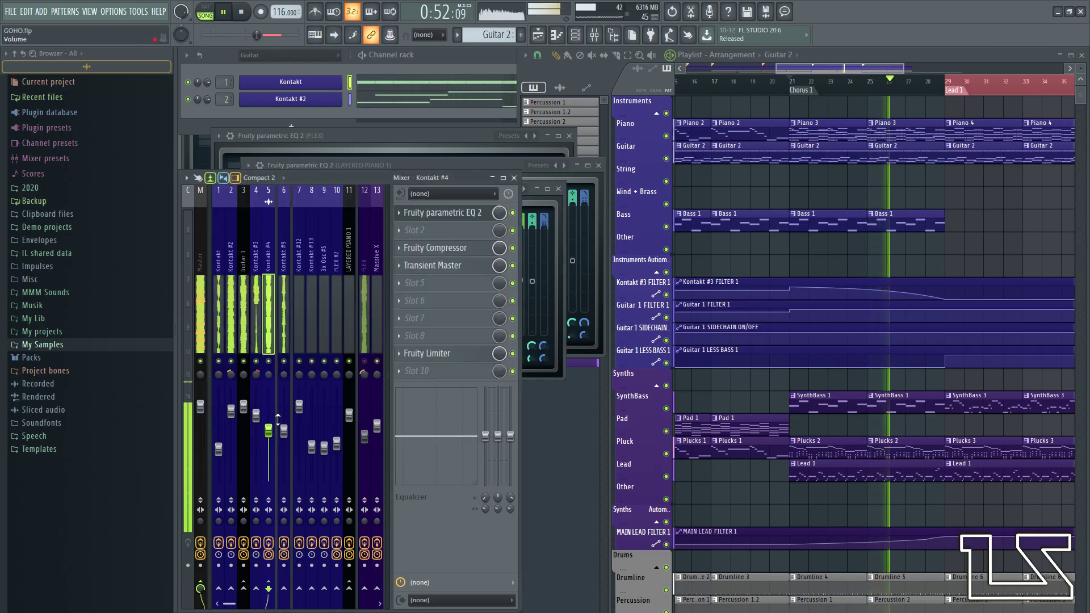
- Look through the mixer tracks from Kontakt #9 past FLEX and Massive X to Kontakt #11 during playback
left_click(286, 324)
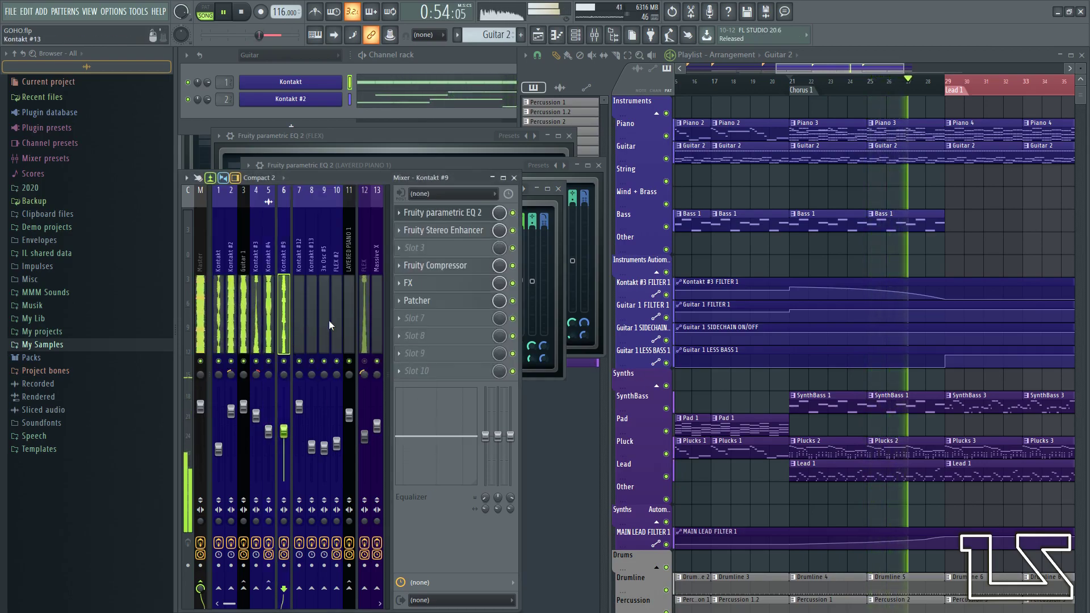
scroll(329, 328, "down", 2)
left_click(333, 331)
scroll(317, 337, "down", 7)
left_click(299, 343)
scroll(299, 344, "up", 3)
left_click(271, 343)
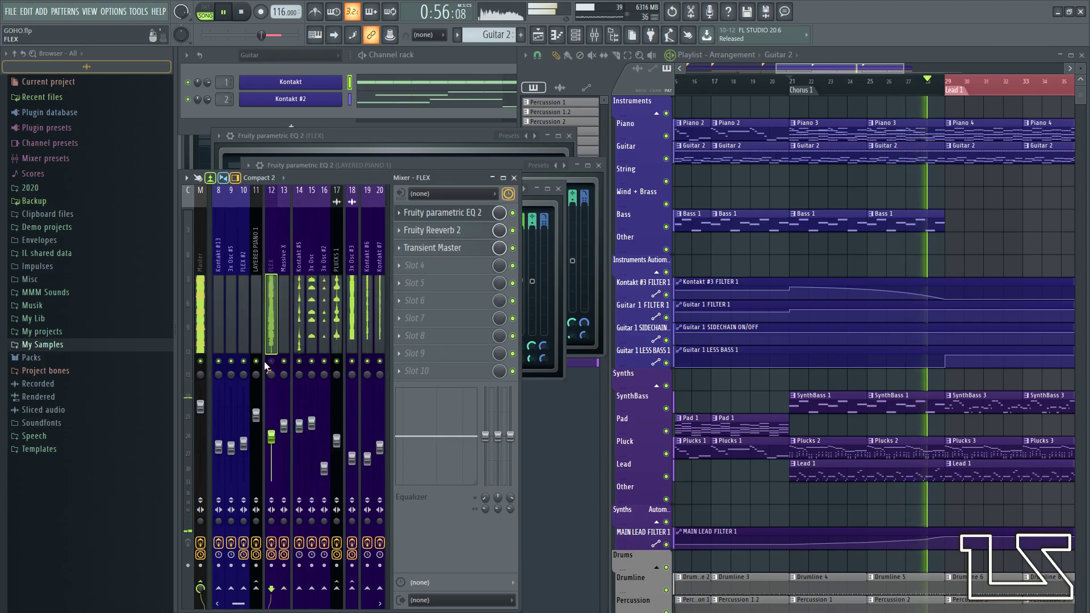
left_click(283, 347)
scroll(366, 345, "down", 7)
left_click(302, 335)
left_click(350, 335)
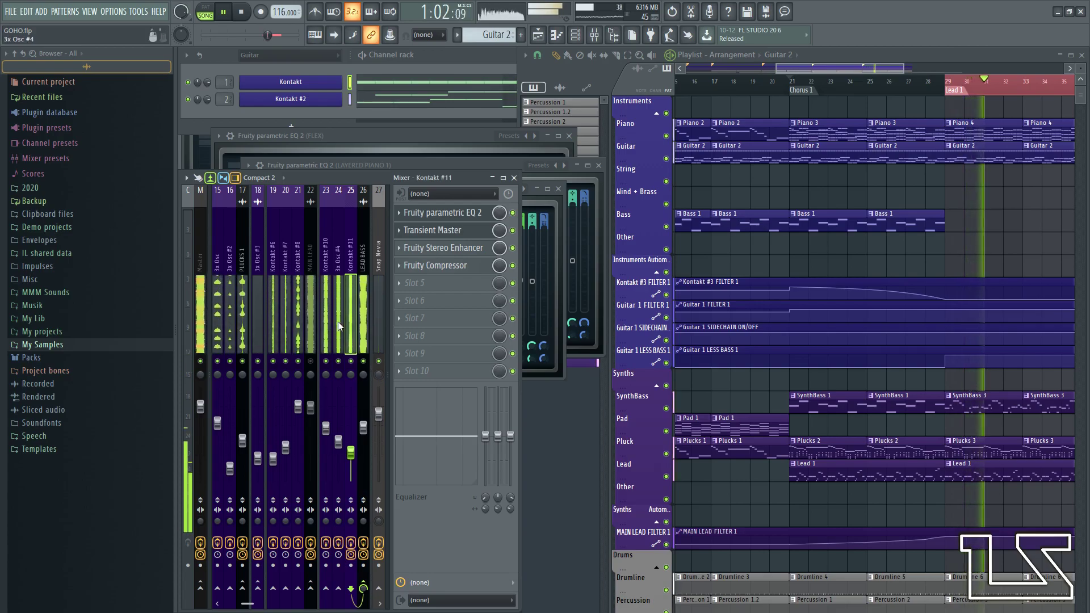
- Check the LEAD BASS track's second parametric EQ and lower low-pass band 7 in its first one
left_click(363, 327)
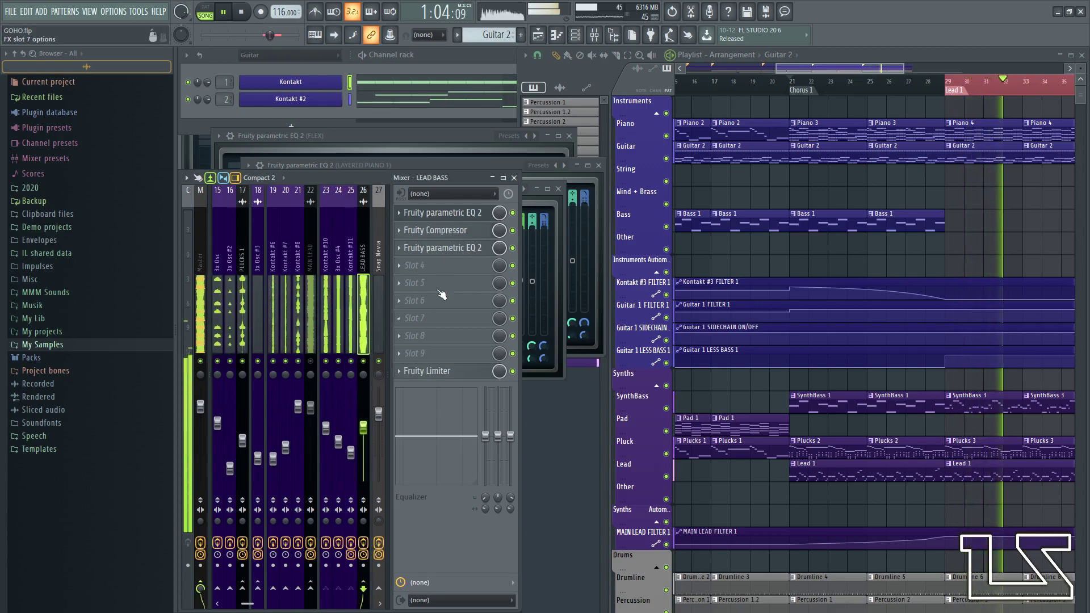
left_click(443, 248)
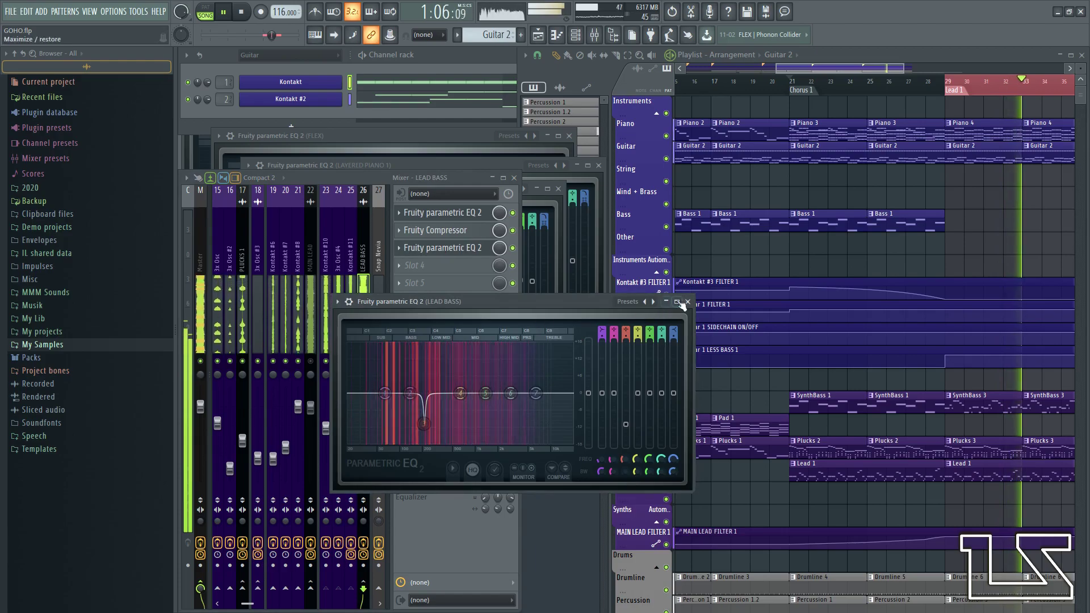
left_click(443, 247)
left_click(448, 212)
left_click_drag(492, 287, 434, 287)
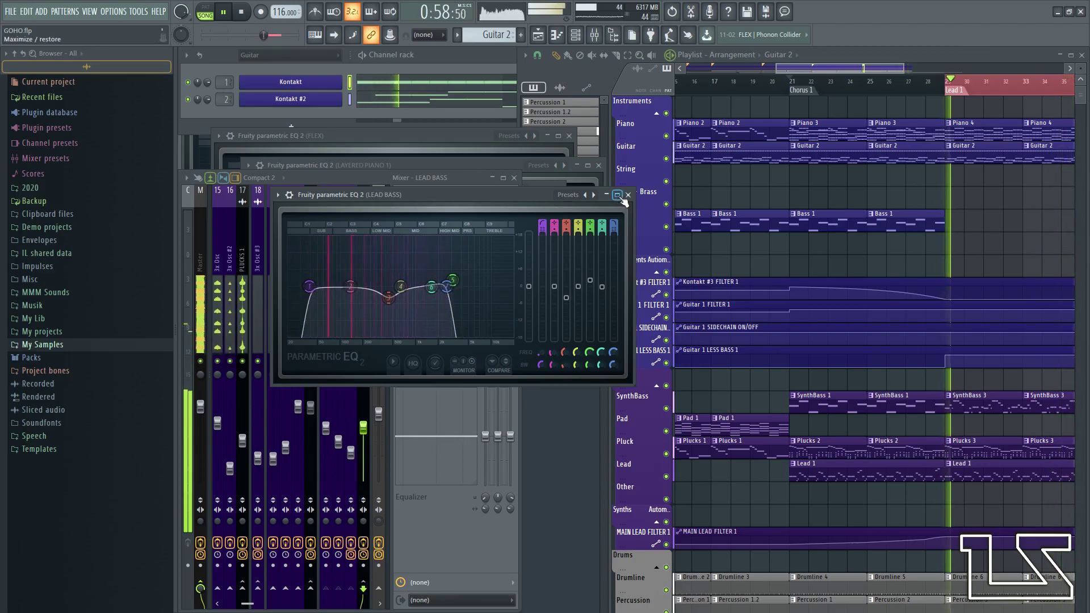
key("F9")
- Examine the mixer tracks around LEAD BASS and back to Kontakt #6 while the lead section plays
left_click(378, 301)
left_click(363, 302)
scroll(341, 305, "down", 6)
left_click(314, 311)
left_click(285, 316)
scroll(226, 322, "up", 5)
left_click(261, 326)
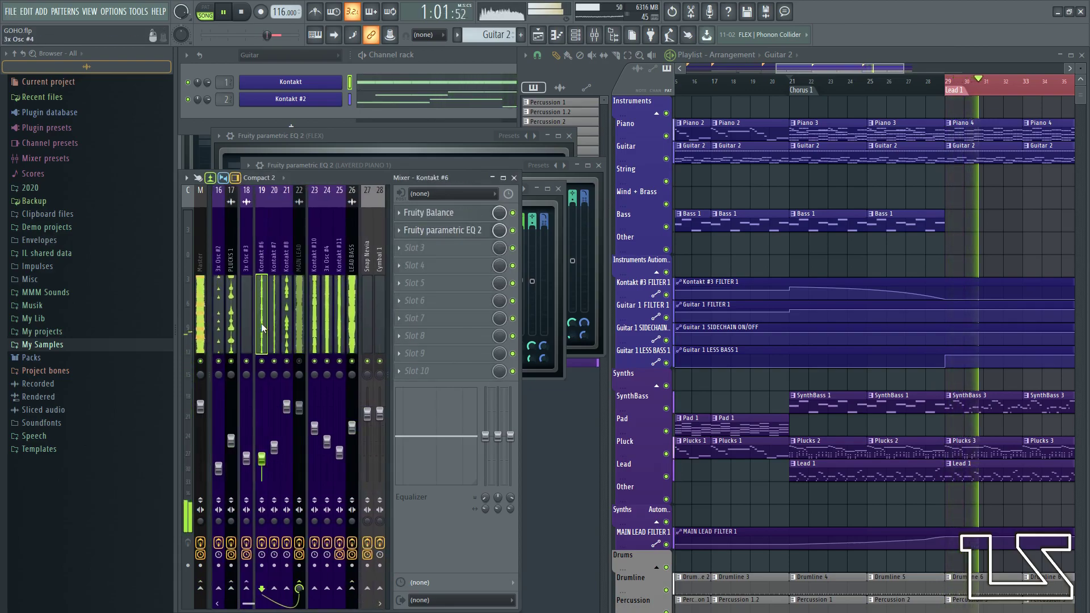
scroll(294, 326, "up", 3)
- Raise high-pass band 1 and set low-pass band 7 to about 15.6 kHz in the MAIN LEAD track's first parametric EQ
left_click(339, 329)
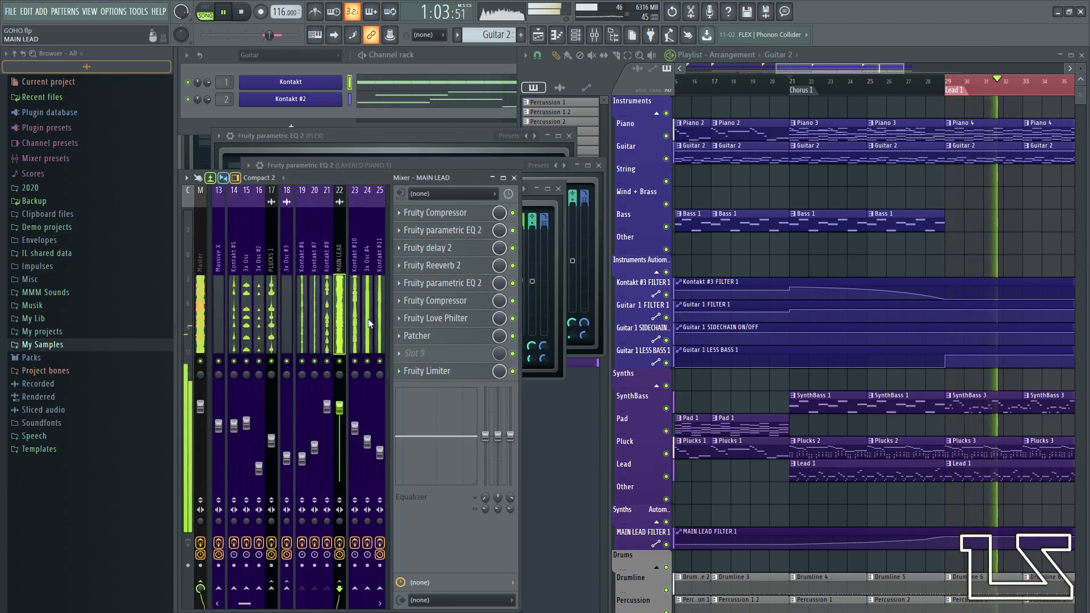
left_click(440, 234)
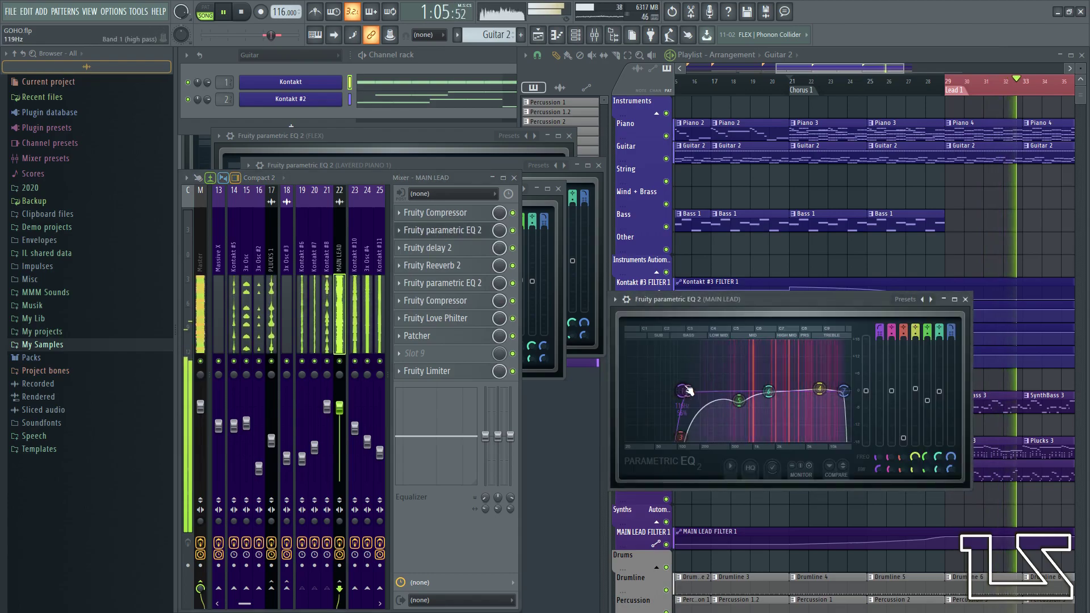
left_click_drag(689, 390, 724, 392)
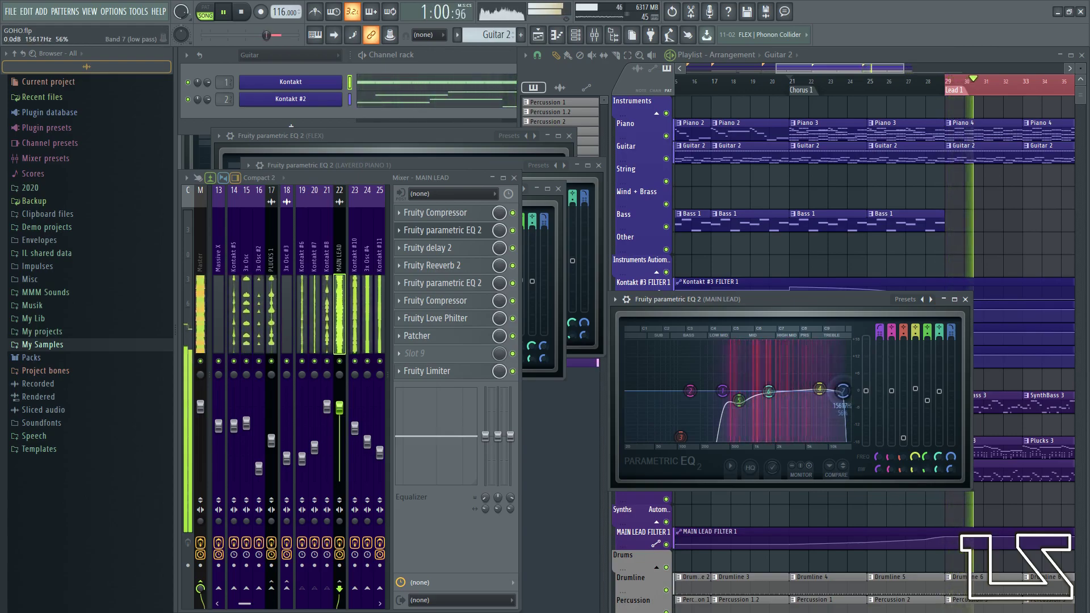
left_click(965, 300)
- Replay the song from the Lead 1 section and slightly raise the 3x Osc #4 track's volume
key("space")
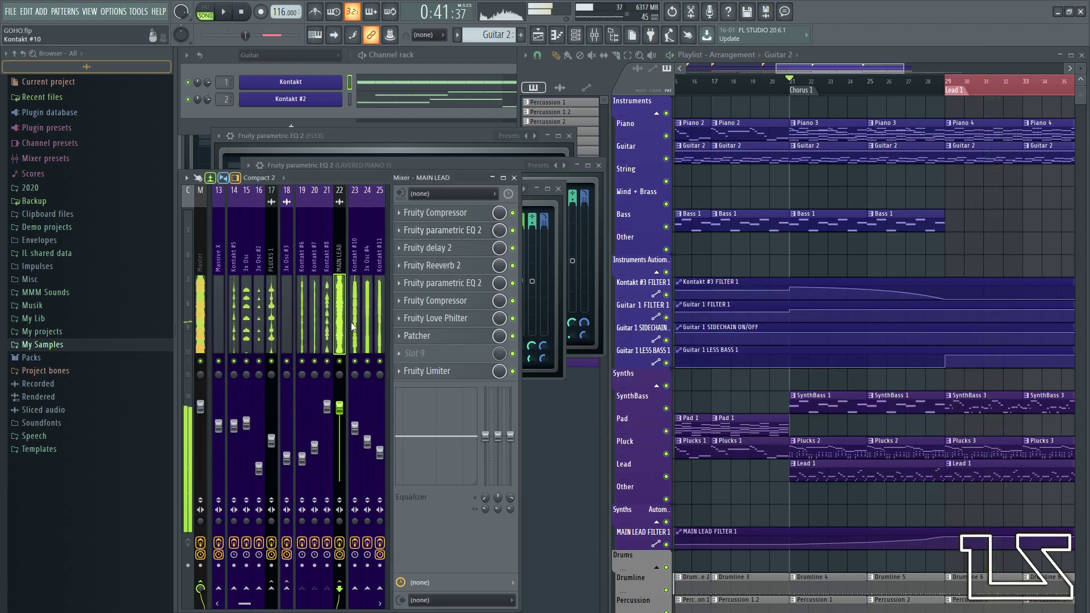
left_click(963, 96)
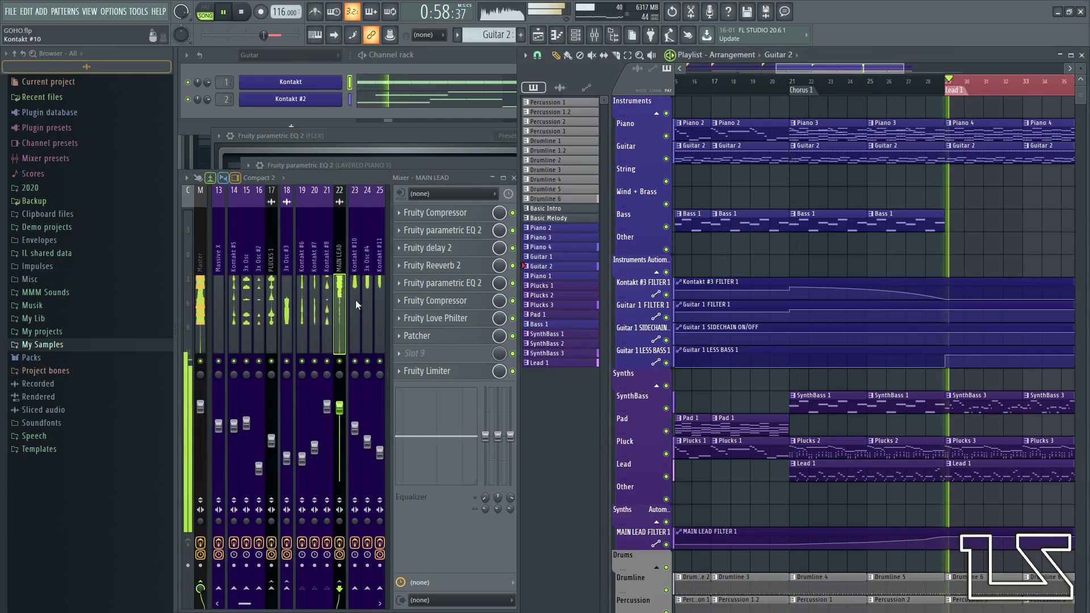
left_click_drag(341, 317, 311, 341)
left_click_drag(286, 443, 287, 442)
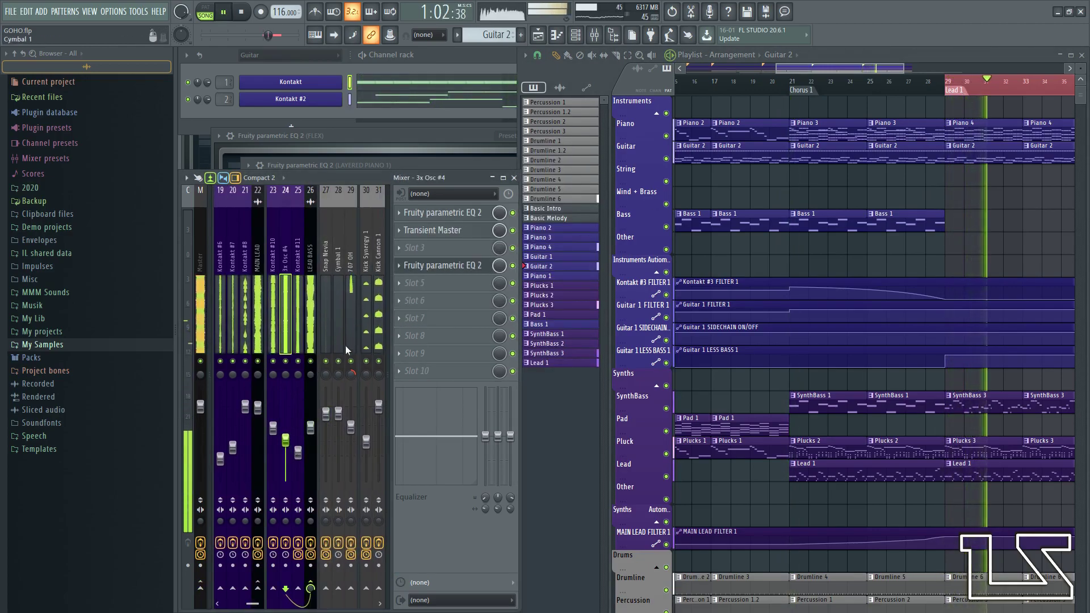
- Review the Shaker Glacier DS and 707 OH tracks and listen to the kick tracks soloed from Lead 1
left_click_drag(343, 347, 369, 343)
key("space")
scroll(977, 187, "right", 3)
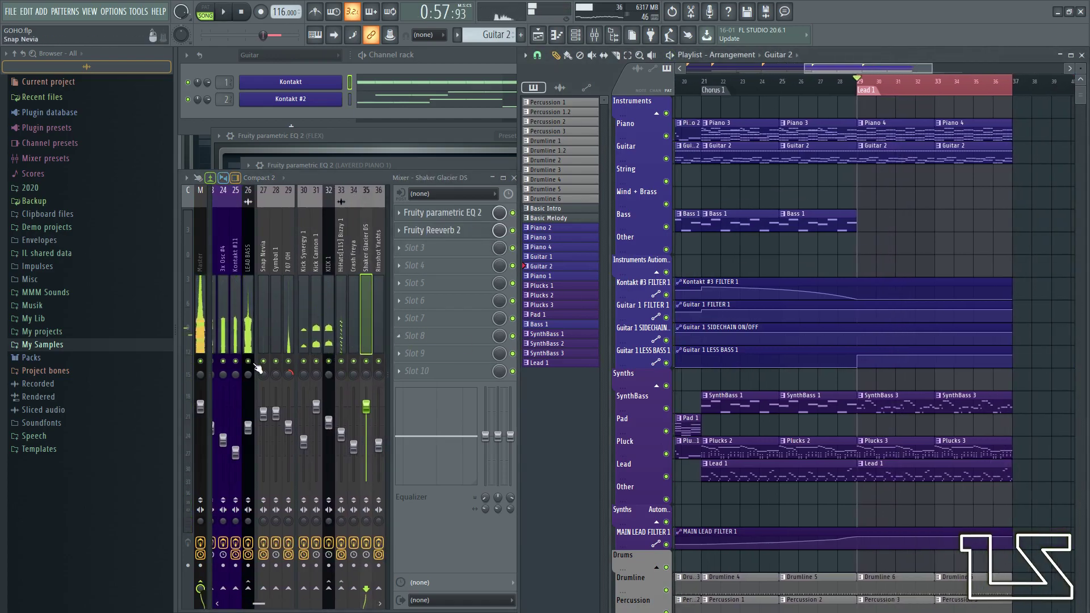
left_click(288, 292)
key("space")
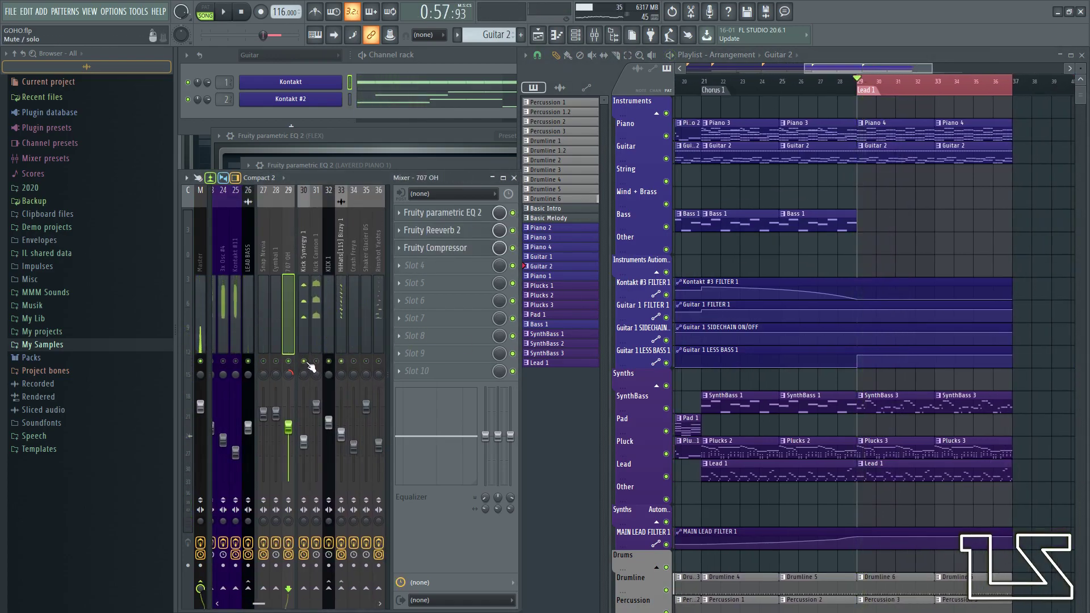
key("space")
left_click(326, 363)
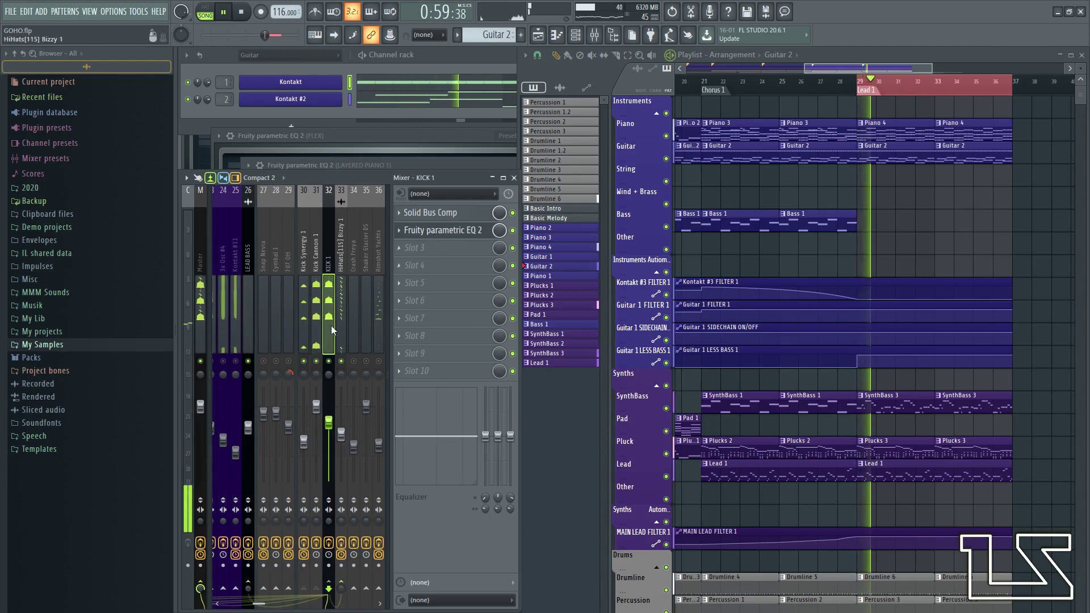
- Solo the Kick Cannon 1 track, nudge low-pass band 7 up and lower band 6 in its parametric EQ
key("space")
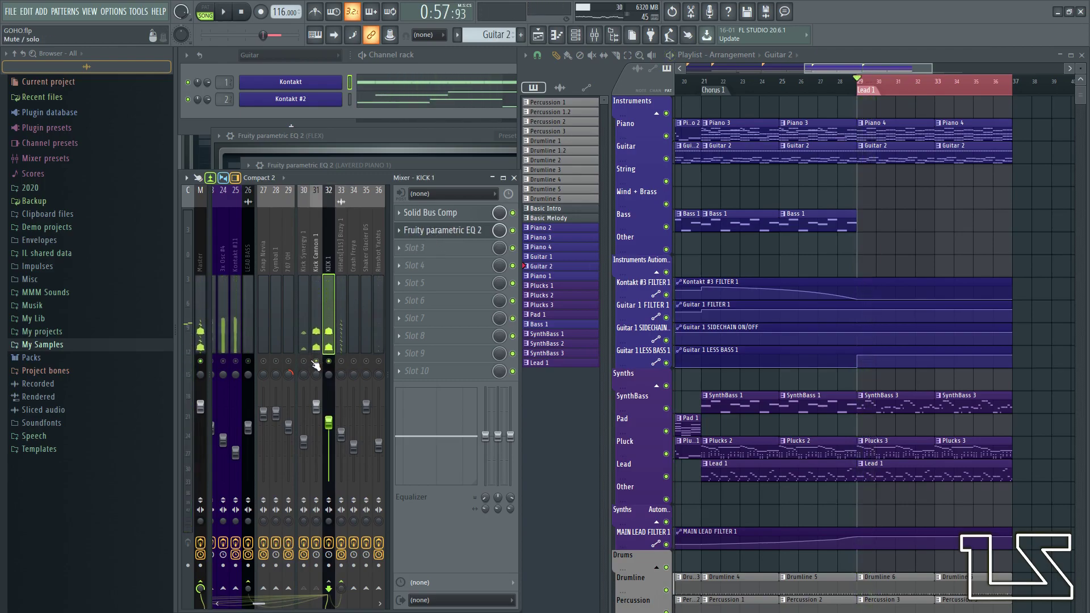
key("space")
left_click(316, 298)
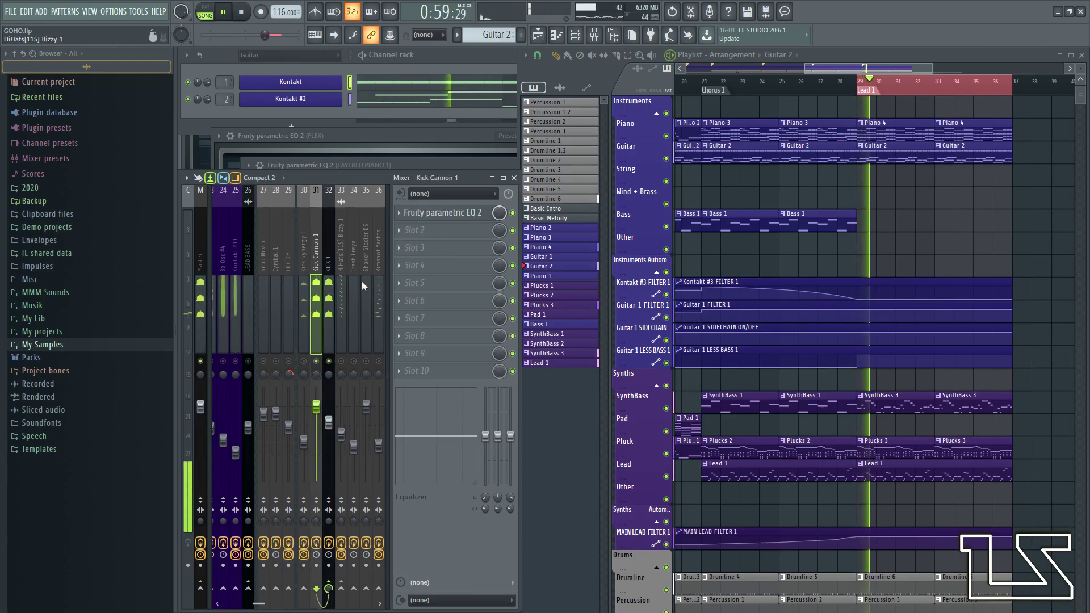
left_click(469, 221)
left_click_drag(306, 247, 309, 248)
left_click_drag(362, 198, 367, 207)
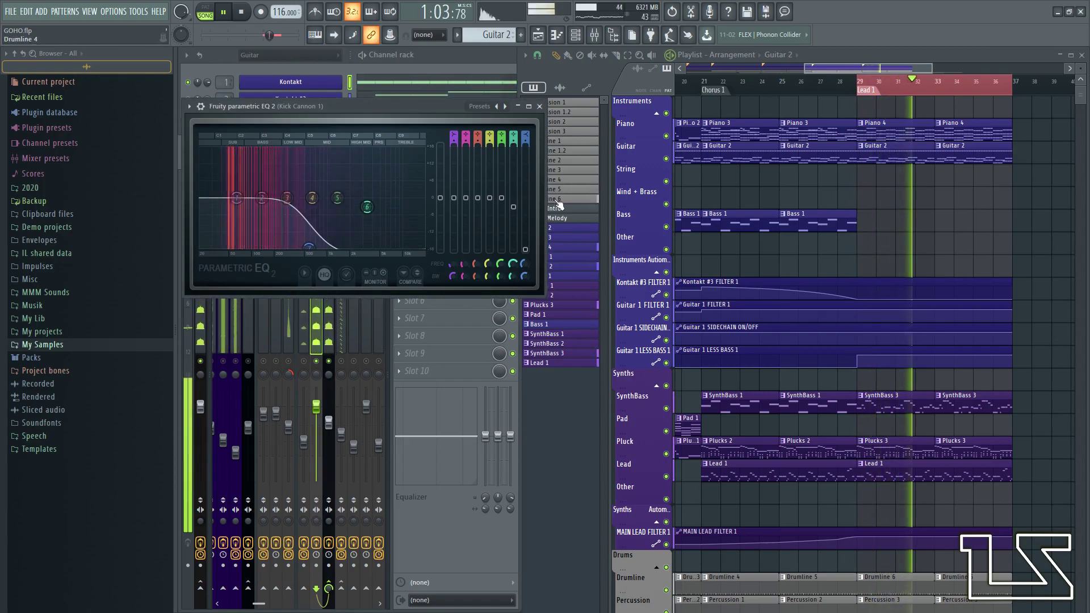
- Solo the Kick Synergy 1 track and check its Fruity Compressor during playback
key("space")
left_click(306, 346)
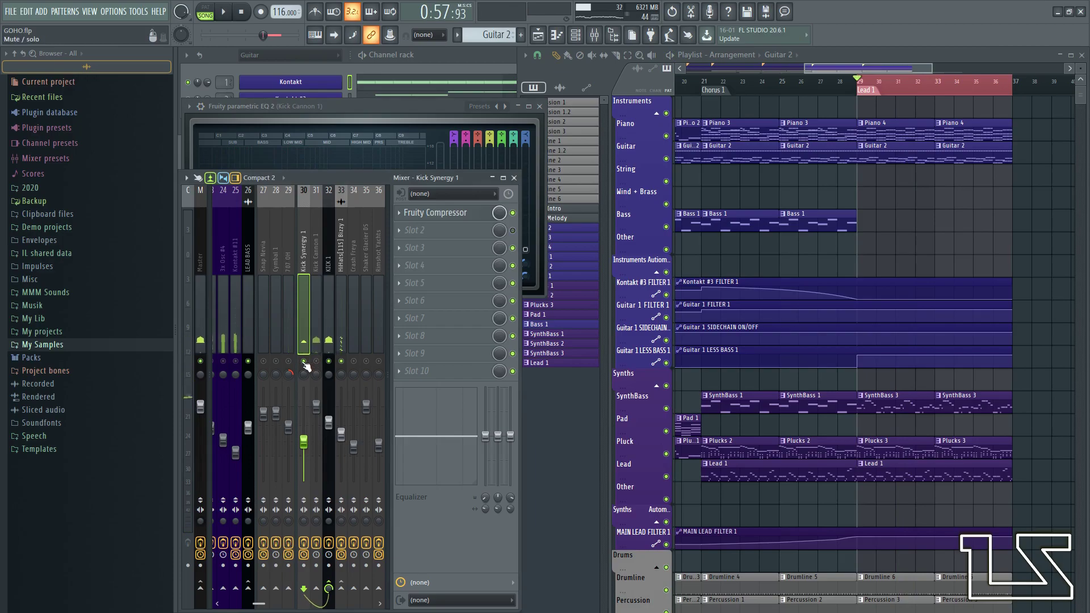
left_click(329, 360)
key("space")
left_click(453, 216)
left_click(439, 216)
left_click(441, 218)
left_click(441, 217)
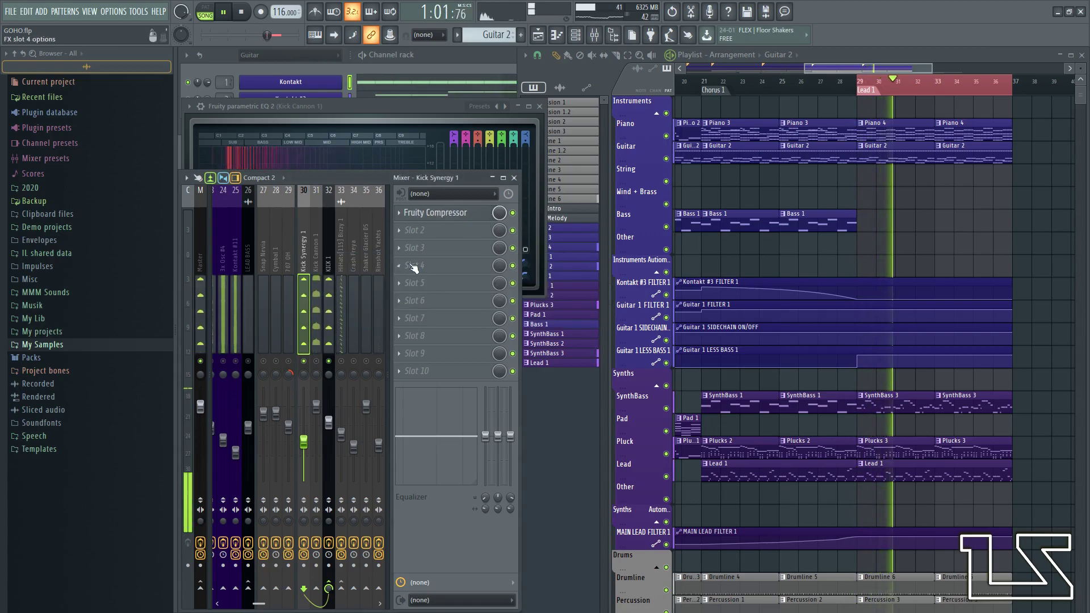
- Check the KICK 1 track's parametric EQ curve during playback and close it
left_click(327, 308)
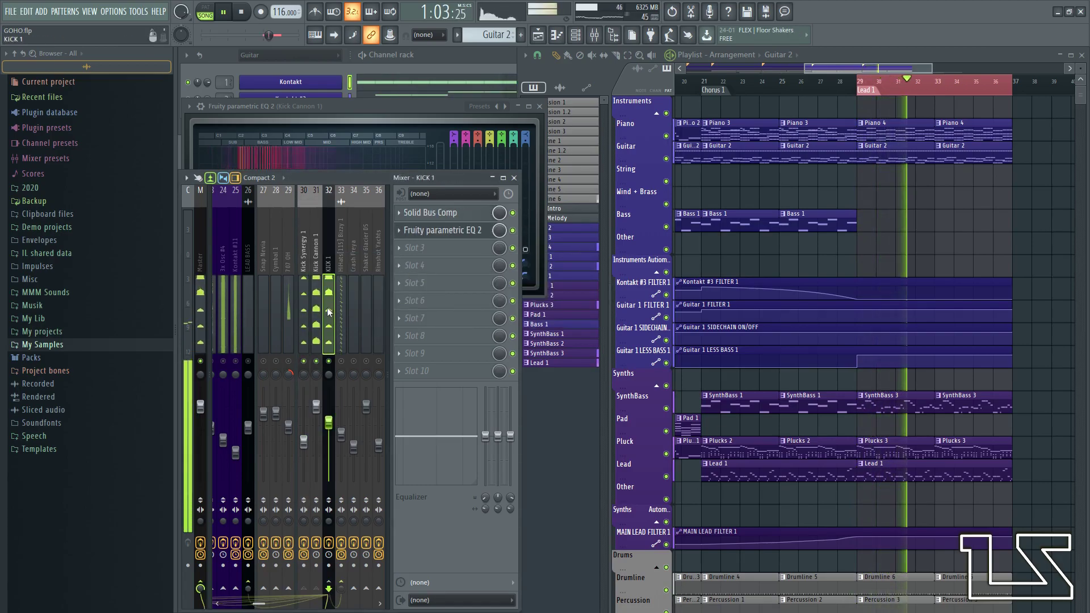
left_click(442, 232)
key("space")
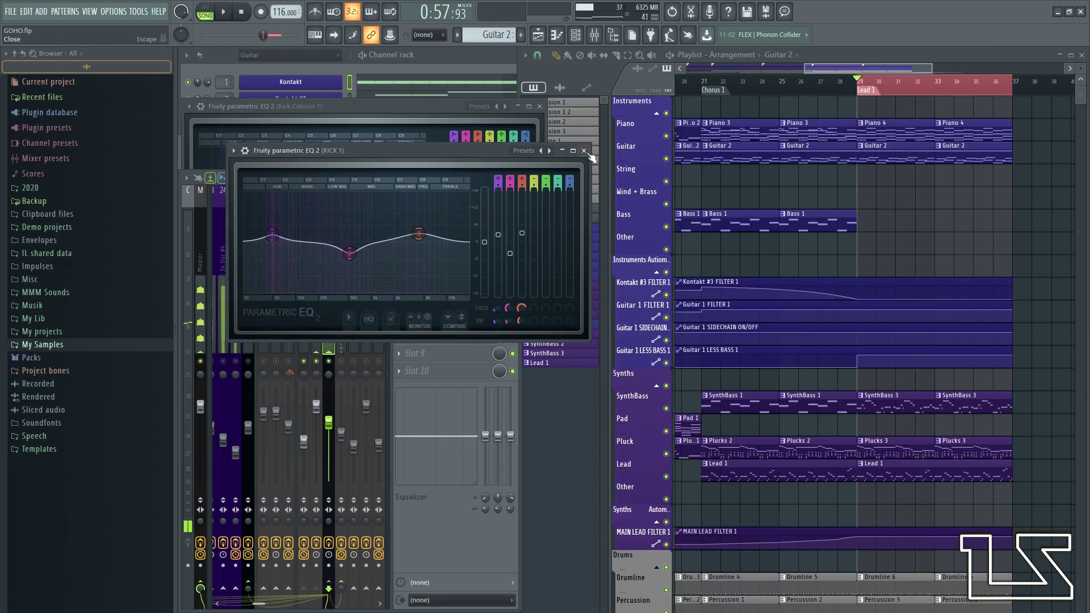
left_click(583, 151)
- Raise high-pass band 1 well into the high mids in the HiHats[115] Bizzy 1 track's parametric EQ
left_click(341, 314)
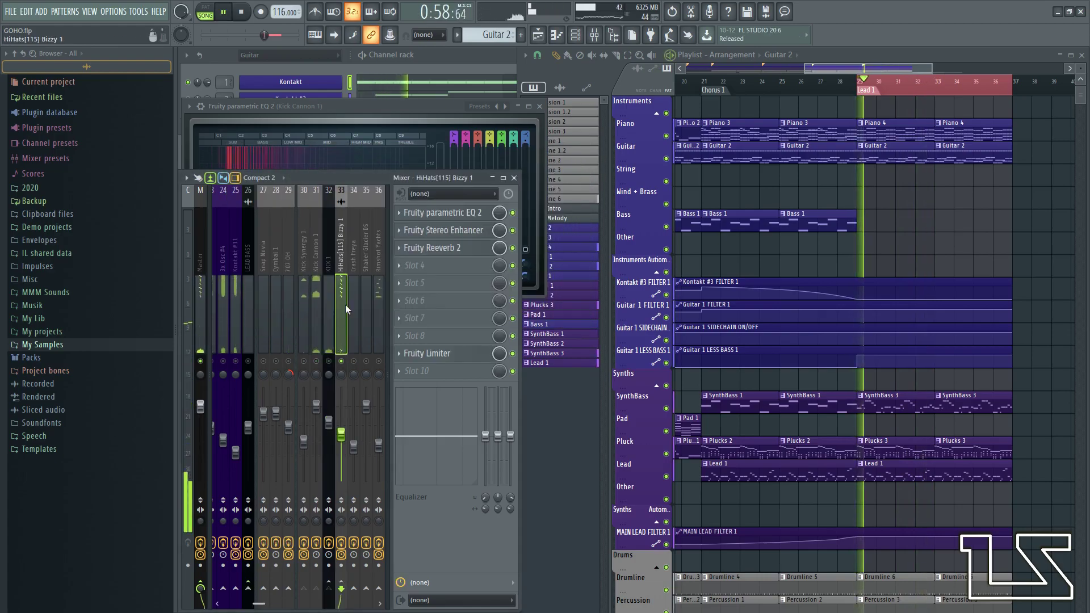
left_click(454, 217)
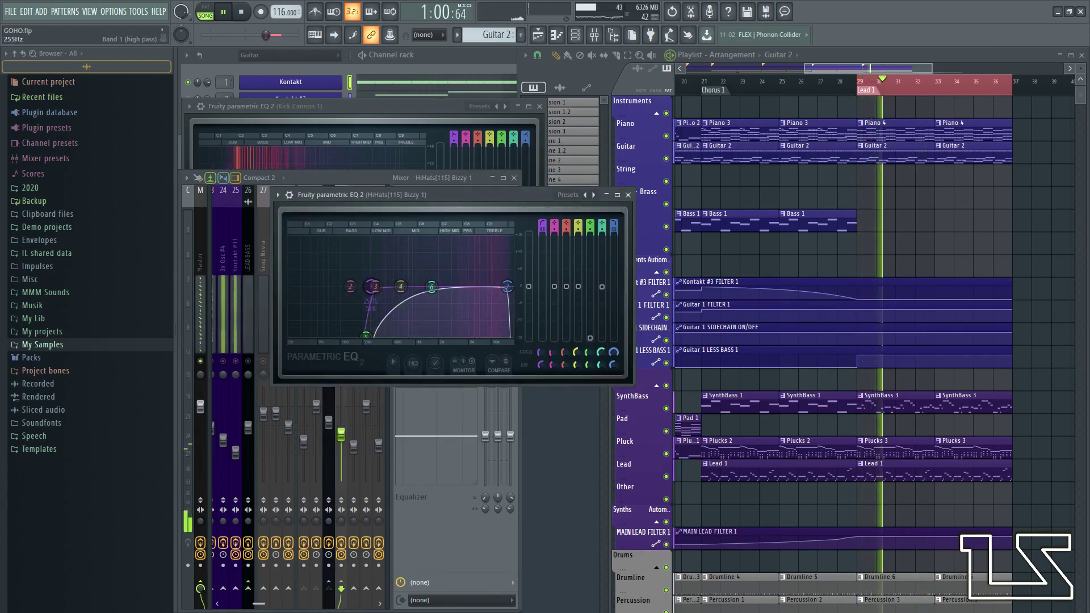
left_click_drag(408, 286, 439, 286)
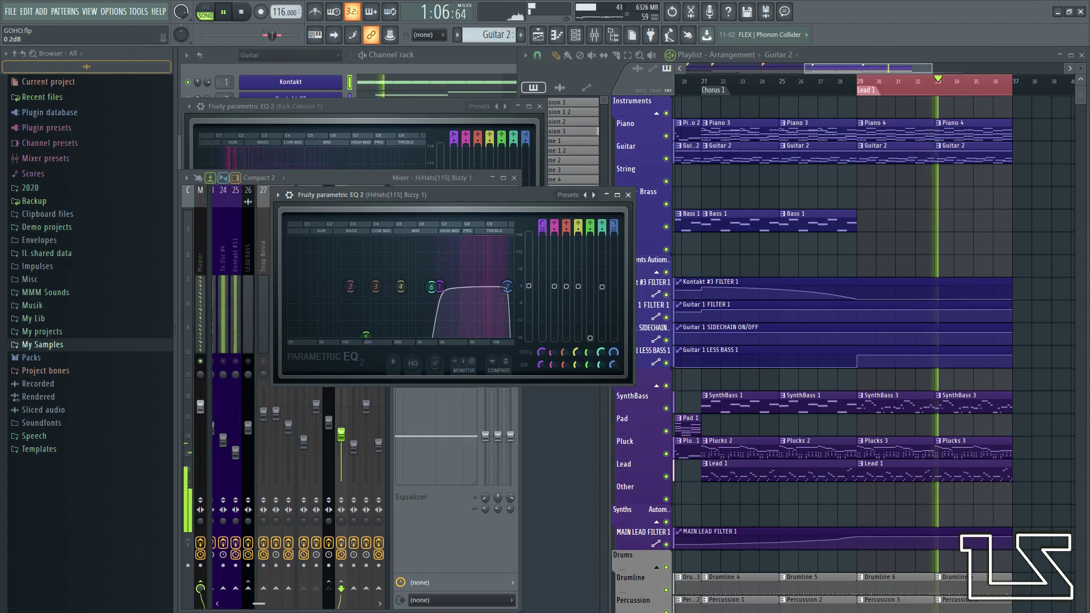
- Close the hi-hat EQ and check the filter curve in the Rimshot Yachts track's parametric EQ
left_click(628, 195)
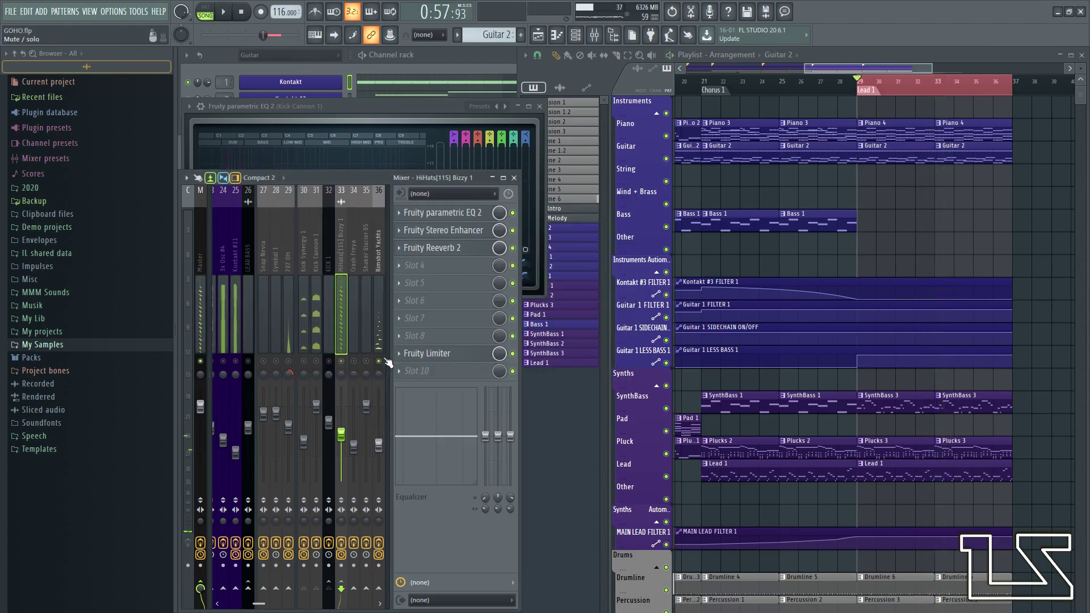
left_click(380, 321)
left_click(442, 212)
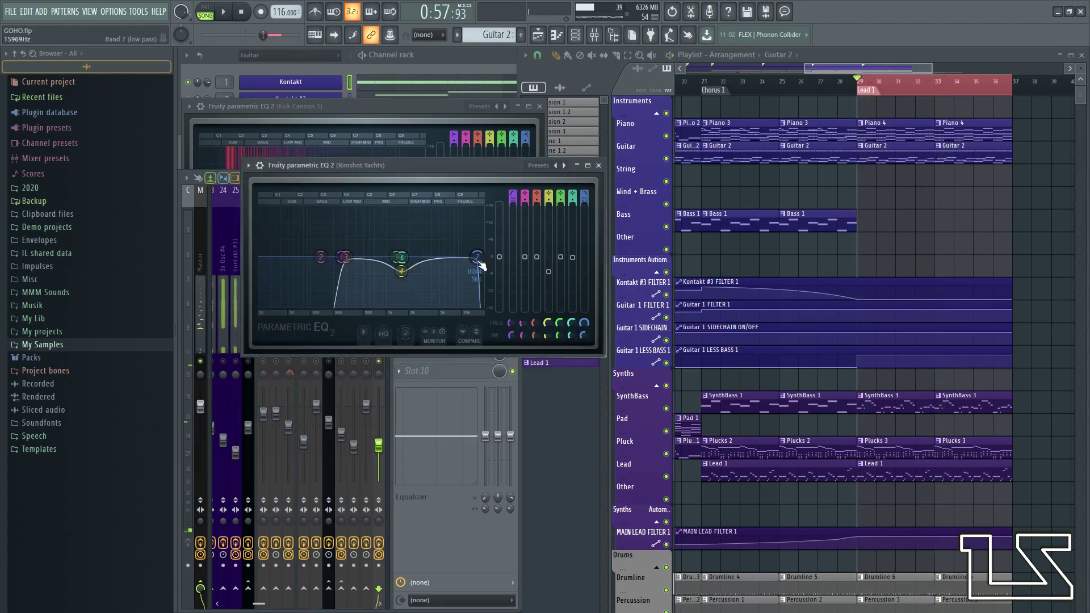
left_click(599, 166)
- Lower low-pass band 7 slightly in the Clap Holly track's parametric EQ during playback
scroll(386, 310, "down", 6)
left_click(330, 329)
key("space")
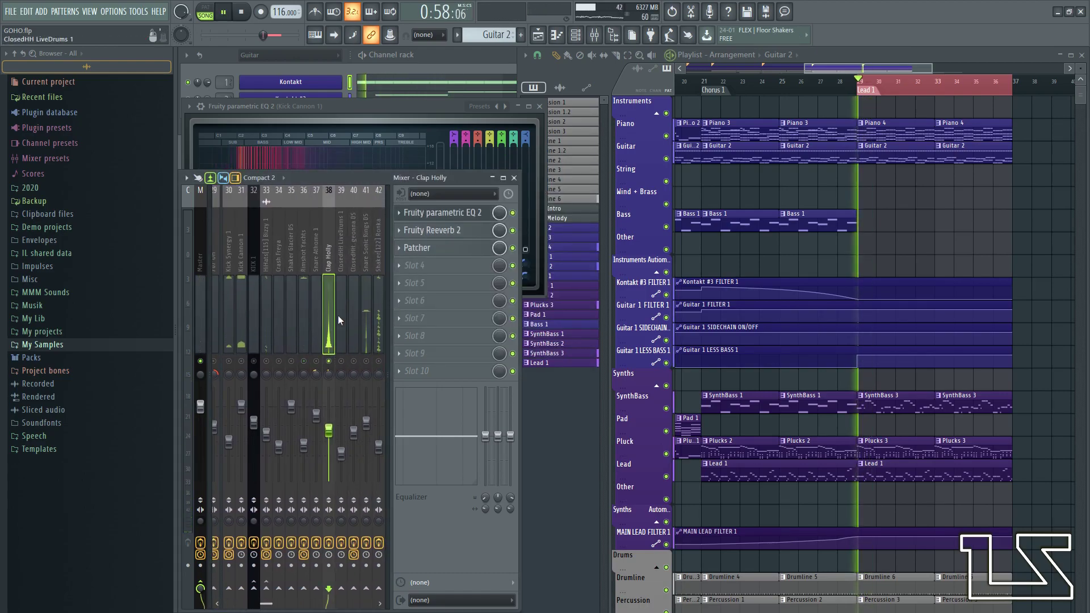
left_click(443, 212)
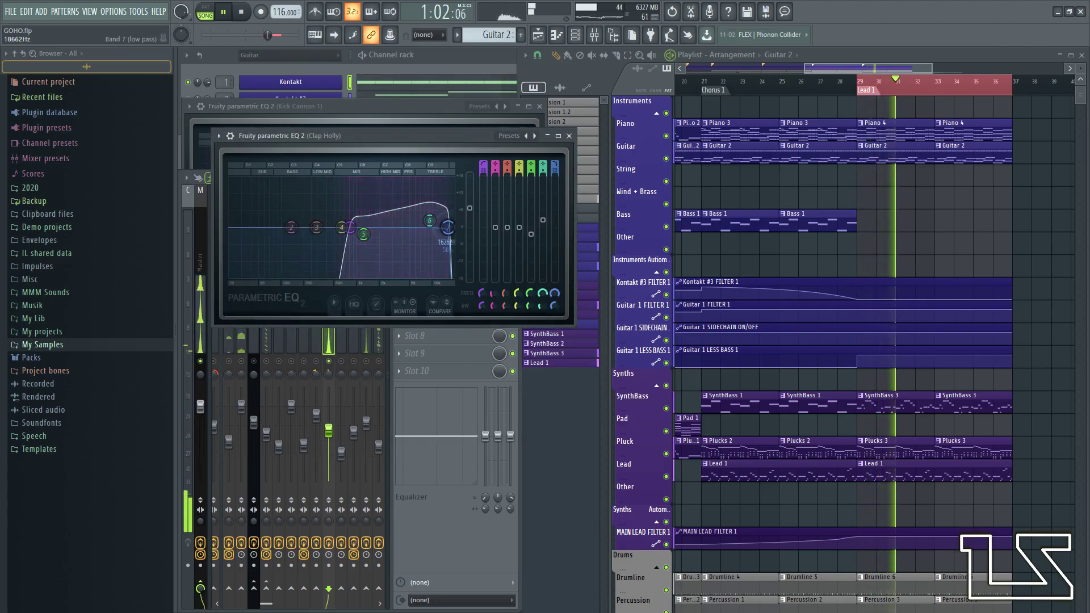
left_click_drag(446, 227, 444, 227)
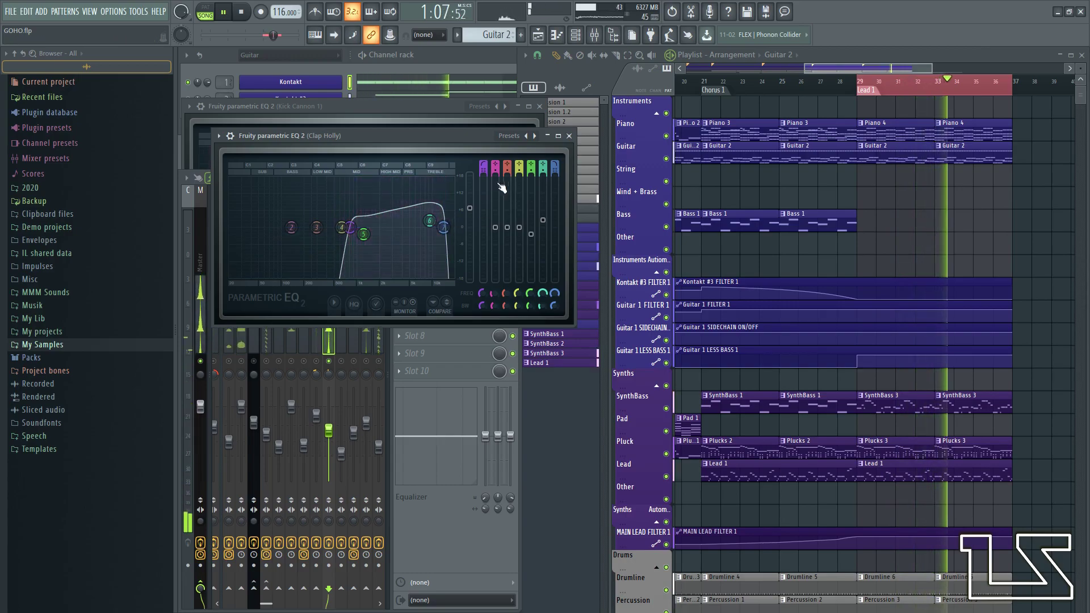
left_click(569, 136)
- Solo the Snare Sonic Rings DS track, lower its EQ's low-pass band 7 to about 14402 Hz and raise the high-pass slightly
right_click(366, 361)
left_click(381, 324)
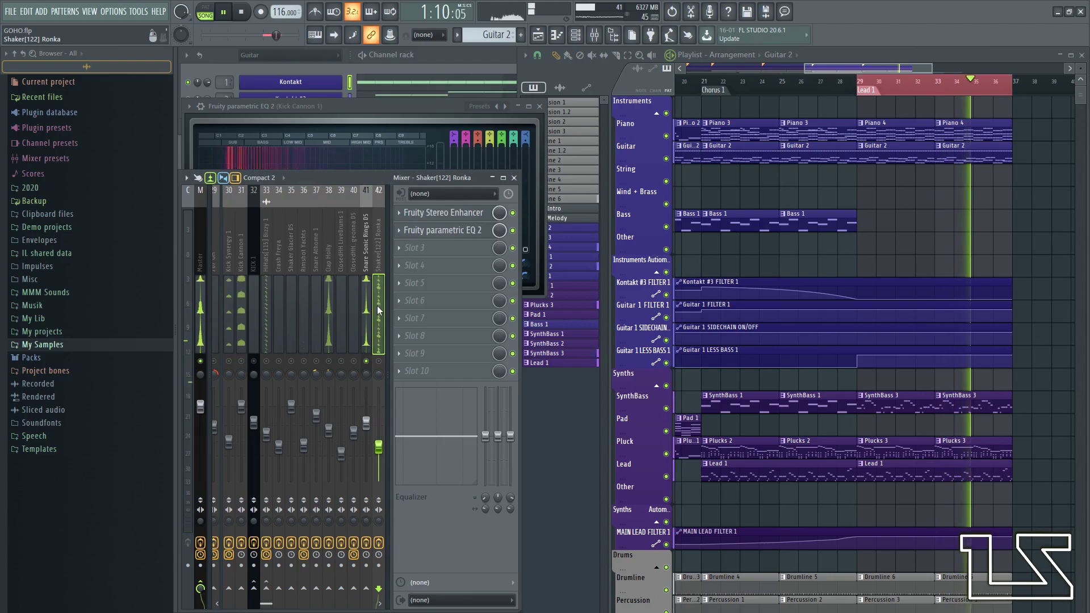
left_click(366, 312)
left_click(445, 213)
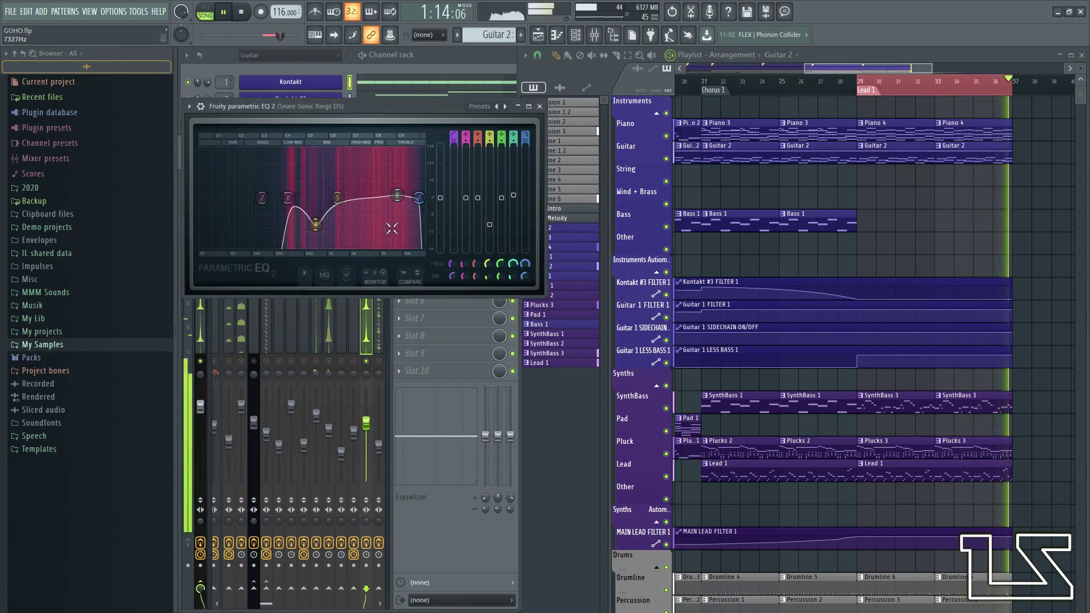
left_click_drag(418, 198, 415, 197)
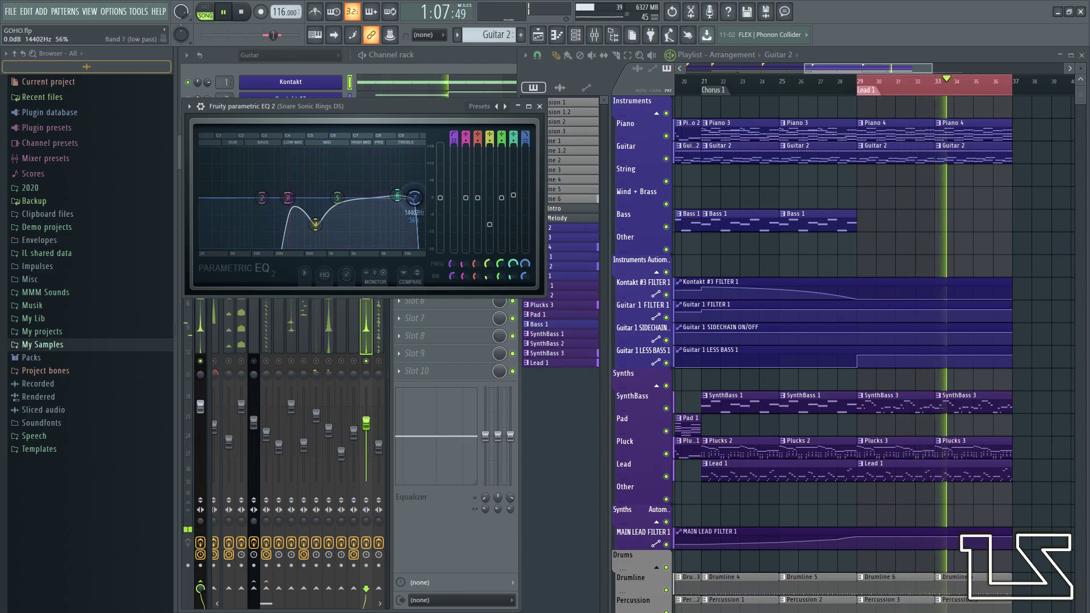
left_click_drag(288, 198, 292, 197)
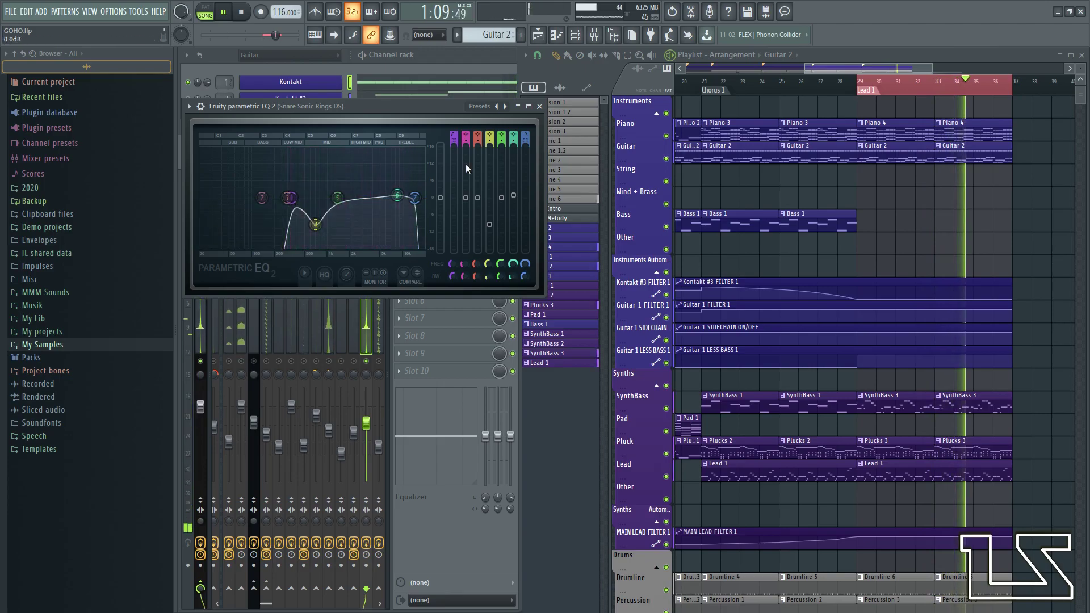
left_click(540, 106)
- Fine-tune the low-cut area of the Shaker[122] Ronka track's parametric EQ during playback
left_click(379, 315)
left_click(439, 209)
left_click(440, 210)
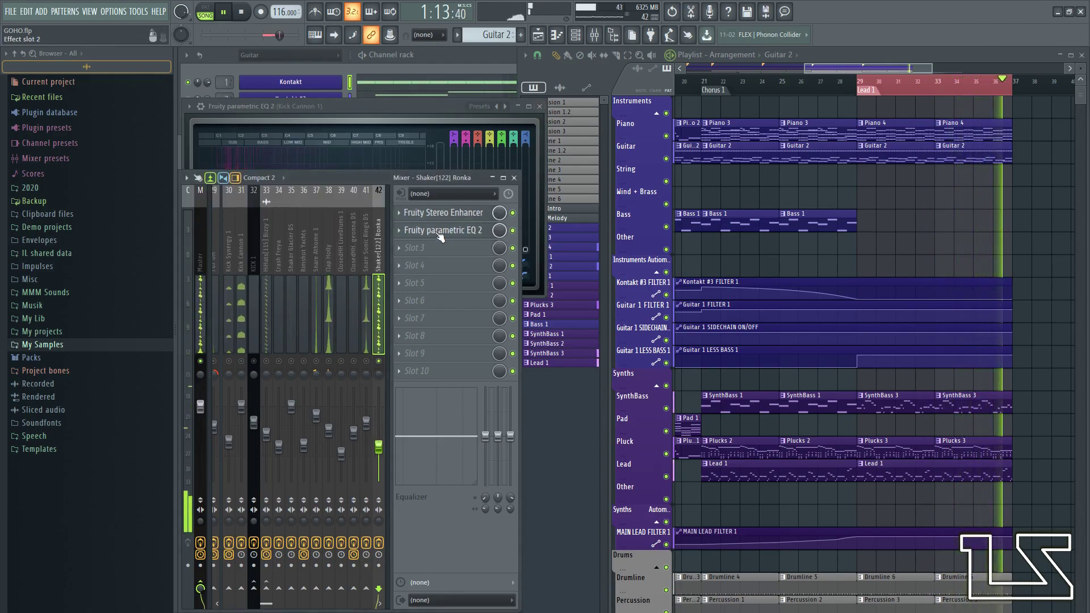
left_click(439, 232)
mouse_move(383, 242)
left_mouse_down()
mouse_move(457, 243)
mouse_move(383, 245)
left_mouse_up()
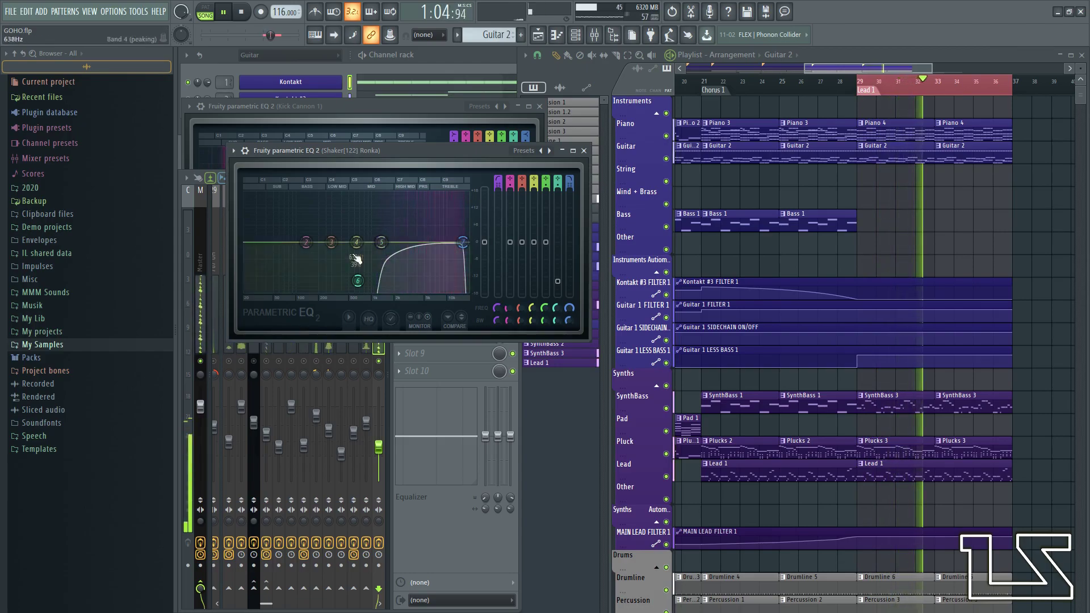
left_click(583, 151)
- Solo the Cymbal 2 track and nudge low-pass band 7 down in its parametric EQ
scroll(379, 281, "down", 3)
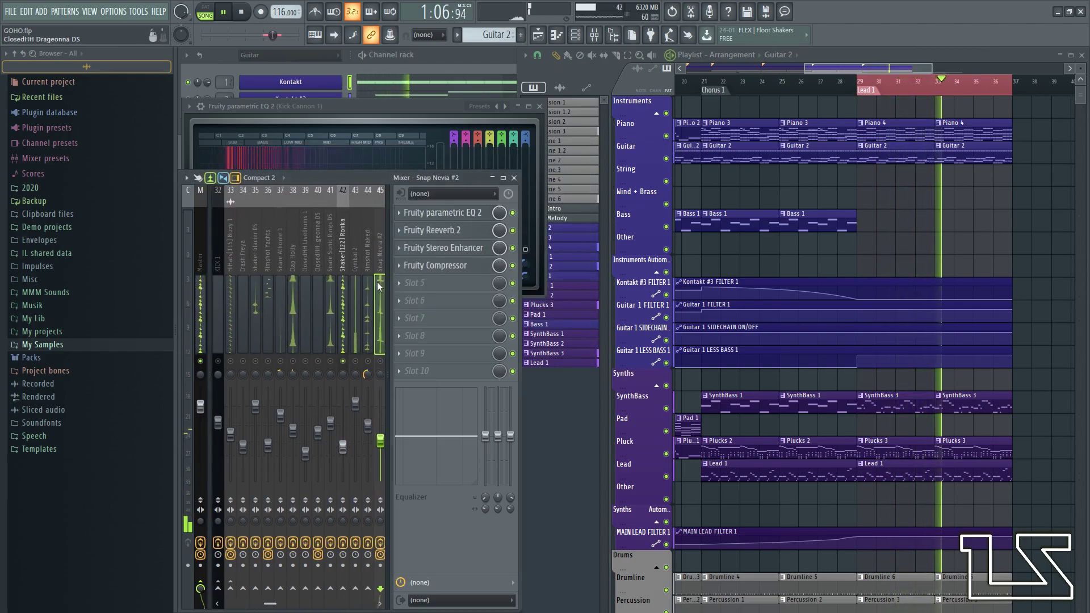
scroll(379, 280, "down", 5)
left_click(287, 316)
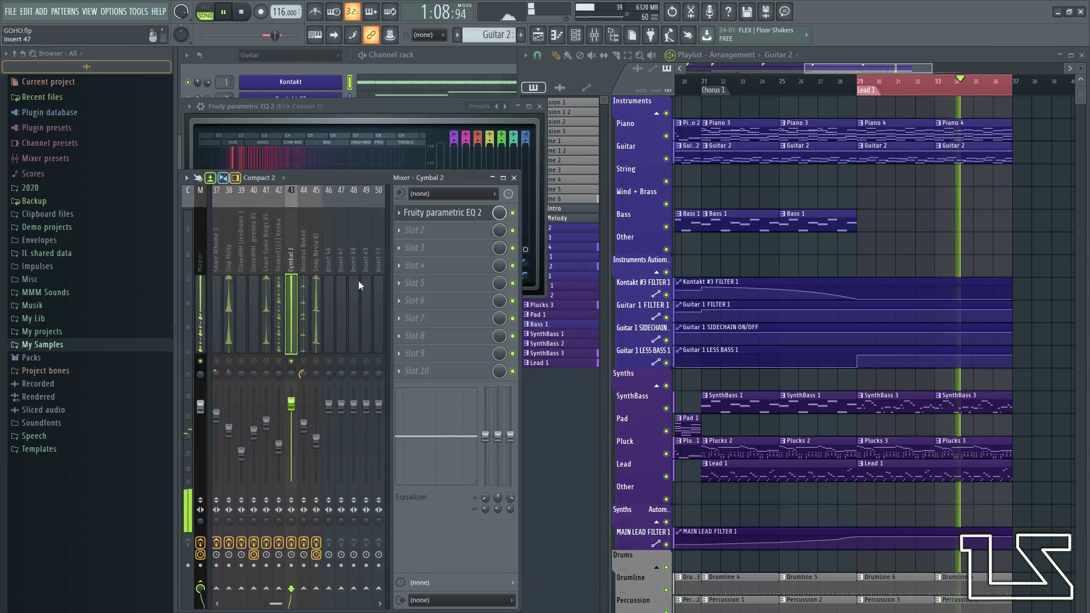
left_click(445, 214)
left_click_drag(509, 286, 505, 286)
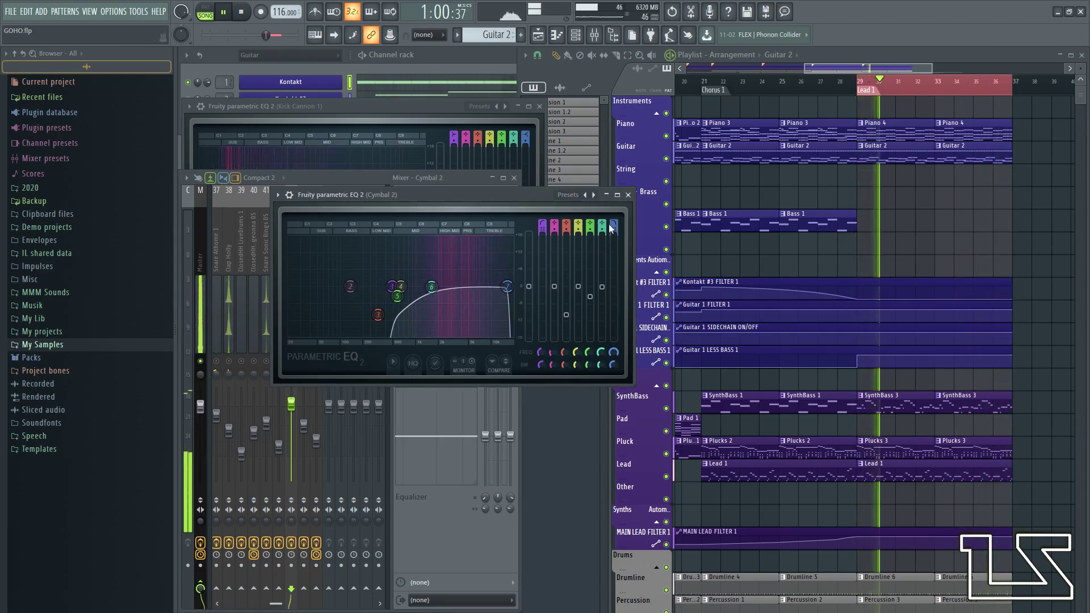
left_click(628, 195)
- Solo the Rimshot Naked track and raise high-pass band 1 in its parametric EQ up to band 6 during playback
left_click(315, 334)
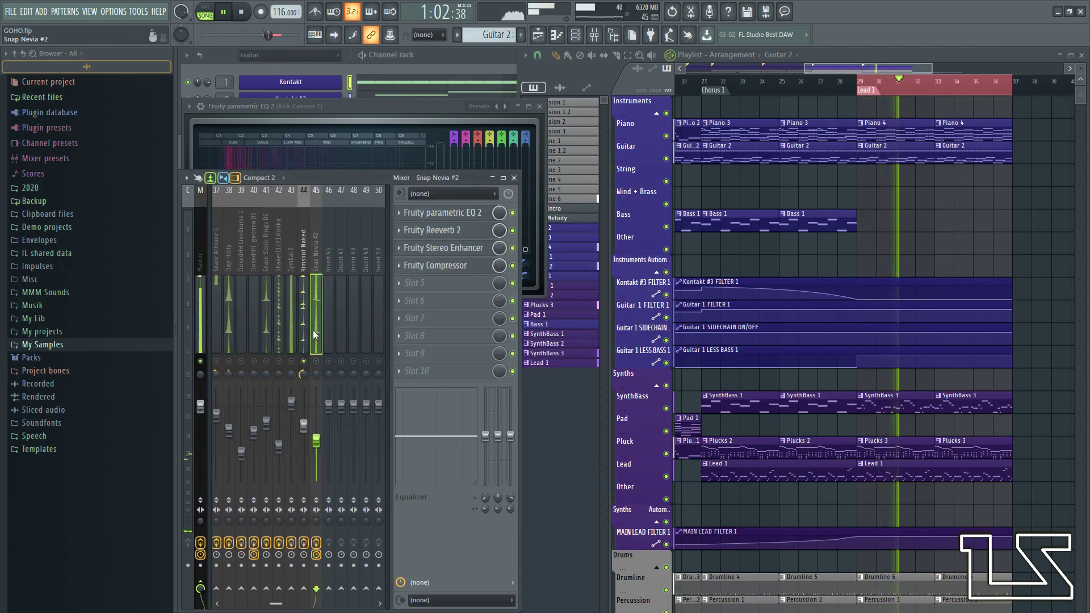
left_click(304, 321)
left_click(439, 217)
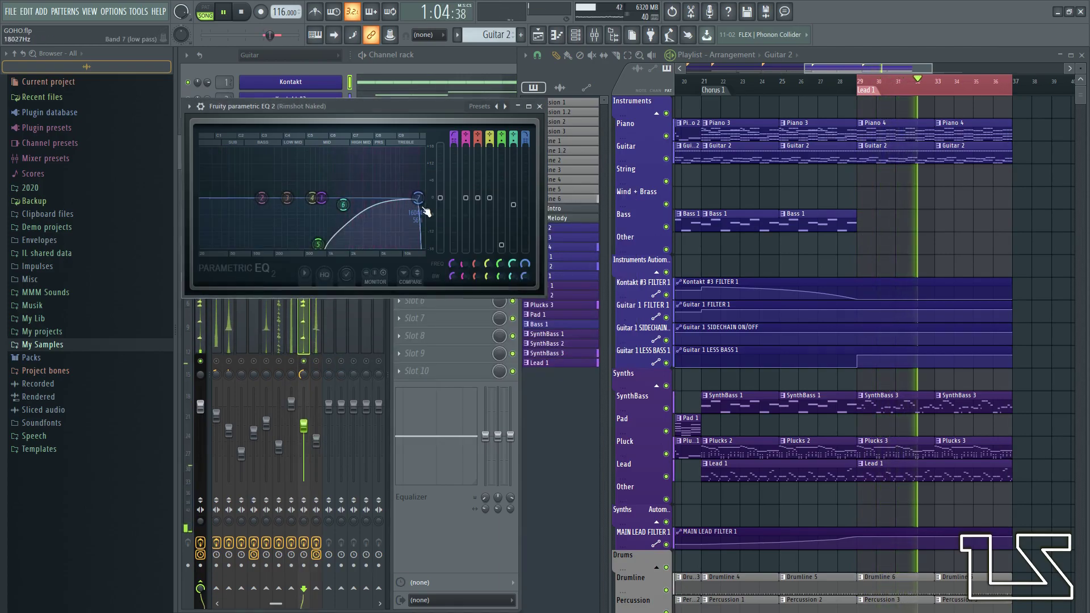
key("space")
key("space")
key("space")
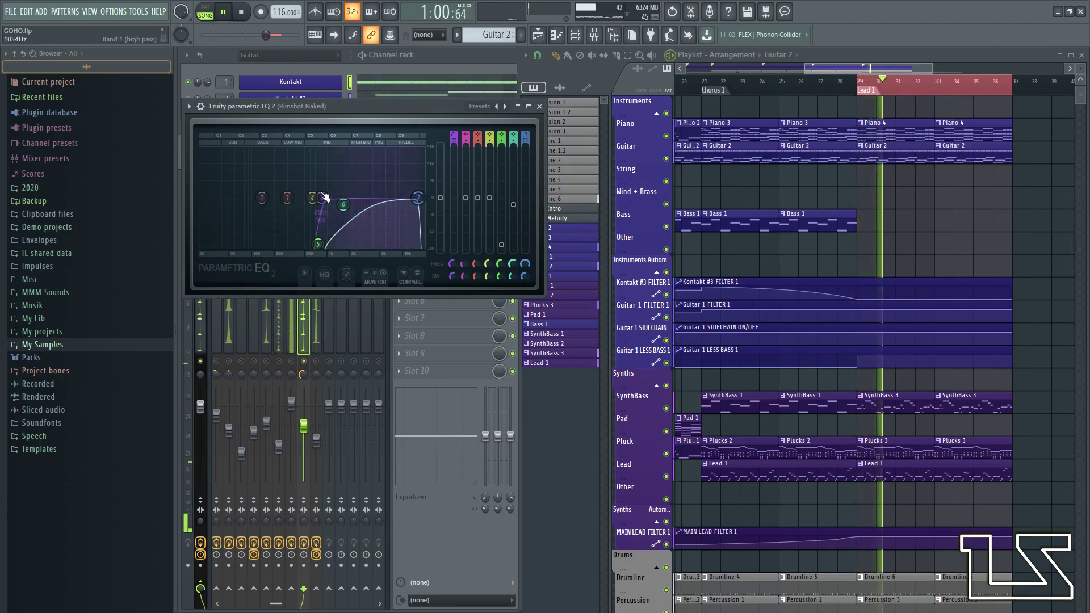
left_click_drag(322, 198, 337, 198)
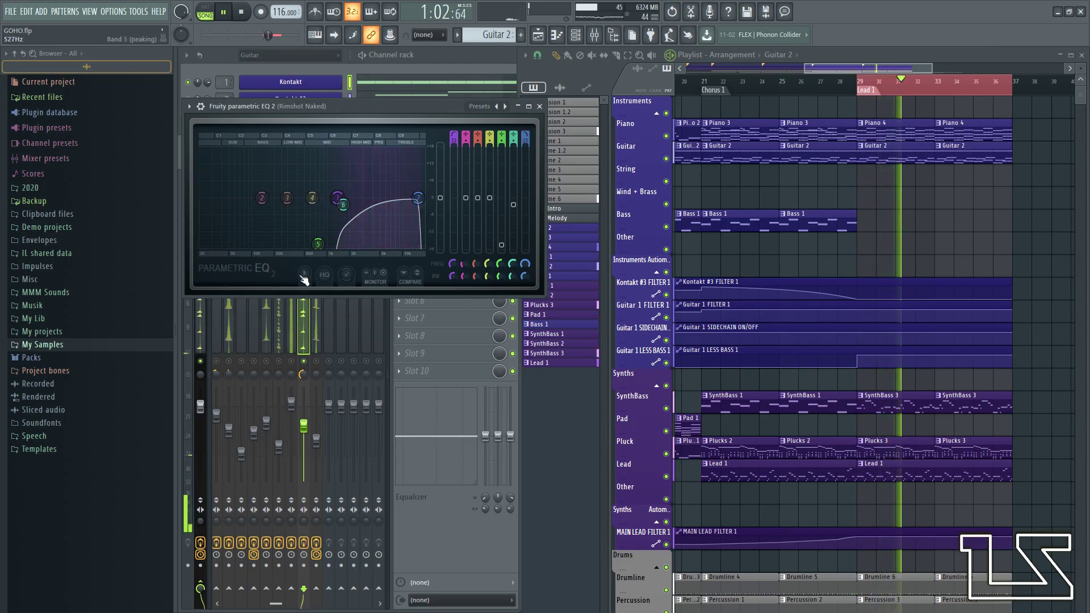
- Set the Snap Nevia #2 track's EQ low-pass band 7 to about 14697 Hz and high-pass band 1 to about 1281 Hz
left_click(318, 329)
left_click(432, 214)
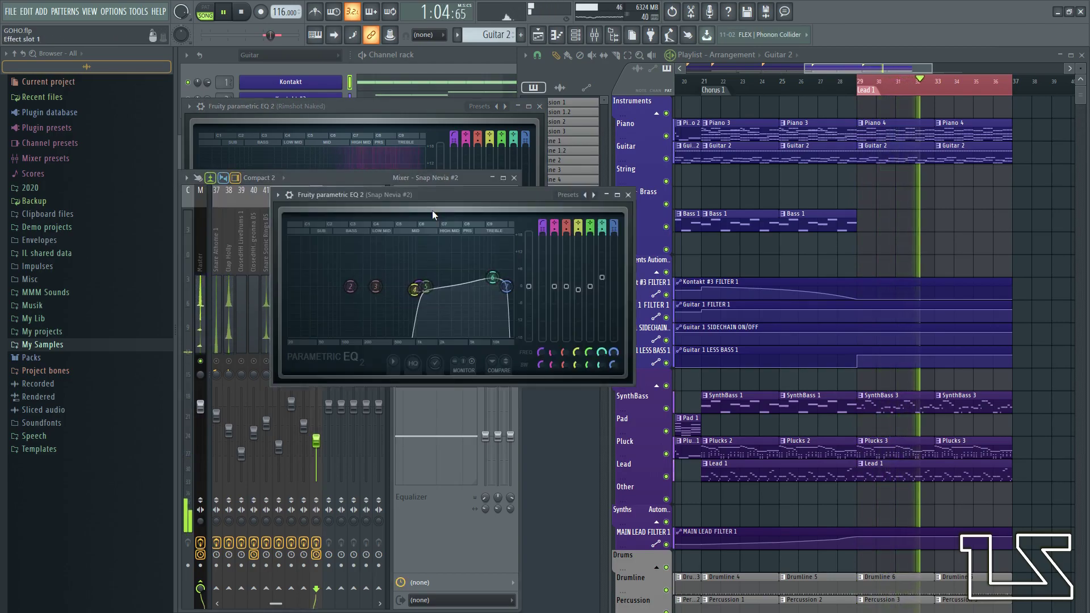
left_click_drag(507, 287, 501, 286)
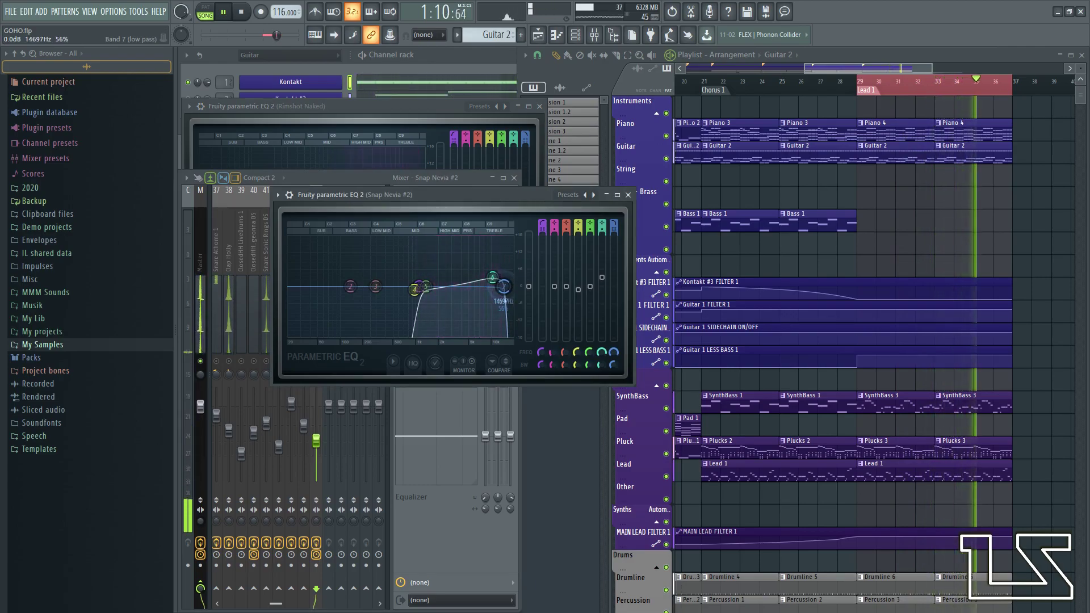
left_click_drag(420, 287, 425, 286)
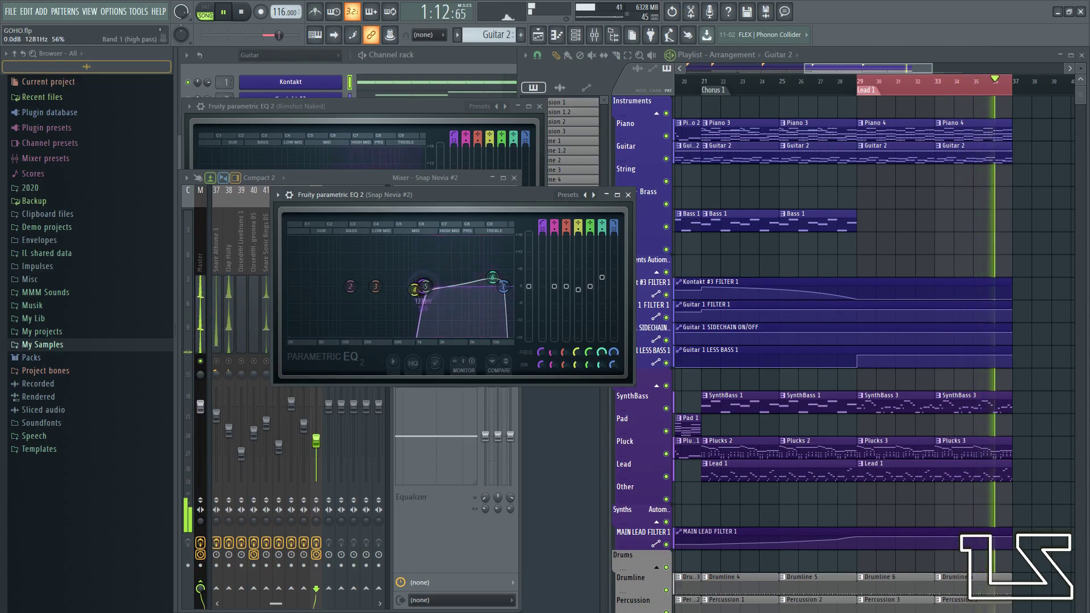
left_click(419, 496)
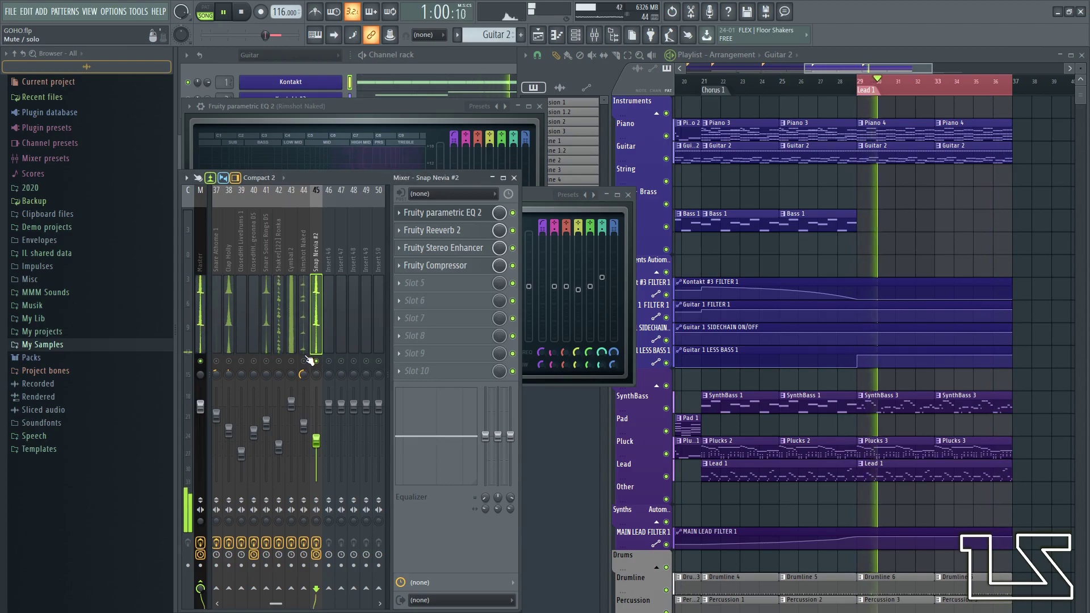
key("space")
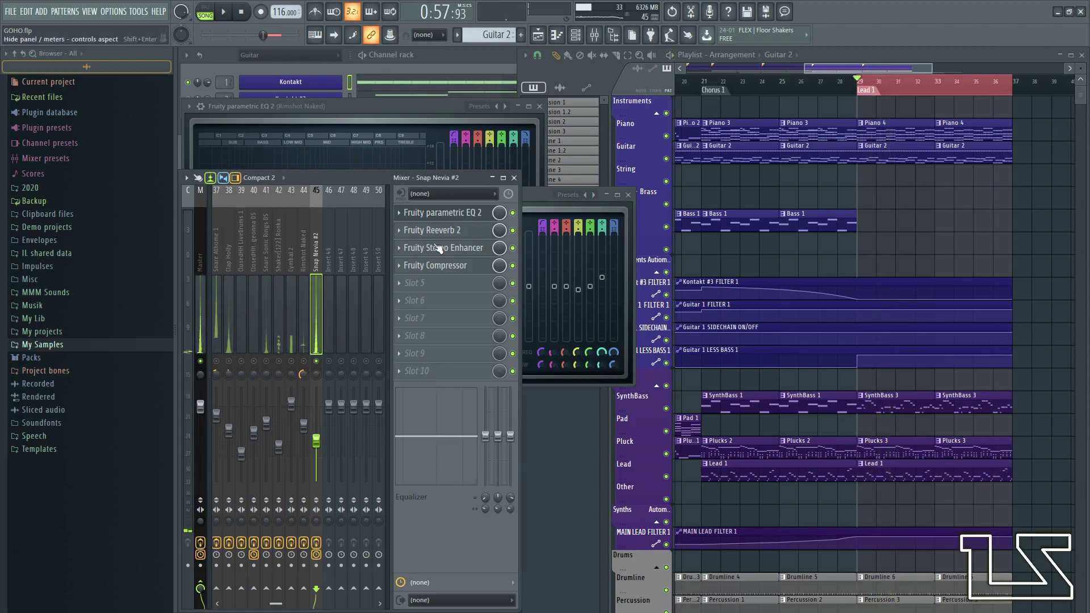
- Review the levels across the mixer tracks and on the Master track while the full mix plays
left_click_drag(521, 250, 622, 295)
scroll(304, 311, "up", 12)
scroll(381, 309, "down", 15)
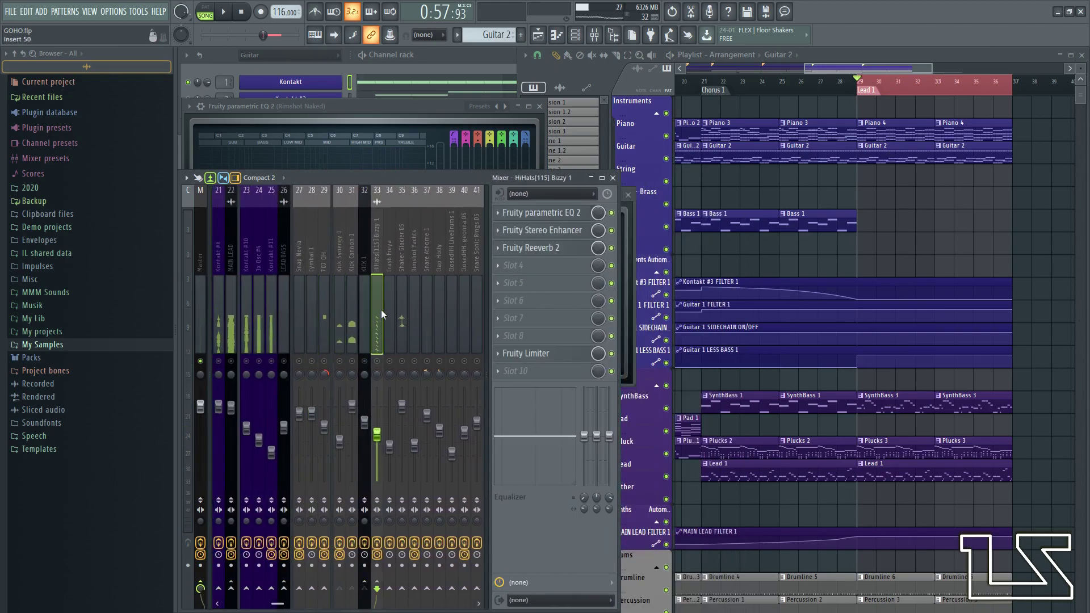
left_click_drag(603, 317, 516, 315)
scroll(296, 366, "up", 16)
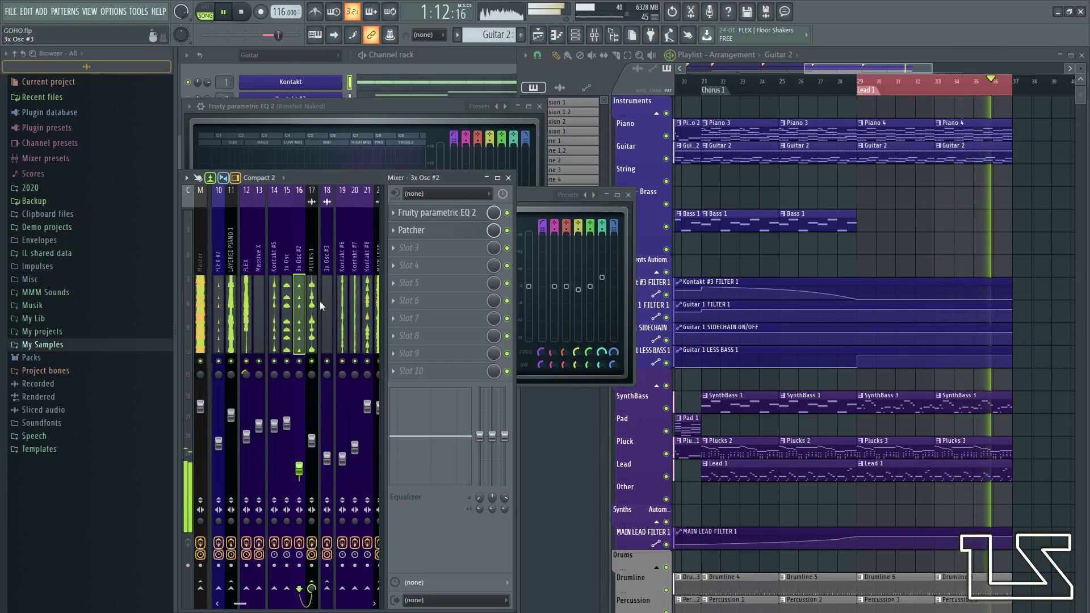
left_click(579, 488)
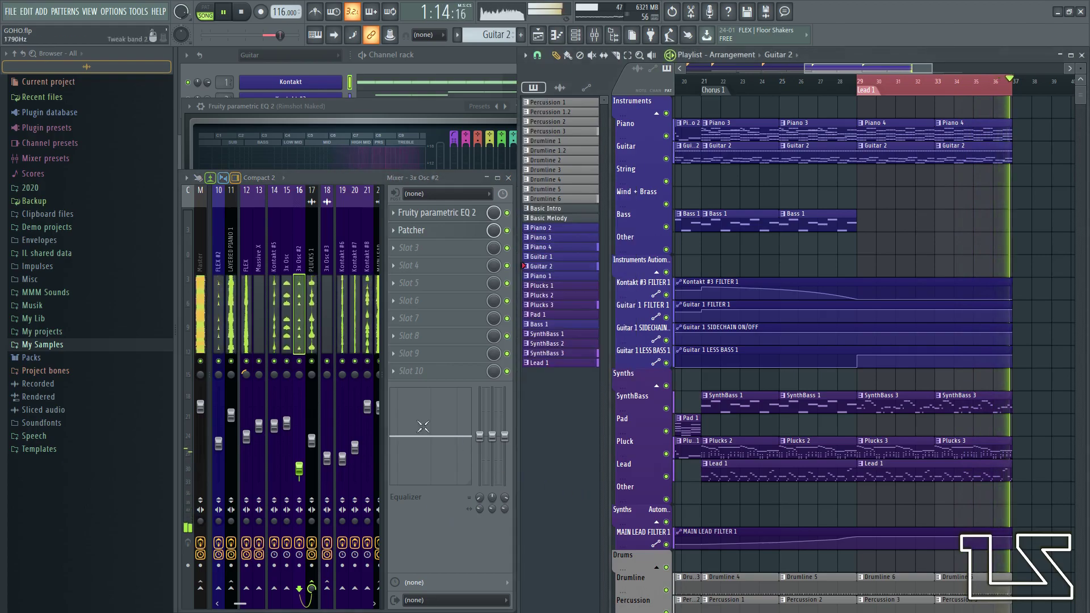
left_click(202, 321)
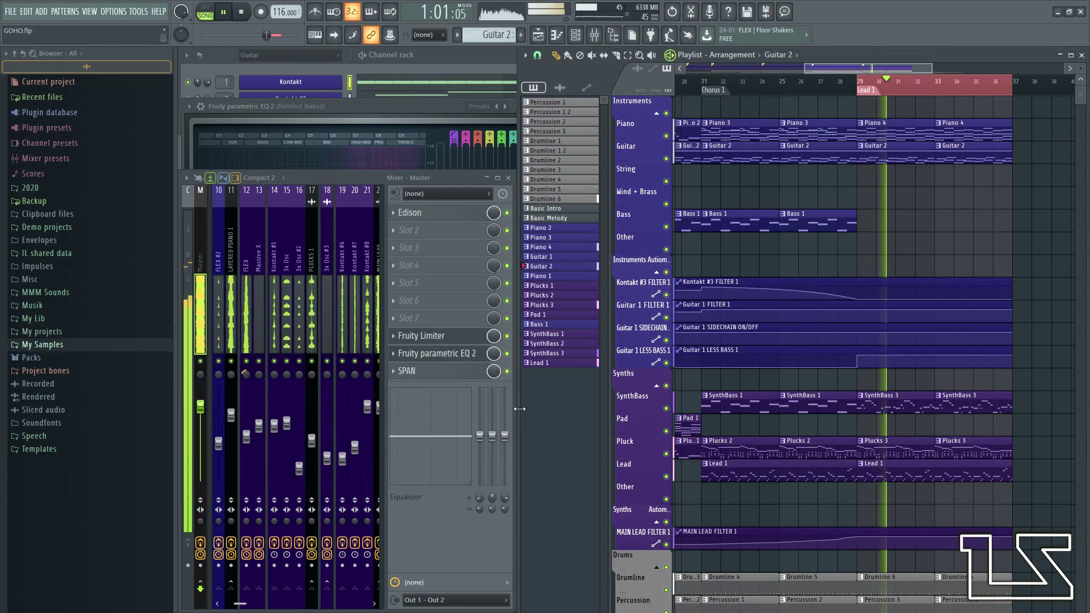
key("space")
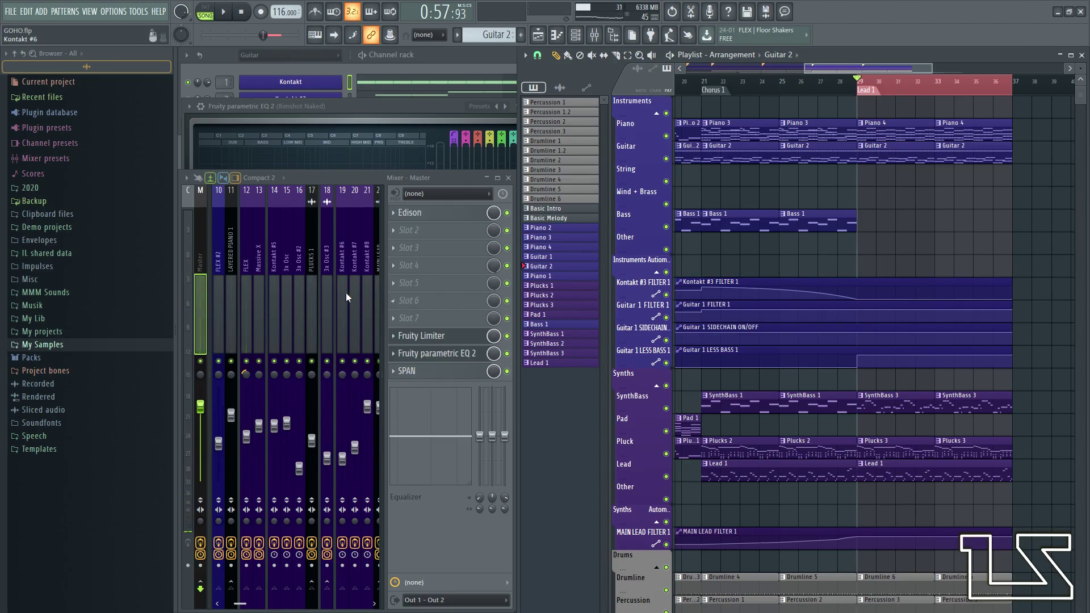
- Isolate the playlist's drum tracks from Drumline through Cymbal 3 and play them back
scroll(383, 294, "down", 15)
scroll(744, 390, "down", 3)
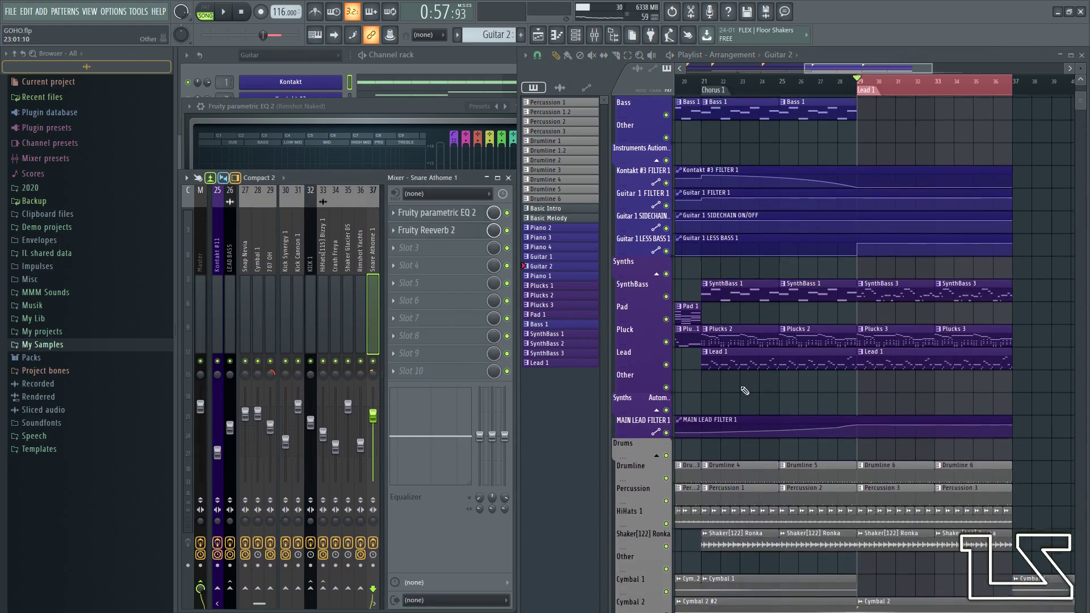
right_click(666, 476)
scroll(704, 422, "down", 3)
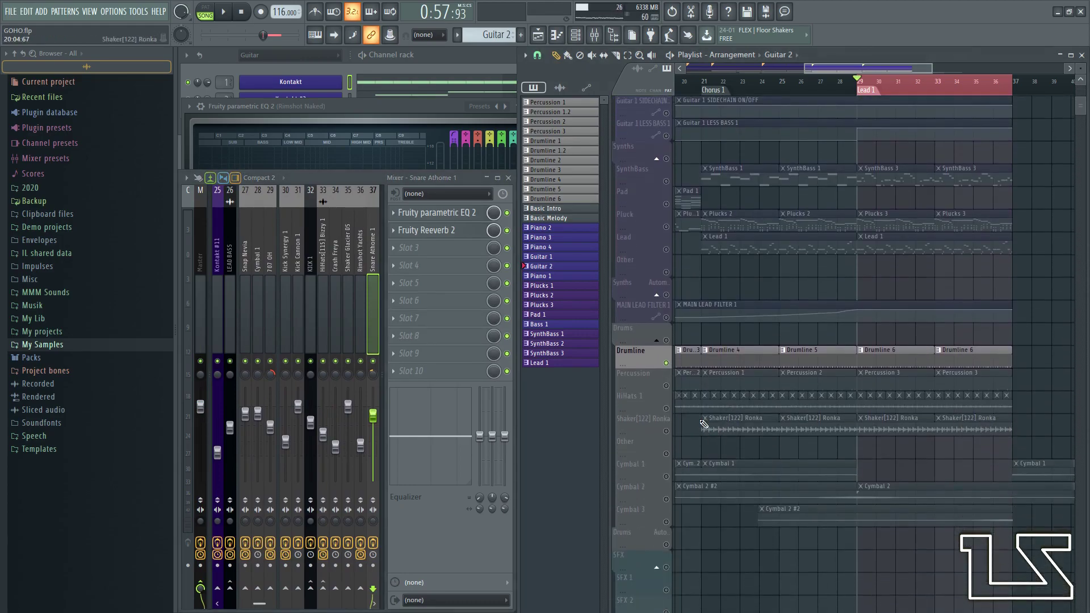
left_click_drag(666, 386, 669, 522)
key("space")
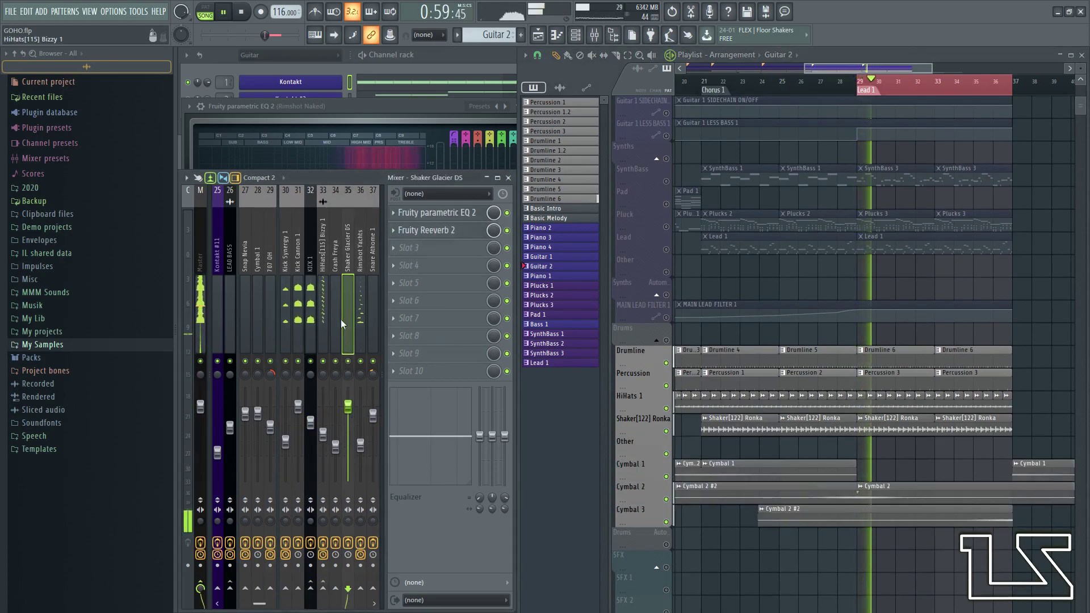
- Raise high-pass band 1 further in the HiHats[115] Bizzy 1 track's parametric EQ and set its main level to about 1.9 dB
left_click(326, 313)
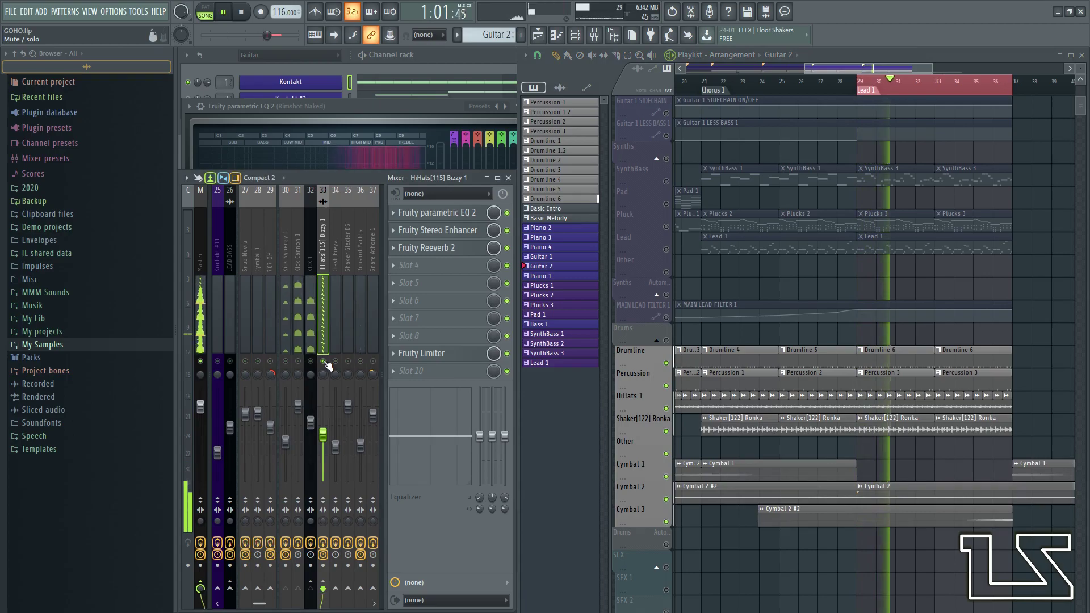
left_click(437, 212)
left_click_drag(439, 286, 448, 286)
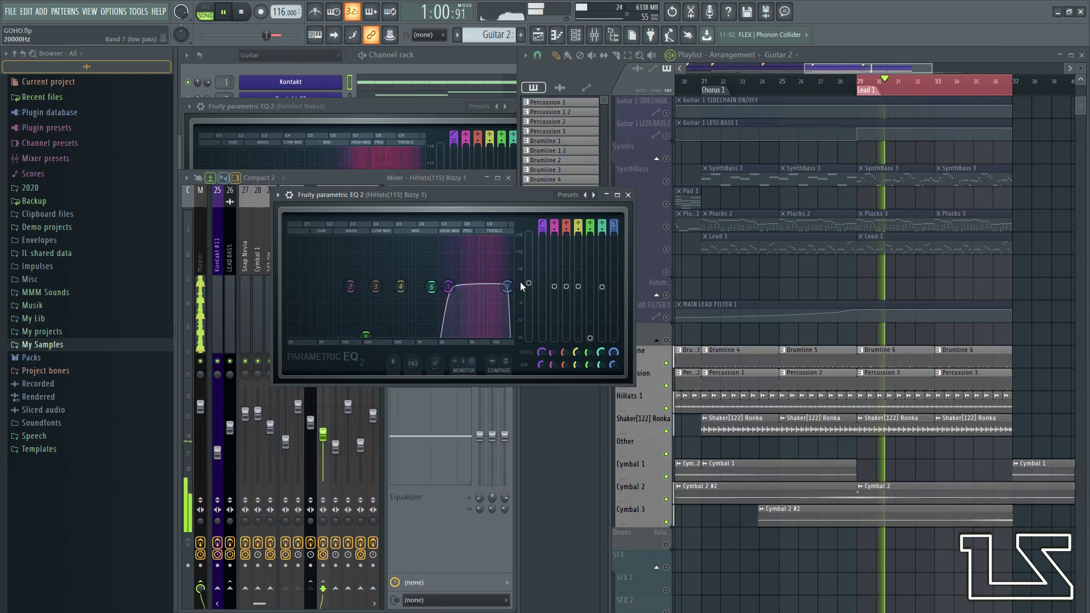
left_click_drag(528, 282, 529, 281)
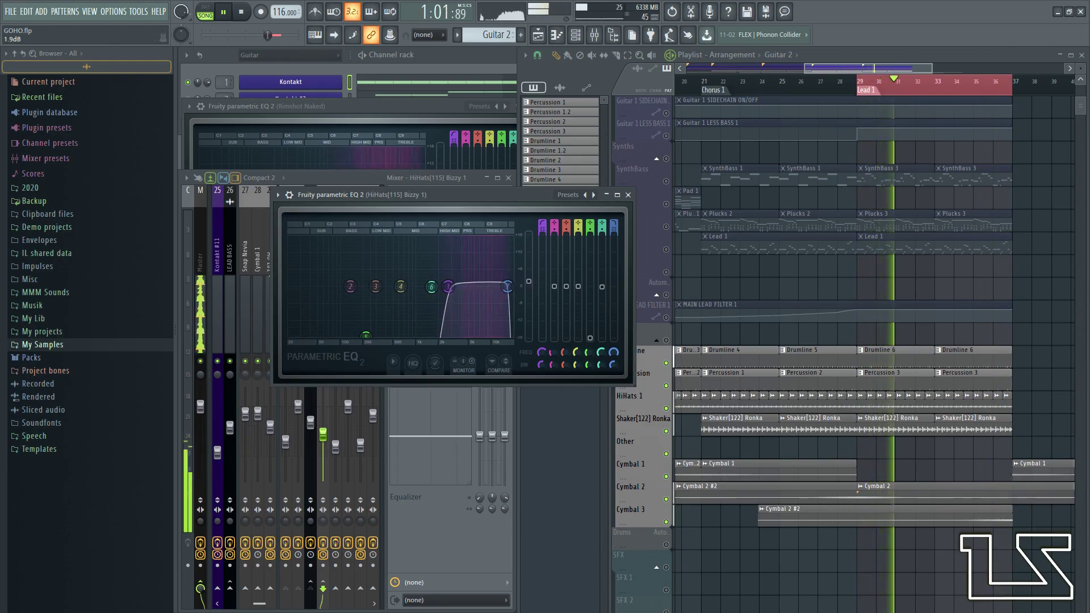
left_click(628, 195)
- Replay the Lead 1 section with only the 707 OH mixer track soloed
left_click(286, 307)
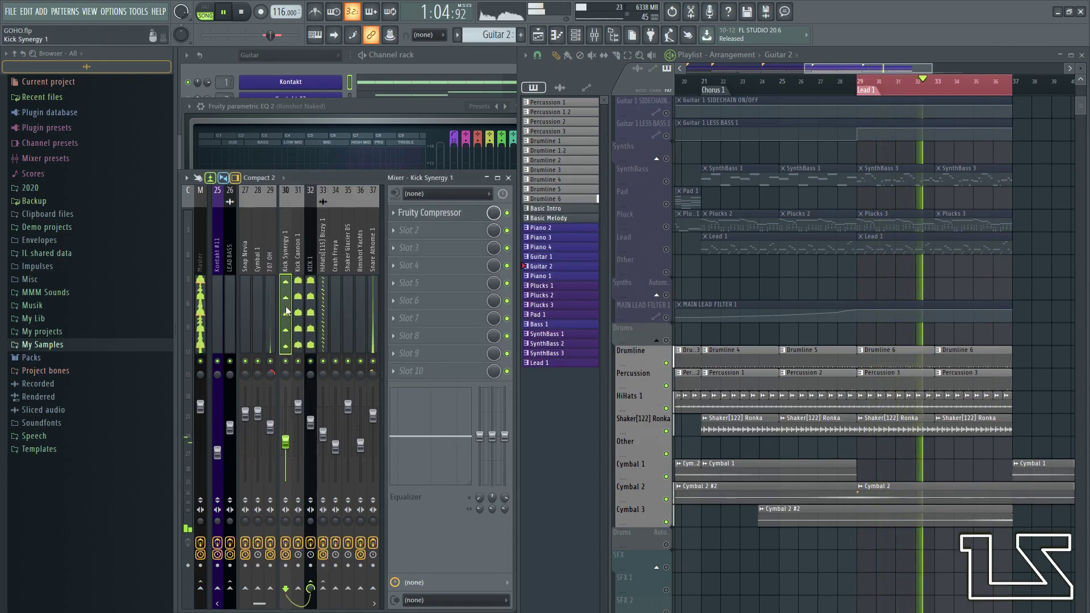
left_click(267, 303)
key("space")
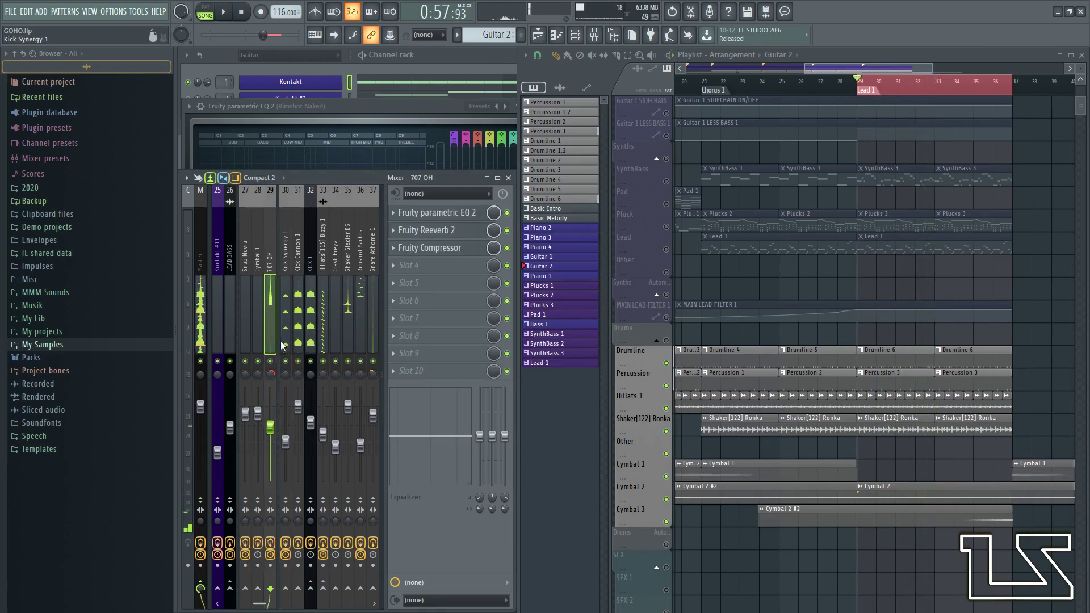
key("space")
right_click(271, 362)
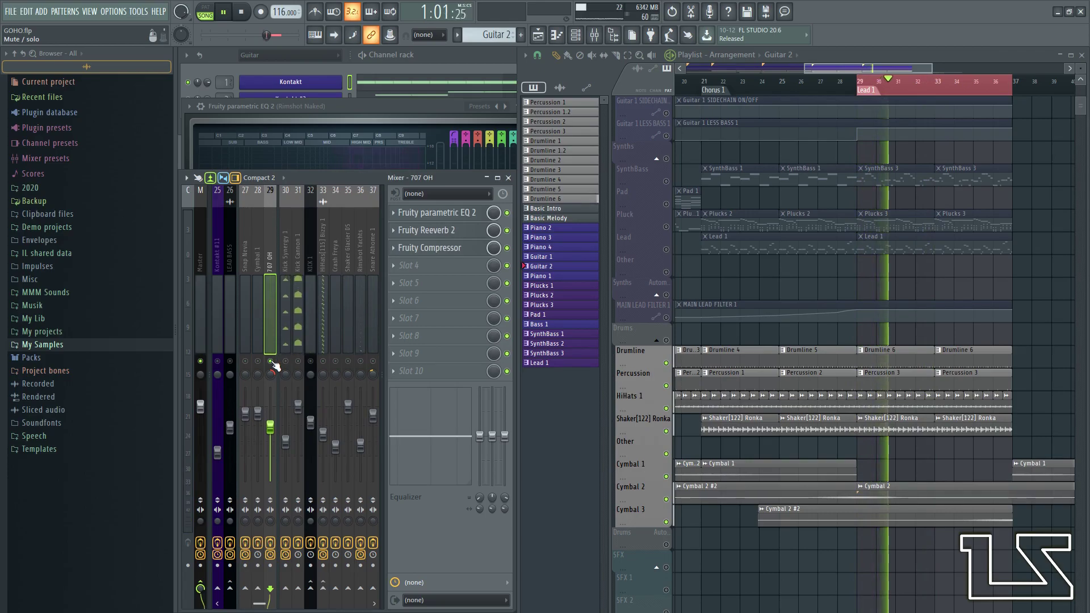
- Set low-pass band 7 in the 707 OH track's parametric EQ to about 15695 Hz and end the track's solo
left_click(434, 213)
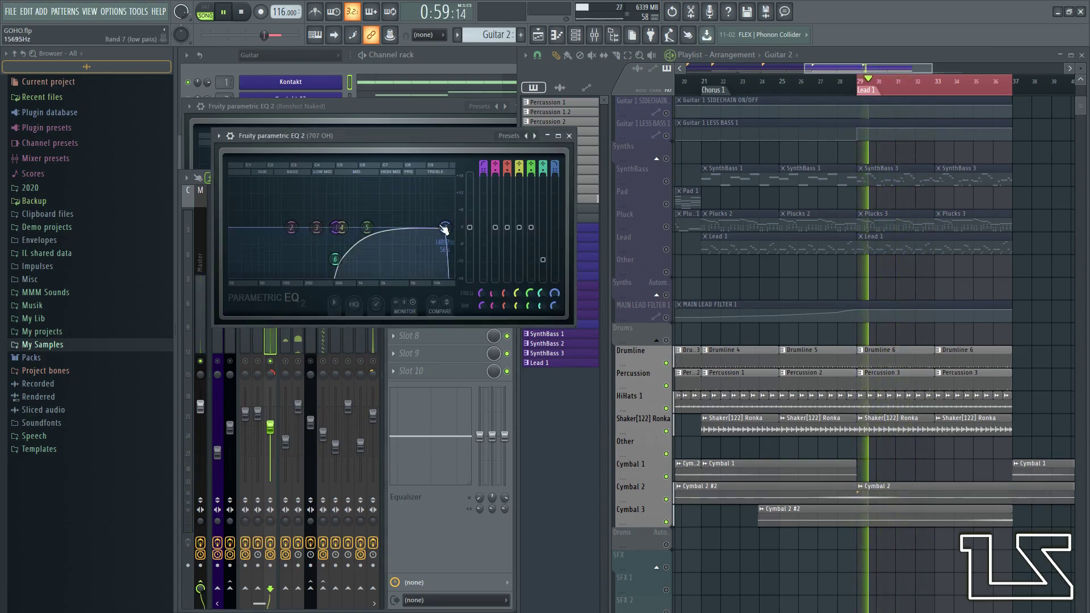
left_click_drag(316, 227, 365, 227)
left_click(365, 440)
key("space")
right_click(271, 359)
- Lower low-pass band 7 in the Rimshot Yachts track's parametric EQ to about 6950 Hz while the drums play
key("space")
left_click_drag(373, 329, 325, 331)
key("space")
left_click(434, 212)
key("space")
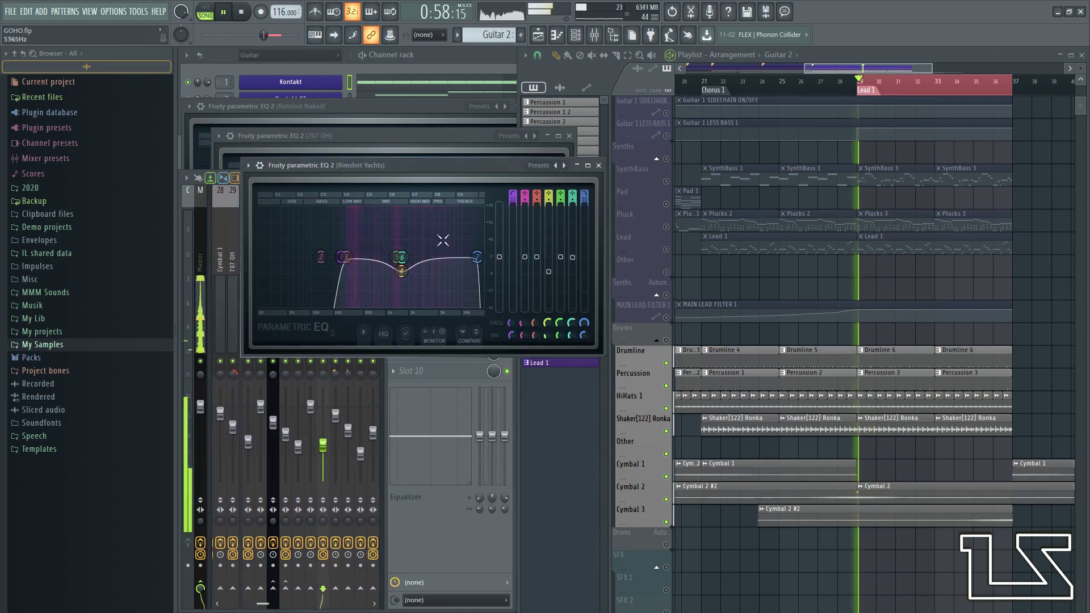
left_click_drag(478, 264, 449, 257)
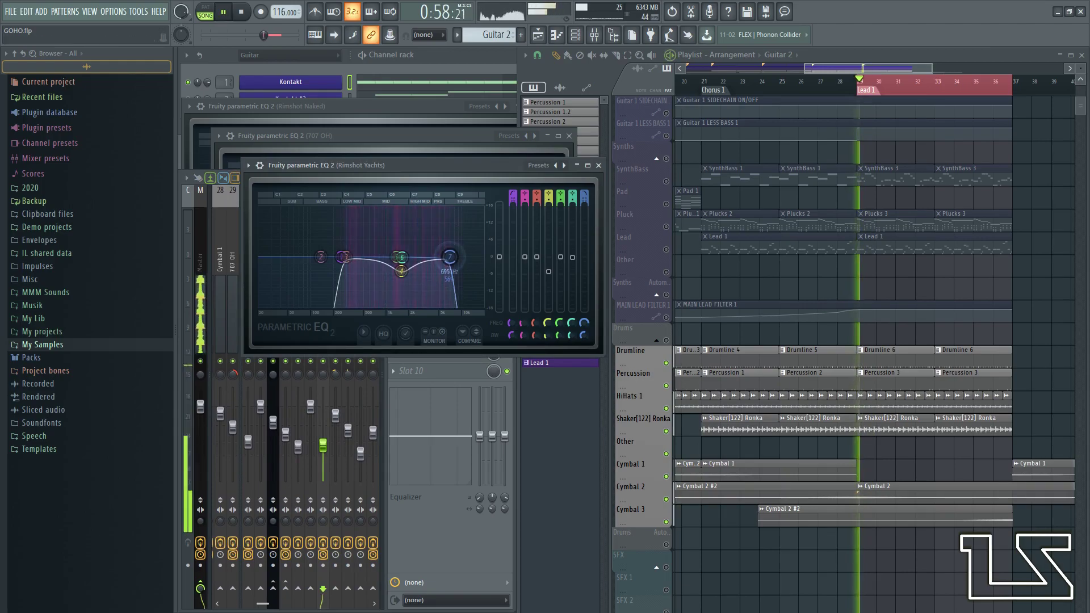
left_click(598, 165)
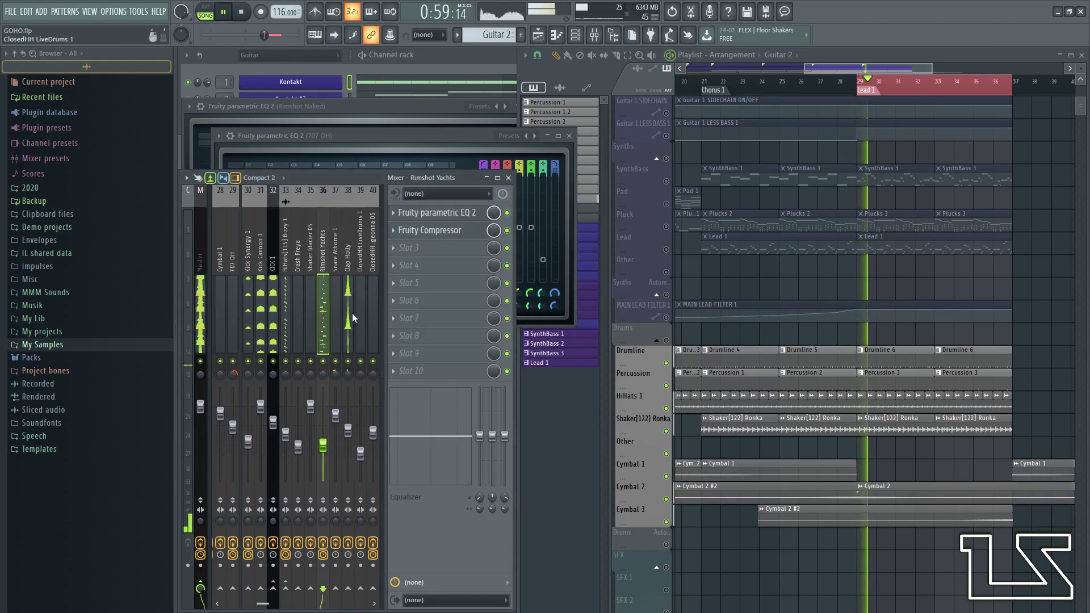
- Nudge high-pass band 1 slightly higher in the Clap Holly track's parametric EQ
scroll(355, 307, "down", 10)
left_click(263, 334)
left_click(273, 332)
left_click(428, 213)
key("space")
key("space")
left_click_drag(352, 230, 353, 230)
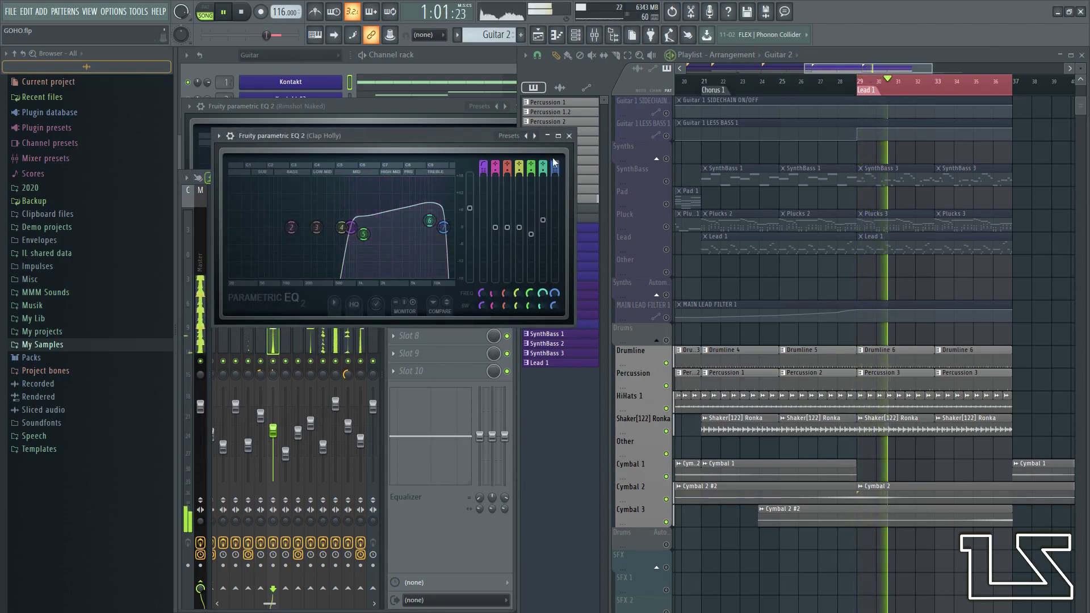
left_click(569, 136)
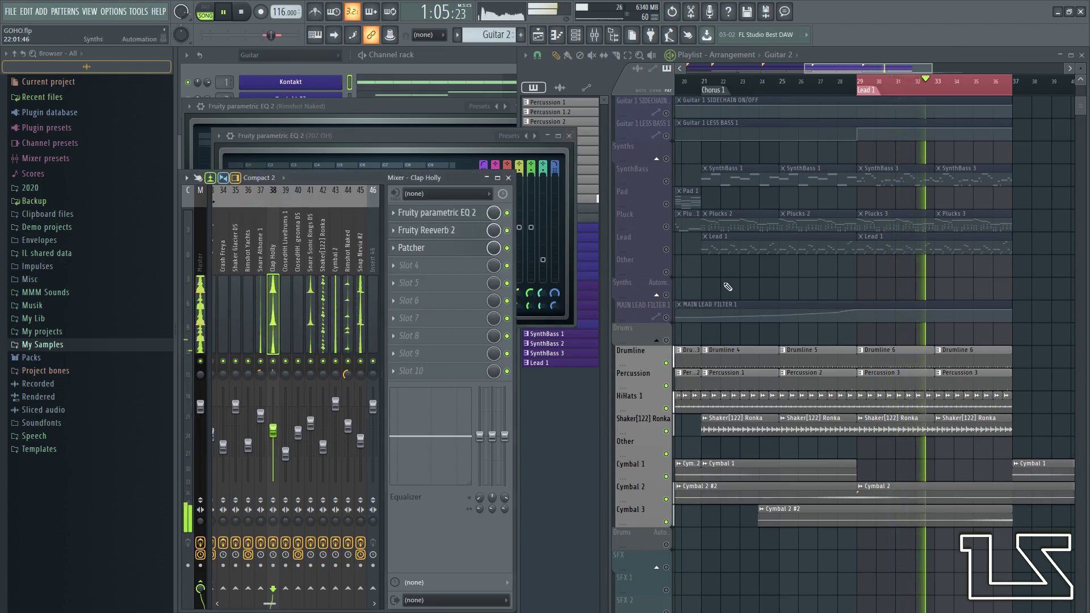
- Re-enable all playlist tracks and play the whole arrangement from the start
scroll(732, 268, "up", 3)
key("space")
right_click(666, 227)
right_click(666, 227)
left_click_drag(348, 307, 322, 313)
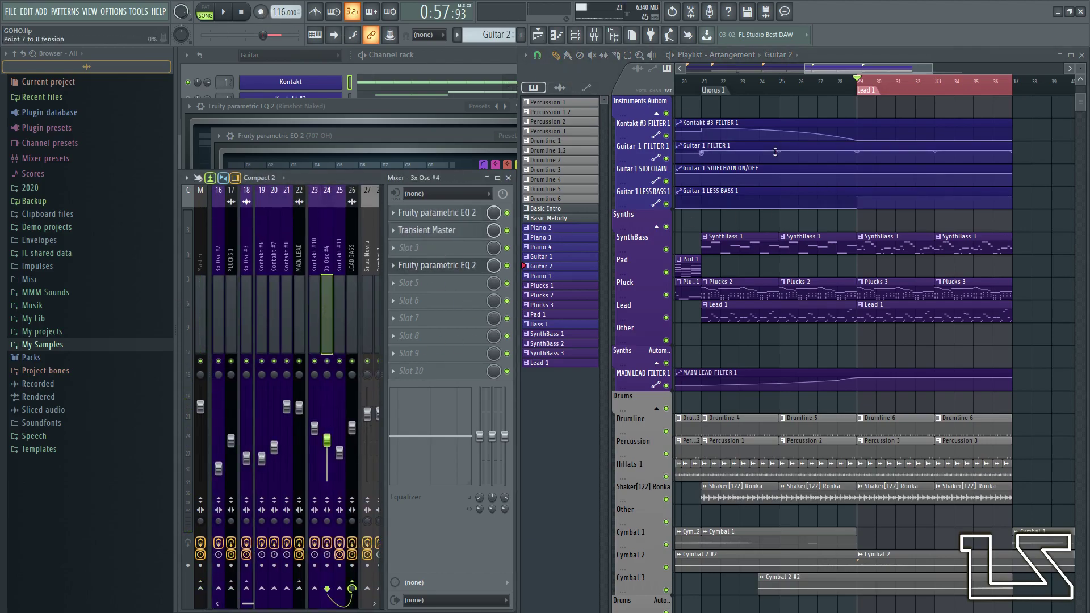
left_click_drag(269, 38, 202, 36)
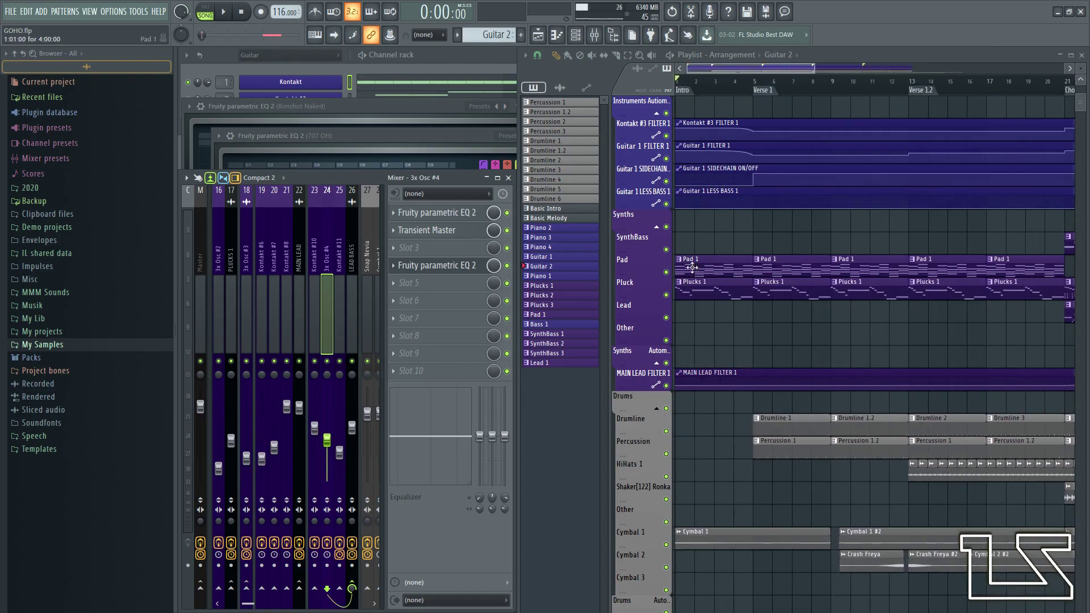
right_click(725, 407, "ctrl")
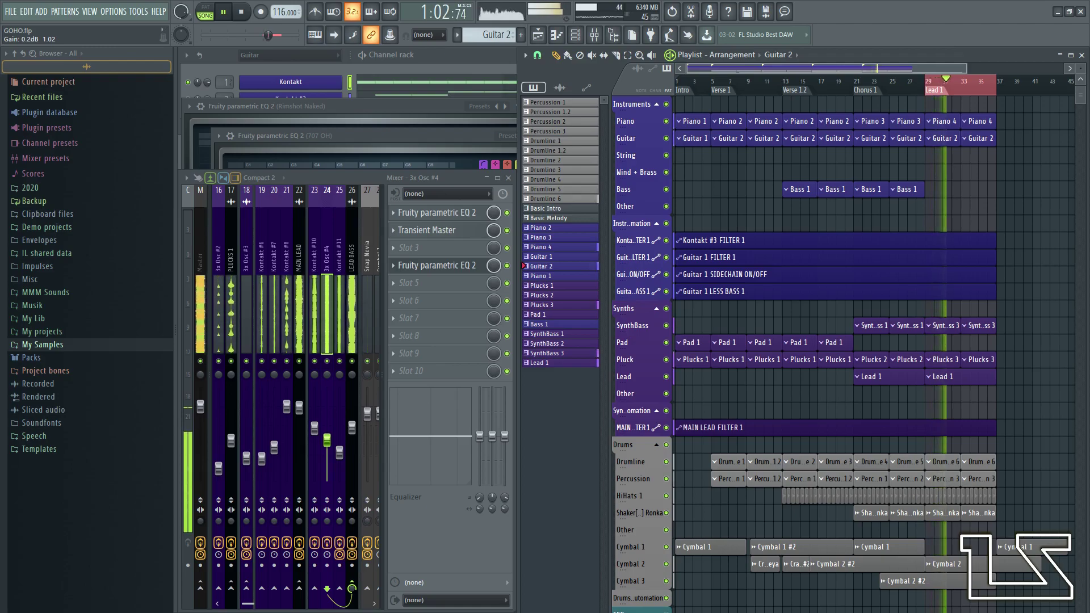
- Select all FLEX notes in the Plucks 3 pattern and raise their velocity
left_click(557, 306)
left_click(444, 85)
scroll(711, 391, "down", 2)
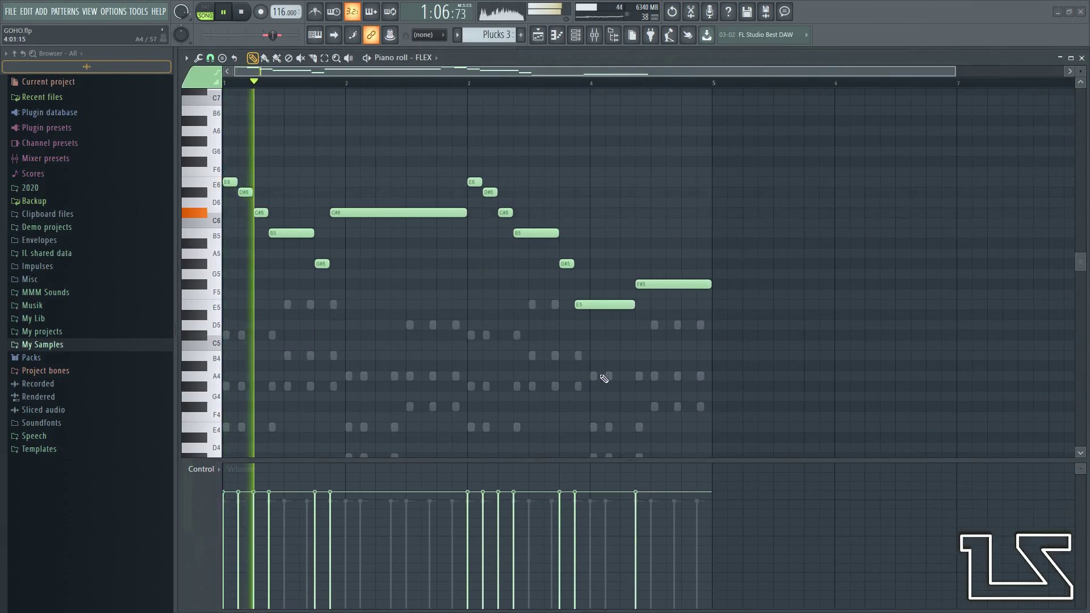
key("ctrl+a")
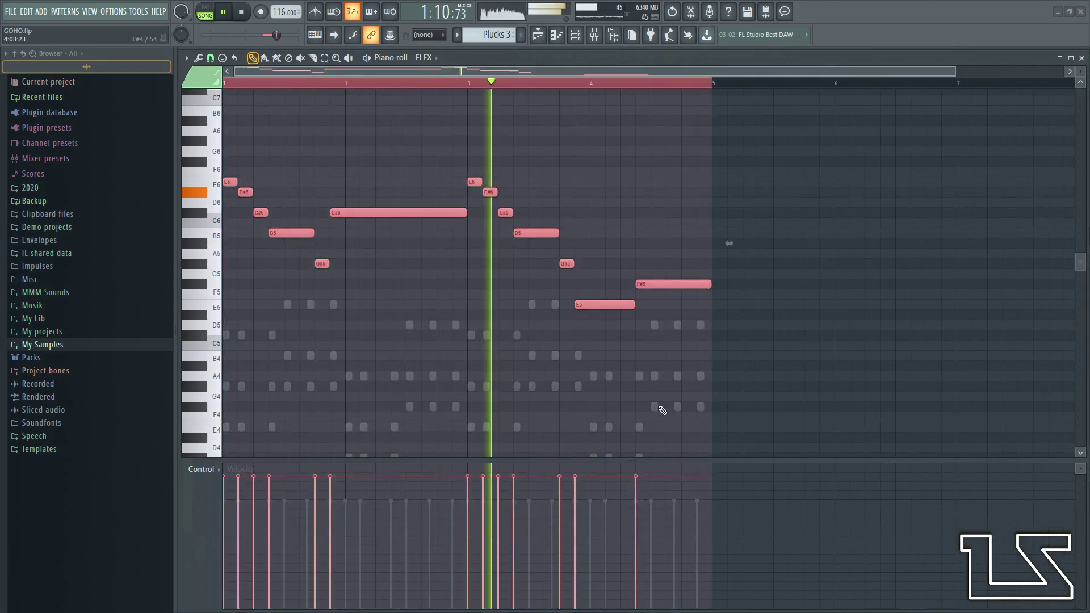
mouse_move(642, 479)
left_mouse_down()
mouse_move(435, 494)
mouse_move(246, 481)
left_mouse_up()
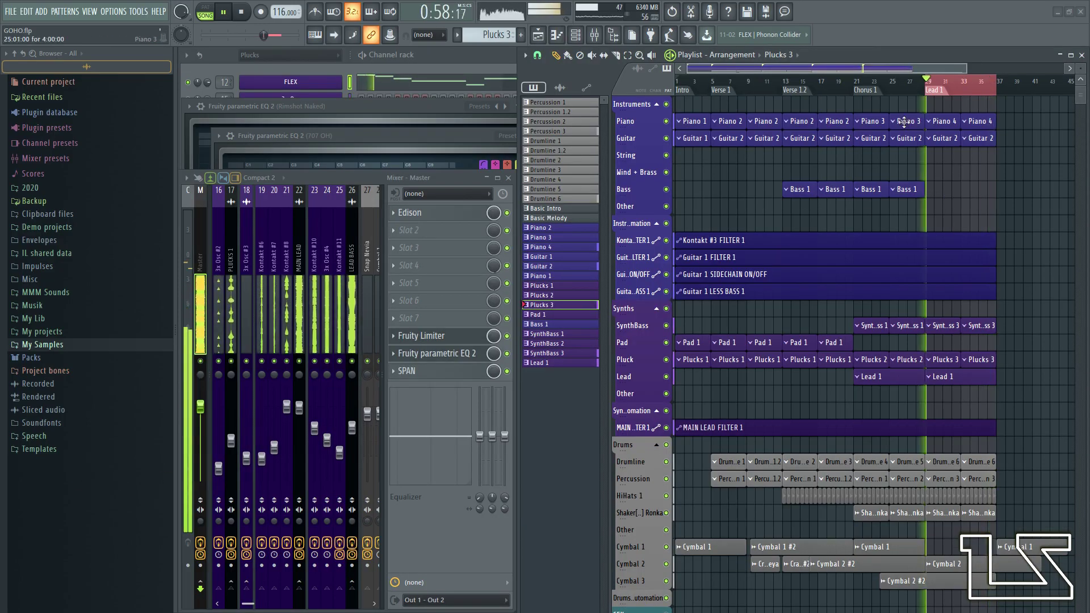
- Copy the Kontakt #3 notes from the Piano 3 pattern into the Piano 4 pattern
left_click(903, 122)
right_click(310, 88)
left_click(476, 94)
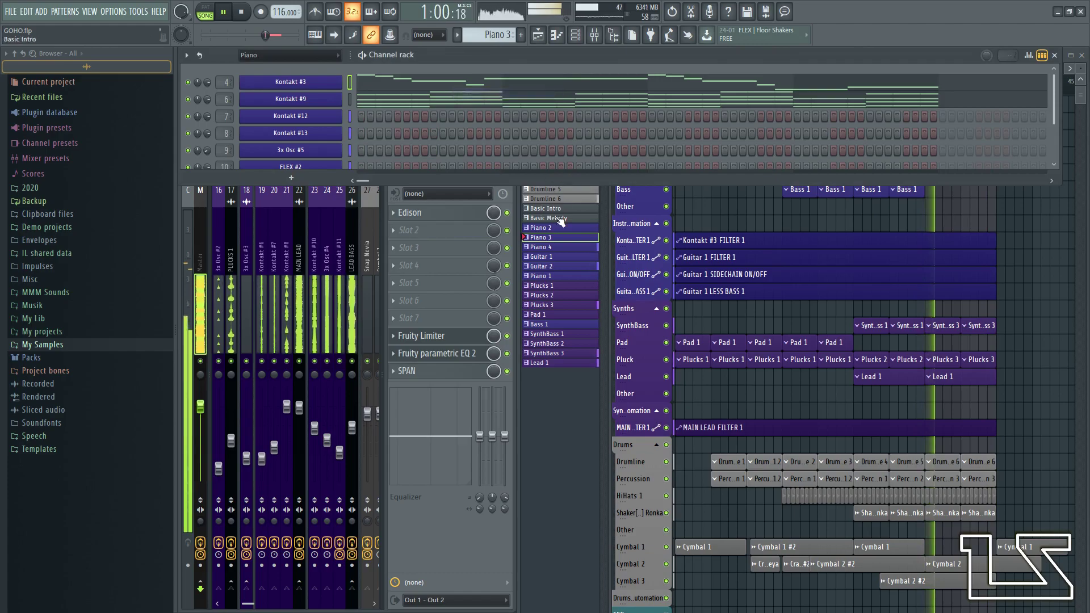
left_click(562, 247)
right_click(291, 86)
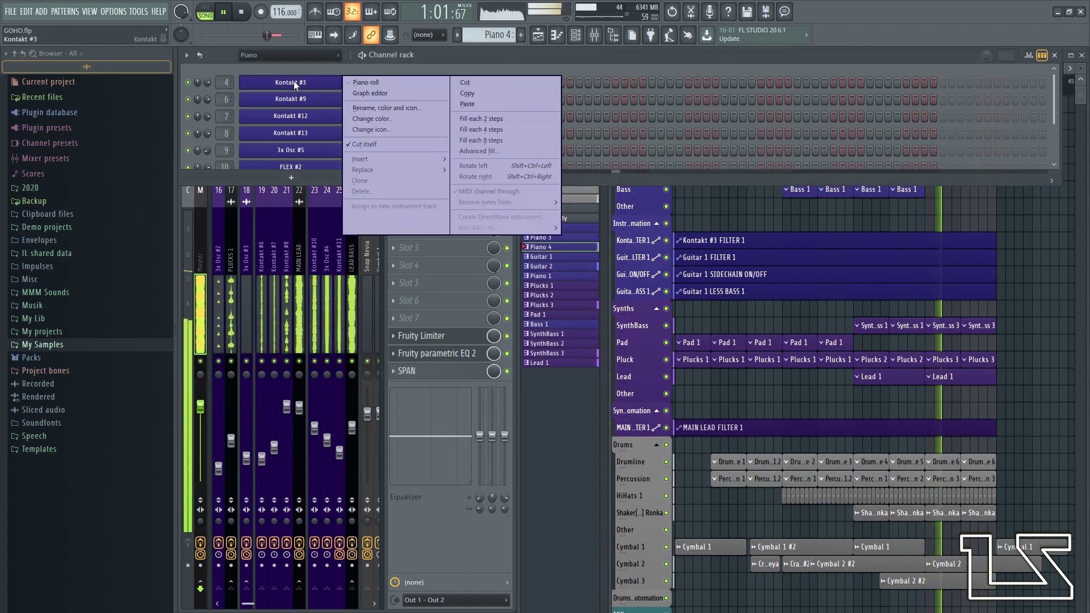
left_click(468, 105)
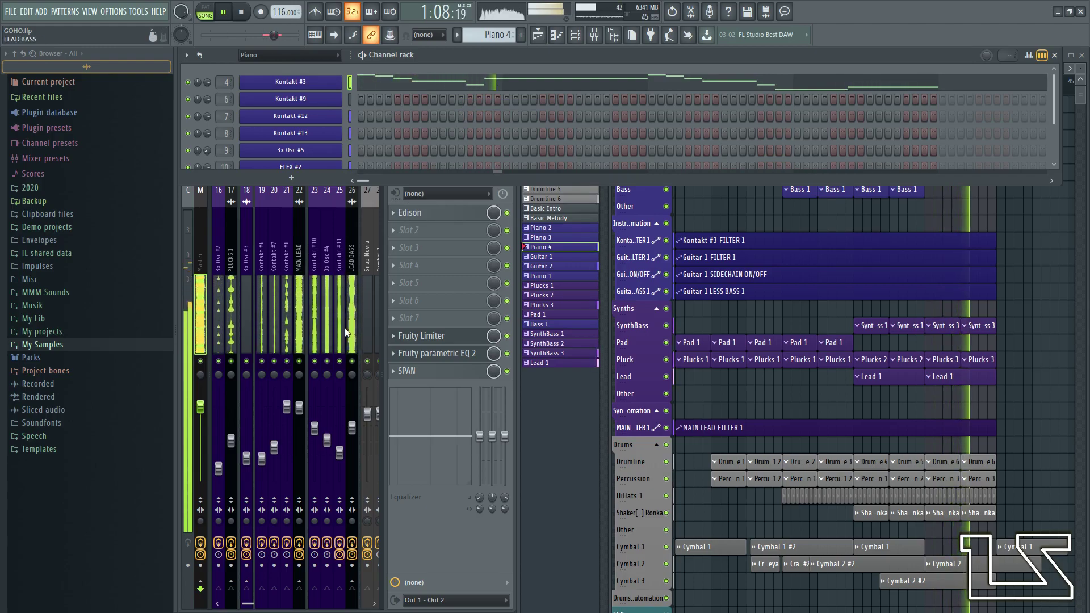
- Check the Snare Sonic Rings DS track's EQ during playback and raise the Snap Nevia #2 track's level slightly
left_click_drag(340, 329, 281, 332)
left_click(248, 361)
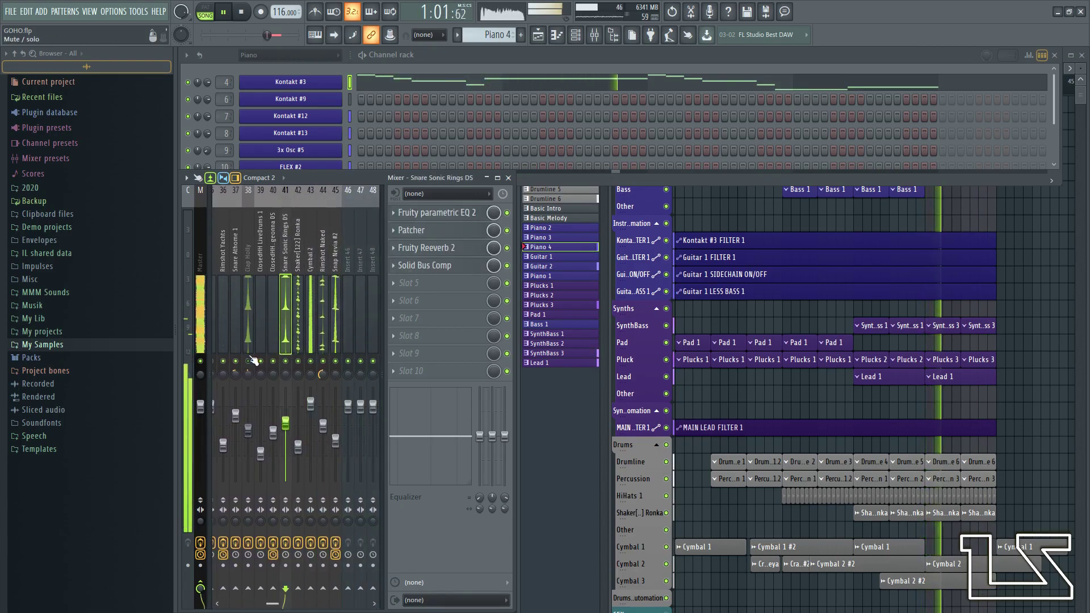
left_click(434, 212)
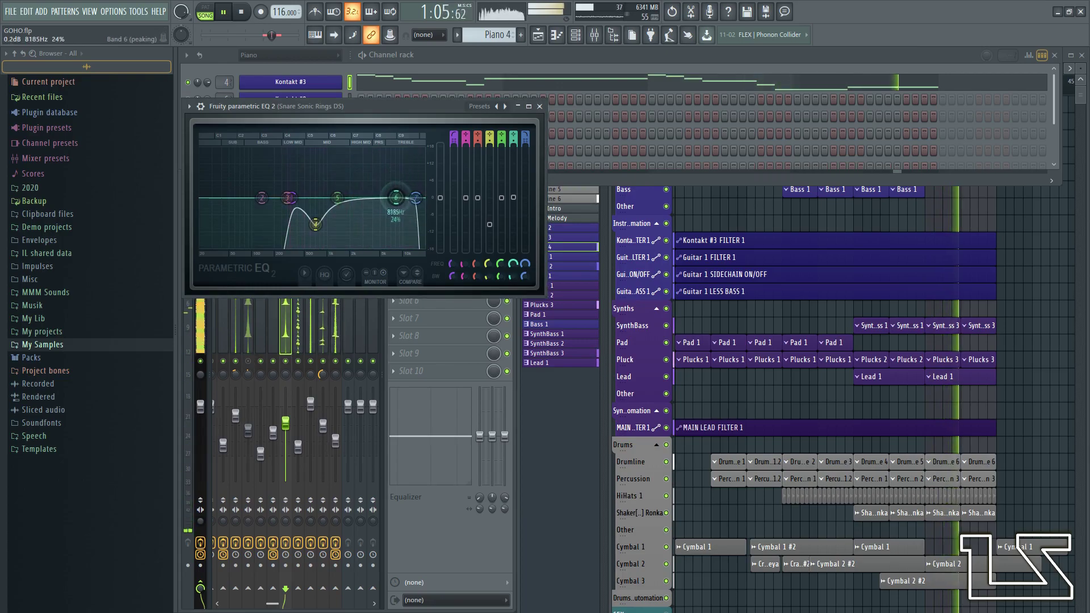
left_click(540, 106)
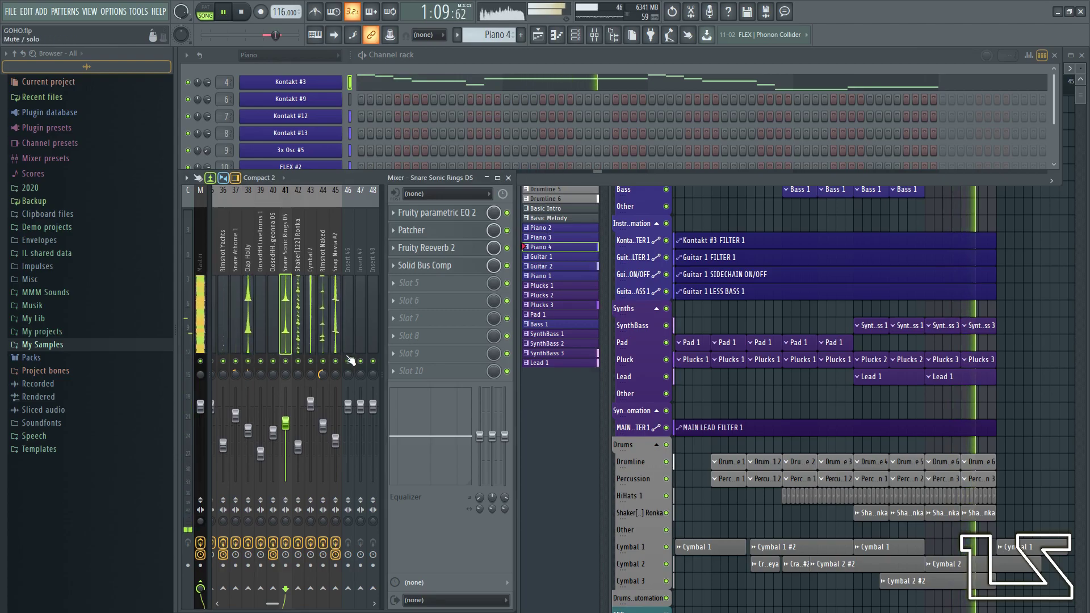
left_click_drag(336, 440, 335, 436)
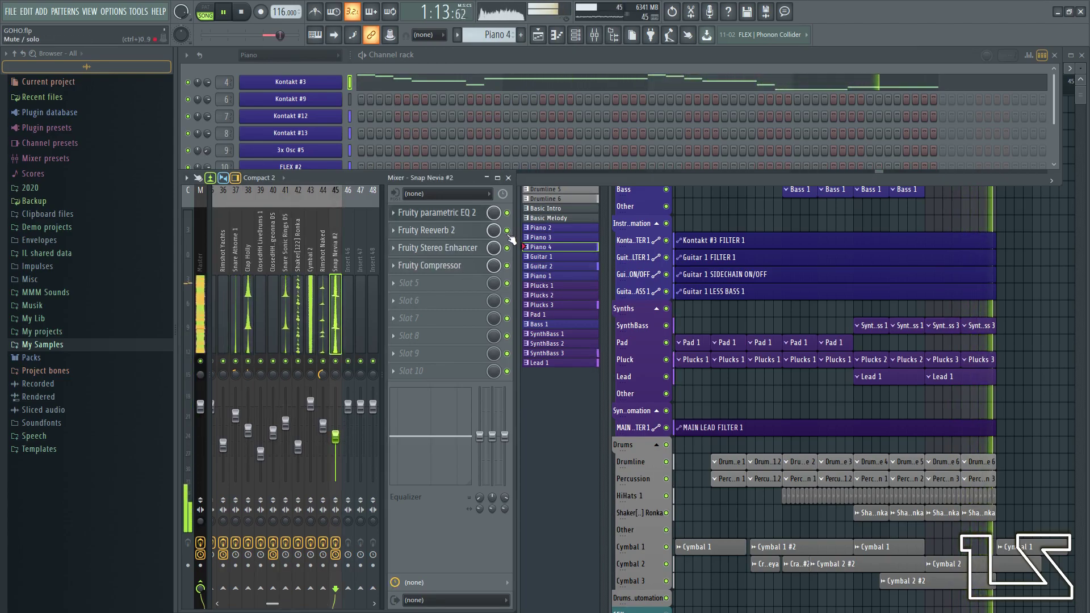
key("space")
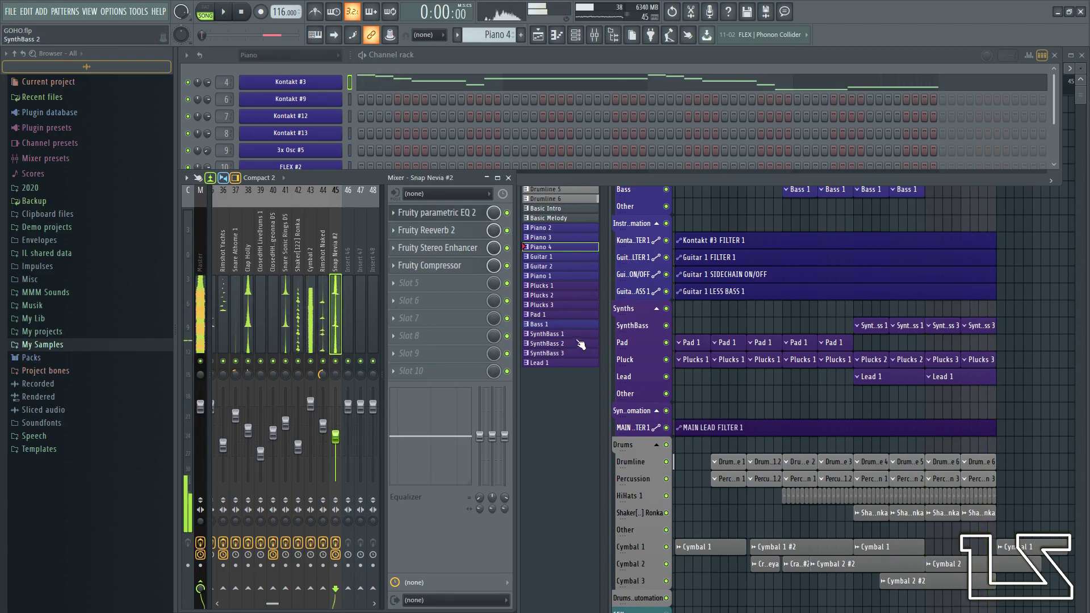
- Select the Drumline 6 pattern and audition closed hi-hats in My Samples under Native Instruments, Deep Matter, Drums, Hihat
left_click(562, 199)
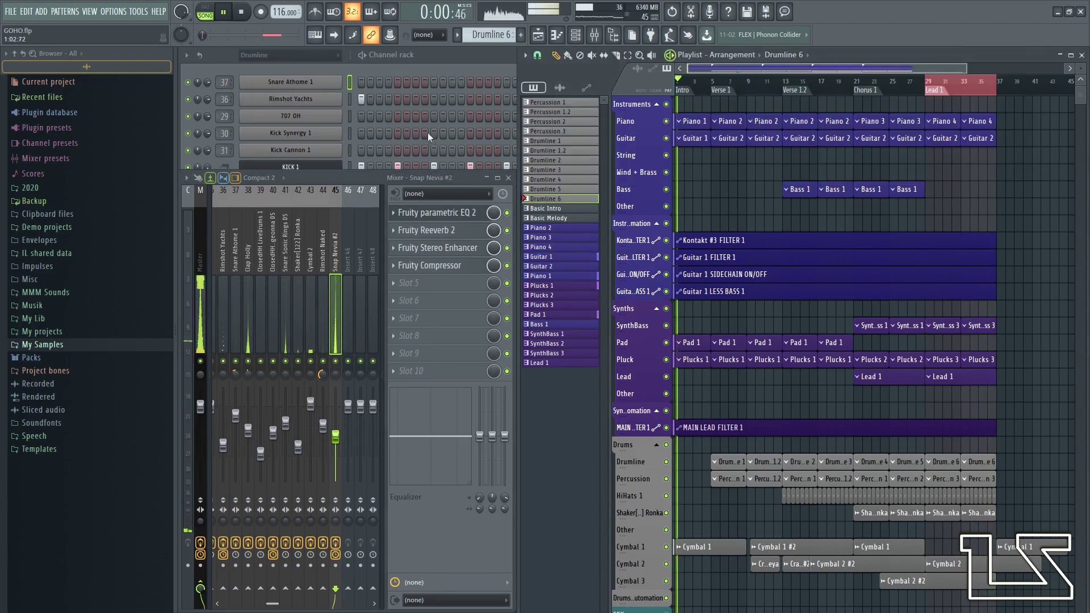
double_click(423, 60)
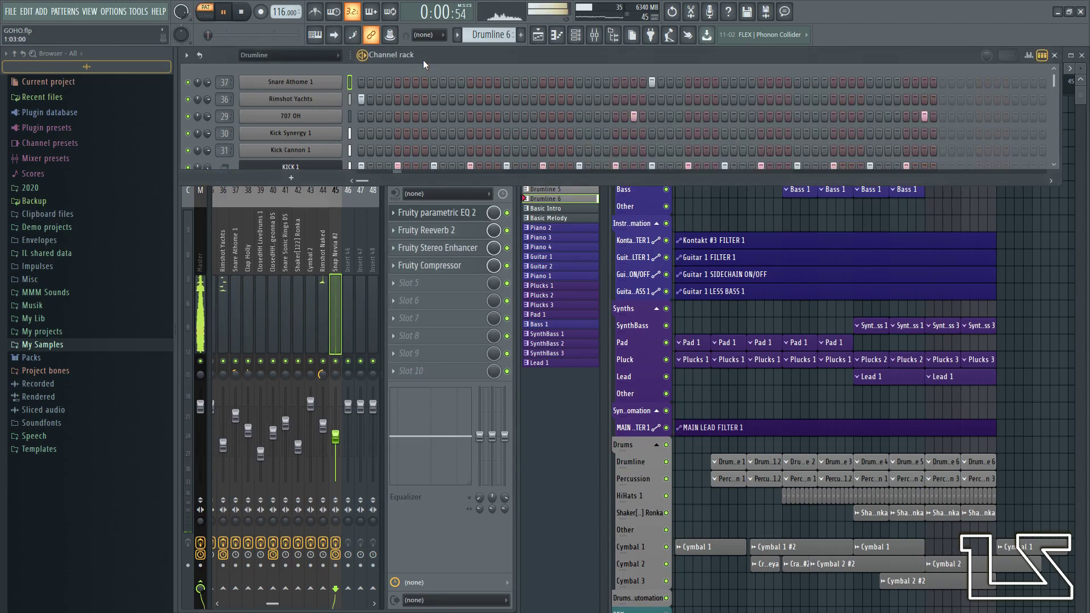
left_click(49, 357)
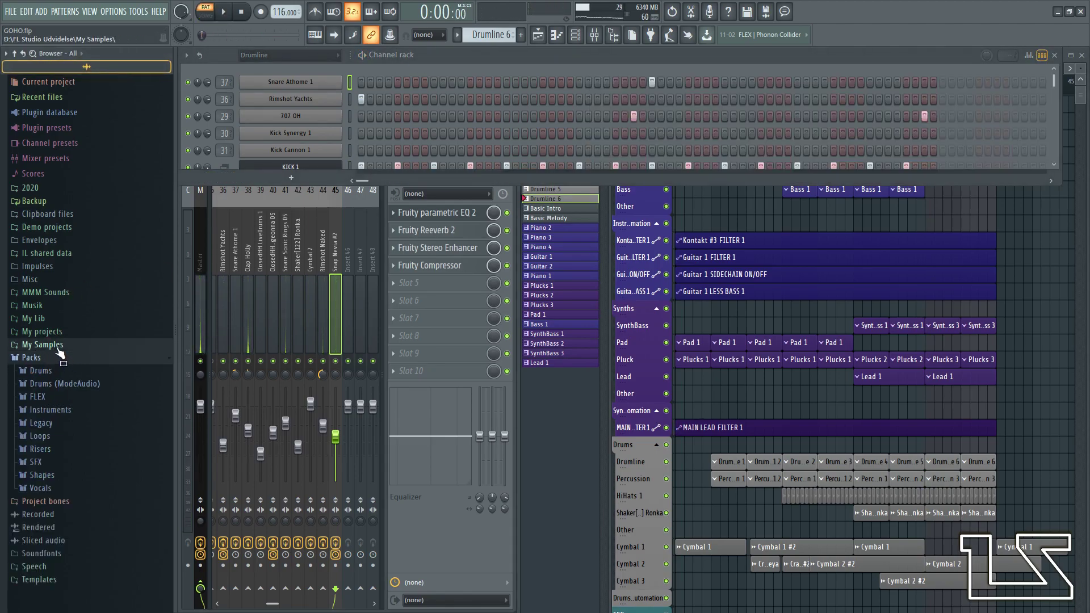
left_click(58, 349)
left_click(51, 385)
left_click(62, 397)
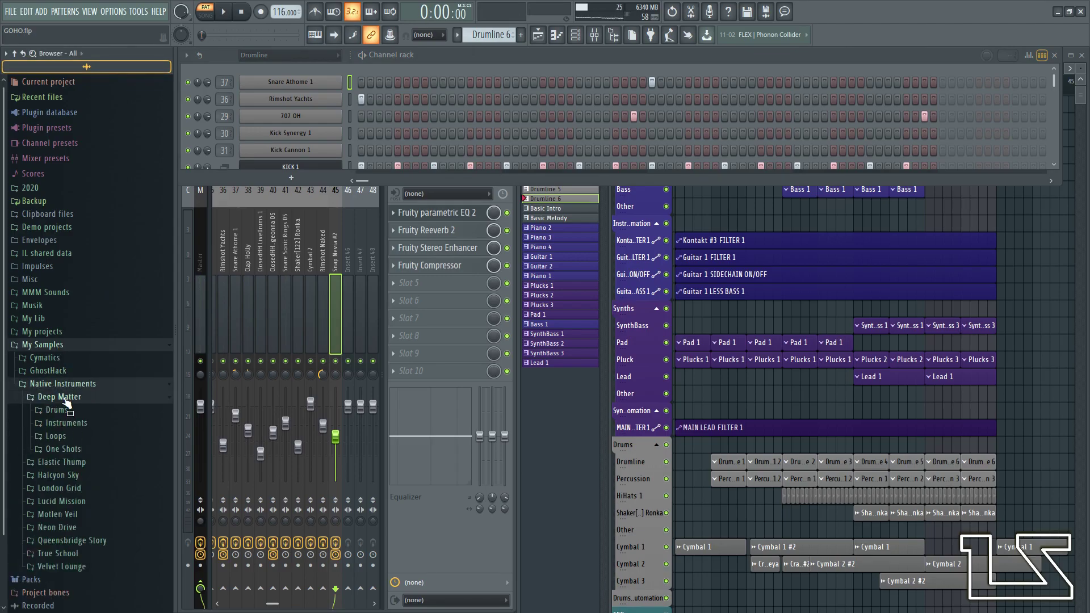
left_click(58, 410)
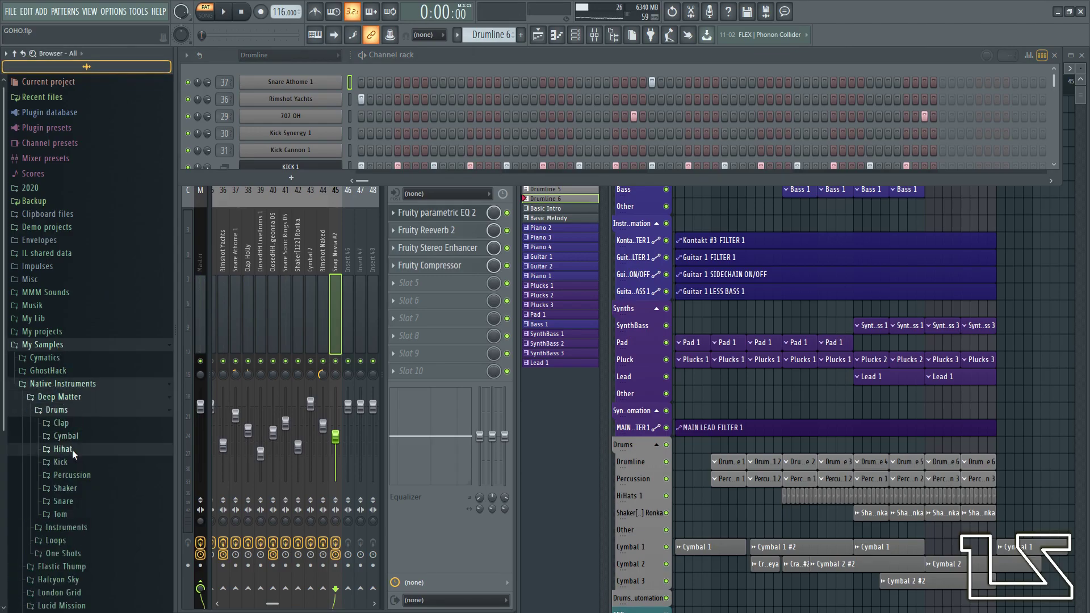
left_click(72, 448)
left_click(75, 471)
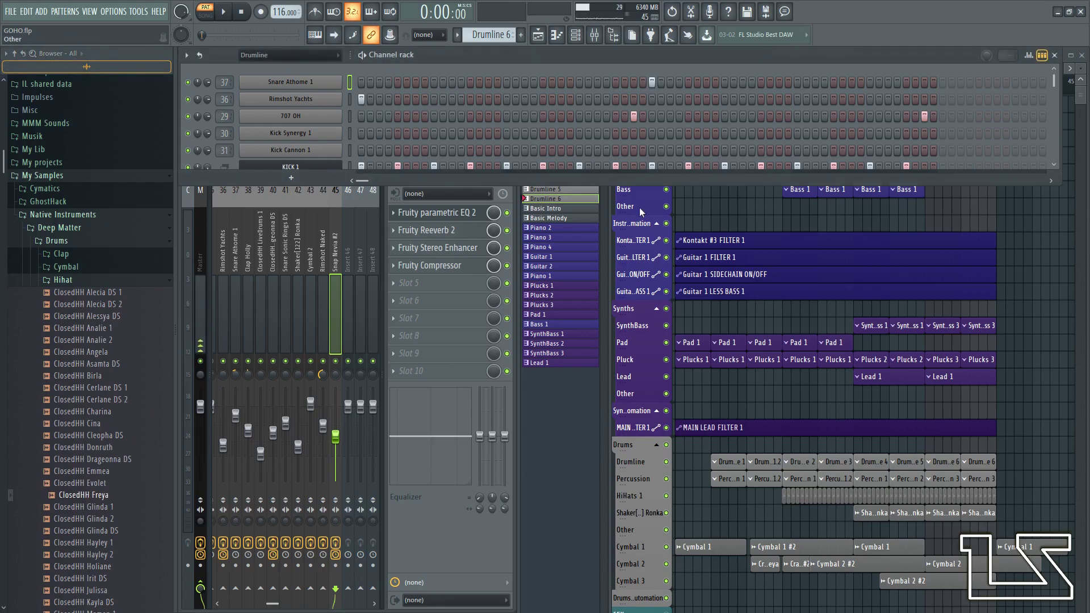
- Add the ClosedHH Freya sample as a new channel below Rimshot Naked and route it to mixer track 46
double_click(526, 56)
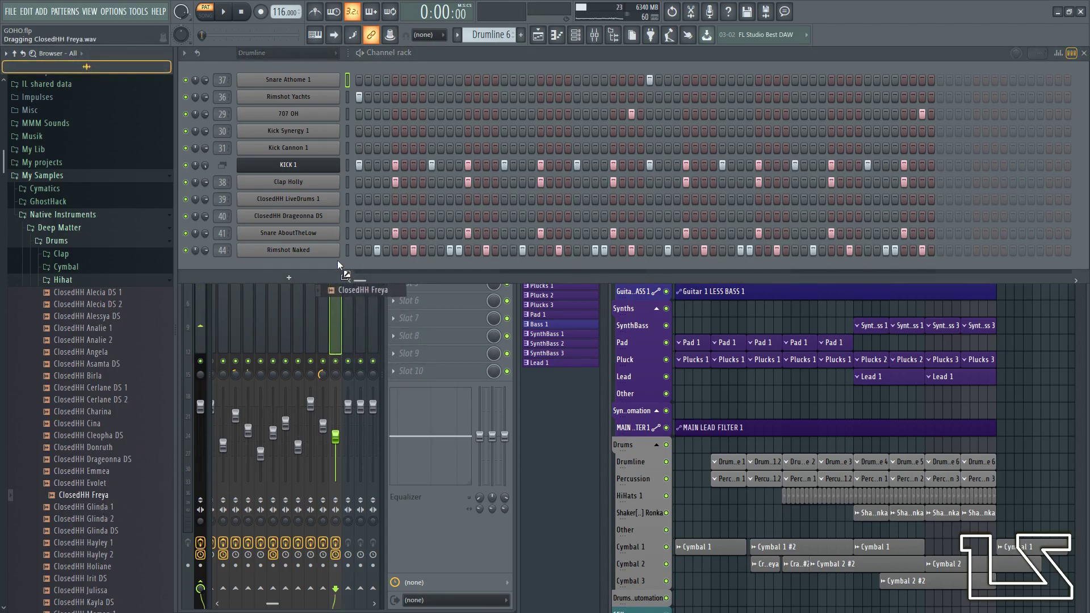
left_click_drag(337, 261, 337, 262)
left_click_drag(222, 268, 222, 195)
- Give the ClosedHH Freya channel the same gray colour as the other drum channels and copy its name
right_click(275, 269)
left_click(409, 293)
left_click(400, 283)
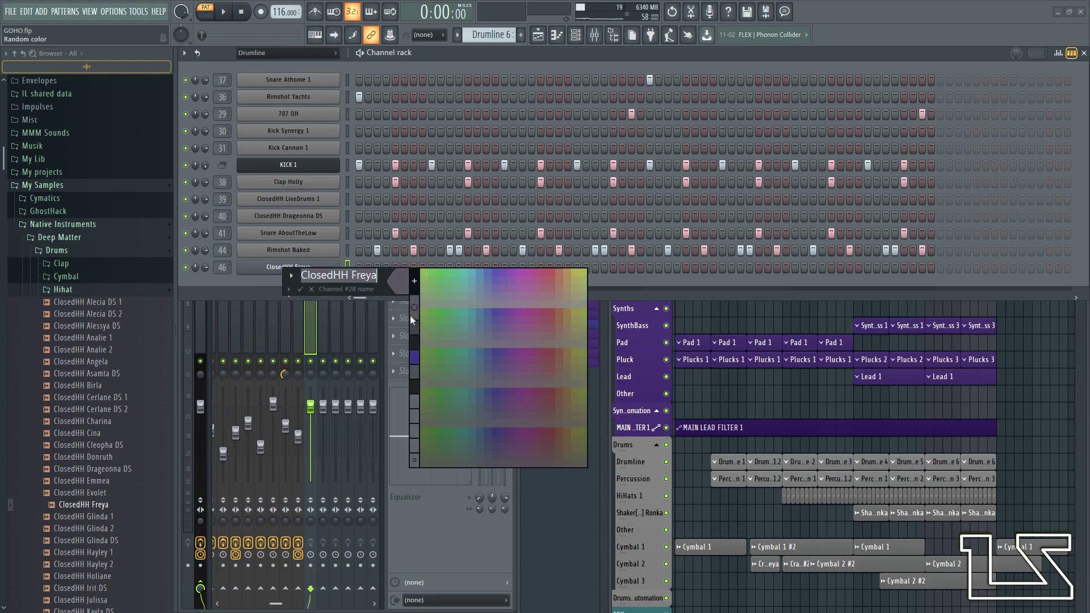
left_click(310, 252)
left_click(310, 254)
right_click(313, 253)
left_click(316, 267)
right_click(317, 268)
left_click(399, 293)
left_click(406, 333)
key("ctrl+c")
key("Return")
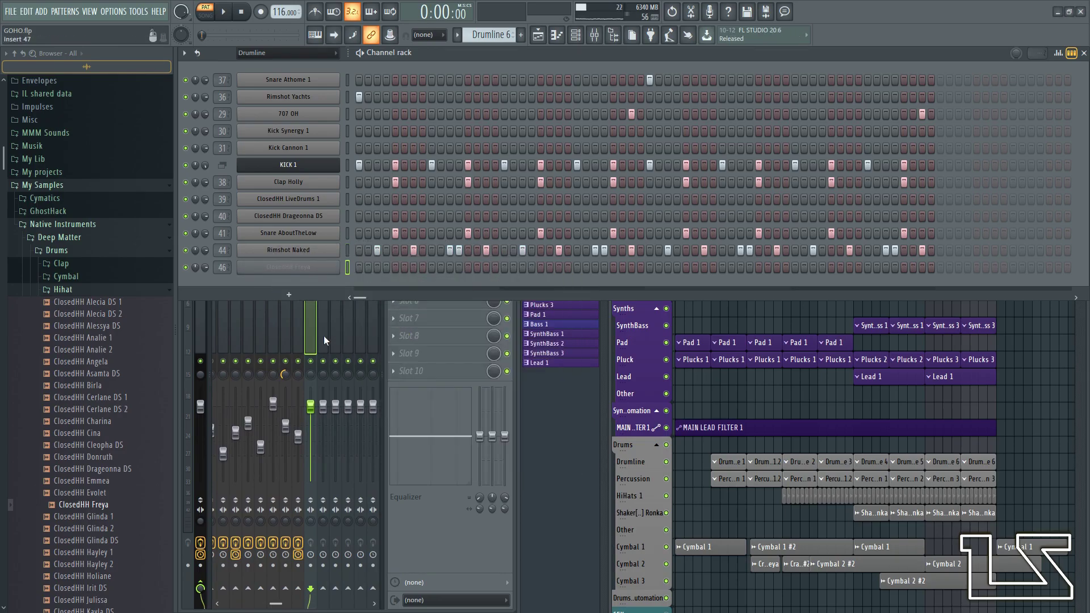
- Rename mixer track 46 as ClosedHH Freya with the gray drum colour
left_click(321, 336)
left_click(310, 336)
key("F2")
key("ctrl+v")
left_click(312, 338)
left_click(325, 368)
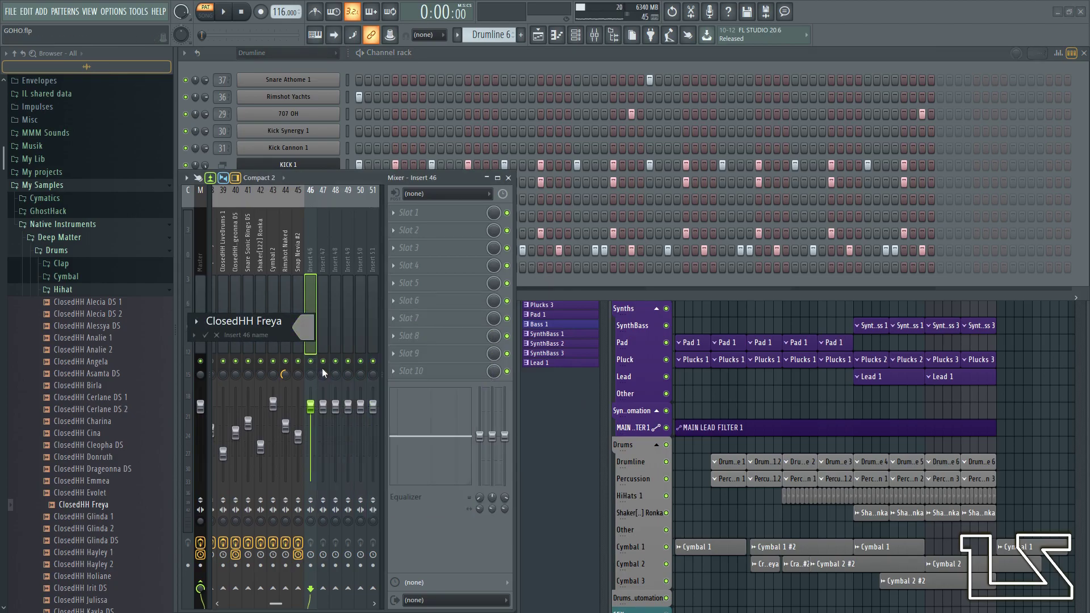
key("Return")
- Copy the KICK 1 step sequence onto the ClosedHH Freya channel in Drumline 6
left_click(581, 296)
right_click(333, 163)
left_click(467, 176)
right_click(331, 267)
left_click(461, 287)
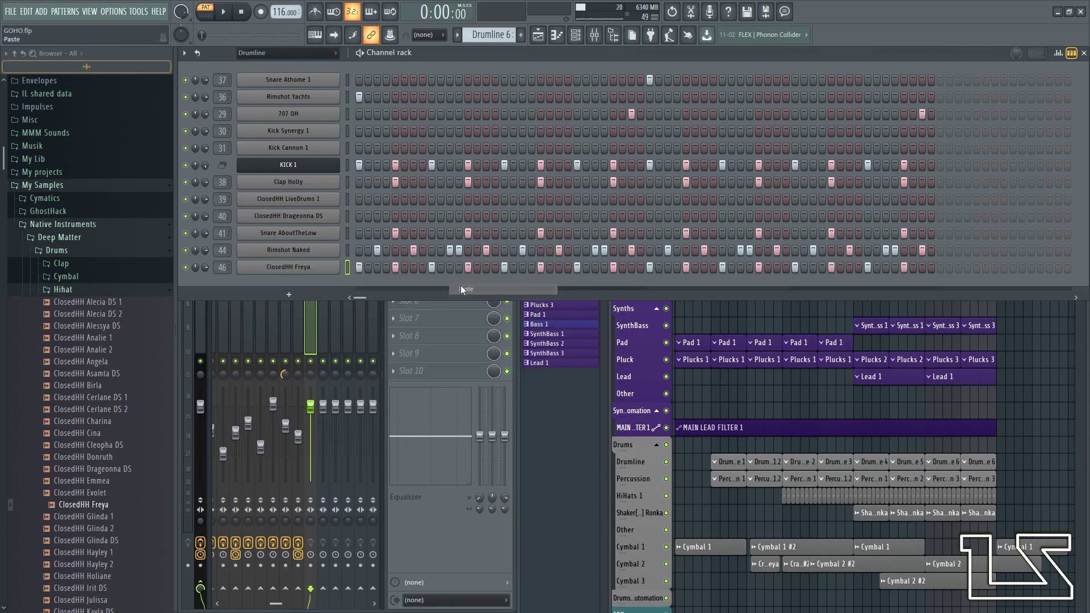
- Lower the ClosedHH Freya mixer level while the Drumline 6 pattern plays, settling slightly below its default level
left_click_drag(311, 406, 312, 481)
key("space")
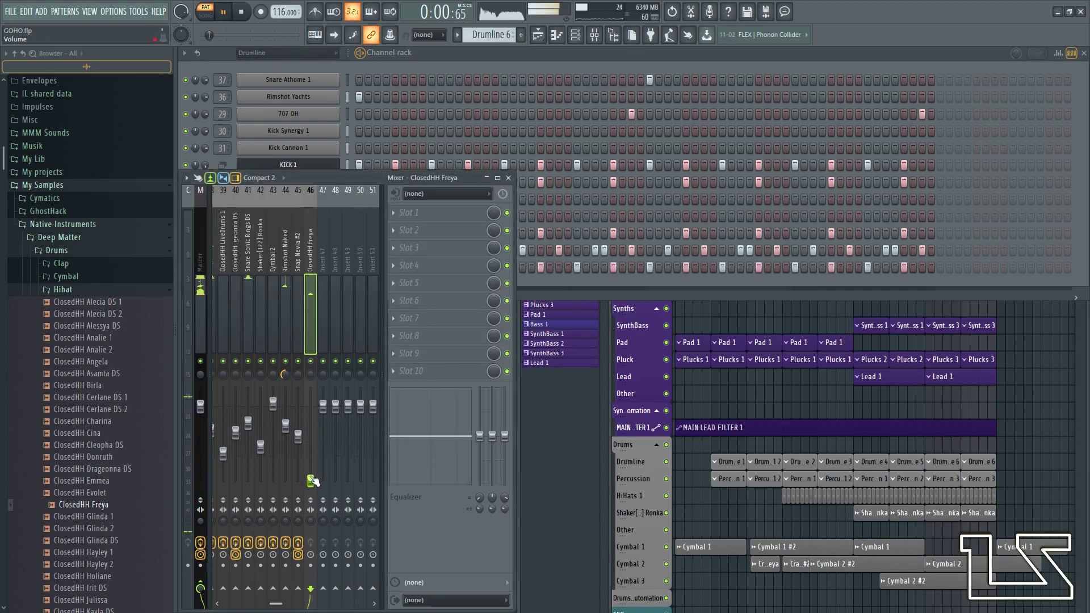
left_click_drag(310, 439, 310, 423)
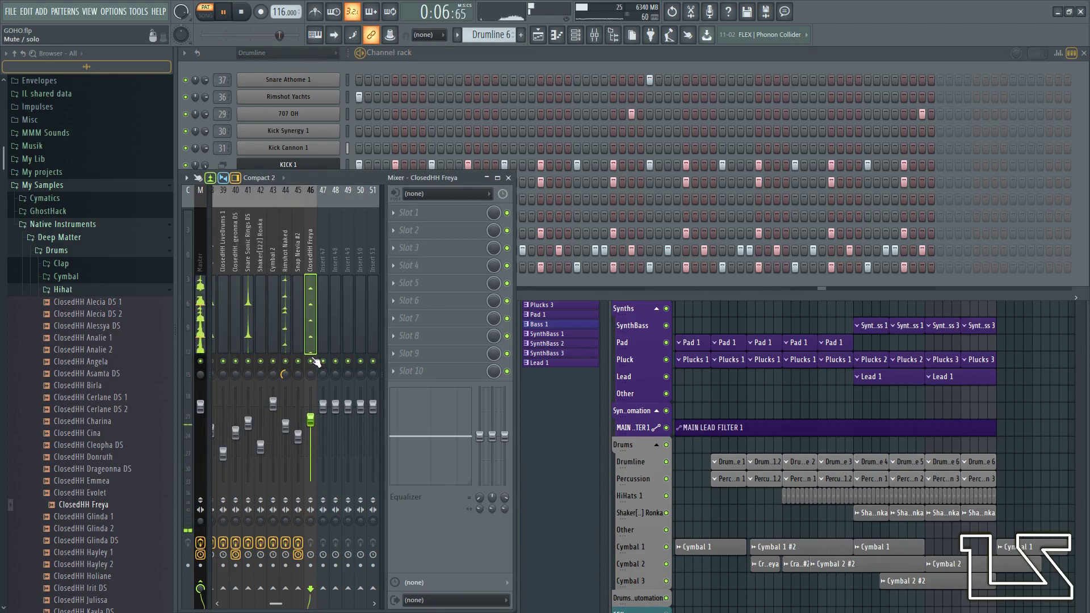
- Add Fruity Parametric EQ 2 to the first effect slot of ClosedHH Freya and load a preset with low and high cuts
left_click(434, 236)
left_click(571, 479)
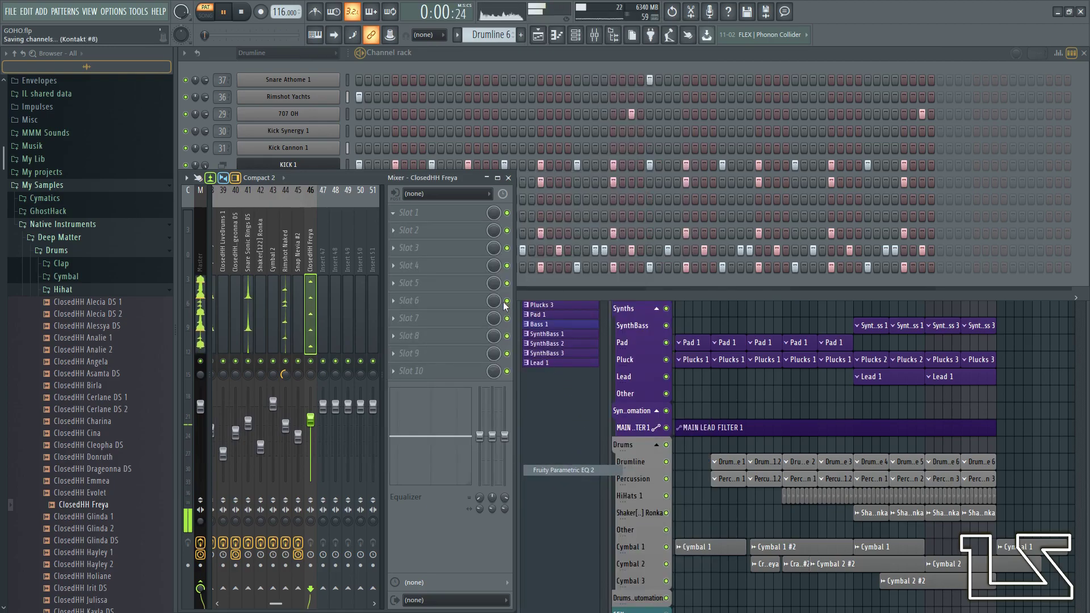
left_click(532, 165)
mouse_move(554, 169)
mouse_move(656, 172)
left_click(694, 174)
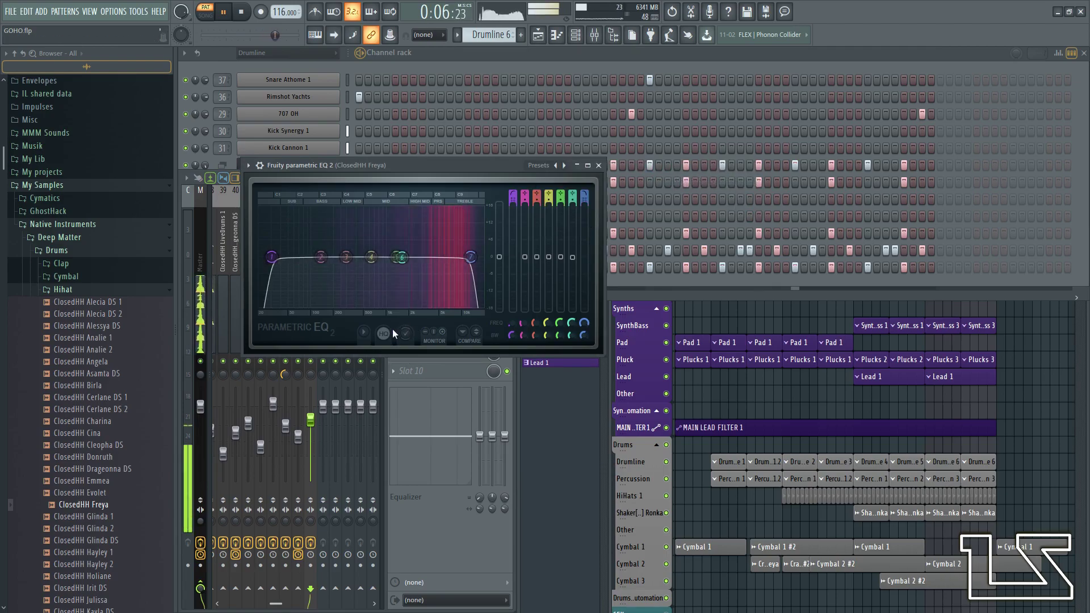
- Set the hi-hat EQ's low-pass band to about 16 kHz and raise its high-pass band to cut everything below the high mids
left_click_drag(471, 257, 469, 256)
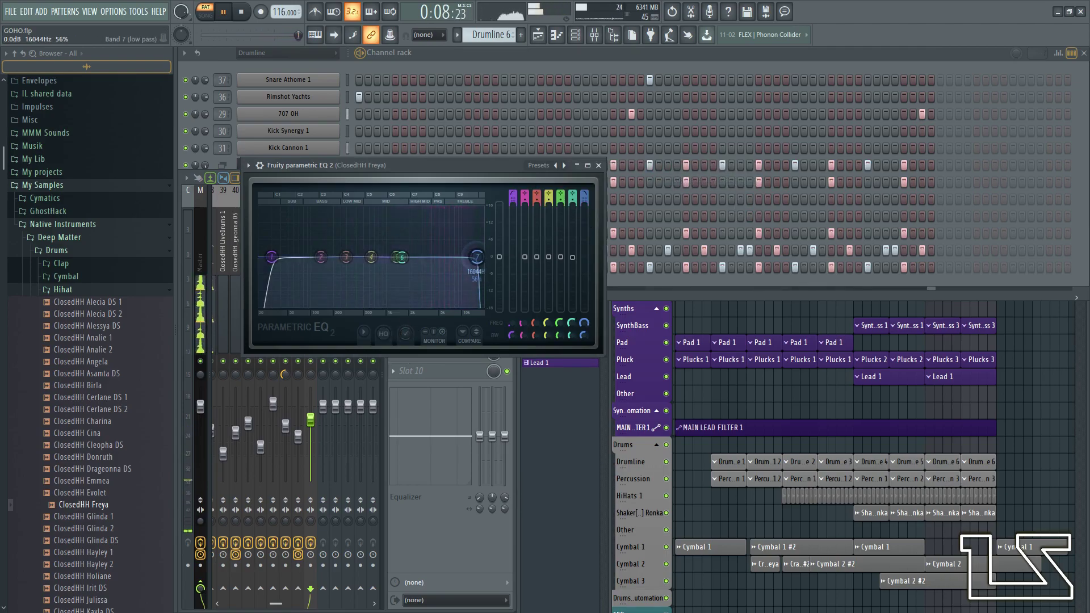
left_click_drag(271, 258, 500, 254)
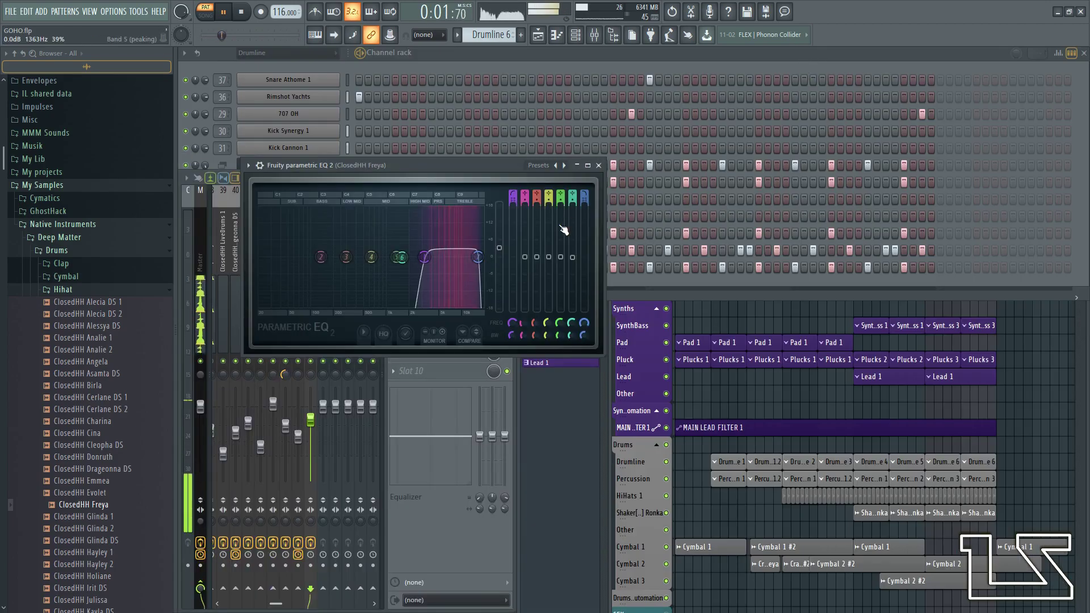
left_click(598, 166)
- Add Fruity Reeverb 2 to the second effect slot of ClosedHH Freya with a decay time of 1.5 sec
left_click(470, 234)
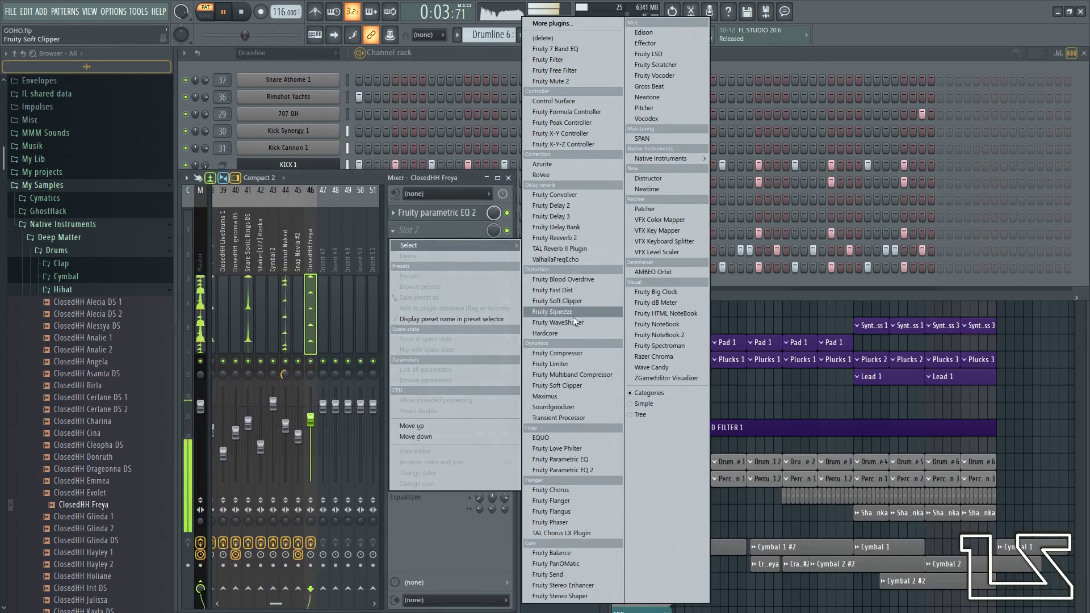
left_click(577, 237)
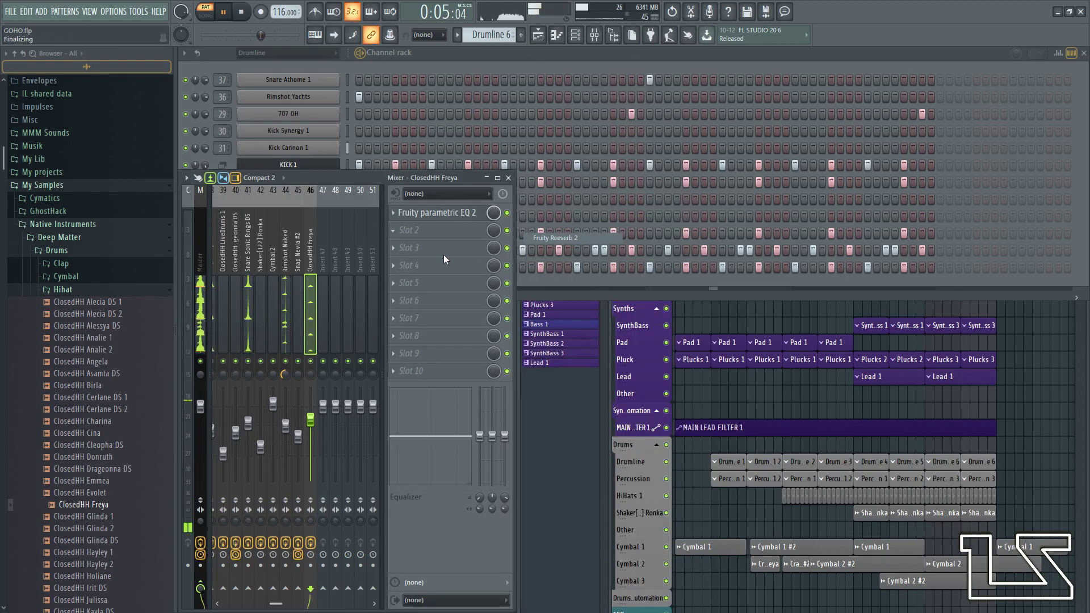
left_click_drag(415, 231, 417, 251)
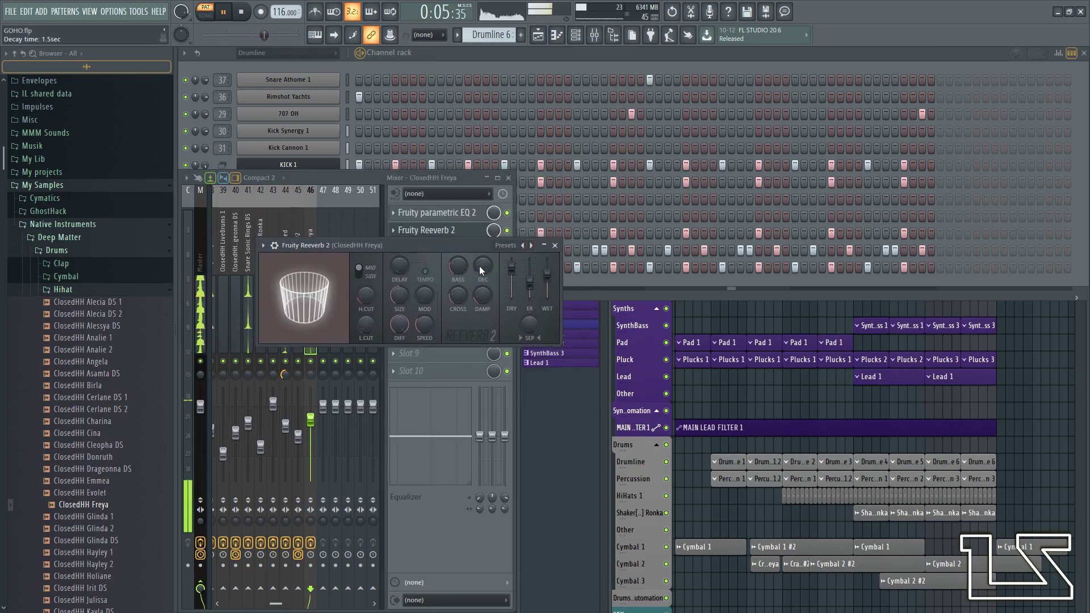
left_click(555, 246)
- Isolate the drums in the playlist by soloing the Drums track and re-enabling every drum track down to the drums automation track
left_click(562, 429)
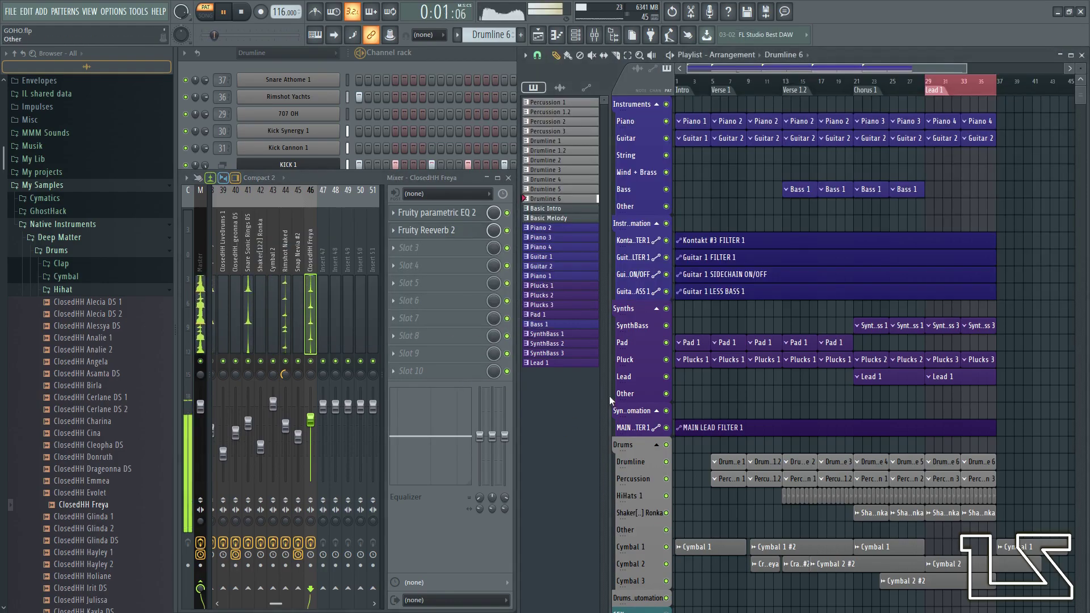
scroll(660, 450, "down", 3)
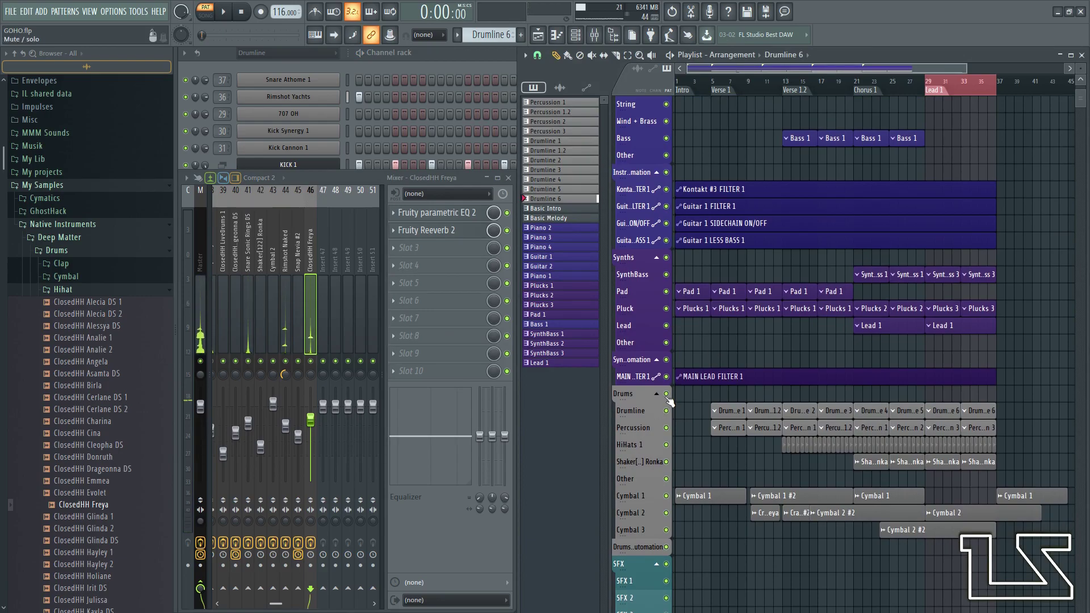
right_click(666, 394)
left_click(667, 411)
left_click(667, 428)
left_click(666, 445)
left_click(666, 463)
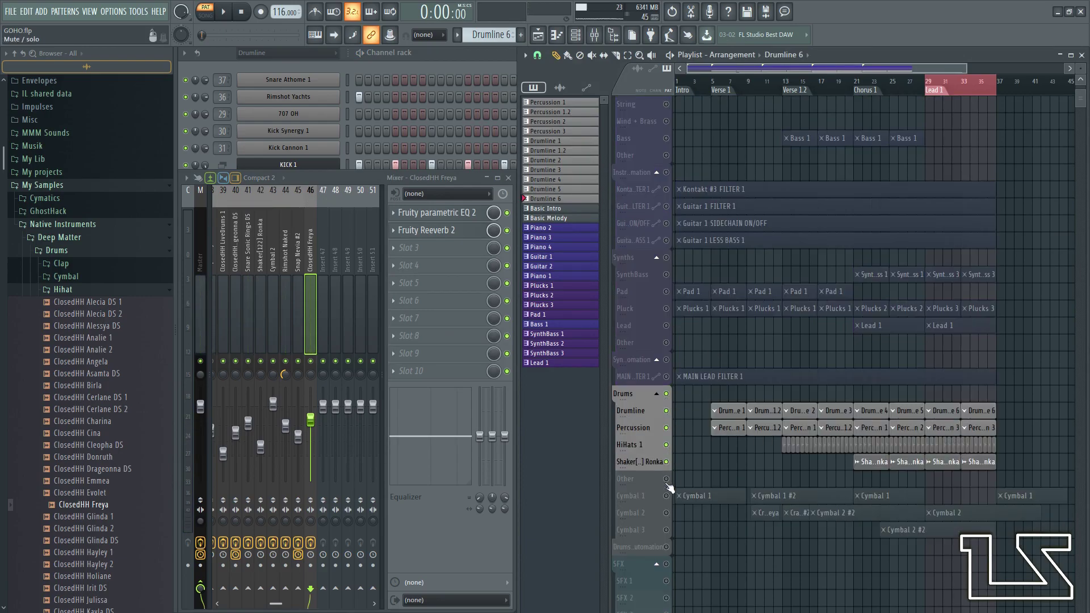
left_click(666, 479)
left_click(666, 496)
left_click(666, 513)
left_click(667, 530)
left_click(667, 547)
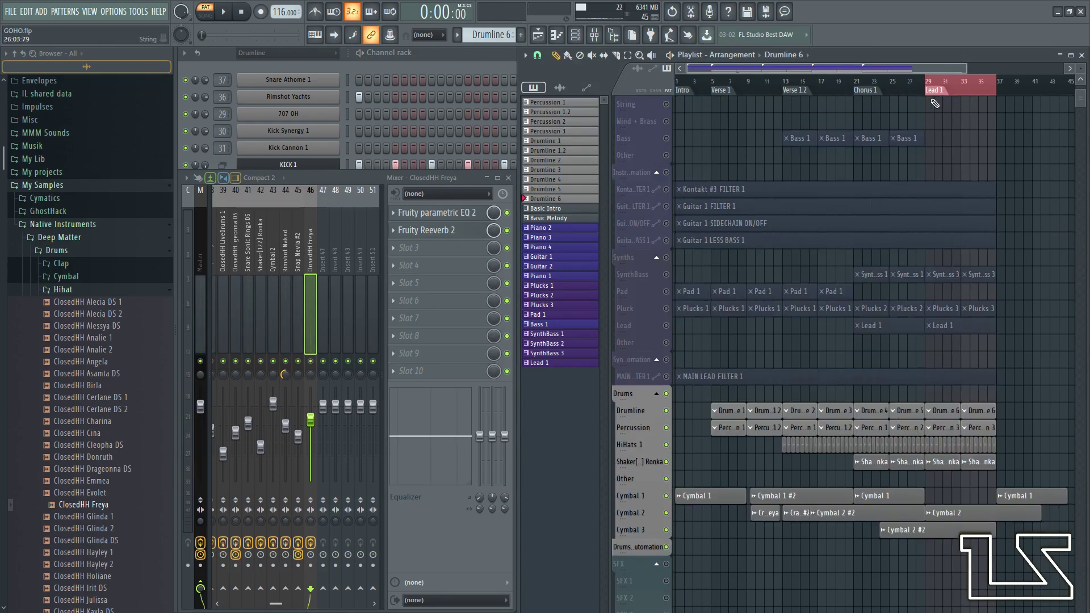
- Play the Lead 1 section with only the drums and compare it with and without ClosedHH Freya
key("space")
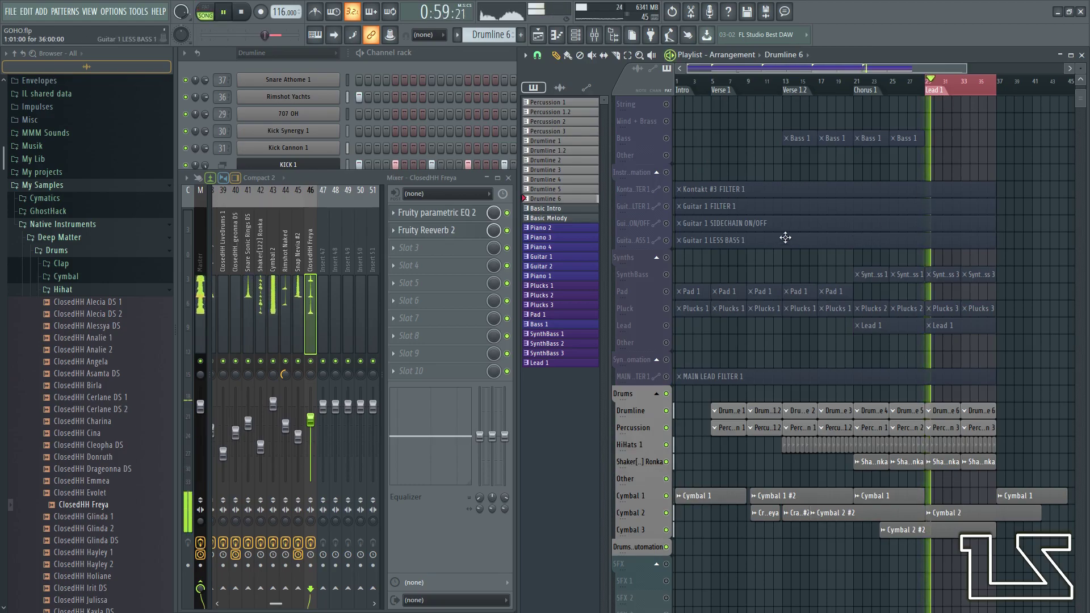
left_click(311, 361)
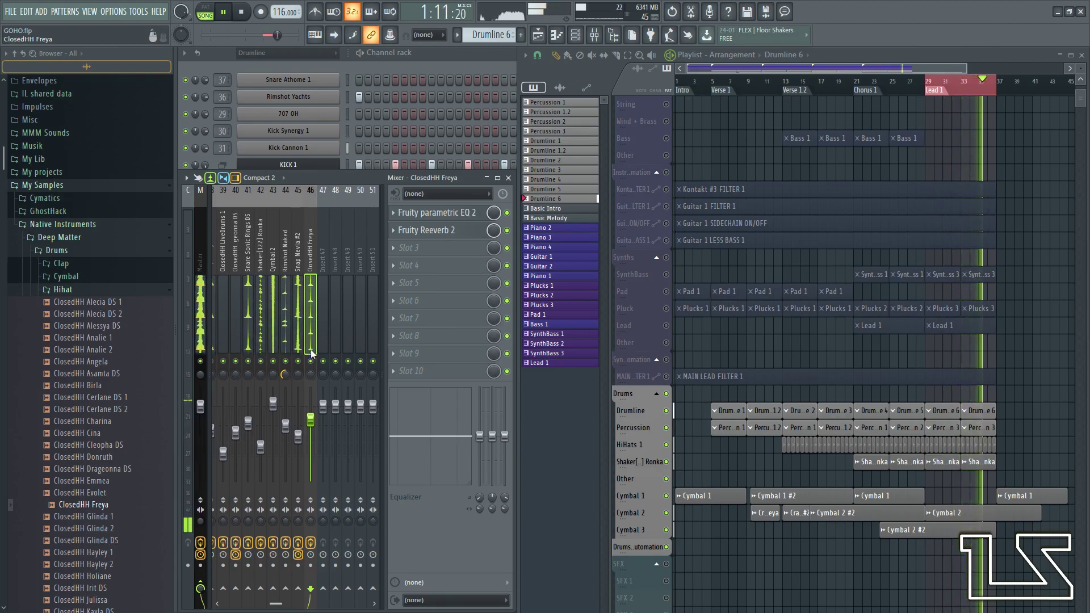
left_click_drag(322, 421, 322, 417)
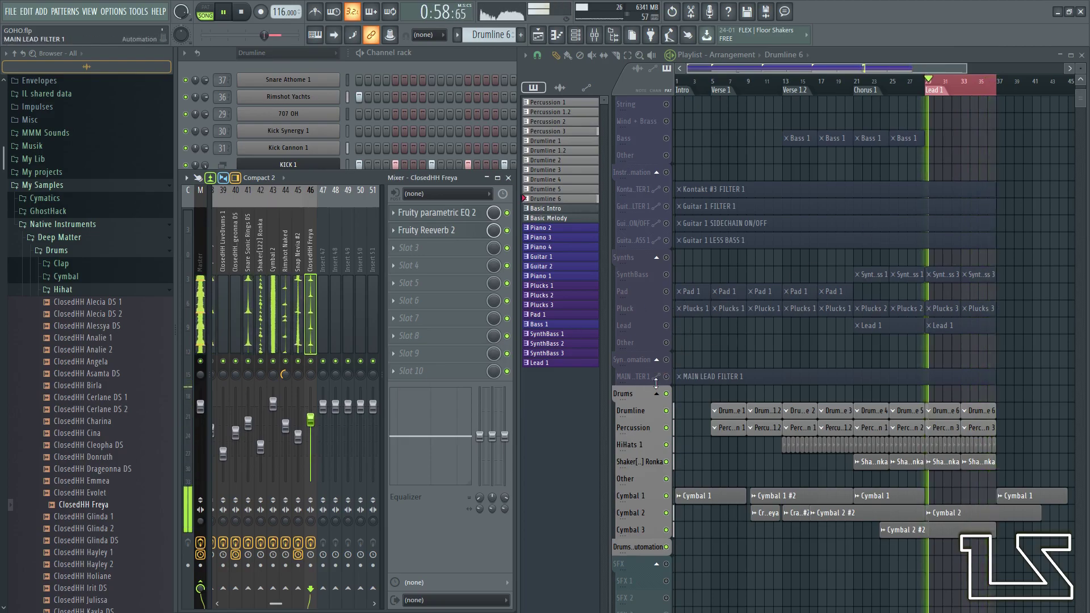
- Bring the synth tracks and the MAIN LEAD FILTER 1 automation back in alongside the drums during playback
left_click(668, 377)
scroll(683, 198, "up", 2)
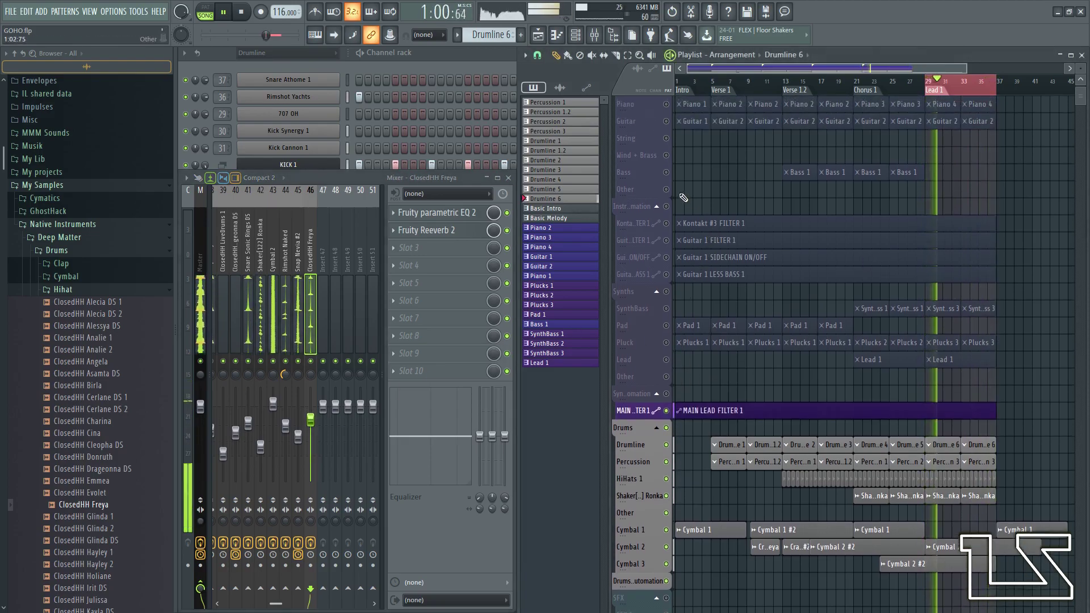
left_click(666, 309)
left_click(666, 325)
left_click(666, 342)
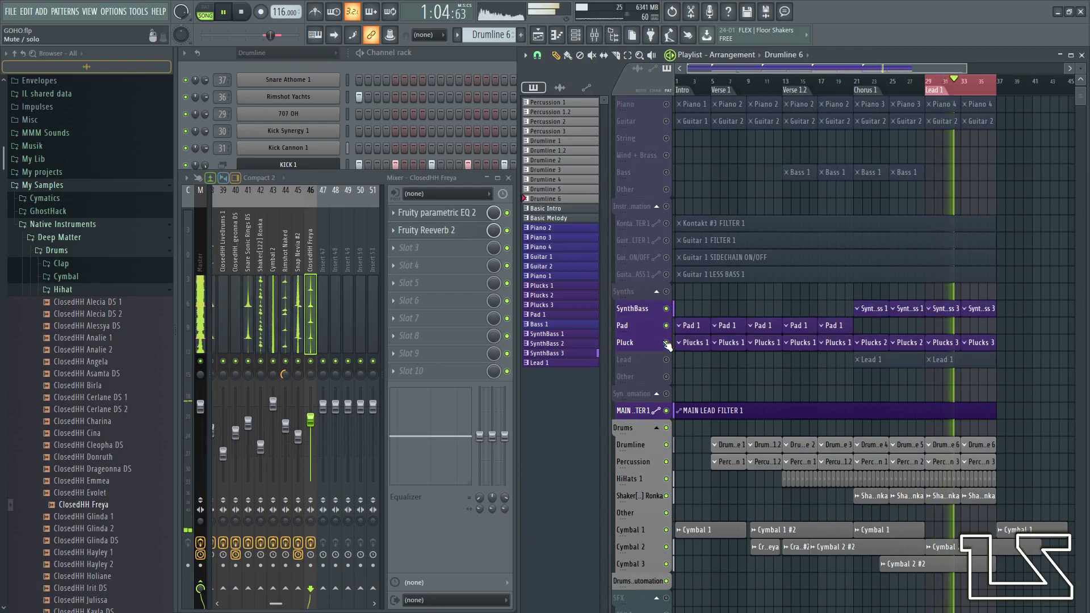
left_click(666, 360)
left_click(667, 376)
left_click(666, 393)
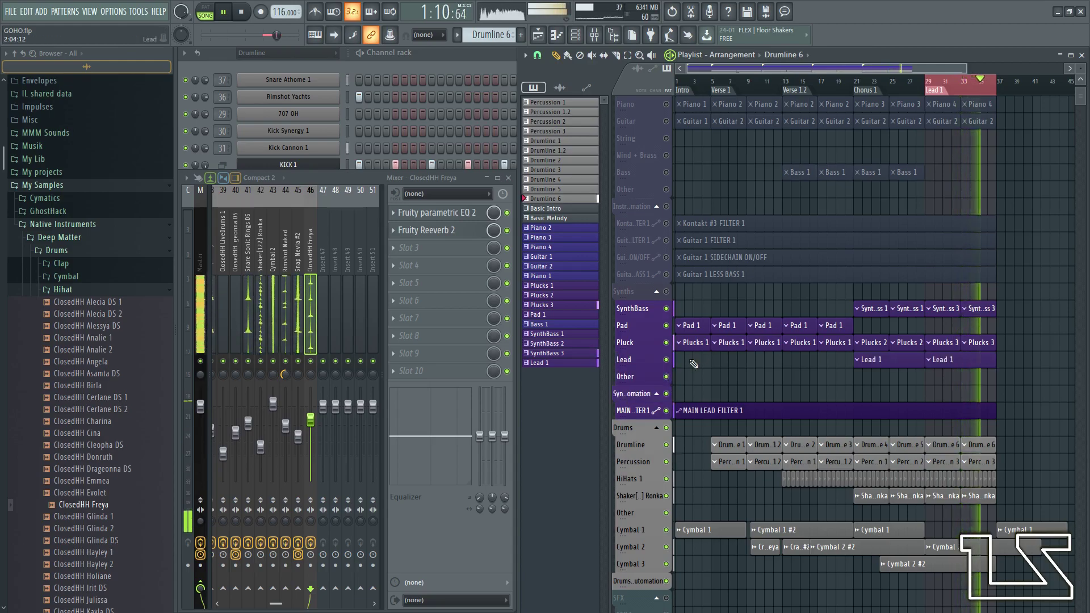
- Check the section without the Lead track, re-enable all playlist tracks, and slightly lower the ClosedHH Freya mixer level
left_click(670, 362)
scroll(673, 374, "up", 1)
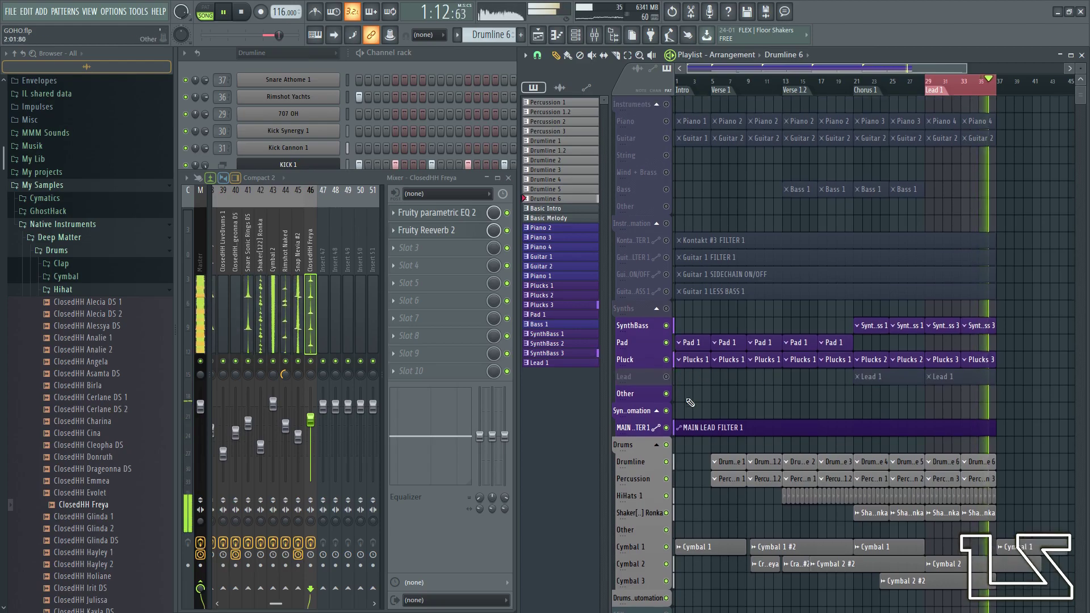
left_click(667, 376)
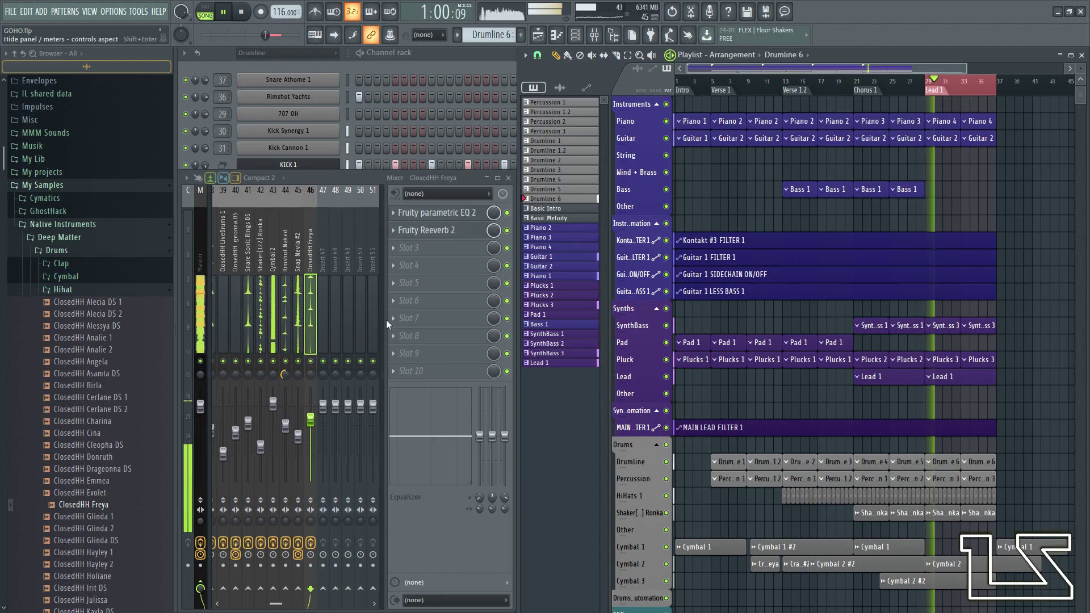
left_click_drag(311, 419, 313, 430)
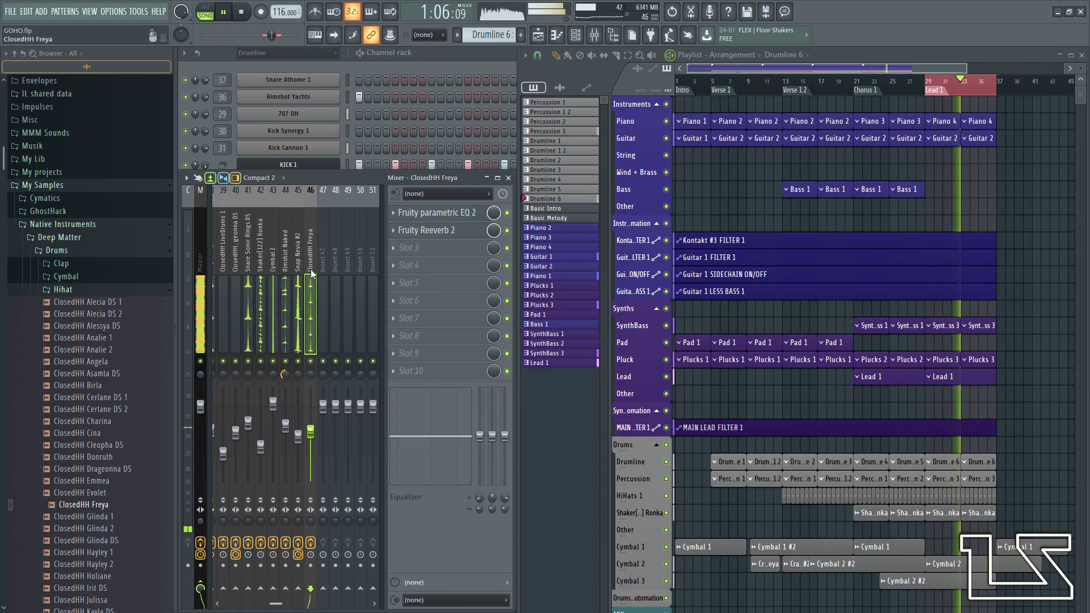
- Check the bass, synth and piano mixer tracks during playback, and compare the mix with and without LAYERED PIANO 1
scroll(268, 326, "up", 20)
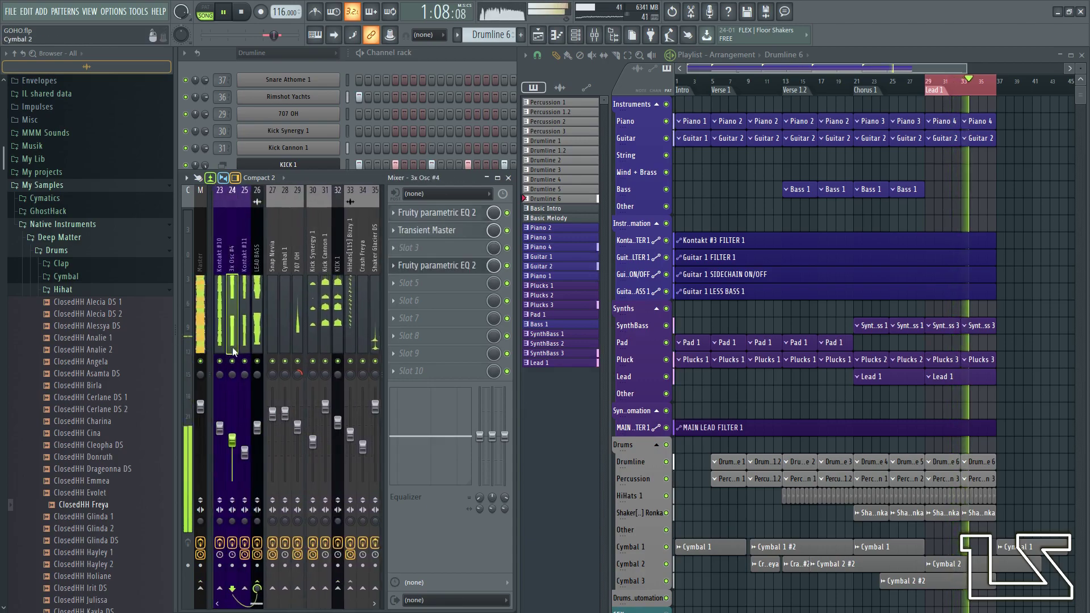
scroll(220, 335, "down", 2)
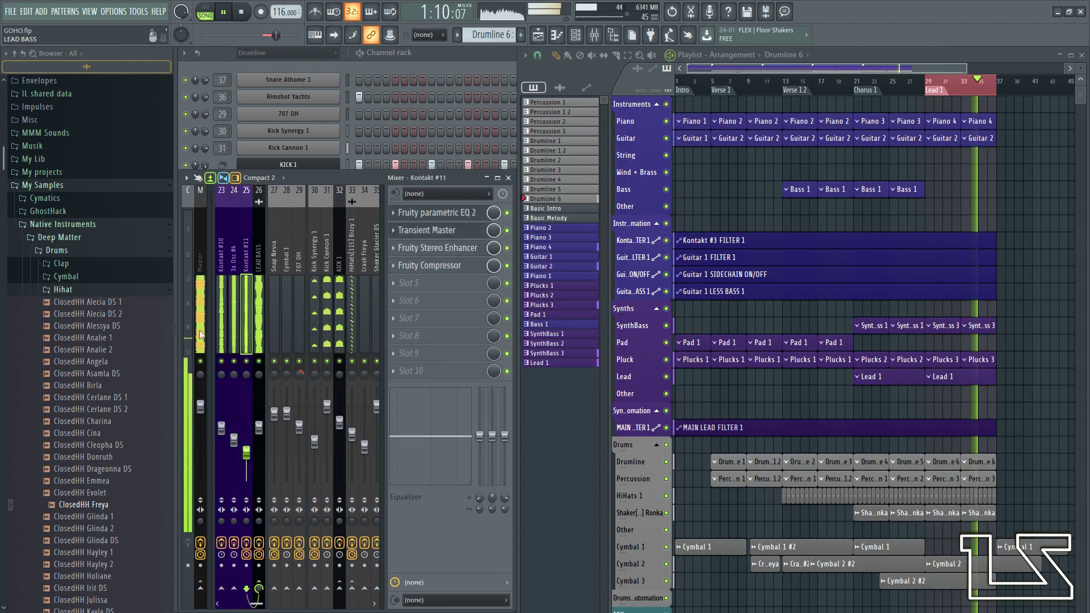
scroll(220, 335, "up", 8)
left_click(325, 323)
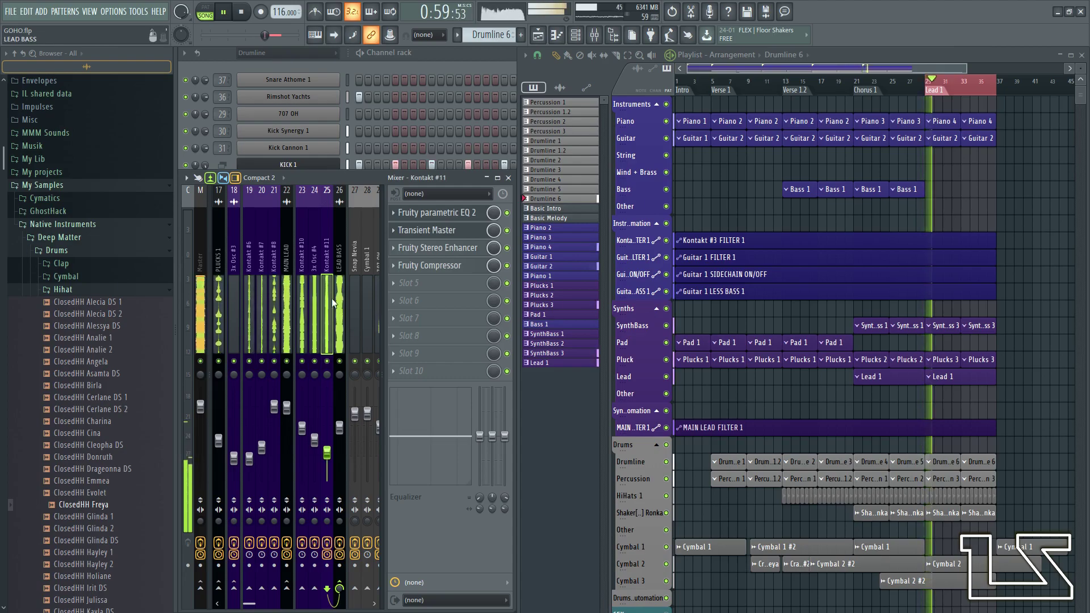
scroll(221, 312, "up", 7)
left_click(219, 314)
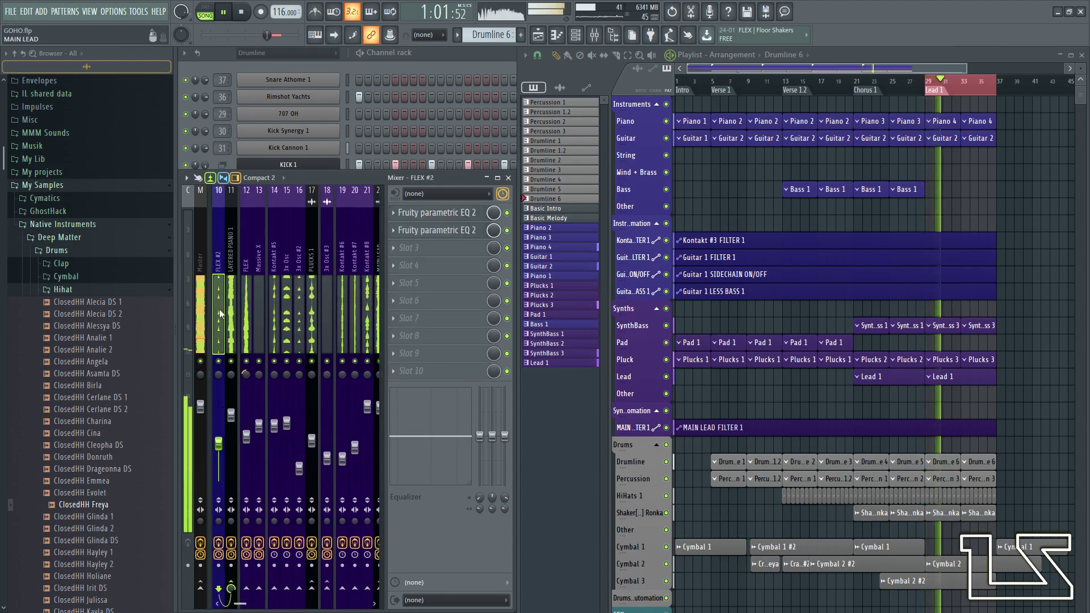
scroll(218, 314, "up", 3)
left_click(271, 316)
left_click(271, 361)
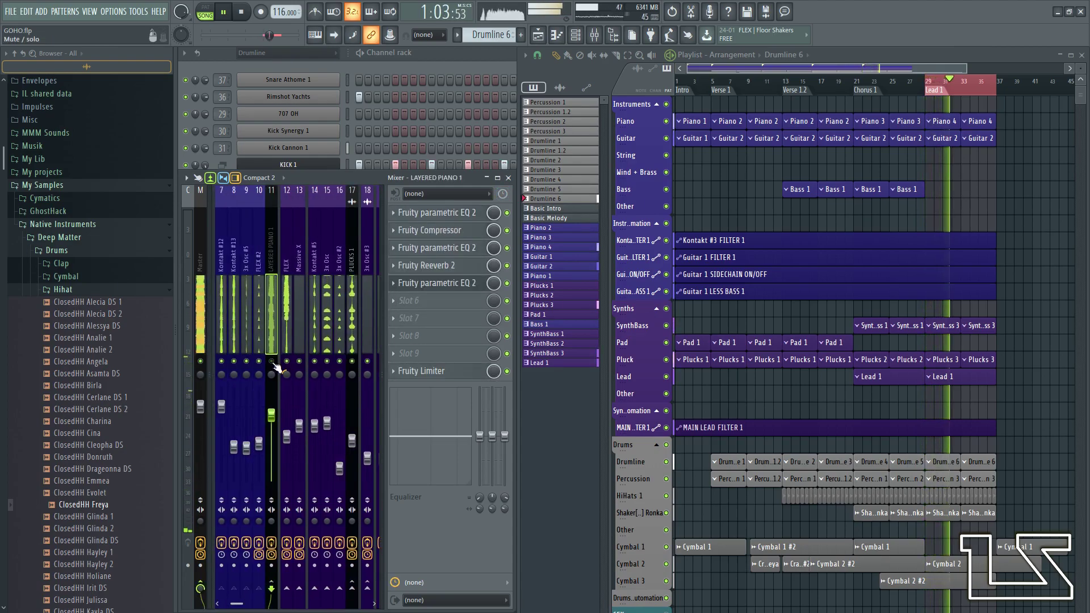
left_click(272, 362)
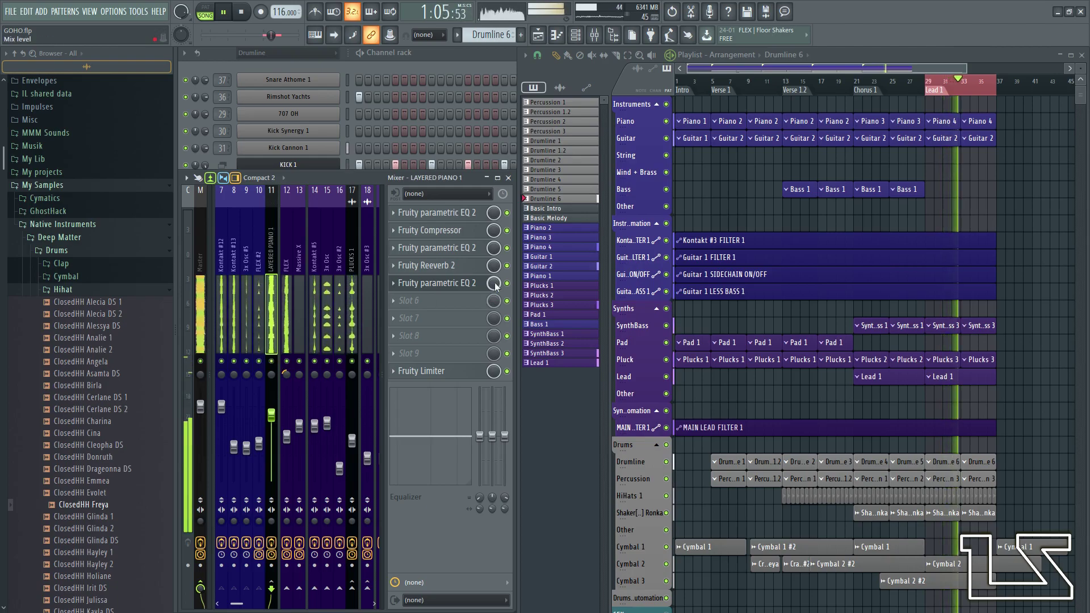
- Shift a low EQ band slightly lower in frequency in the slot 3 Parametric EQ 2 of LAYERED PIANO 1
left_click(467, 250)
mouse_move(293, 277)
left_mouse_down()
mouse_move(268, 276)
mouse_move(283, 277)
left_mouse_up()
left_click(458, 453)
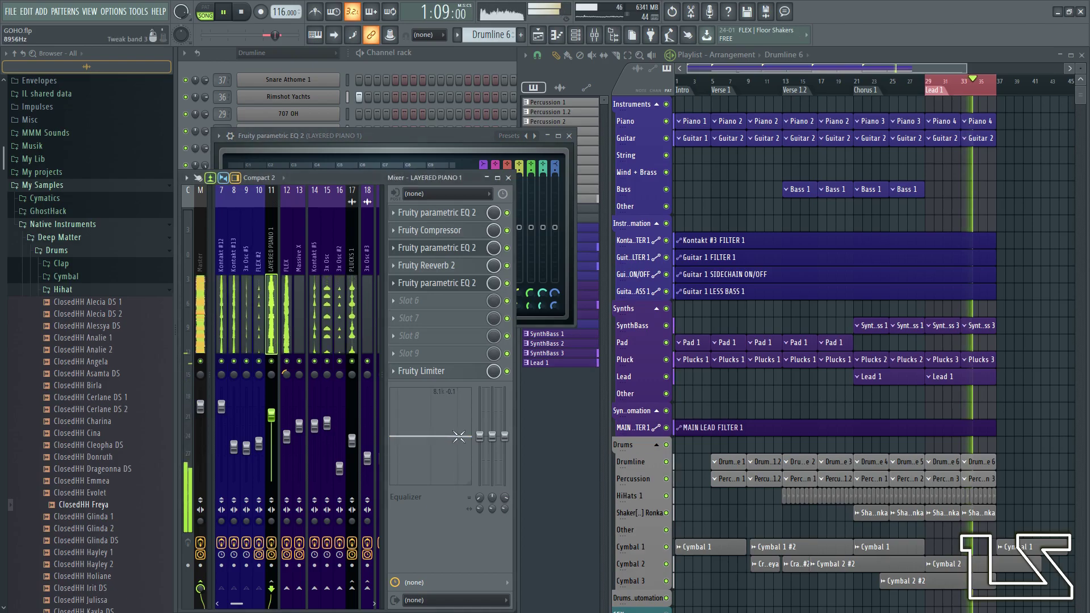
- Try boosting a low-mid band in the slot 5 EQ of LAYERED PIANO 1, undo the tweak, and close both EQ windows
left_click(434, 292)
left_click_drag(334, 257, 363, 236)
key("ctrl+z")
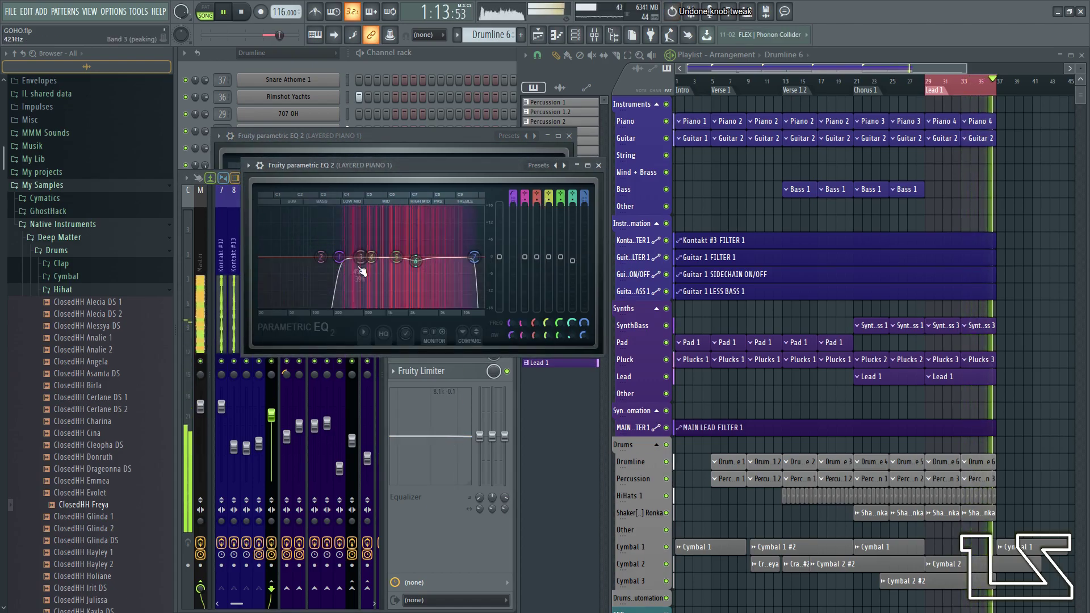
left_click(598, 165)
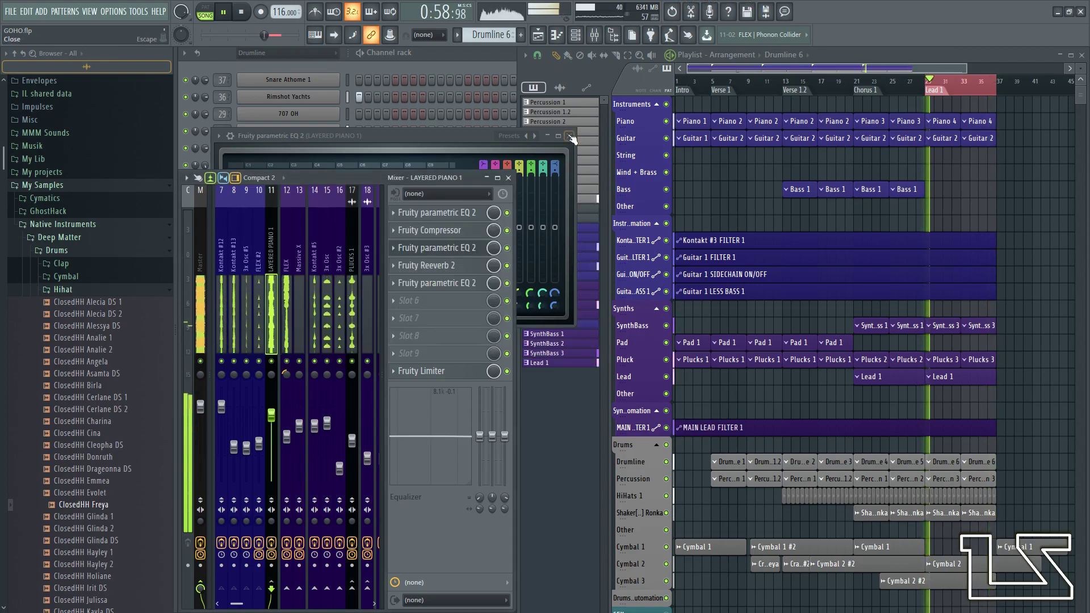
left_click(570, 138)
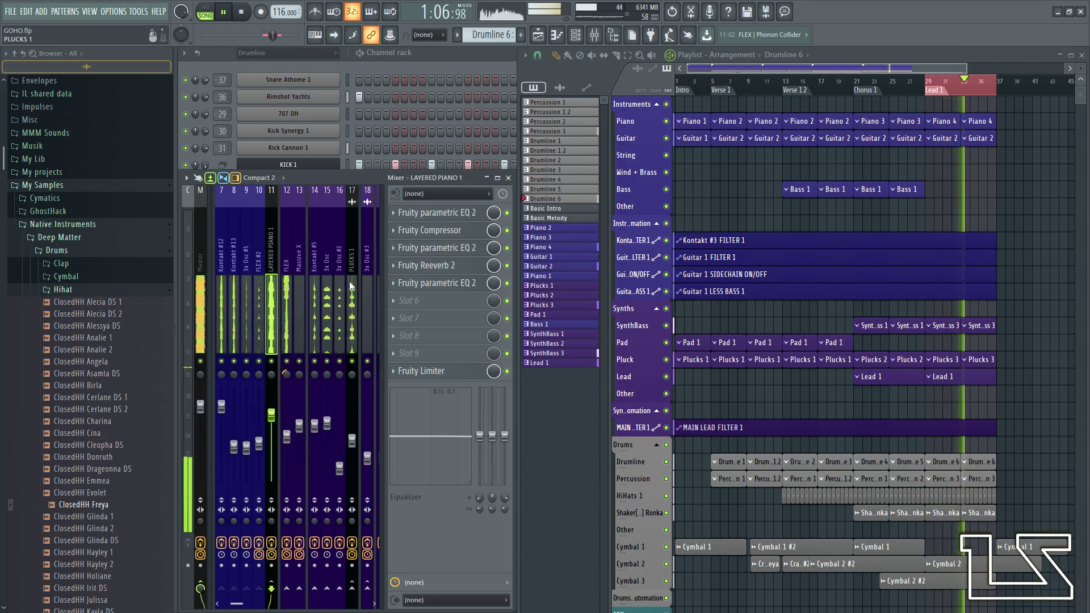
scroll(959, 382, "down", 1)
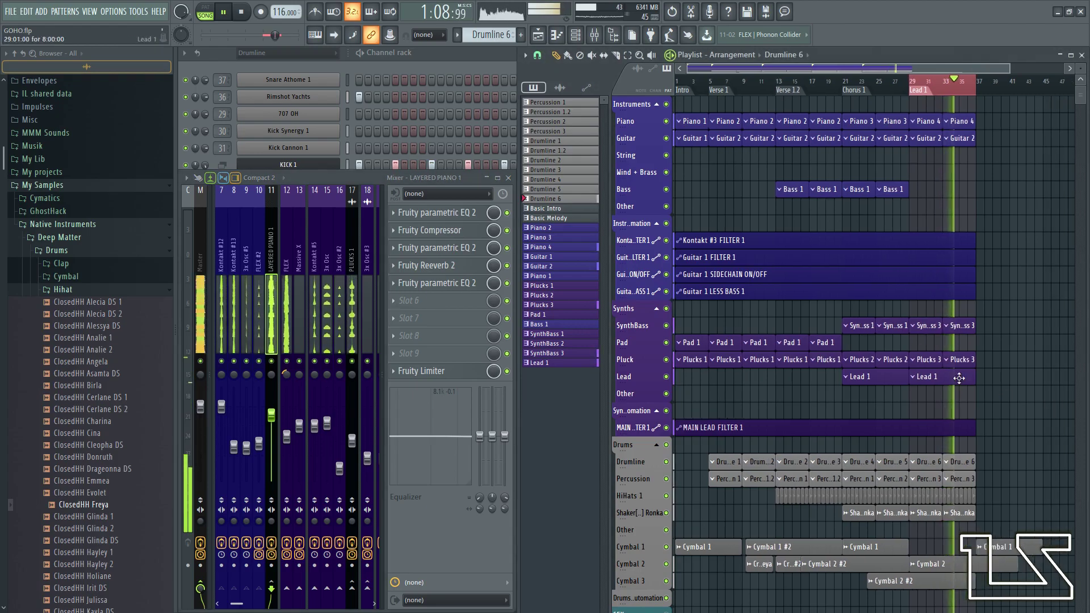
scroll(959, 382, "up", 3)
scroll(962, 369, "down", 5)
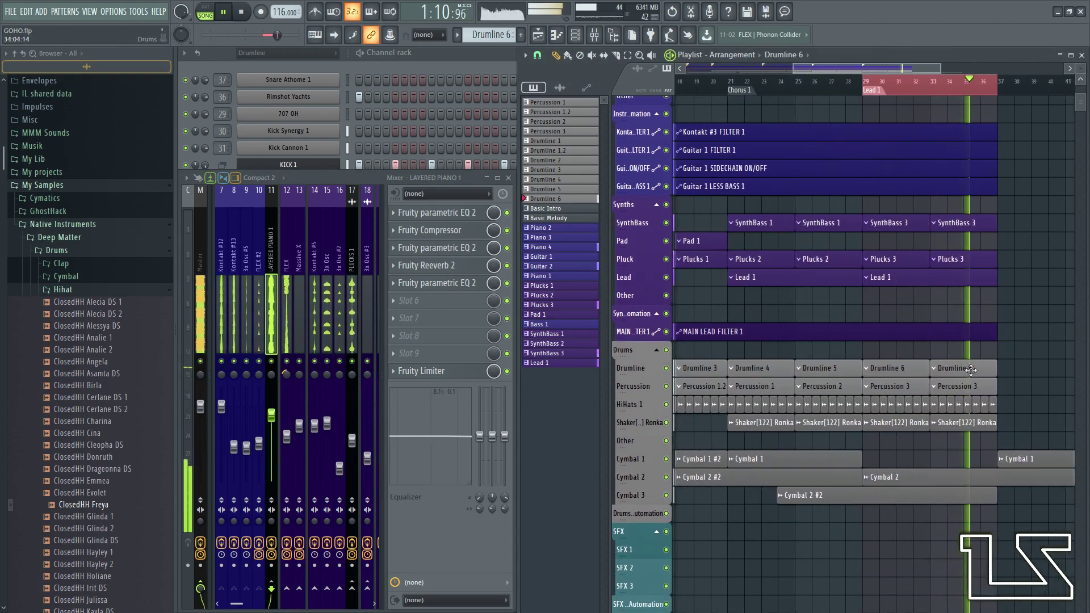
left_click_drag(1010, 377, 915, 441)
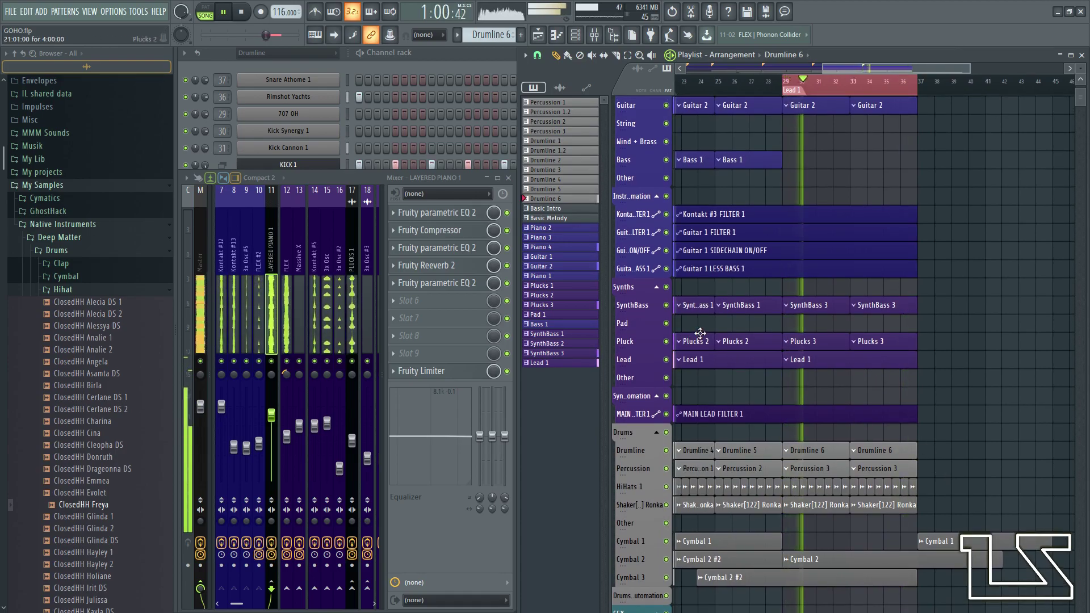
- Dip band 4 of the Master Parametric EQ 2 by about 1.6 dB near 340 Hz and slightly boost a treble band during playback
key("space")
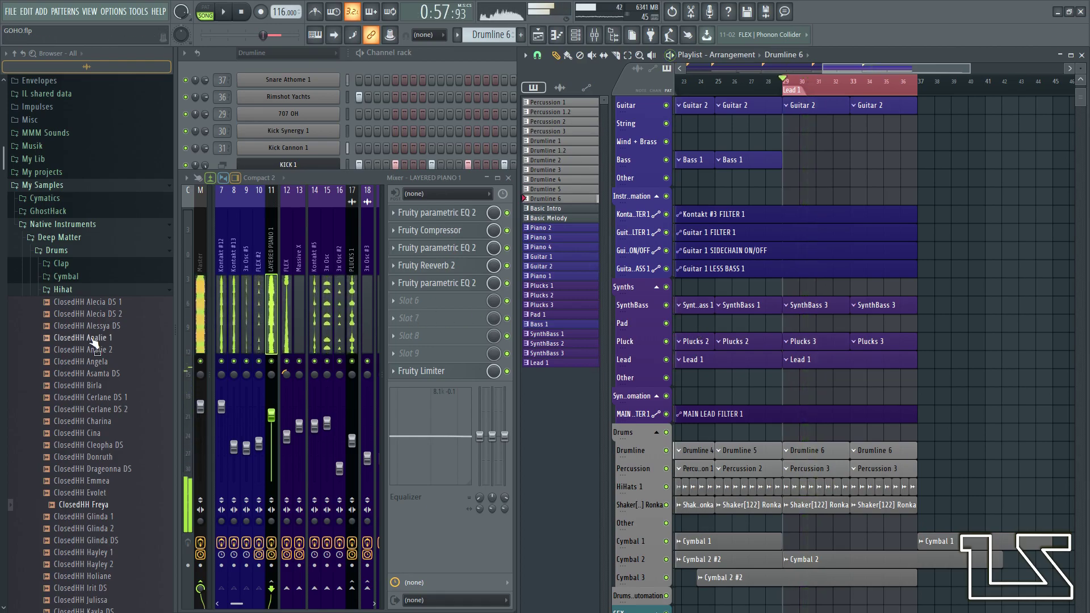
left_click(199, 295)
left_click(437, 353)
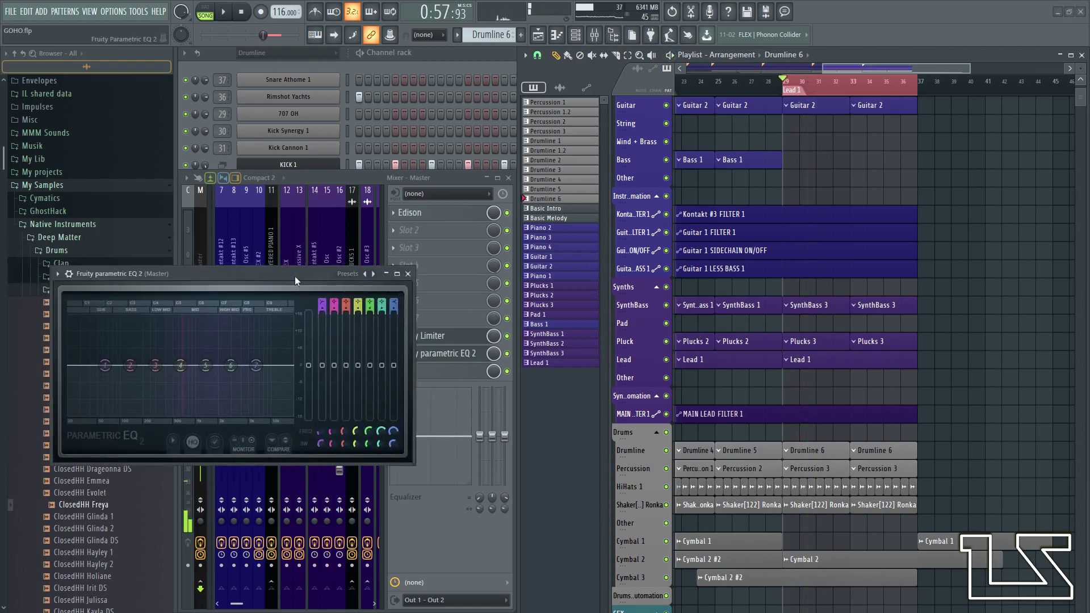
left_click_drag(259, 274, 699, 243)
key("space")
left_click_drag(618, 334, 589, 338)
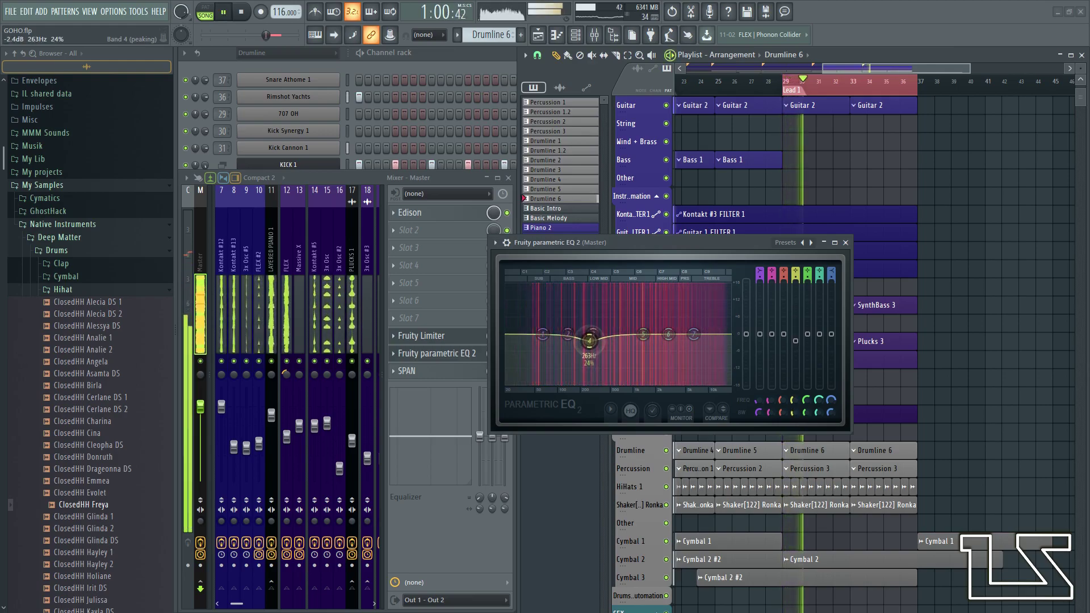
scroll(588, 340, "up", 4)
left_click_drag(588, 339, 600, 318)
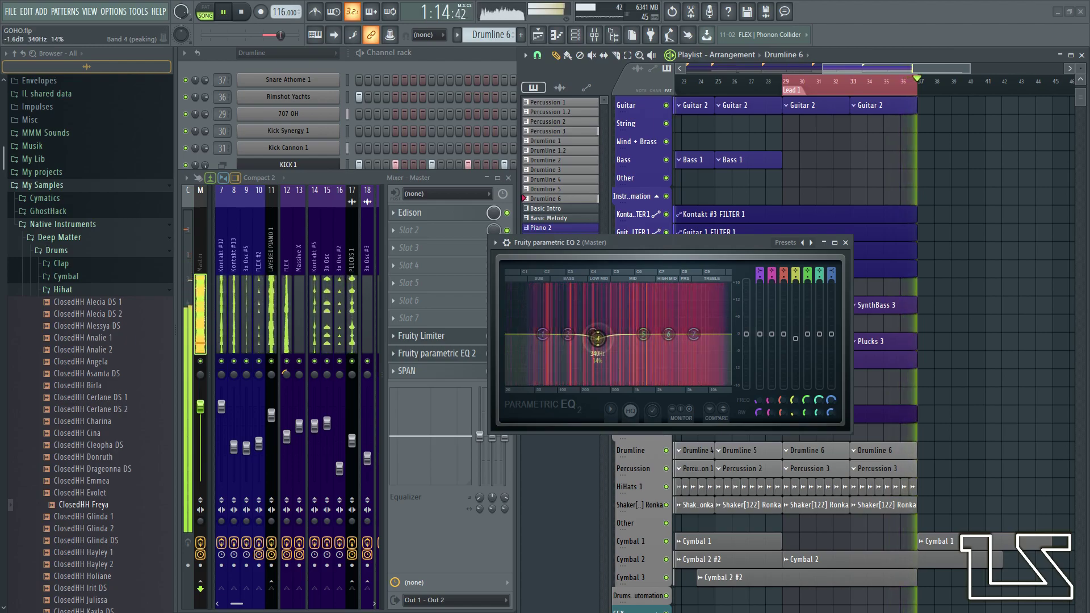
left_click_drag(668, 334, 697, 331)
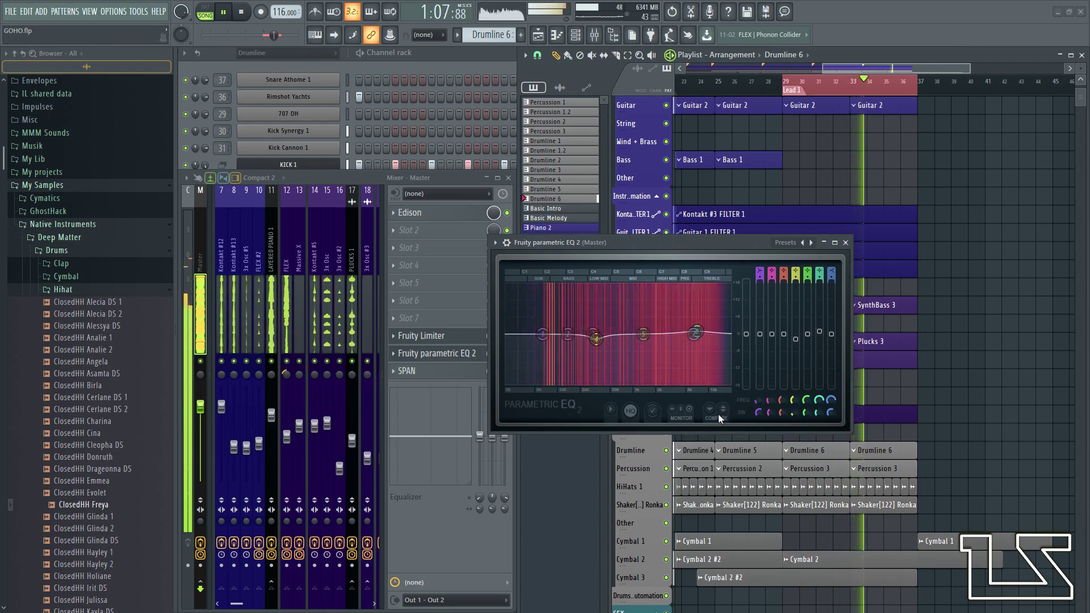
left_click_drag(681, 241, 0, 275)
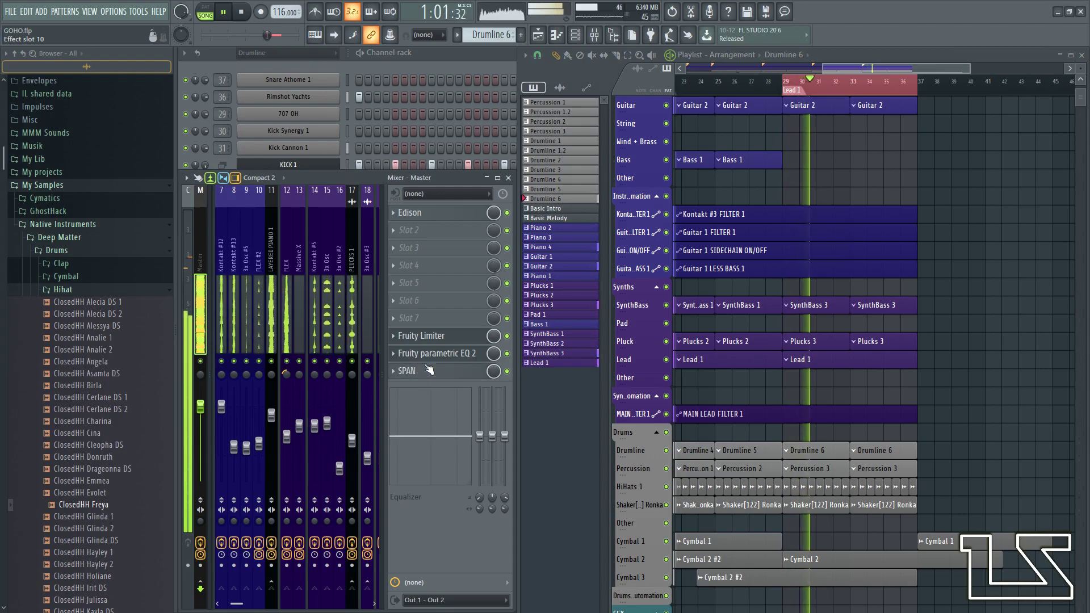
- Check the KICK 1 and LEAD BASS mixer tracks while the lead section plays, and stop playback
scroll(796, 298, "down", 3)
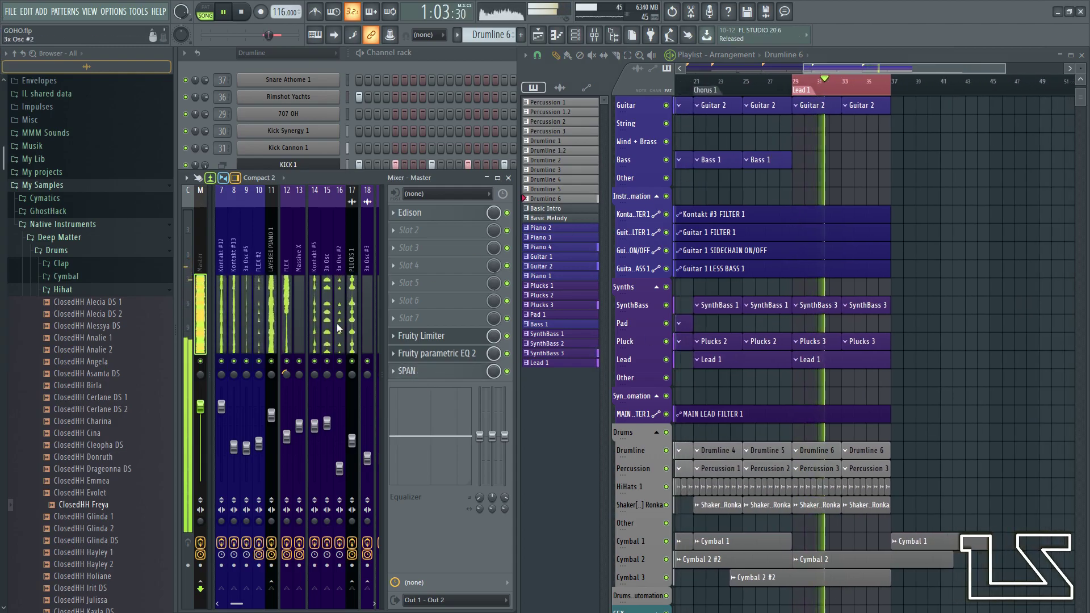
left_click(376, 319)
left_click(374, 319)
left_click(344, 338)
mouse_move(363, 333)
left_mouse_down()
mouse_move(401, 326)
mouse_move(383, 334)
left_mouse_up()
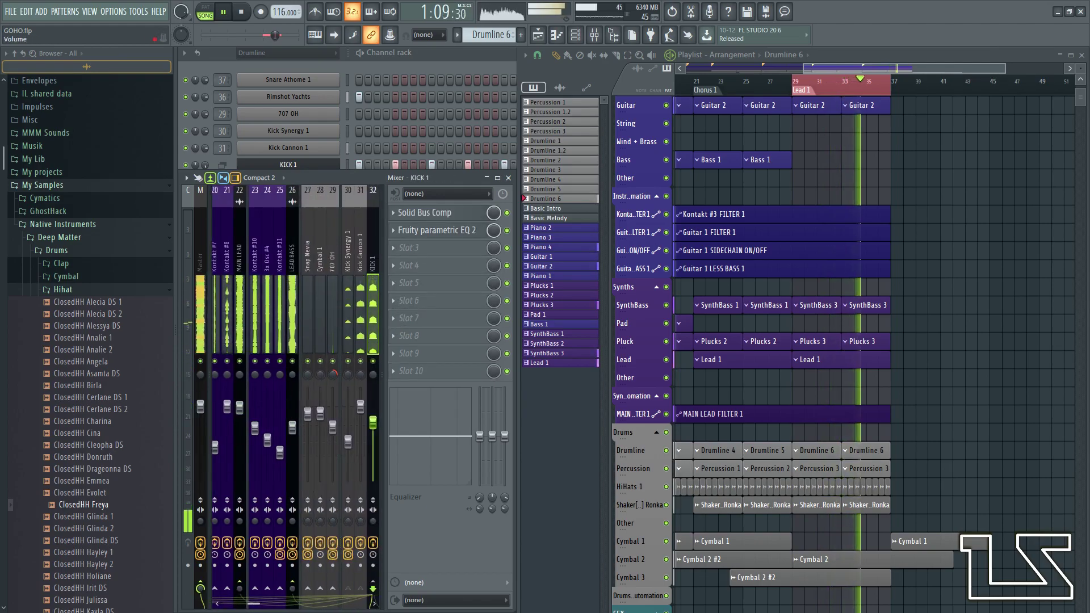
left_click(292, 425)
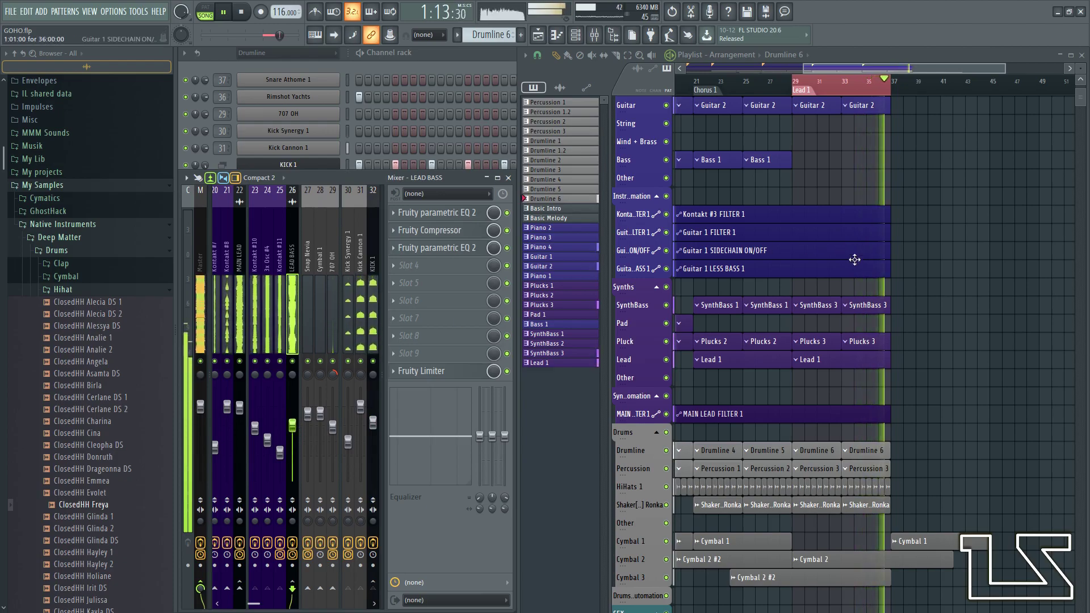
left_click_drag(876, 285, 984, 303)
key("space")
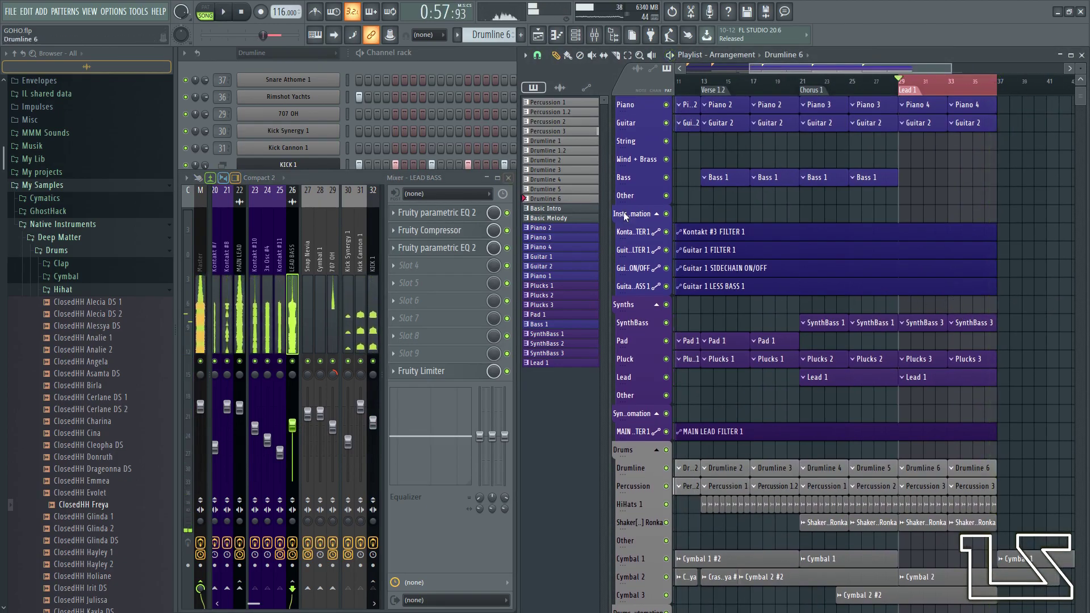
- Slightly raise the main level in the slot 6 Parametric EQ 2 of the Guitar 1 mixer track during playback
scroll(817, 288, "down", 3)
left_click(253, 310)
left_click_drag(242, 305, 49, 321)
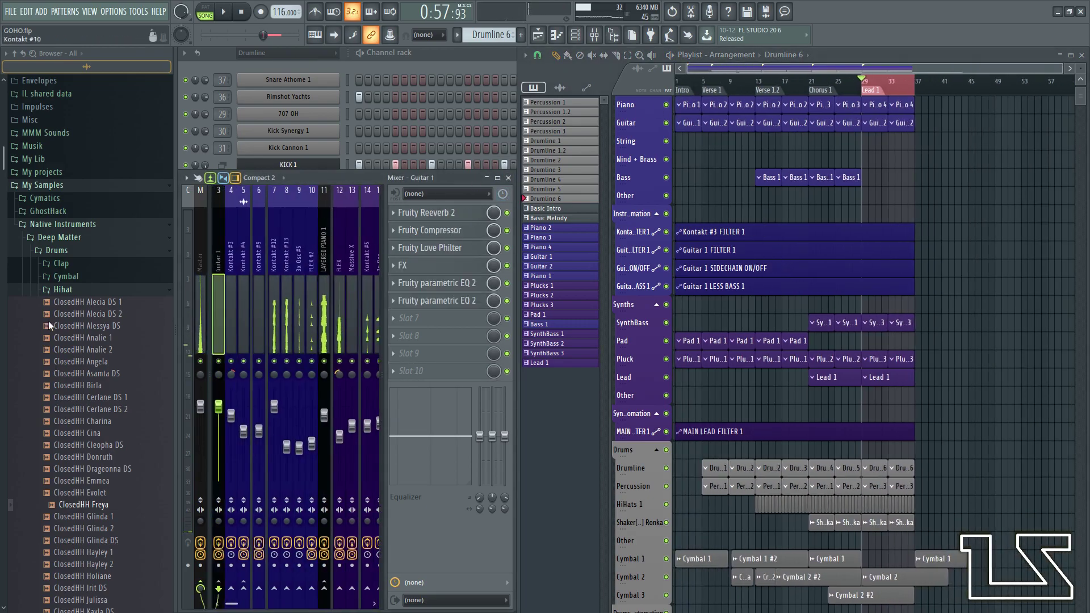
key("space")
mouse_move(247, 340)
left_mouse_down()
mouse_move(119, 330)
mouse_move(236, 328)
left_mouse_up()
left_click(242, 331)
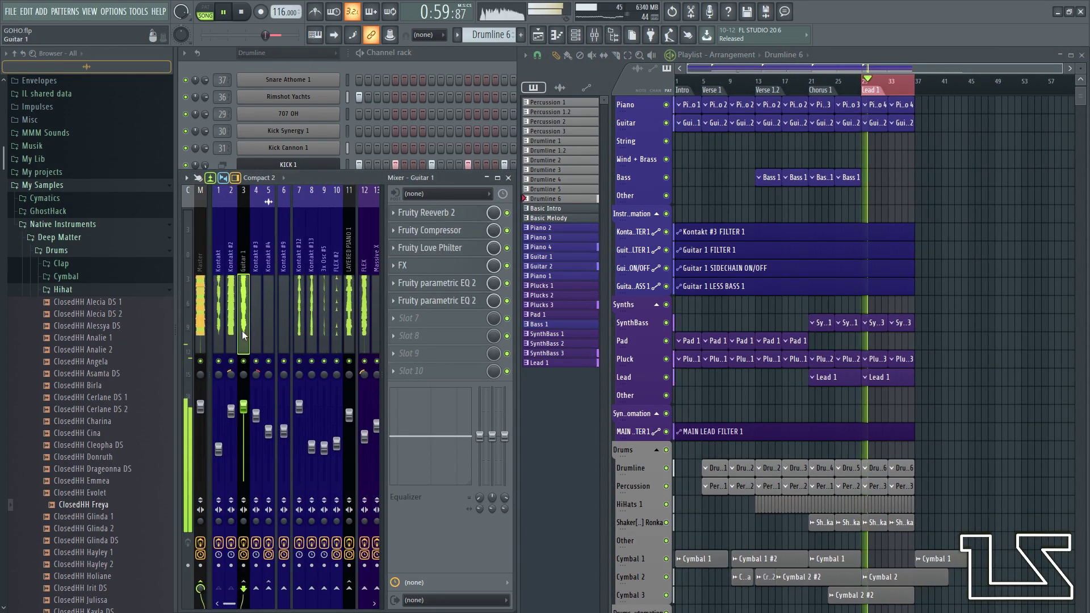
left_click(458, 318)
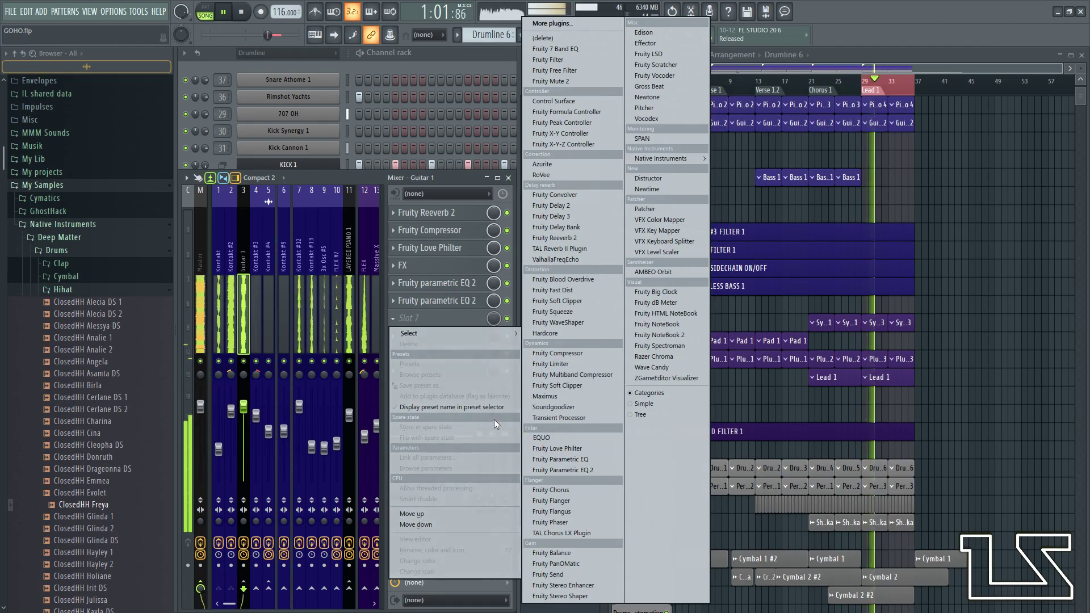
left_click(251, 323)
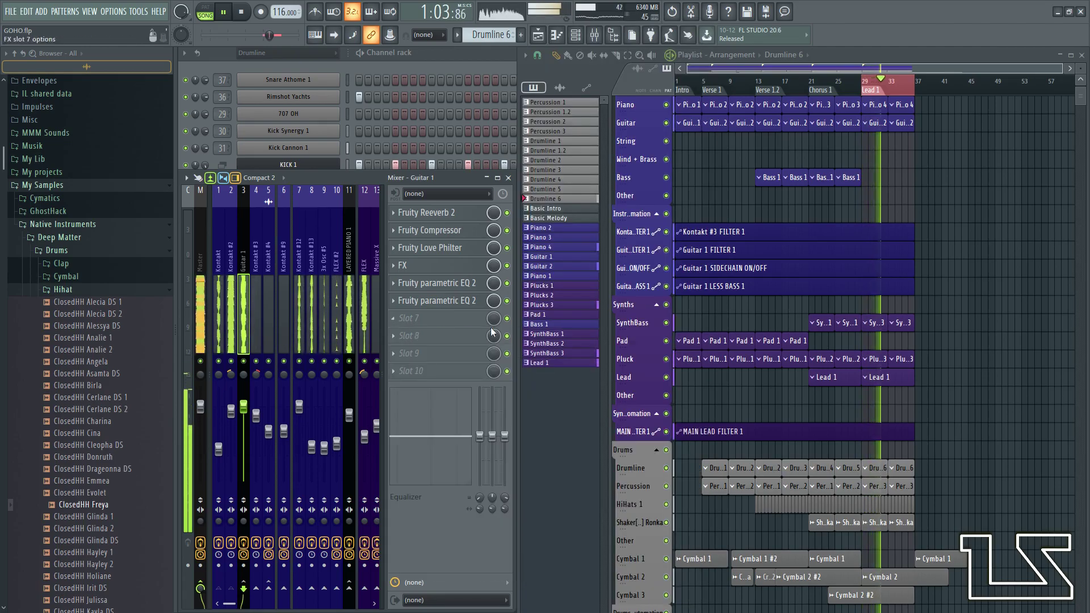
left_click(477, 302)
left_click_drag(757, 431, 759, 426)
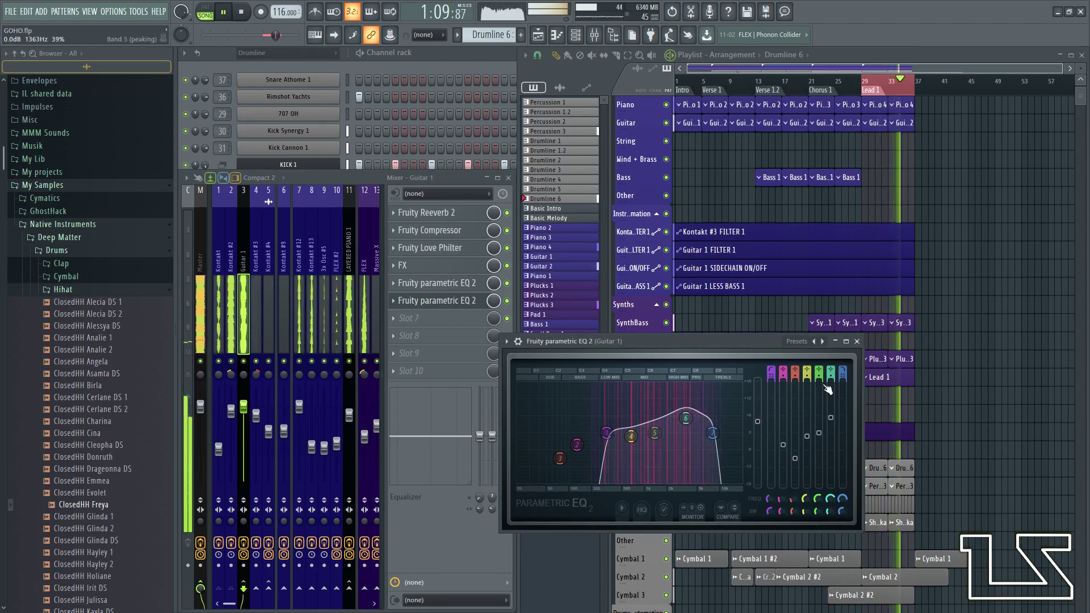
left_click(857, 342)
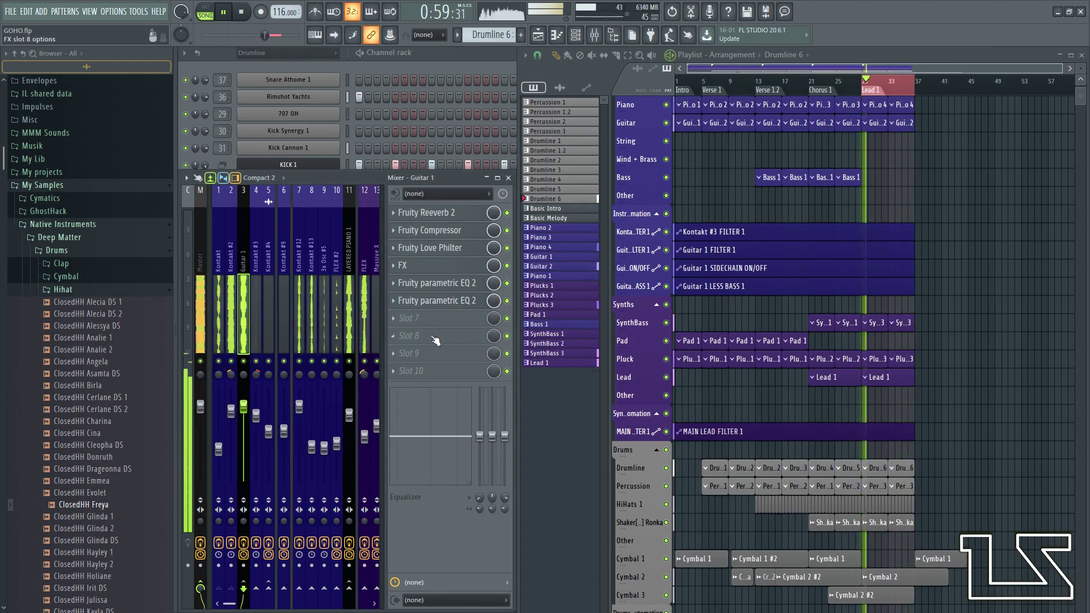
- Nudge the band 7 low-pass slightly higher in frequency in the Parametric EQ 2 of the Clap Holly mixer track
left_click(586, 88)
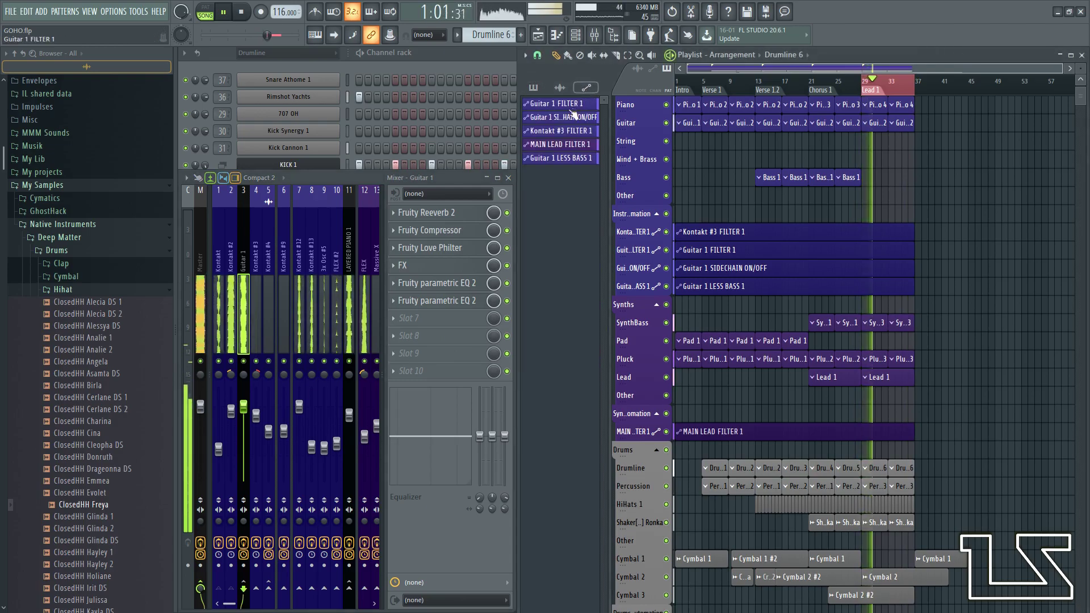
left_click_drag(364, 313, 348, 334)
left_click(265, 324)
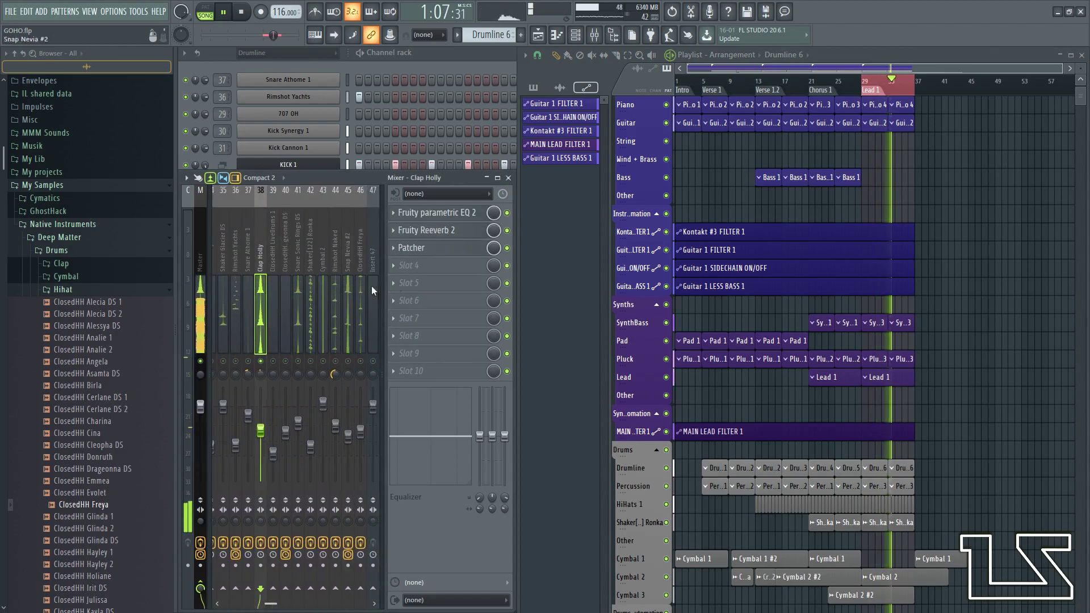
left_click(448, 213)
left_click_drag(445, 228, 448, 228)
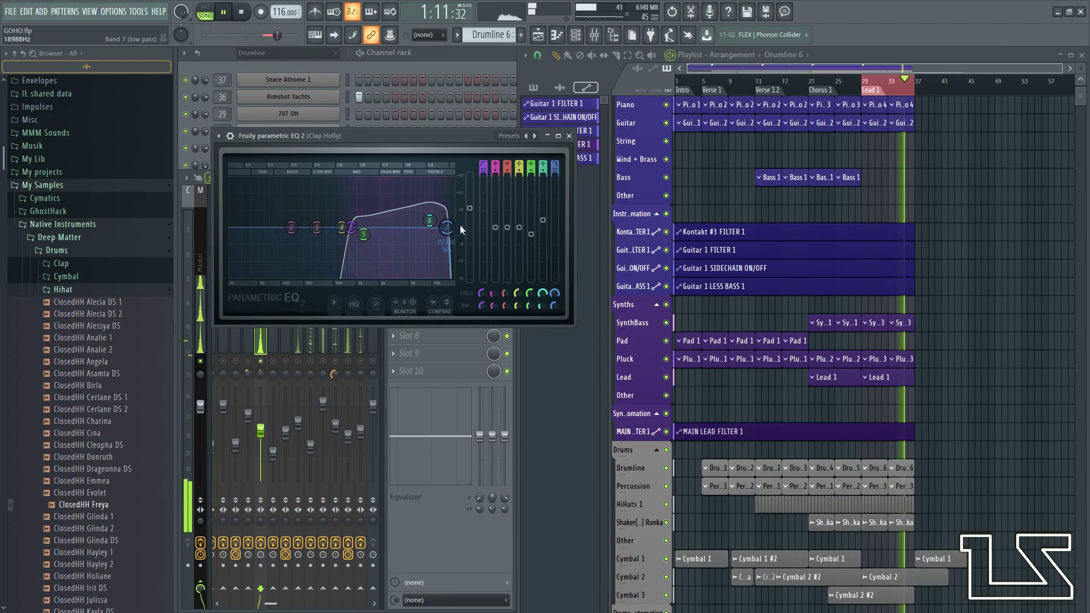
left_click(570, 136)
- Check the band 7 low-pass in the Parametric EQ 2 of the Snare Sonic Rings DS mixer track
left_click(309, 295)
left_click(299, 290)
left_click(444, 214)
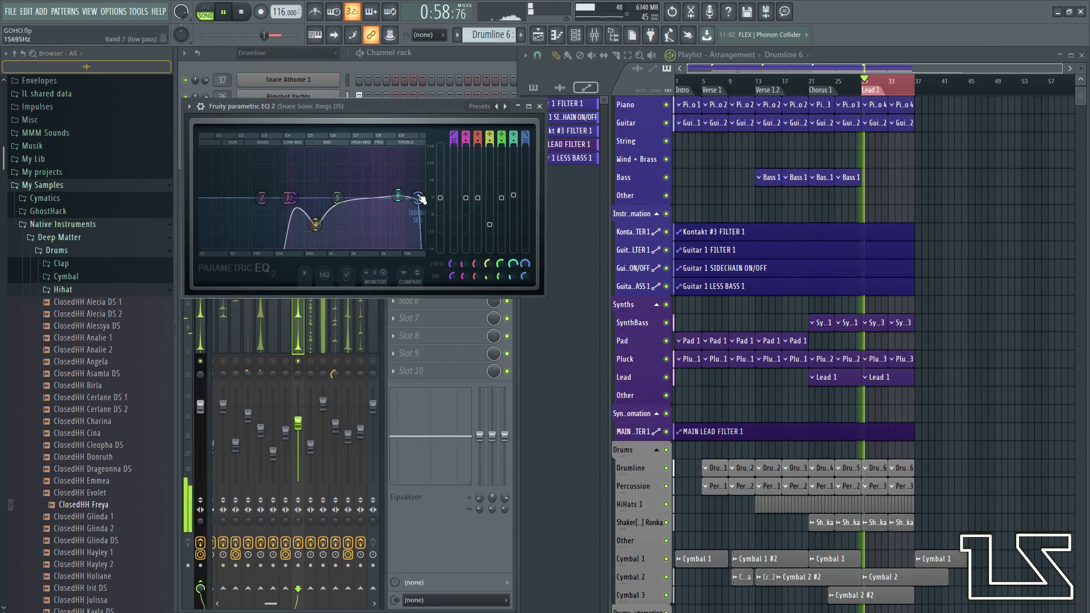
left_click(539, 106)
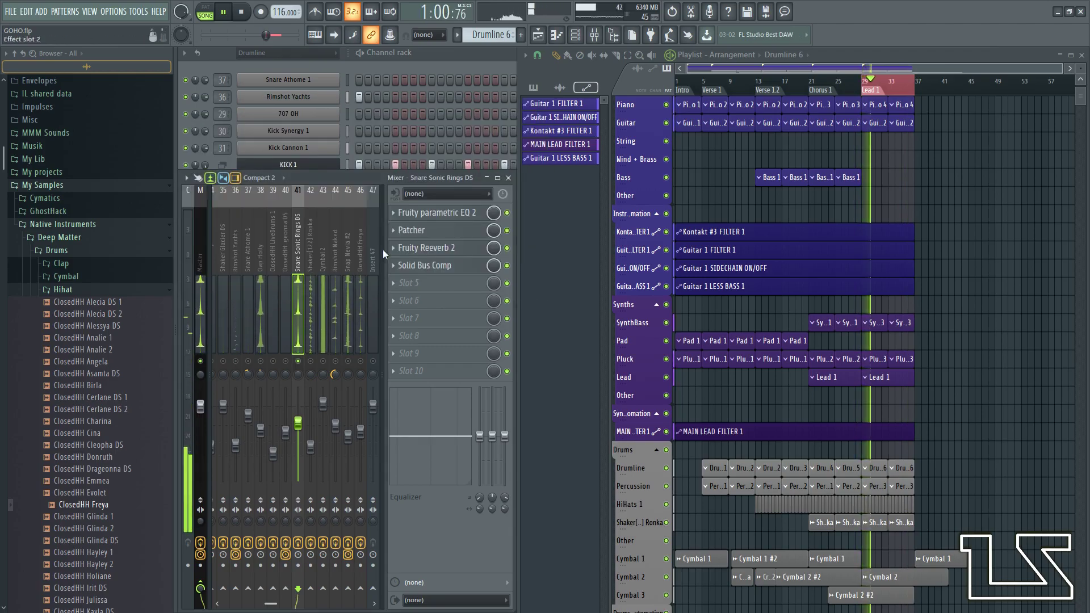
- Check the Parametric EQ 2 of the Snap Nevia #2 mixer track and re-enable all mixer tracks
left_click(351, 325)
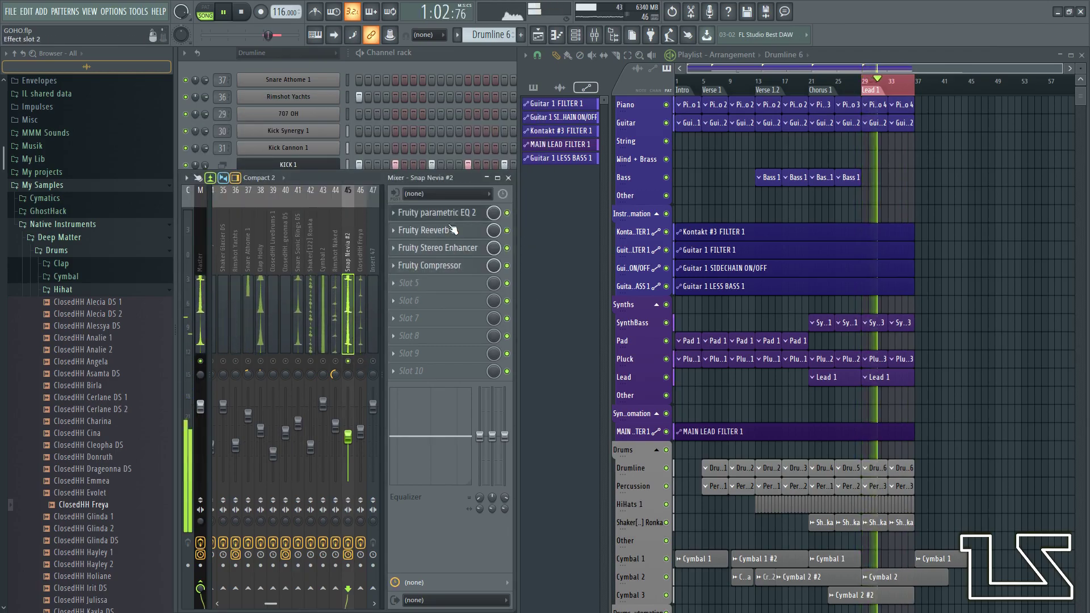
left_click(448, 214)
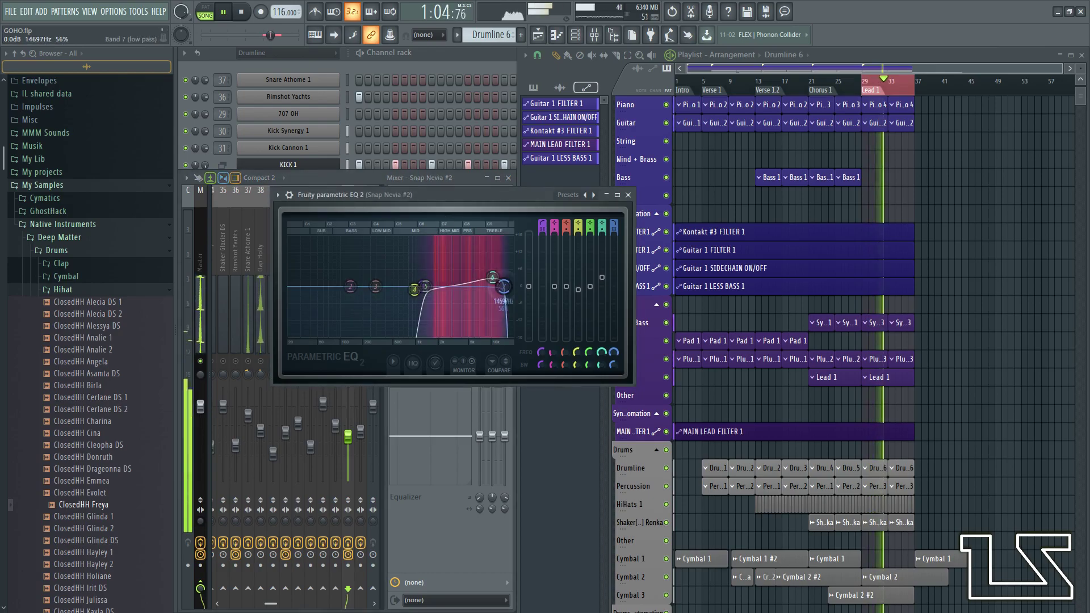
left_click(627, 195)
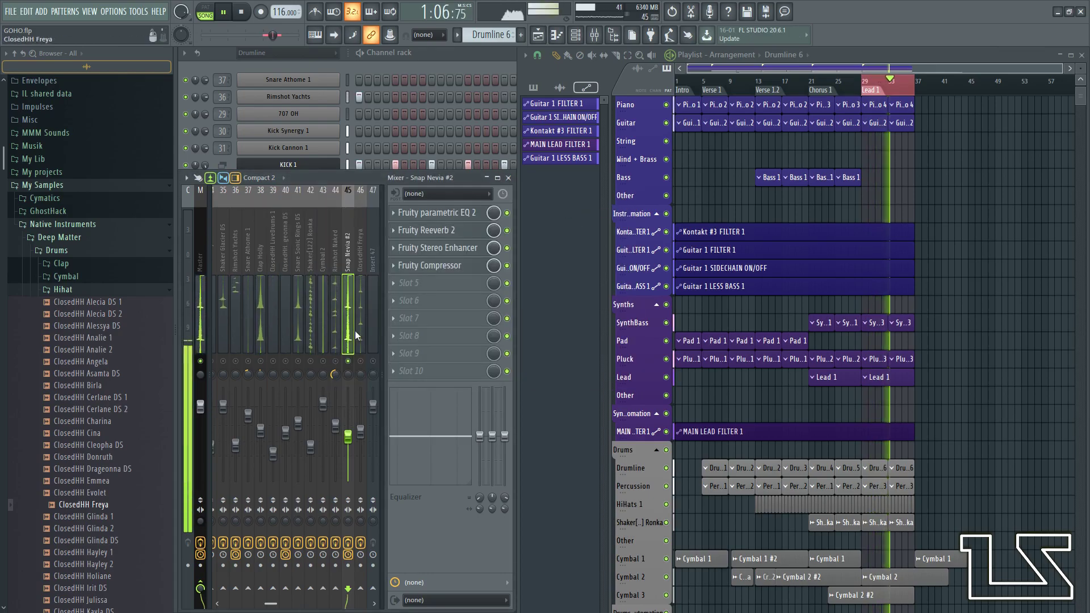
right_click(327, 359)
right_click(328, 360)
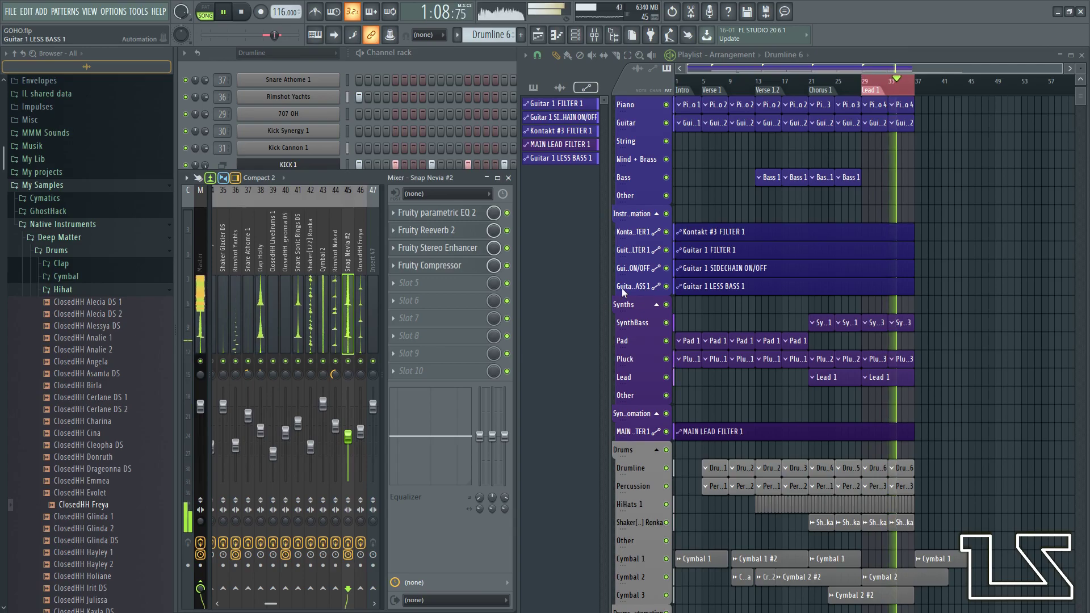
- Review the lead section's clips in the playlist and play the whole arrangement from the intro
scroll(797, 312, "down", 3, "alt")
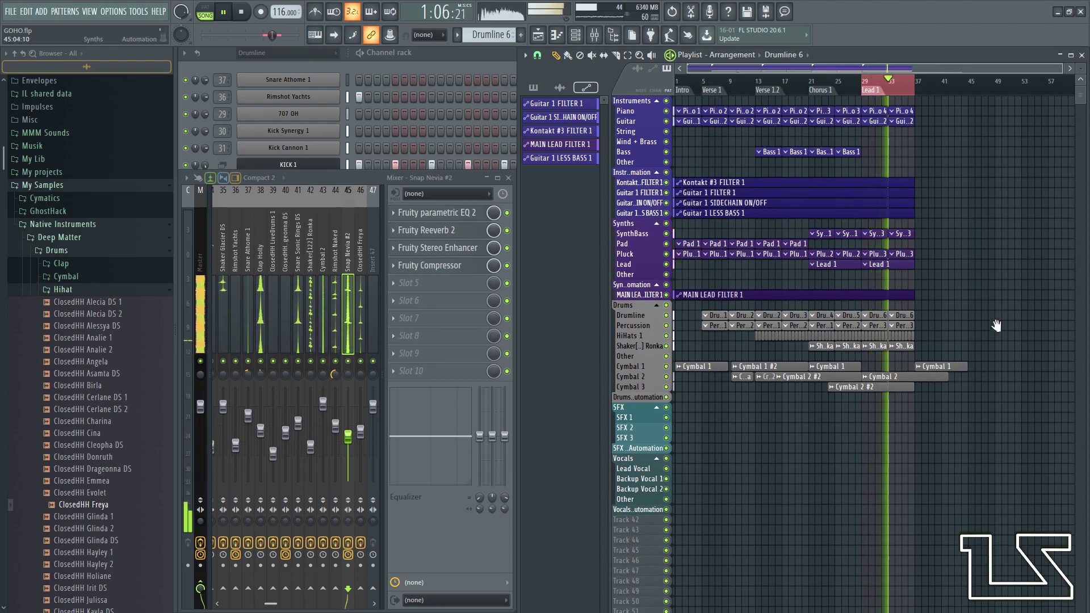
scroll(992, 317, "up", 1)
scroll(904, 410, "up", 3)
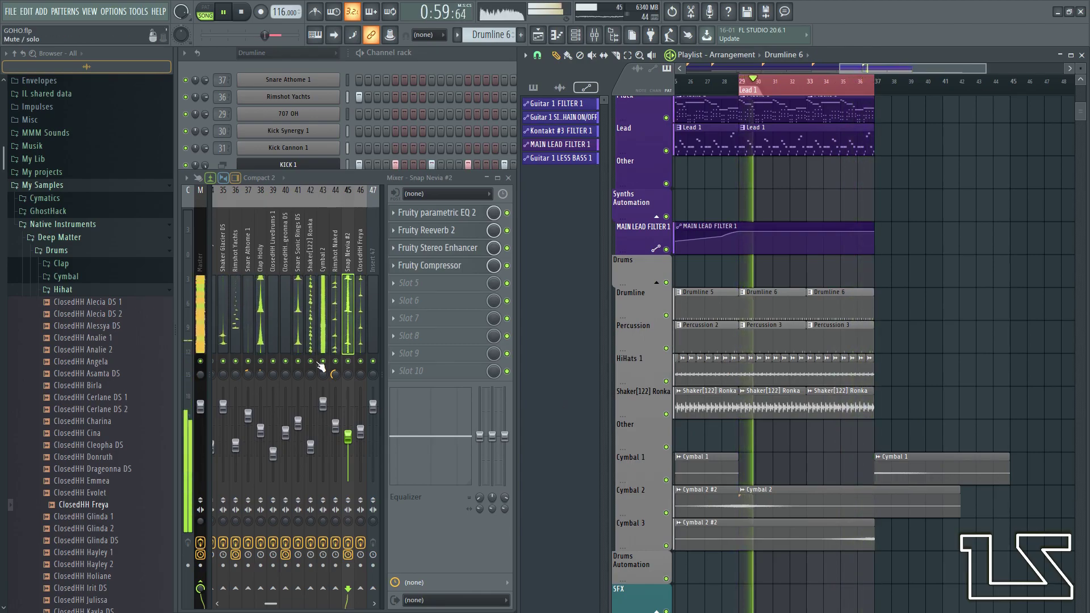
key("space")
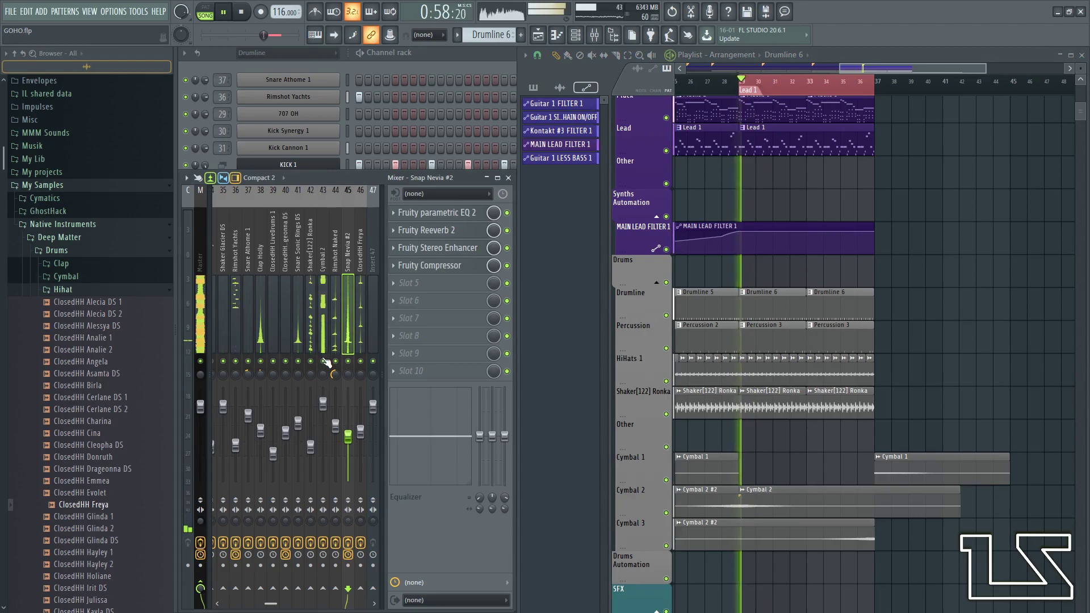
scroll(778, 202, "down", 4)
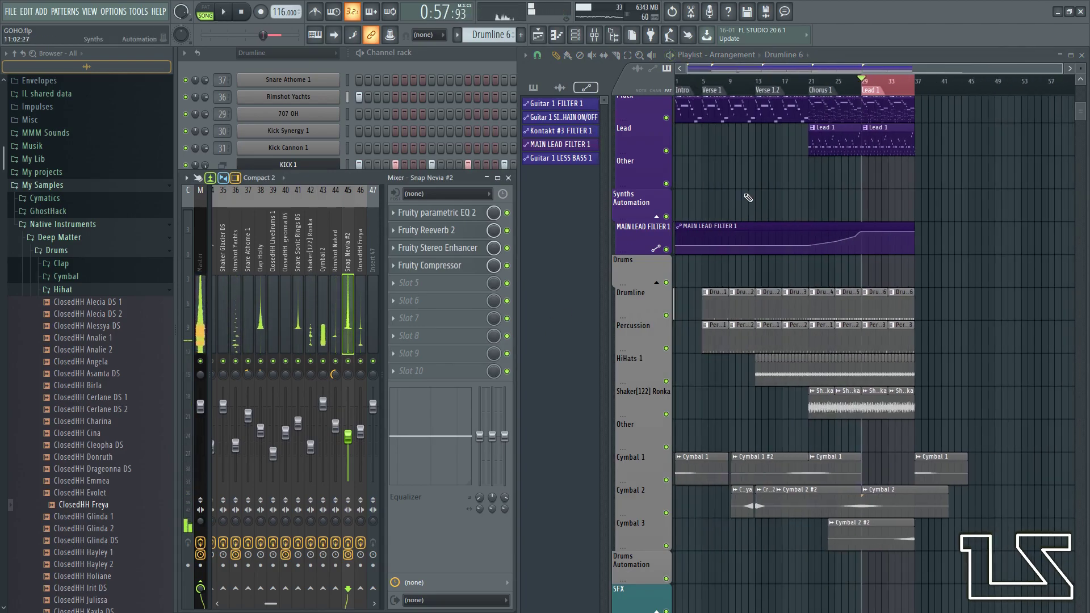
scroll(760, 186, "up", 2)
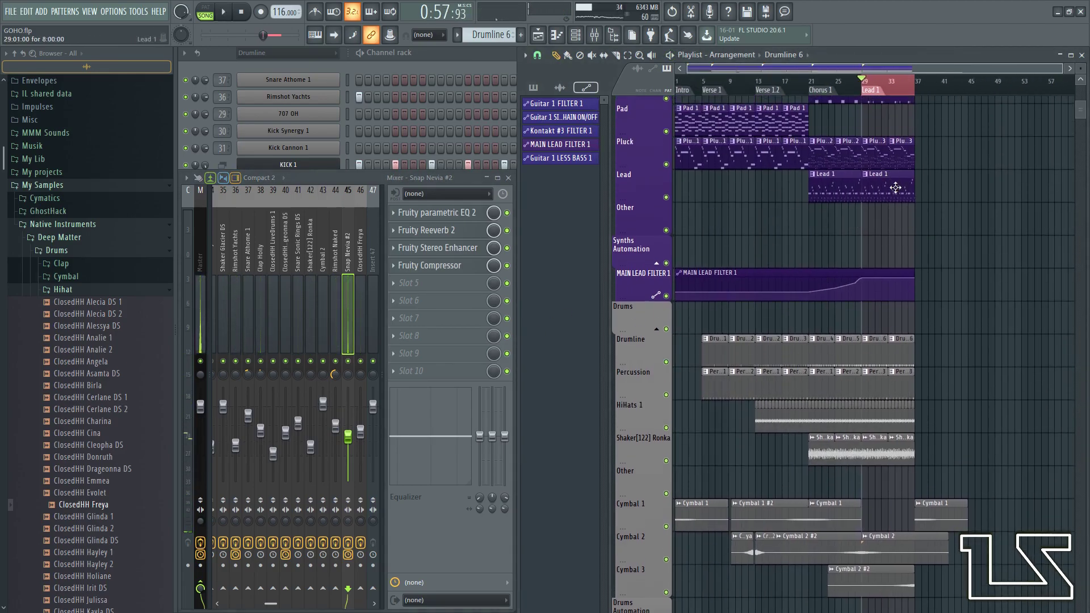
scroll(895, 186, "down", 2)
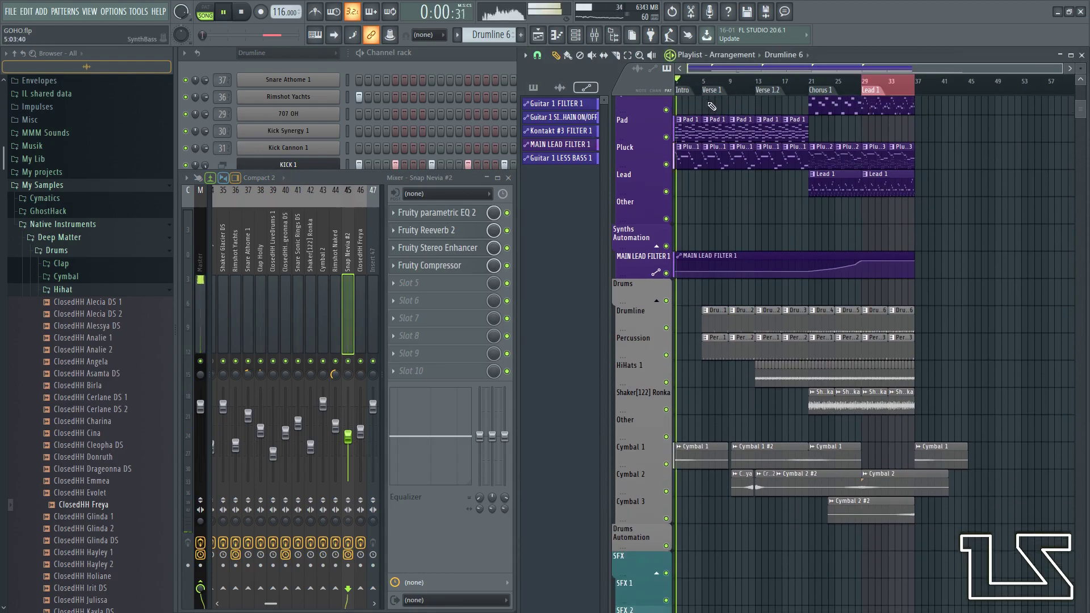
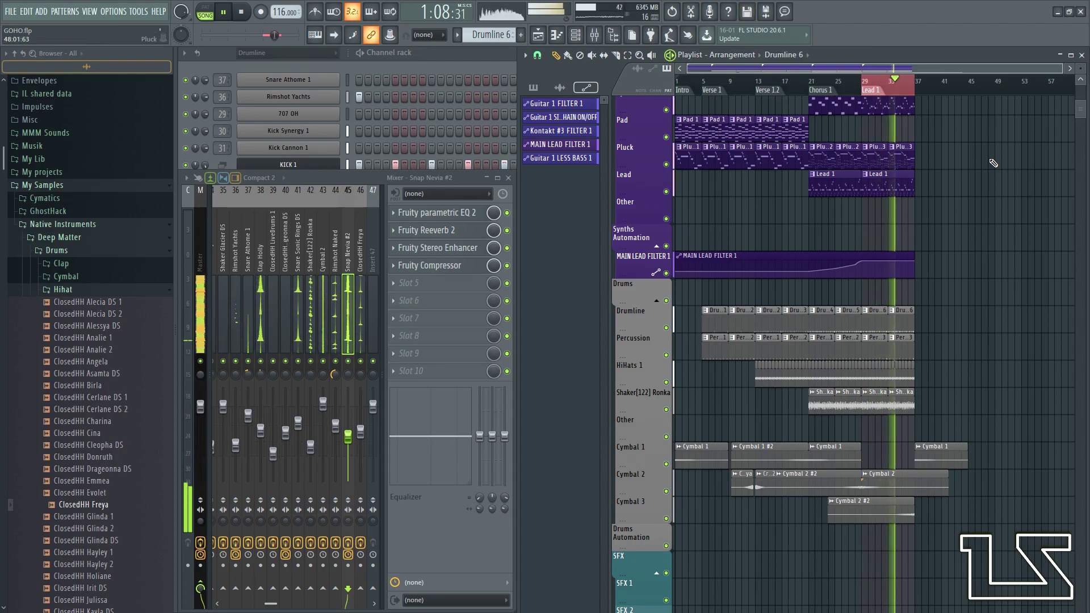
- Raise the bar 29 point of the Kontakt #3 FILTER 1 automation to about 48% and replay from bar 27
scroll(886, 250, "up", 5)
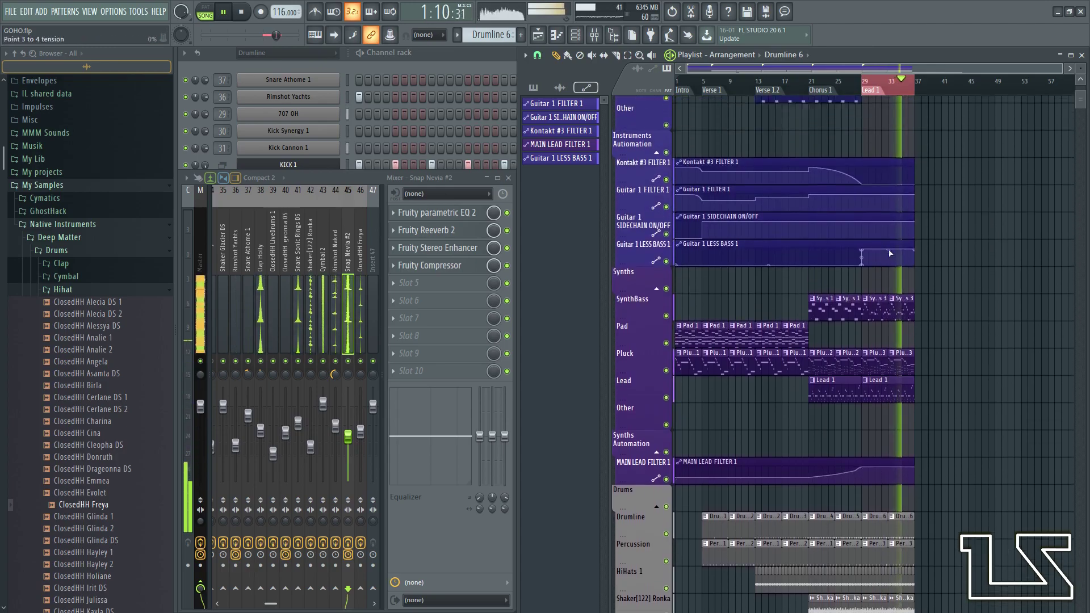
scroll(891, 272, "up", 4)
scroll(899, 293, "up", 4)
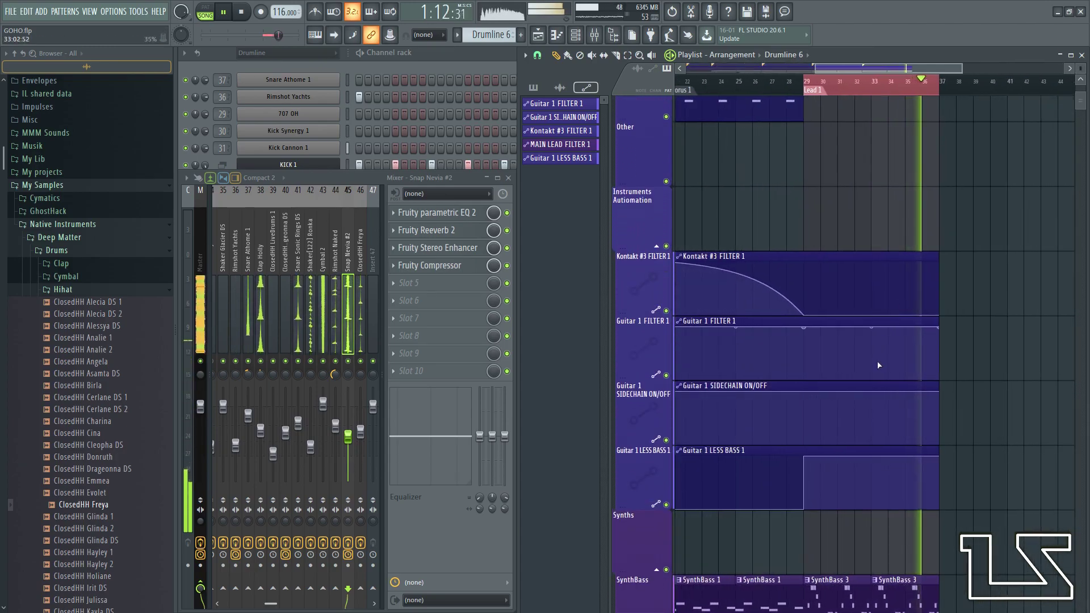
left_click(770, 96)
key("space")
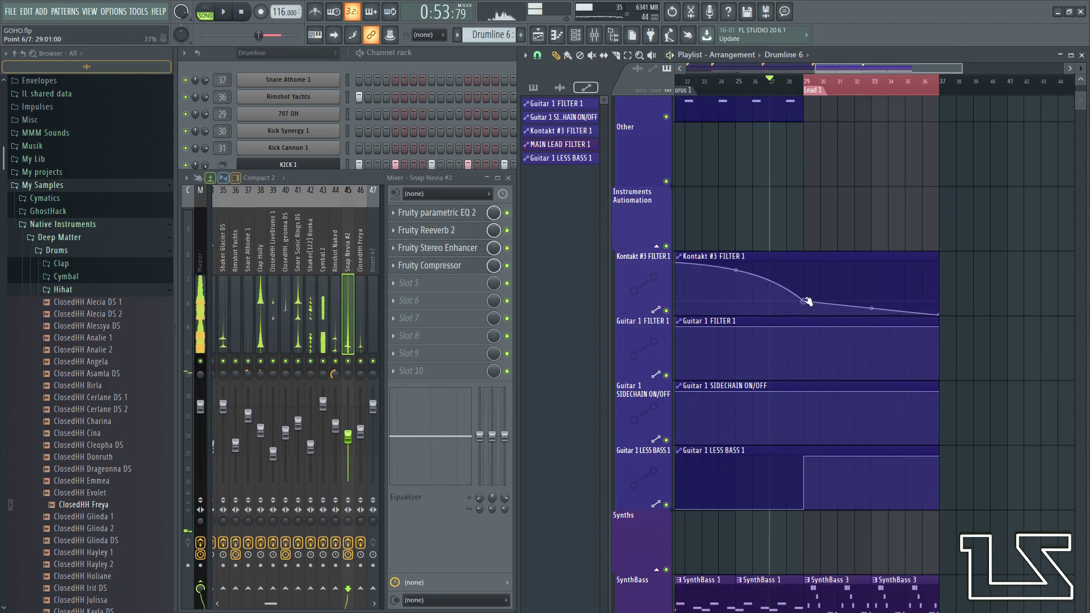
left_click(805, 290)
key("space")
- Copy the bar 29 point's value to the last point of the Kontakt #3 FILTER 1 automation to keep the lead section level
right_click(805, 290)
left_click(835, 471)
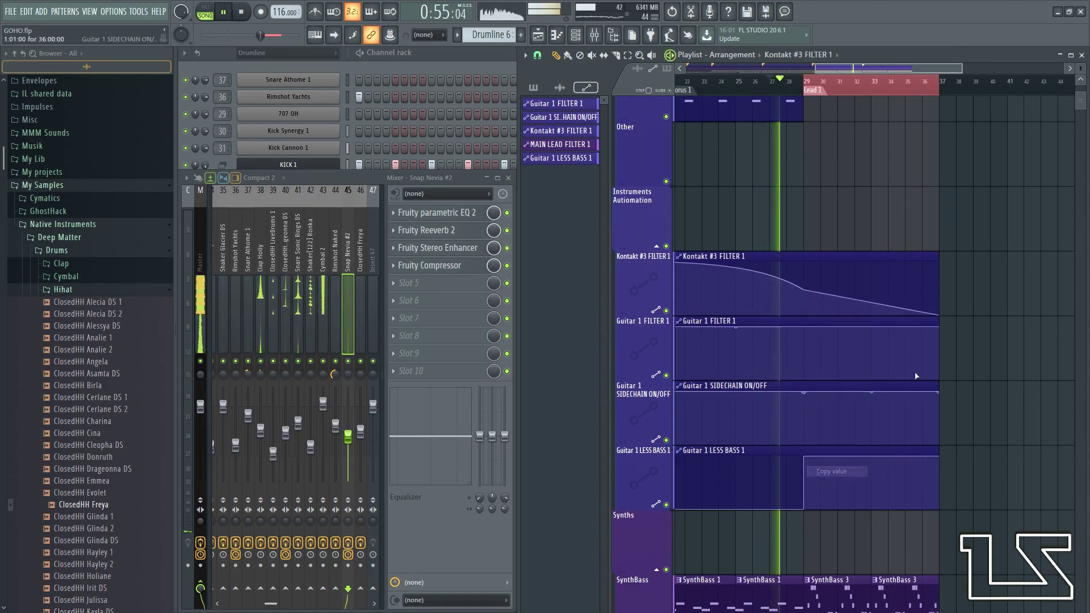
right_click(939, 310)
left_click(971, 503)
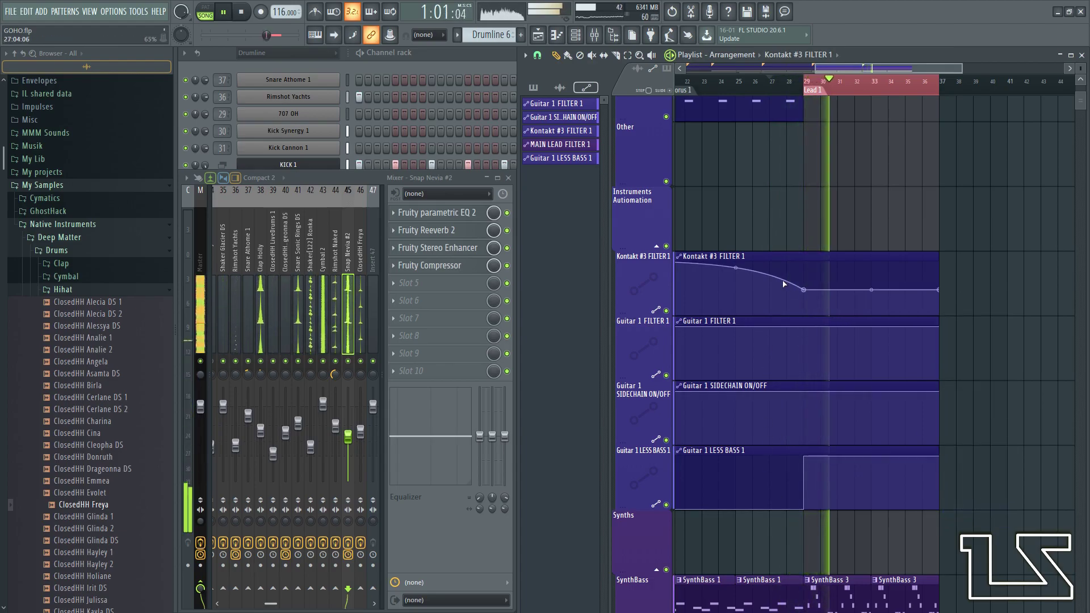
left_click_drag(871, 290, 850, 268)
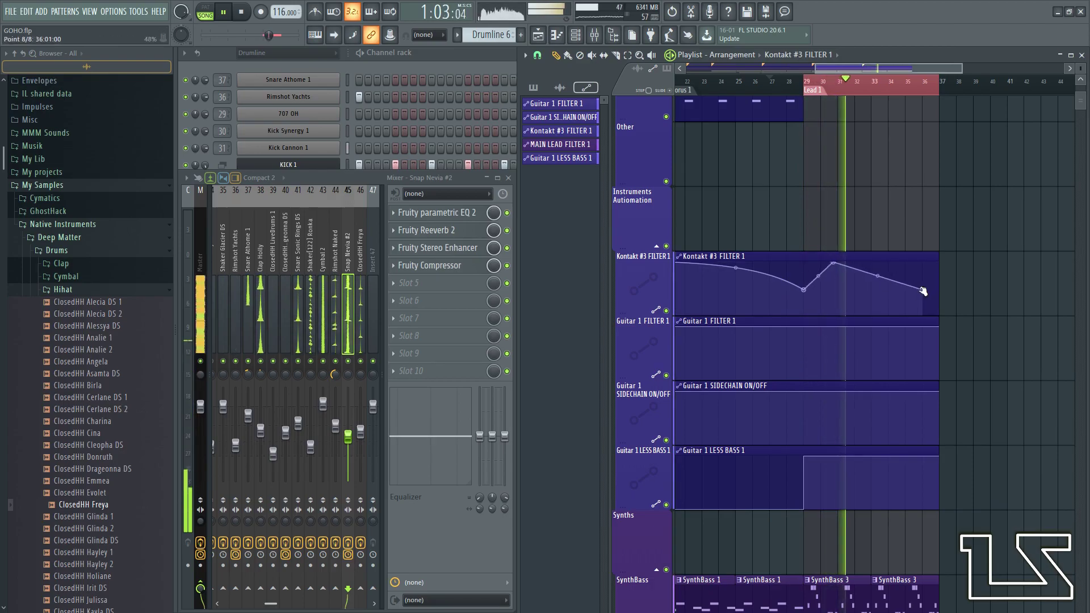
left_click(870, 285)
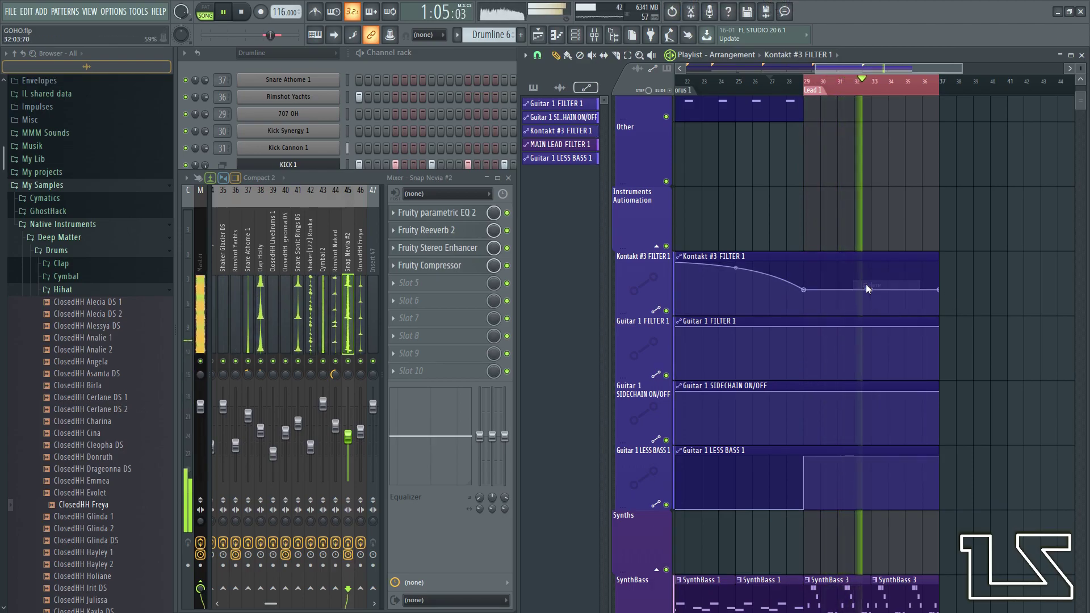
- Solo the Kontakt #3 mixer track, listen to the transition from bar 27 into the lead, and re-enable all tracks
left_click(274, 340)
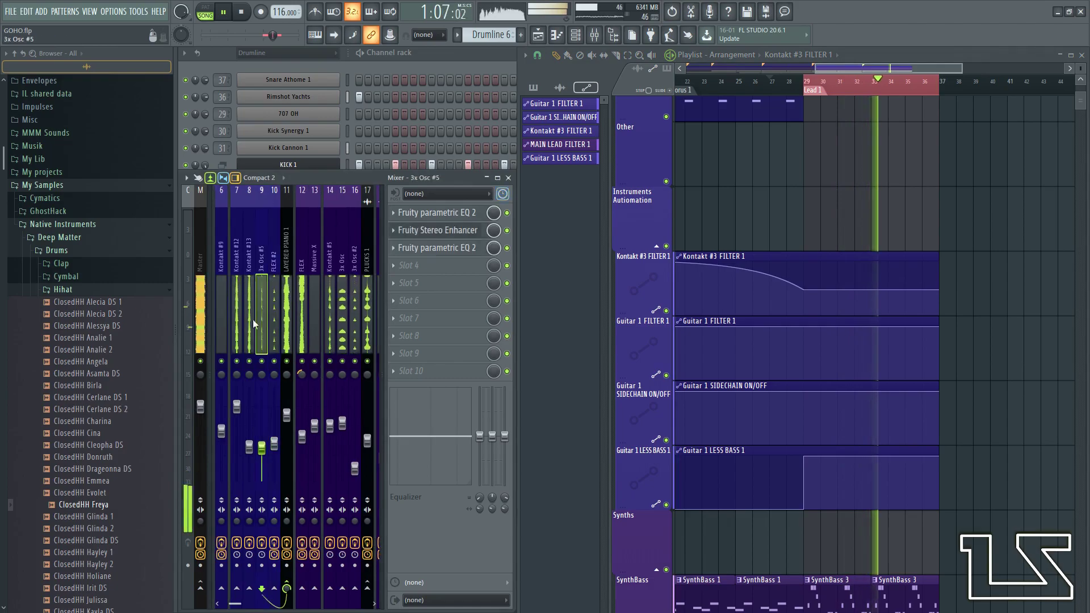
scroll(261, 323, "up", 9)
right_click(256, 361)
key("space")
key("space")
left_click(261, 296)
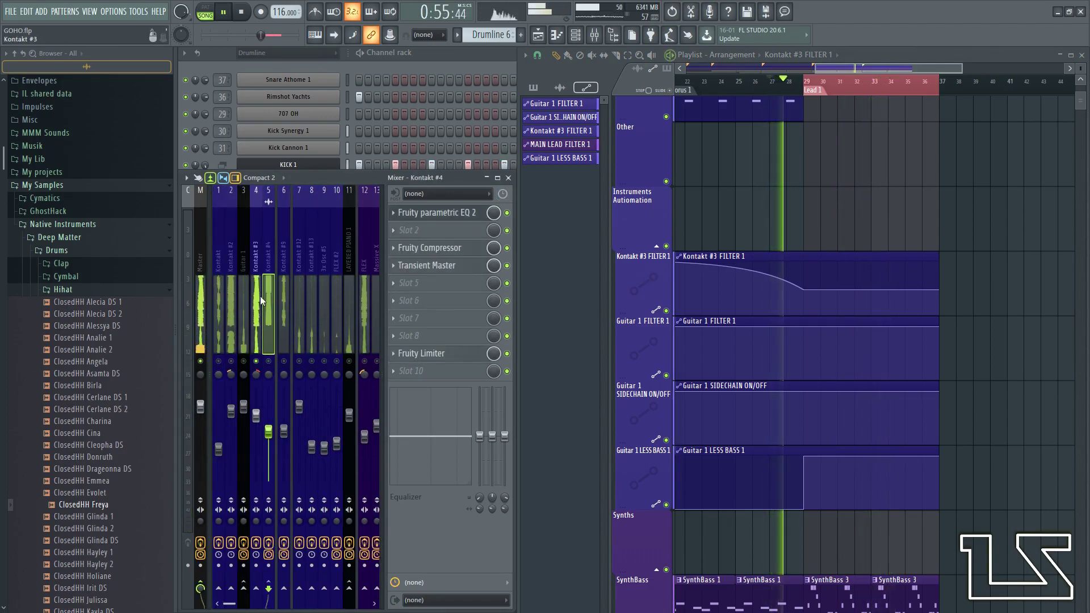
key("space")
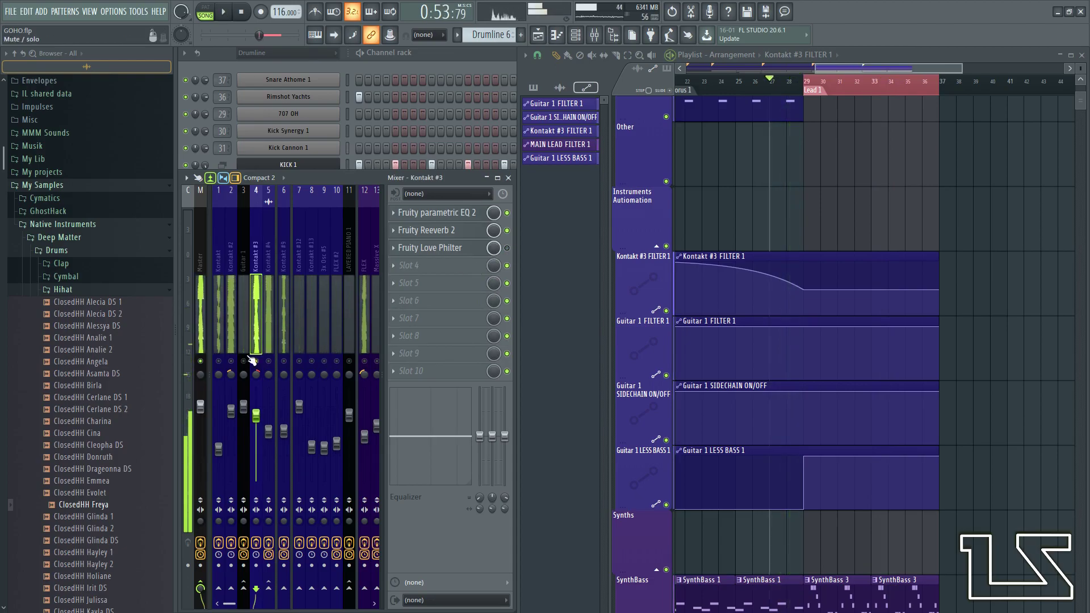
right_click(257, 361)
key("space")
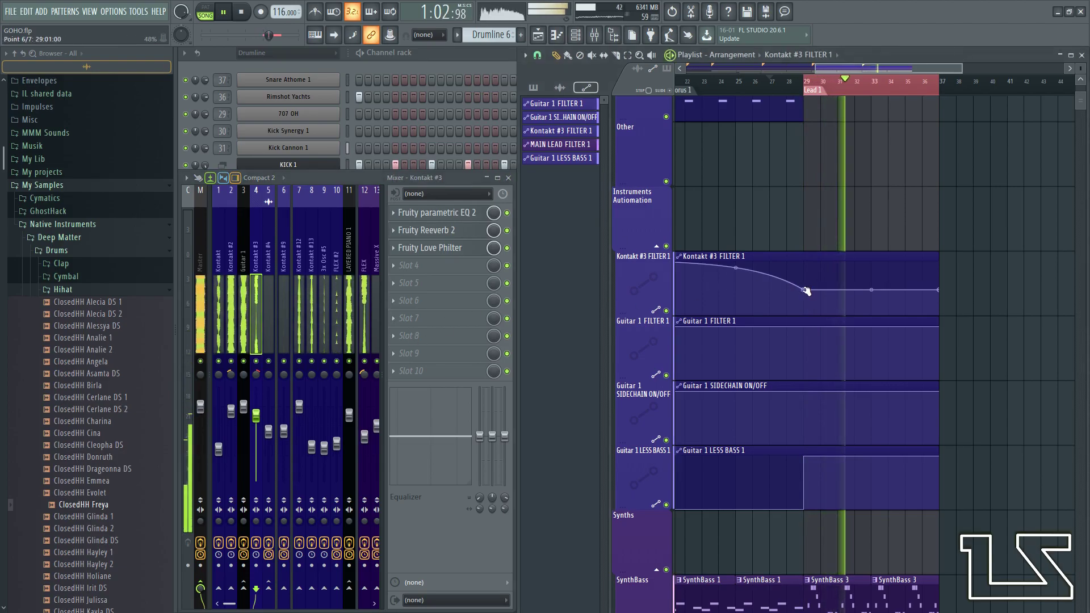
- Lower the bar 29 point of the Kontakt #3 FILTER 1 automation slightly and copy its value to the clip's last point
left_click_drag(805, 294, 804, 299)
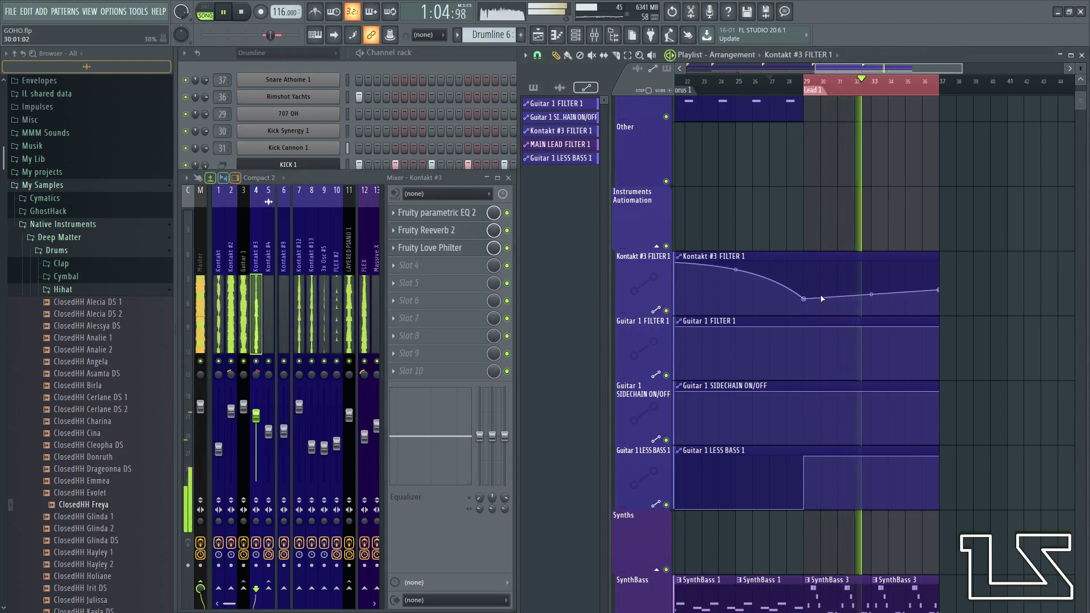
right_click(805, 299)
left_click(826, 479)
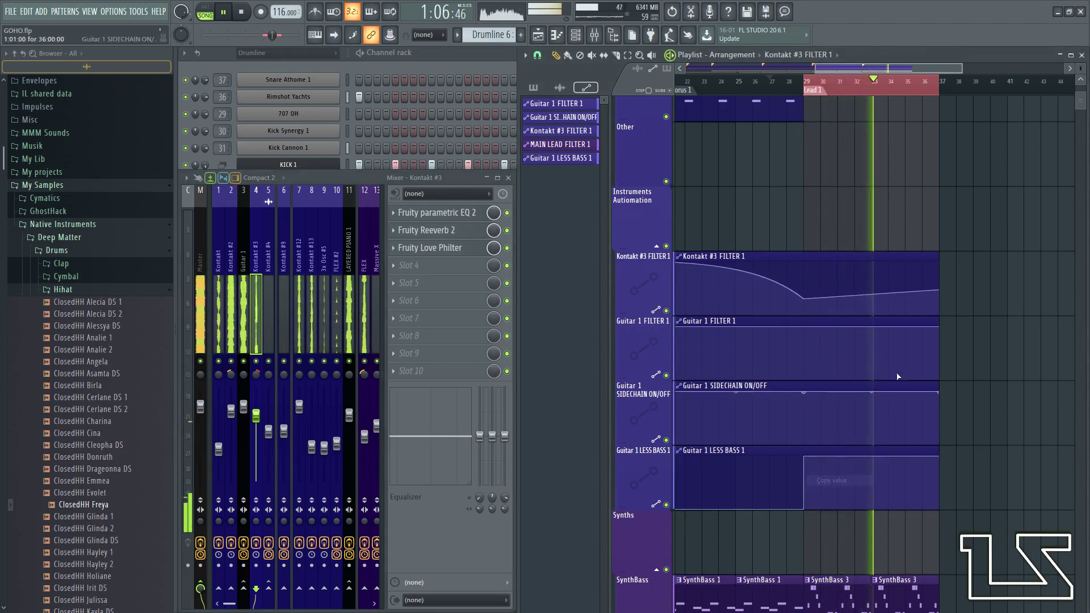
right_click(938, 290)
left_click(966, 482)
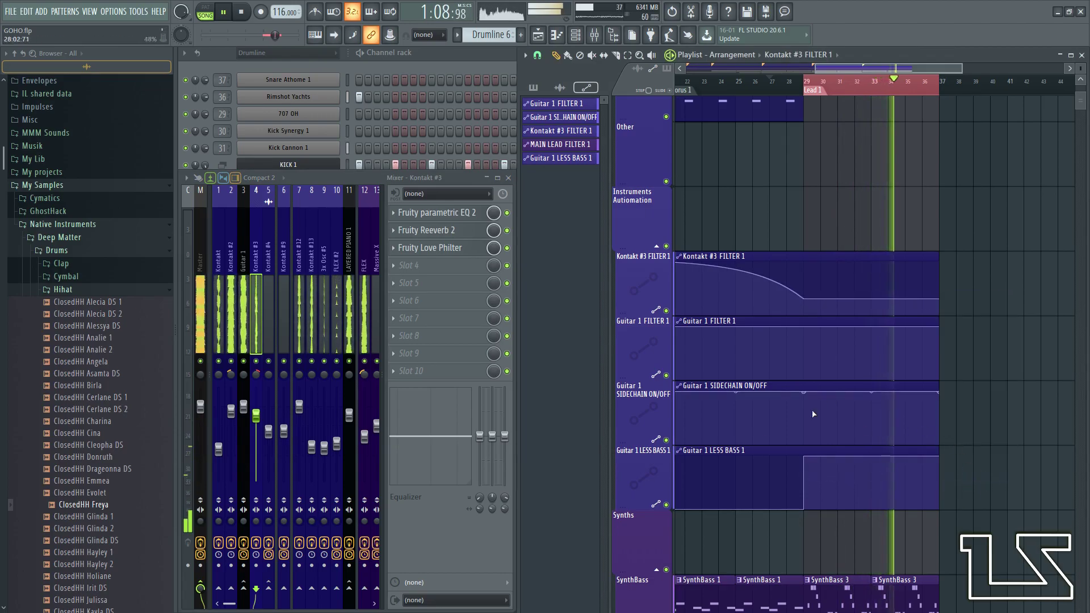
- Check the Fruity Limiter on the soloed LAYERED PIANO 1 mixer track over the lead section and re-enable all tracks
scroll(990, 347, "down", 1)
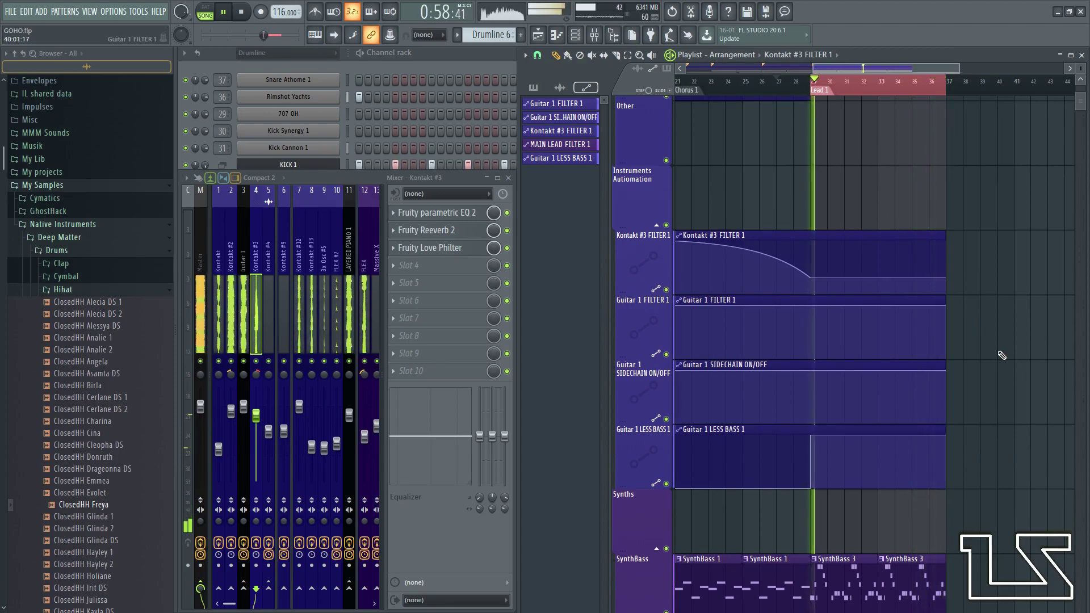
key("space")
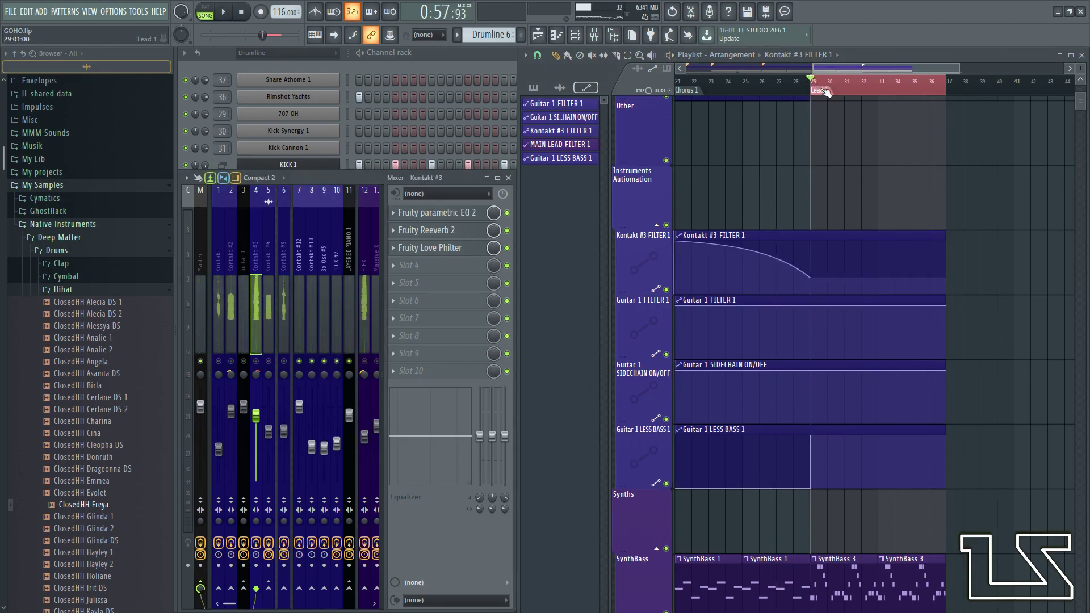
scroll(350, 331, "down", 20)
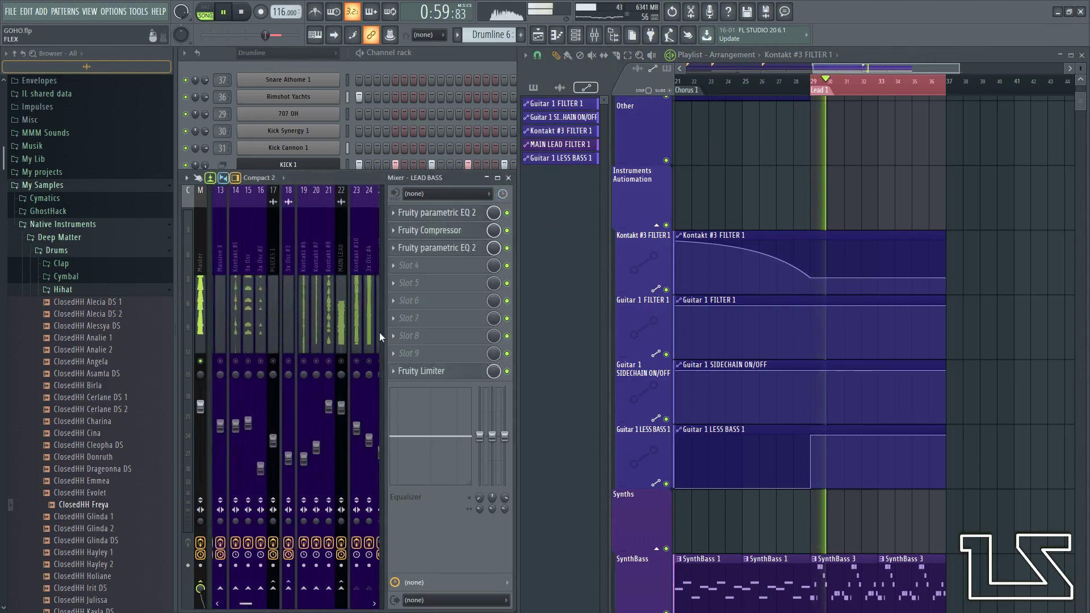
scroll(296, 346, "up", 20)
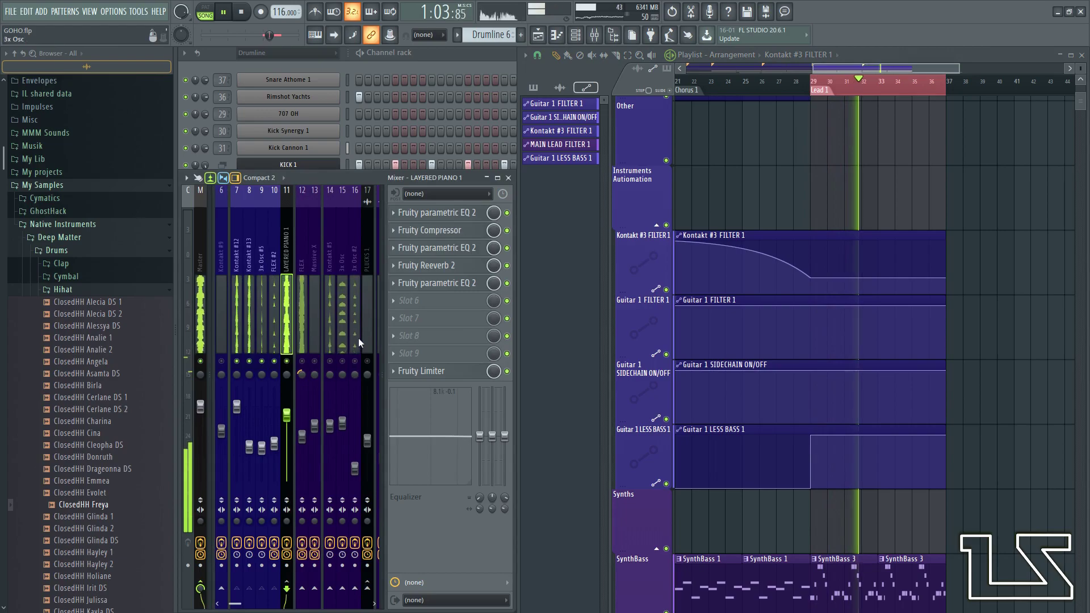
left_click(410, 371)
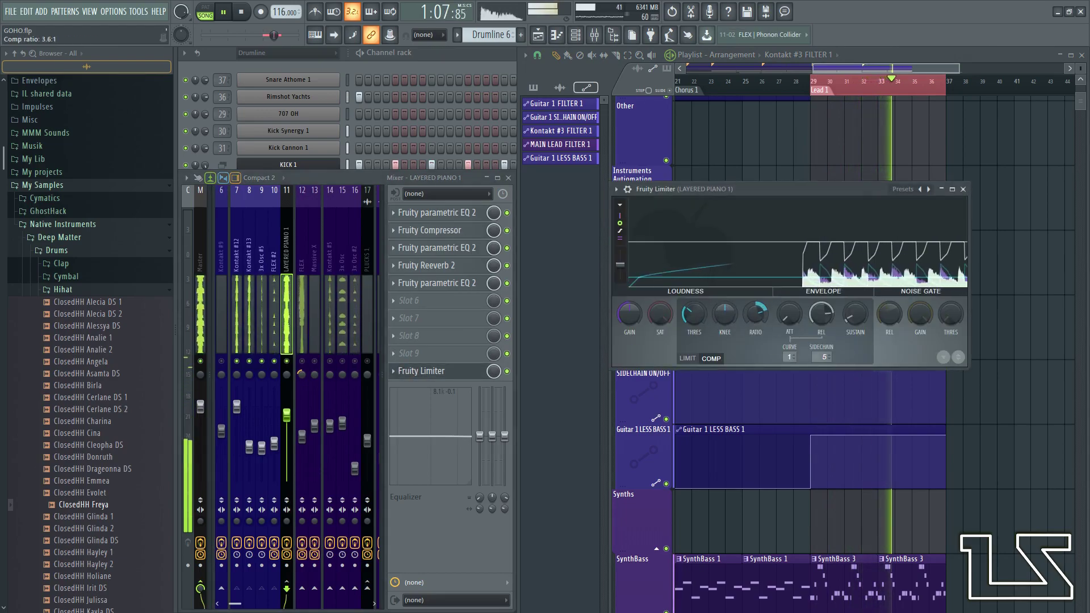
left_click(962, 189)
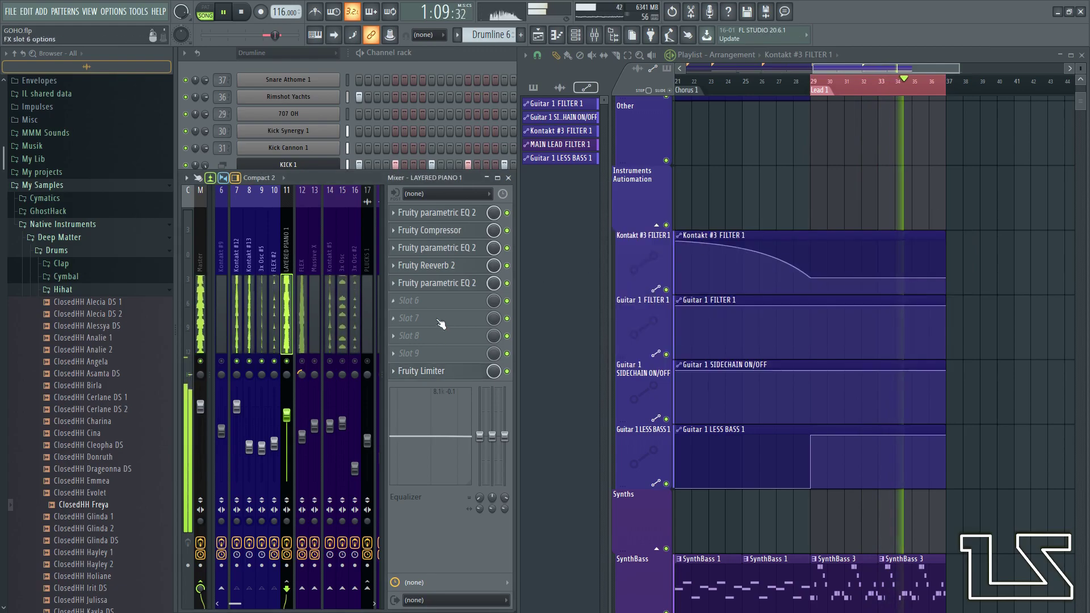
right_click(297, 365)
right_click(288, 362)
scroll(839, 363, "down", 4)
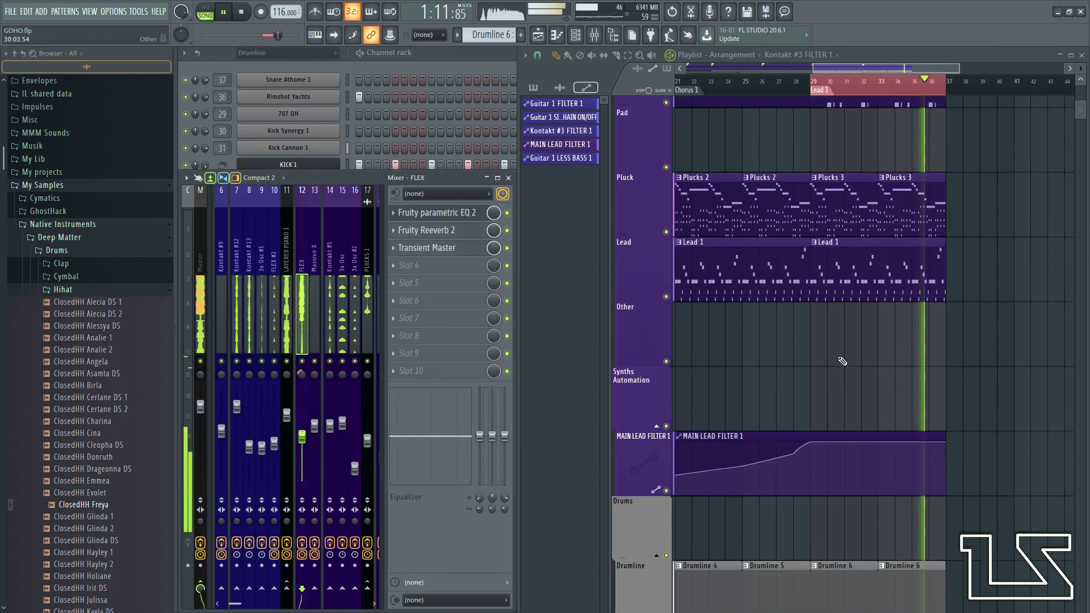
scroll(842, 361, "up", 4)
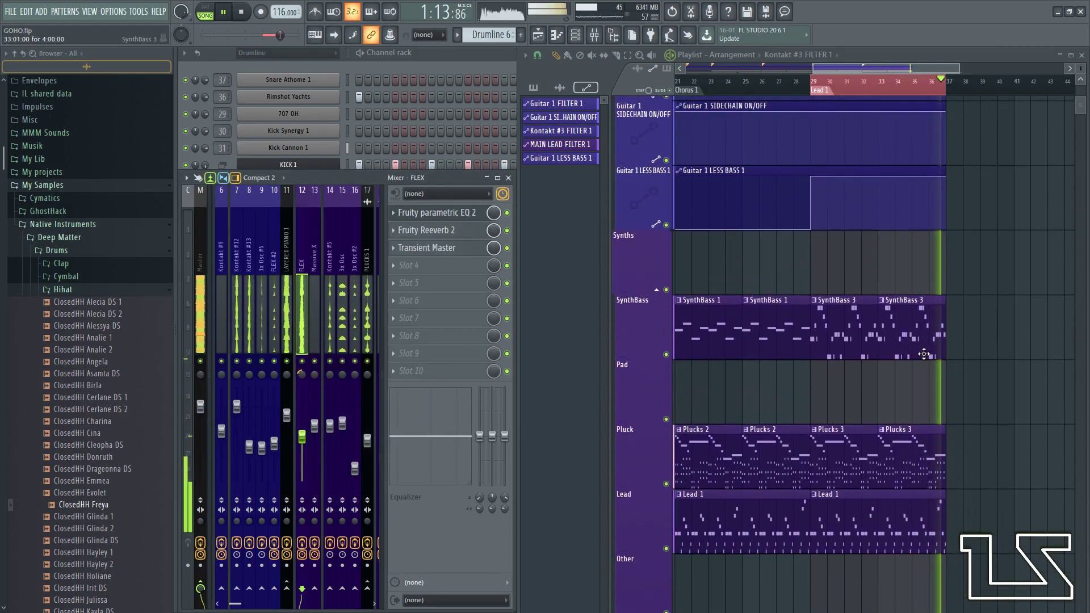
scroll(908, 352, "down", 6)
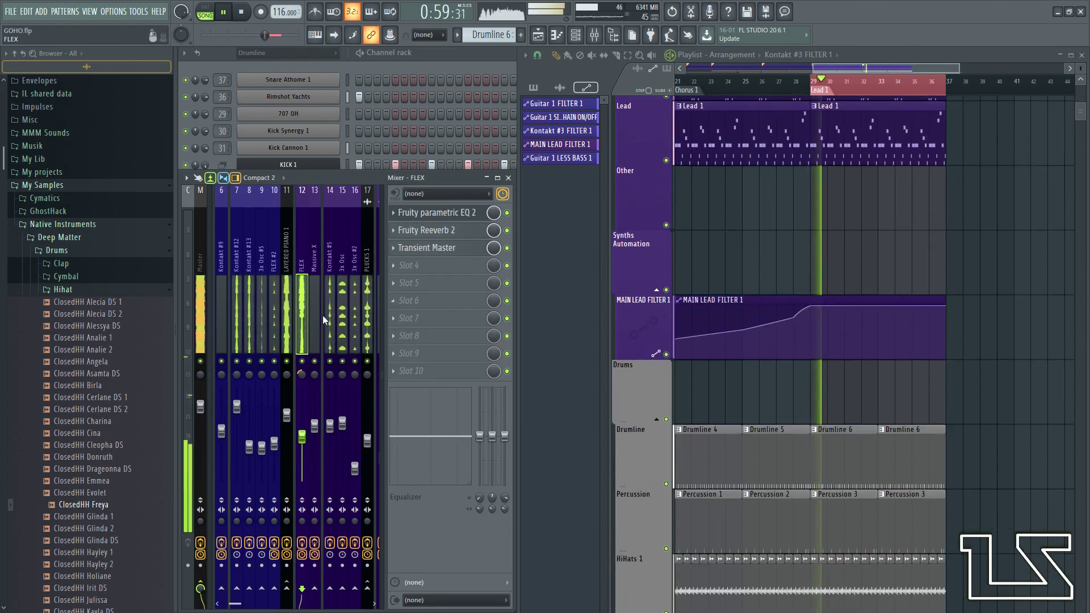
- Assign an icon to the LAYERED PIANO 1 mixer track
left_click(288, 342)
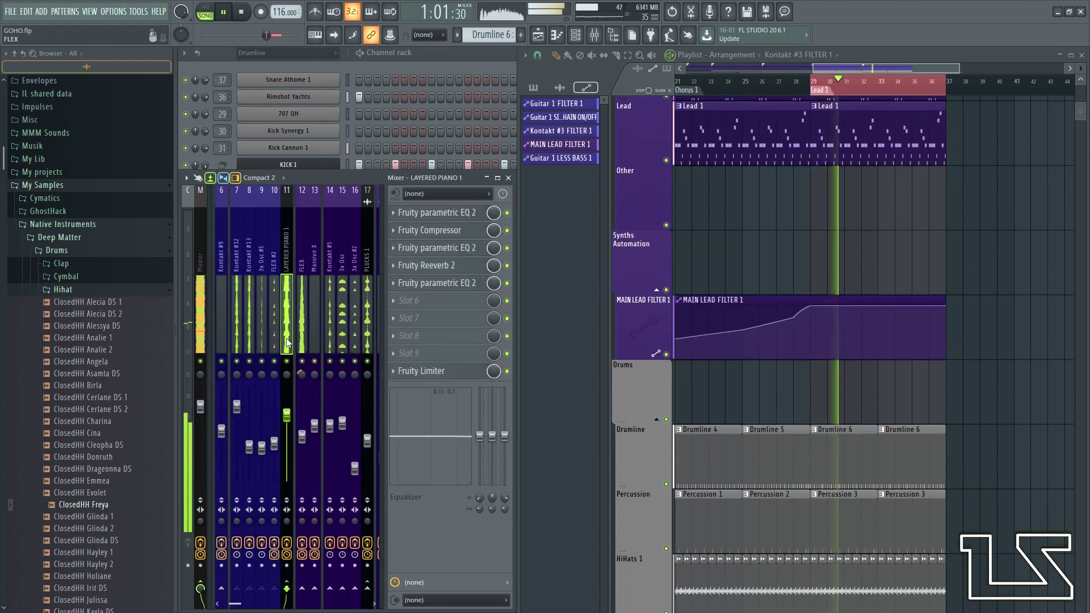
key("F2")
left_click(176, 326)
left_click(204, 367)
- Enlarge the mixer and isolate the Kick Synergy 1, Kick Cannon 1, KICK 1 and Cymbal 2 tracks for playback
left_click_drag(317, 326, 262, 338)
key("space")
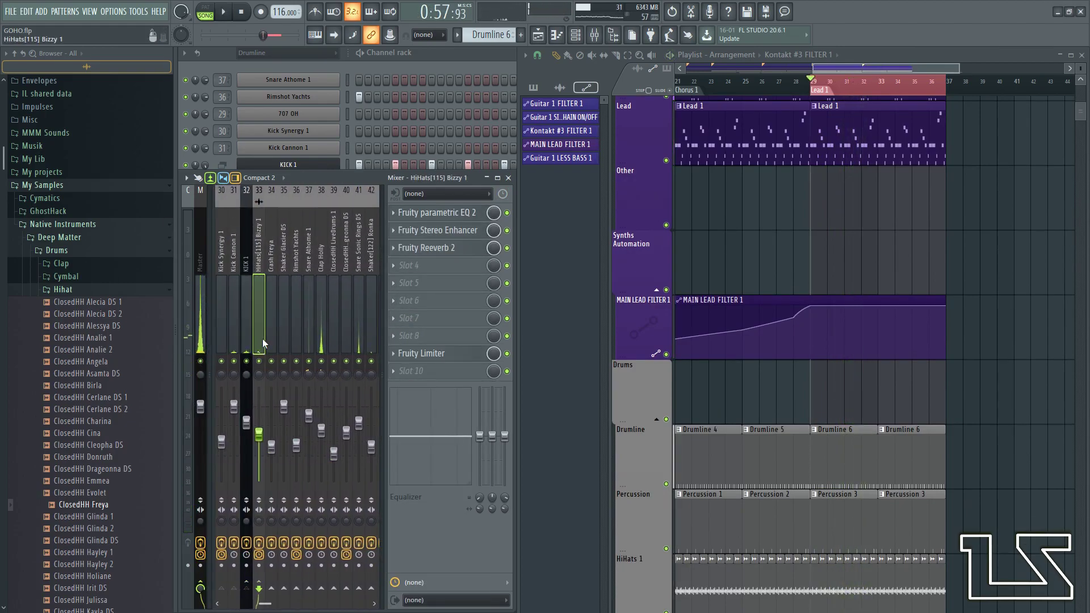
double_click(335, 185)
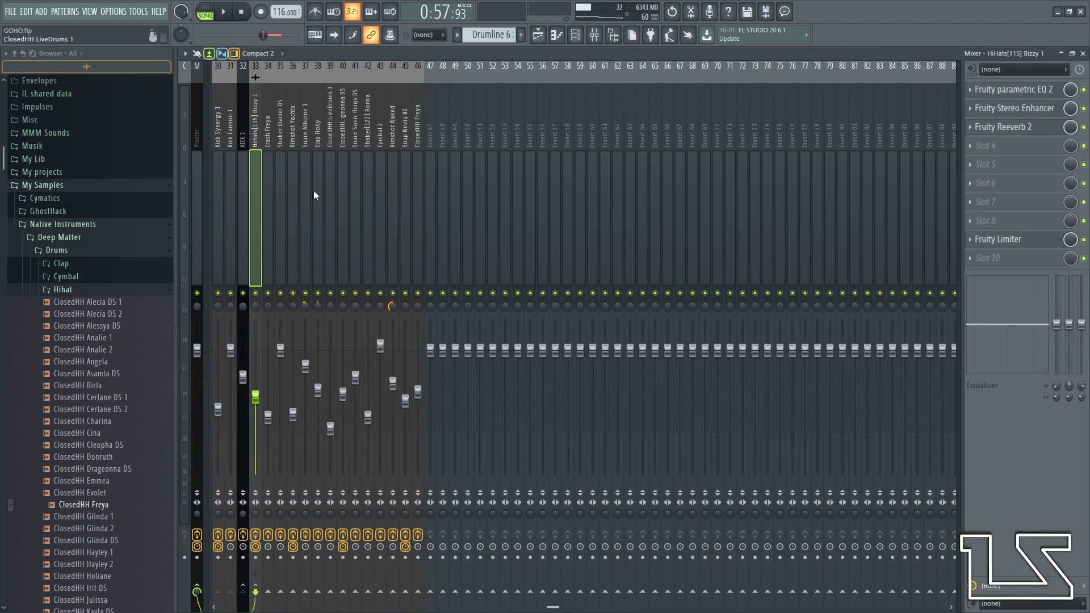
scroll(248, 242, "up", 7)
right_click(362, 294)
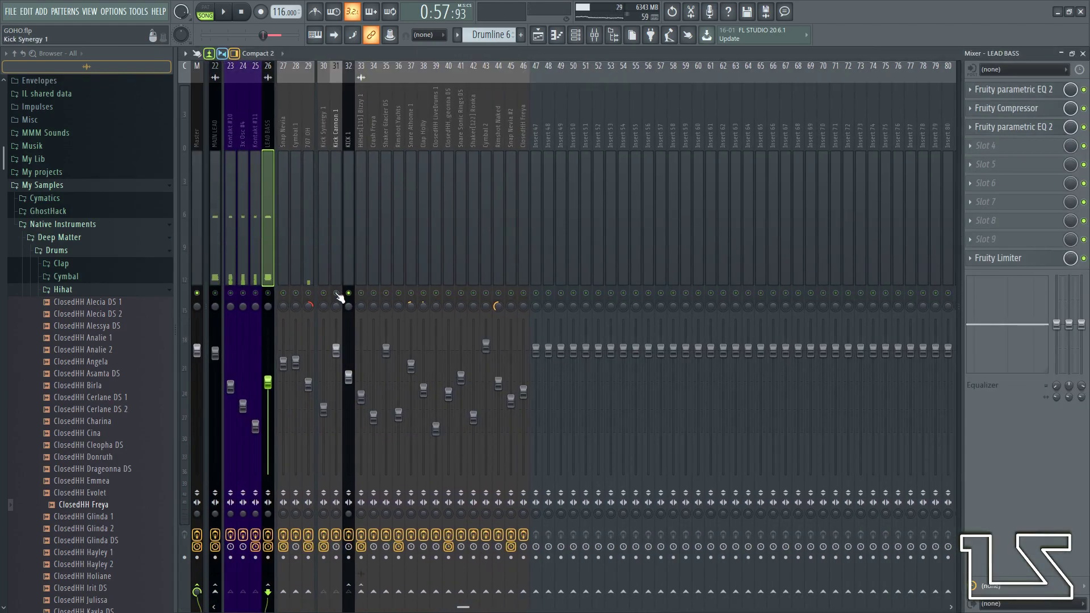
left_click(347, 269)
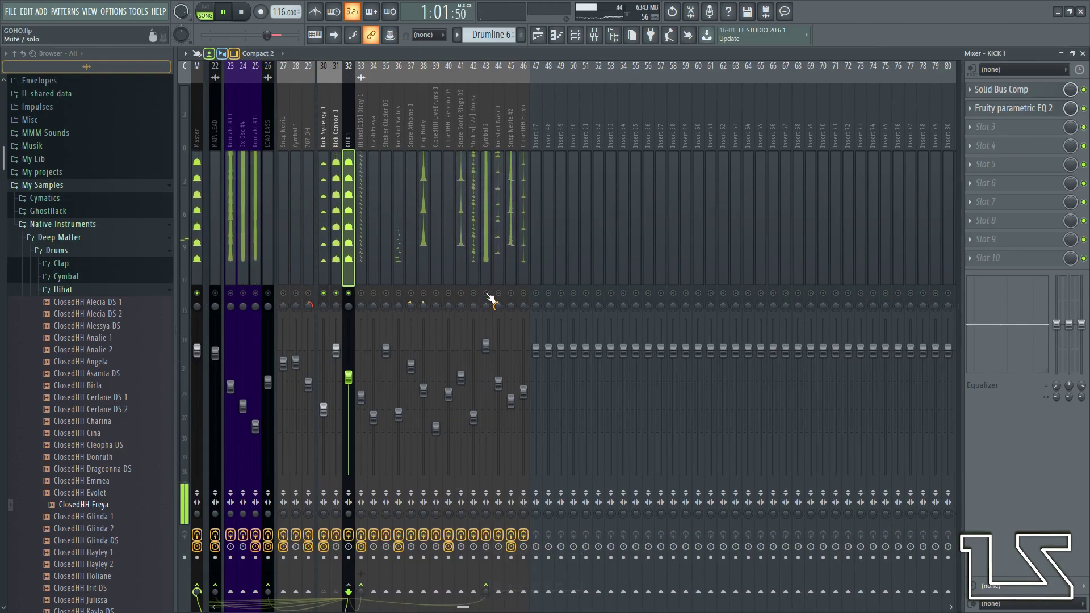
left_click(488, 260)
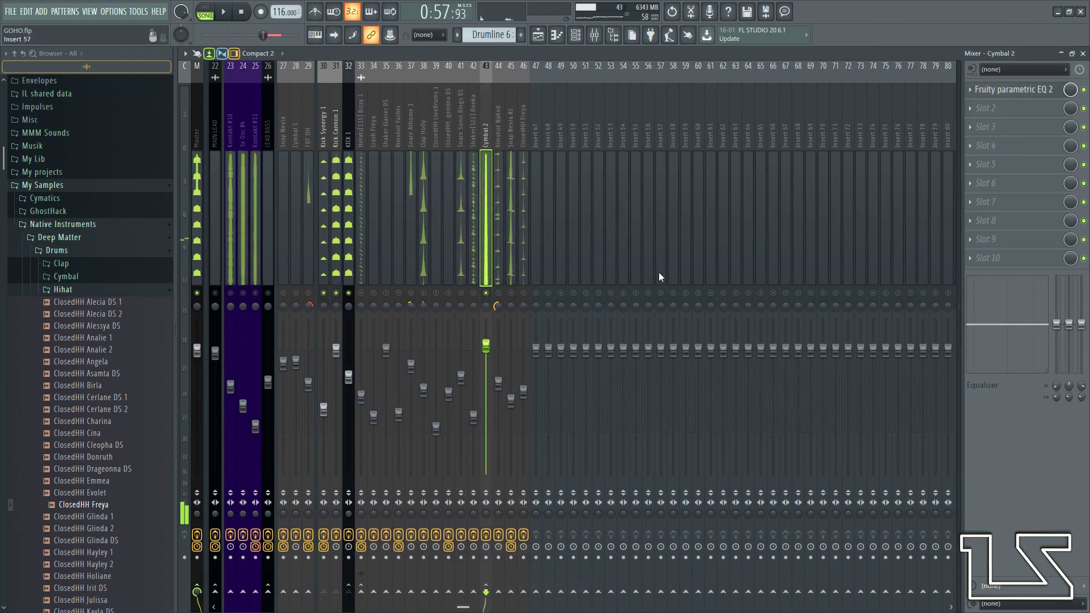
- Give the Cymbal 2 mixer track the same icon as the HiHats[115] Bizzy 1 track
key("F2")
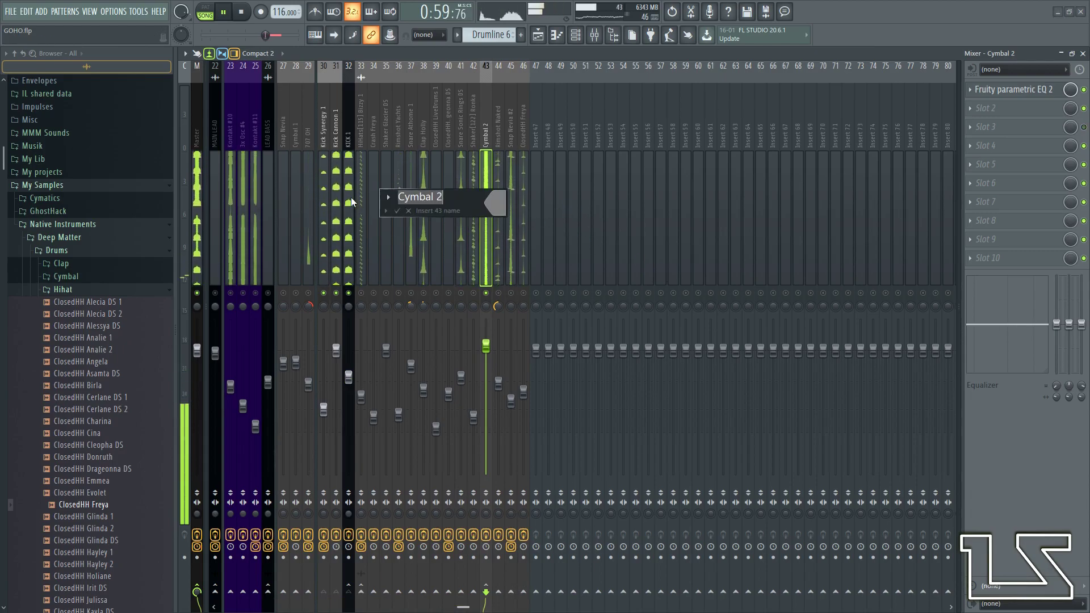
left_click(390, 199)
left_click(418, 354)
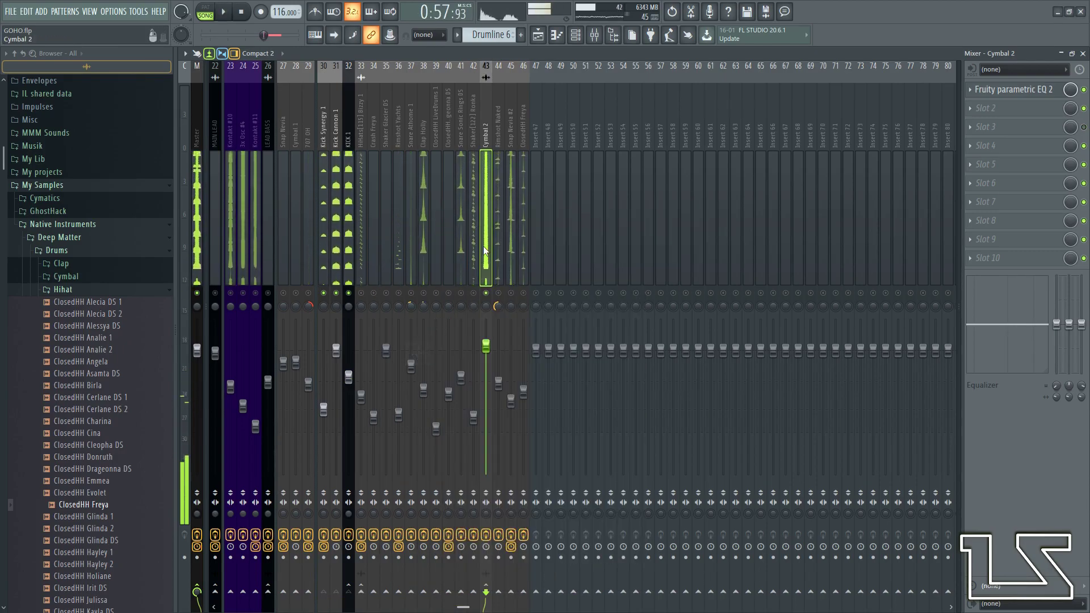
- Add a Fruity Limiter in slot 10 of Cymbal 2 and set its compressor release to 598.59 ms and ratio to 2.9:1
left_click(988, 257)
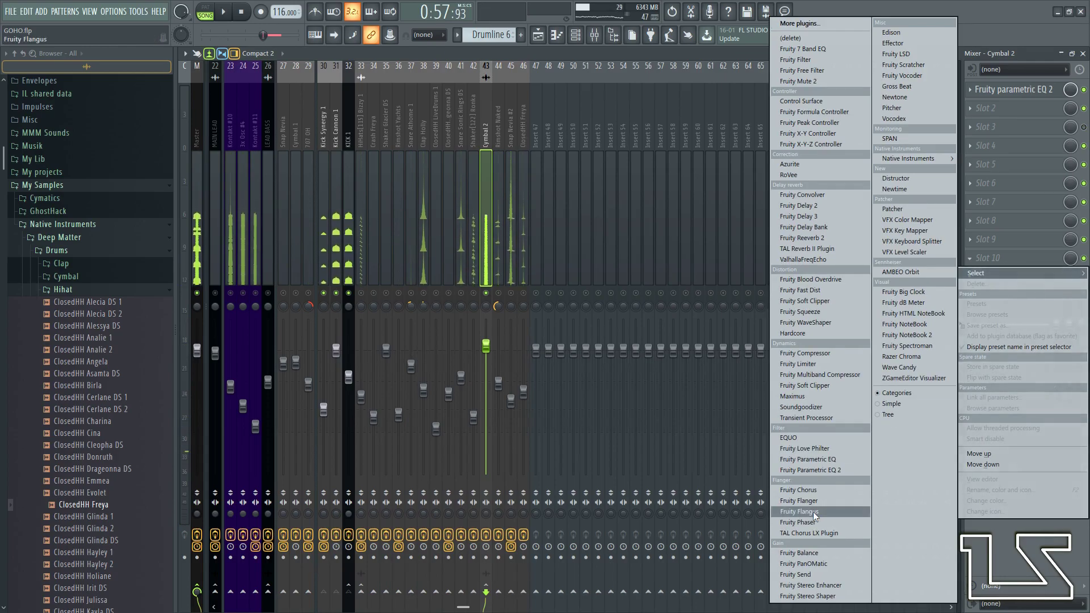
left_click(798, 364)
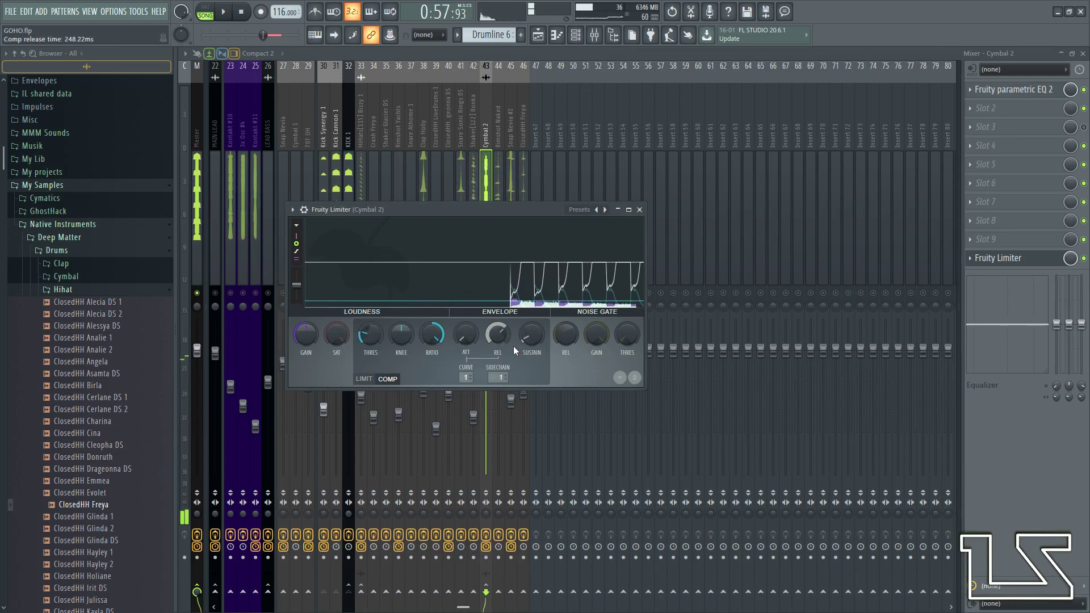
left_click_drag(500, 336, 500, 321)
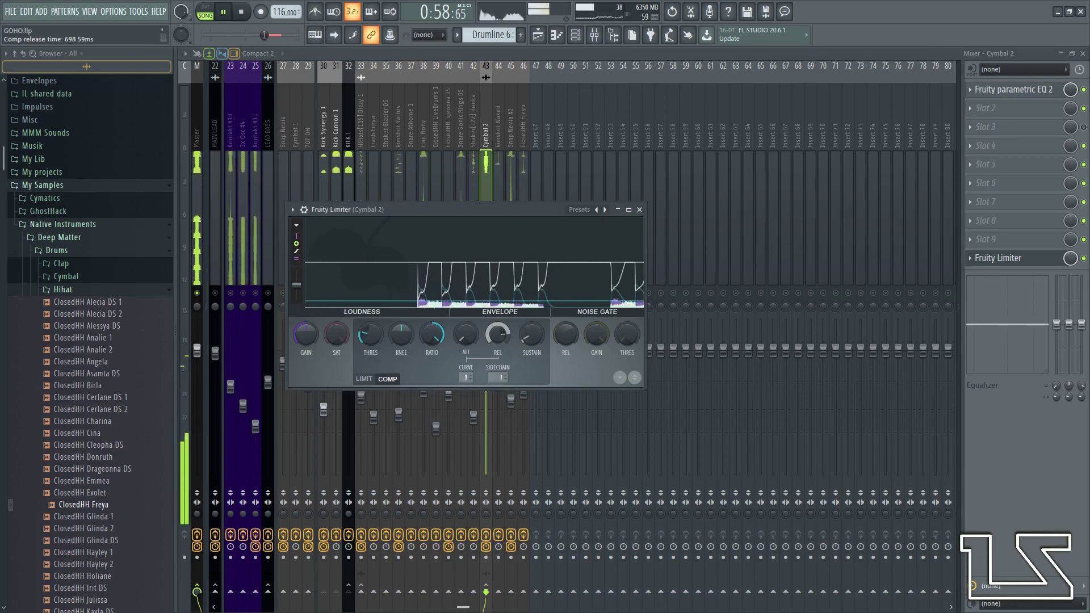
left_click_drag(431, 334, 431, 347)
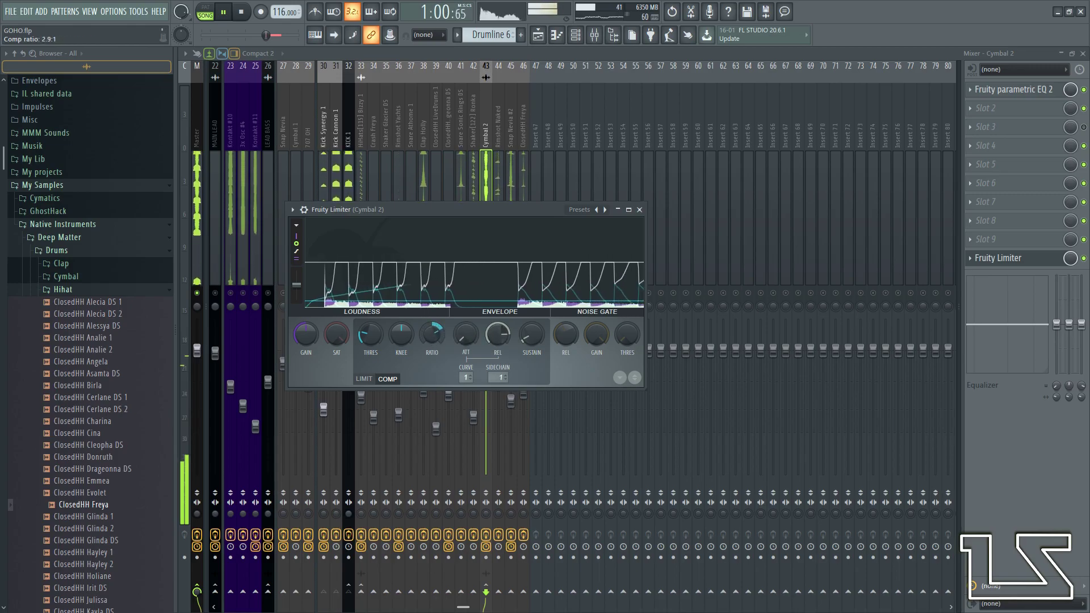
- Close the limiter, bring all mixer tracks back into playback, and play the full mix
left_click(639, 210)
key("space")
left_click(256, 273)
scroll(239, 253, "up", 3)
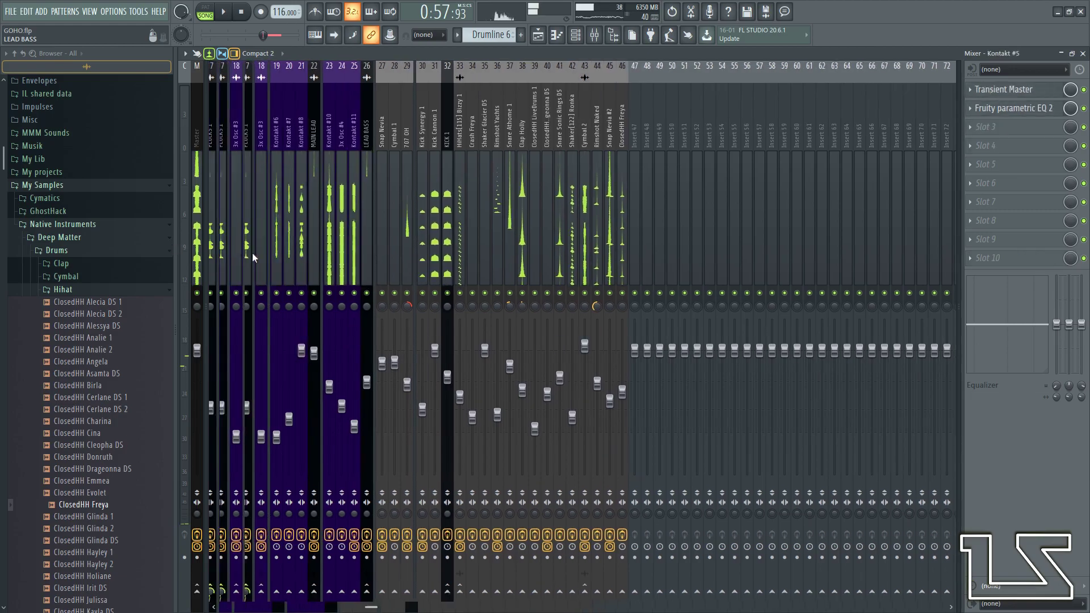
left_click(264, 258)
key("space")
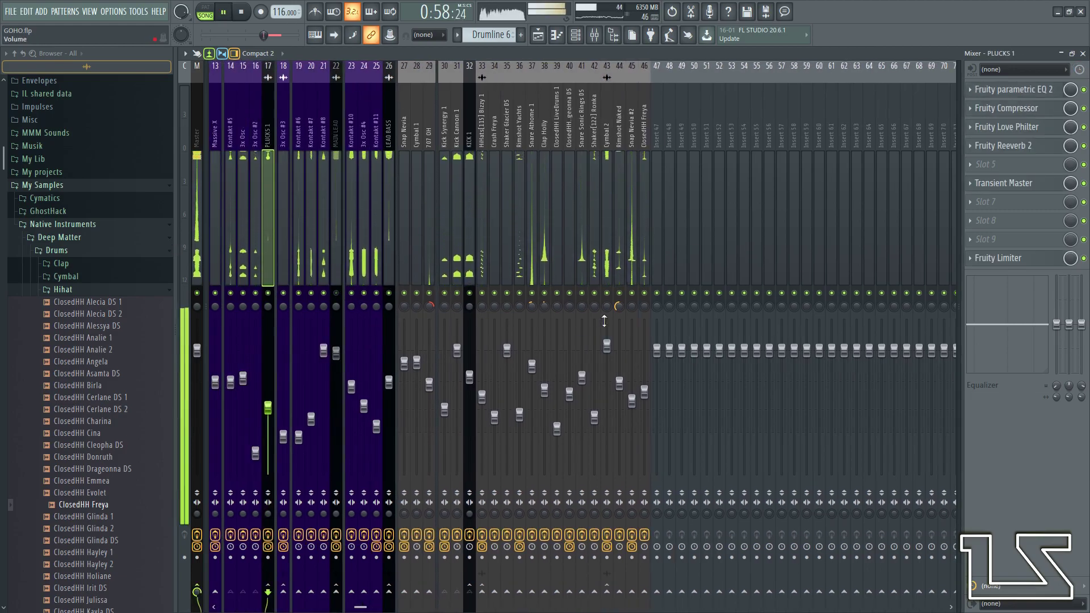
- Set the compressor ratio in Cymbal 2's Fruity Limiter to 2.7:1 while listening to the full mix
left_click(609, 245)
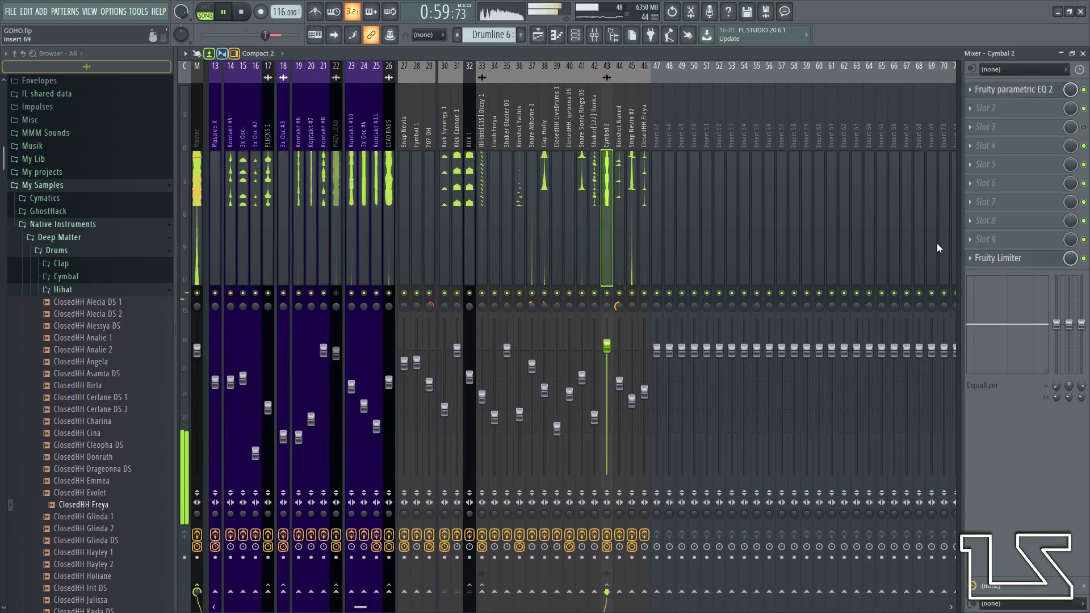
left_click(1027, 256)
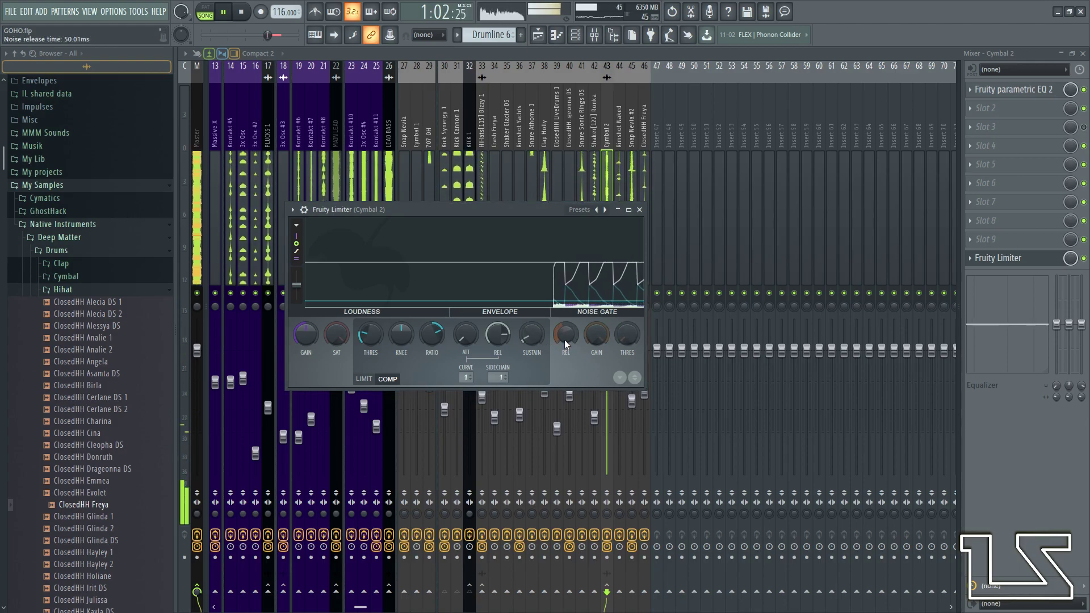
key("space")
key("space")
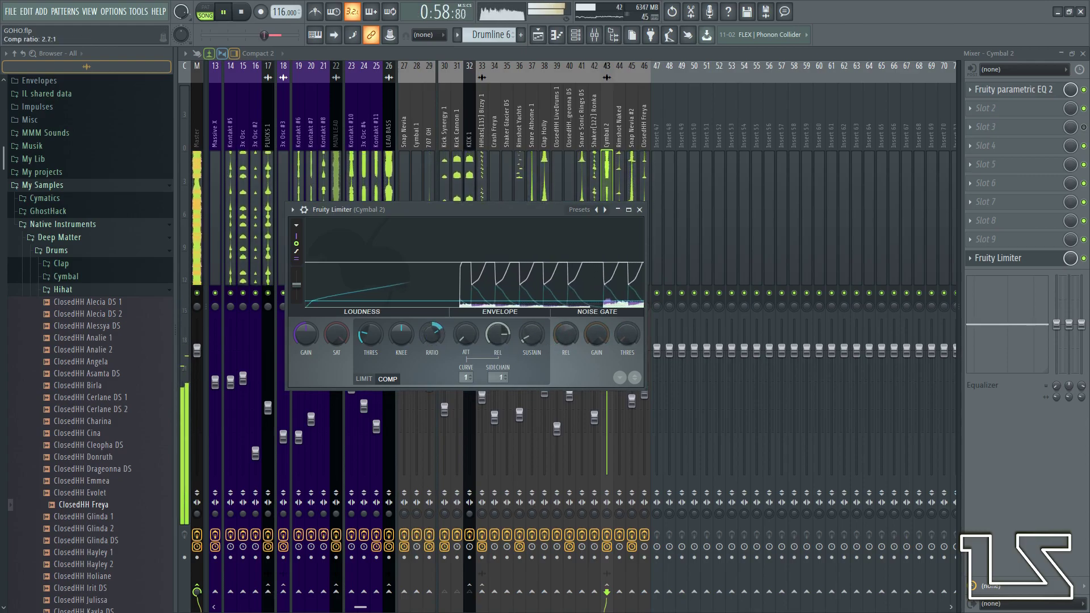
left_click(639, 210)
- Isolate Kontakt #6 with MAIN LEAD and raise the high-pass cutoff in Kontakt #6's Fruity parametric EQ 2
left_click(336, 293)
left_click(335, 267)
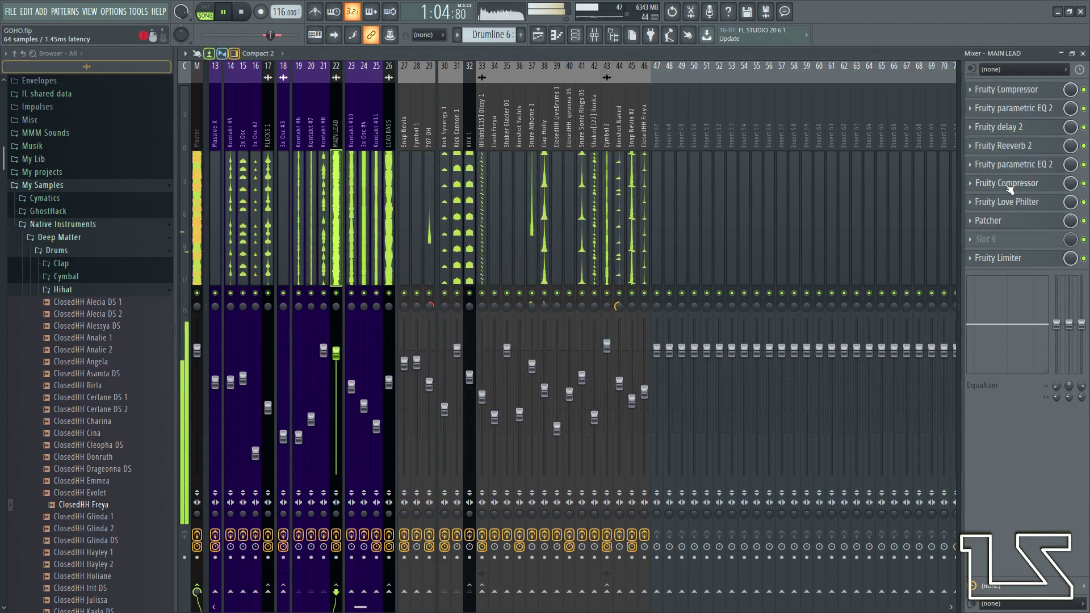
left_click(299, 255)
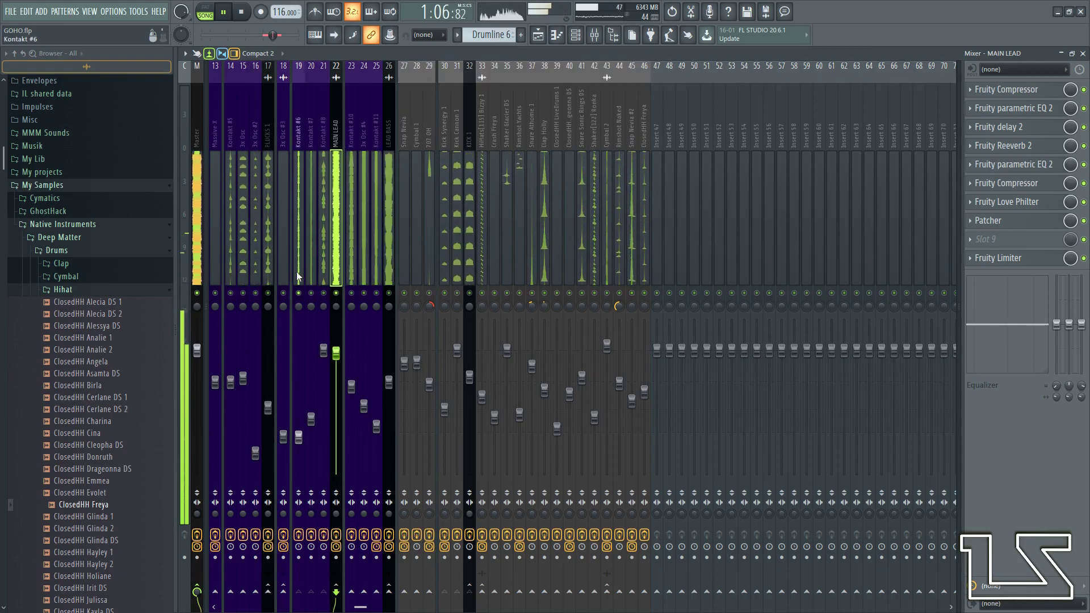
left_click(1012, 108)
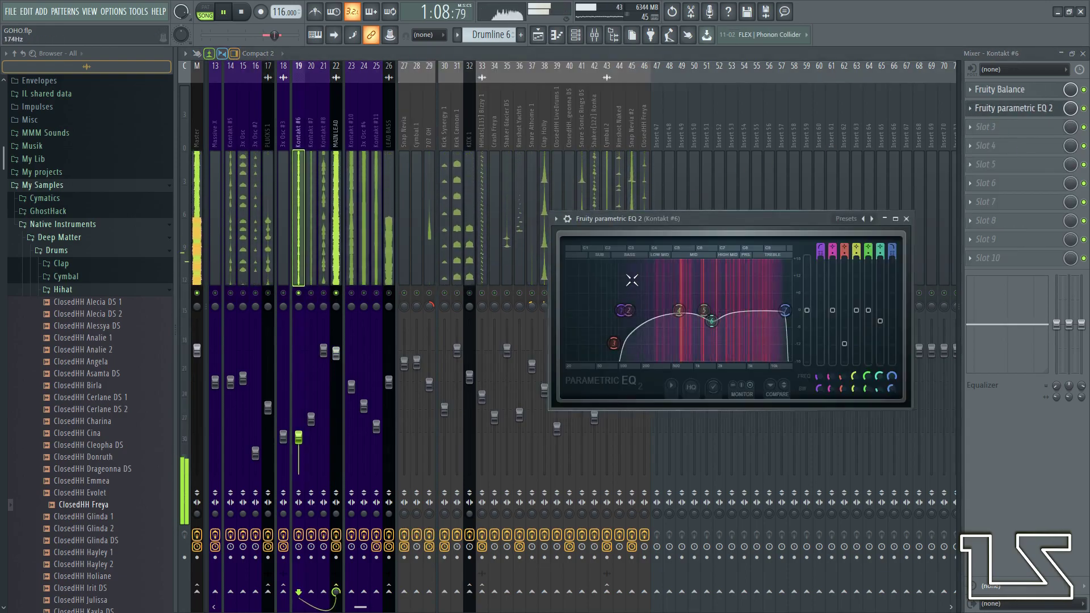
left_click_drag(641, 310, 648, 310)
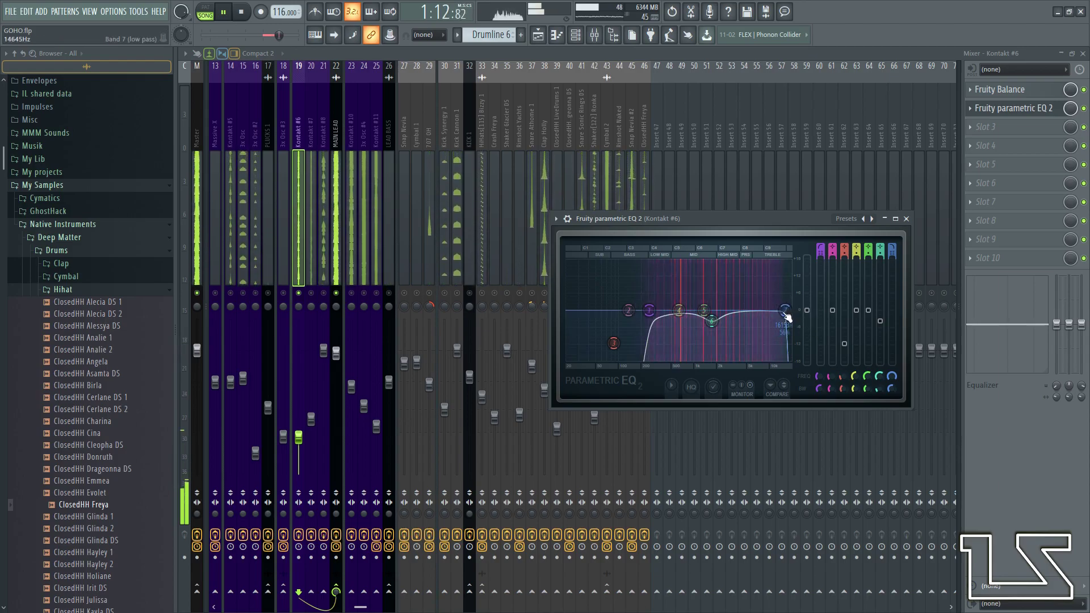
left_click(906, 218)
- Isolate Kontakt #7 with MAIN LEAD and set its Fruity parametric EQ 2 low-pass cutoff to 15408 Hz
left_click(312, 275)
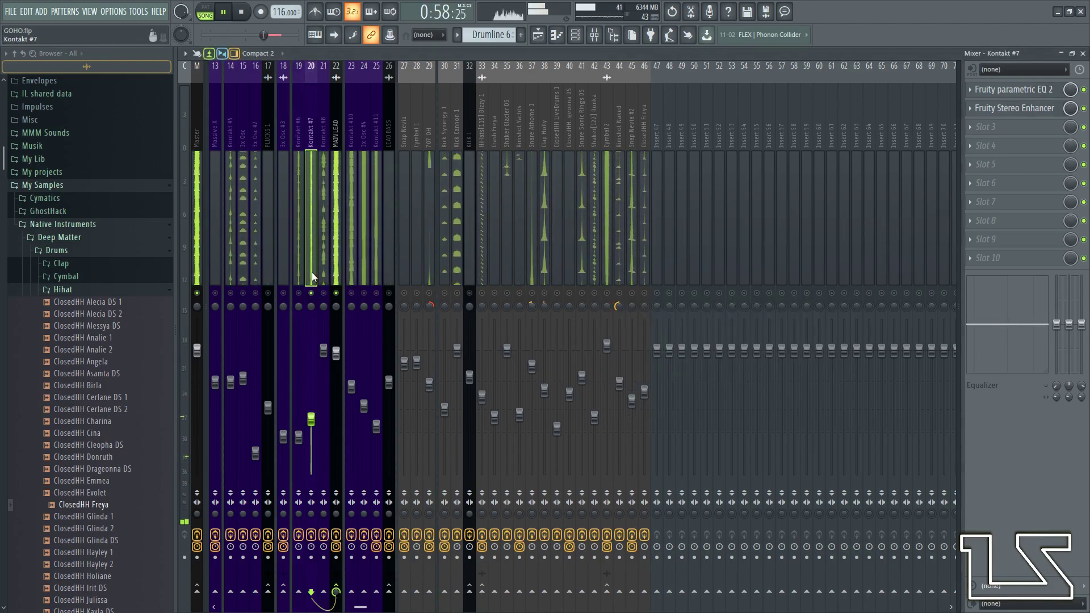
left_click(998, 90)
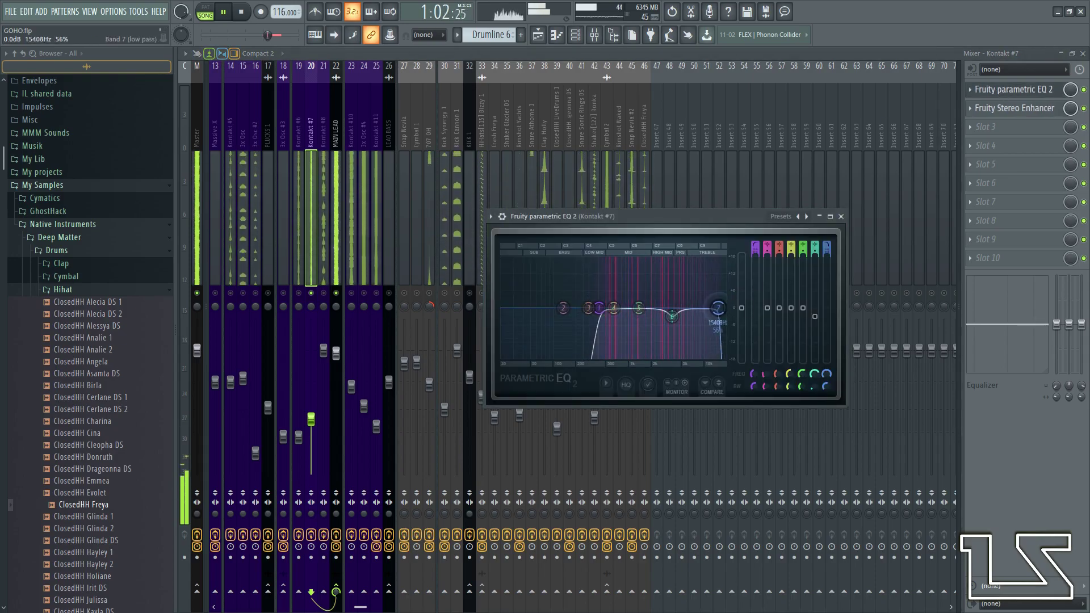
left_click(840, 216)
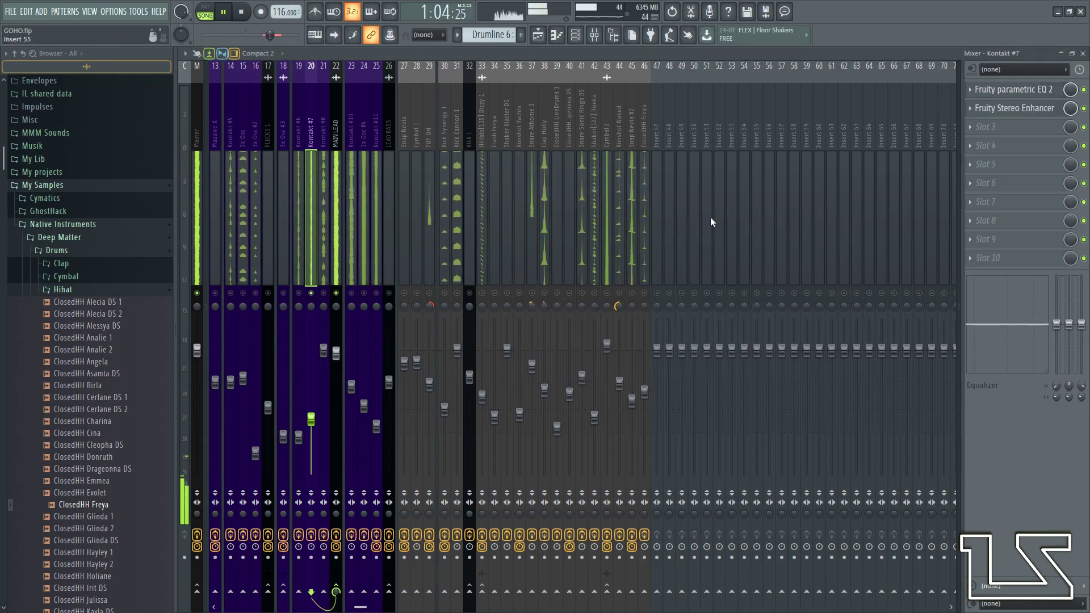
- Isolate Kontakt #8 with MAIN LEAD and set its Fruity parametric EQ 2 high-pass to 399 Hz and low-pass to about 14 kHz
left_click(325, 296)
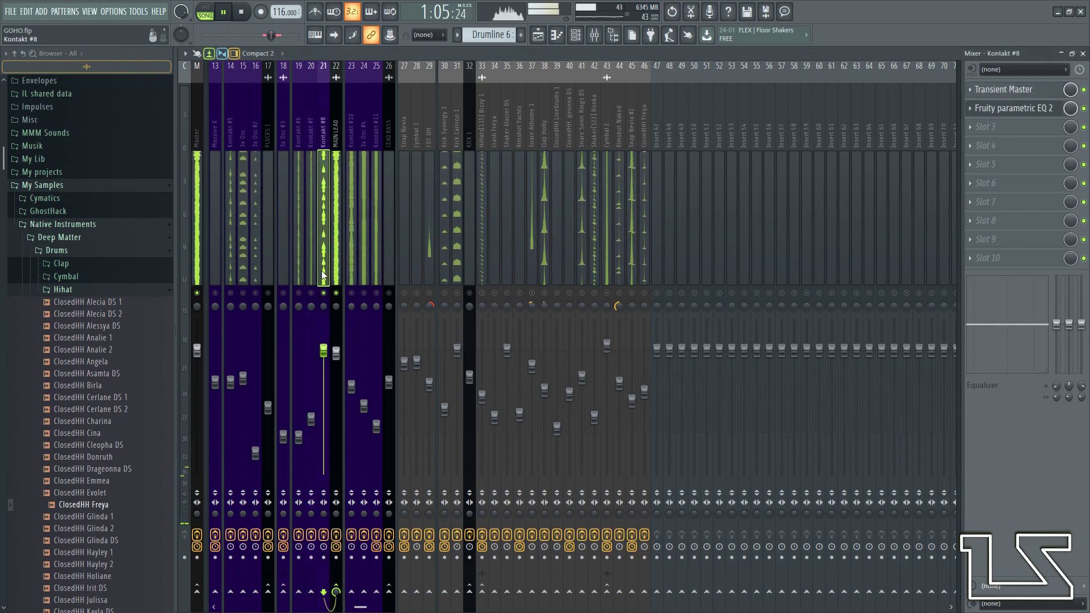
left_click(1016, 109)
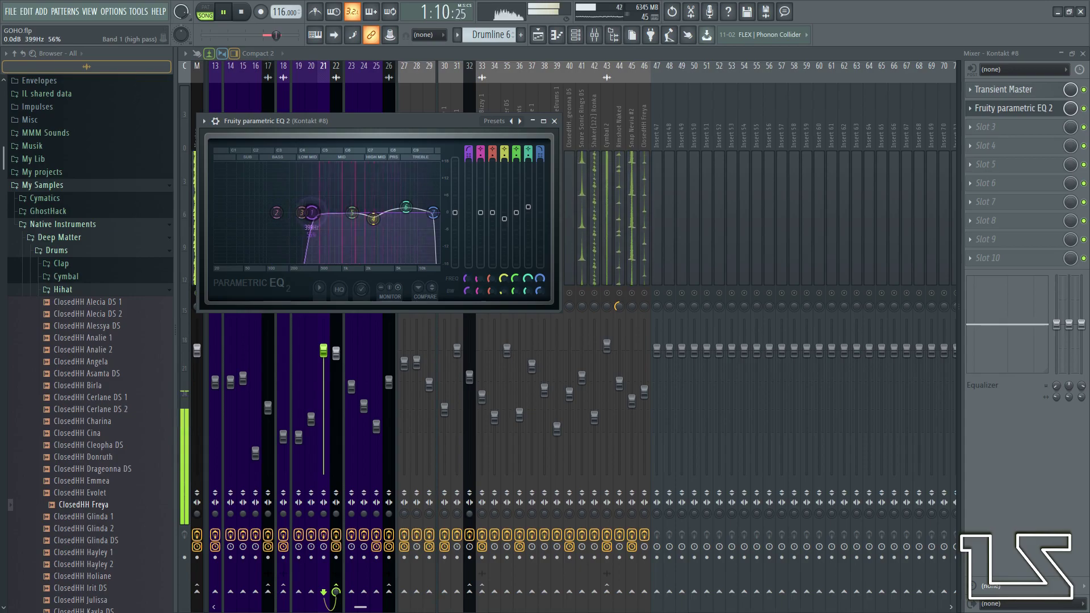
left_click_drag(430, 214, 428, 214)
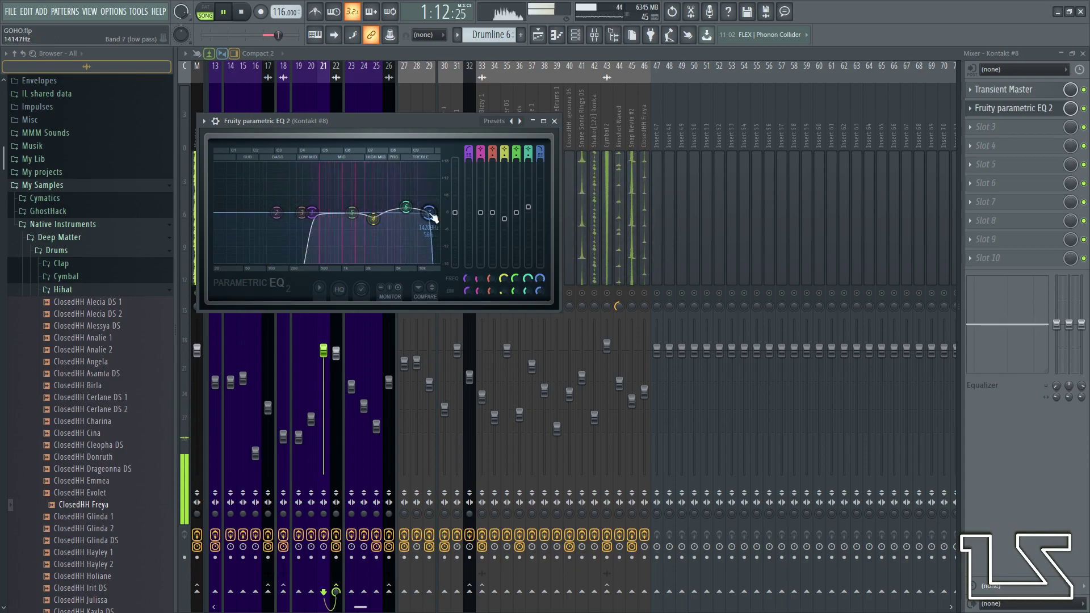
left_click(554, 120)
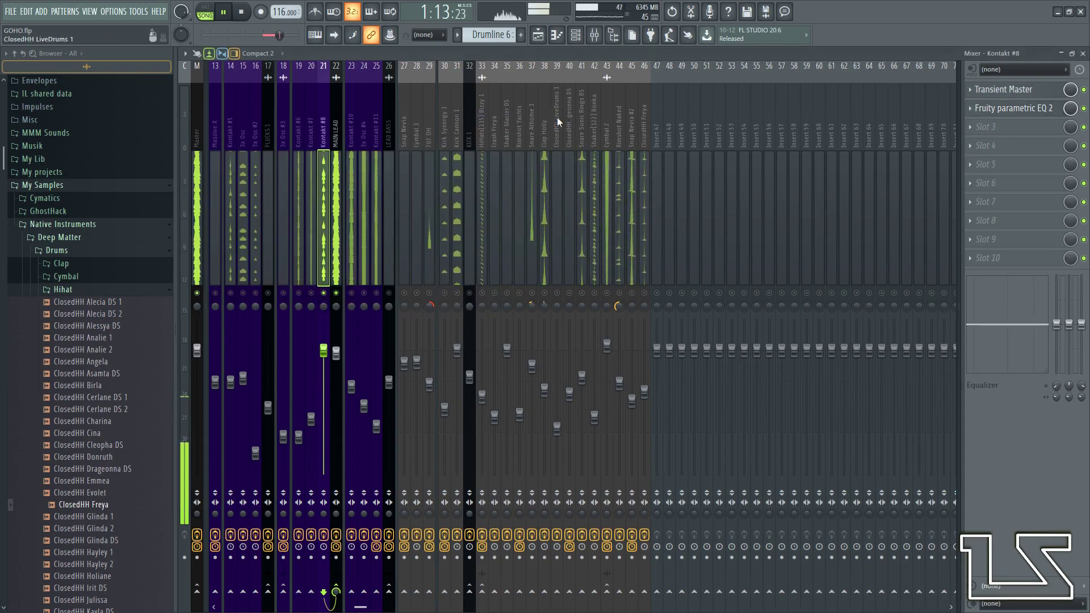
- Play Kontakt #6, Kontakt #7 and Kontakt #8 together through MAIN LEAD
left_click(299, 293)
left_click(340, 247)
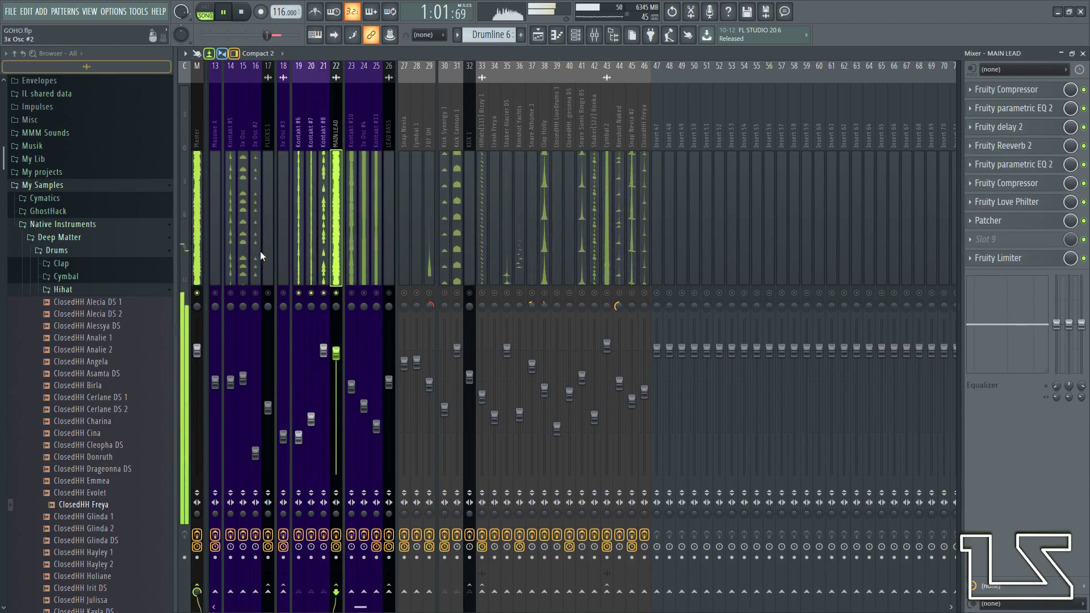
left_click(310, 248)
- Add a second Fruity parametric EQ 2 in slot 3 of Kontakt #6 and load the HighLowCut preset
left_click(301, 248)
left_click(1012, 126)
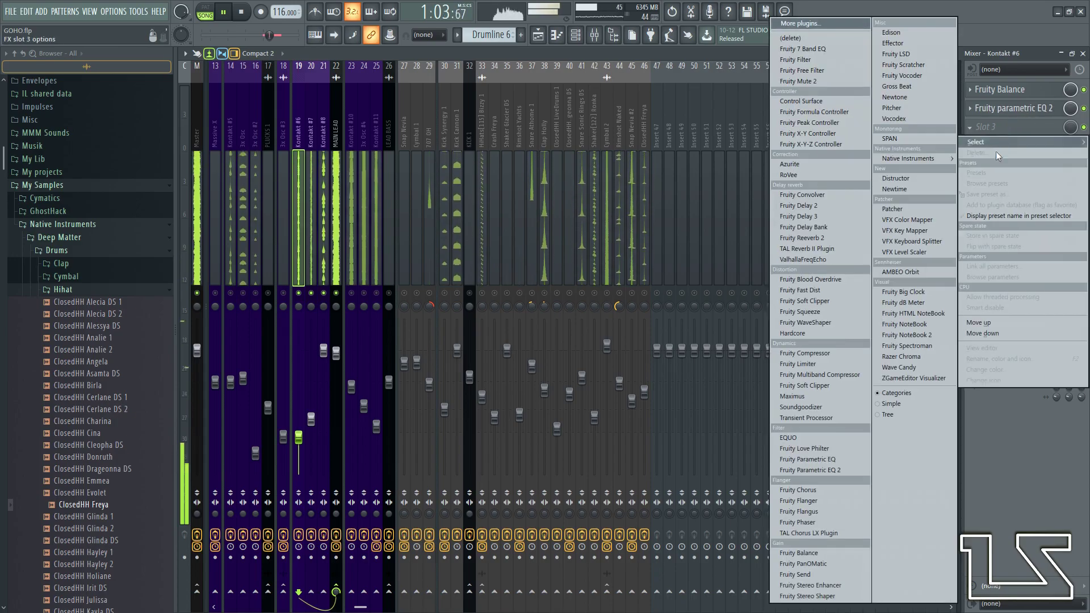
mouse_move(996, 142)
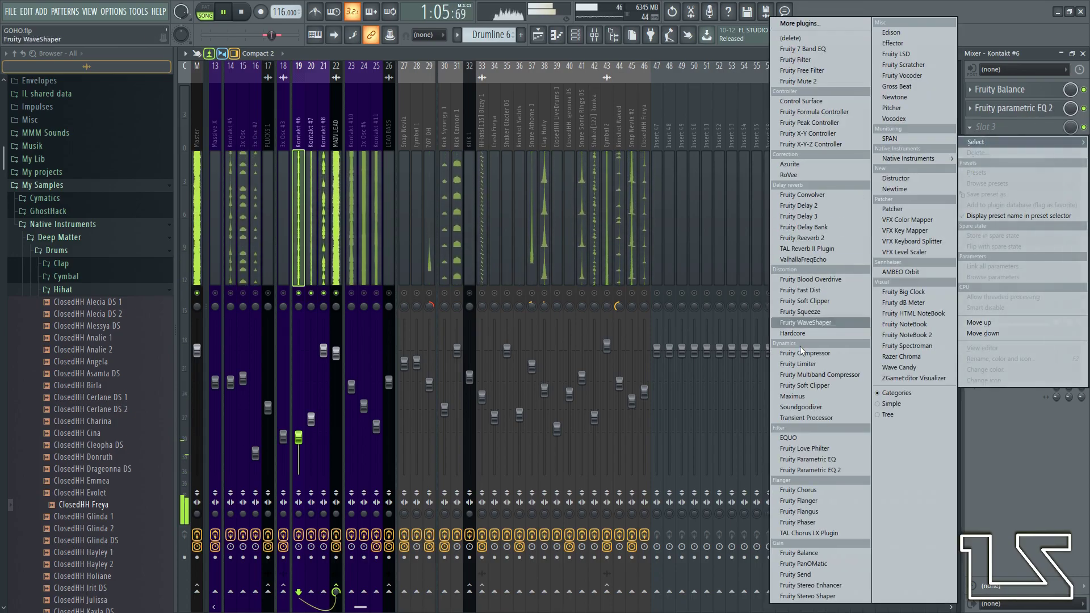
left_click(801, 469)
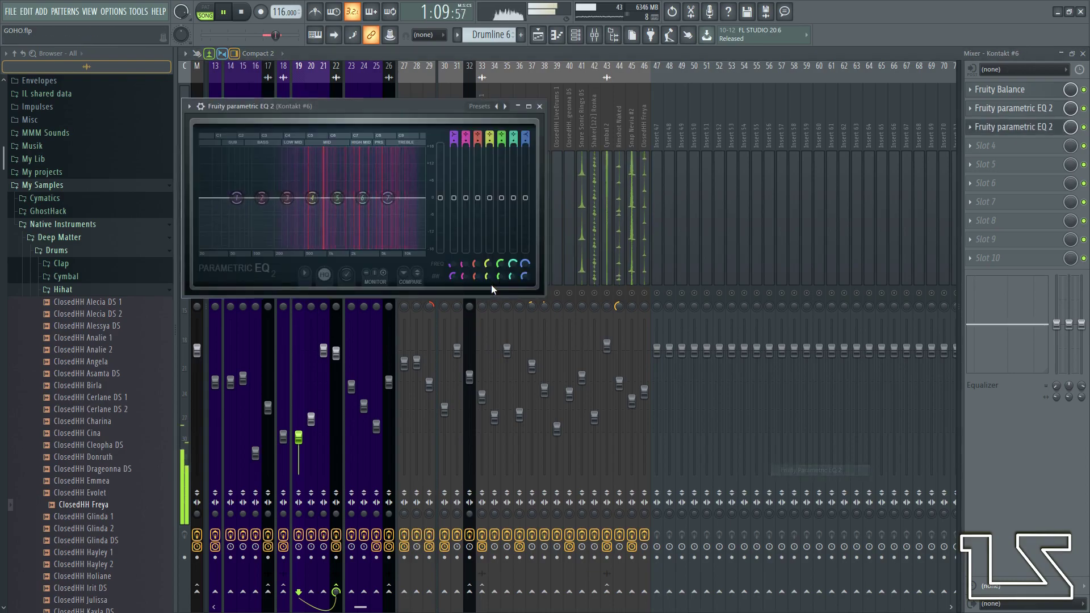
left_click(482, 109)
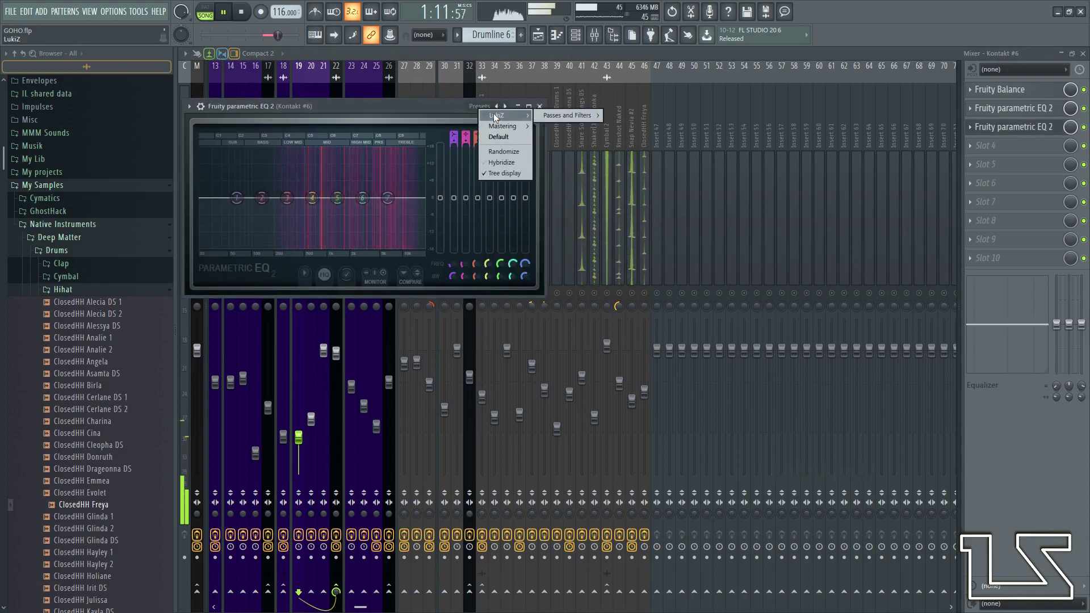
mouse_move(578, 117)
left_click(631, 128)
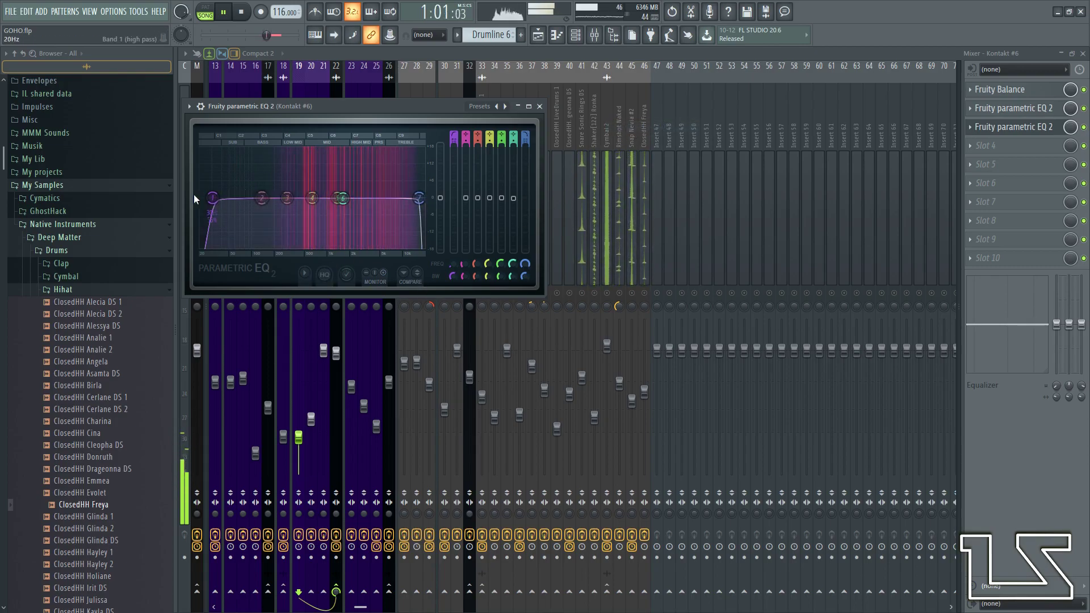
- Set the high-pass cutoff of Kontakt #6's slot 3 EQ to 838 Hz and close the EQ
left_click_drag(212, 197, 313, 198)
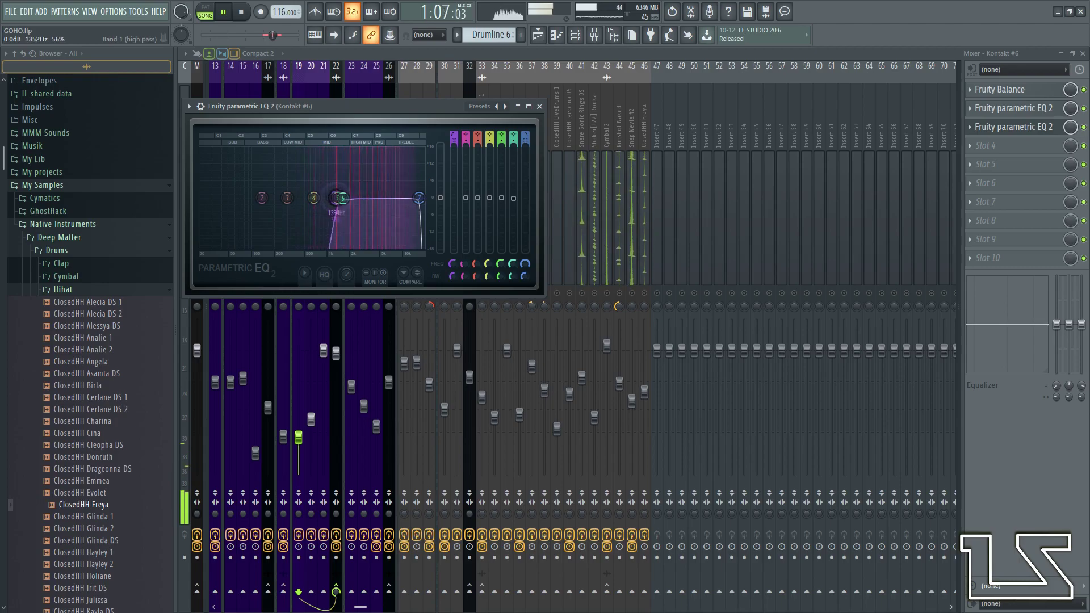
left_click_drag(337, 198, 321, 198)
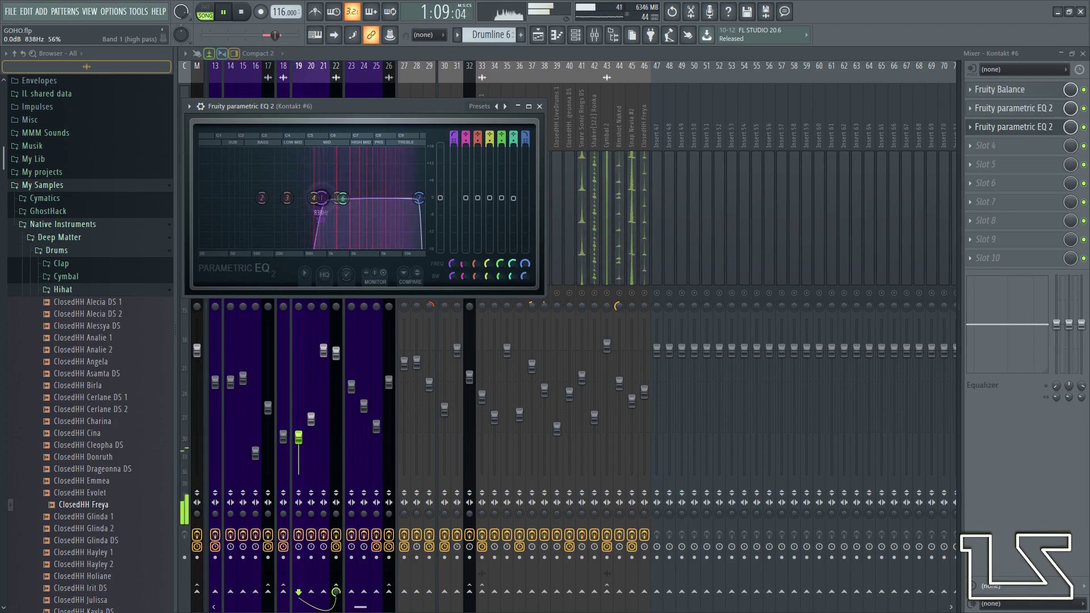
key("Escape")
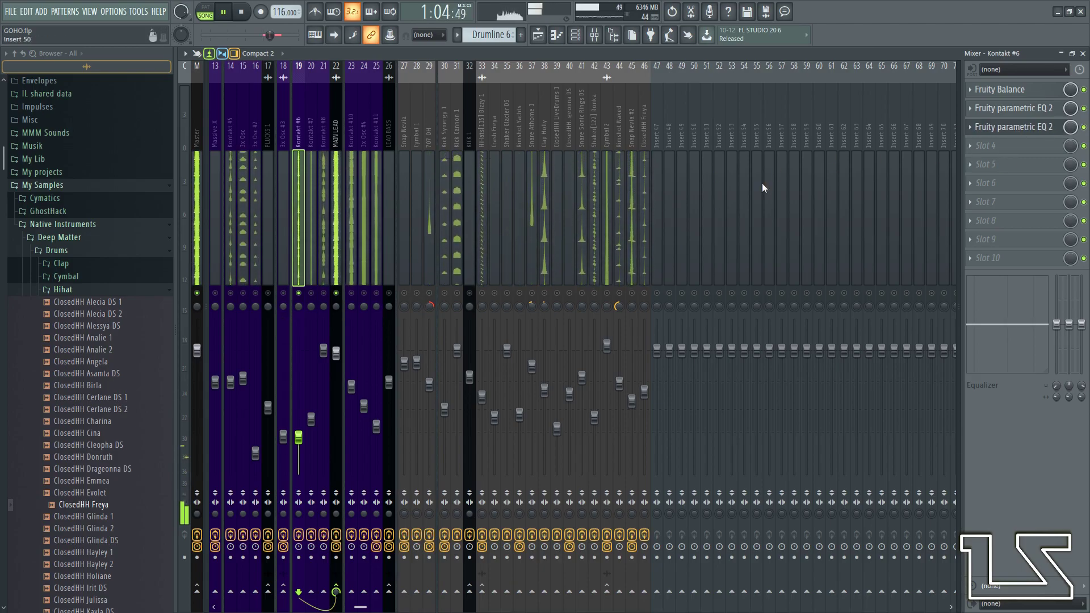
- Re-enable Kontakt #7 and Kontakt #8, and slightly adjust the low-pass band of Kontakt #6's slot 3 EQ
left_click(311, 293)
left_click(324, 293)
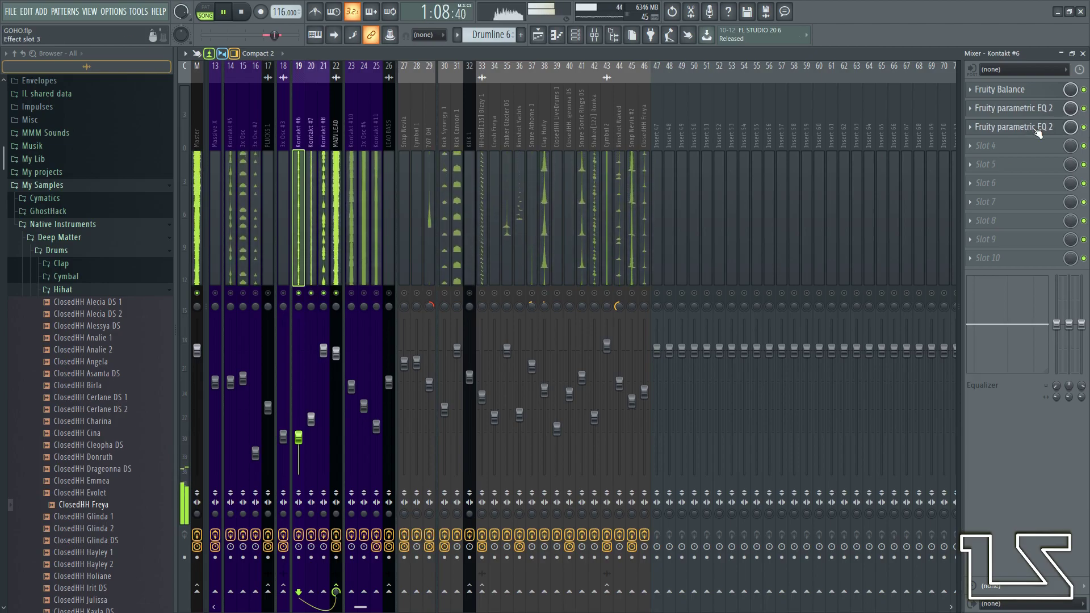
left_click(1058, 128)
left_click_drag(410, 198, 418, 198)
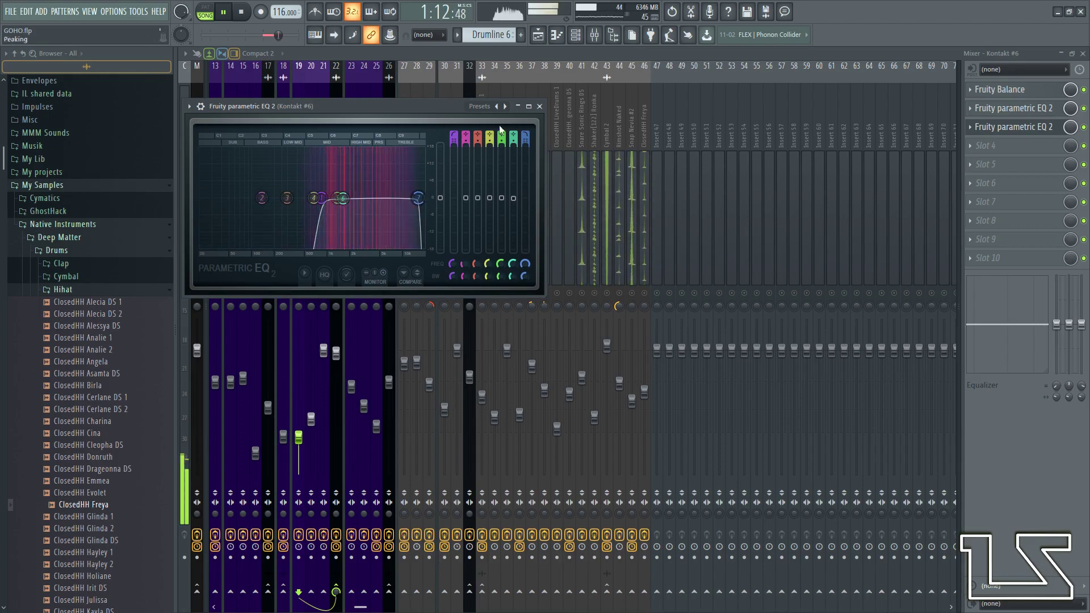
left_click(540, 106)
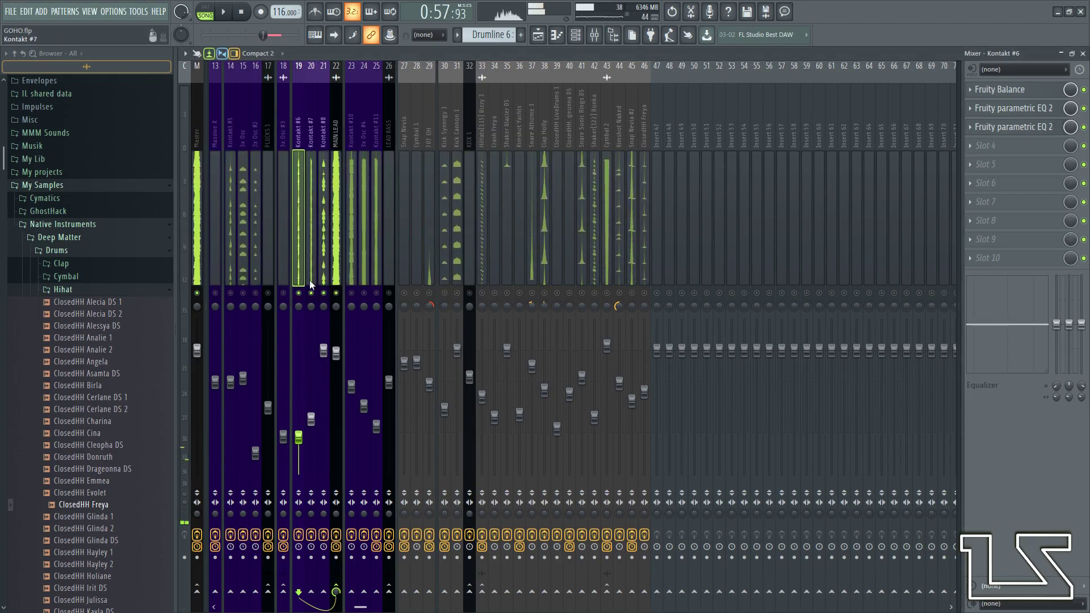
- Add a Fruity parametric EQ 2 in slot 3 of Kontakt #7 and load the HighLowCut preset
left_click(318, 277)
left_click(981, 145)
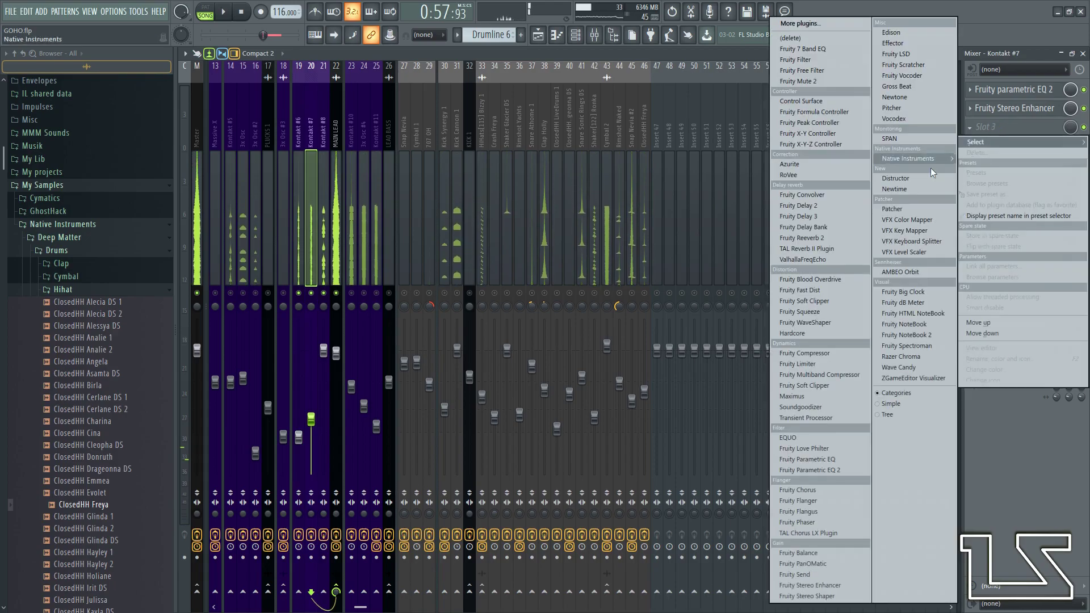
left_click(793, 470)
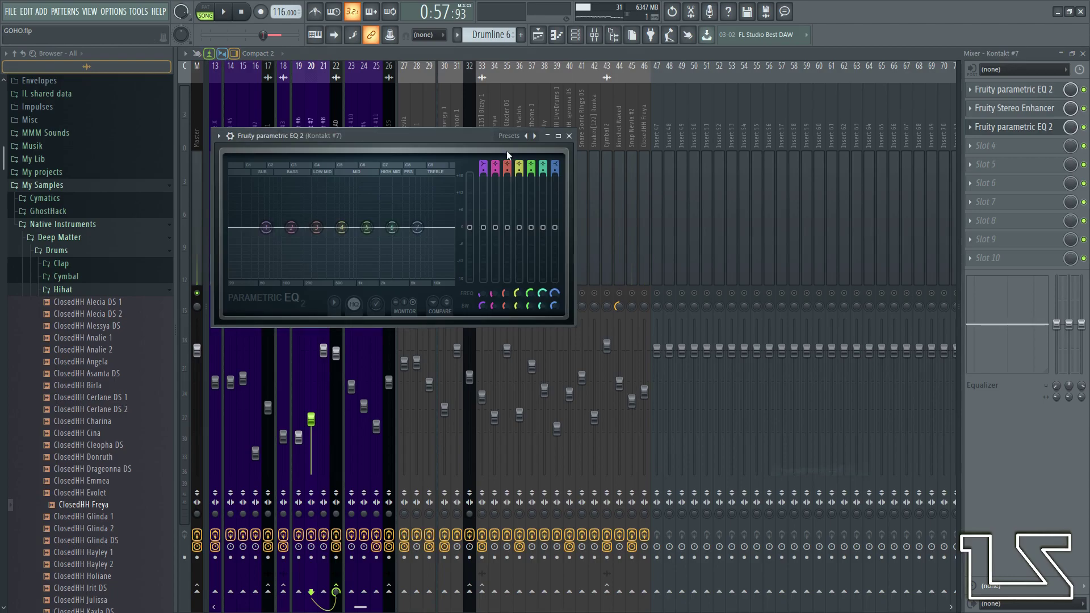
mouse_move(614, 156)
left_click(694, 153)
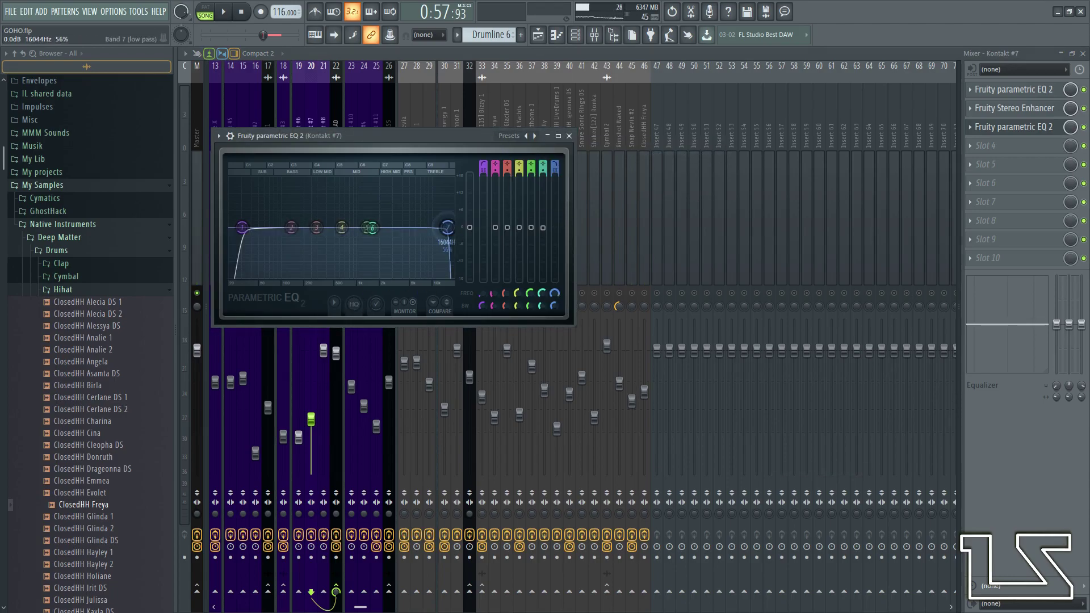
- Raise the high-pass cutoff of Kontakt #7's slot 3 EQ during playback and set its low-pass to 15099 Hz
key("space")
left_click_drag(242, 227, 309, 227)
left_click_drag(401, 228, 346, 228)
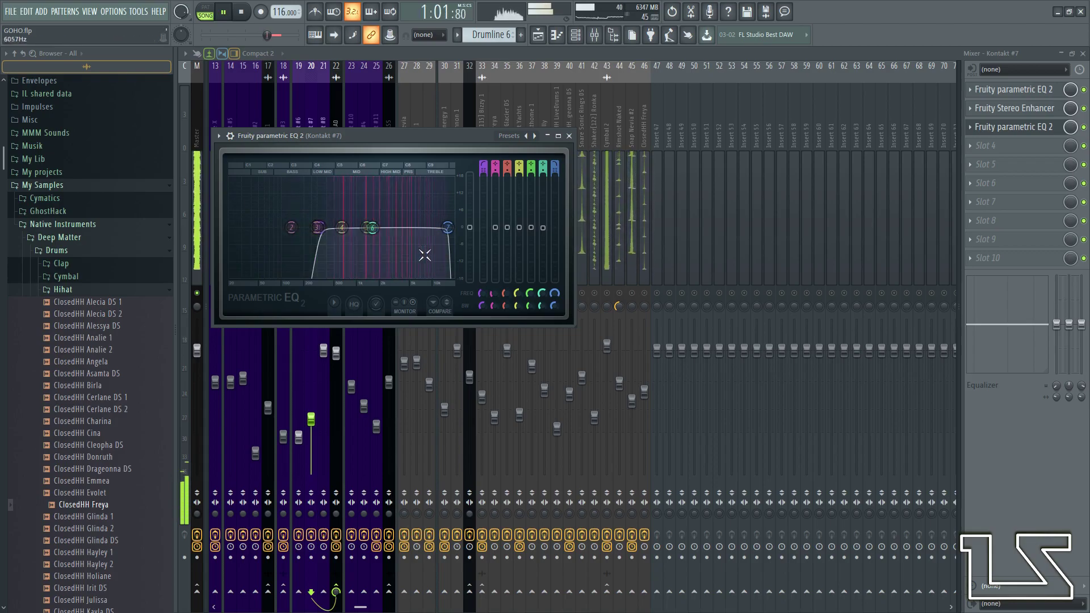
left_click_drag(320, 228, 322, 227)
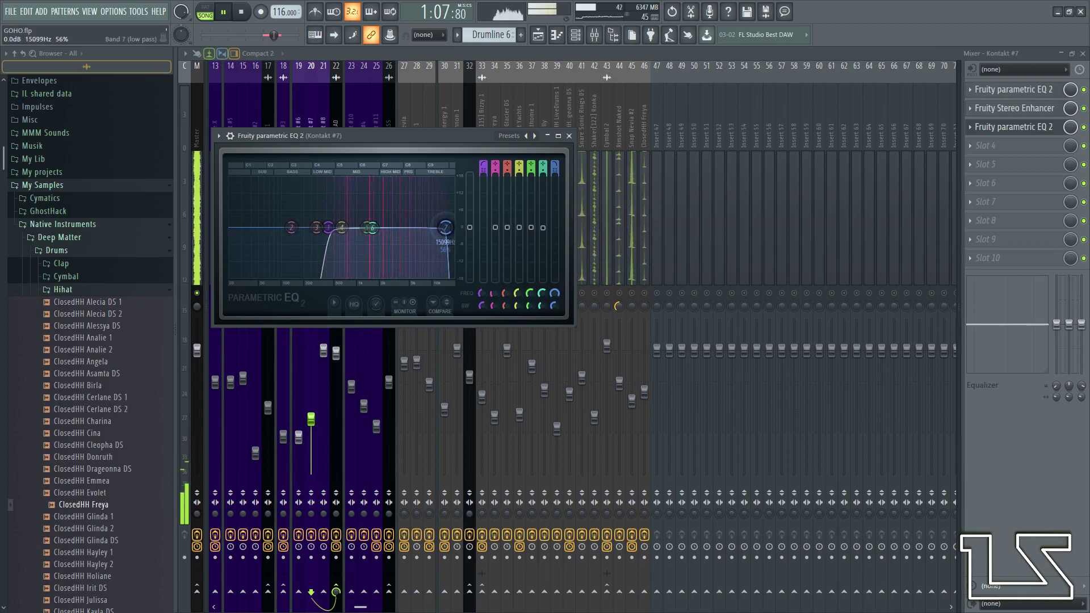
- Fine-tune the high-pass cutoff of Kontakt #7's slot 3 EQ with its main level boosted, and reset the level to default
mouse_move(328, 228)
left_mouse_down()
mouse_move(358, 228)
mouse_move(295, 227)
mouse_move(316, 228)
left_mouse_up()
mouse_move(469, 228)
left_mouse_down()
mouse_move(469, 193)
mouse_move(469, 207)
left_mouse_up()
left_click_drag(316, 228, 364, 228)
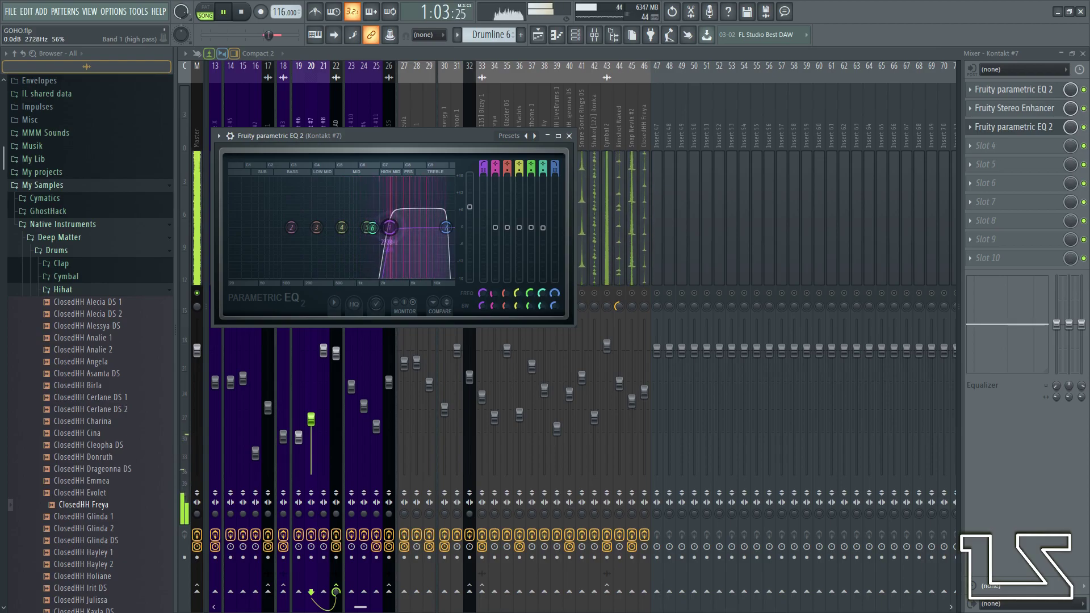
right_click(469, 207)
left_click(486, 214)
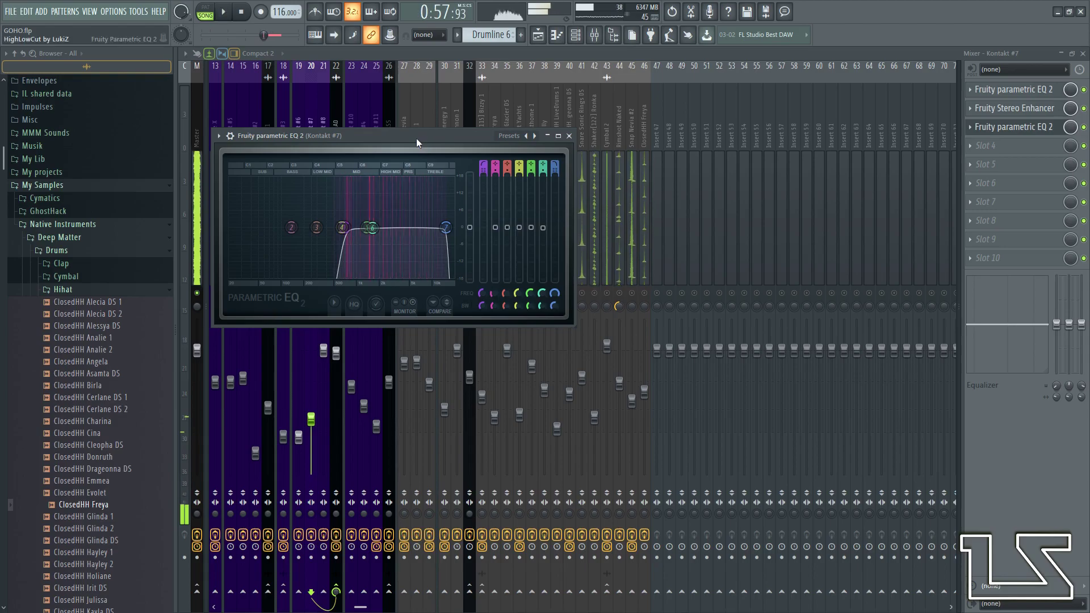
- Audition Kontakt #7 soloed with its slot 3 EQ bypassed, and re-enable Kontakt #6 and Kontakt #8
left_click_drag(417, 138, 586, 323)
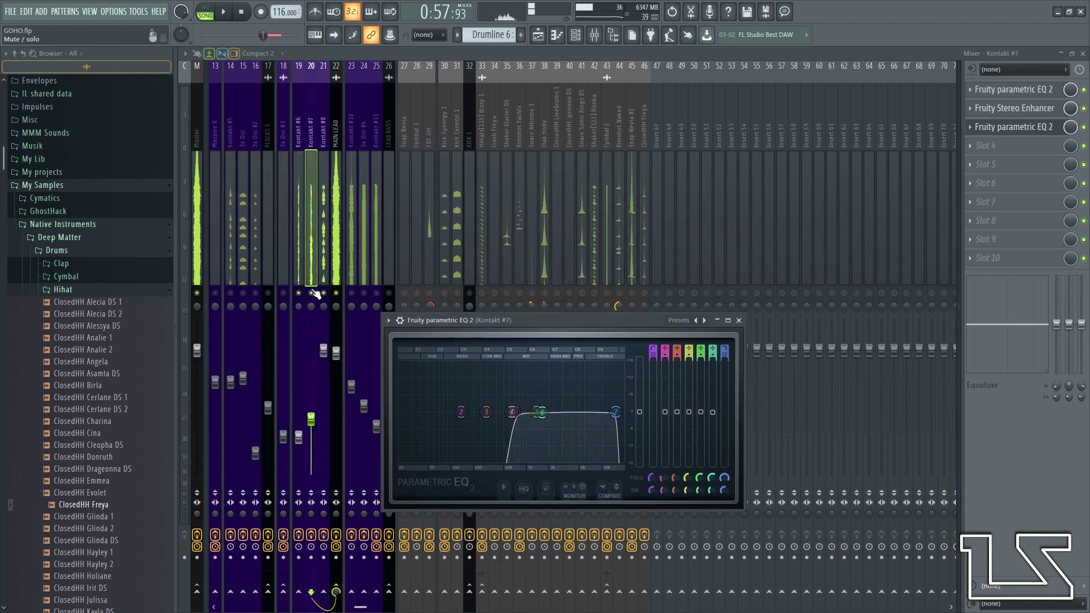
right_click(311, 293)
key("space")
left_click(1084, 127)
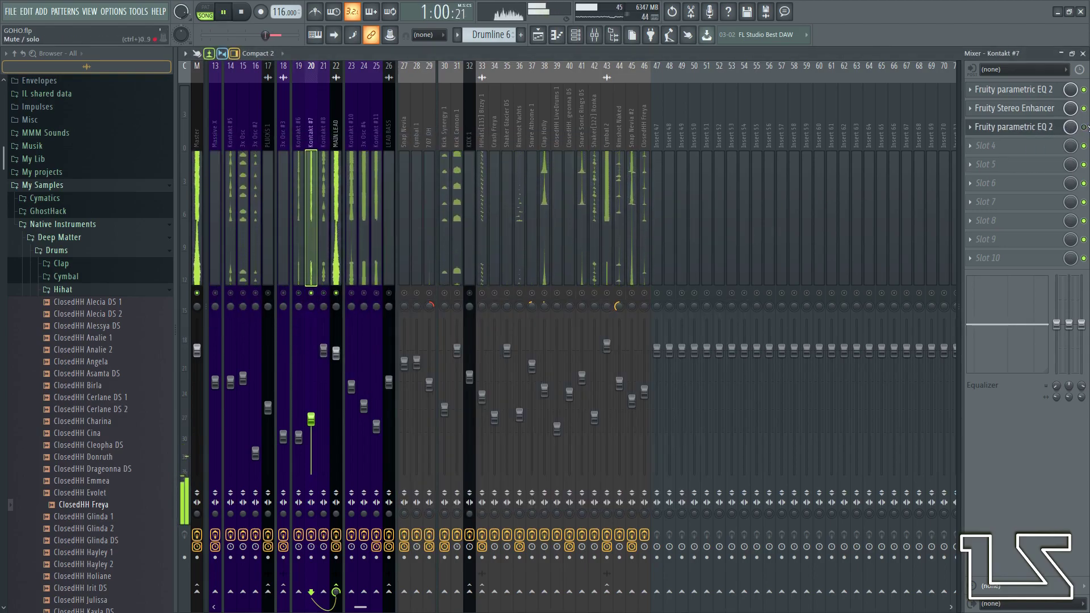
key("space")
left_click(323, 293)
left_click(299, 293)
key("space")
- Add a Fruity parametric EQ 2 in slot 3 of Kontakt #8 and load the HighLowCut preset
left_click(323, 258)
left_click(1013, 128)
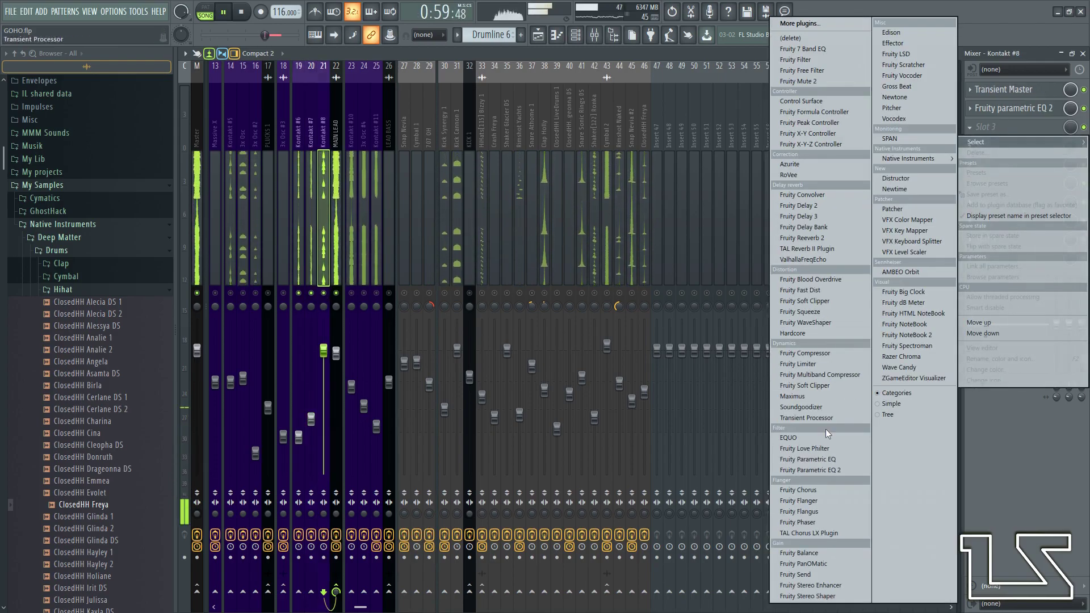
left_click(803, 467)
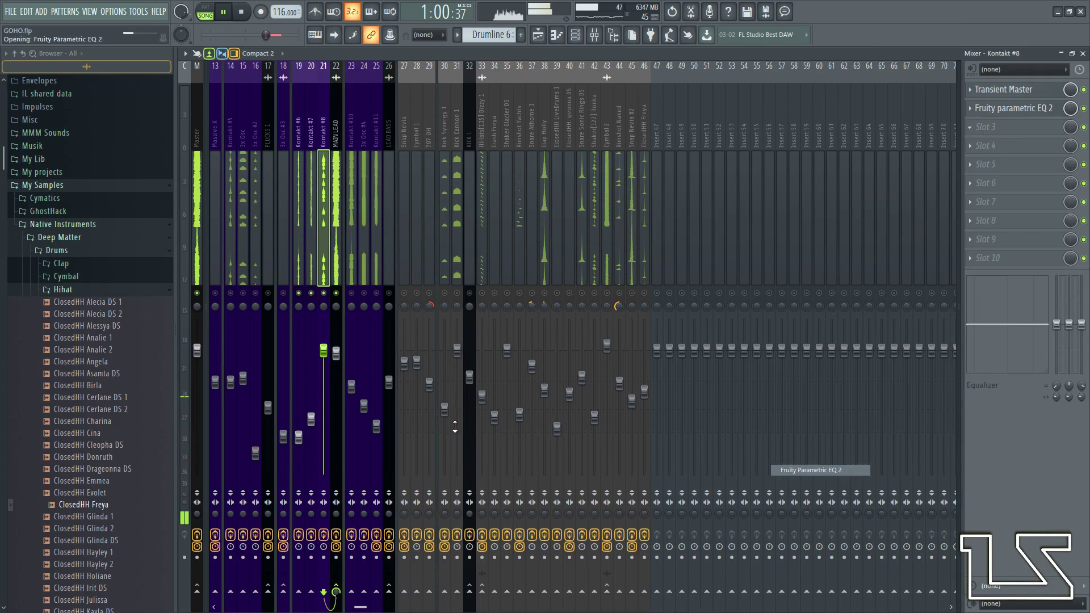
left_click(537, 167)
mouse_move(590, 174)
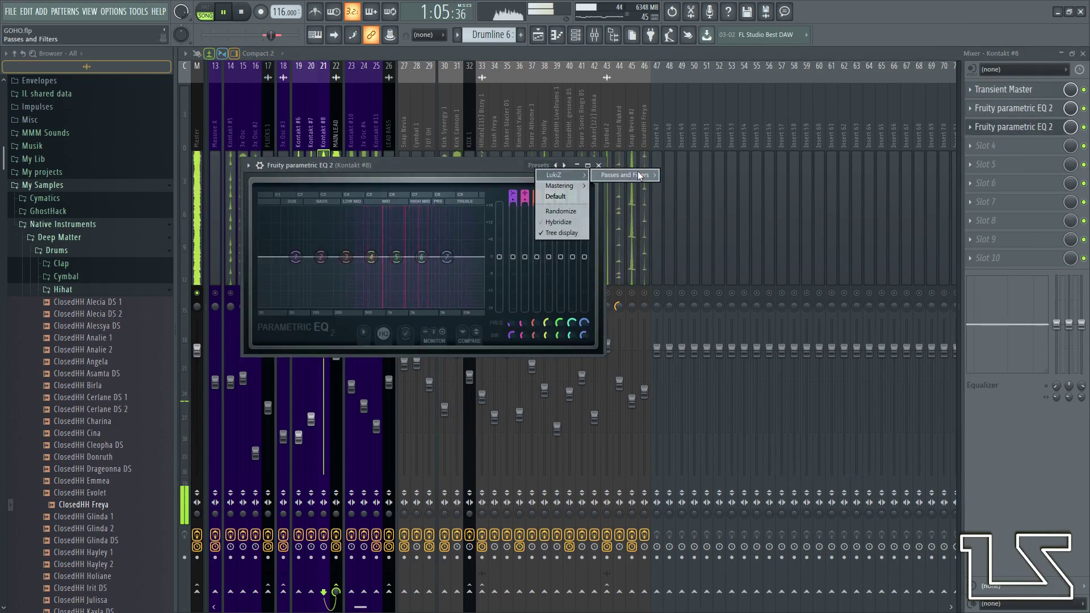
left_click(713, 181)
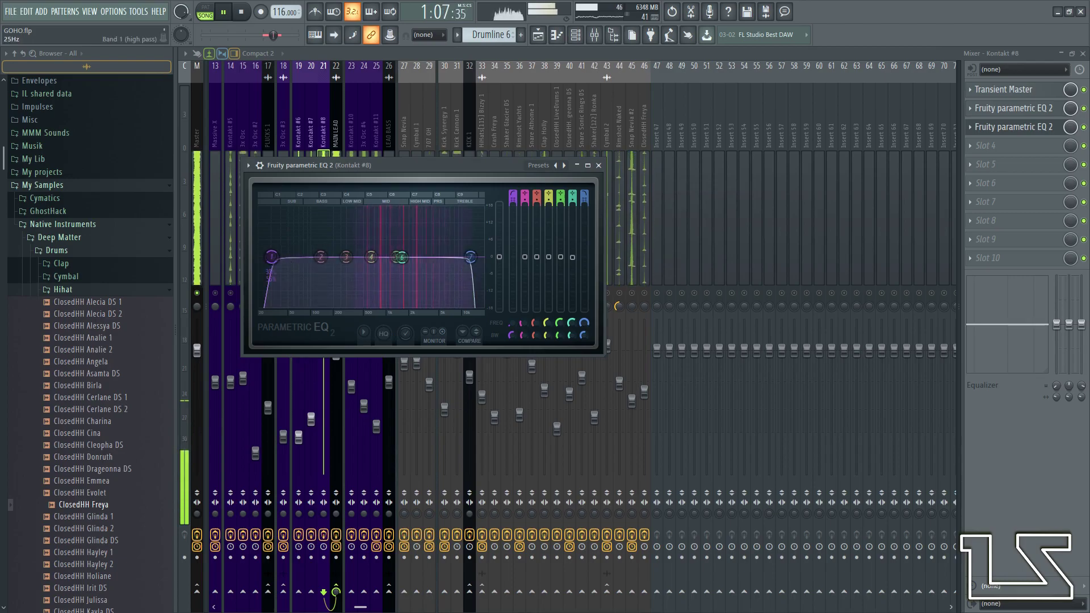
- Raise the high-pass cutoff of Kontakt #8's slot 3 EQ and adjust its low-pass cutoff during playback
left_click_drag(271, 261, 348, 259)
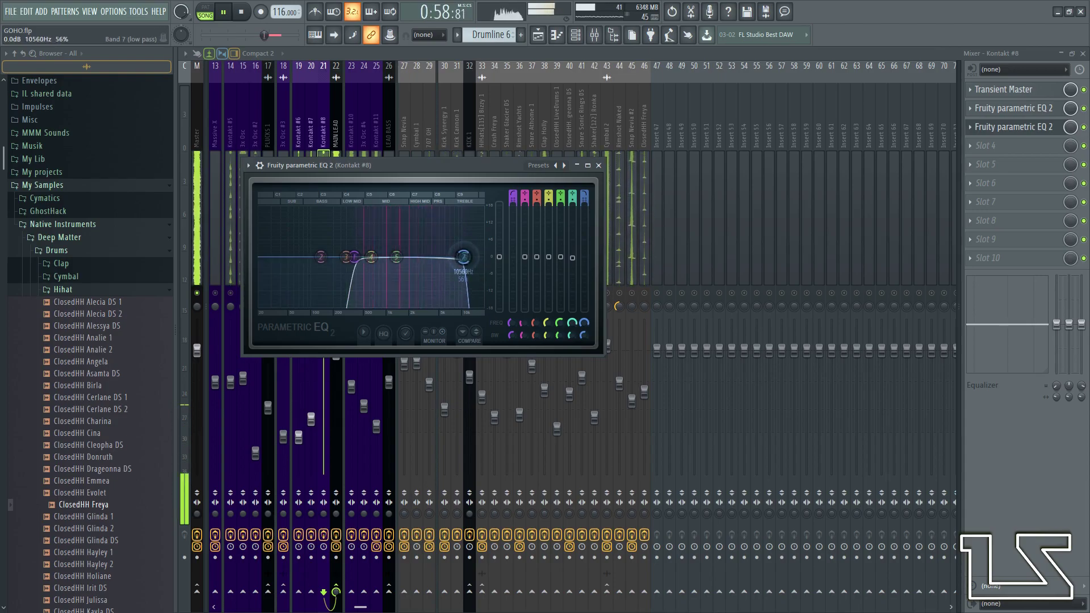
left_click_drag(354, 257, 356, 258)
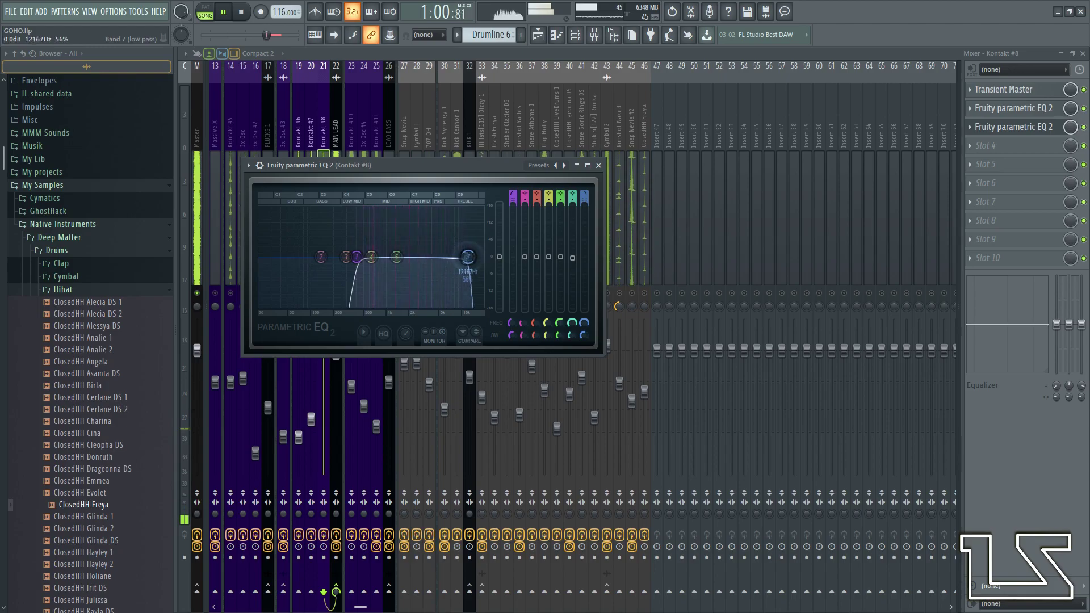
left_click_drag(476, 257, 476, 258)
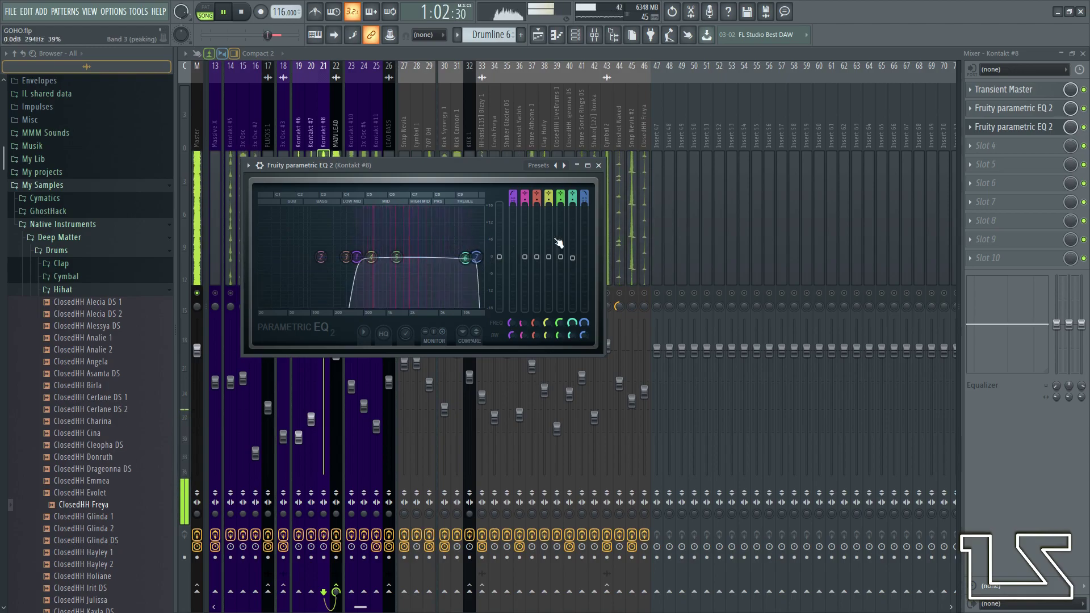
- Audition Kontakt #8 on its own and delete the Fruity parametric EQ 2 from its slot 3
left_click(598, 165)
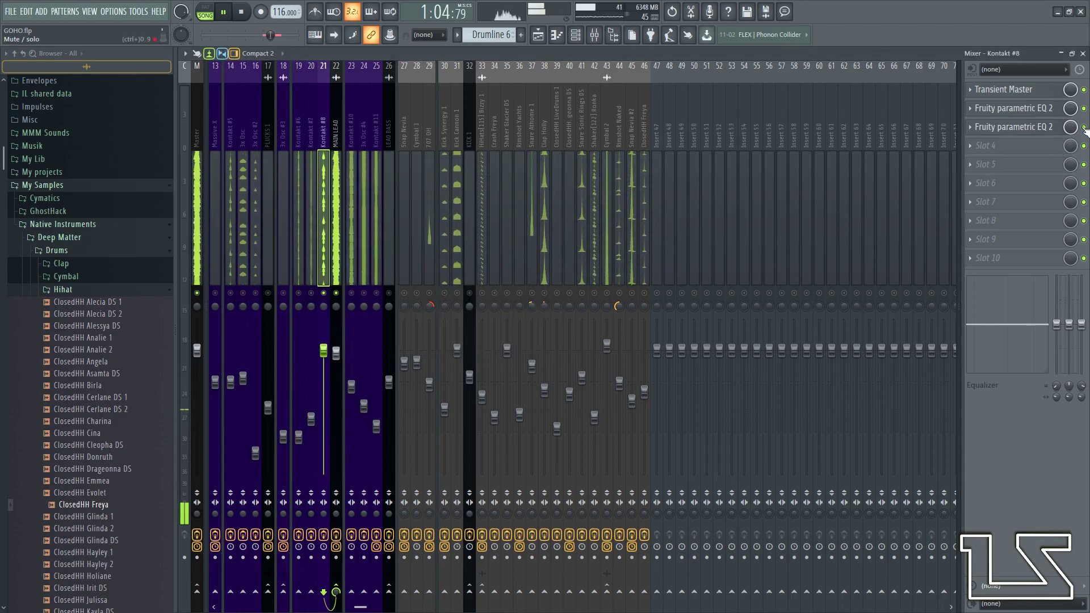
left_click(1042, 115)
left_click(1042, 115)
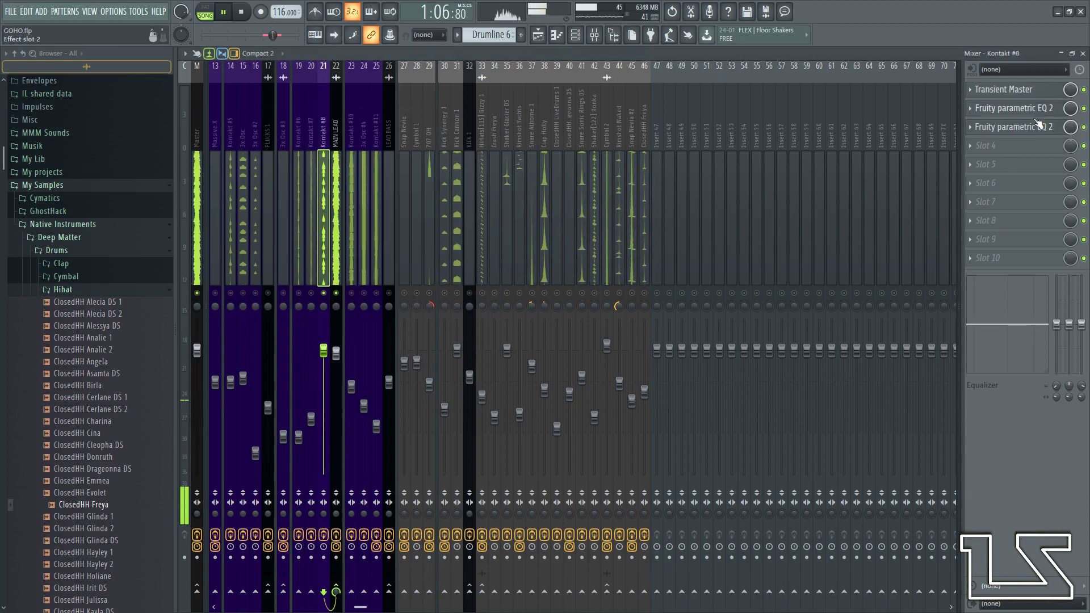
left_click(1034, 128)
right_click(984, 126)
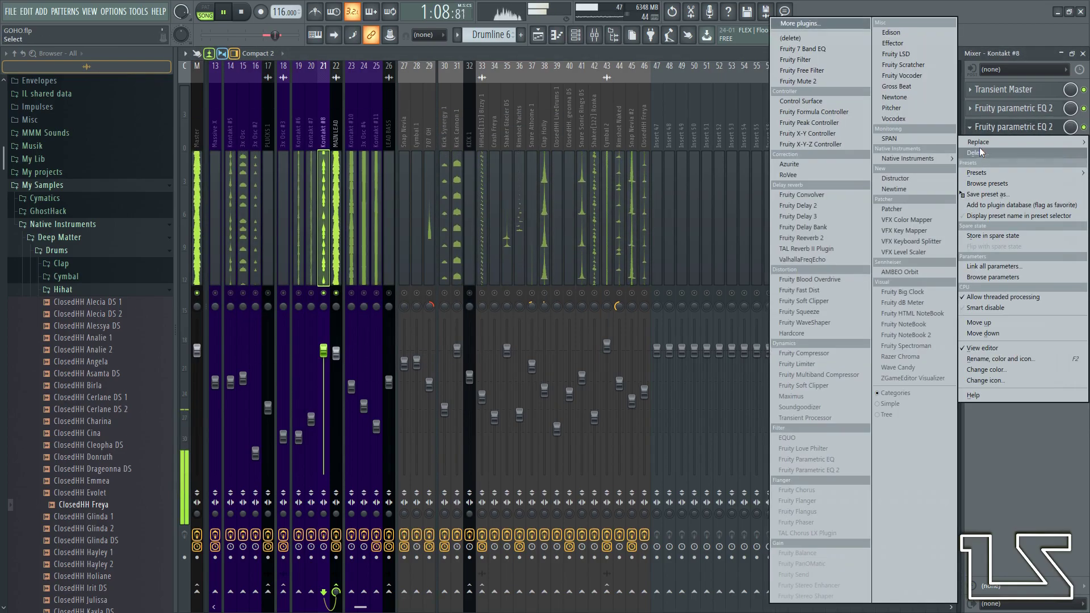
left_click(974, 150)
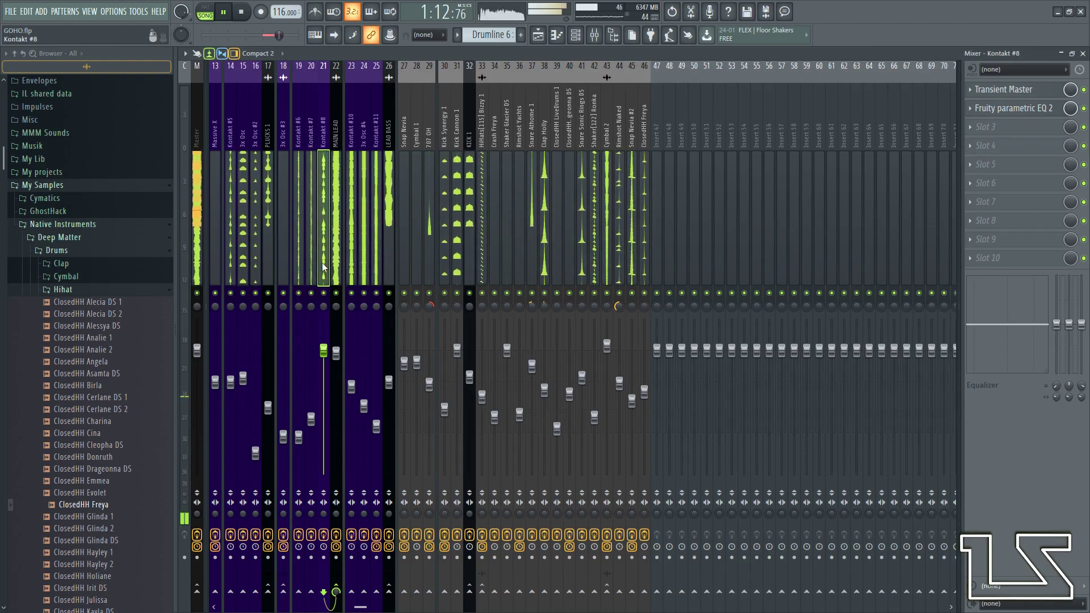
- Check the gain setting of MAIN LEAD's first Fruity Compressor
left_click(339, 268)
left_click(1022, 89)
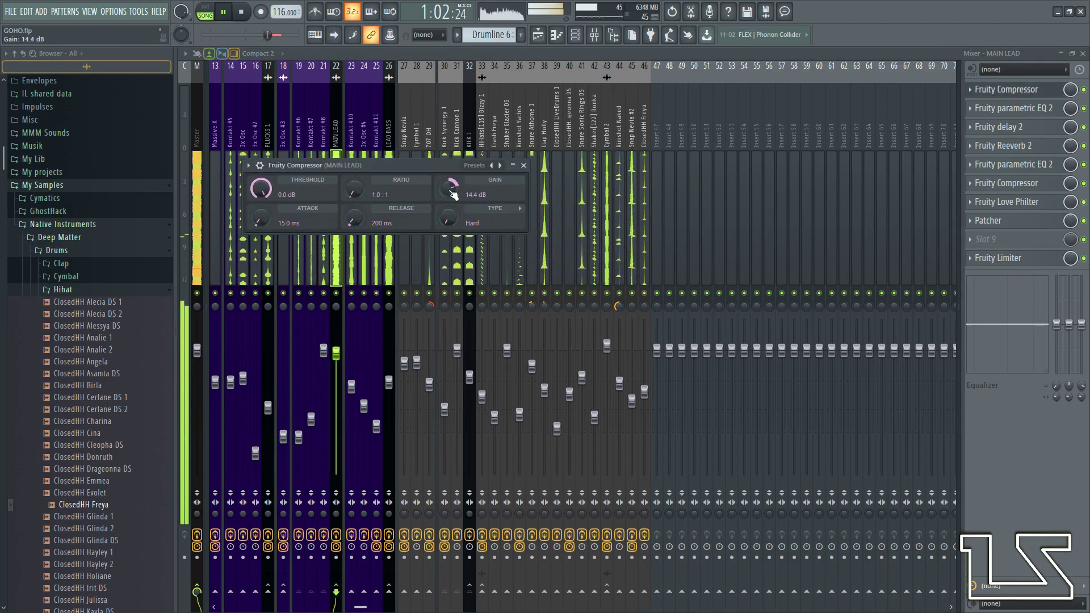
left_click(523, 166)
- Inspect the limiter settings of LEAD BASS's Fruity Limiter and raise the LEAD BASS level slightly
left_click(391, 238)
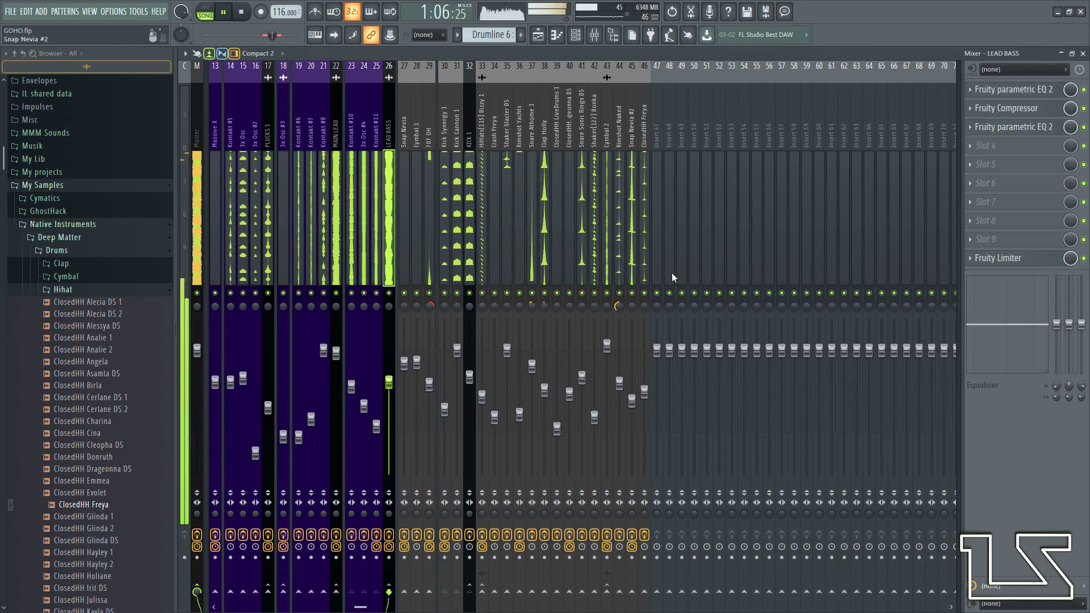
left_click(1029, 262)
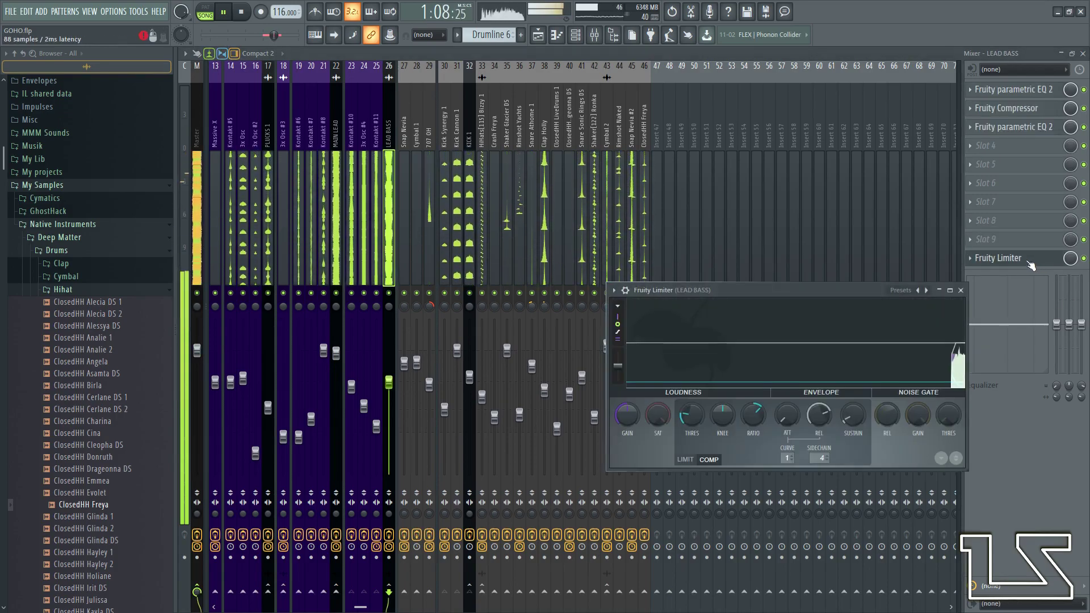
left_click(682, 460)
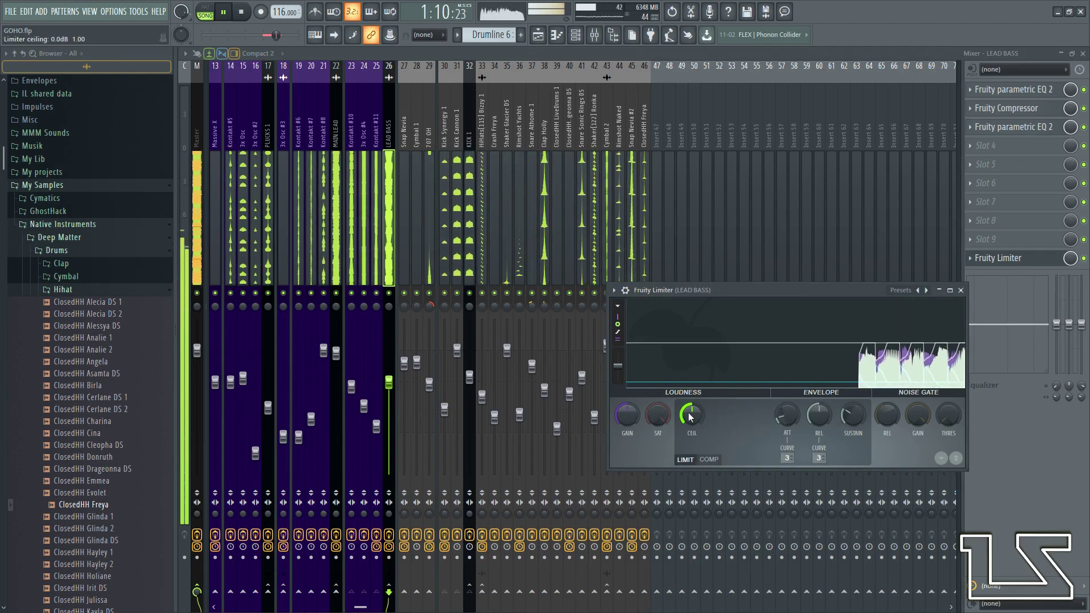
left_click(961, 290)
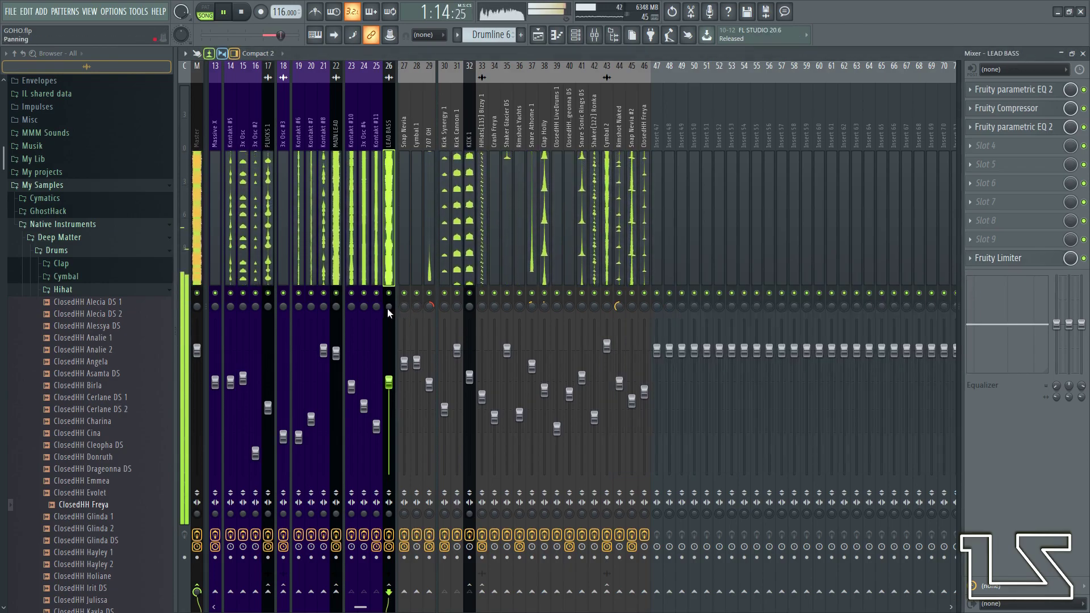
left_click_drag(391, 382, 392, 379)
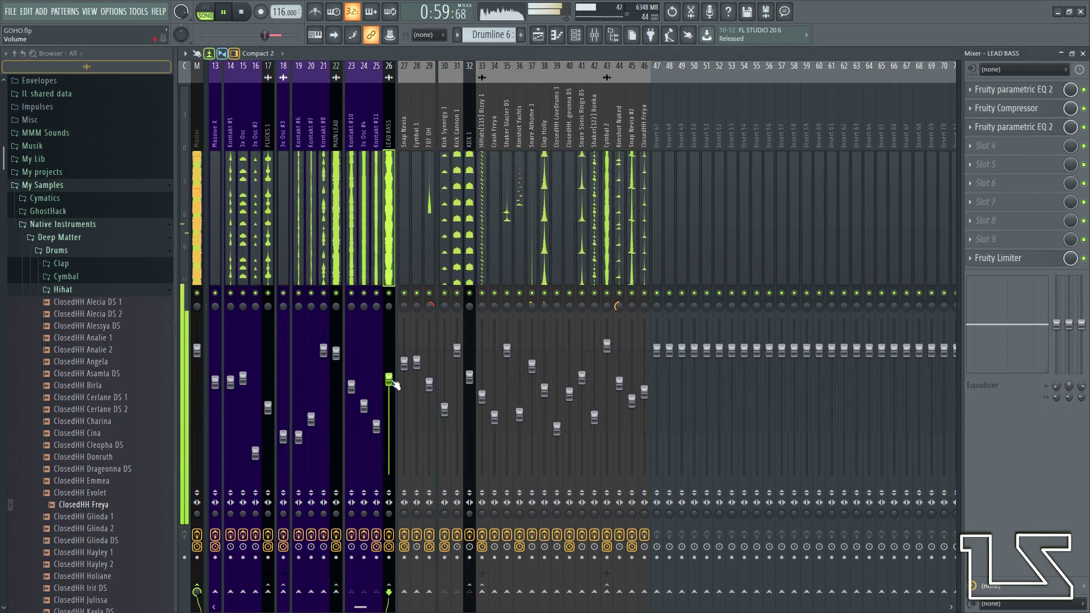
- Check the project info and review the mixer tracks back to the first Kontakt track during playback
key("F11")
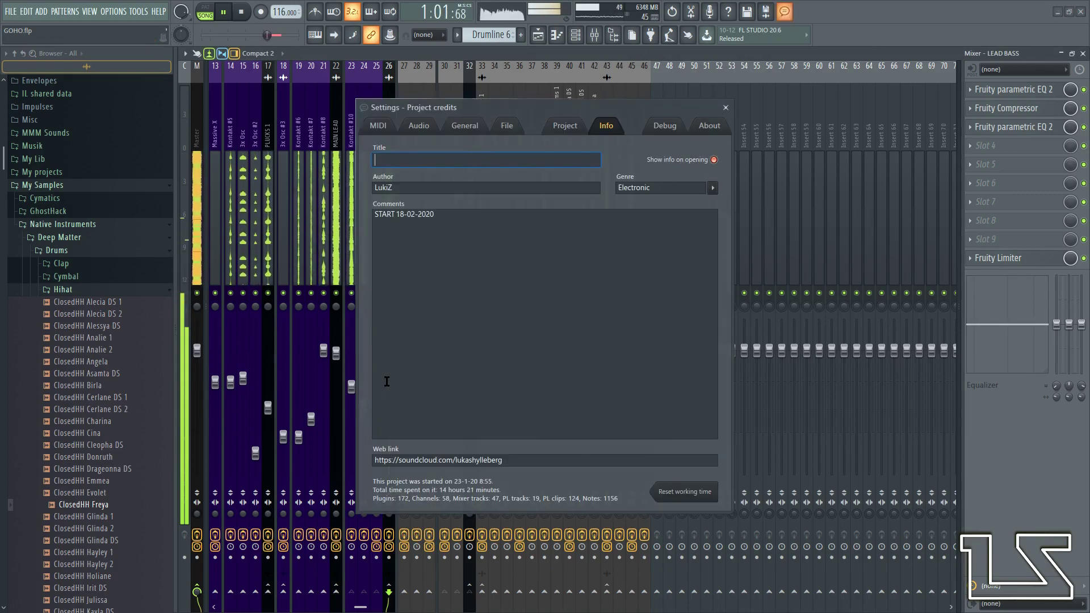
key("F11")
key("Home")
left_click(407, 243)
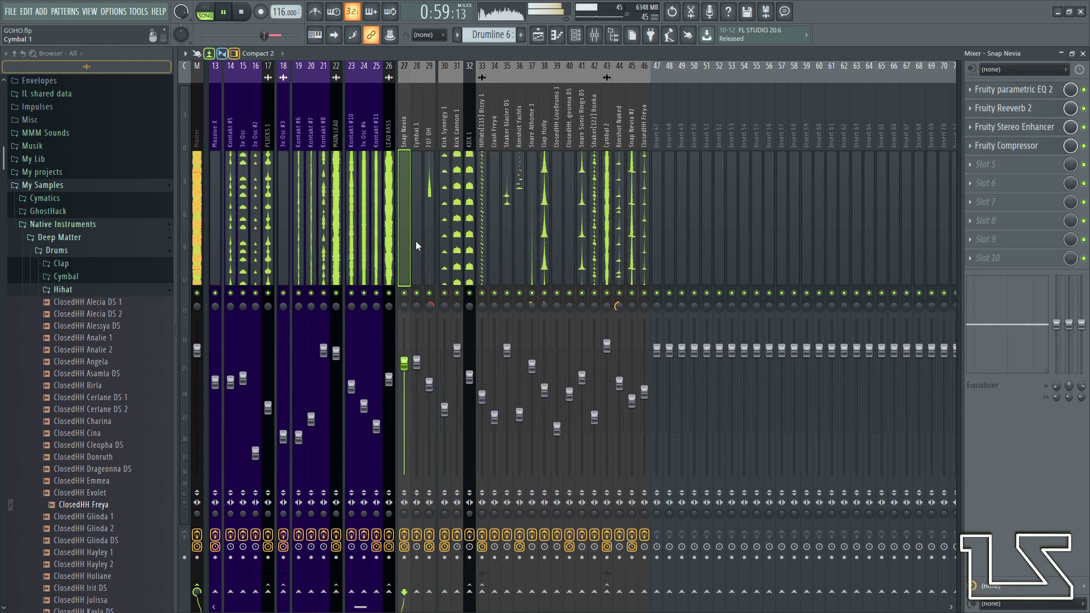
left_click_drag(388, 264, 213, 224)
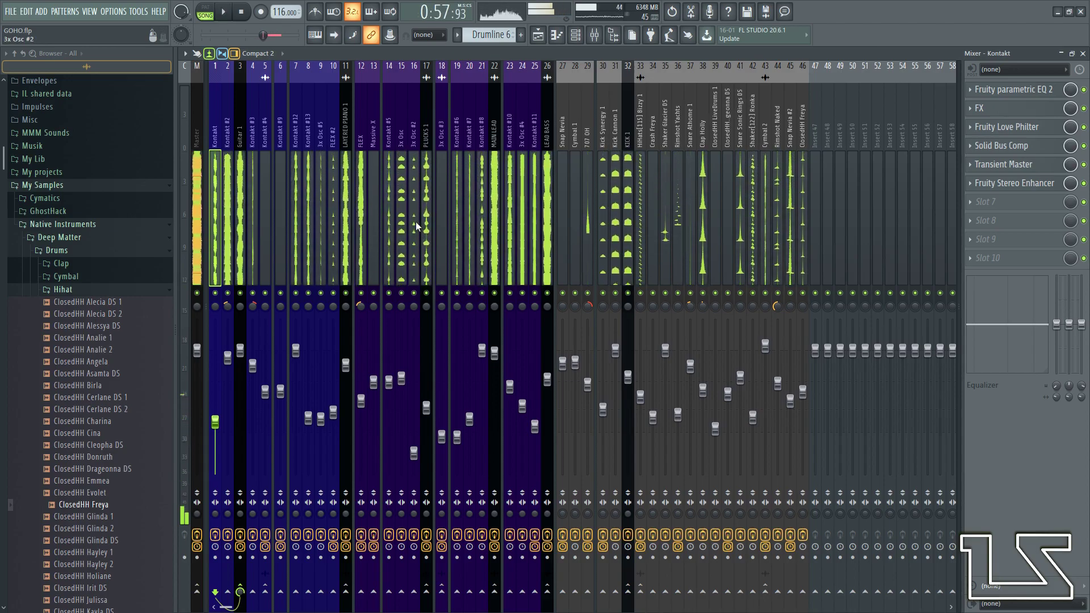
- Return the mixer to its smaller size beside the playlist
left_click(511, 222)
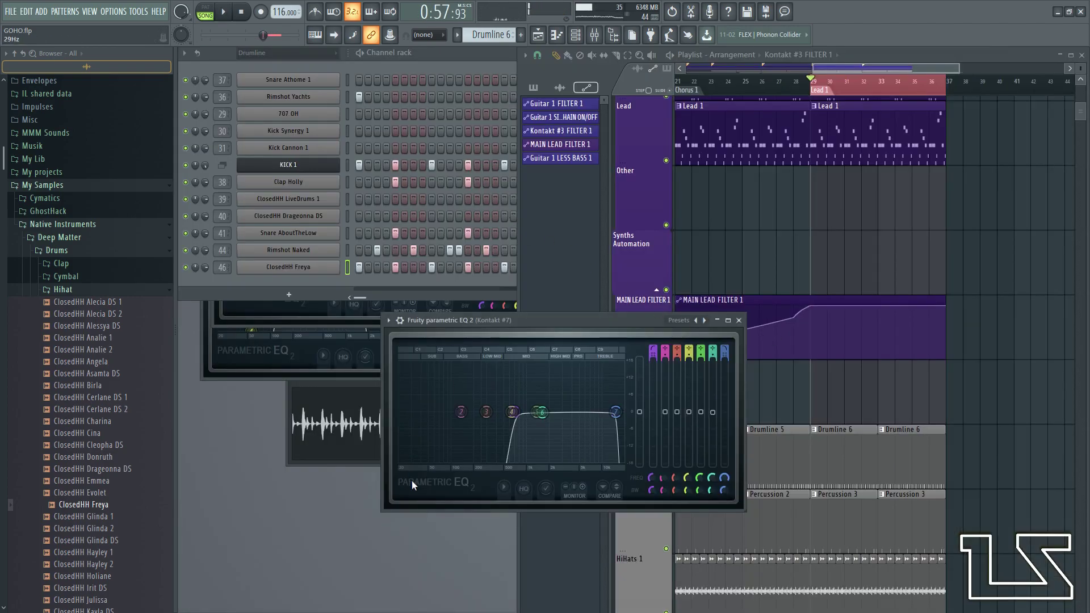
left_click(400, 529)
key("Return")
key("Return")
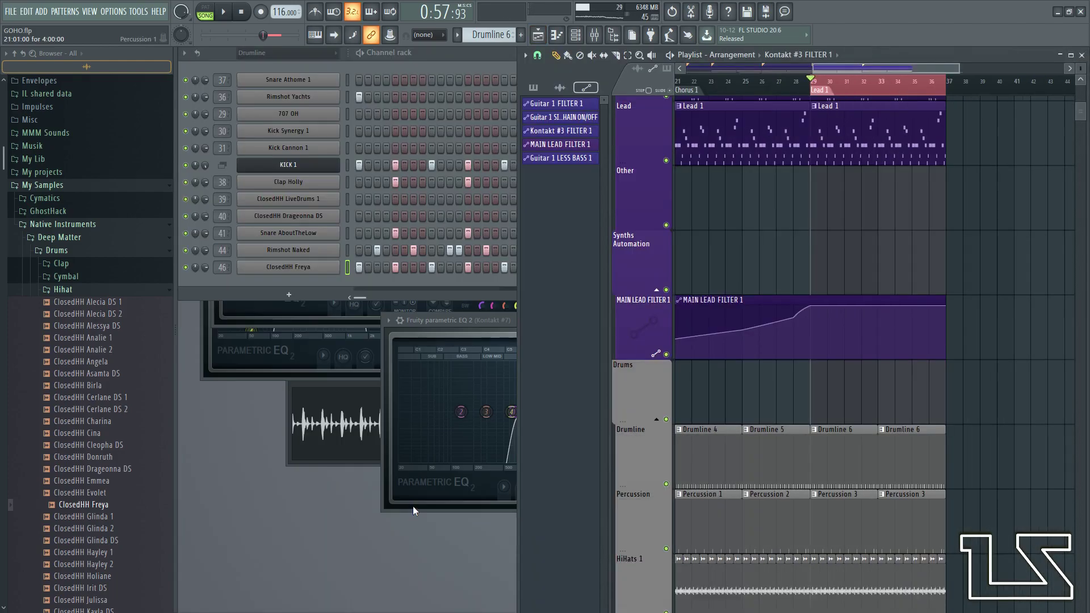
key("F9")
key("Return")
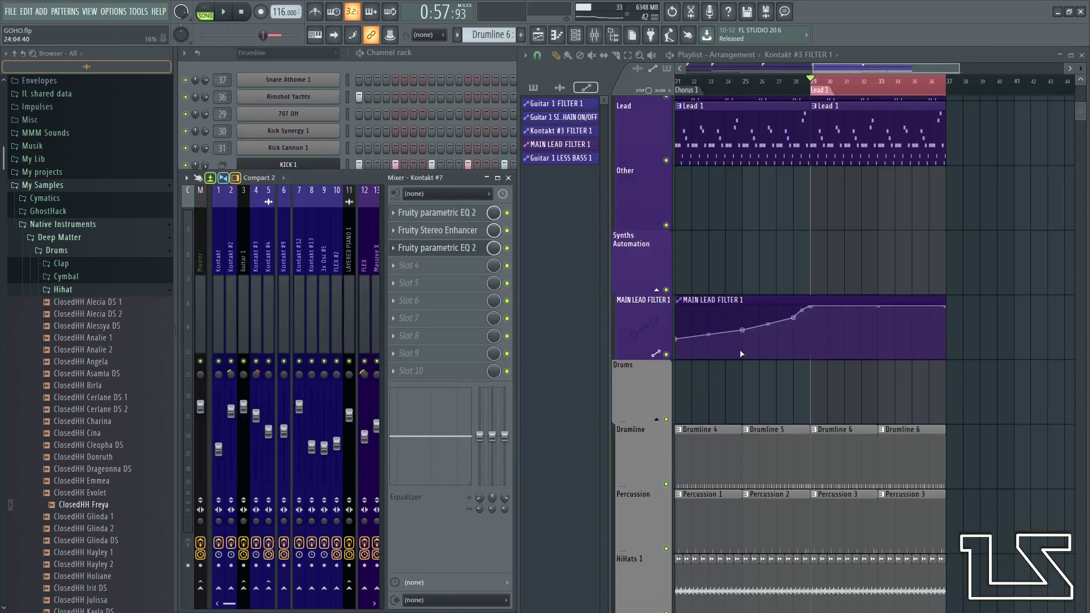
- Isolate the Drums group in the playlist, enabling Drumline, Percussion, HiHats 1, Shaker, Other and the three Cymbal tracks
scroll(742, 357, "down", 3)
left_click_drag(742, 357, 972, 117)
left_click_drag(686, 82, 676, 83)
scroll(739, 236, "up", 3)
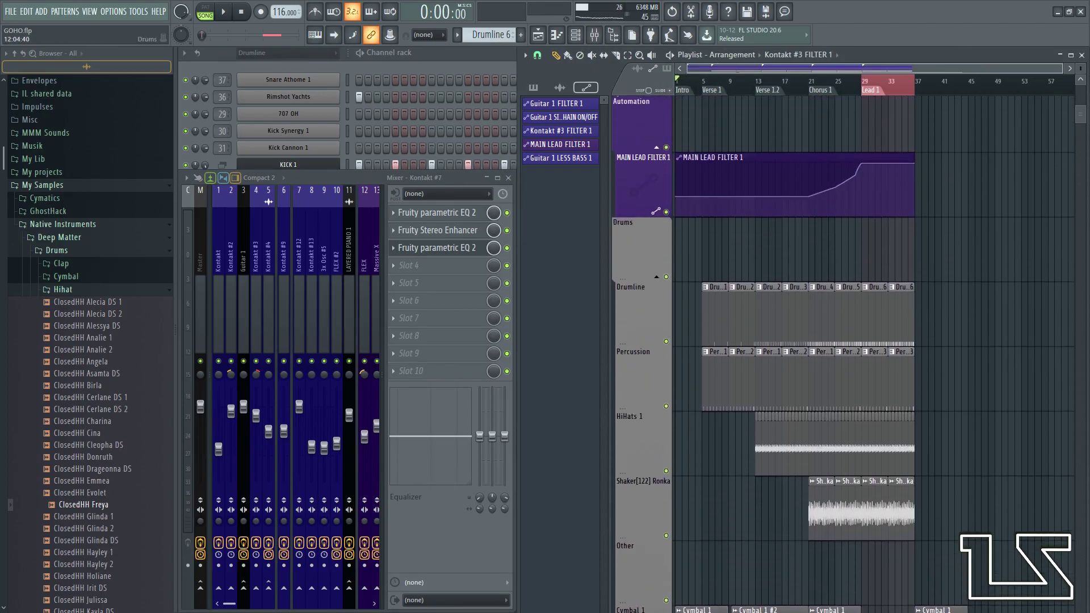
scroll(758, 243, "down", 3)
right_click(665, 242)
left_click(667, 272)
left_click(666, 301)
left_click(666, 330)
left_click(667, 360)
left_click(666, 389)
left_click(666, 418)
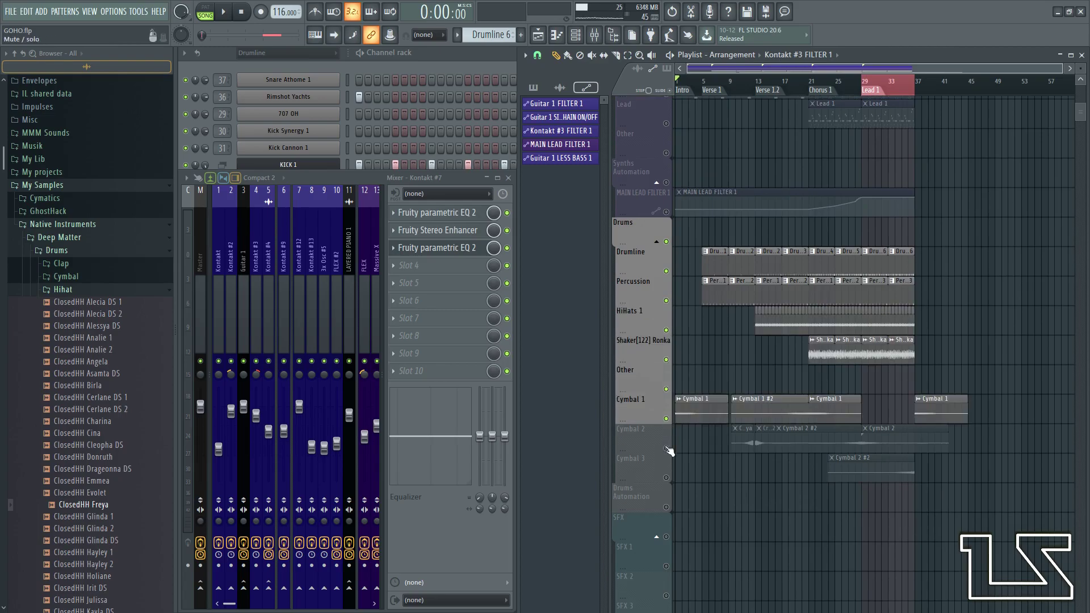
left_click(666, 449)
left_click(666, 477)
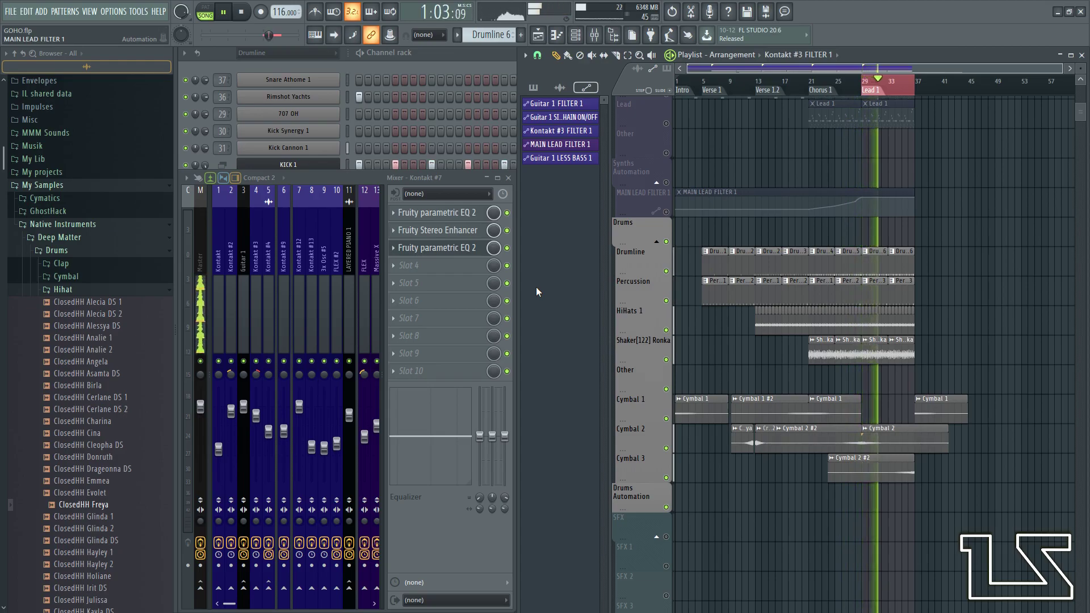
- Raise the level of the ClosedHH Freya mixer track slightly while the drums play
left_click_drag(314, 289, 388, 318)
mouse_move(349, 432)
left_mouse_down()
mouse_move(348, 410)
mouse_move(349, 421)
left_mouse_up()
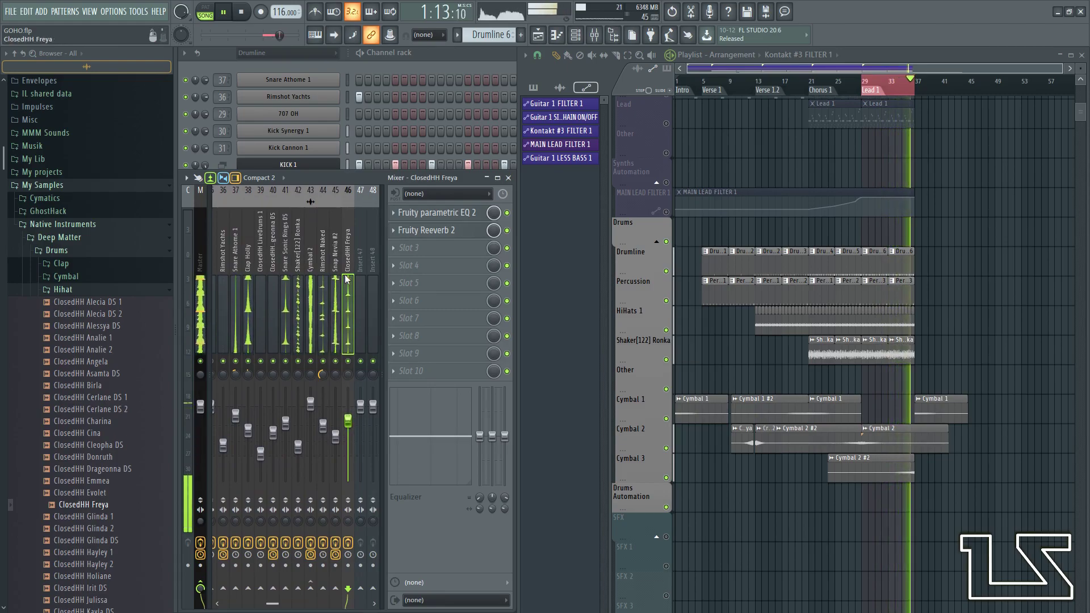
key("space")
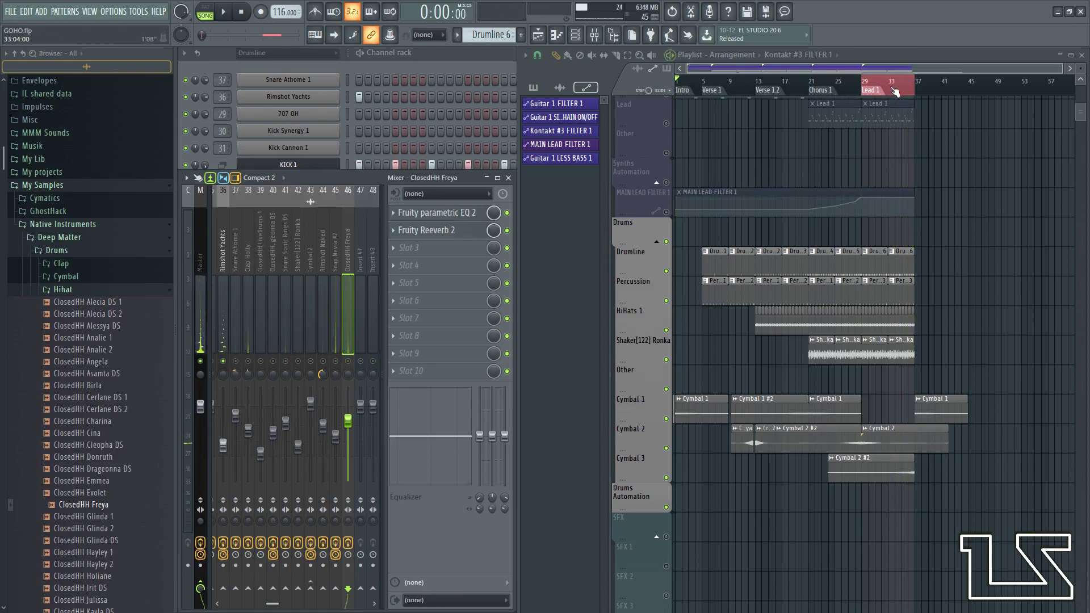
- Audition the Rimshot Yachts track soloed, playing from within Chorus 1
key("space")
left_click(832, 82)
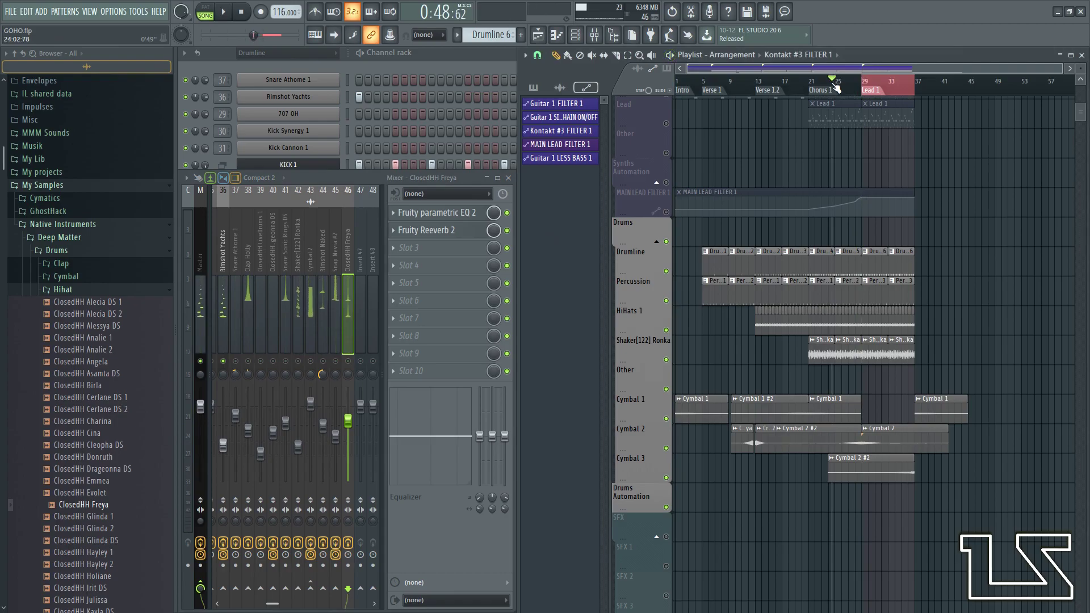
key("space")
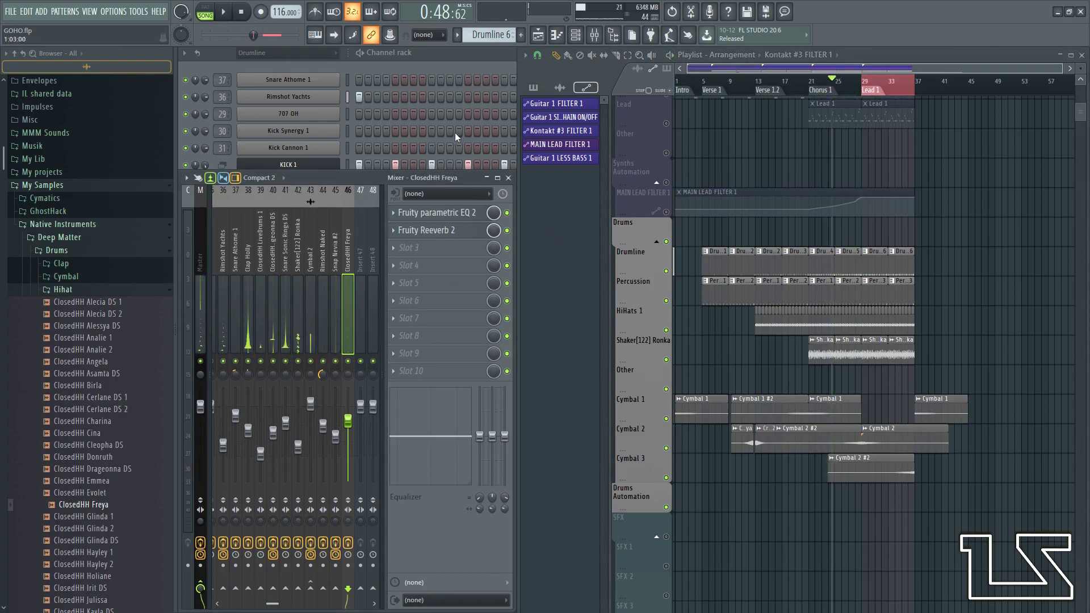
- Solo Kontakt #2 in the mixer, enable Kontakt alongside it, and play the song from the start
scroll(735, 131, "up", 3)
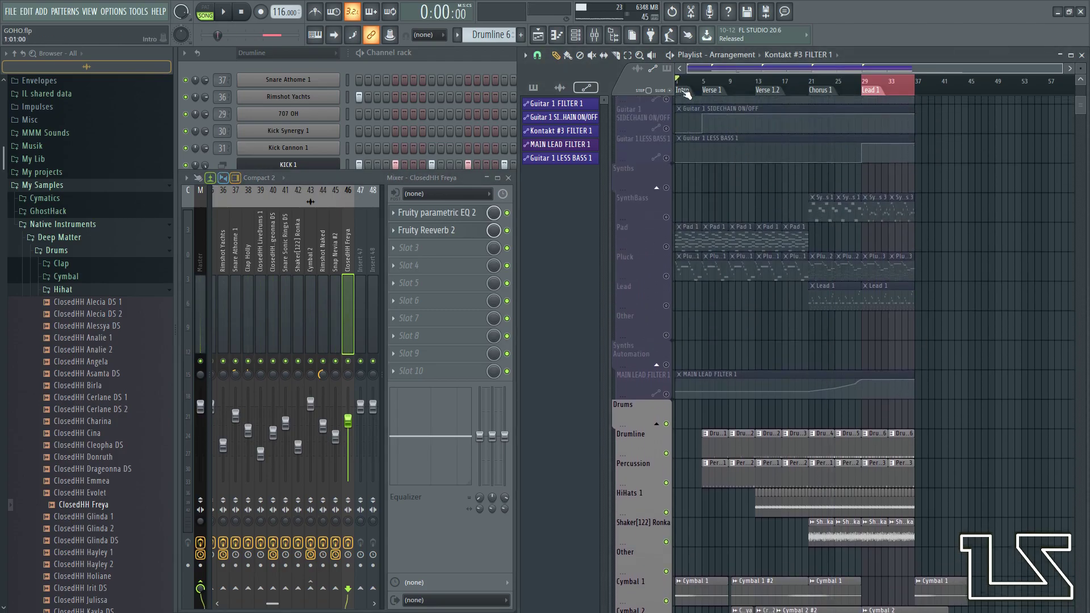
left_click_drag(234, 314, 97, 311)
right_click(230, 362)
left_click(219, 361)
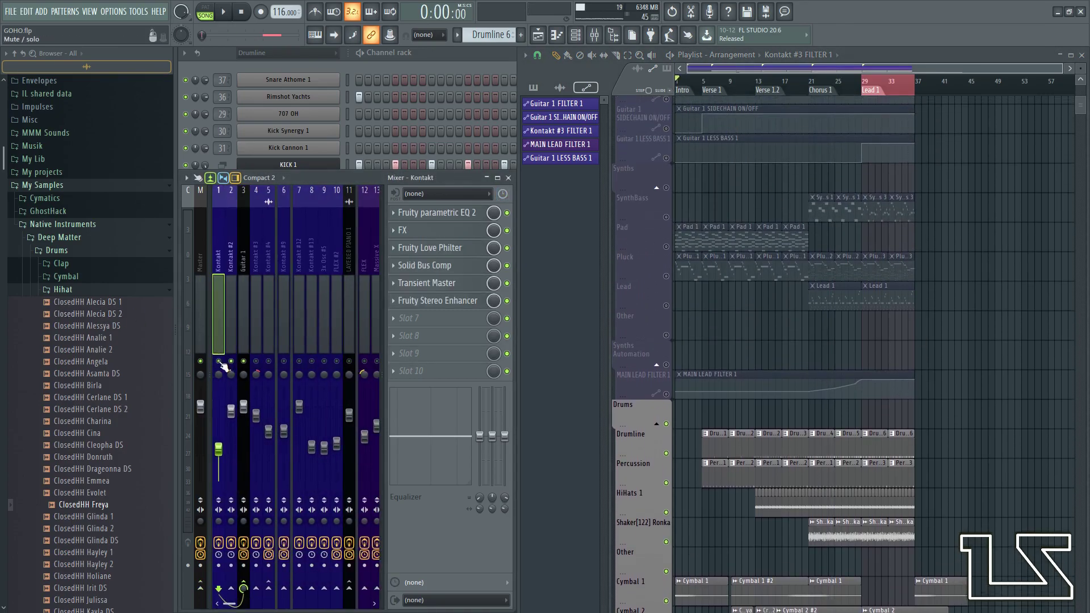
key("space")
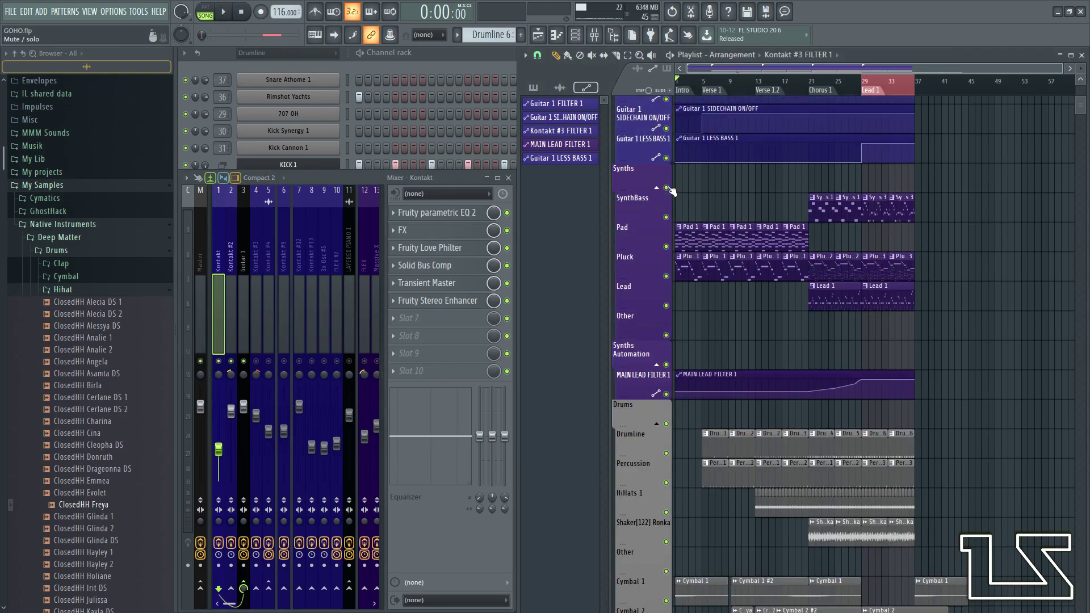
- Clear the time selection over the Lead 1 section of the playlist
scroll(832, 304, "up", 1)
scroll(965, 294, "down", 4)
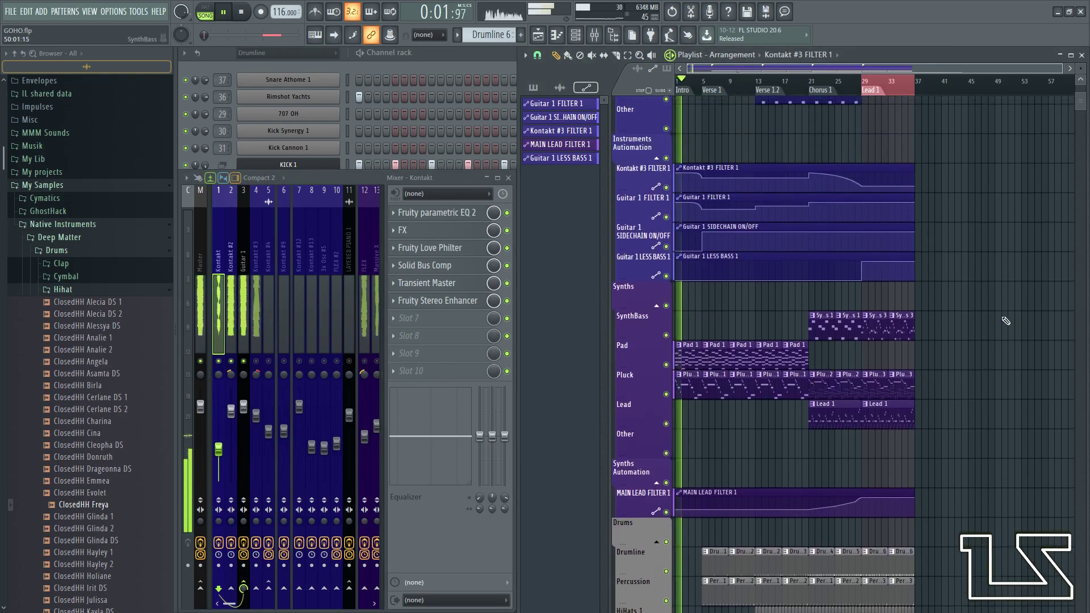
right_click(966, 294, "ctrl")
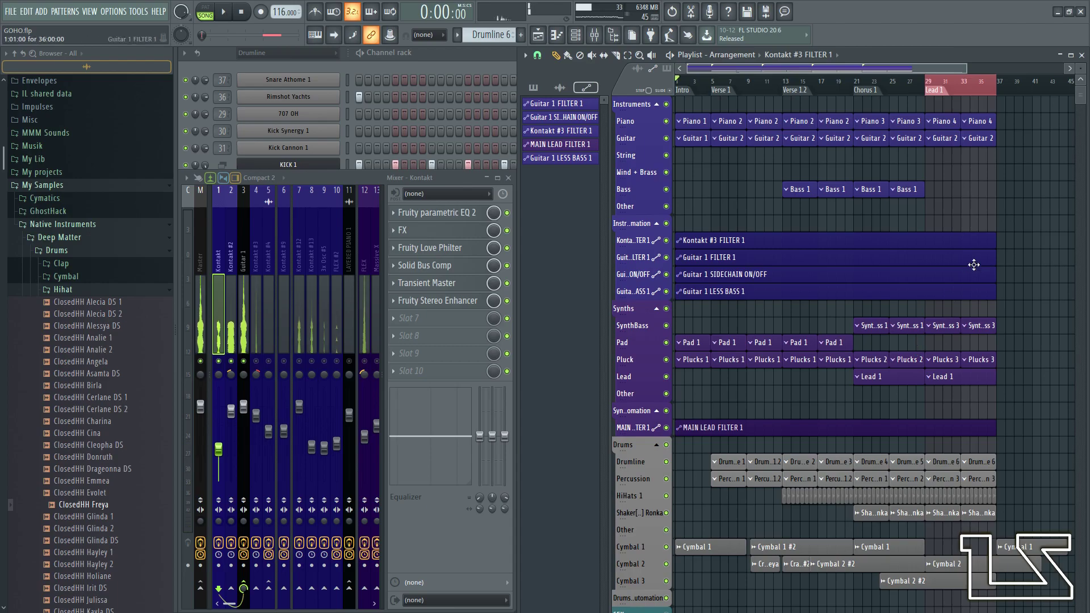
key("ctrl+d")
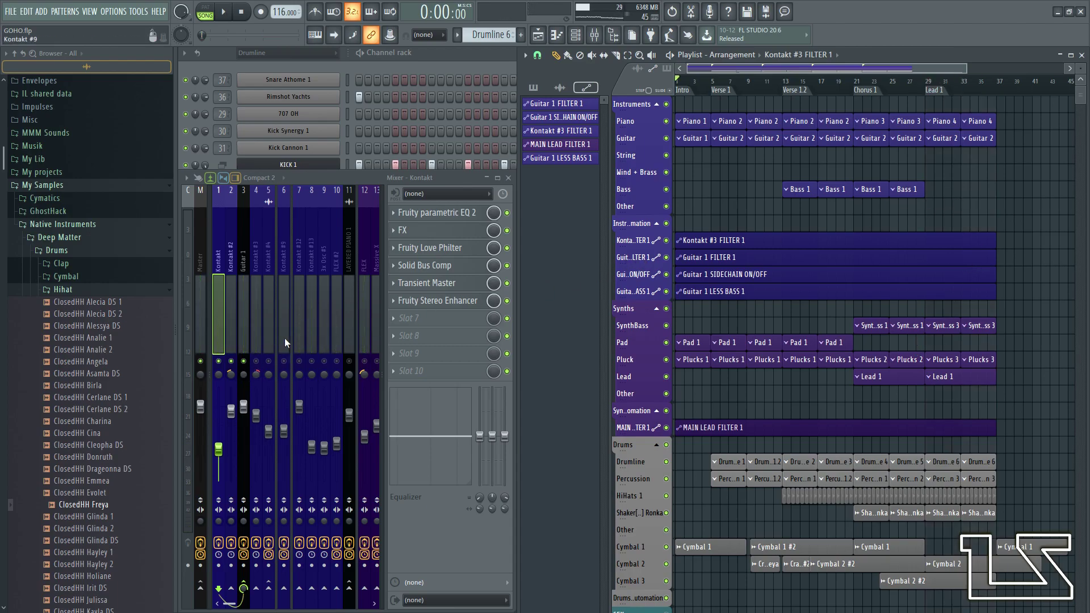
- Enable the FLEX and Kontakt #3 mixer tracks alongside Guitar 1 and play the song again from the start
scroll(287, 339, "down", 18)
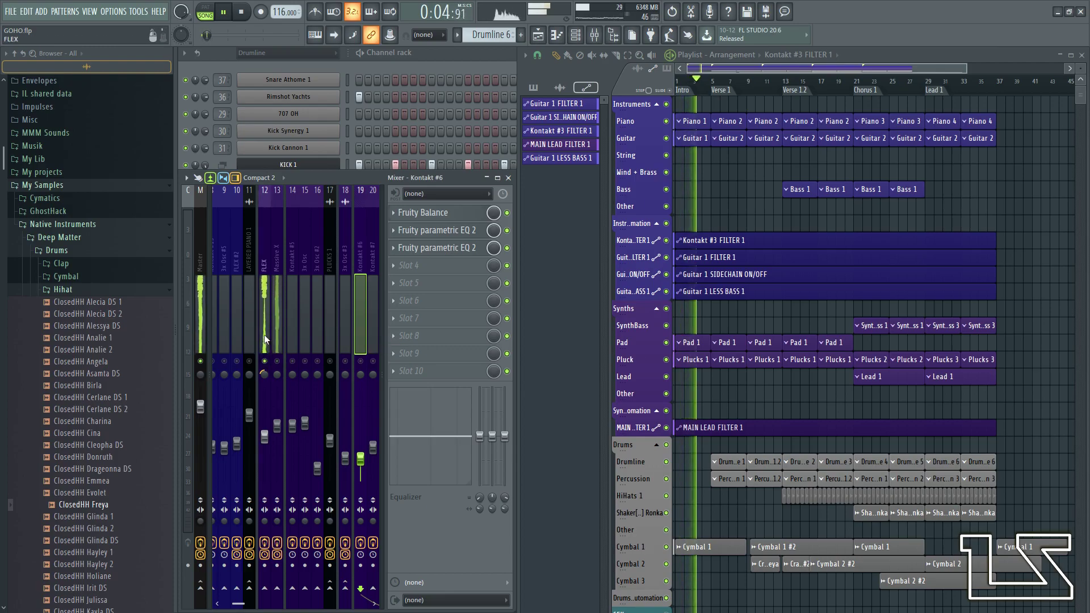
scroll(264, 336, "up", 5)
left_click(244, 339)
key("space")
left_click(255, 362)
key("space")
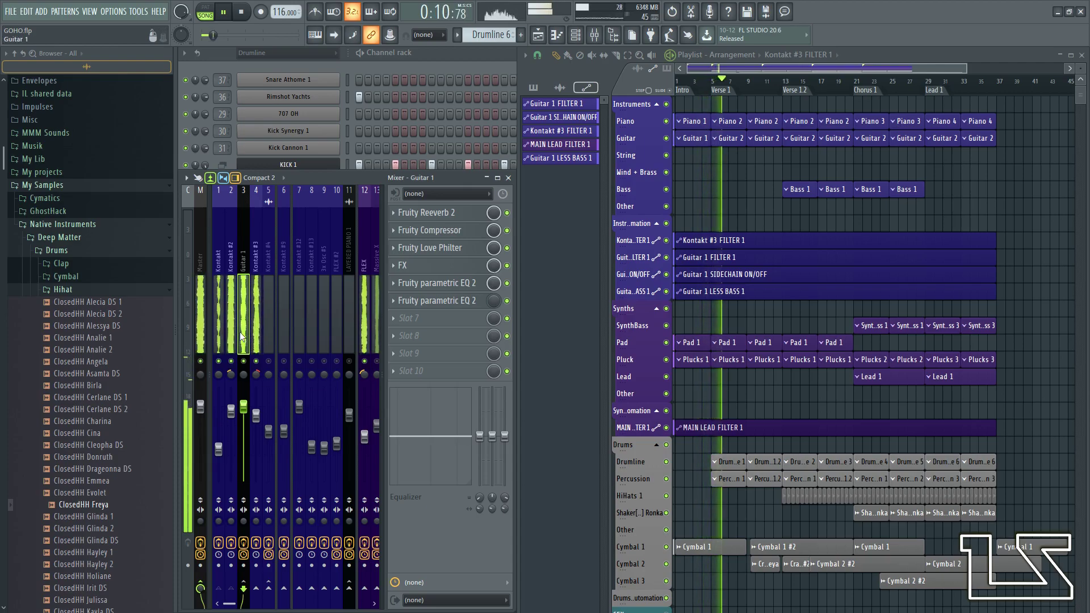
- Add the Massive X, Snap Nevia and HiHats[115] Bizzy 1 mixer tracks to the audible group during playback
left_click(378, 360)
left_click(378, 342)
left_click(320, 342)
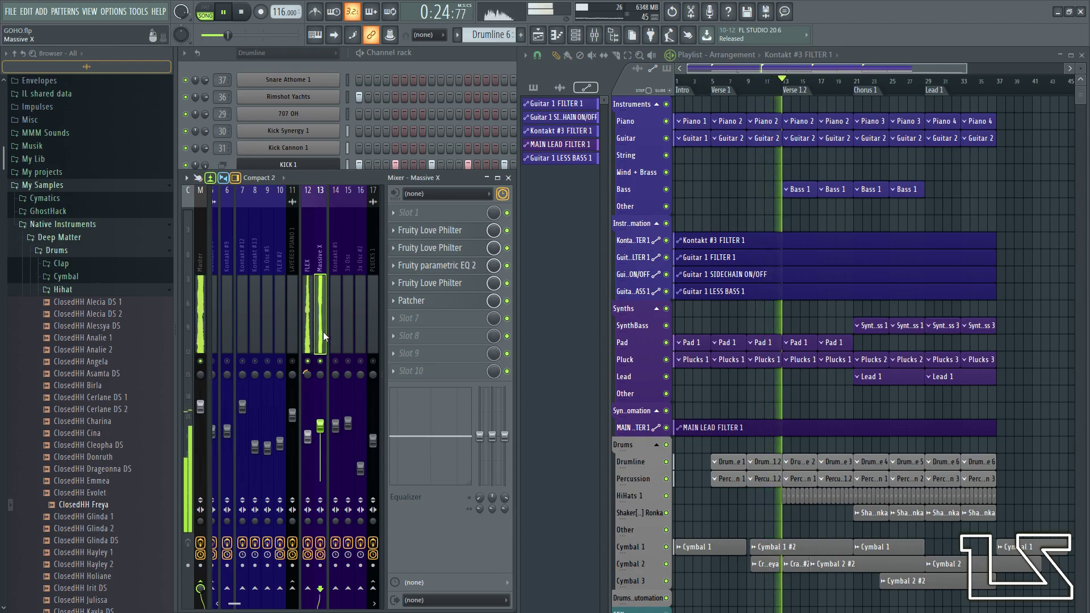
scroll(406, 326, "down", 15)
left_click(360, 361)
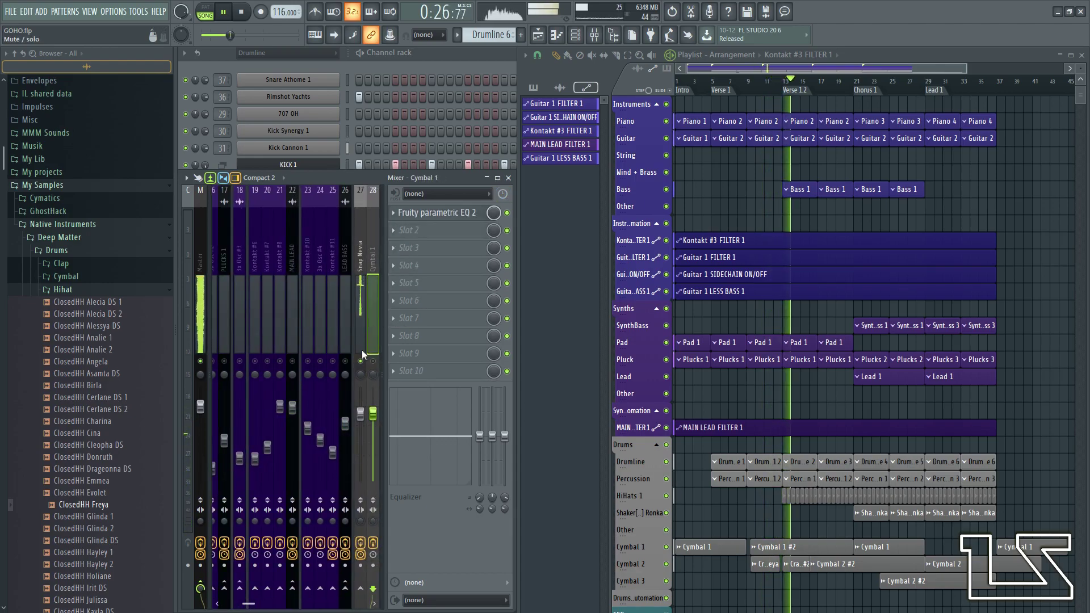
scroll(396, 333, "down", 8)
left_click(335, 360)
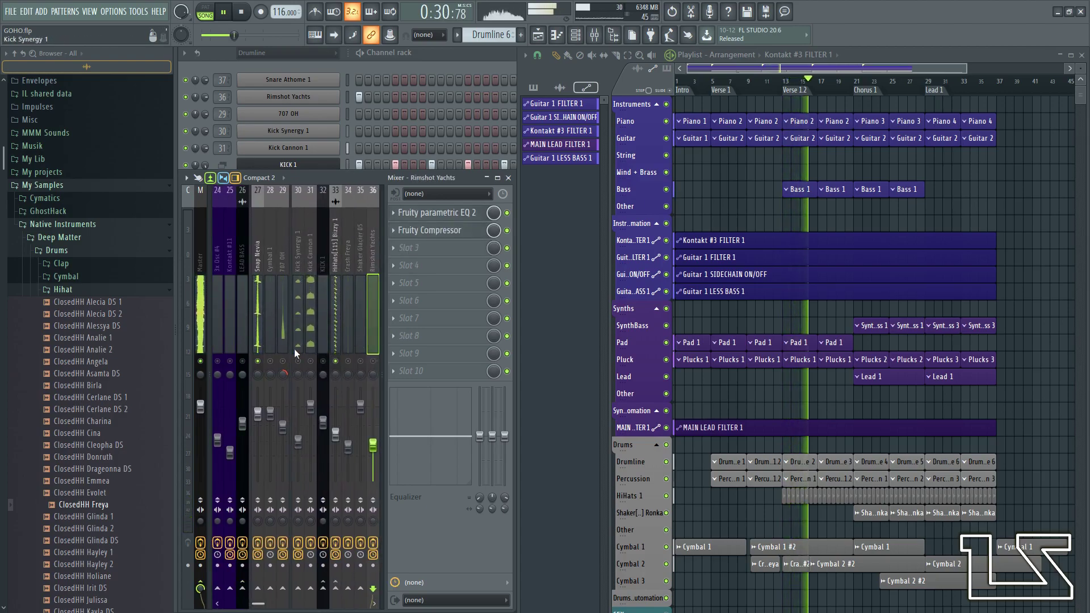
- Enable Kontakt #6, Kontakt #7, Kontakt #8 and MAIN LEAD in the mixer, listen through Chorus 1, and stop playback
scroll(294, 348, "up", 17)
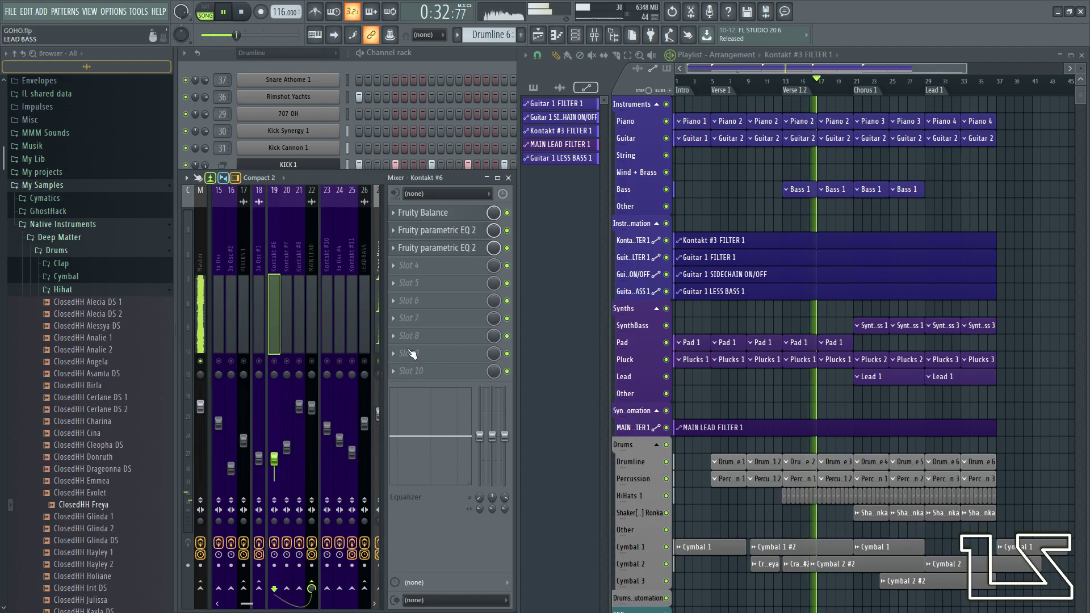
scroll(838, 454, "down", 2)
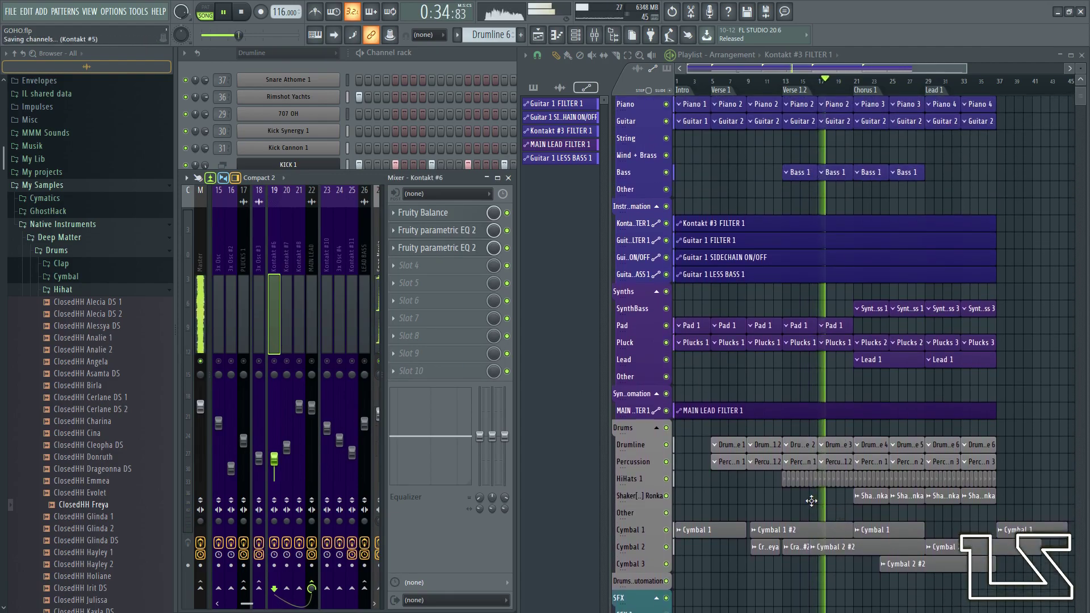
scroll(808, 500, "up", 2)
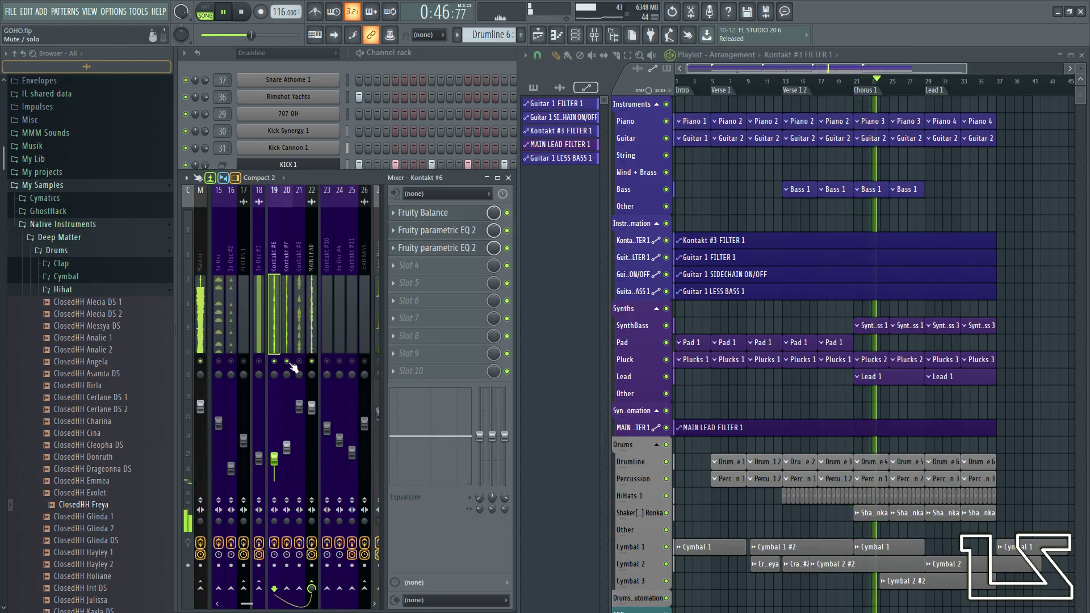
left_click(305, 329)
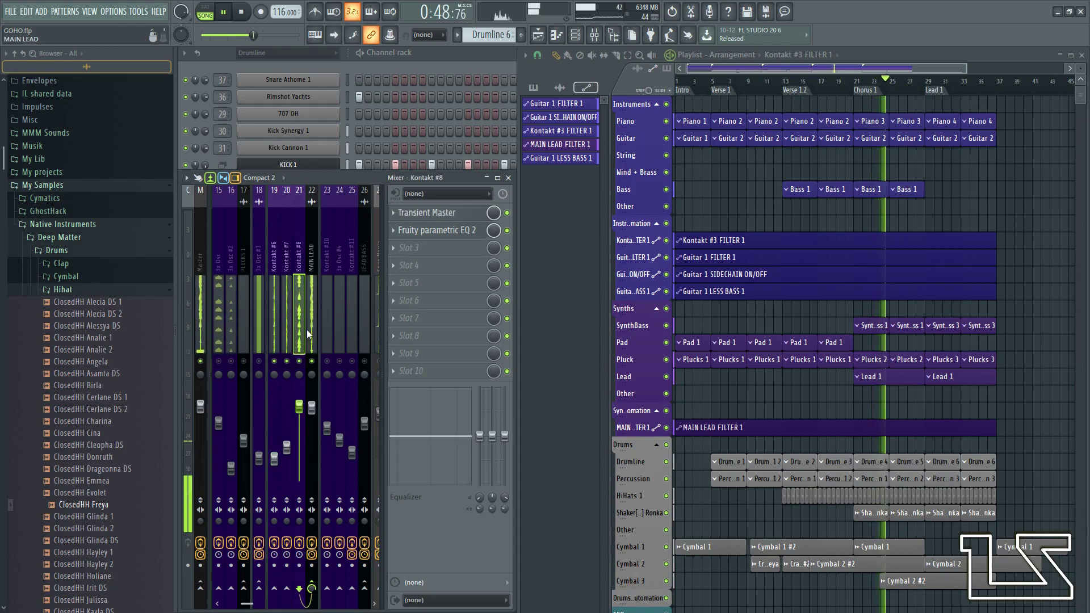
left_click(311, 332)
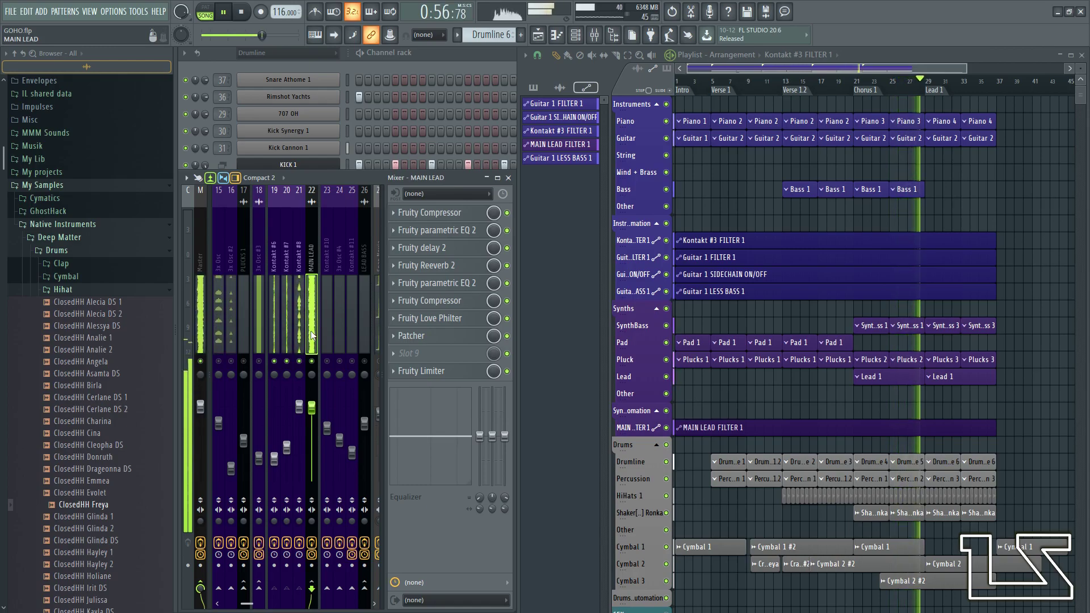
key("space")
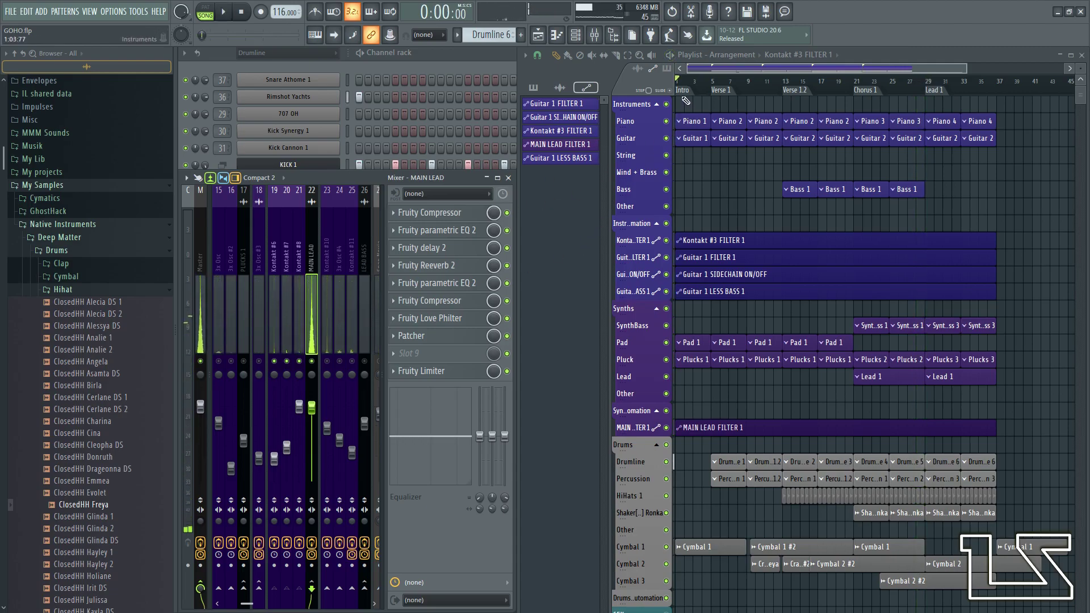
- Unsolo all mixer tracks and play the full mix from the start, checking LAYERED PIANO 1 and Clap Holly
right_click(311, 362)
key("space")
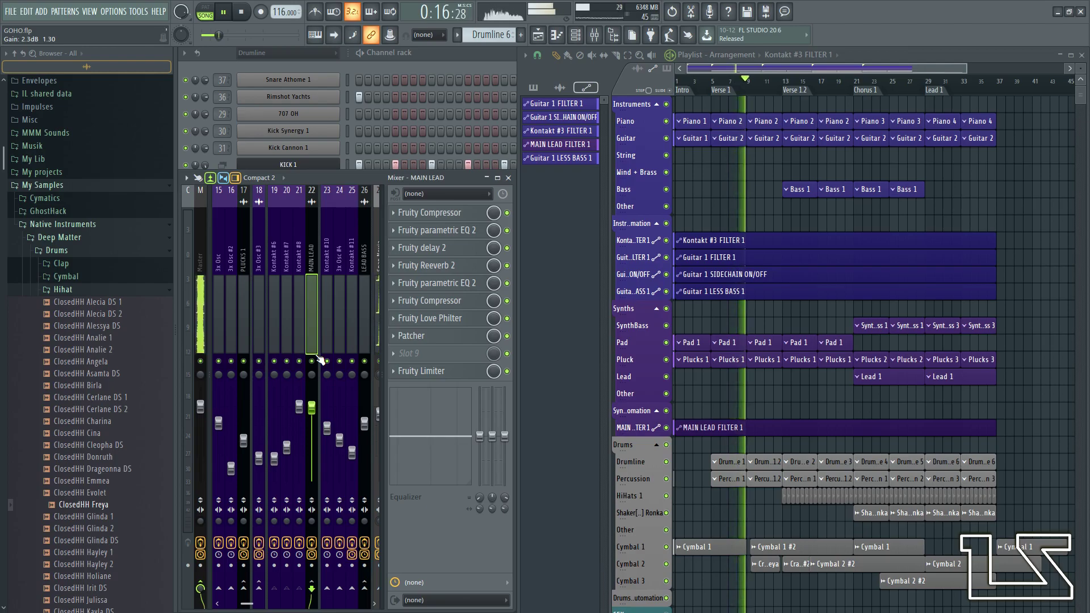
scroll(210, 322, "up", 18)
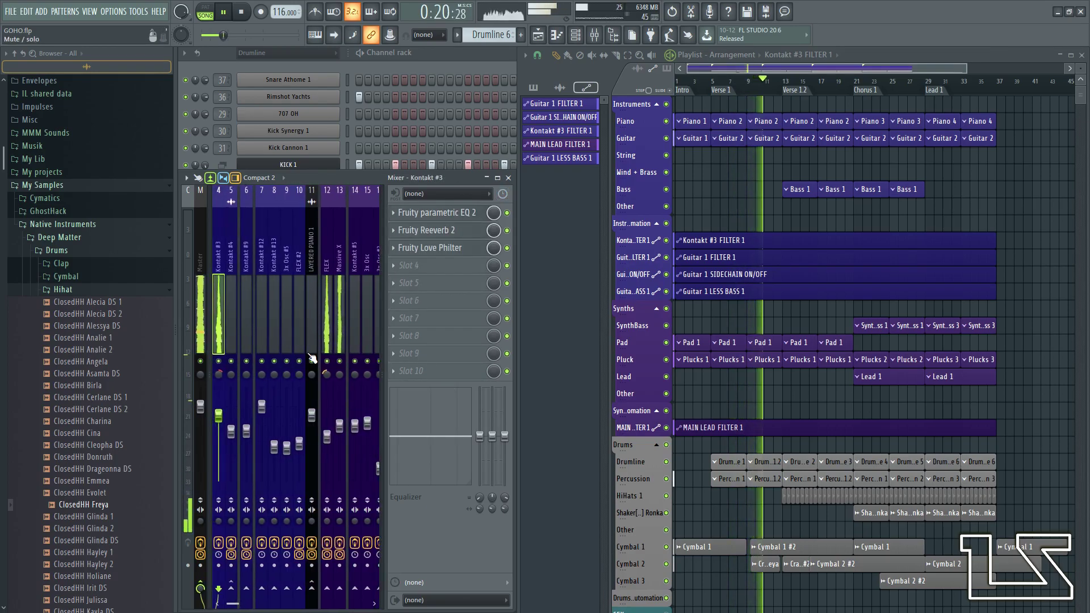
left_click(315, 422)
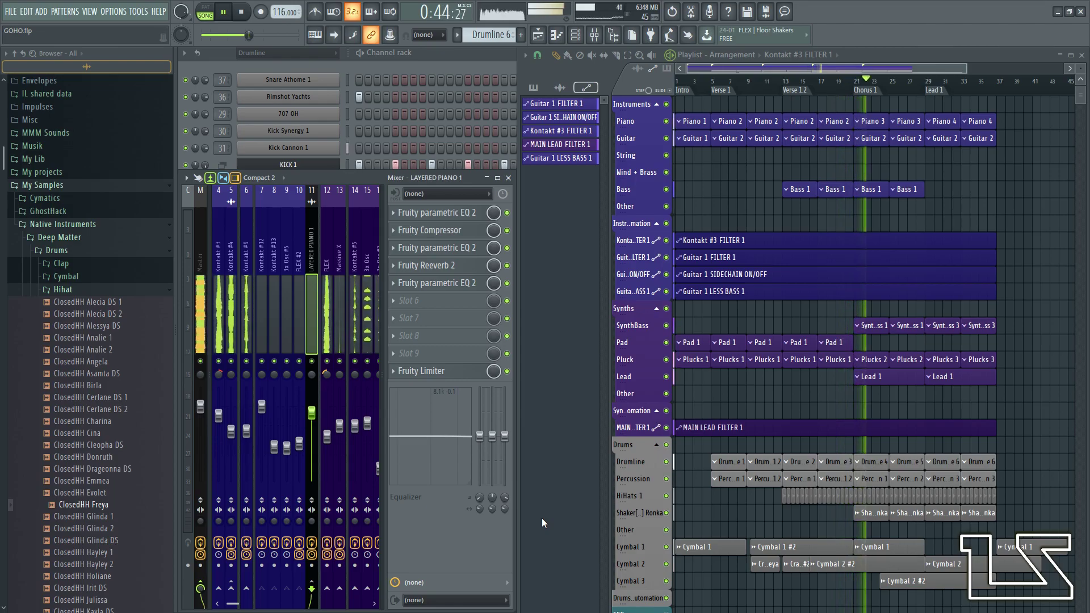
scroll(393, 308, "down", 10)
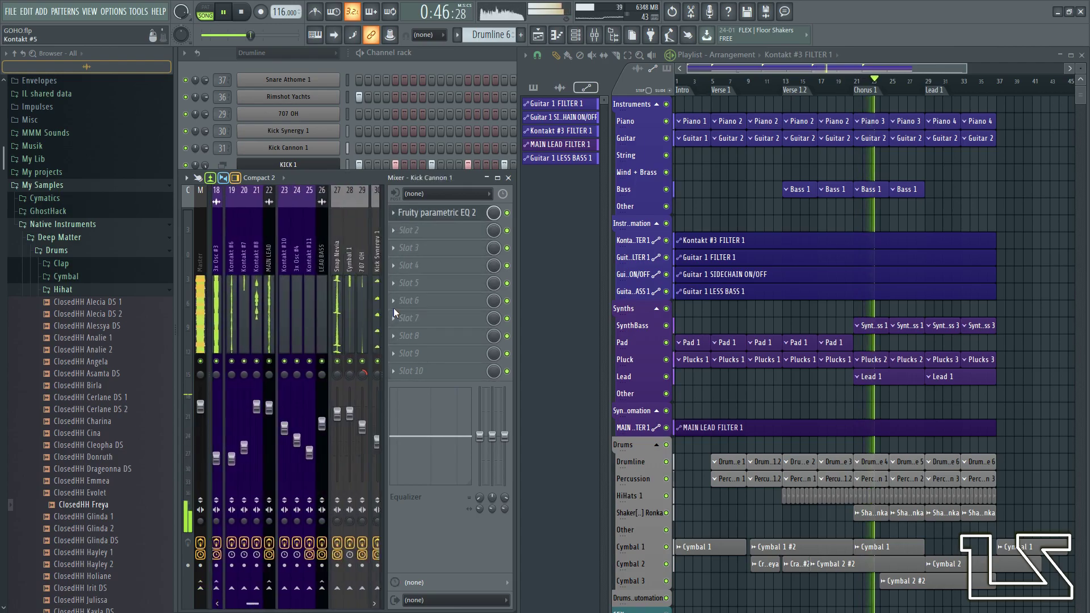
left_click(349, 323)
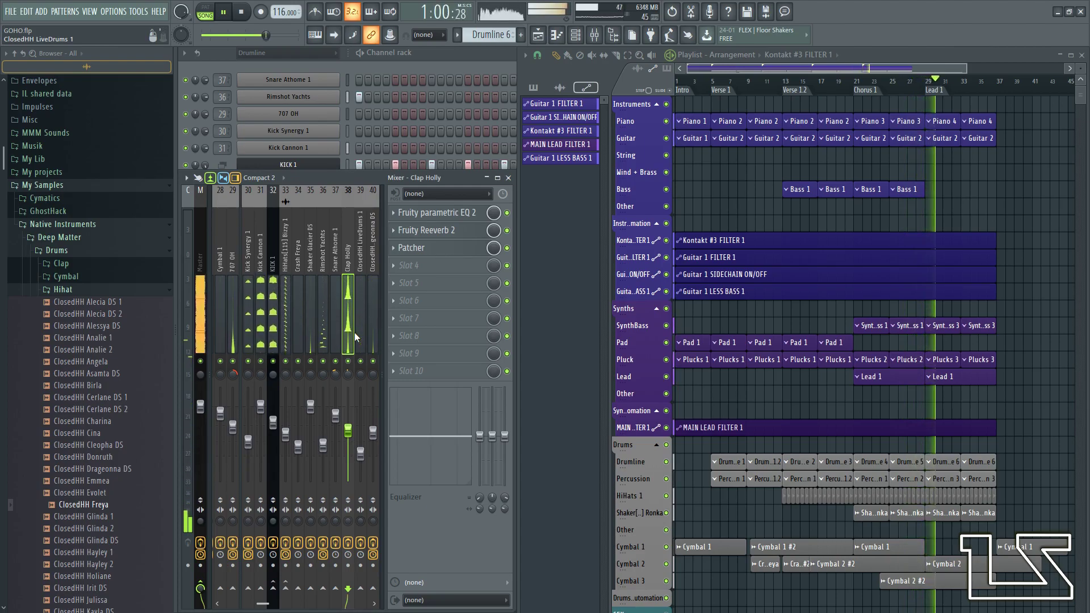
left_click(214, 317)
scroll(212, 315, "up", 7)
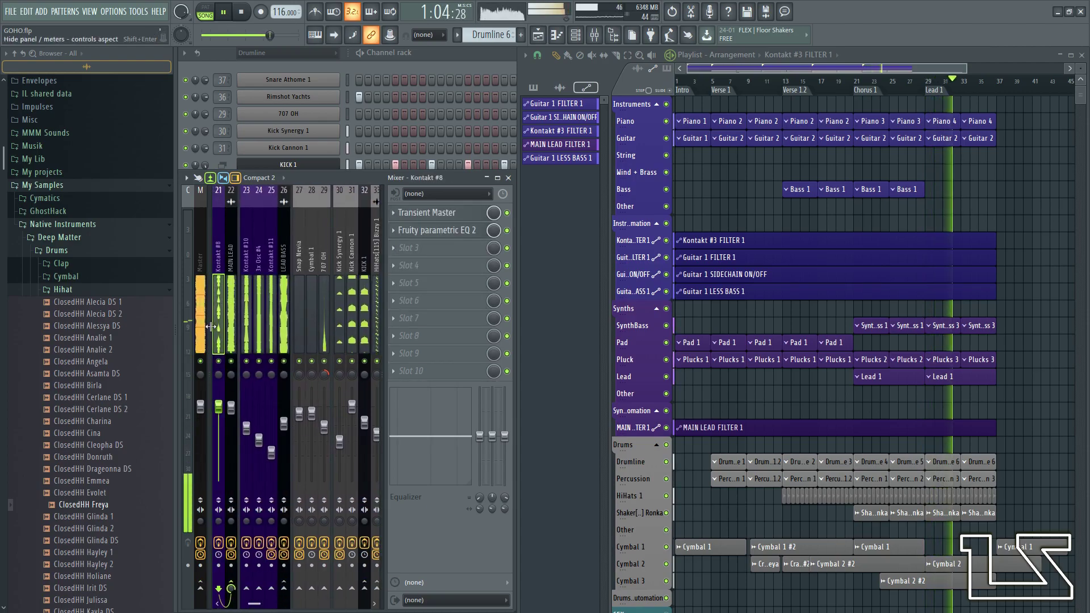
- Move Fruity Limiter below Fruity parametric EQ 2 and SPAN to the last effect slot of the Master track
left_click(201, 327)
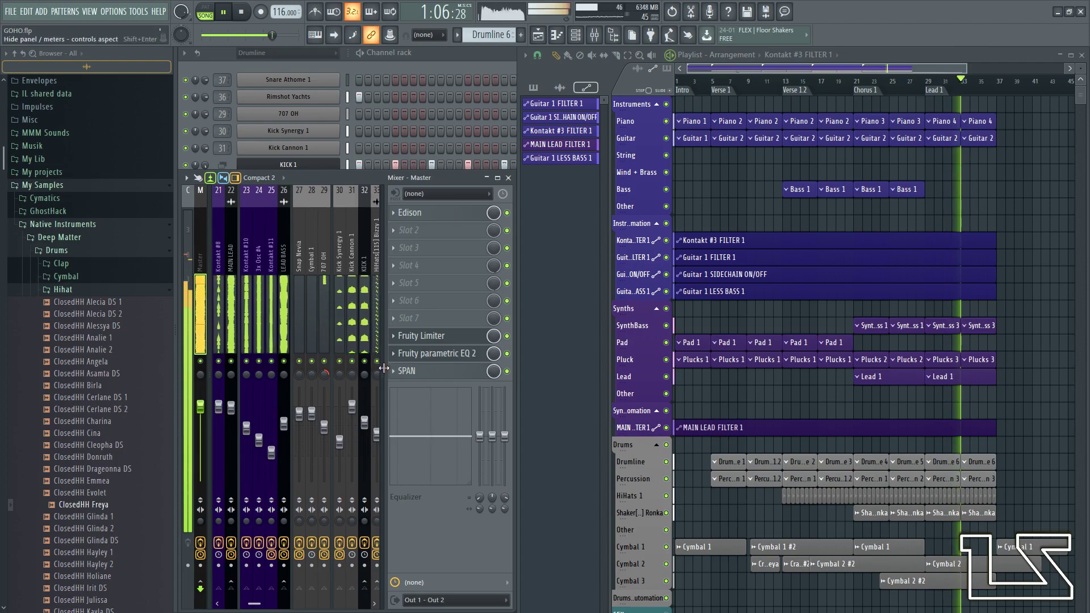
right_click(395, 336)
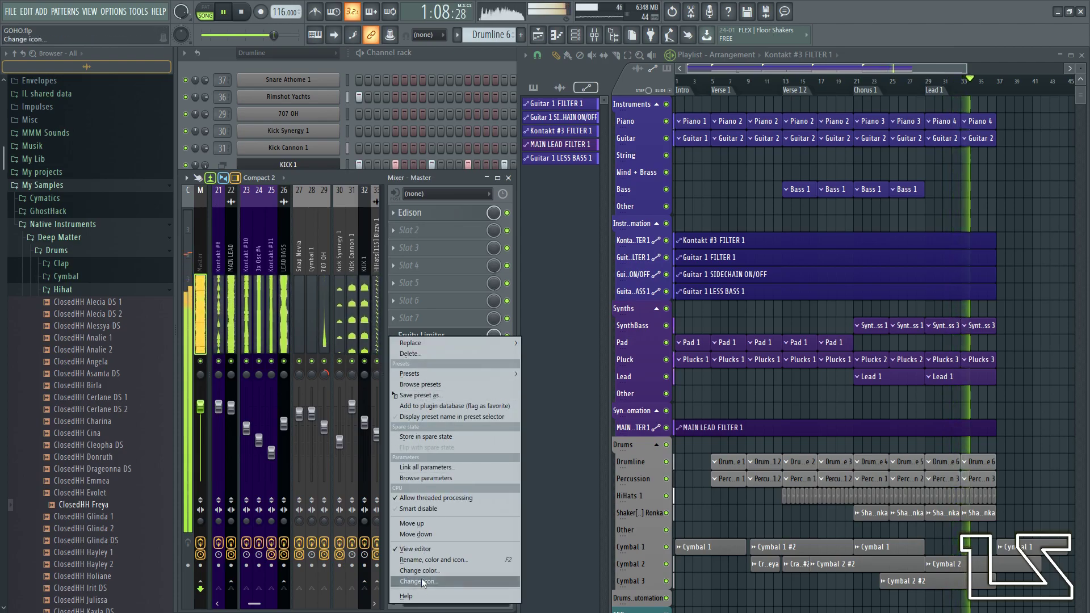
left_click(430, 532)
right_click(397, 334)
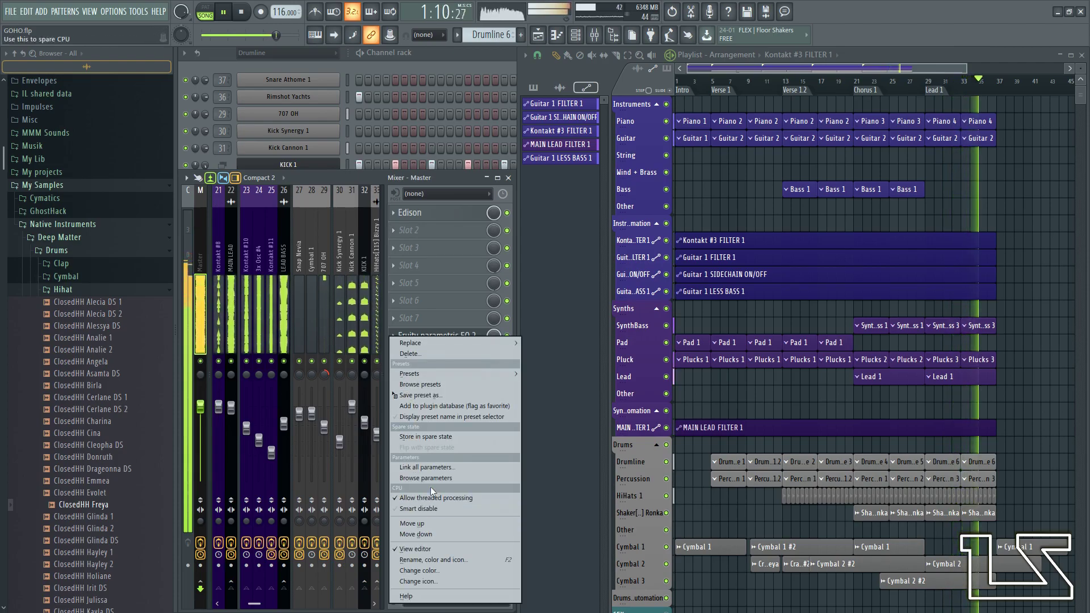
left_click(441, 533)
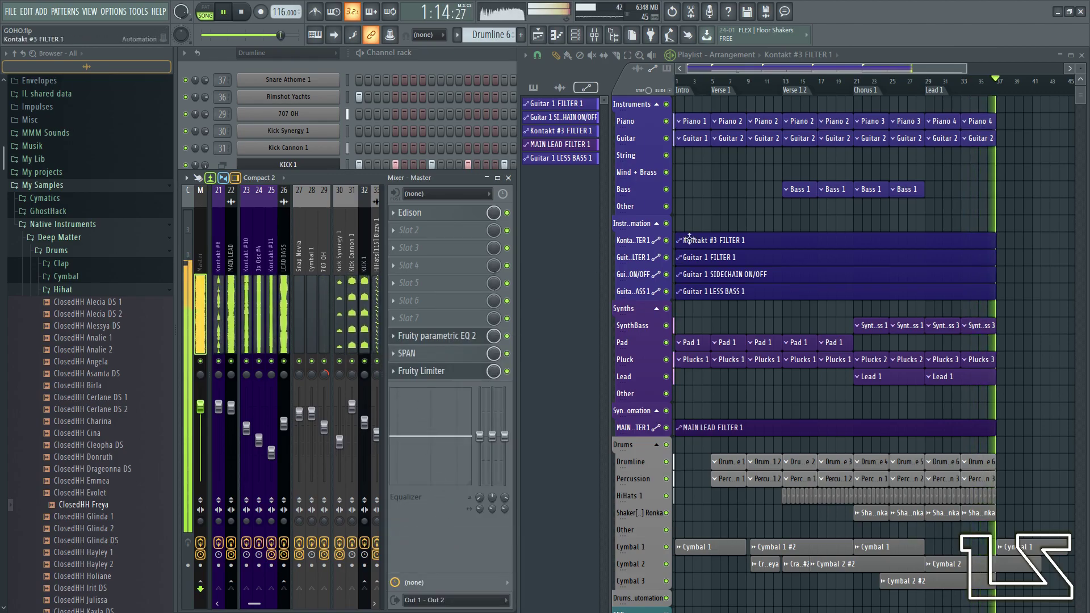
- Play from Lead 1 and lower the Clap Holly mixer track to about -8.4 dB
left_click(929, 80)
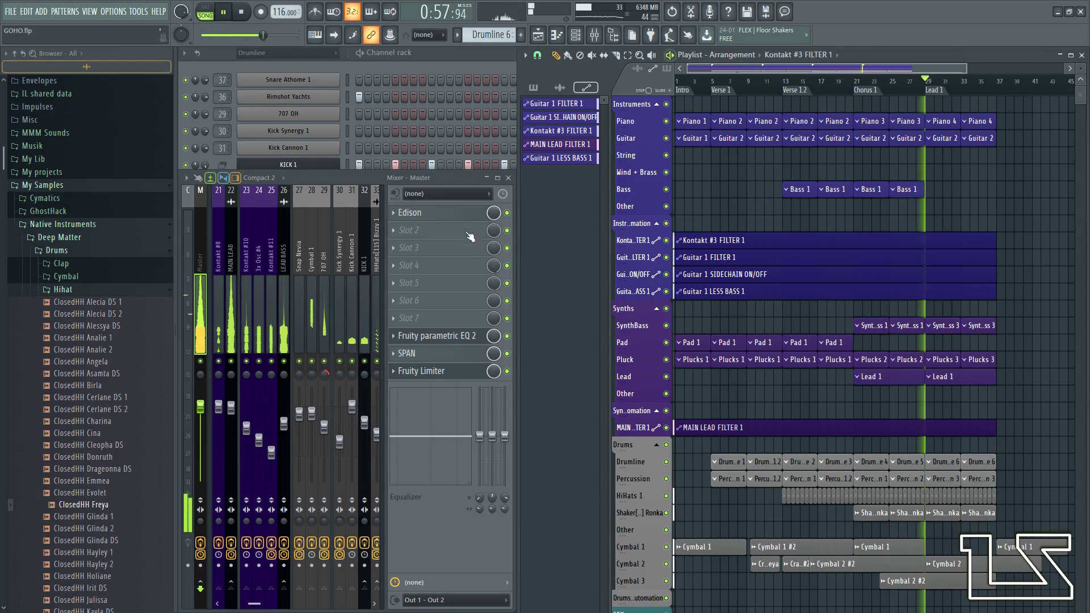
scroll(341, 290, "right", 4)
left_click(344, 318)
scroll(344, 318, "down", 1)
scroll(342, 316, "up", 3)
scroll(343, 316, "down", 1)
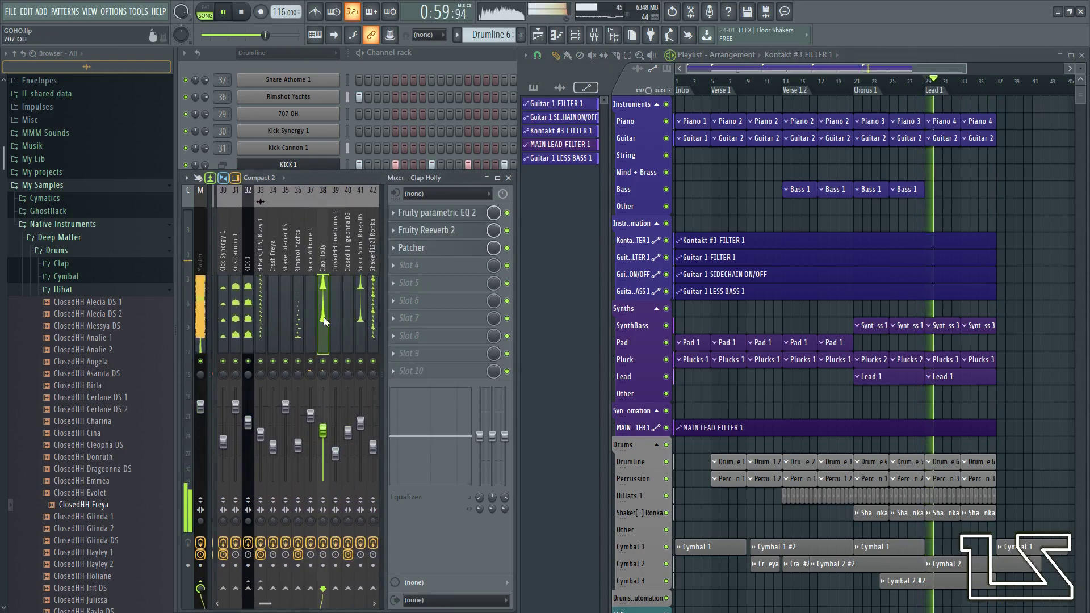
left_click(325, 362)
left_click(325, 363)
left_click_drag(323, 430, 323, 433)
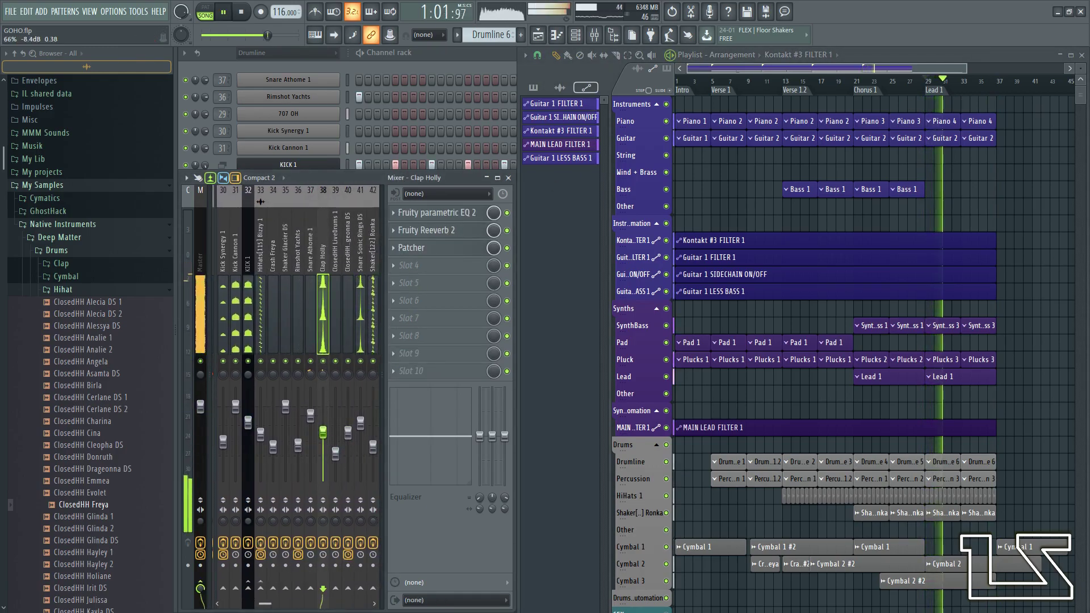
- Check the LAYERED PIANO 1 and Kontakt #6 mixer tracks, and restart playback from Chorus 1
left_click_drag(325, 320, 278, 366)
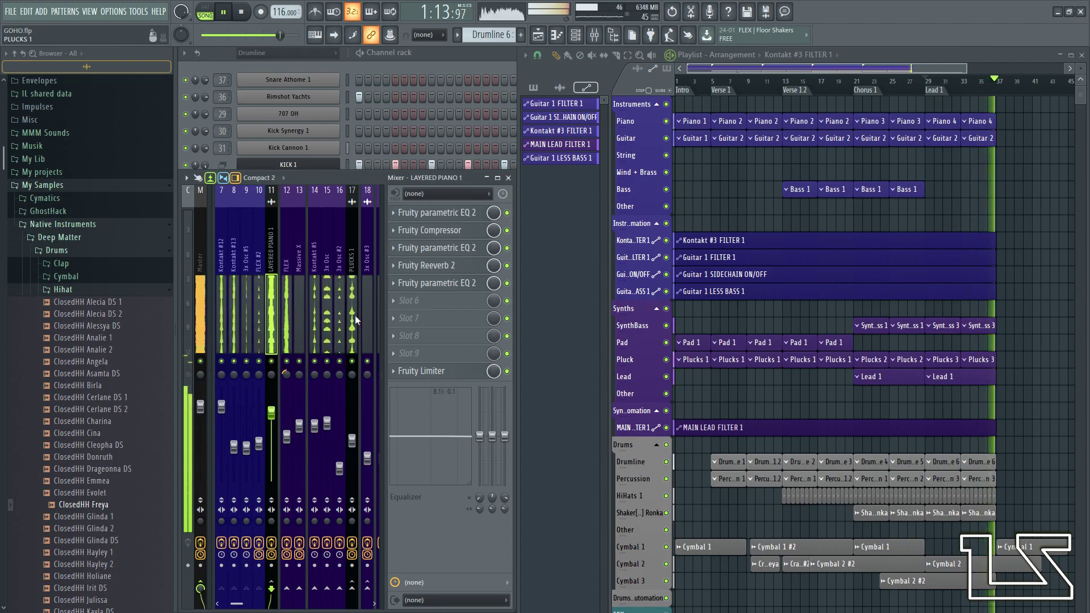
scroll(353, 315, "down", 3)
left_click(329, 317)
left_click(311, 319)
key("space")
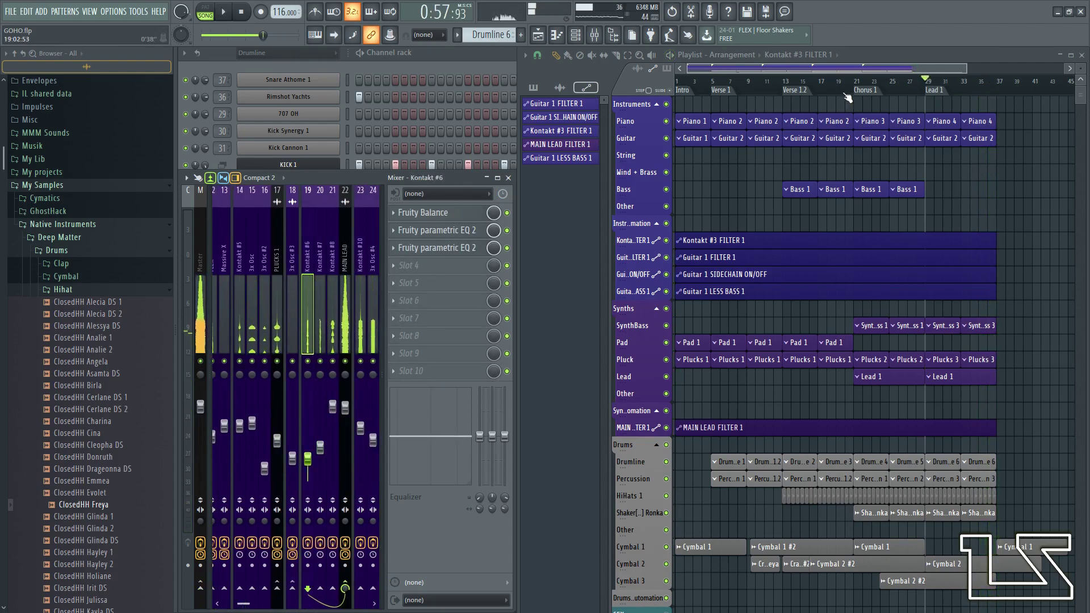
key("space")
- Check the Clap Holly mixer track within the full mix while Chorus 1 plays
scroll(778, 319, "down", 3)
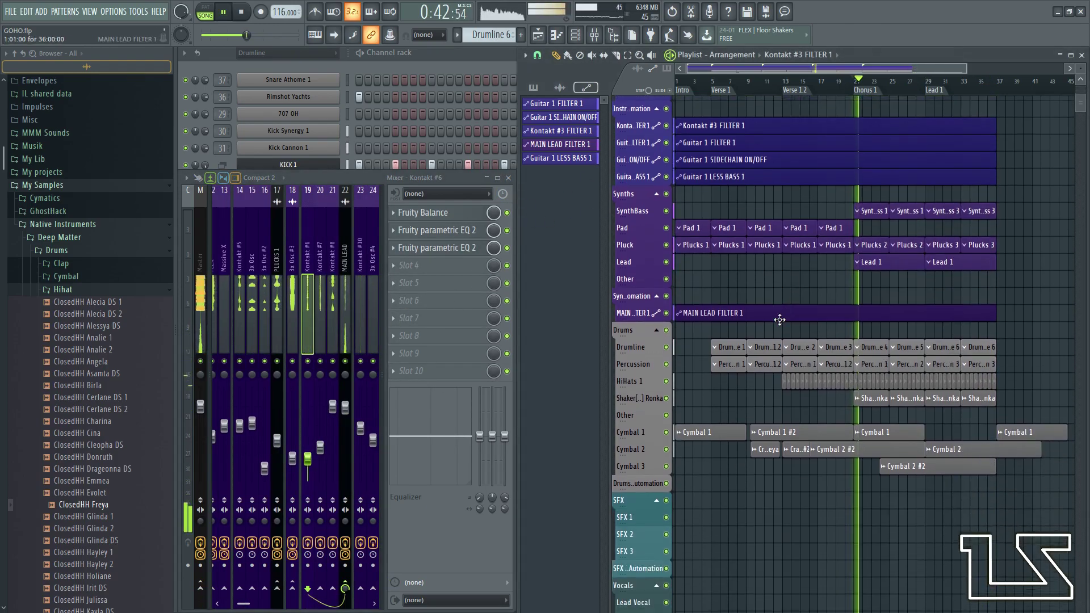
scroll(369, 318, "down", 3)
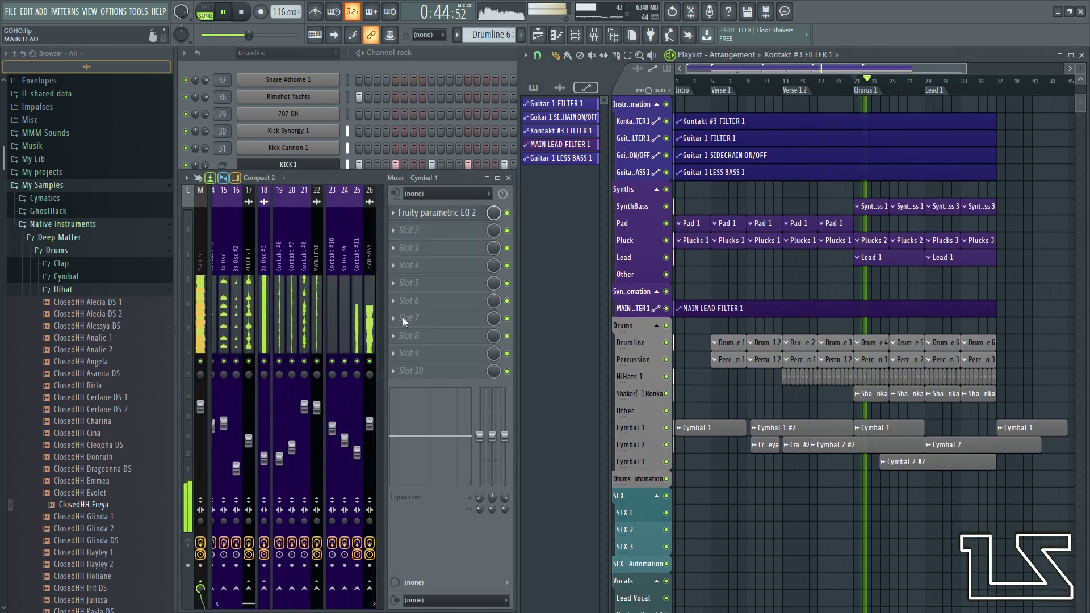
left_click(372, 327)
left_click(372, 361)
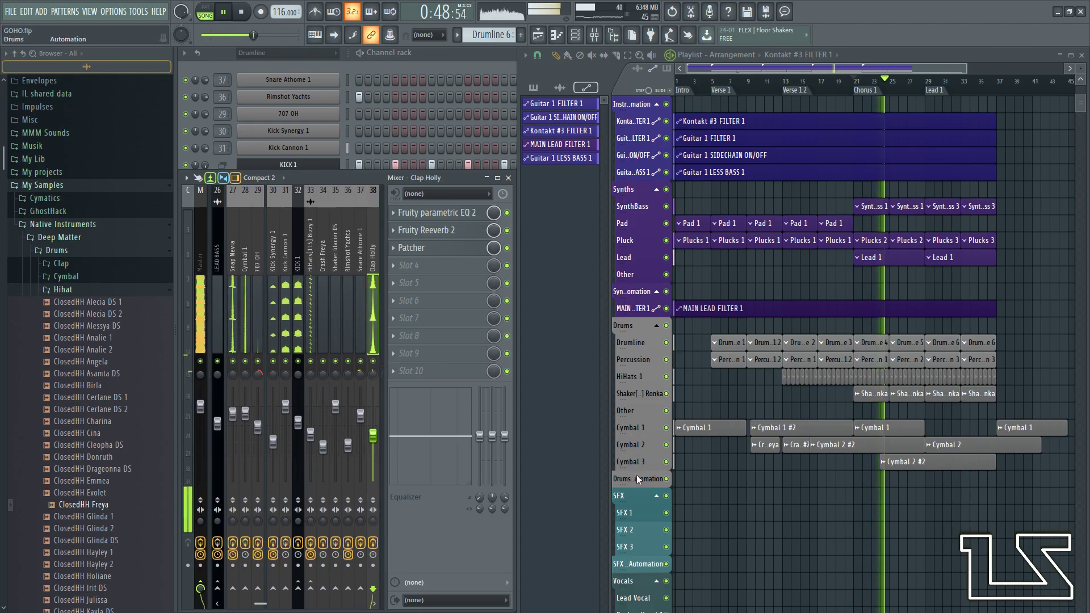
- Insert an empty playlist track above SFX and group it with the Drums Automation track above it
right_click(645, 492)
left_click(669, 560)
right_click(650, 499)
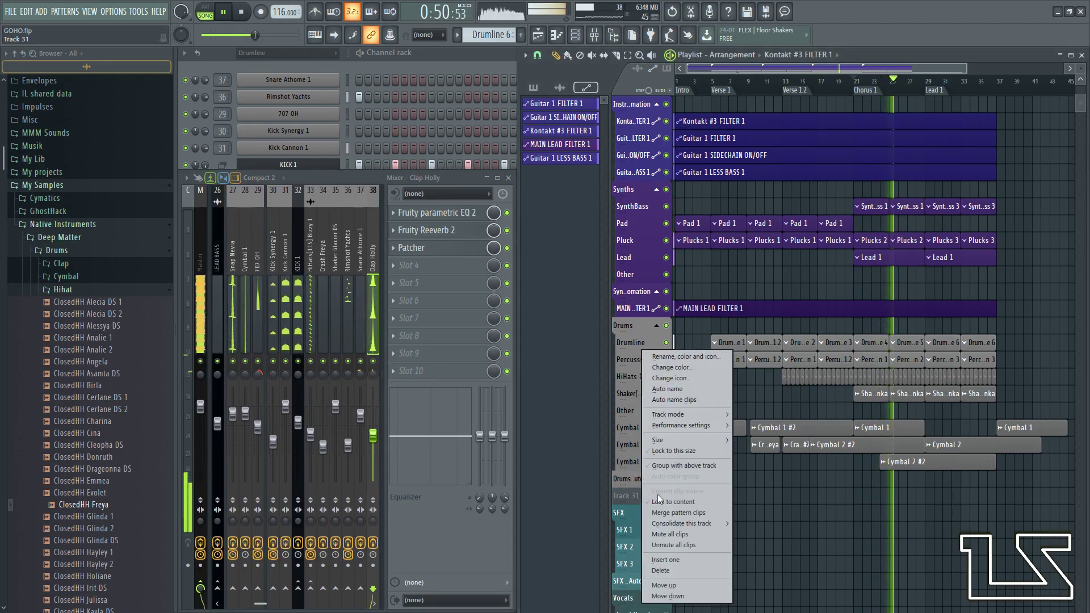
left_click(678, 463)
- Add Fruity Balance to effect slot 7 of the Clap Holly mixer track
scroll(328, 321, "down", 5)
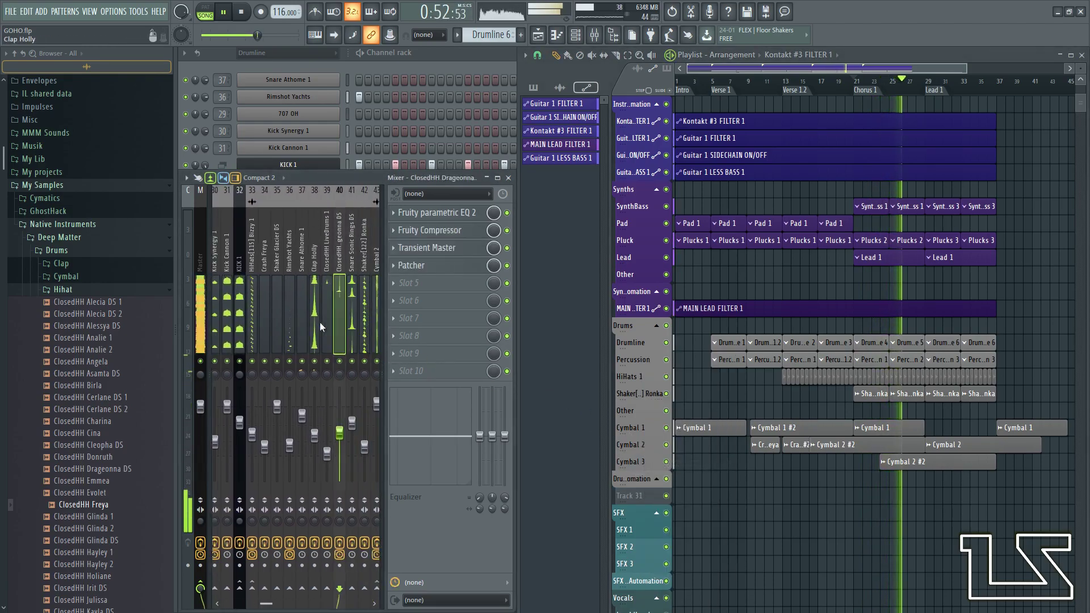
left_click(427, 373)
left_click(429, 322)
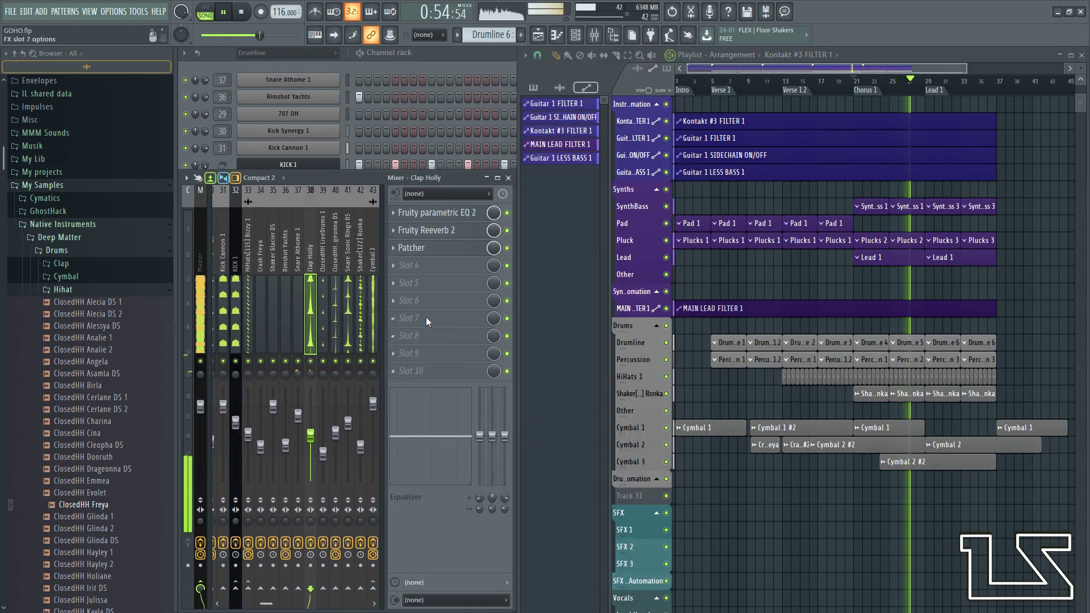
left_click(429, 319)
left_click_drag(555, 553, 554, 549)
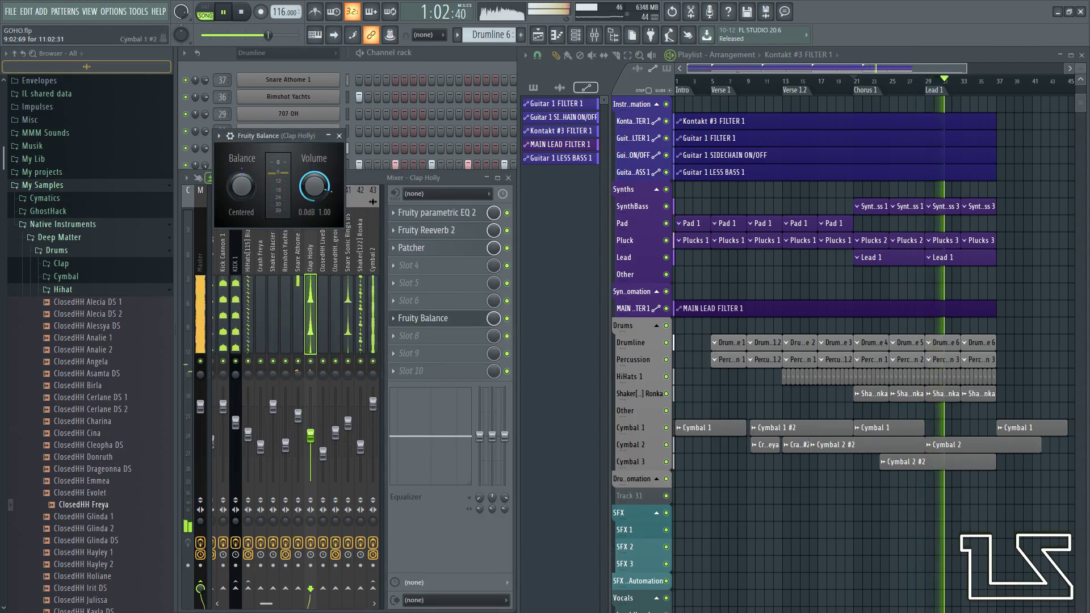
- Play from Chorus 1, lower the Clap Holly Fruity Balance volume to -2.5 dB and compare with the effect bypassed
scroll(789, 425, "up", 4)
left_click_drag(789, 513, 900, 392)
key("space")
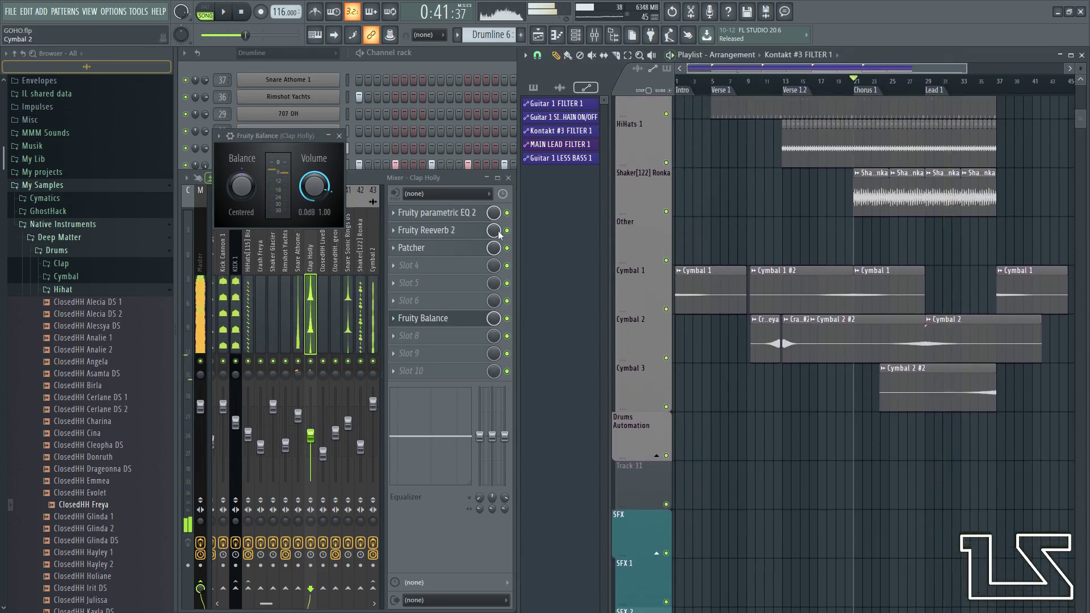
key("space")
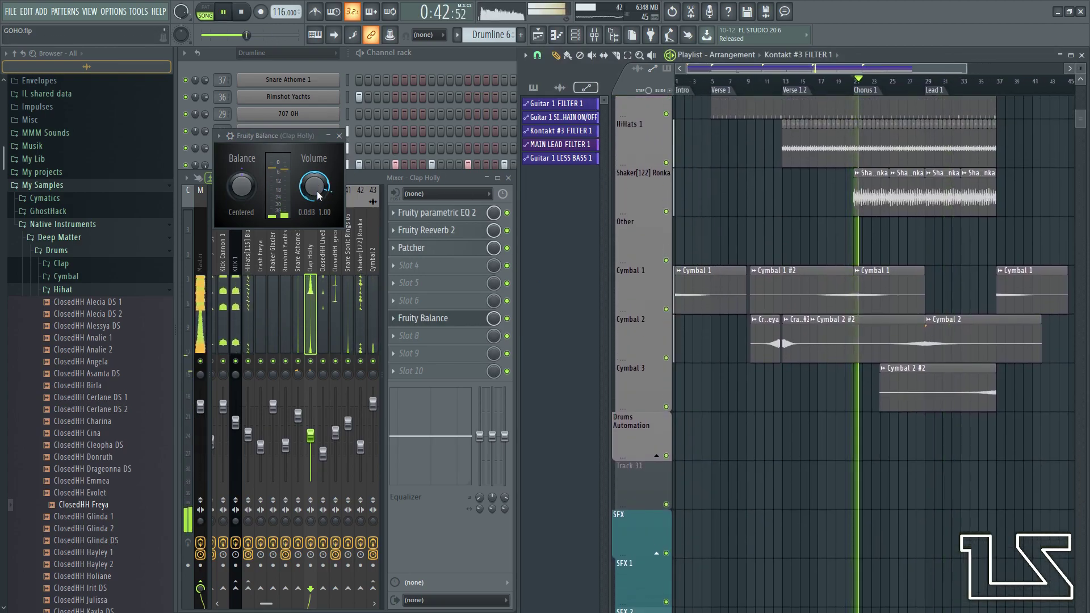
mouse_move(318, 196)
left_mouse_down()
mouse_move(319, 244)
mouse_move(319, 198)
left_mouse_up()
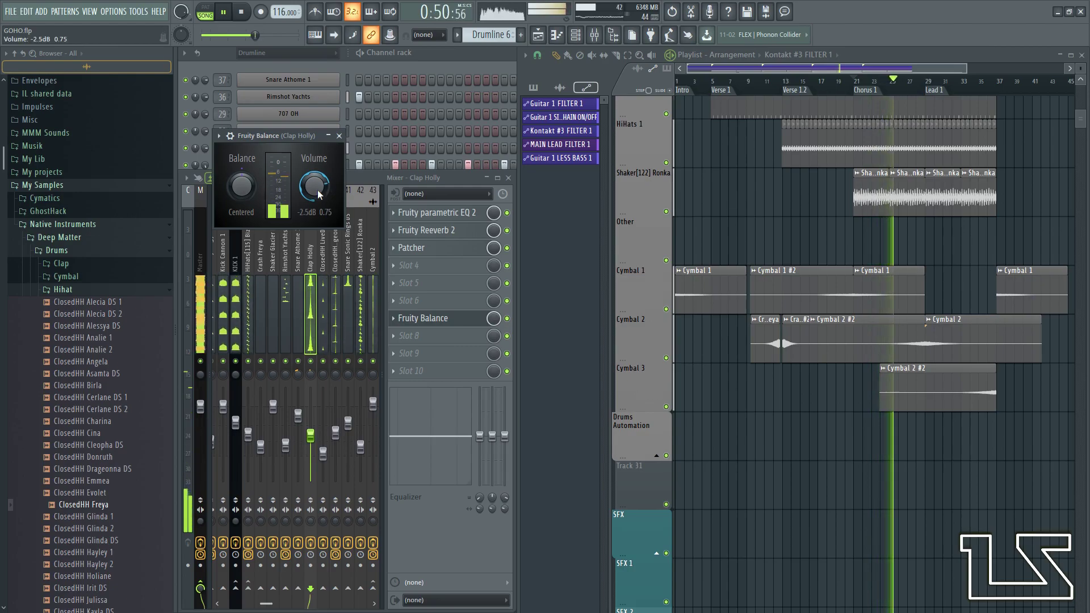
left_click(508, 319)
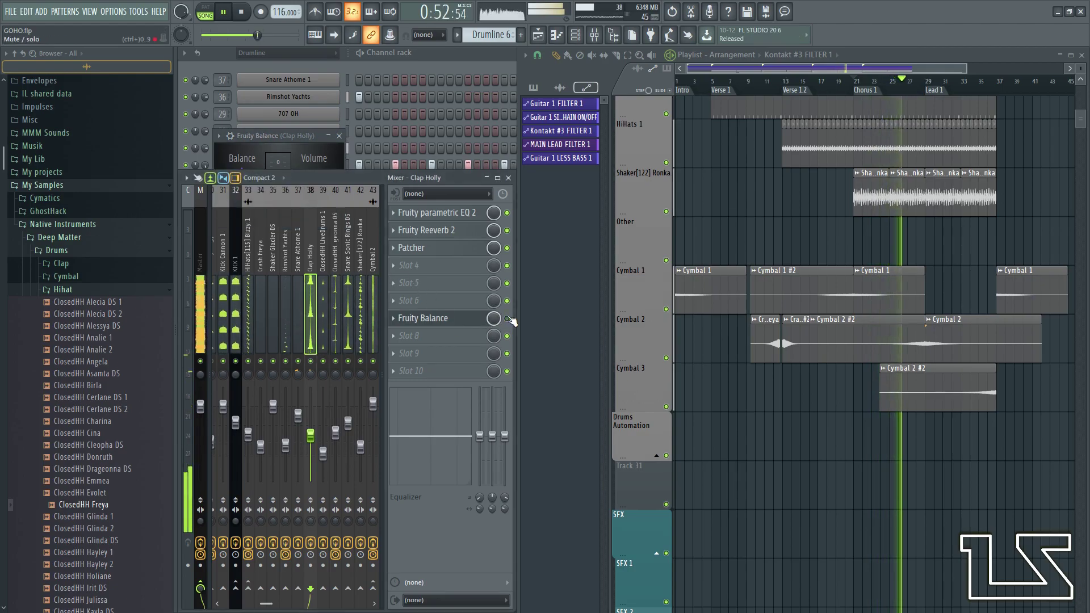
key("space")
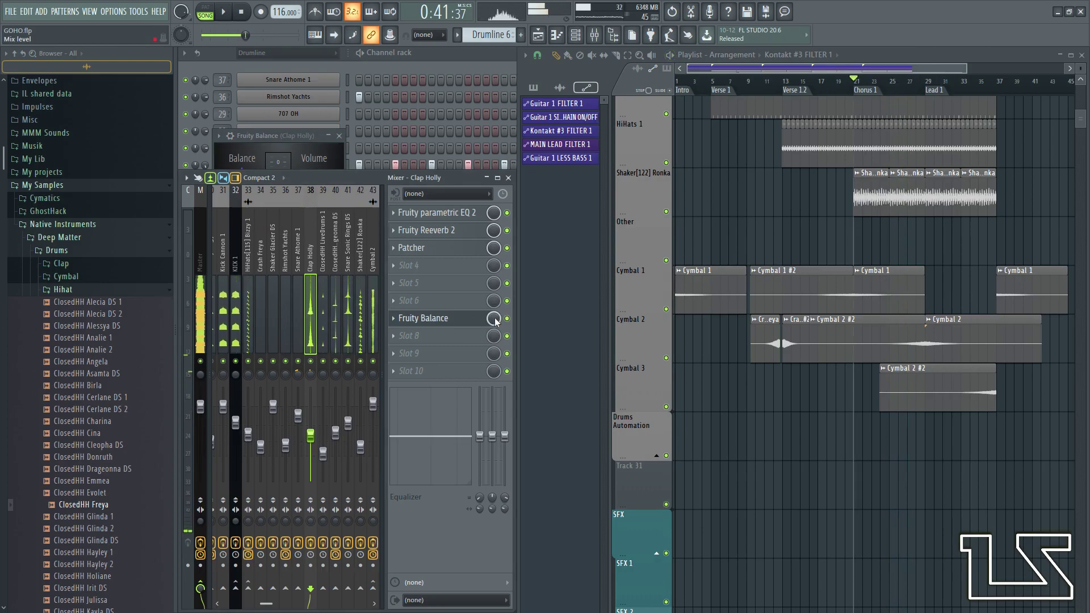
- Create an automation clip for the Fruity Balance mix level and move it to Track 31 under Drums Automation
right_click(497, 320)
left_click(533, 392)
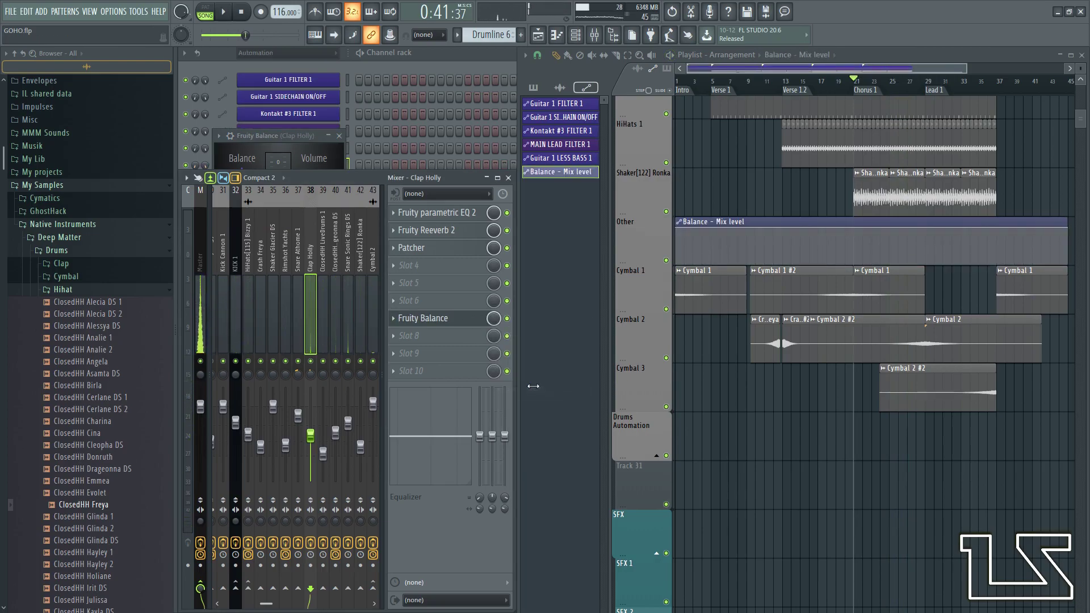
left_click_drag(811, 224, 729, 476)
left_click(298, 309)
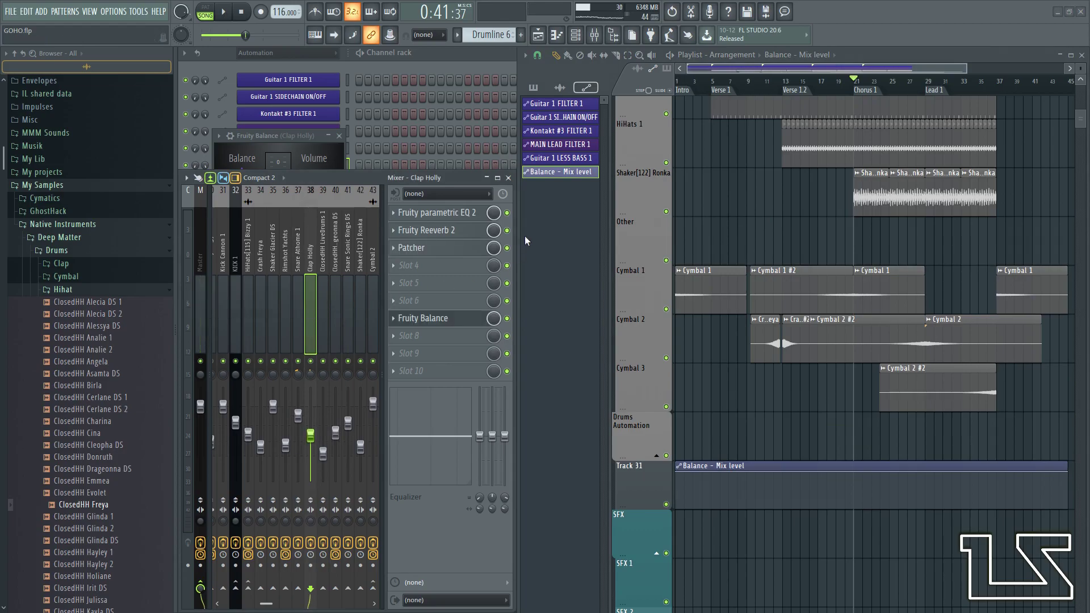
- Rename the Balance - Mix level automation clip as Clap Holly LESS VOLUME ON/OFF 1 and colour it grey
middle_click(564, 173)
type("Clap Holly")
type("MO")
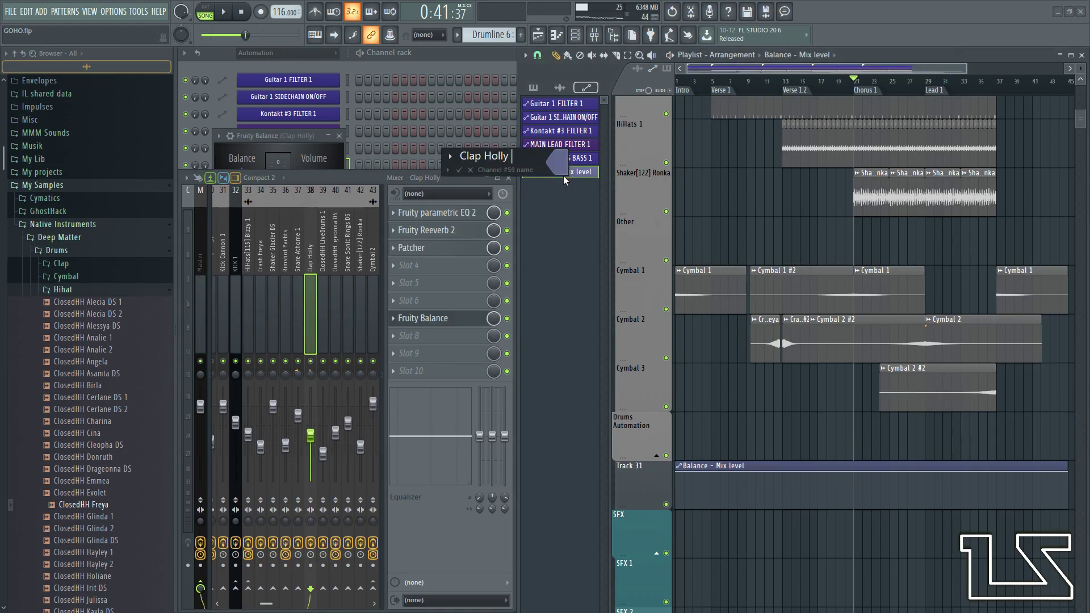
type("R")
key("BackSpace")
key("BackSpace")
key("BackSpace")
type("LESS VC")
type("LUME ON")
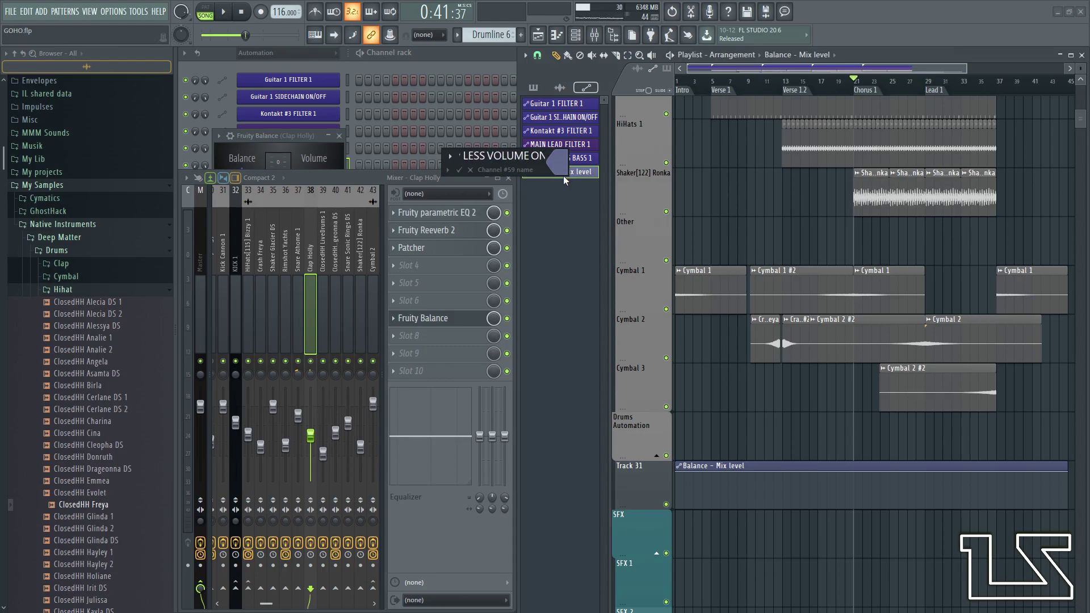
type("/OFF 1")
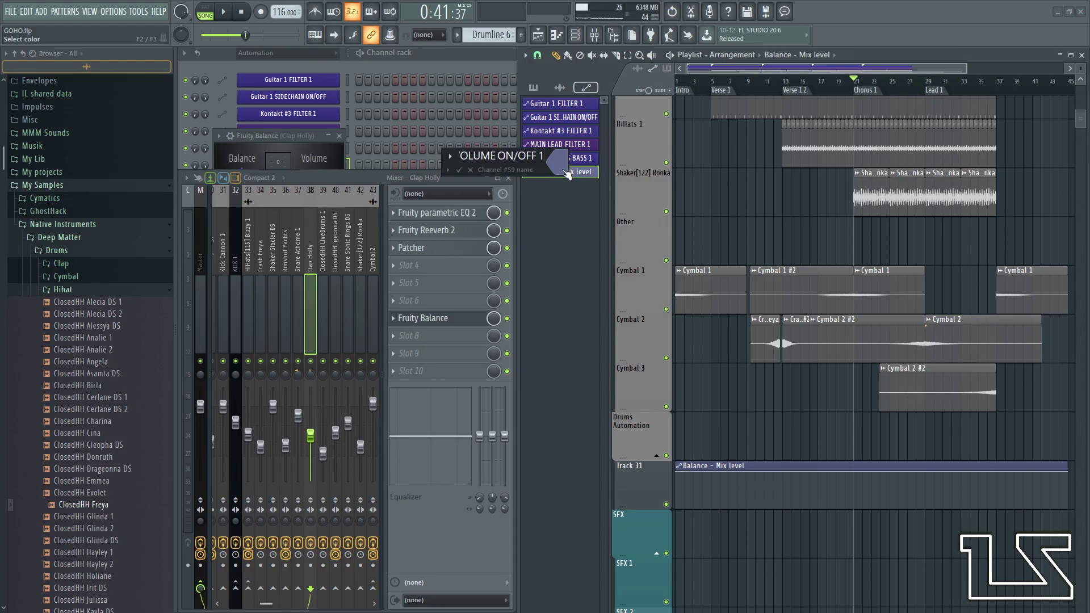
left_click(561, 168)
left_click(575, 200)
key("Return")
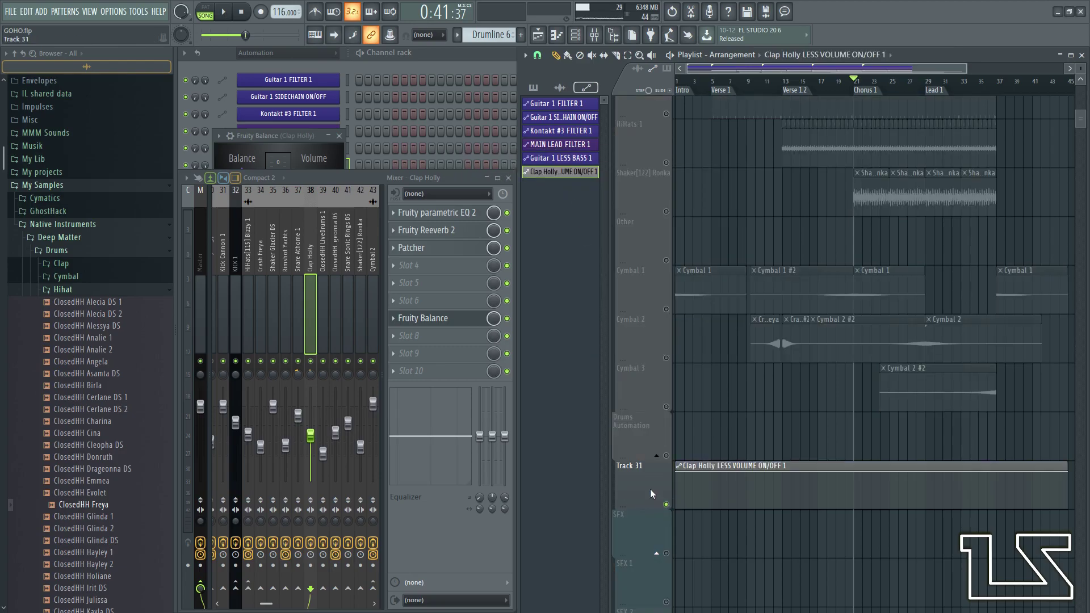
- Colour Track 31 grey like the other drum tracks and restore playback of the remaining playlist tracks
right_click(637, 483)
left_click(642, 357)
left_click(641, 349)
left_click(652, 388)
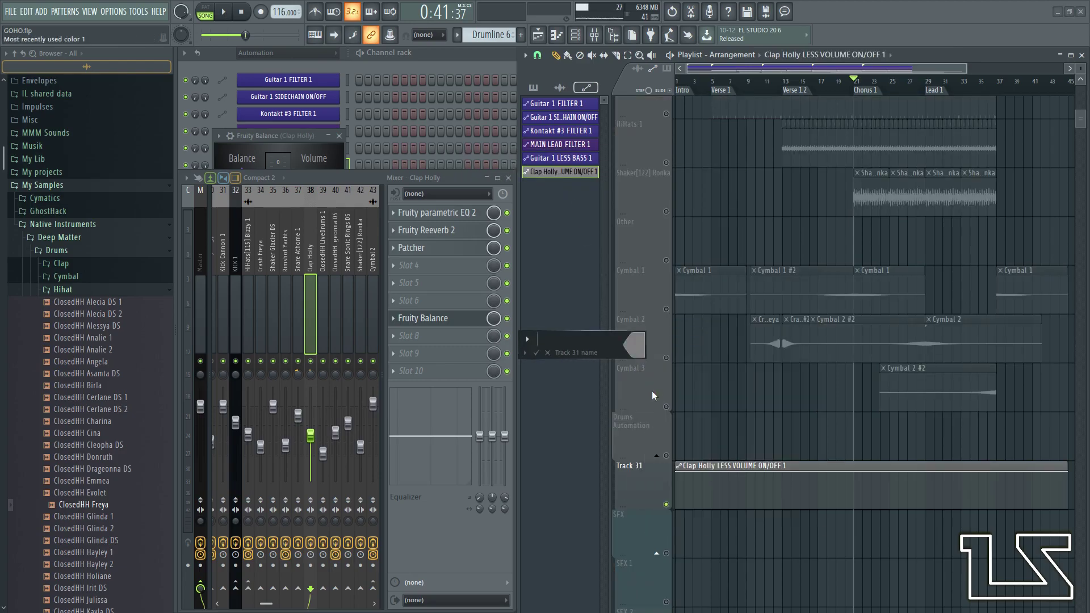
key("Return")
right_click(666, 504)
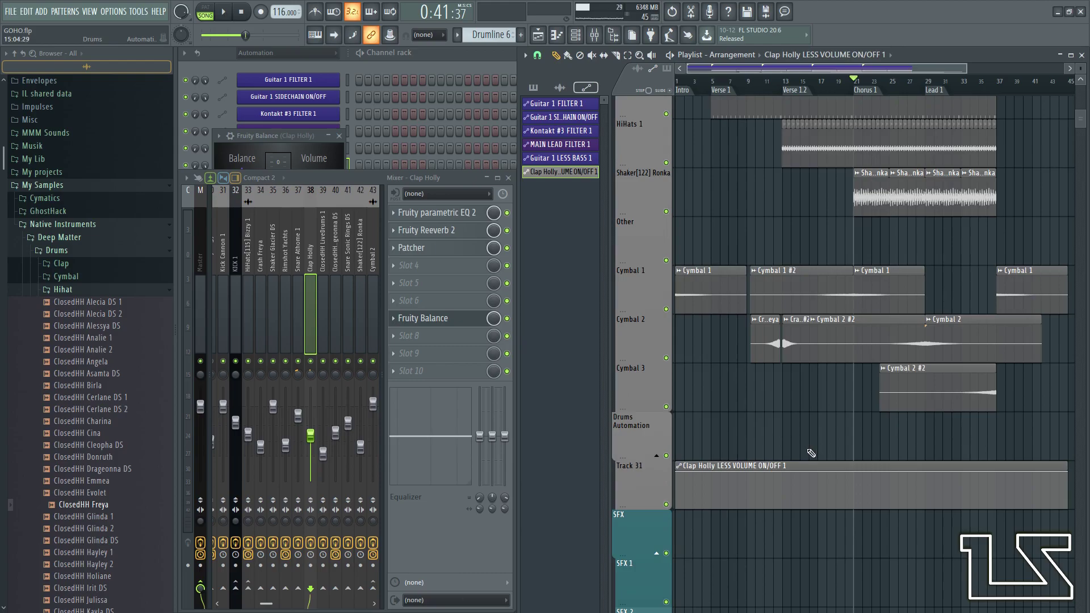
- Auto-name Track 31 after its Clap Holly LESS VOLUME ON/OFF 1 automation clip
right_click(636, 487)
left_click(663, 390)
right_click(653, 482)
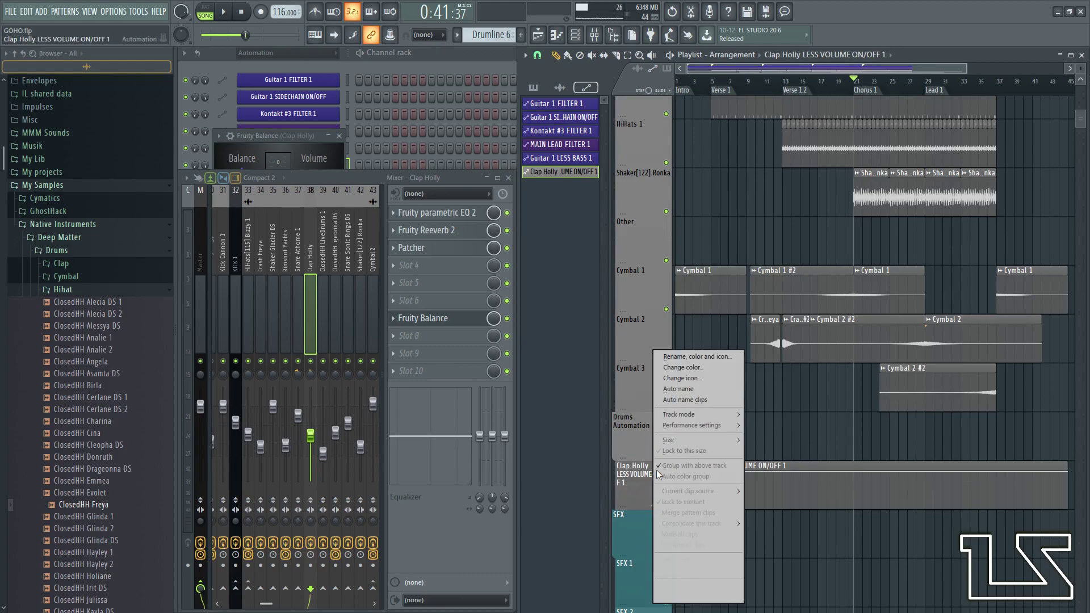
left_click(675, 356)
left_click(679, 395)
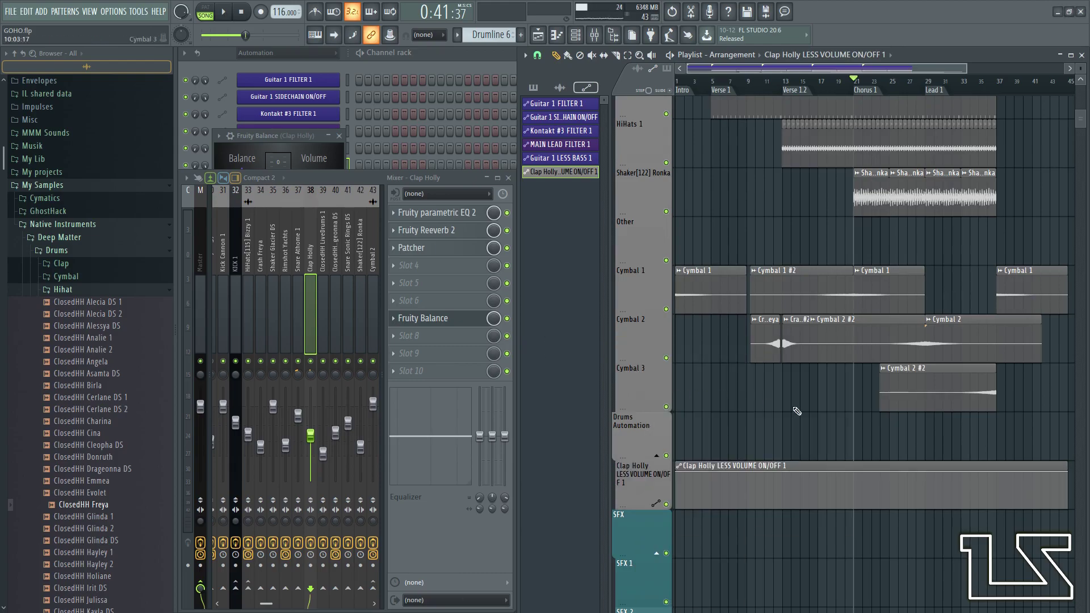
- Make the Clap Holly automation drop sharply from 100% to 0% at bar 29 and stay at 0% until bar 45
scroll(920, 482, "up", 3)
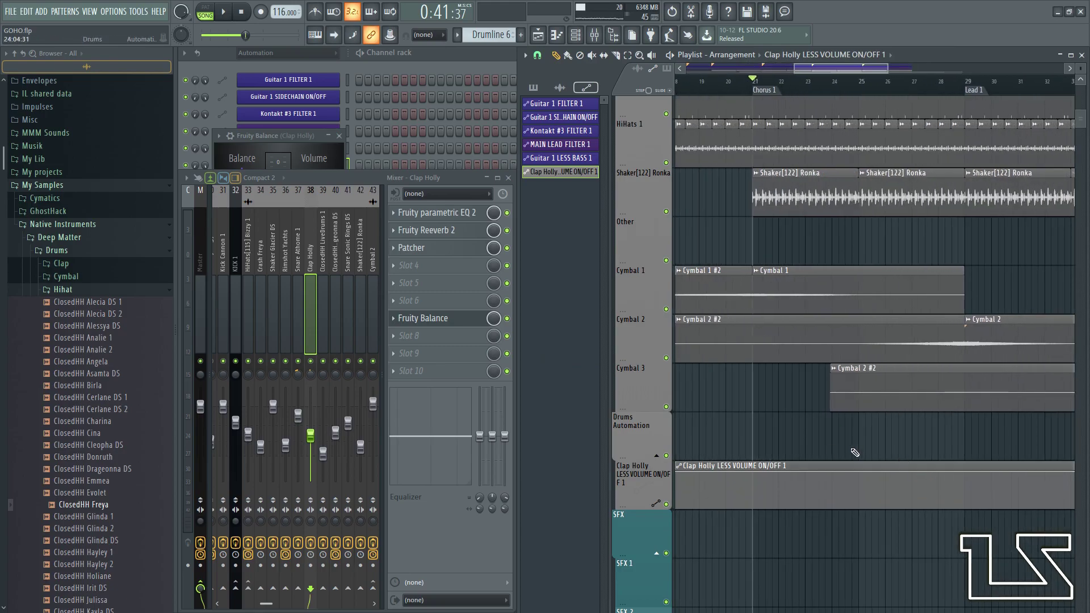
scroll(834, 402, "up", 3)
scroll(832, 404, "down", 1)
left_click_drag(832, 403, 747, 372)
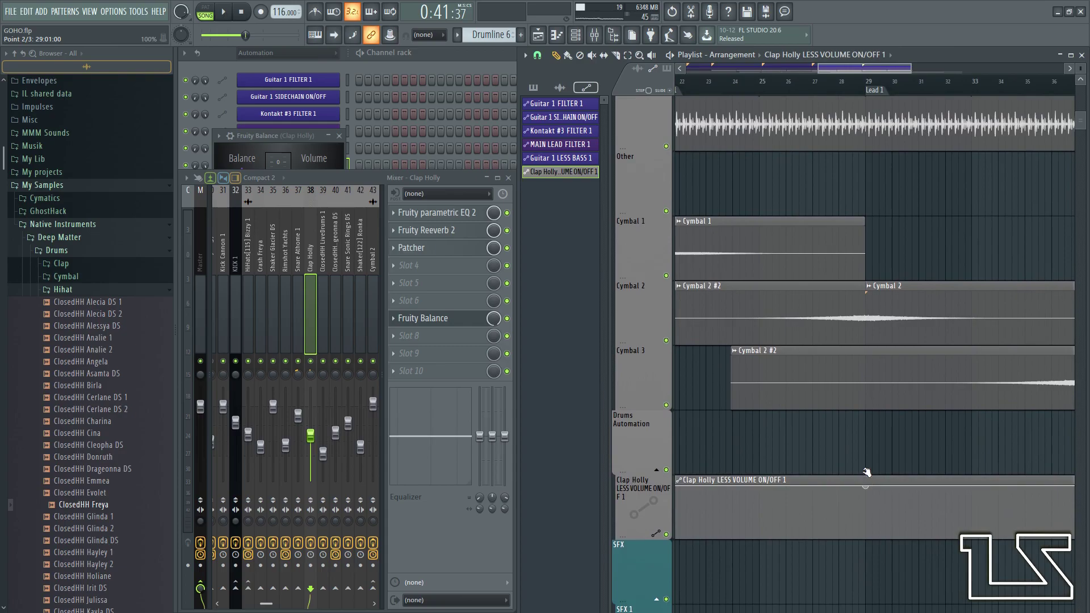
right_click(887, 512)
scroll(828, 610, "down", 3)
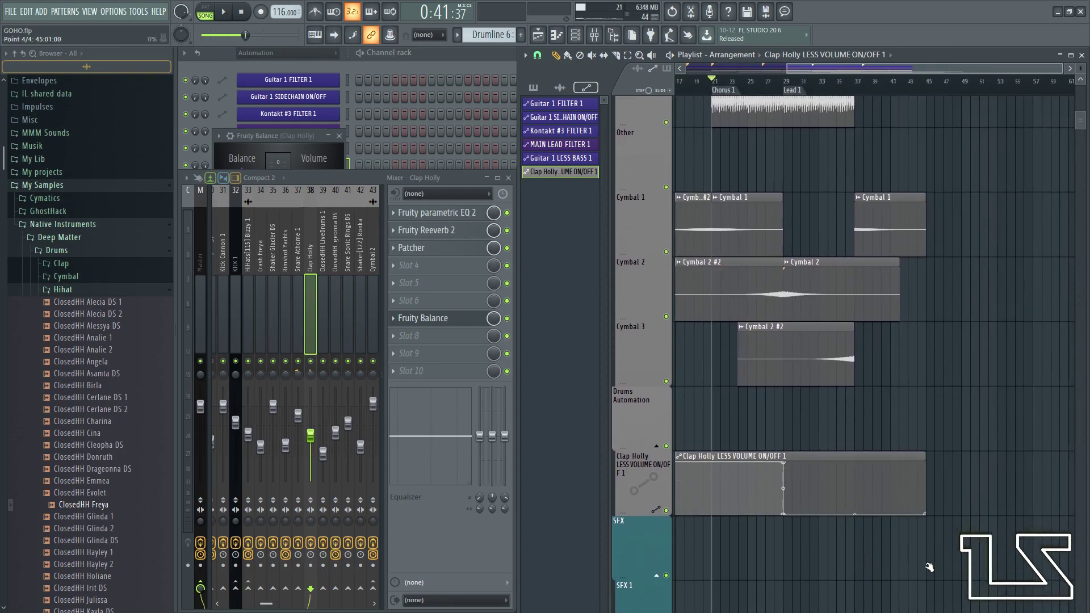
scroll(880, 379, "up", 13)
scroll(913, 369, "down", 14)
scroll(817, 364, "up", 2)
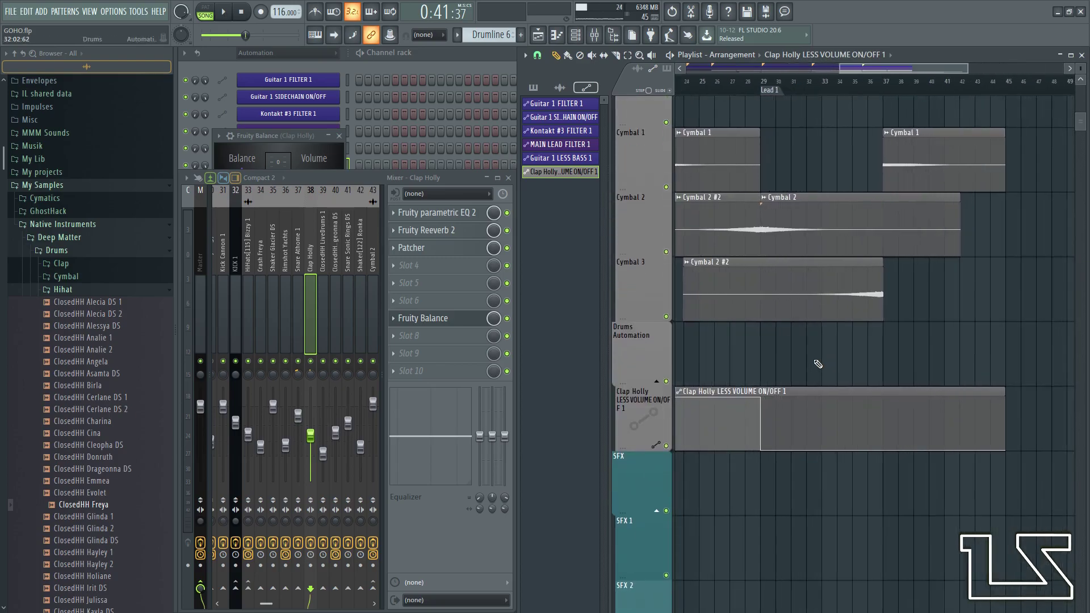
- Audition the transition into Lead 1 with the Clap Holly mixer track soloed, and replay it in the full mix
scroll(880, 342, "up", 2)
key("space")
right_click(311, 361)
key("space")
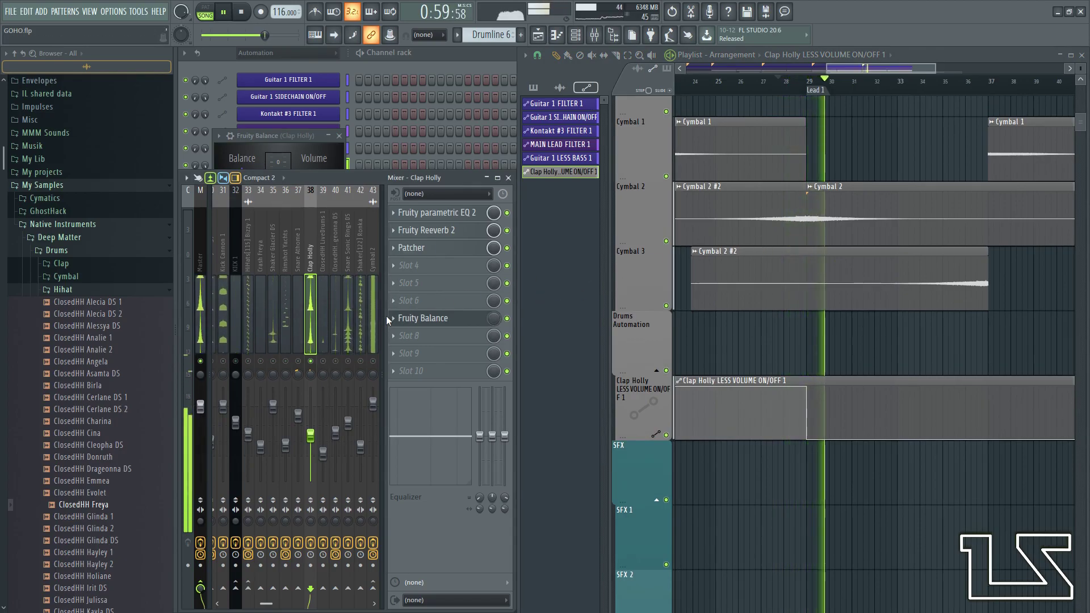
key("space")
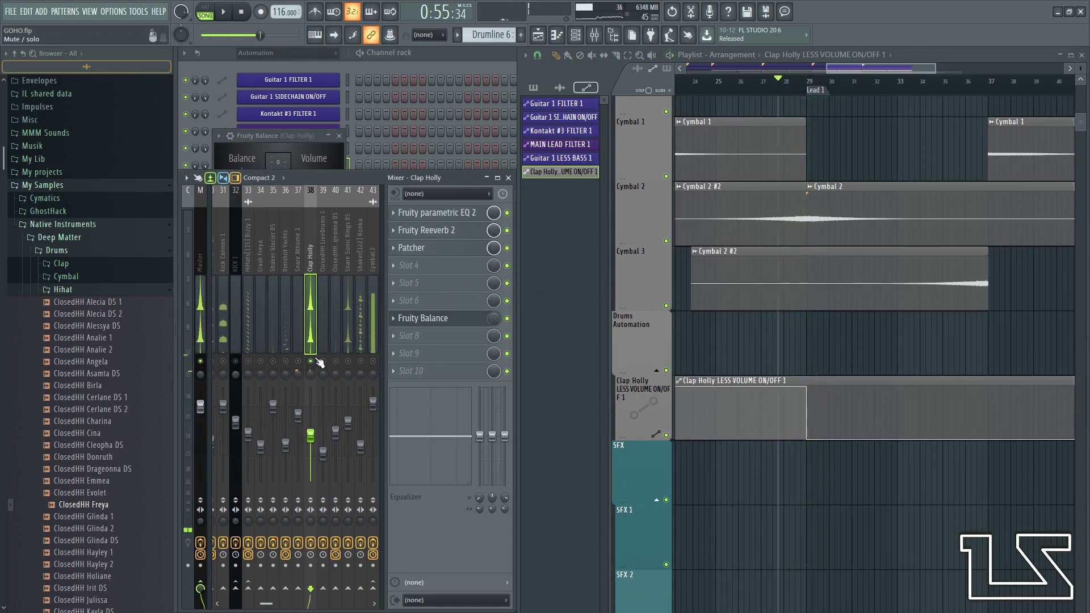
right_click(313, 361)
key("space")
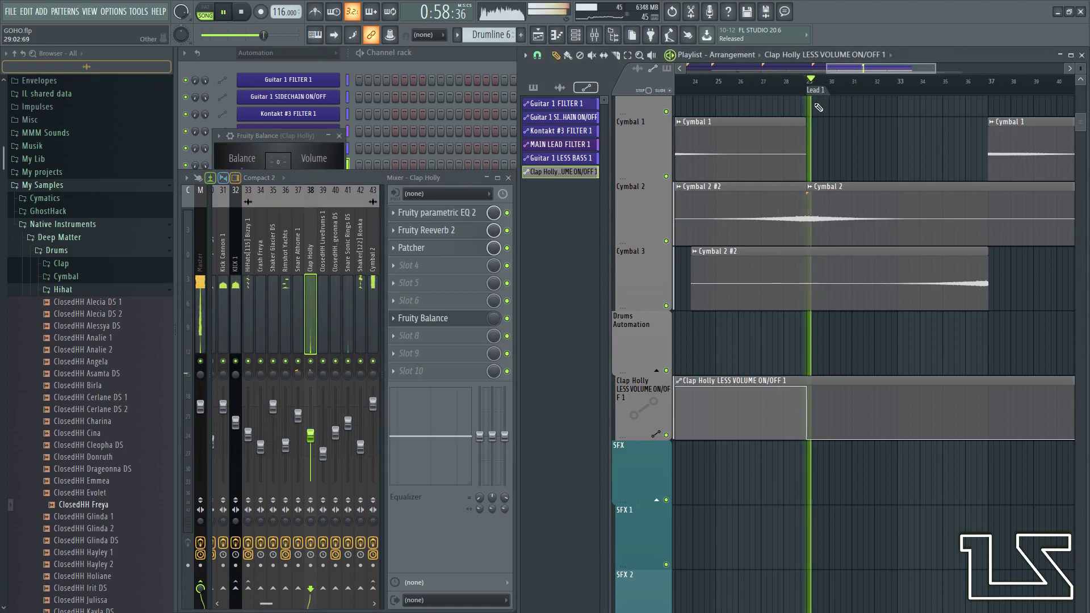
- Compare Lead 1 with and without the MAIN LEAD mixer track and lower its fader slightly
left_click_drag(323, 347, 295, 334)
scroll(295, 333, "up", 1)
left_click(274, 331)
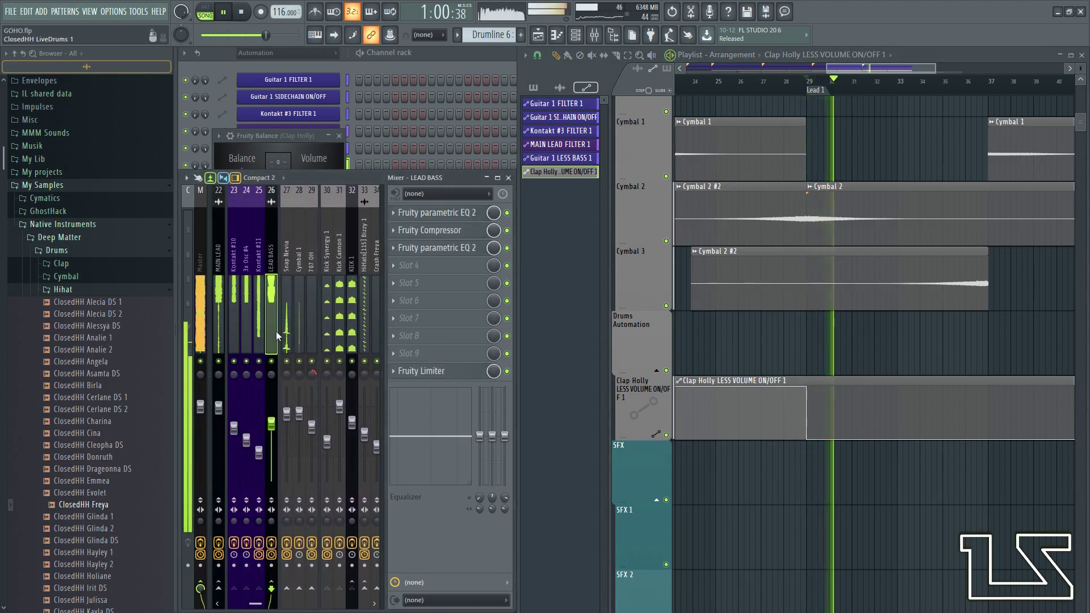
scroll(294, 334, "up", 5)
left_click(250, 322)
left_click(288, 363)
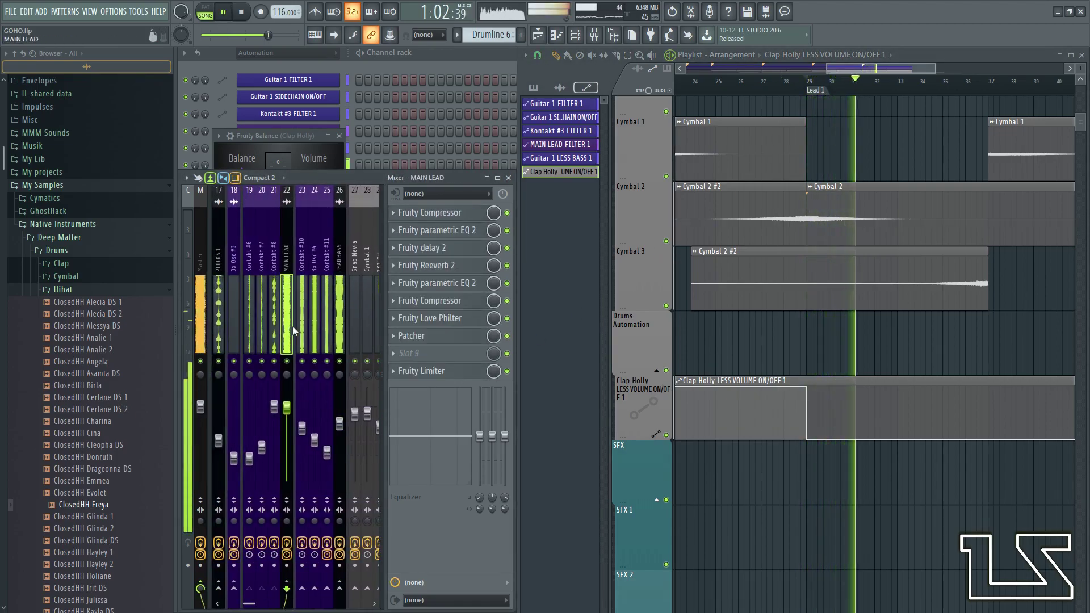
left_click(288, 362)
left_click_drag(287, 409, 287, 413)
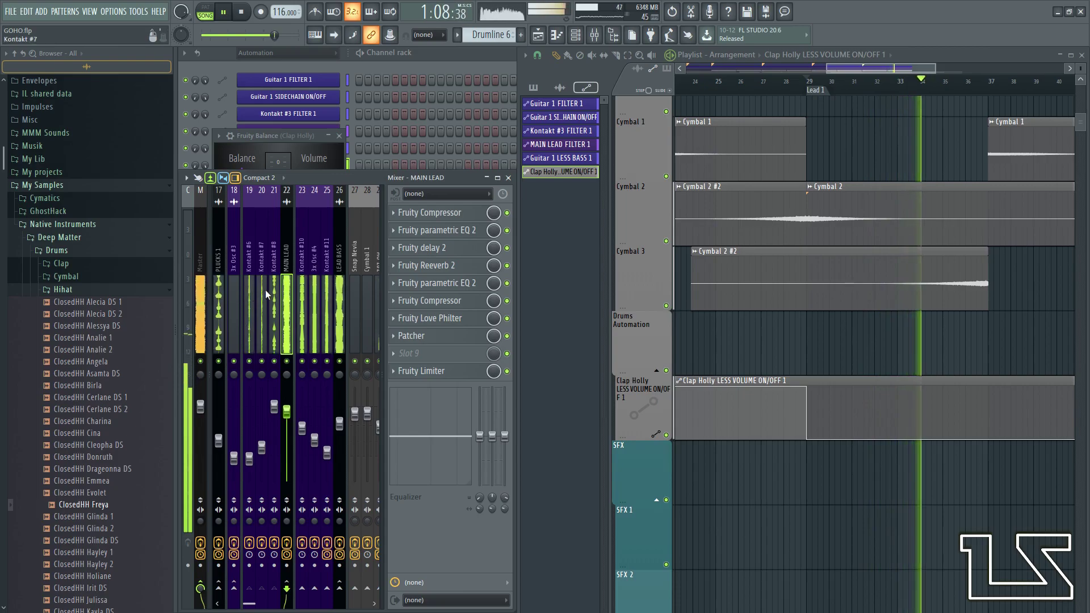
- Examine the Master track's Fruity Limiter display while Lead 1 plays, and stop playback
left_click(203, 295)
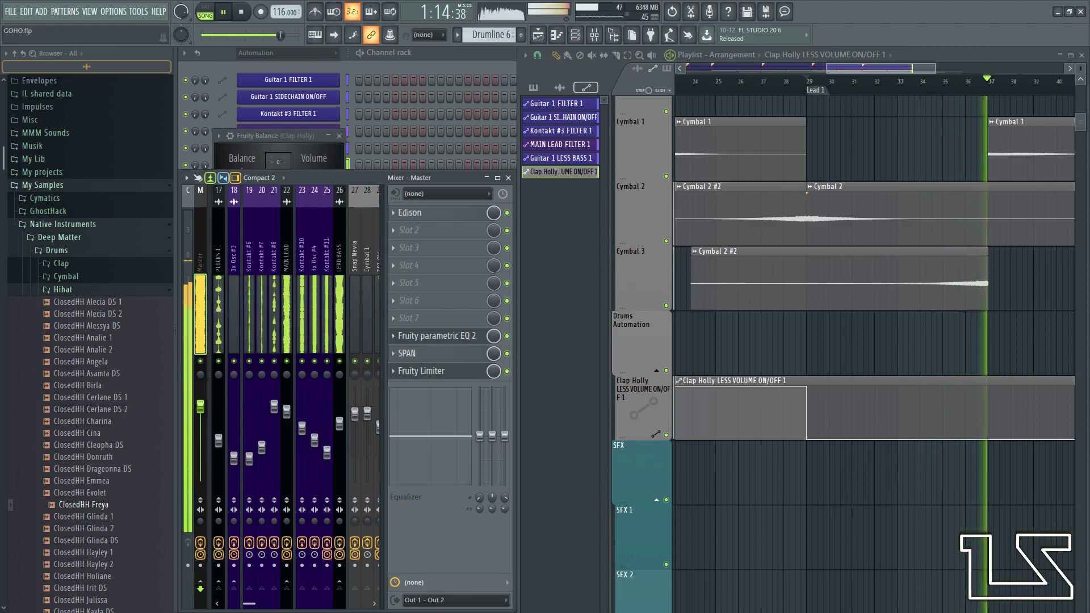
left_click(421, 371)
left_click_drag(332, 189, 773, 231)
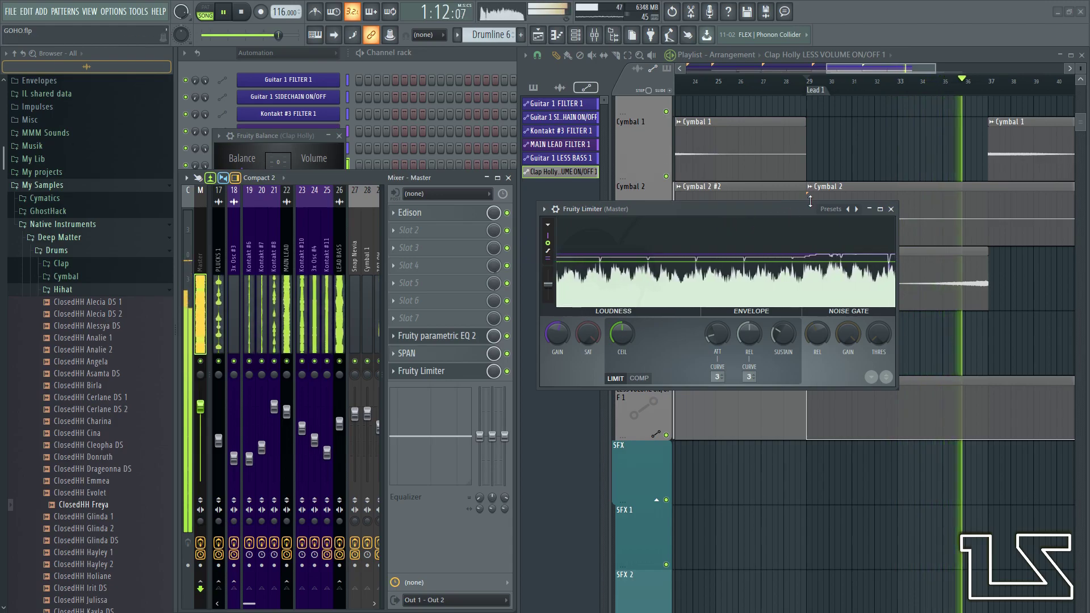
left_click_drag(629, 210, 582, 224)
key("Escape")
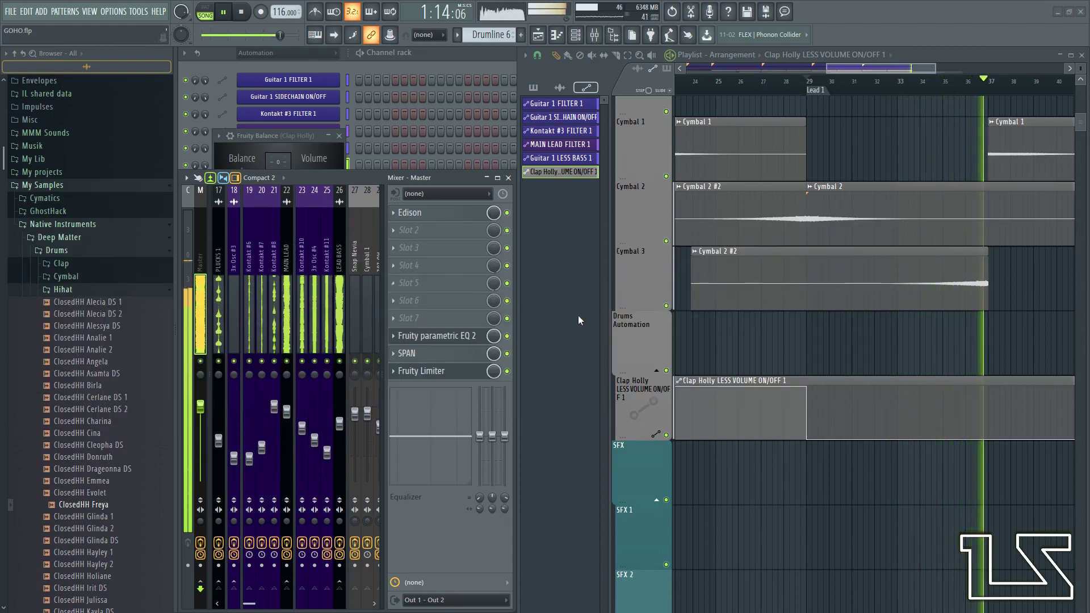
key("space")
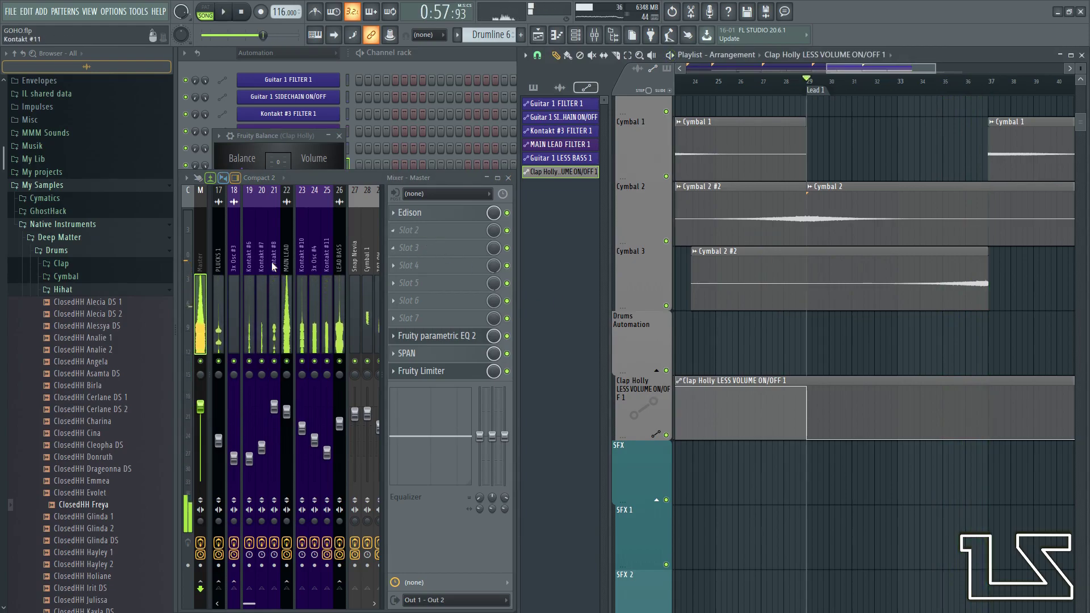